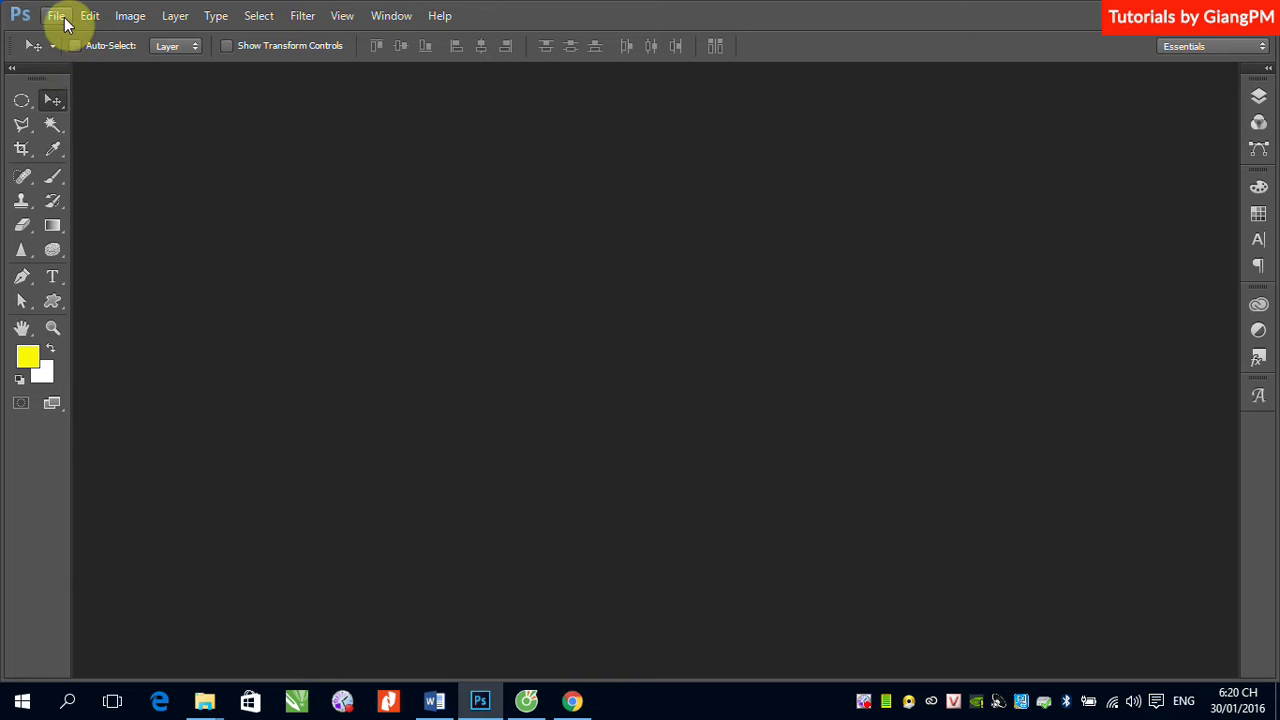
- Create a new white 1366 × 768 px document at 72 pixels/inch
click(56, 15)
click(68, 34)
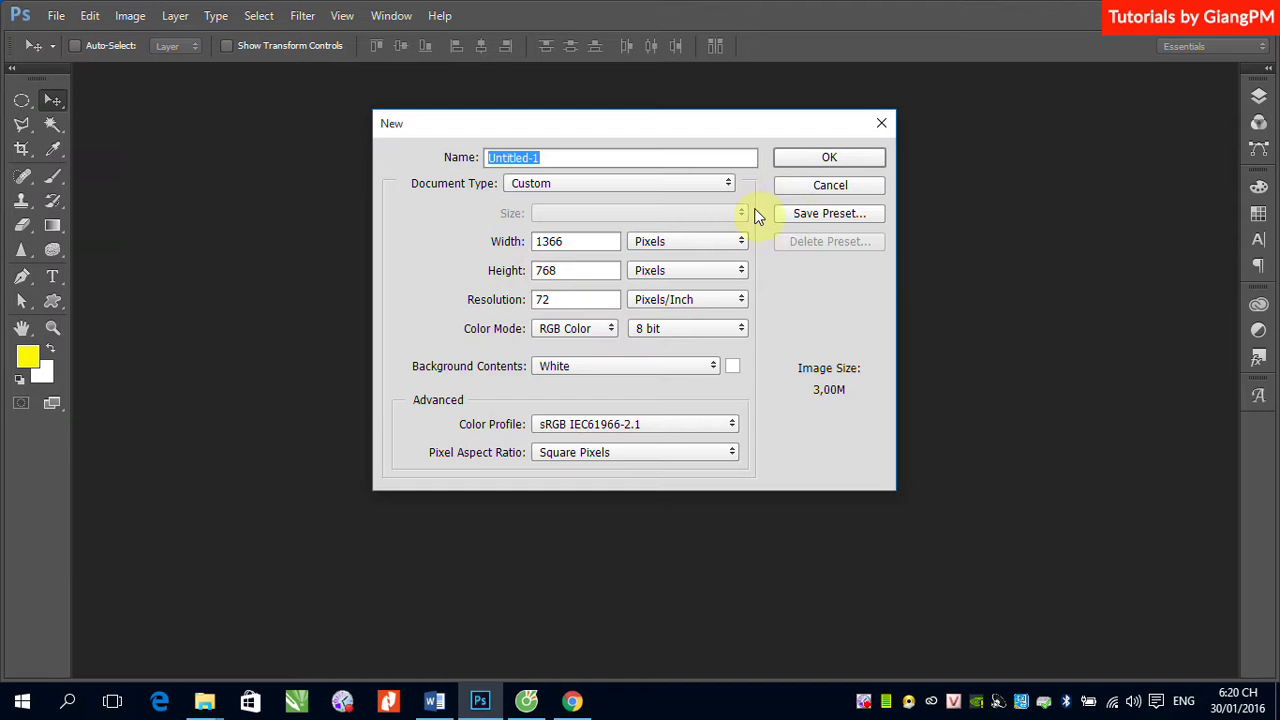
click(816, 162)
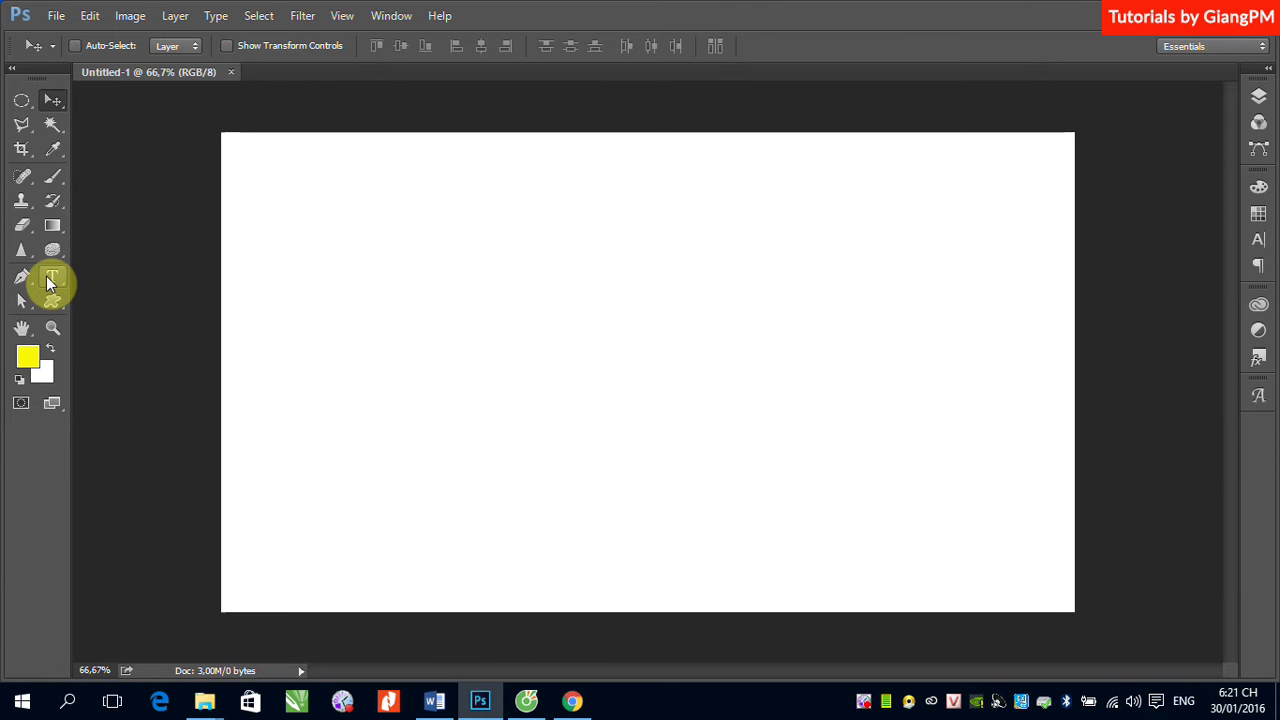
- Type the heading 'NHẬP TEXT VÀO TÀI LIỆU PHOTOSHOP' near the top-left in yellow Lato Black 30 pt
click(54, 276)
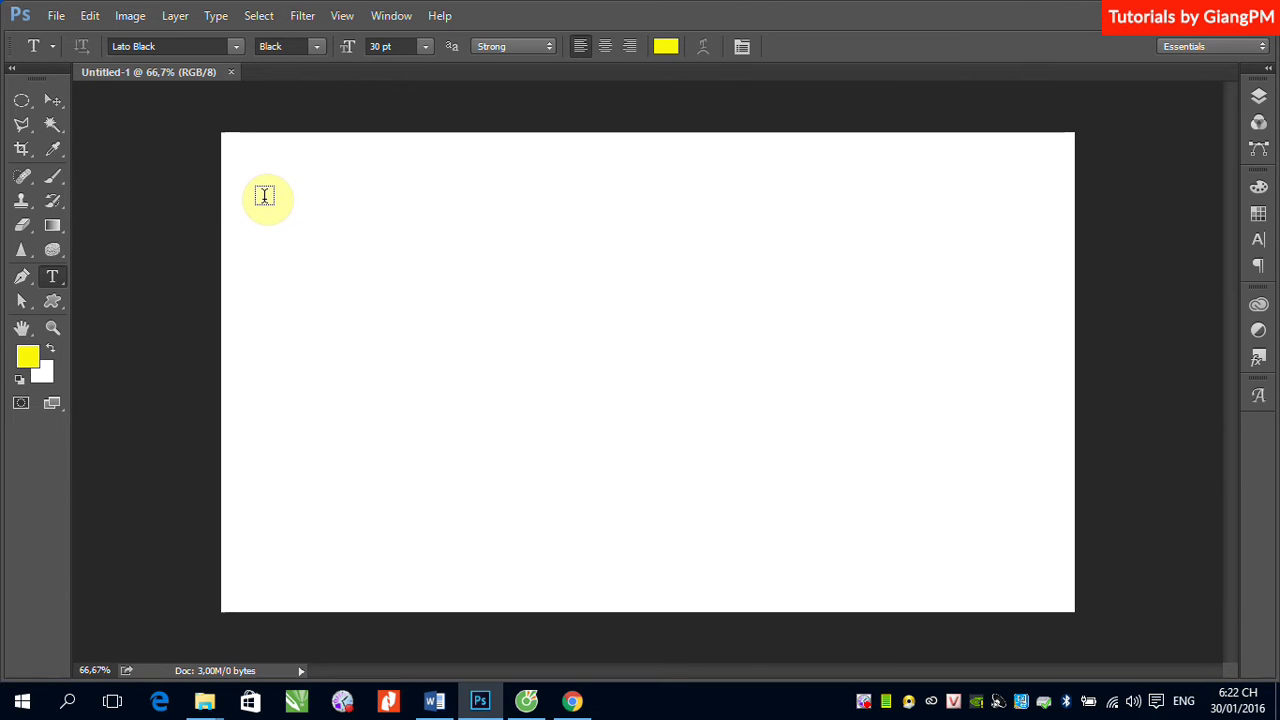
click(264, 193)
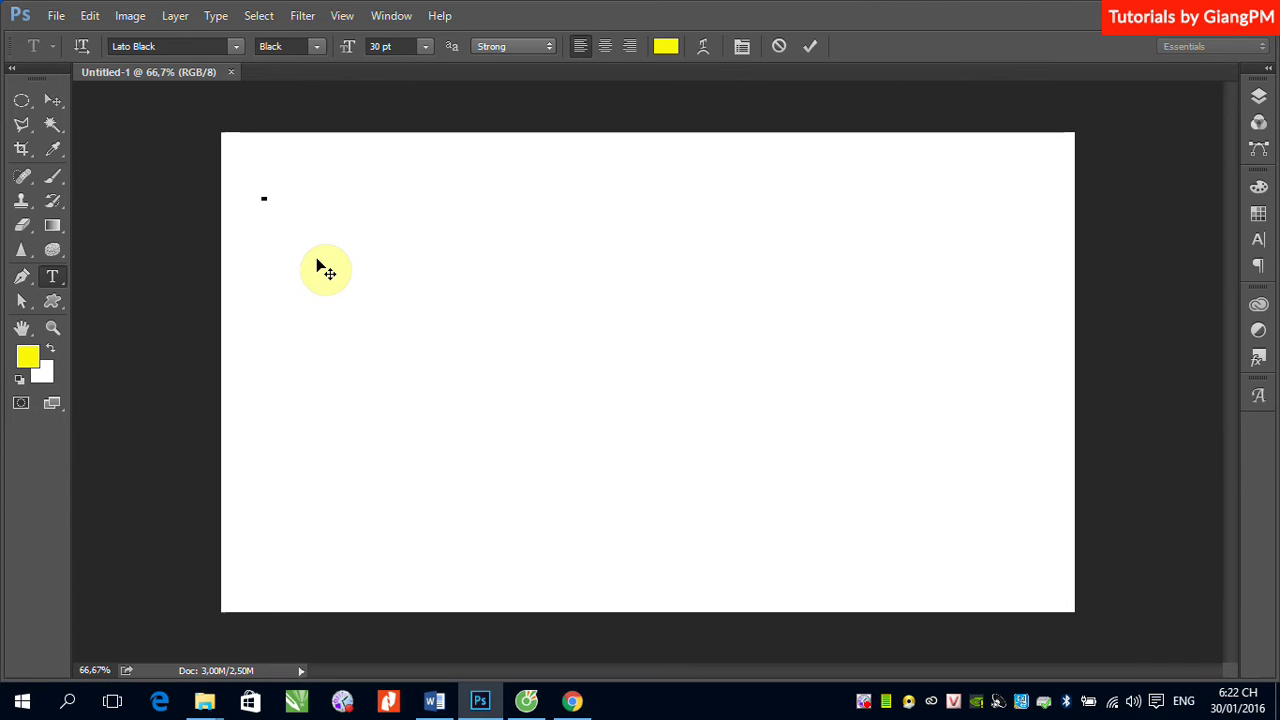
text(NHÂ)
text(P T)
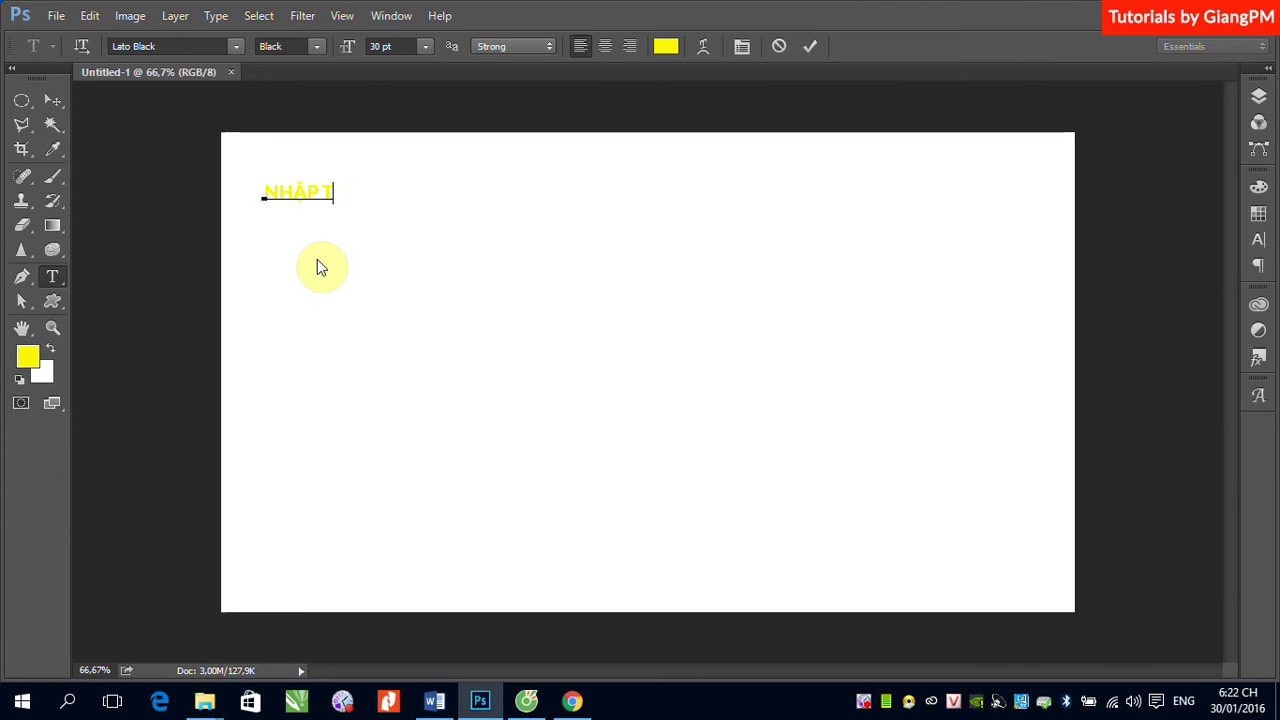
text(Ế XT )
text(VAO TÀI)
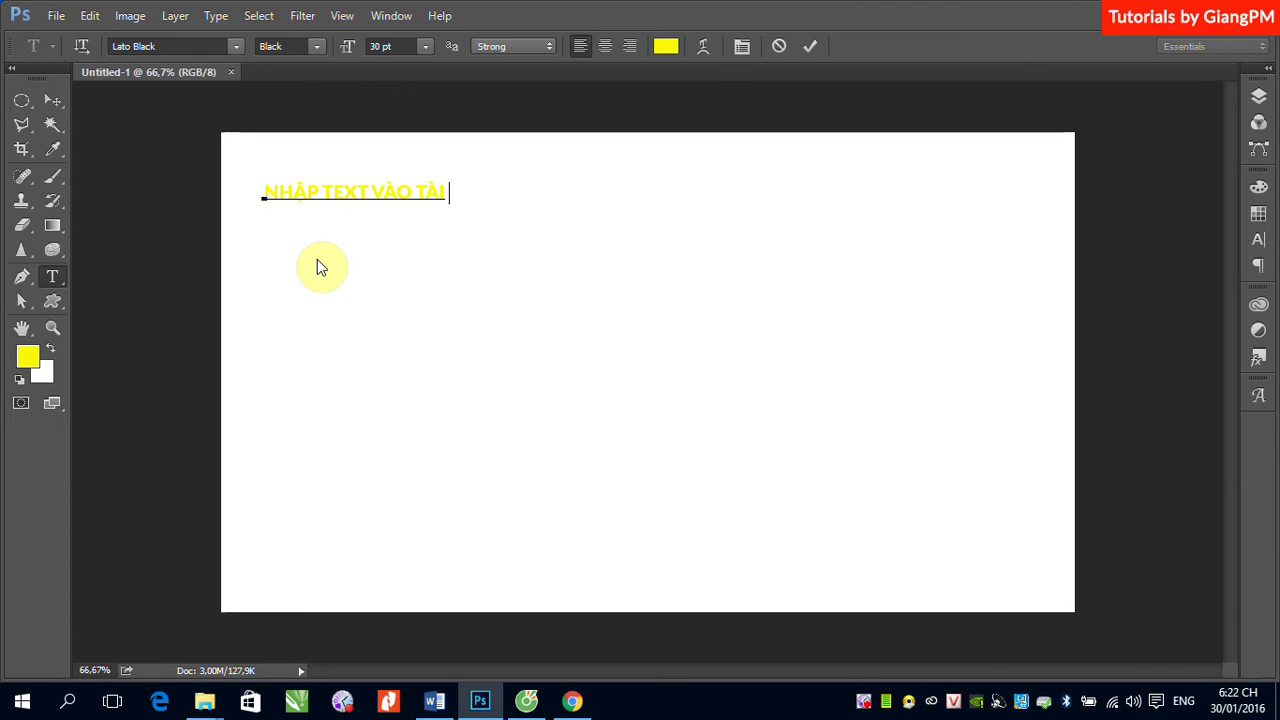
text( LIỆU PH)
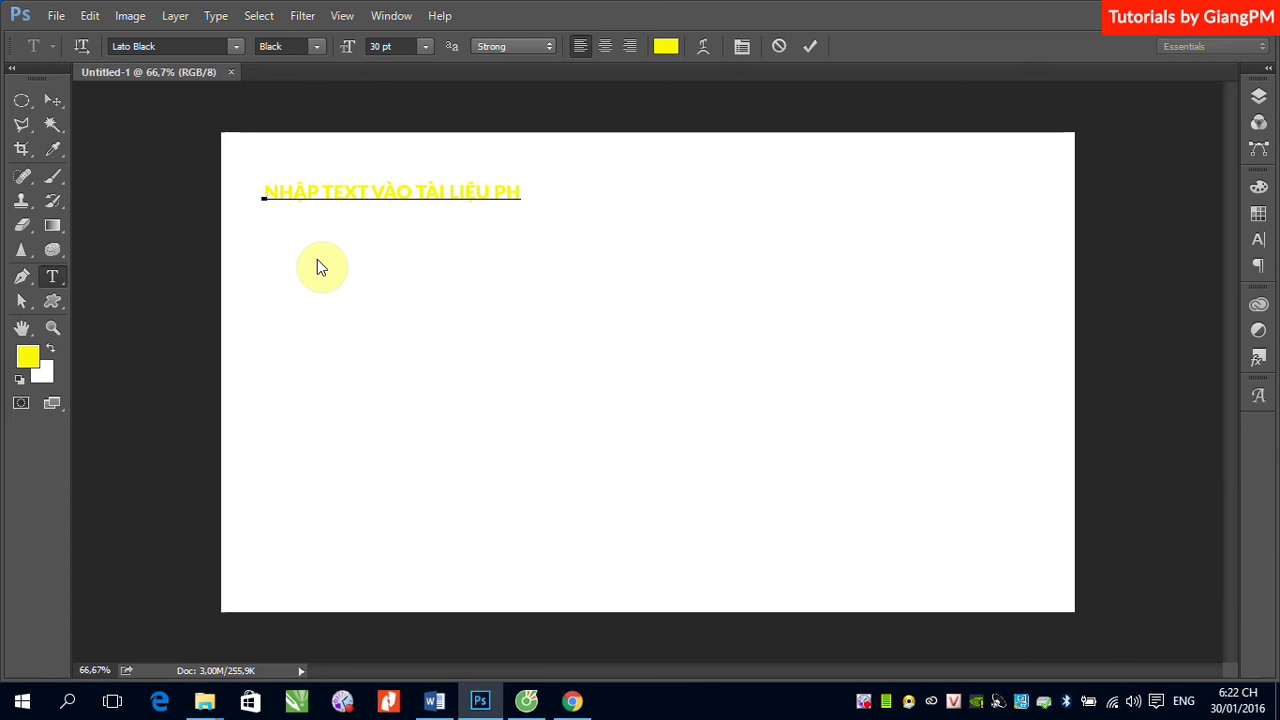
text(OTOSH)
text(OP)
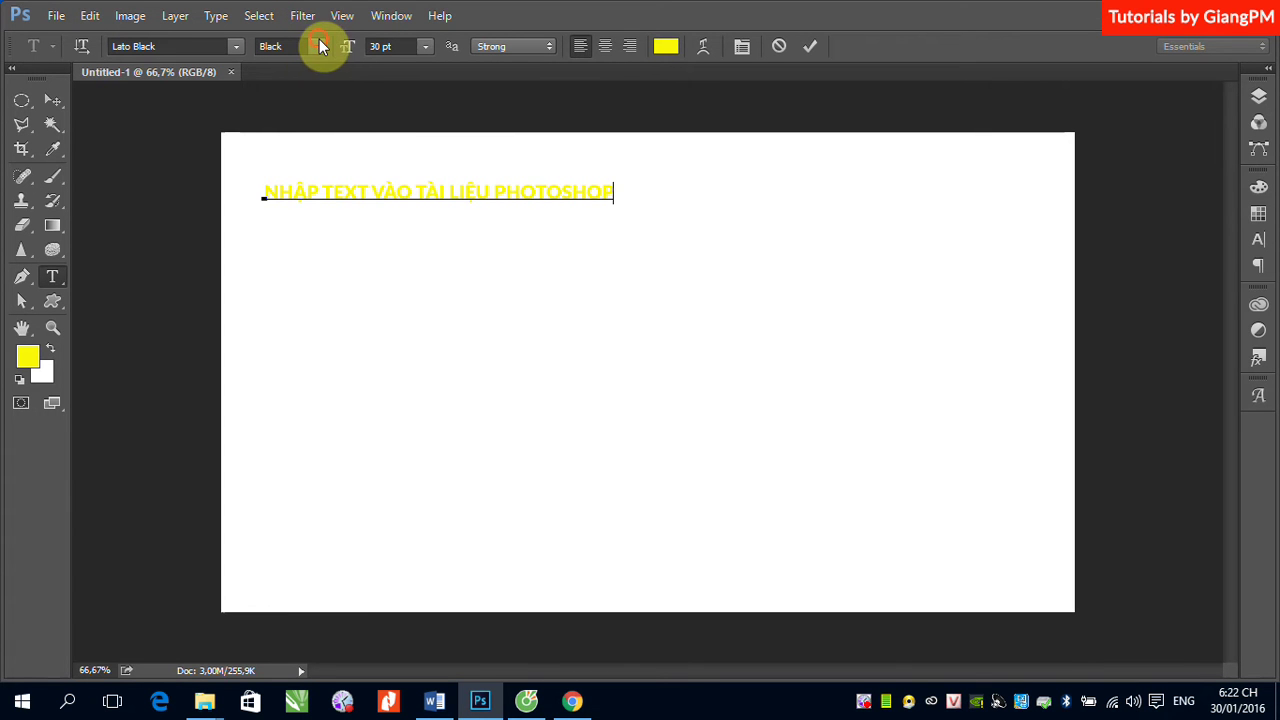
- Review the font weight and anti-aliasing options, keep Strong, then commit the heading and show Layers
click(318, 46)
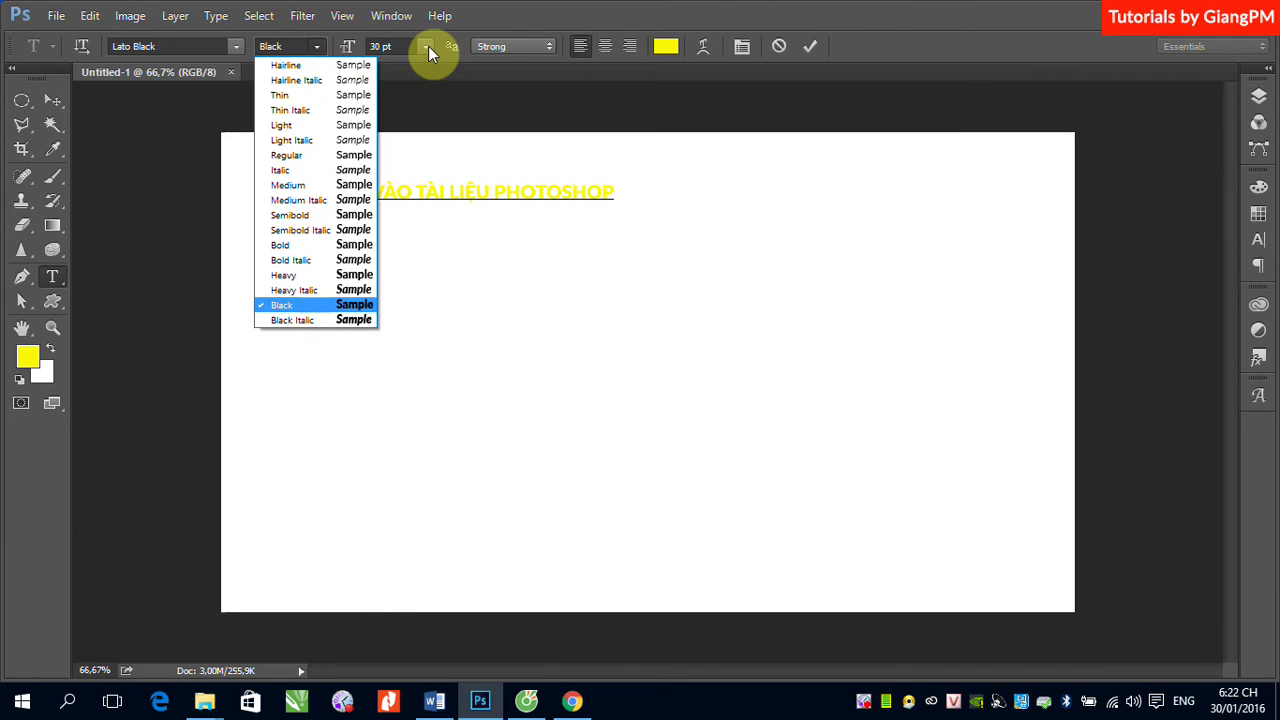
click(493, 20)
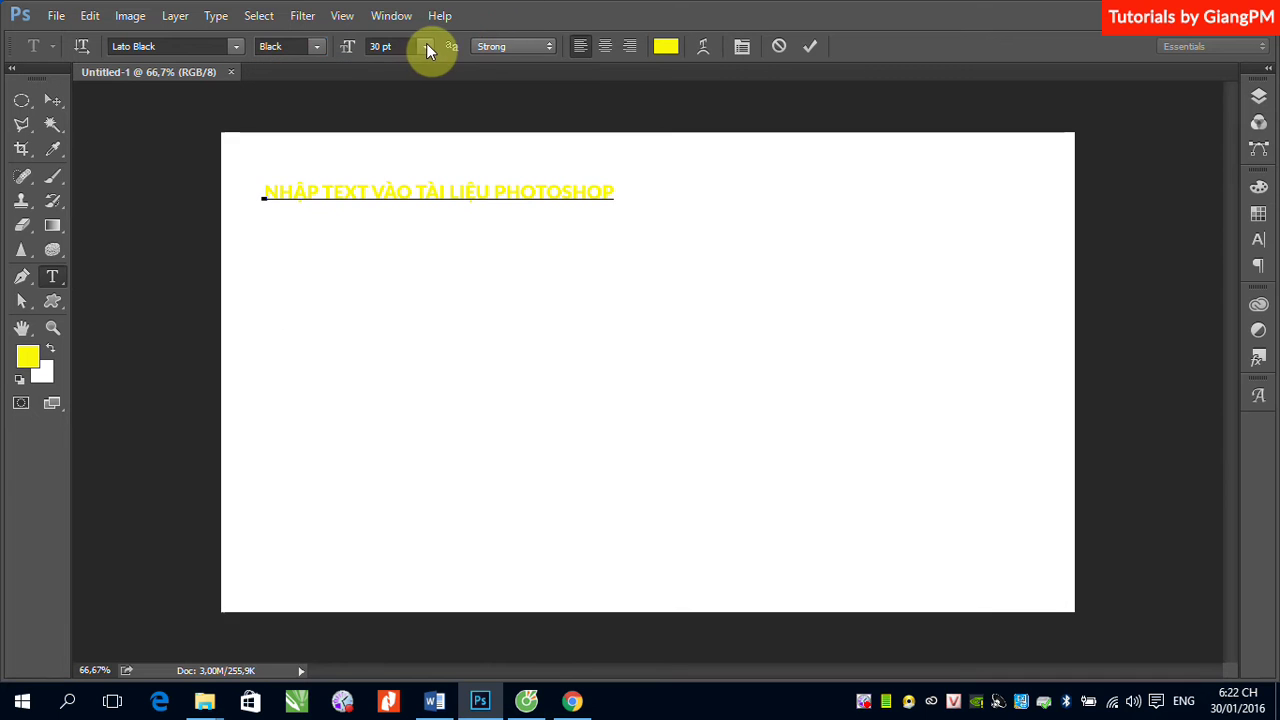
click(548, 47)
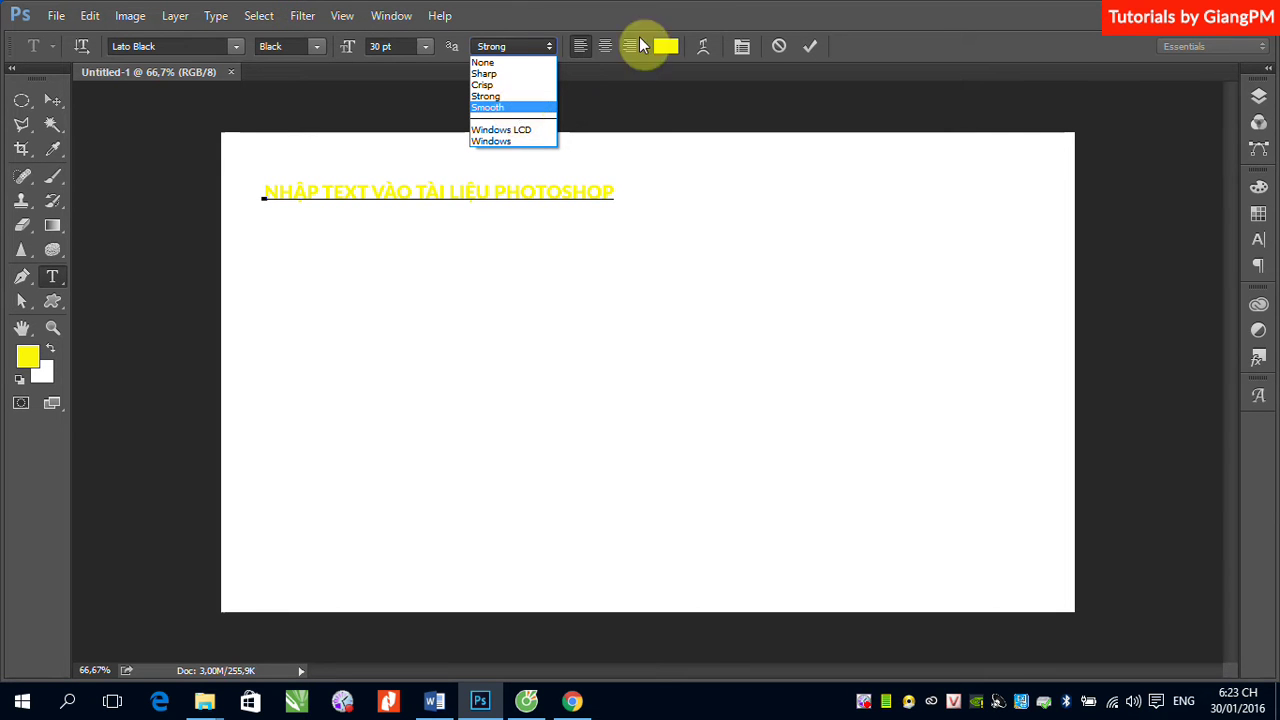
click(694, 12)
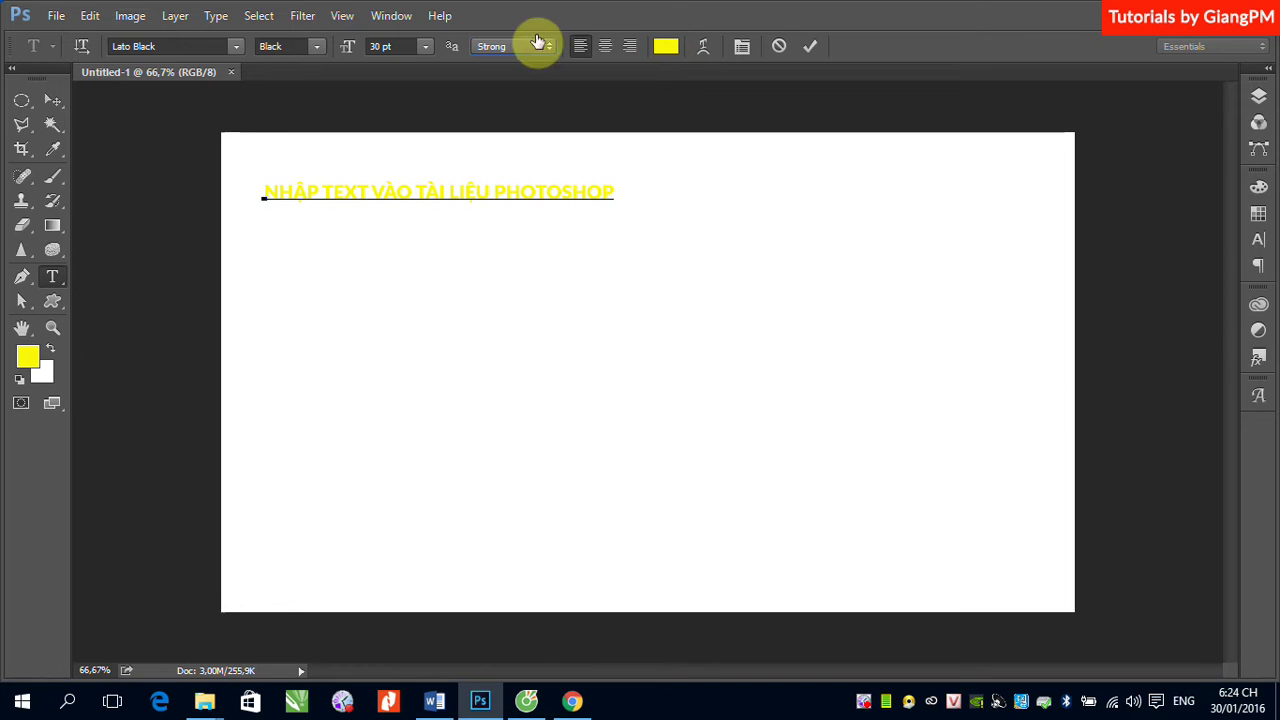
click(54, 104)
click(1259, 97)
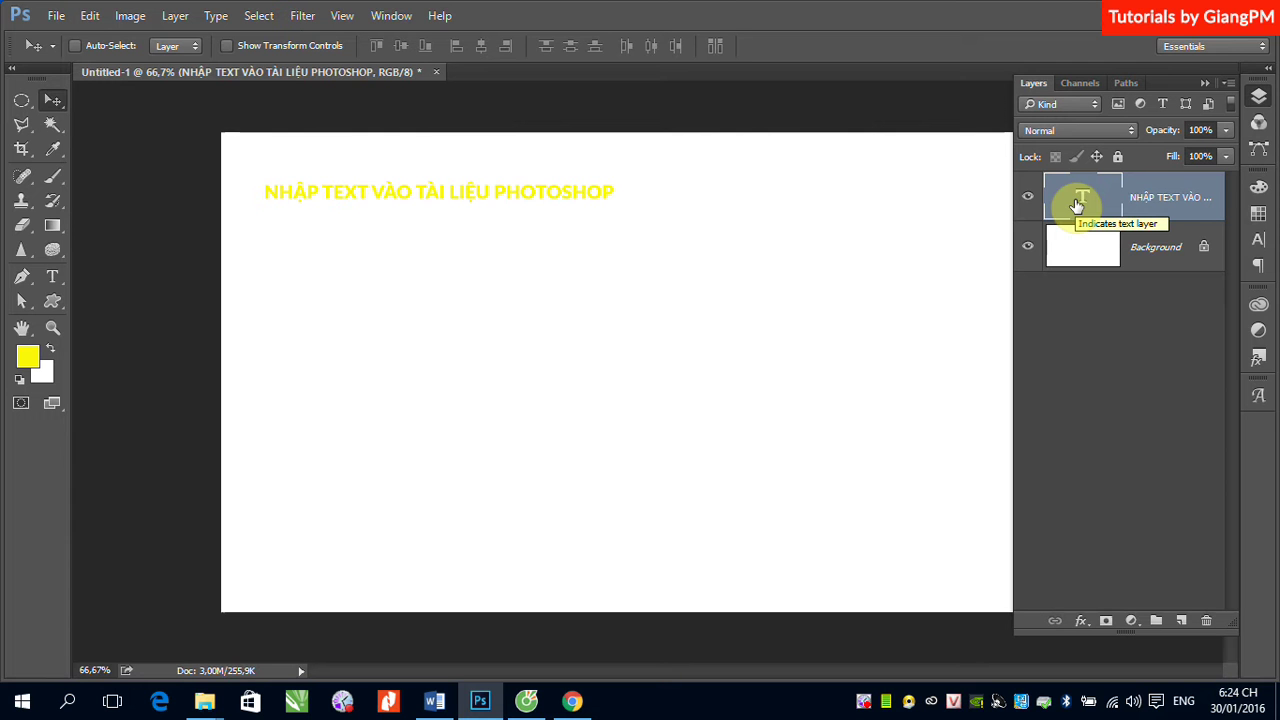
- Recolour the whole heading from yellow to red and commit it
click(53, 276)
drag(264, 192, 615, 187)
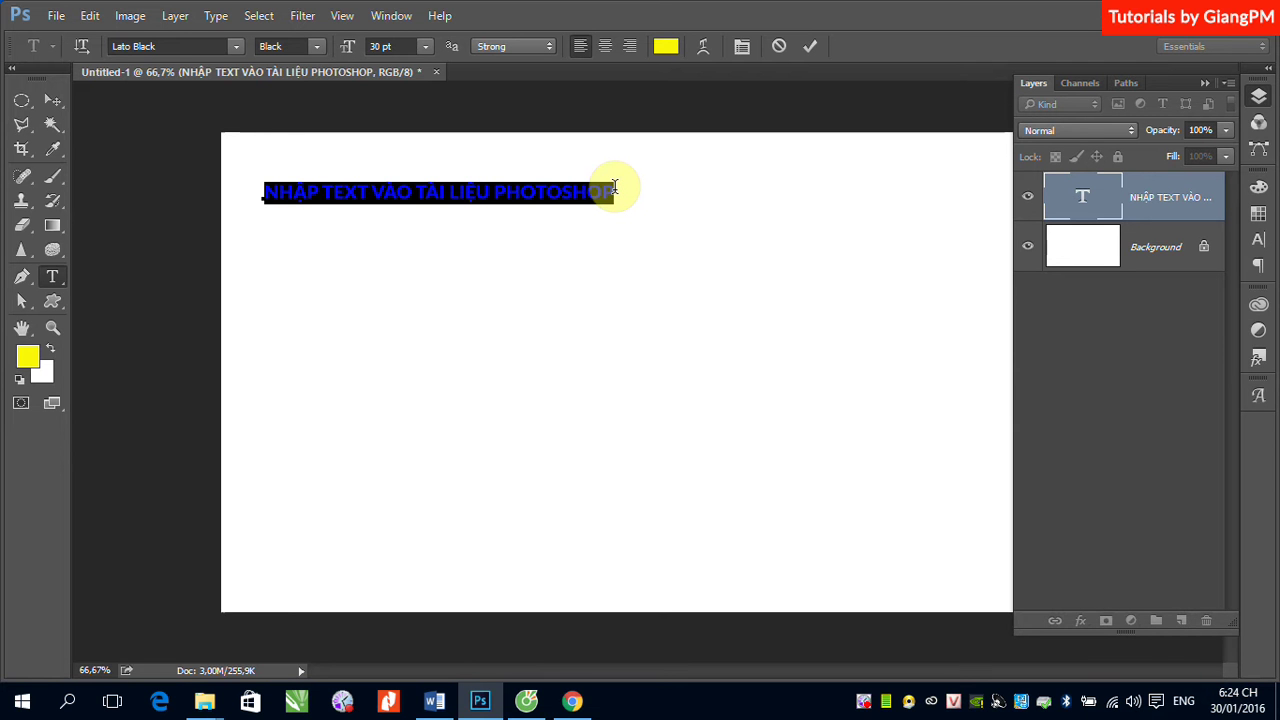
click(665, 46)
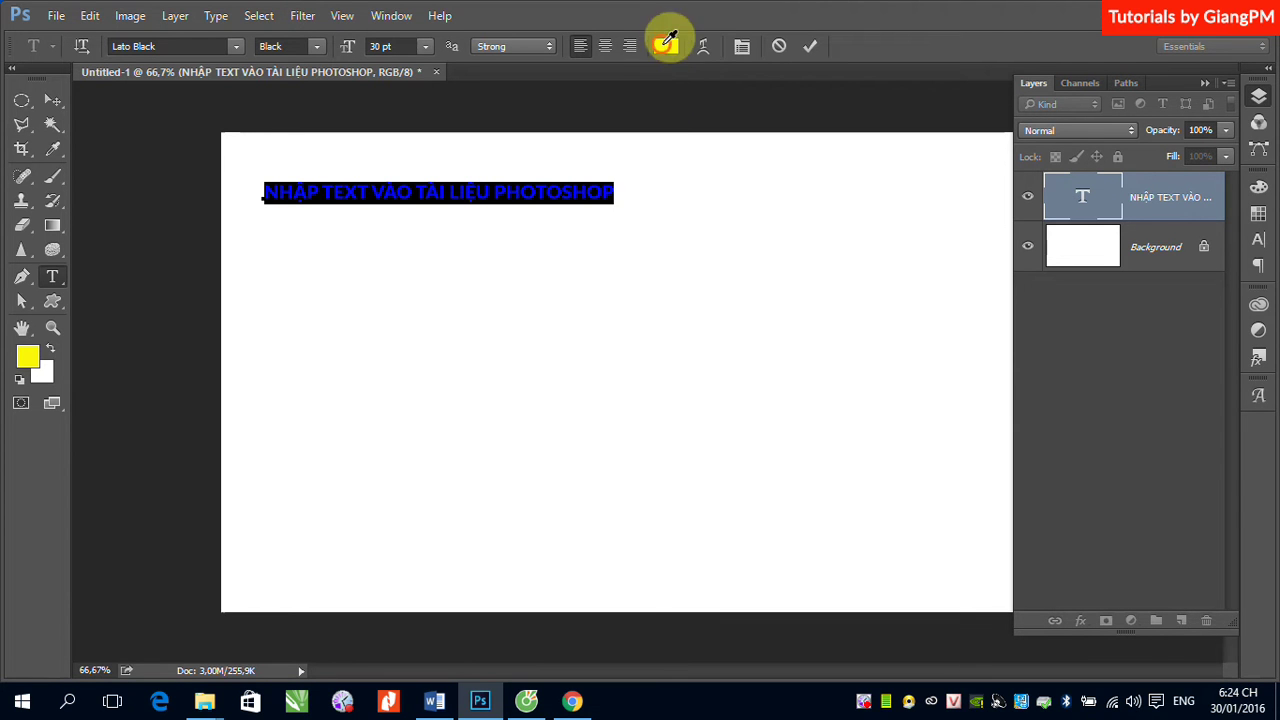
click(675, 250)
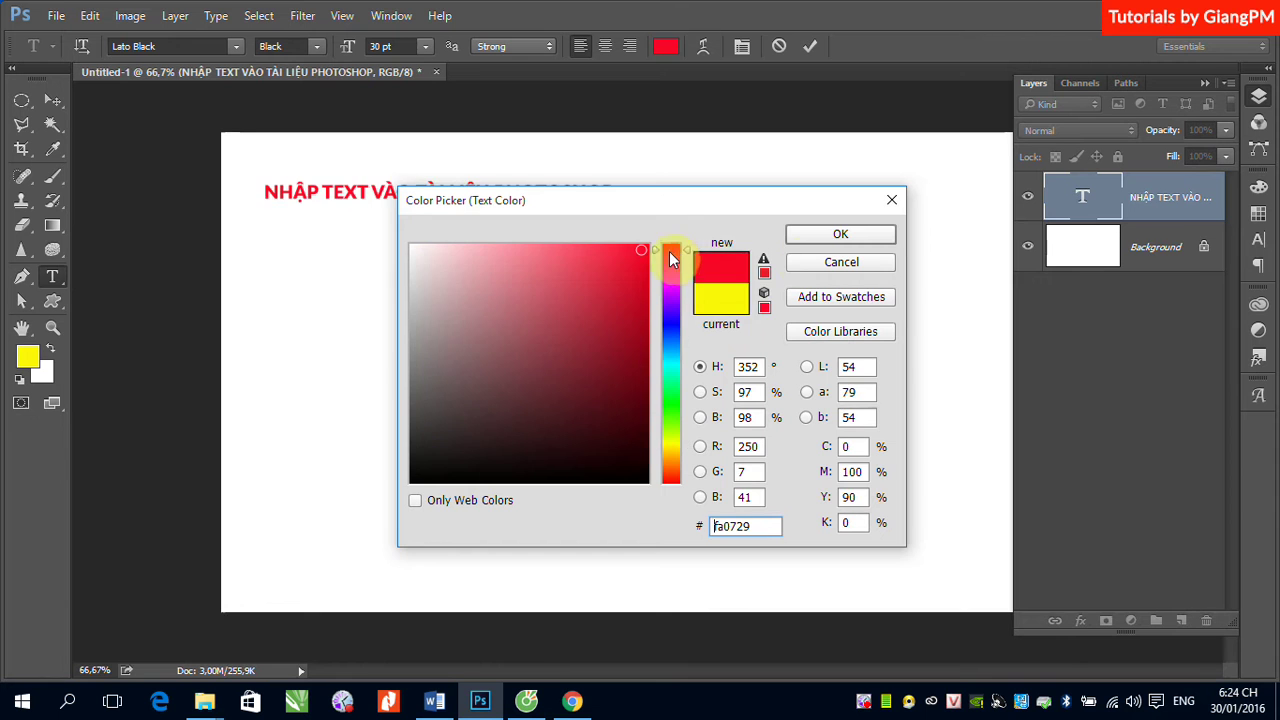
click(822, 236)
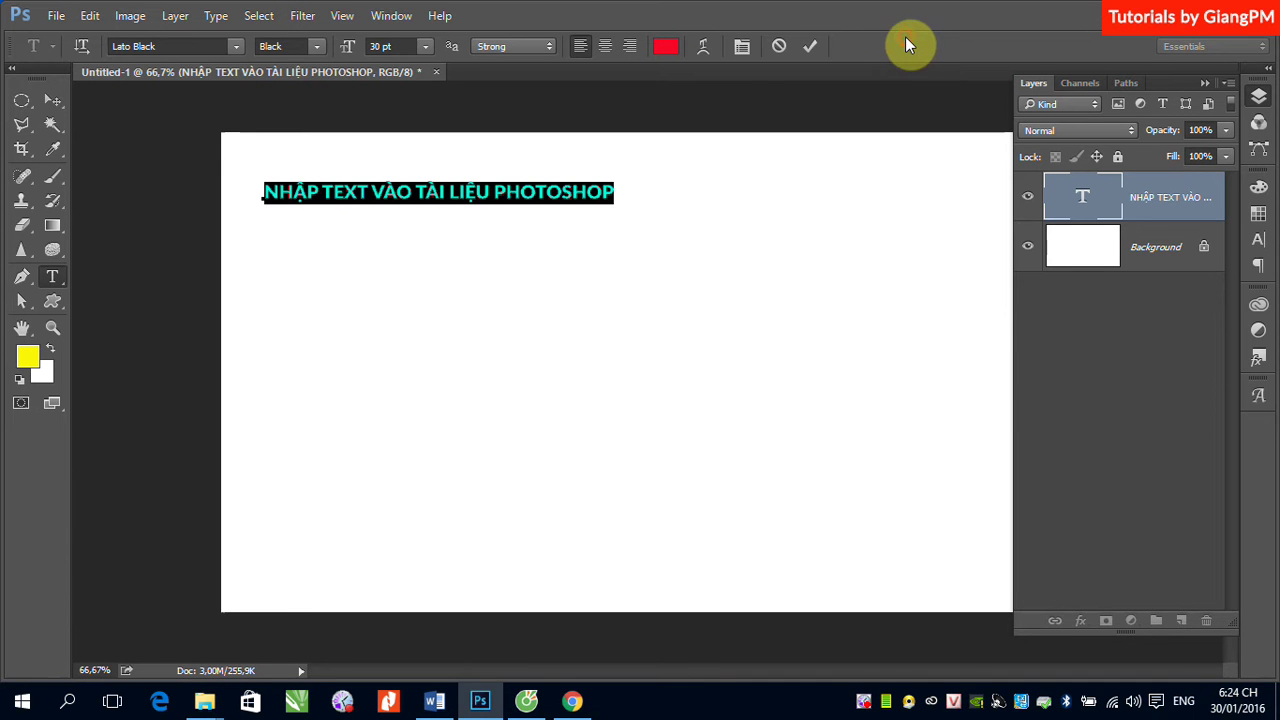
click(53, 100)
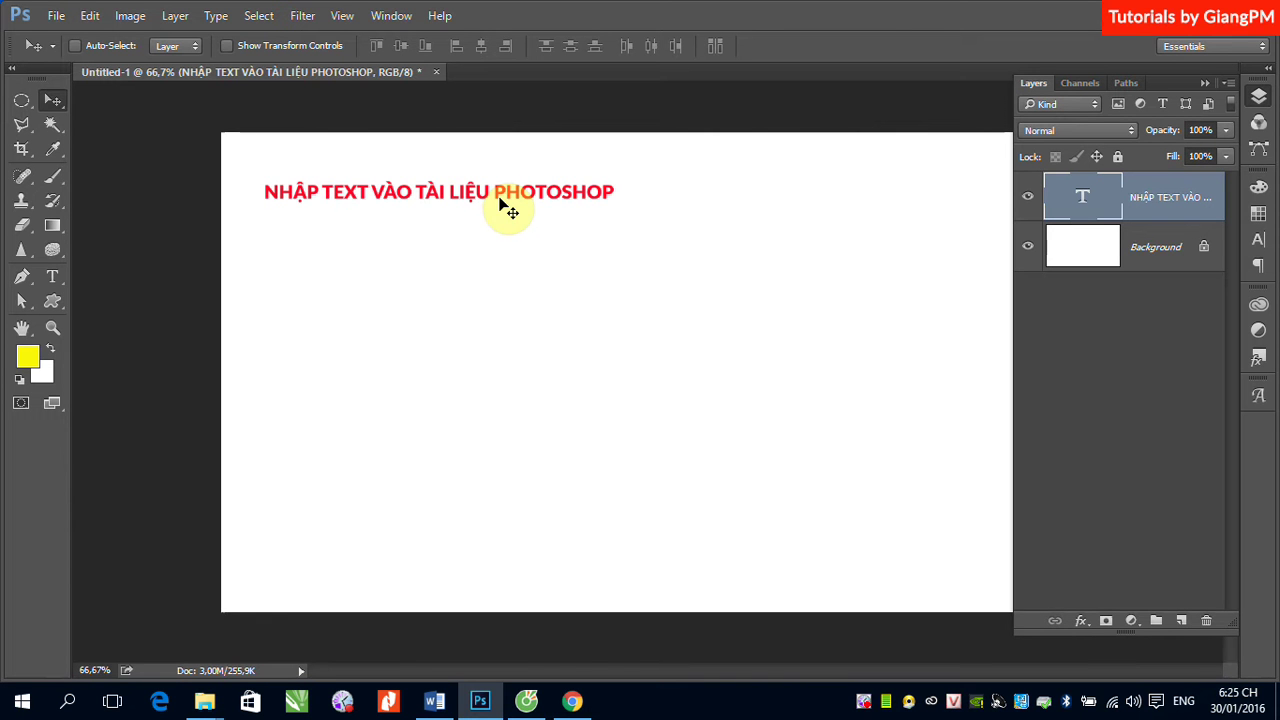
- Add a red paragraph text box below the heading reading 'NHẬP VĂN BẢN VÀO HỘP TEXT TRONG PHOTOSHOP'
click(53, 276)
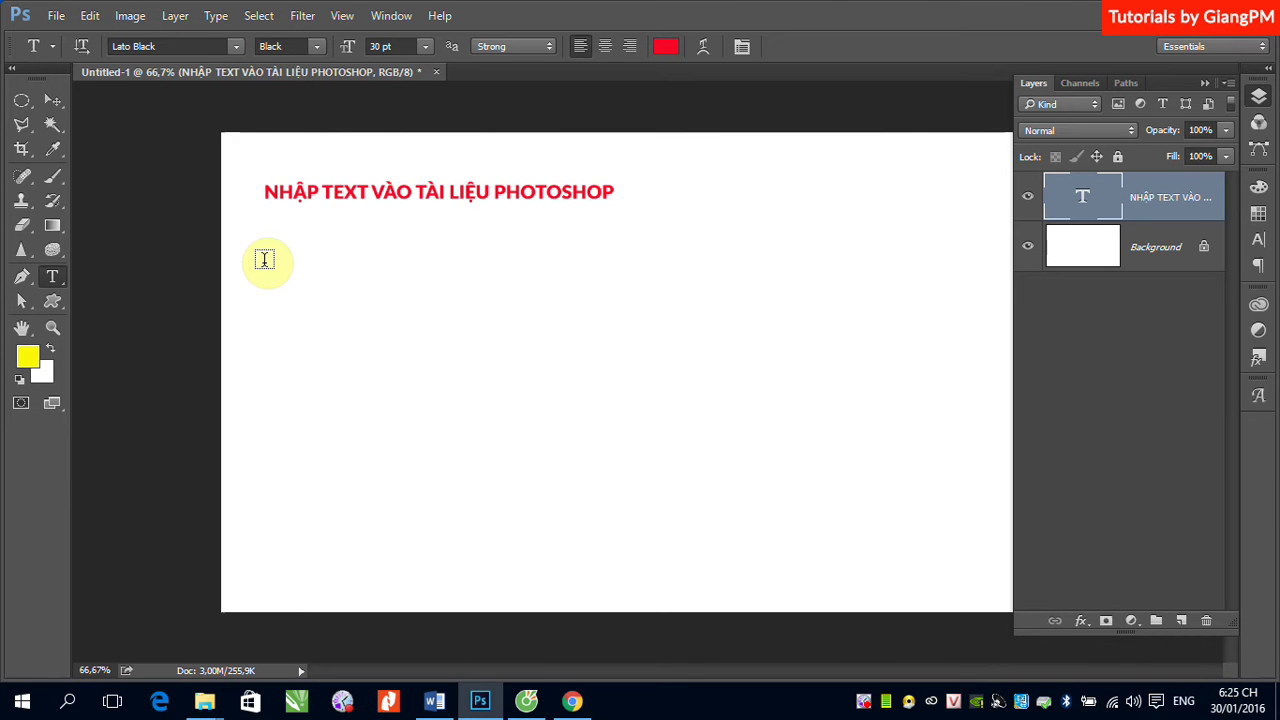
drag(264, 260, 677, 494)
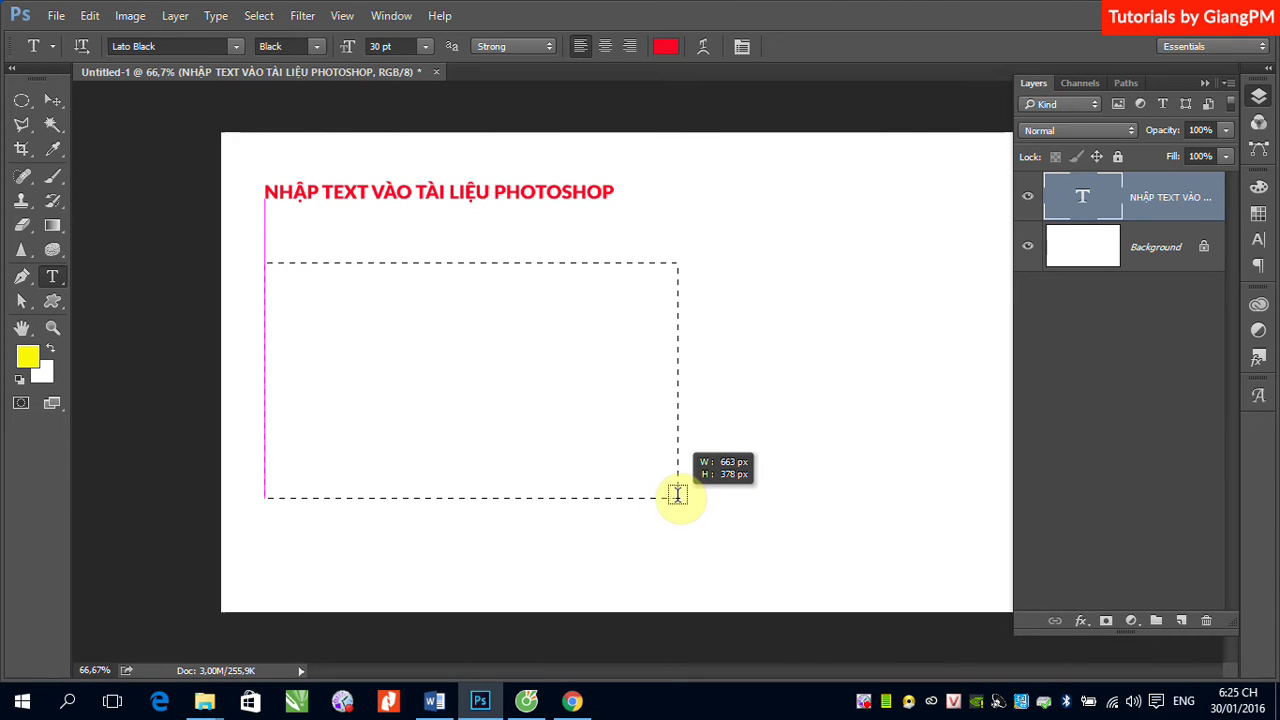
drag(677, 494, 677, 494)
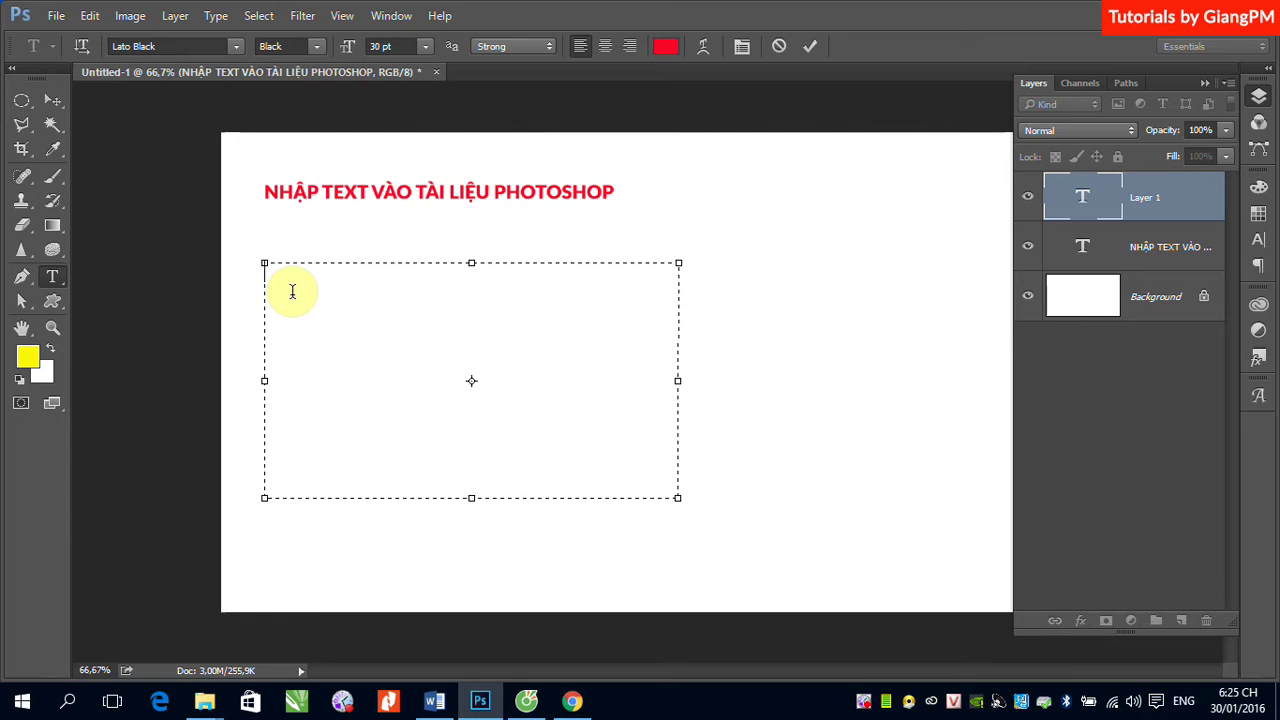
text(NHA)
text(ẬP VĂ)
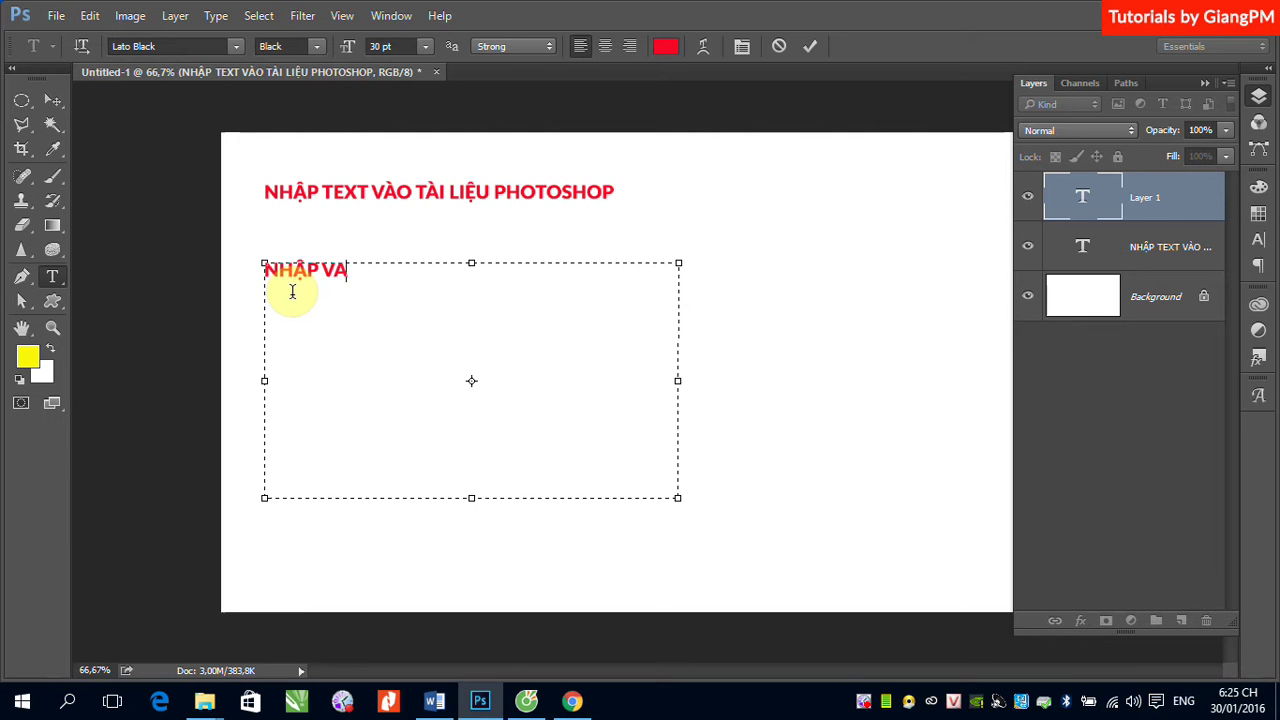
text(N BAN VA)
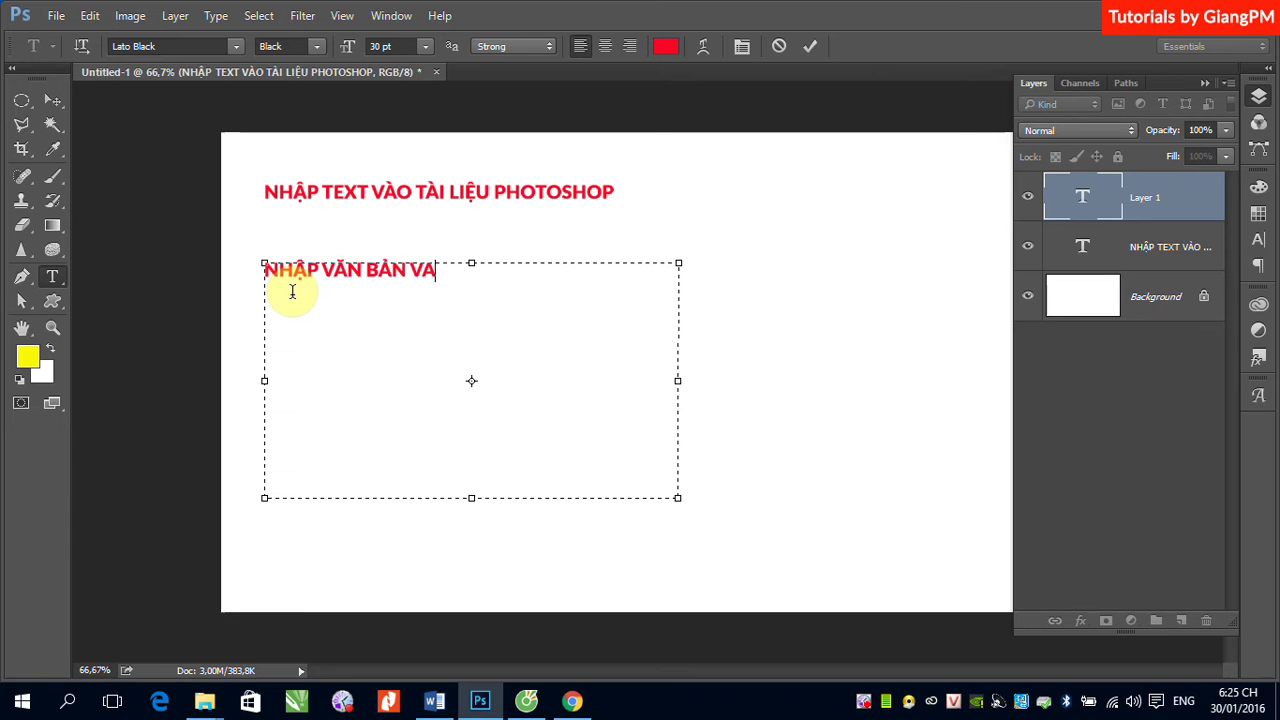
text(O HOP )
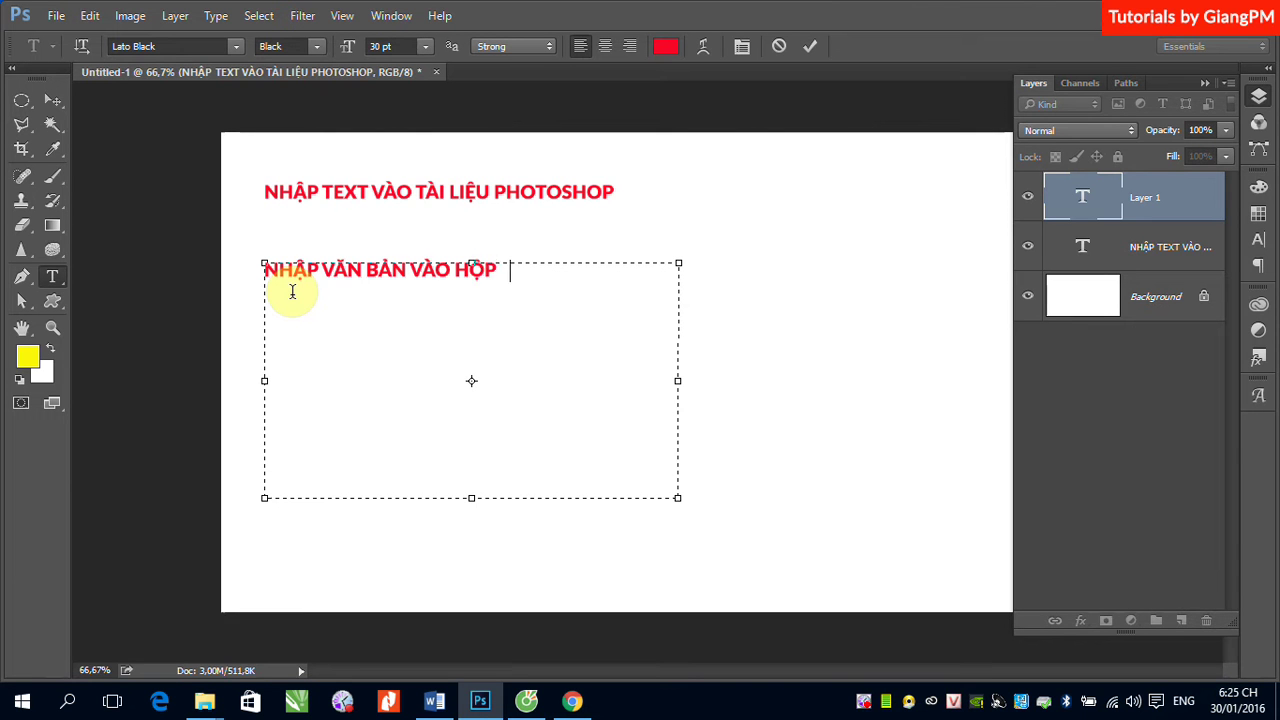
text(TEx)
key(BackSpace)
text(EX)
text(XT TR)
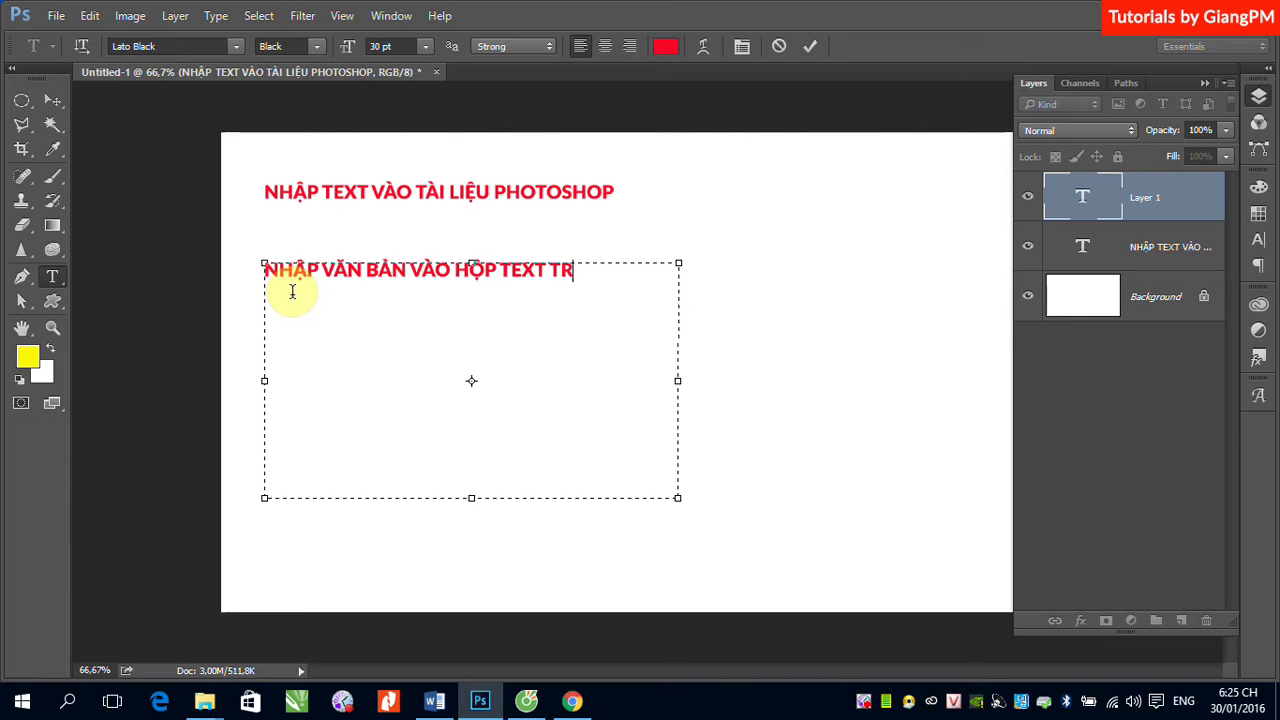
text(ONG)
text( PHOTO)
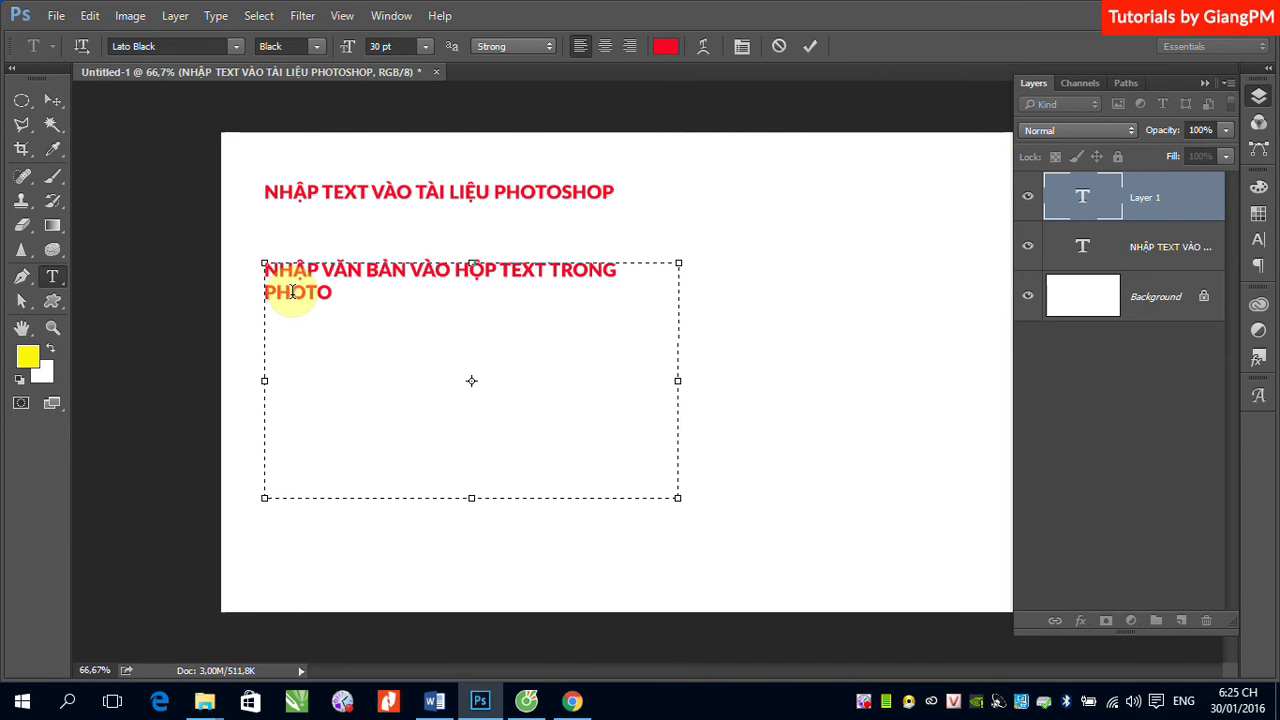
text(SHOP)
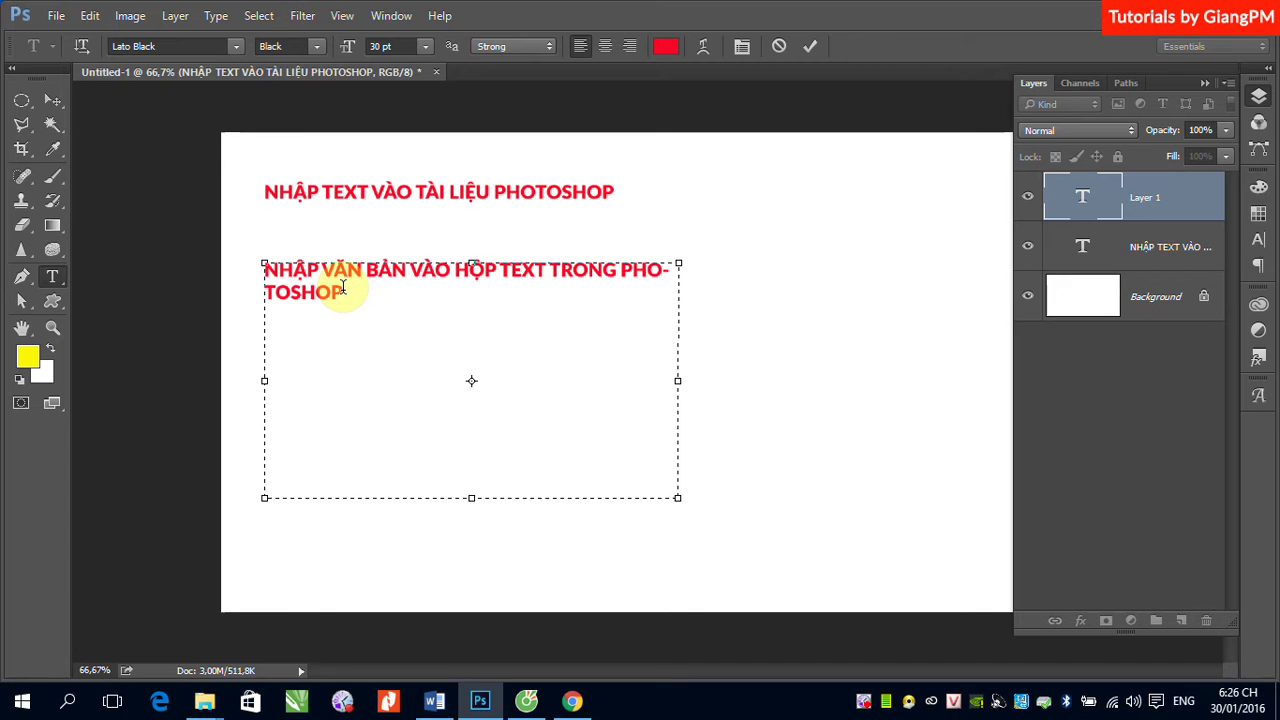
click(54, 101)
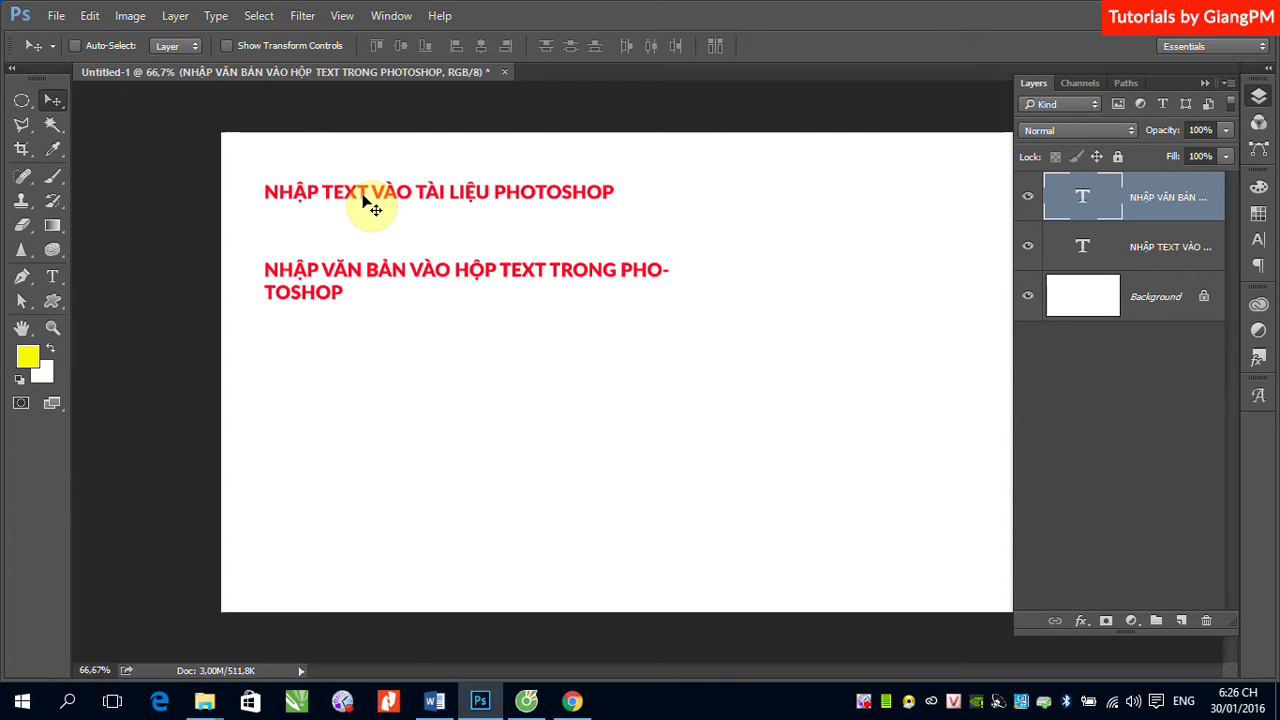
- Narrow the paragraph box to 483 px so the text wraps onto two lines
click(55, 276)
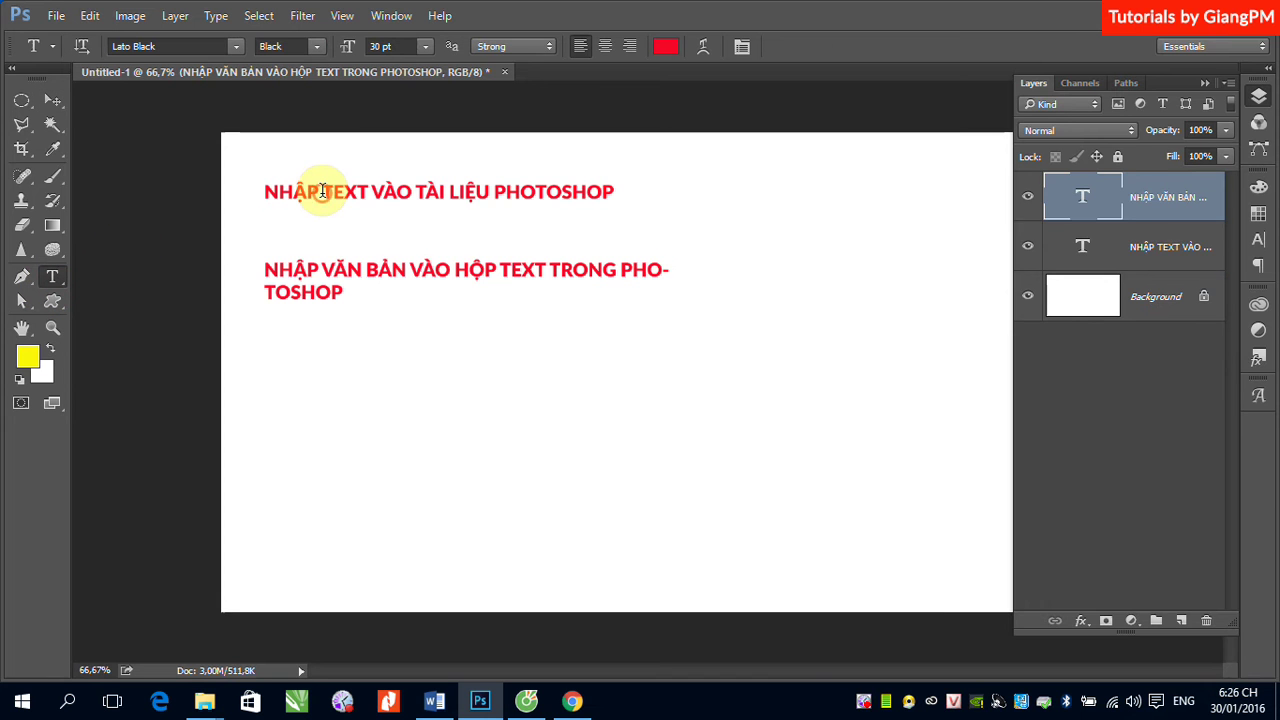
click(322, 190)
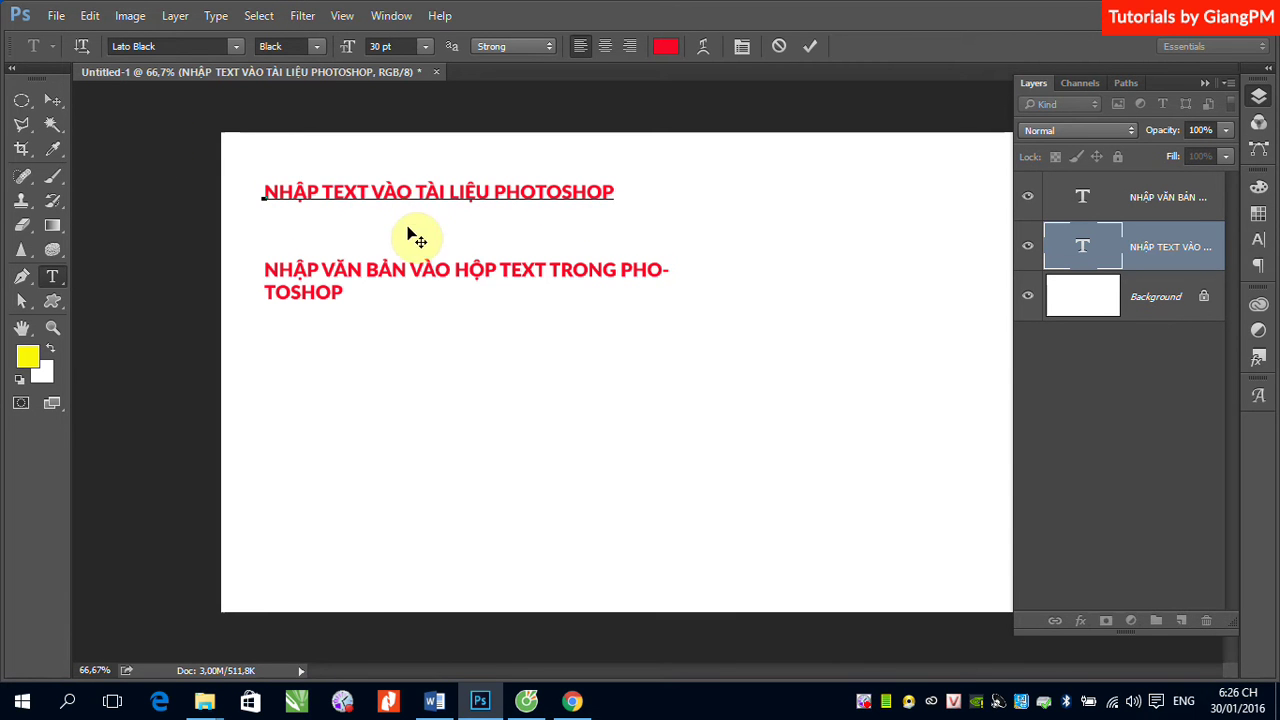
click(55, 102)
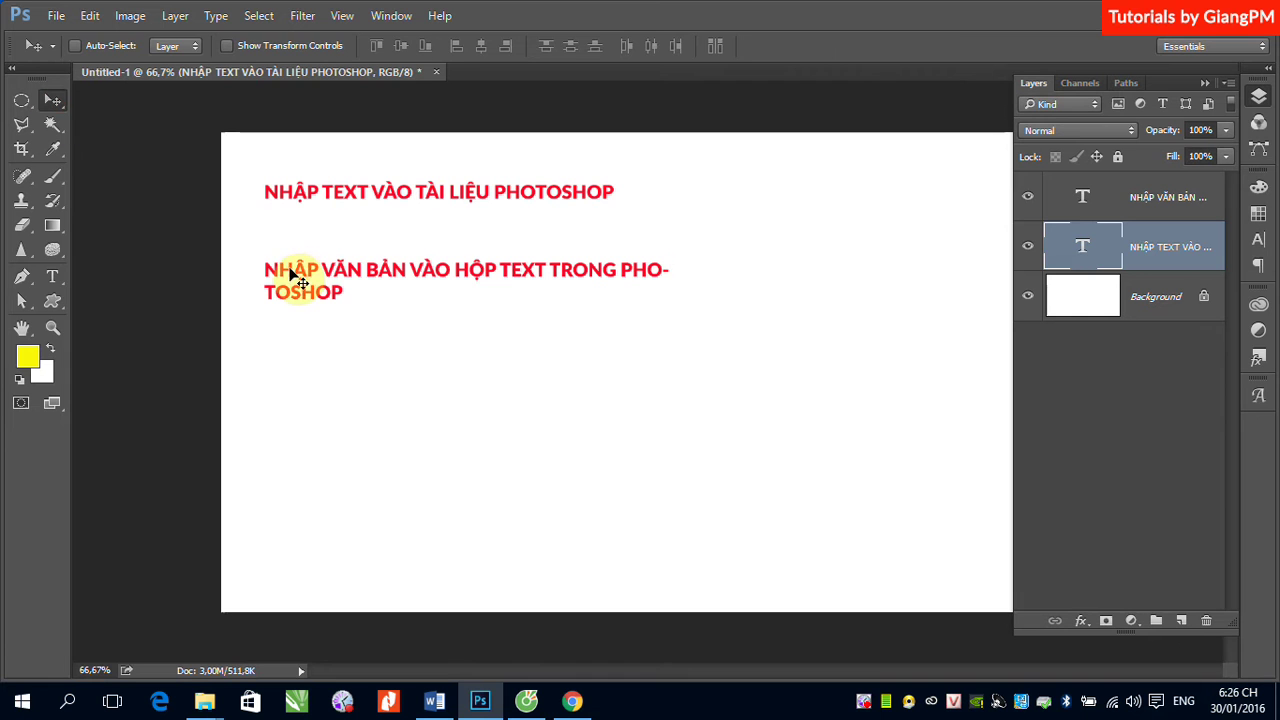
click(55, 280)
click(278, 272)
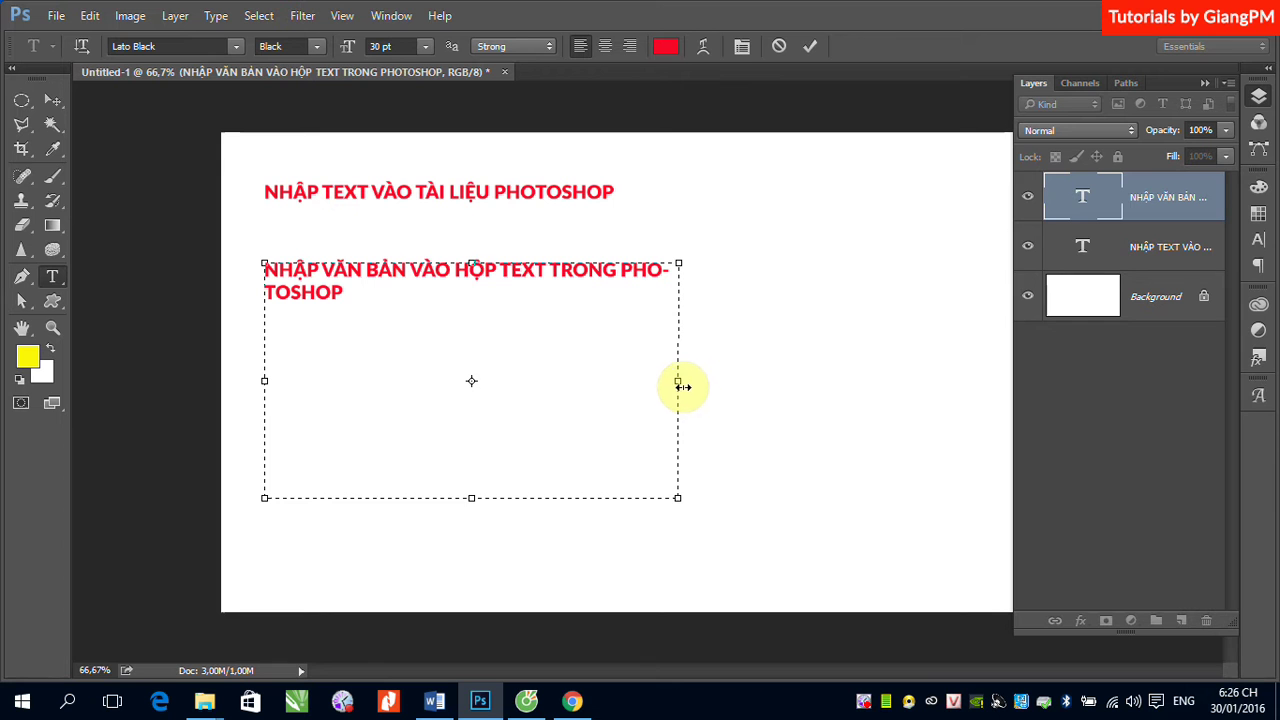
drag(679, 383, 563, 384)
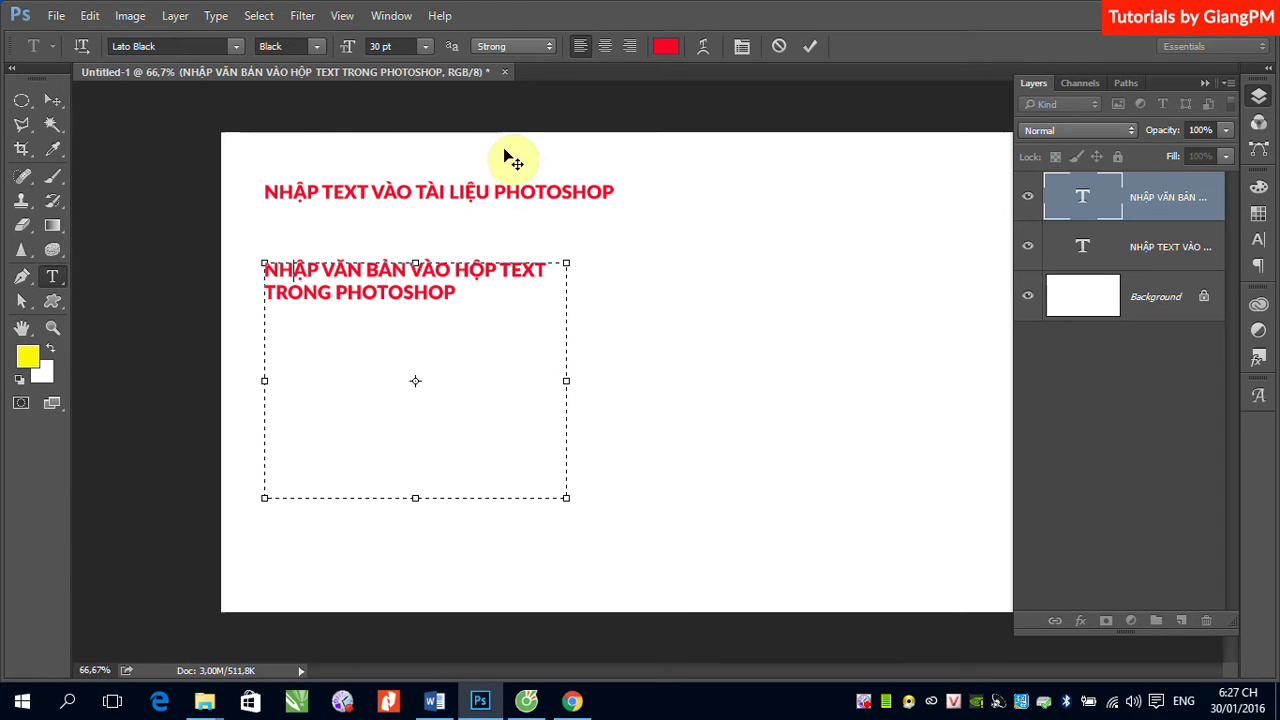
click(53, 101)
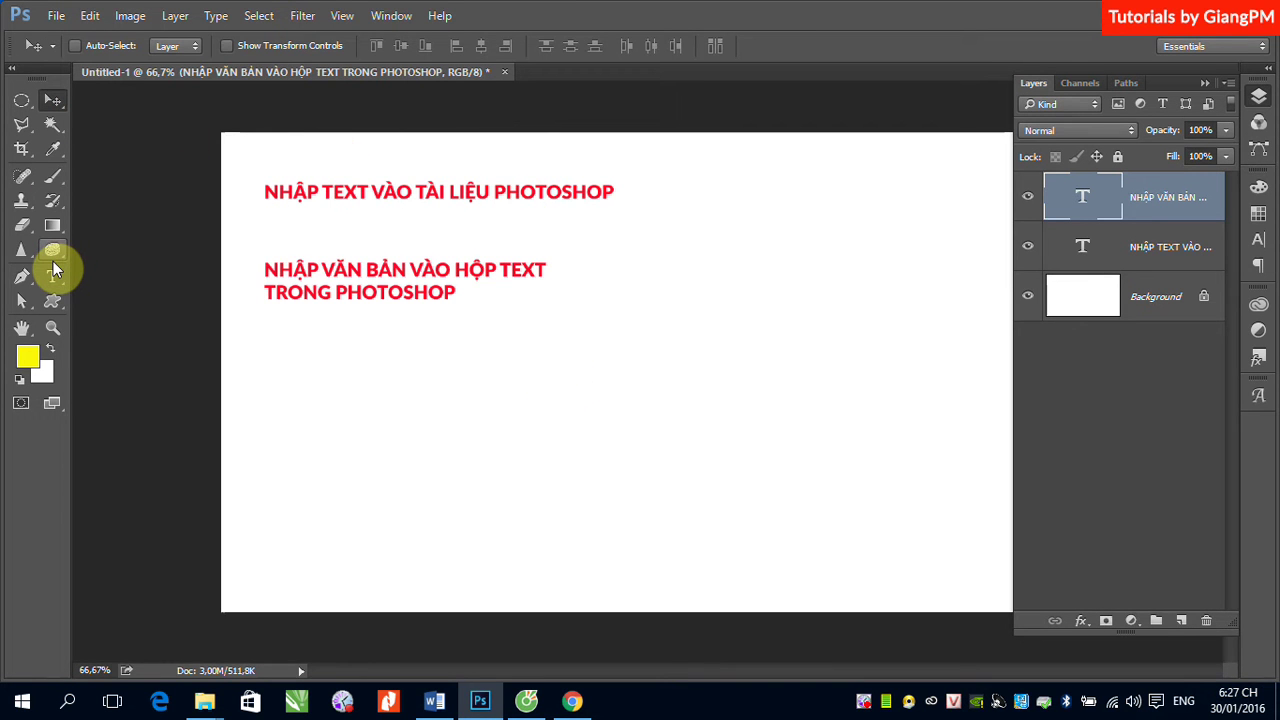
- Scale the paragraph text up to about 115.64% with Free Transform and apply it
key(ctrl+t)
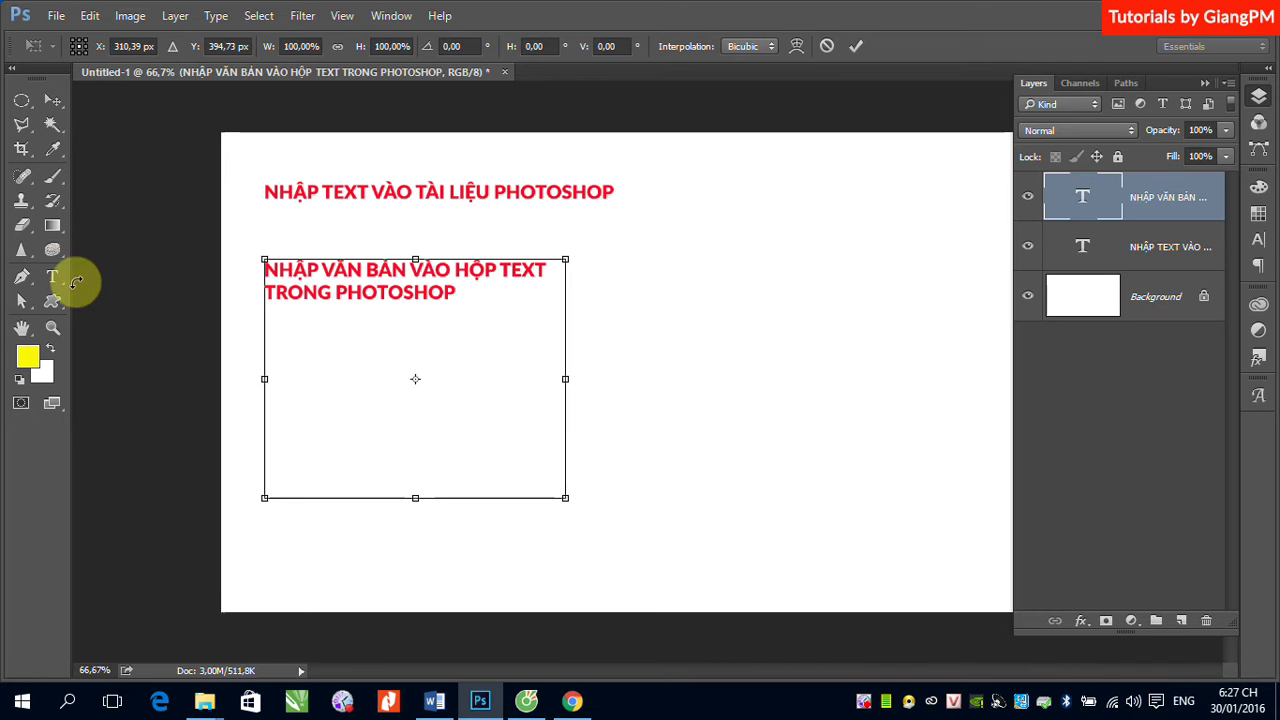
mouse_move(566, 498)
mouse_down()
mouse_move(413, 420)
mouse_move(596, 525)
mouse_up()
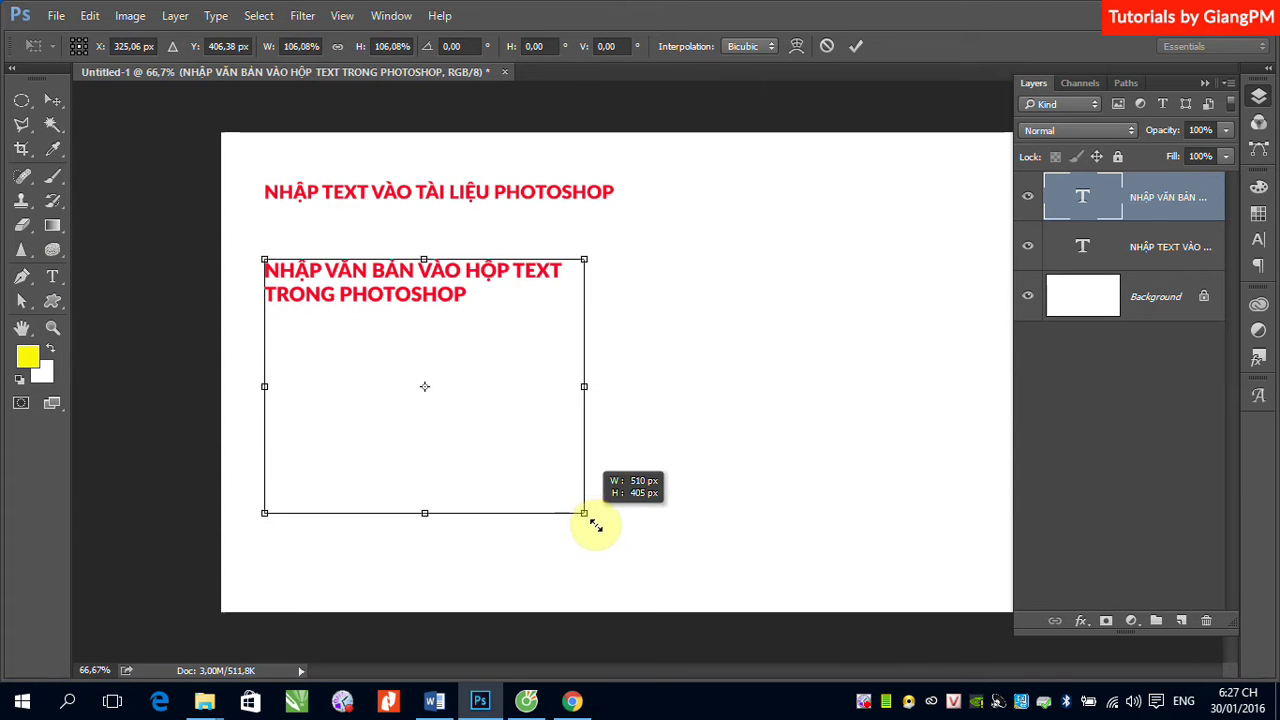
mouse_move(596, 525)
mouse_down()
mouse_move(617, 529)
mouse_move(637, 565)
mouse_move(443, 423)
mouse_move(615, 540)
mouse_up()
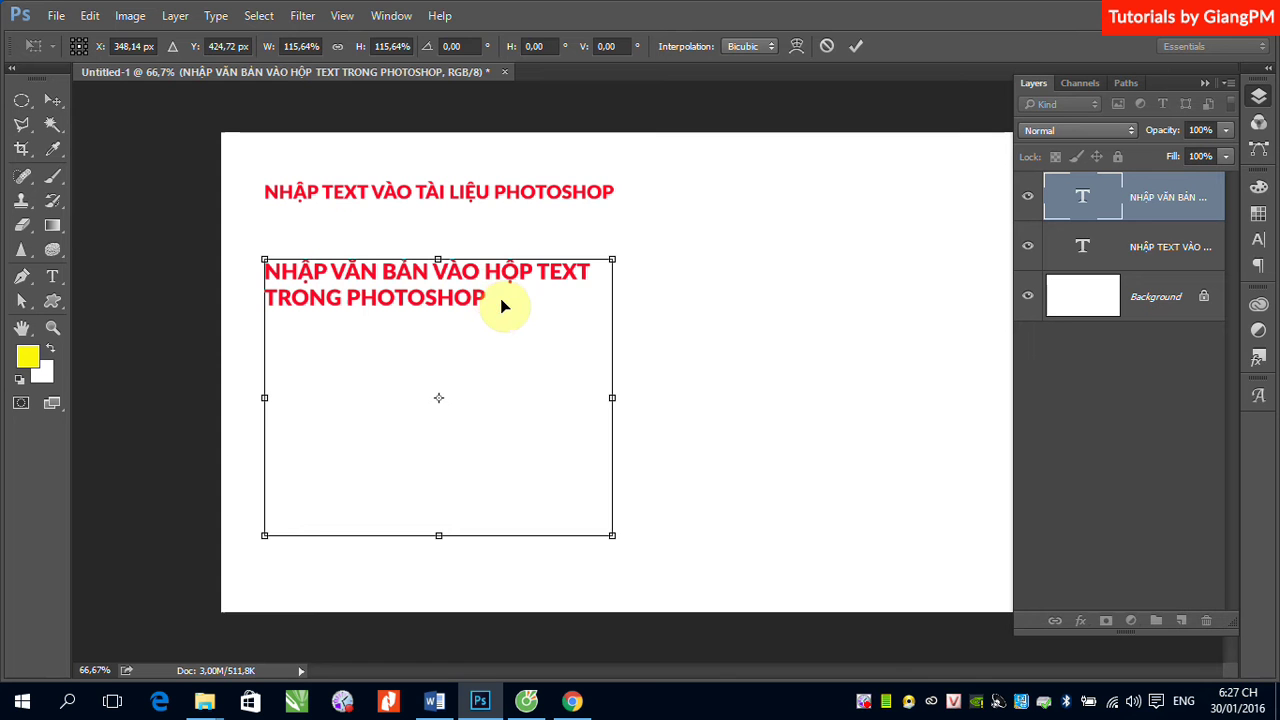
key(Return)
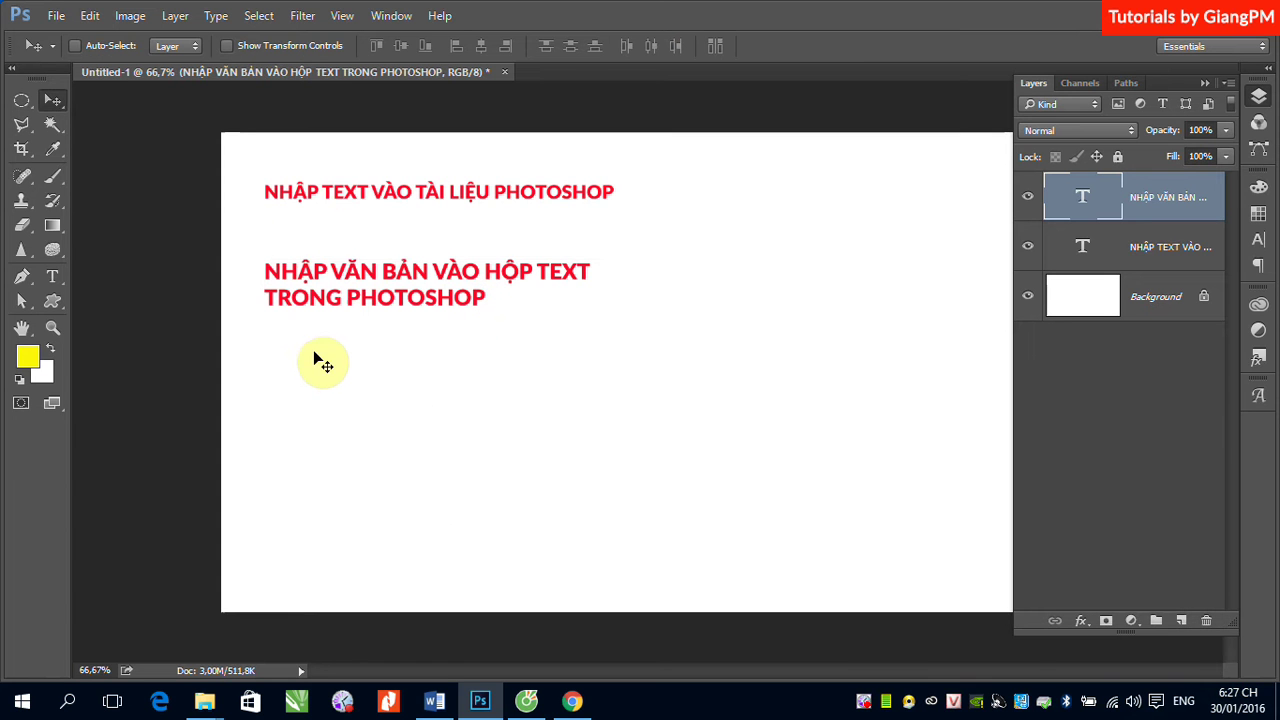
key(ctrl+t)
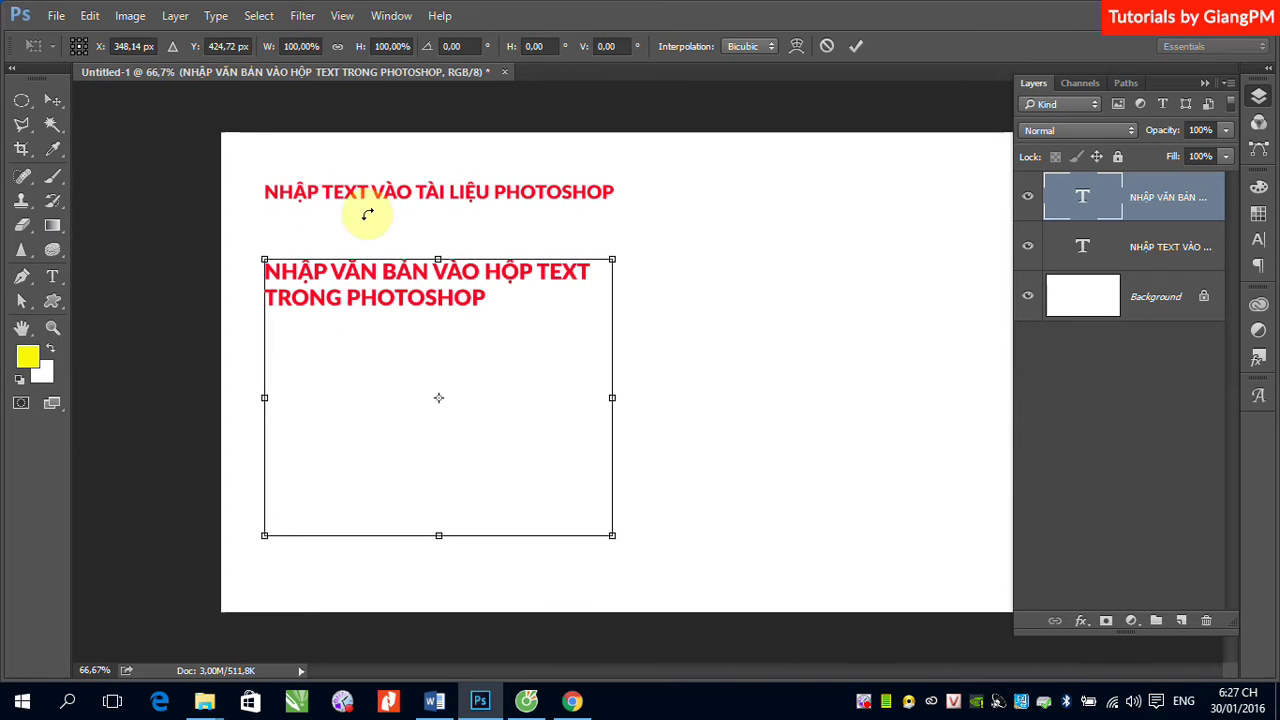
click(57, 100)
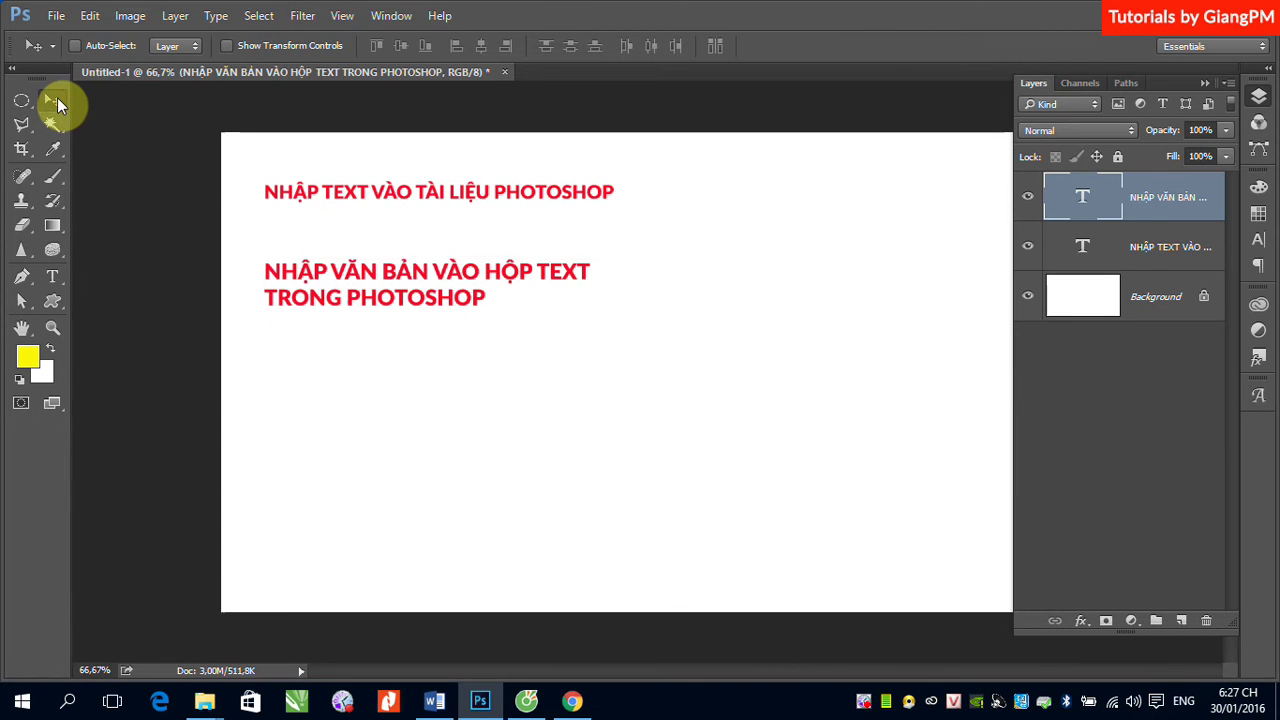
- Select the heading layer and drag a Free Transform corner handle to resize it
click(1094, 248)
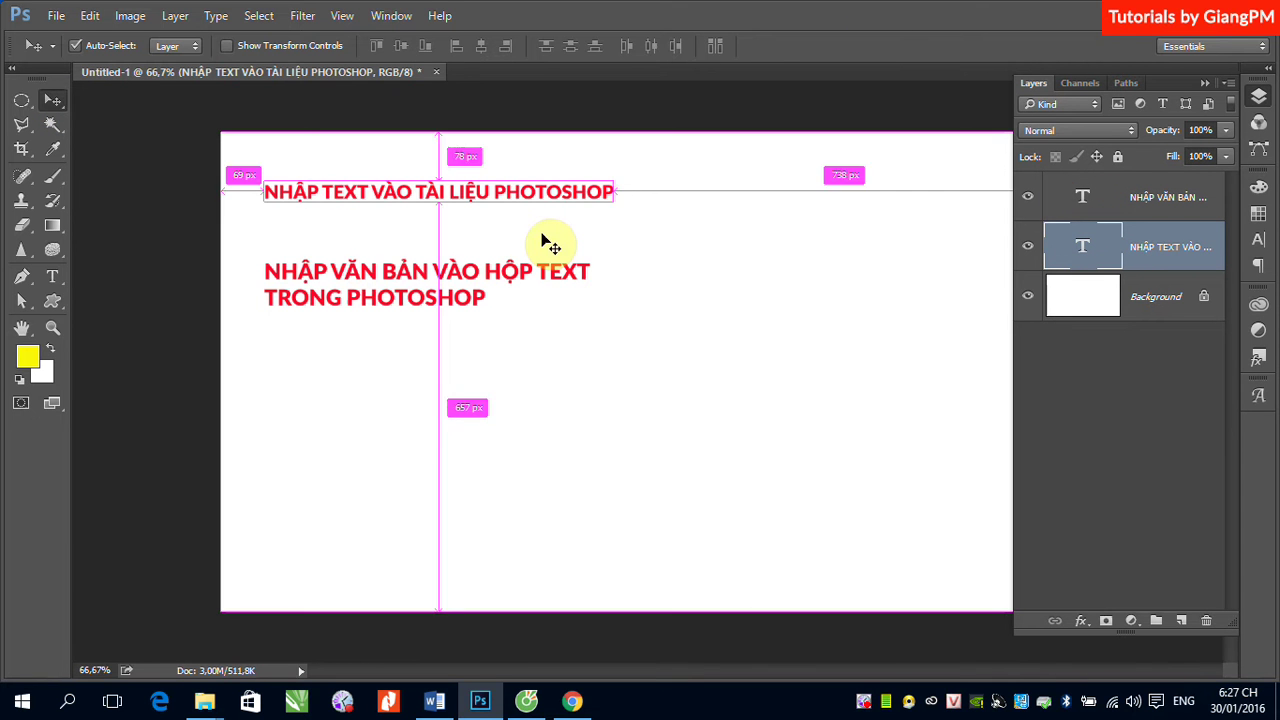
key(ctrl+t)
mouse_move(612, 200)
mouse_down()
mouse_move(688, 294)
mouse_move(537, 223)
mouse_move(620, 257)
mouse_move(534, 206)
mouse_move(593, 246)
mouse_up()
- Apply the heading's new scale and shrink the paragraph box to four lines ending 'PHOTO-/SHOP'
key(Return)
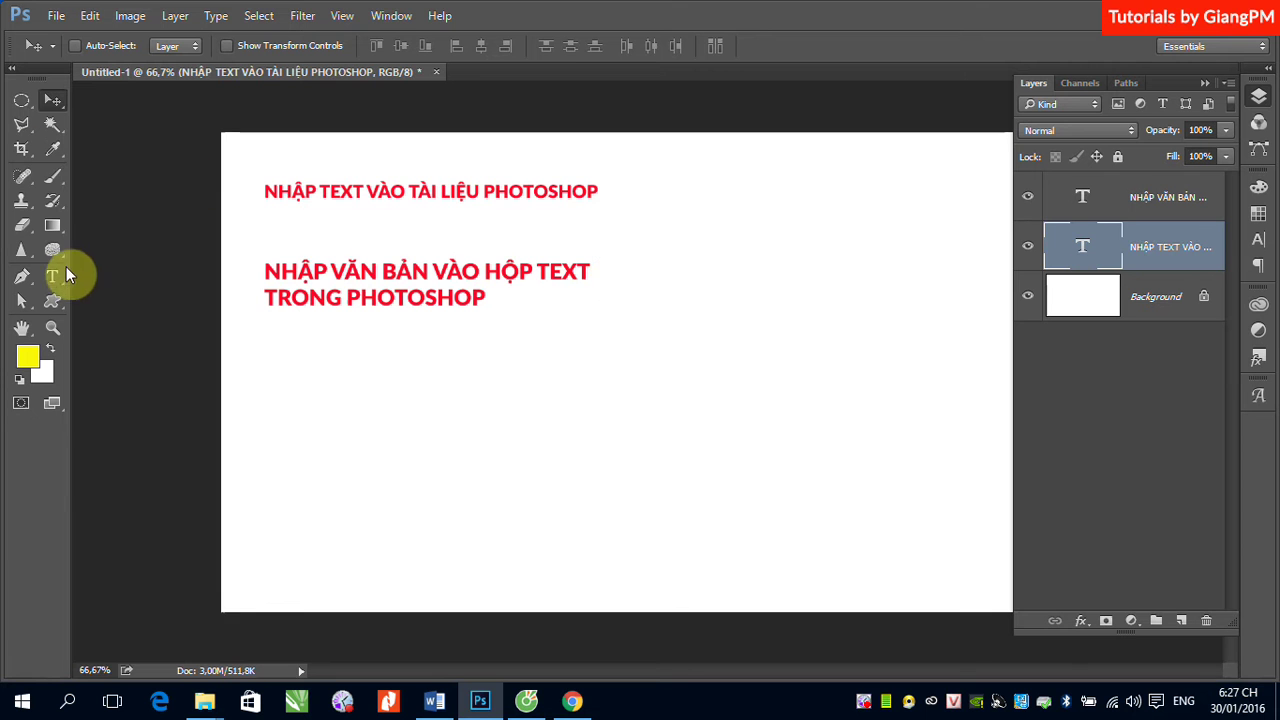
click(53, 276)
click(331, 274)
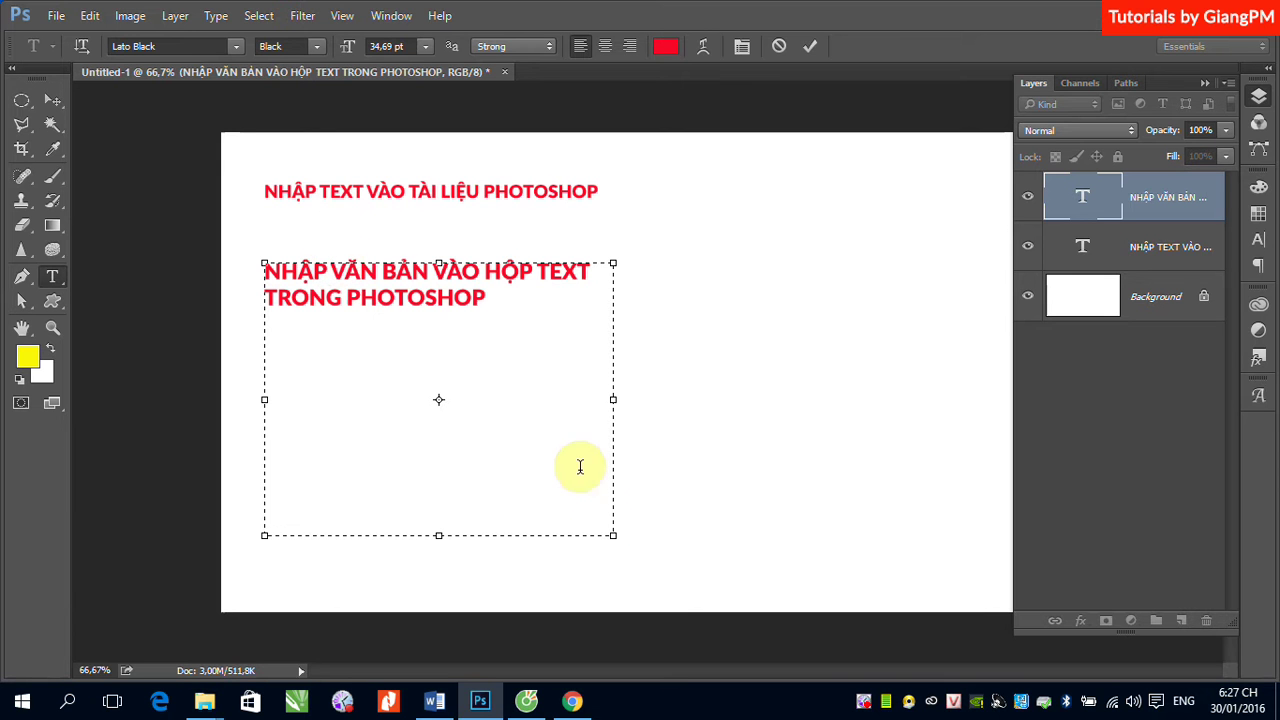
drag(613, 535, 470, 461)
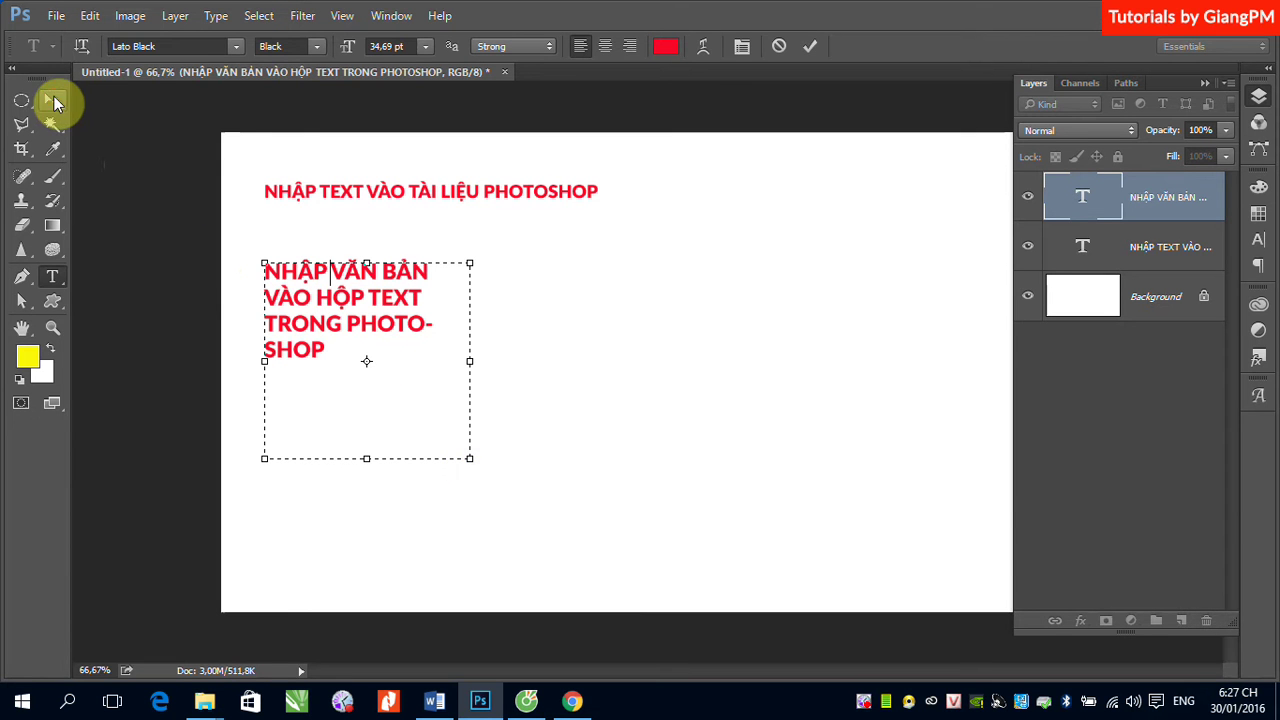
click(53, 99)
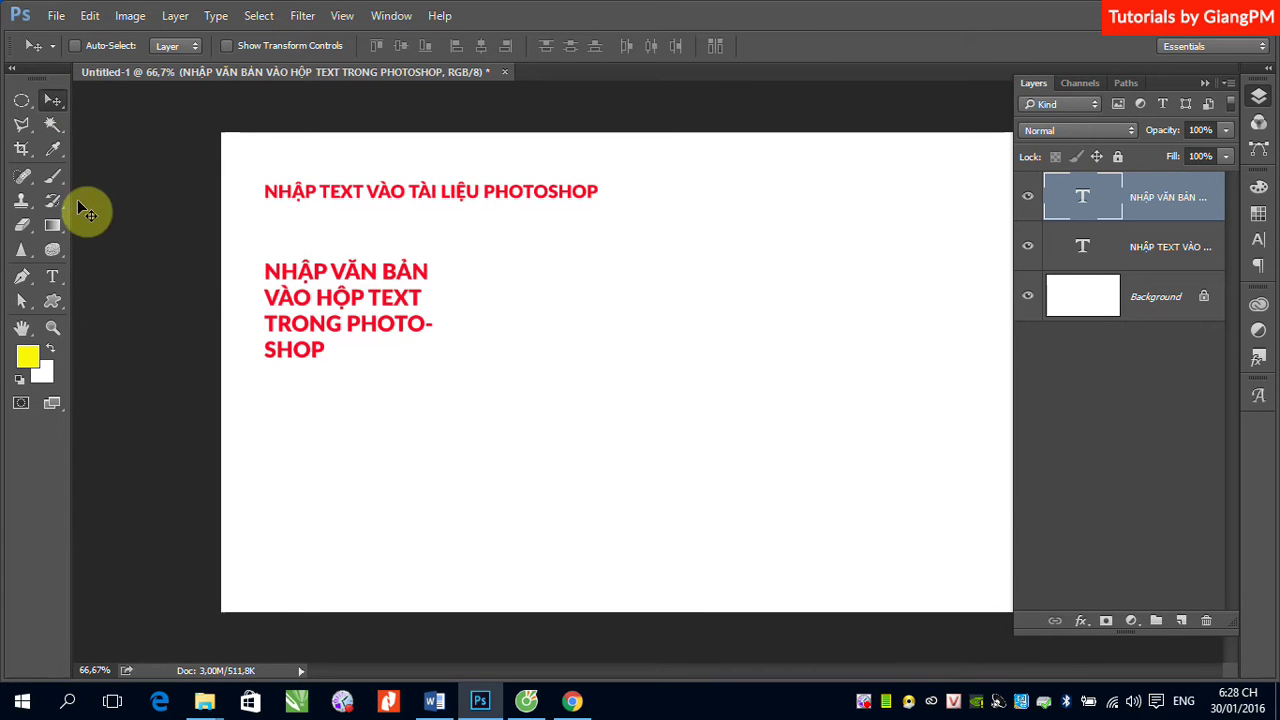
- Delete the stray empty Layer 1 text layer created by an accidental click
click(52, 276)
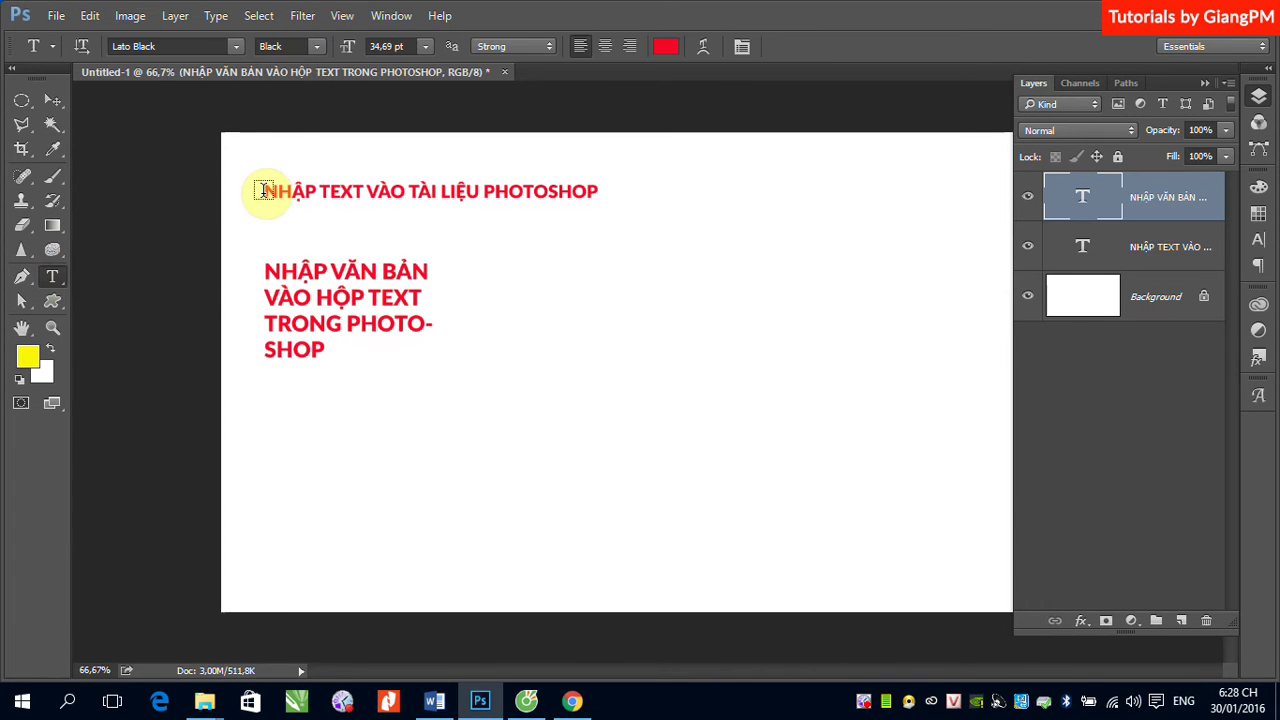
click(262, 190)
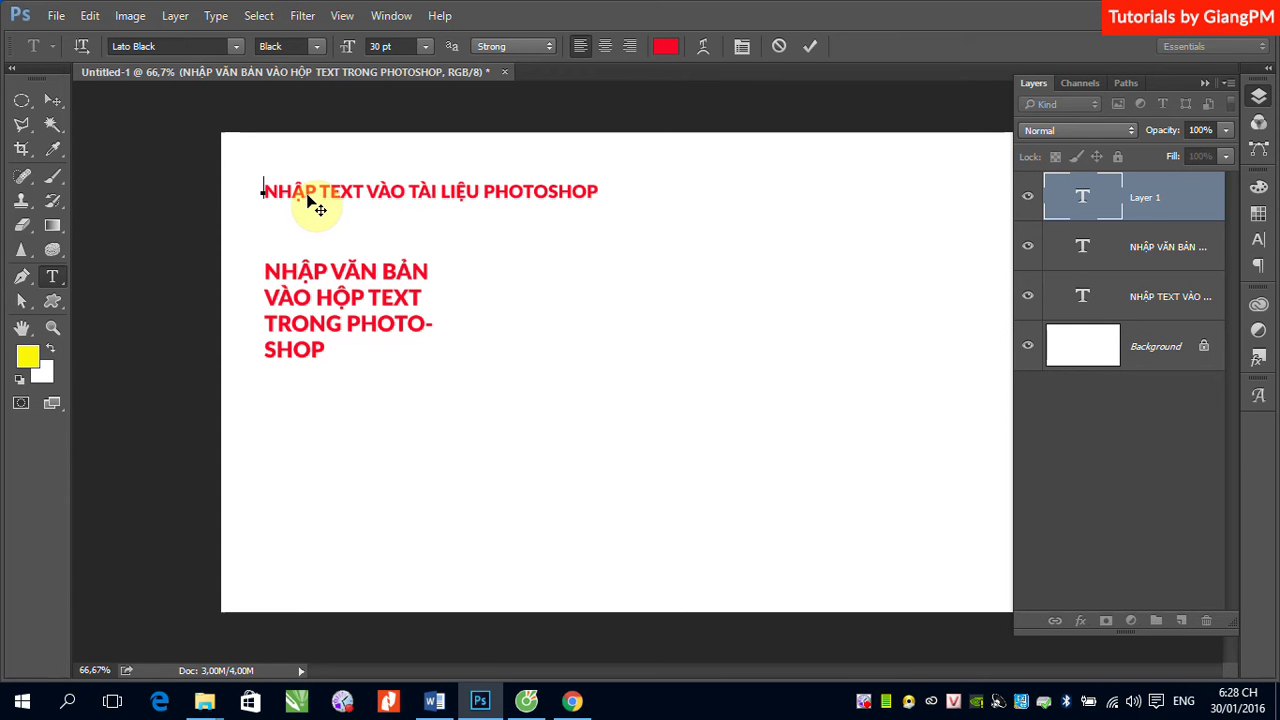
click(55, 100)
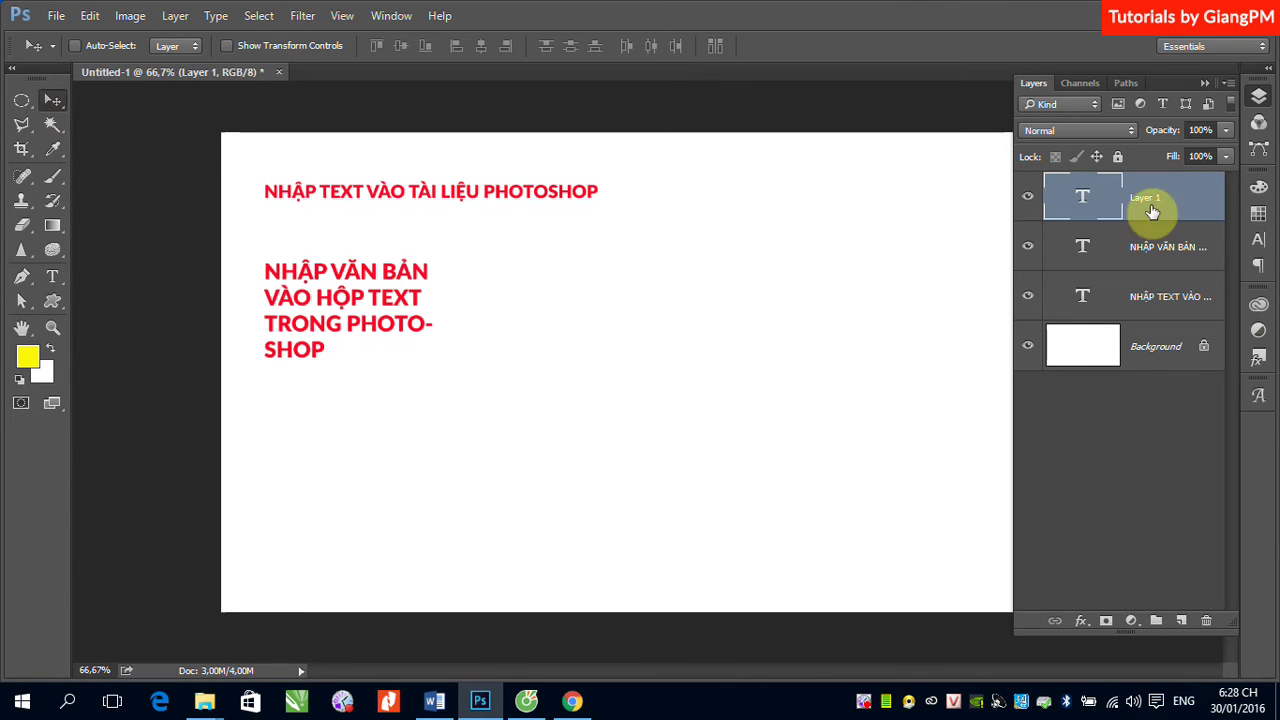
drag(1143, 209, 1206, 619)
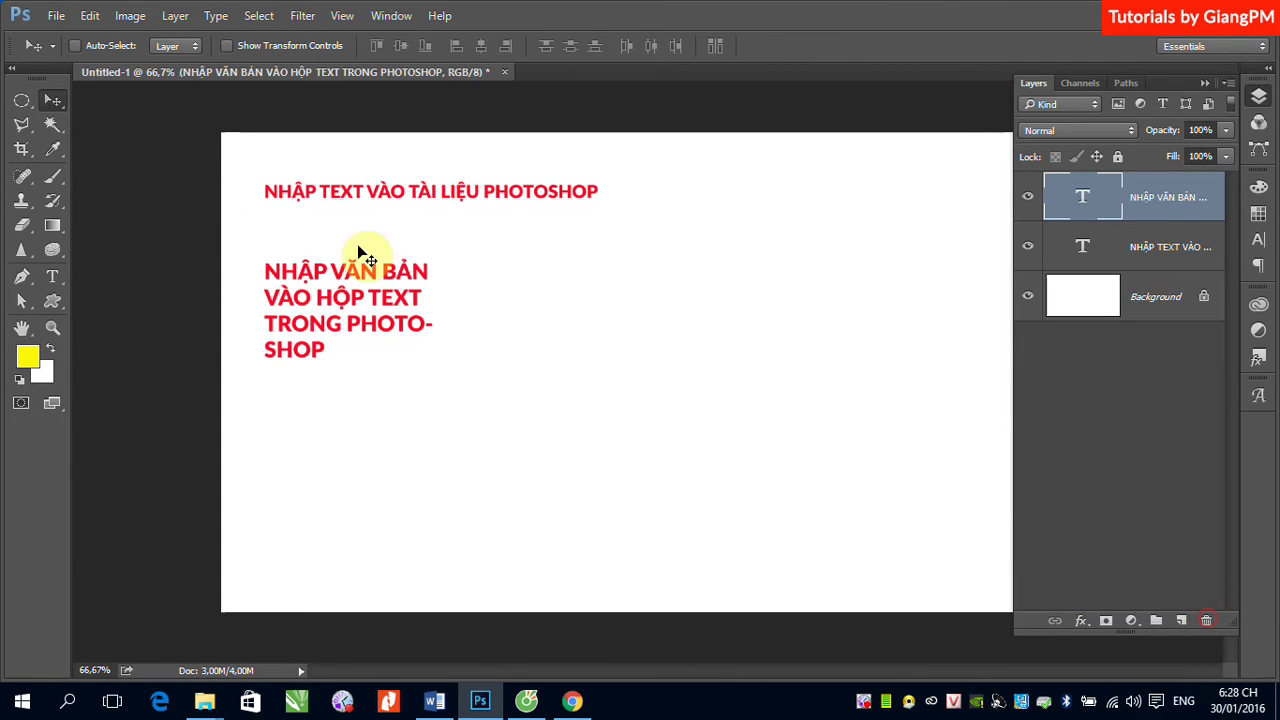
- Reduce the heading text to 11 pt and commit it
click(52, 276)
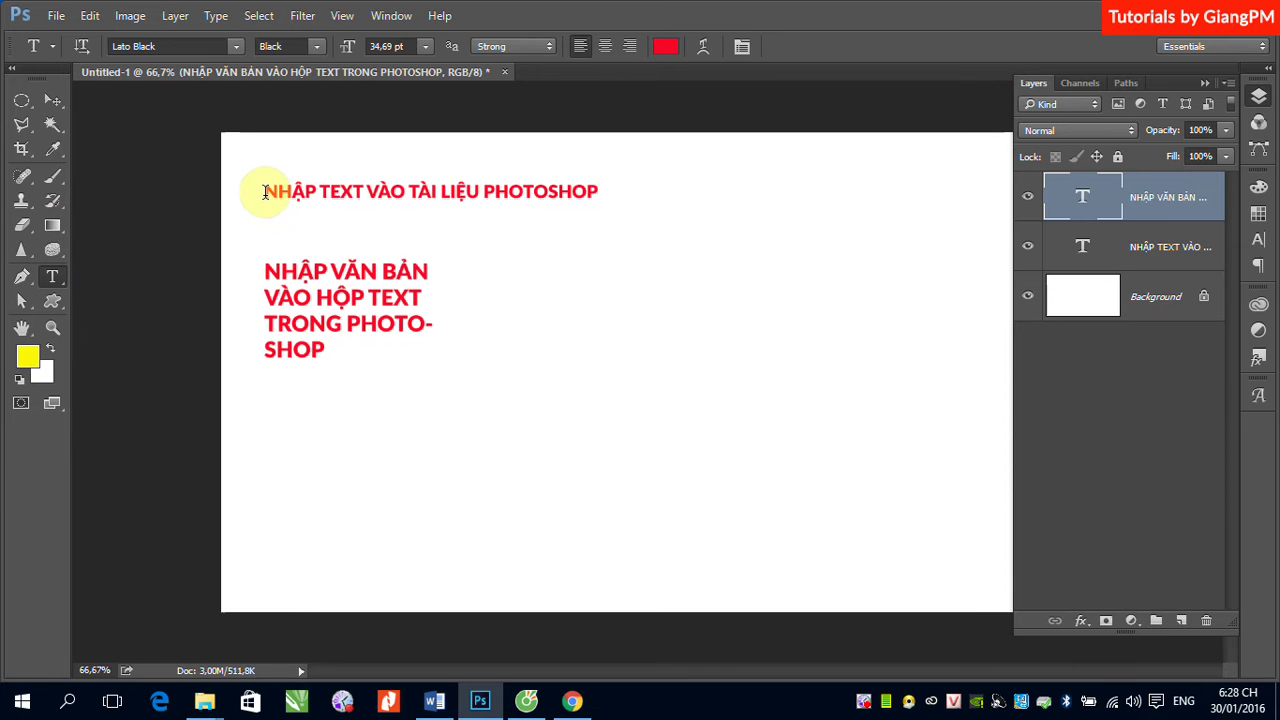
drag(259, 190, 644, 194)
click(426, 47)
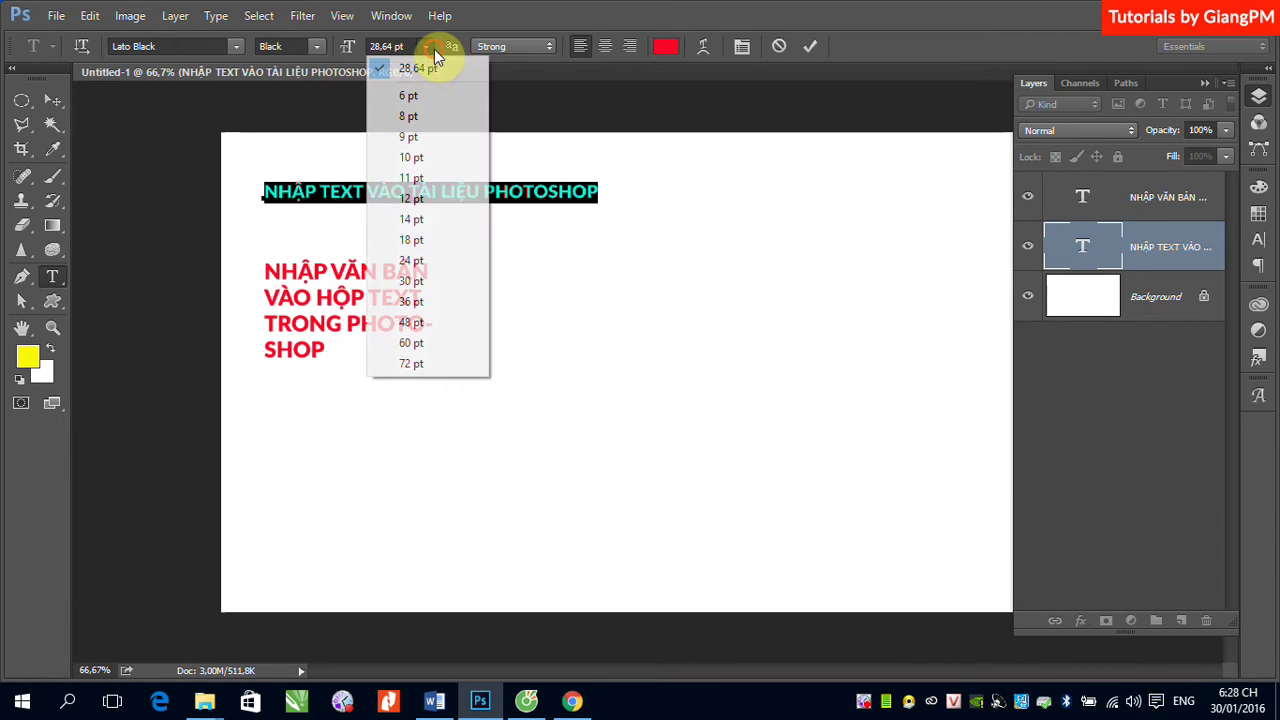
click(430, 228)
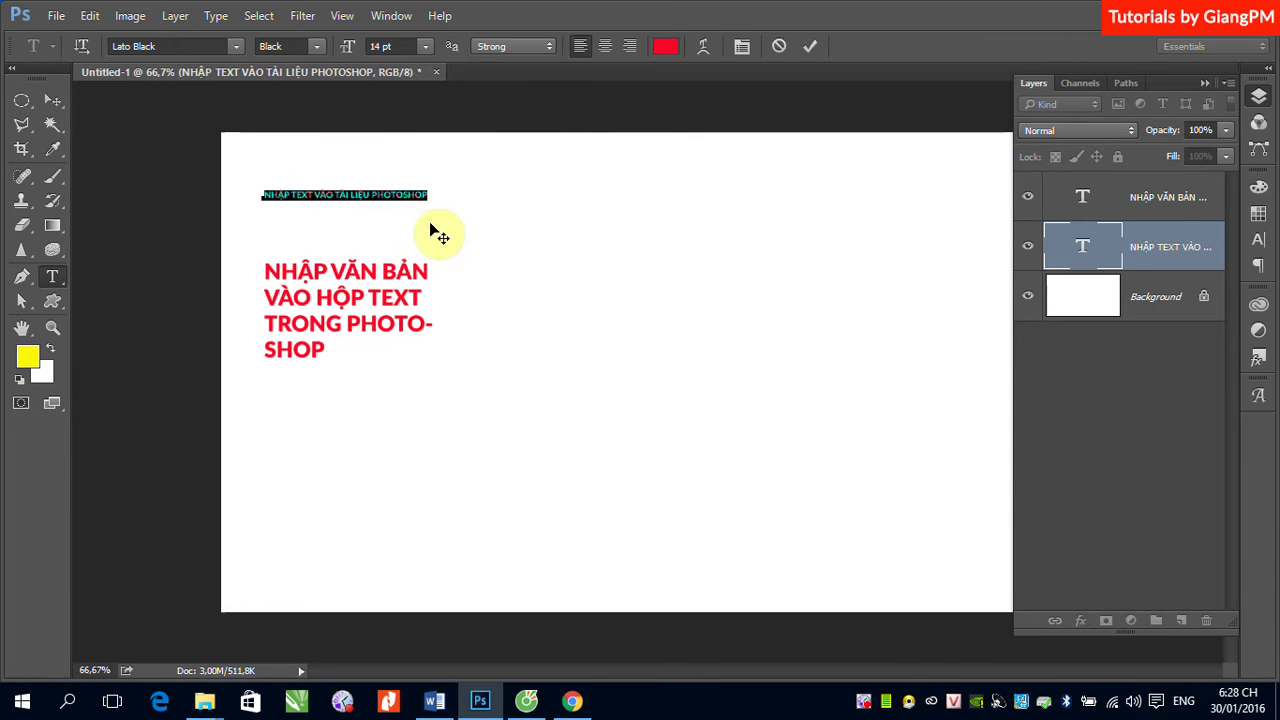
click(425, 46)
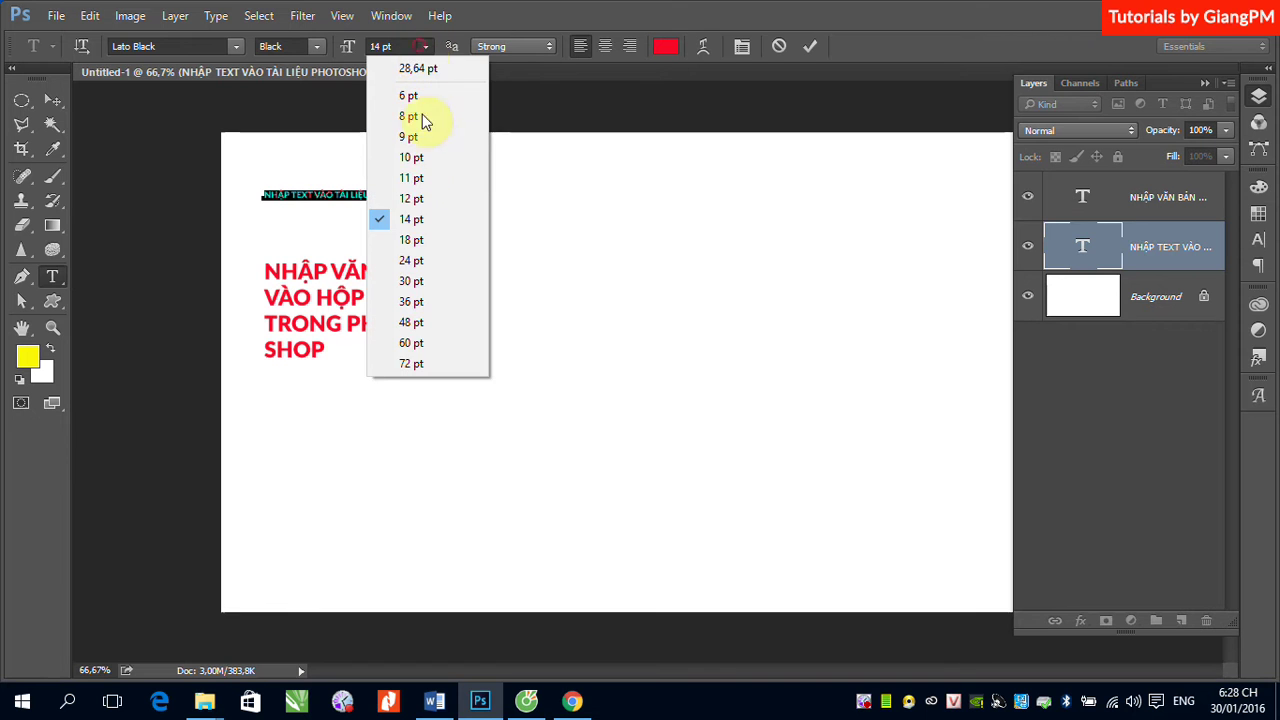
click(414, 177)
click(52, 99)
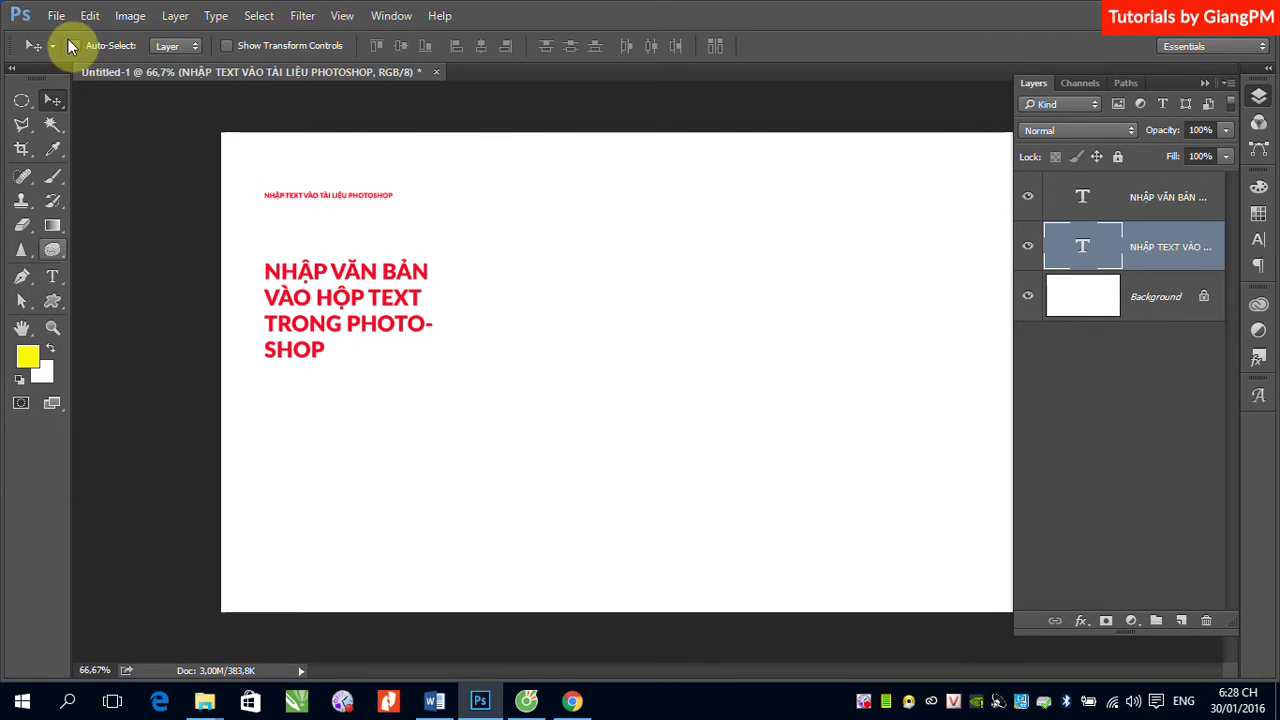
click(89, 15)
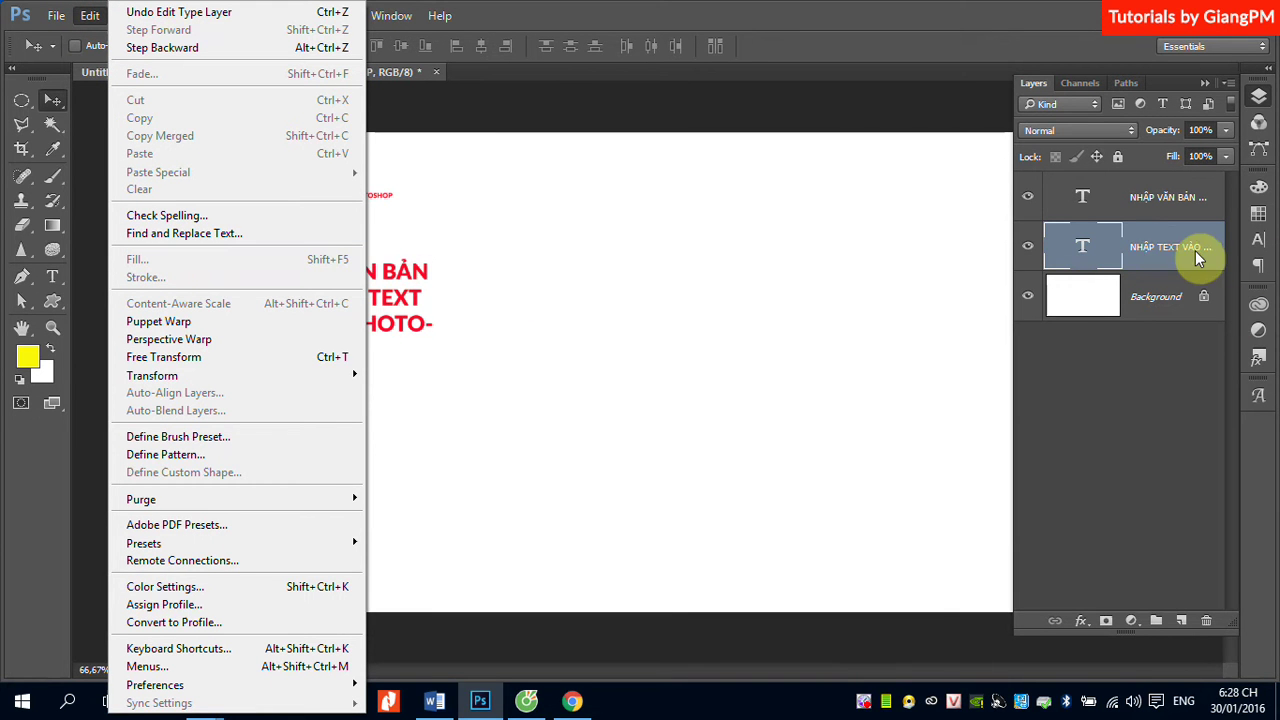
click(1183, 193)
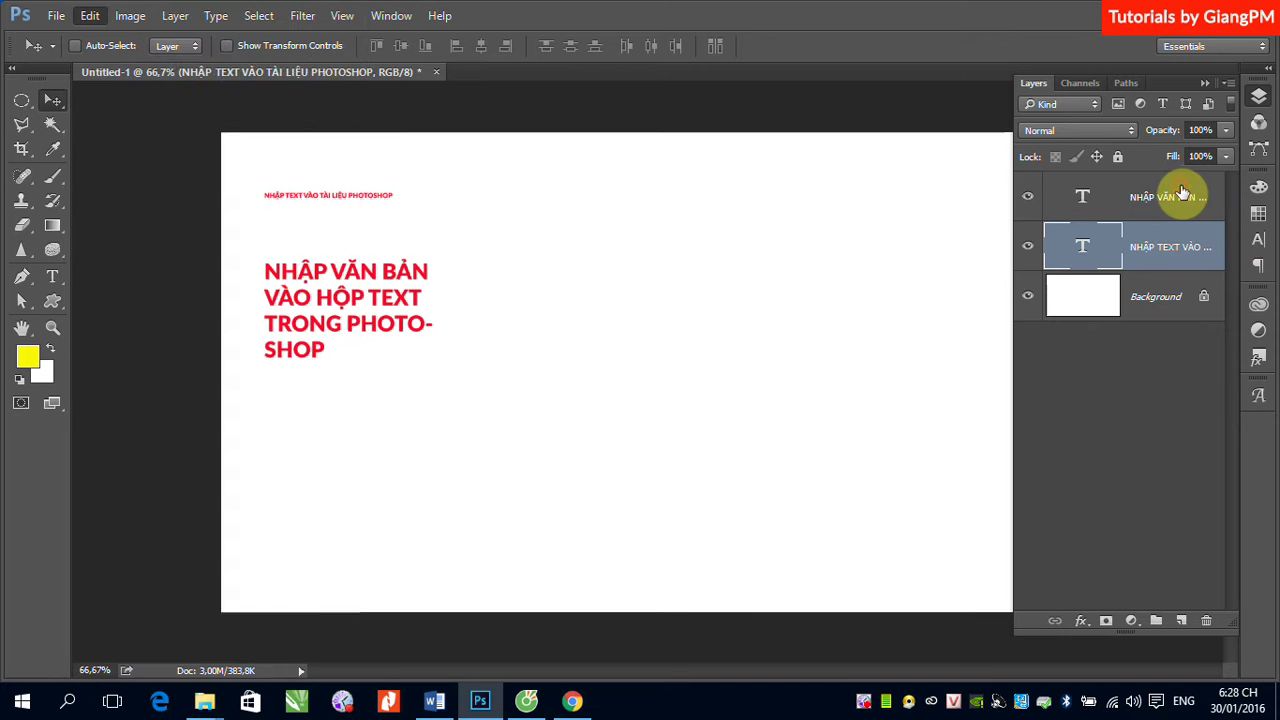
click(1183, 193)
click(95, 15)
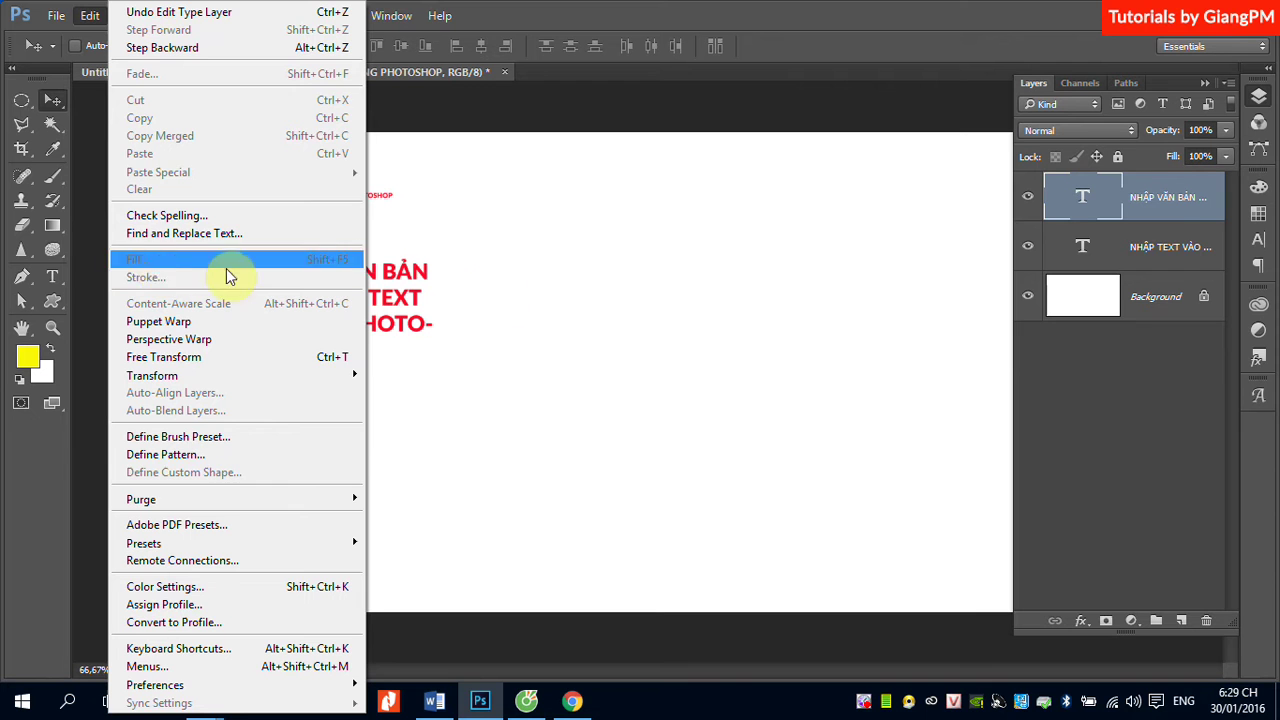
click(1157, 199)
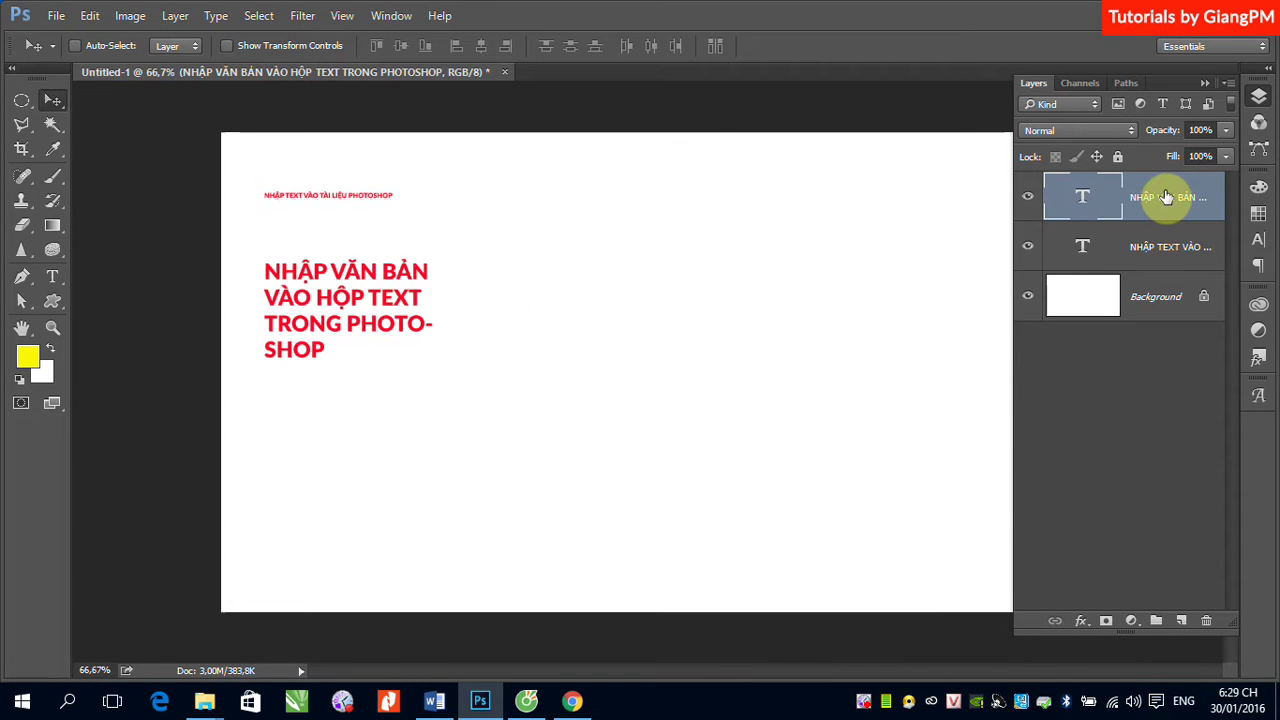
- Change the large headline text colour to blue
click(52, 277)
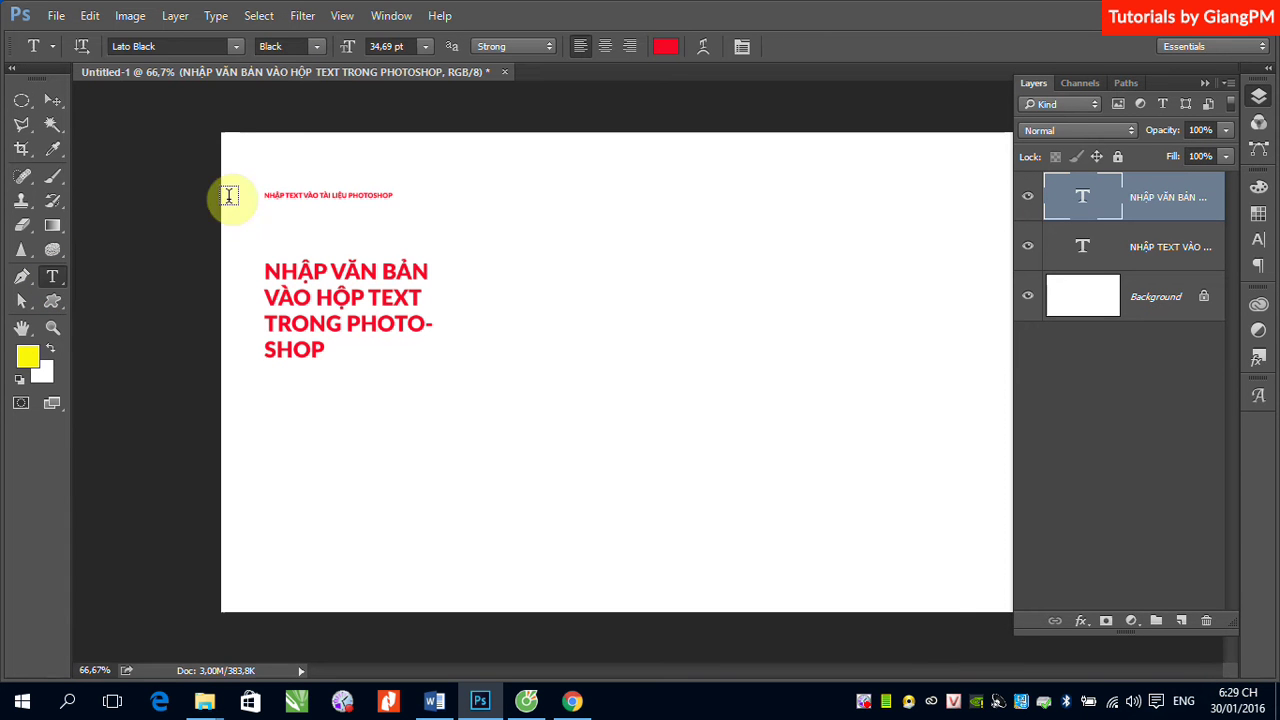
click(665, 46)
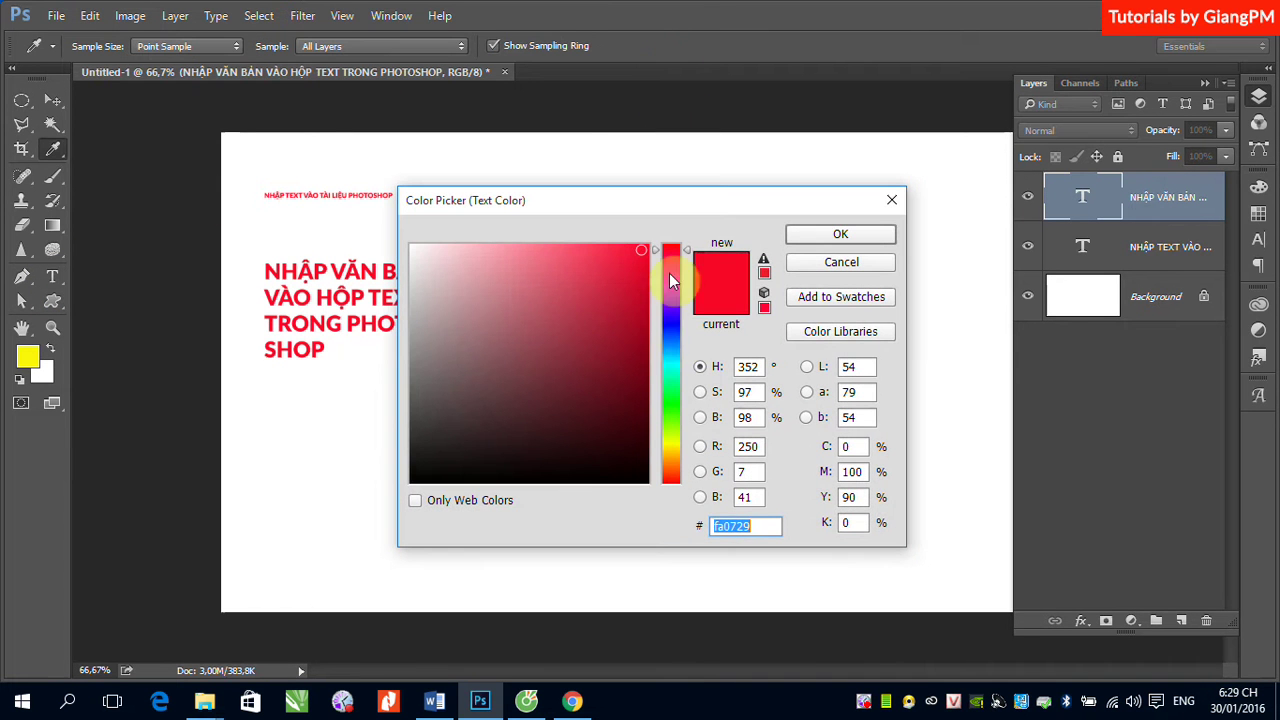
click(671, 325)
click(835, 236)
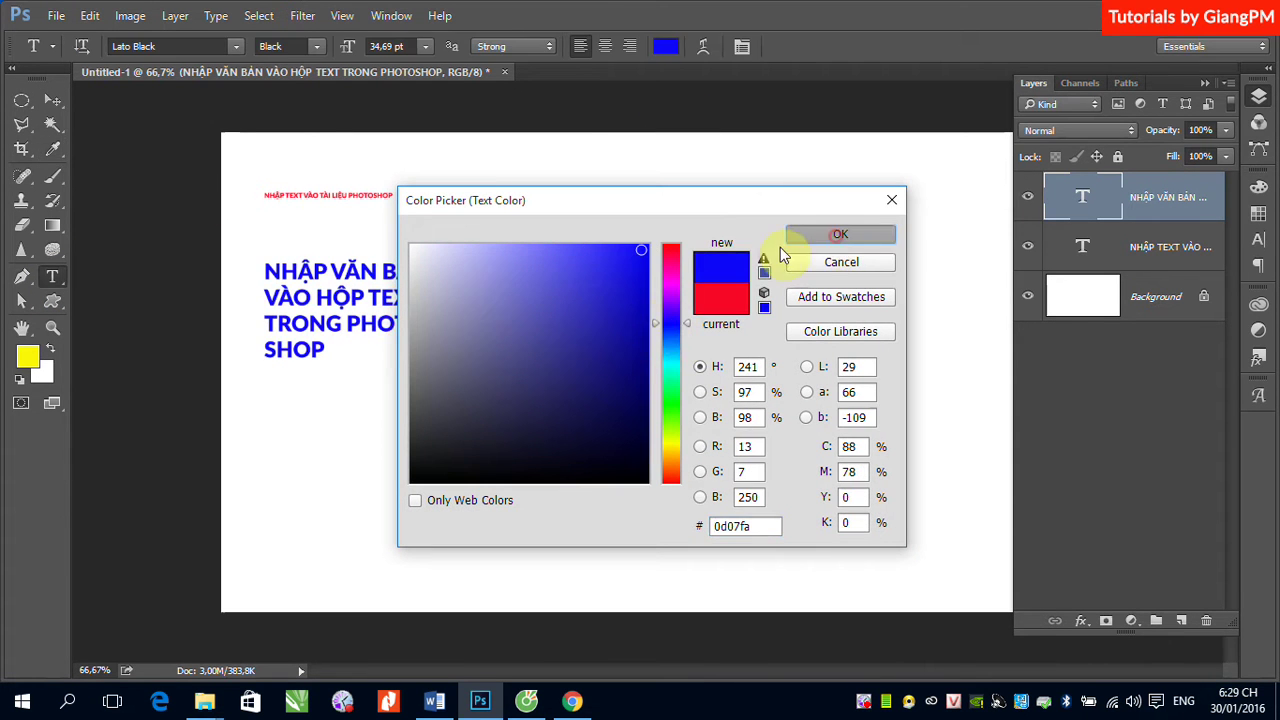
- Select the small title line's layer and set its text colour to green
click(1168, 254)
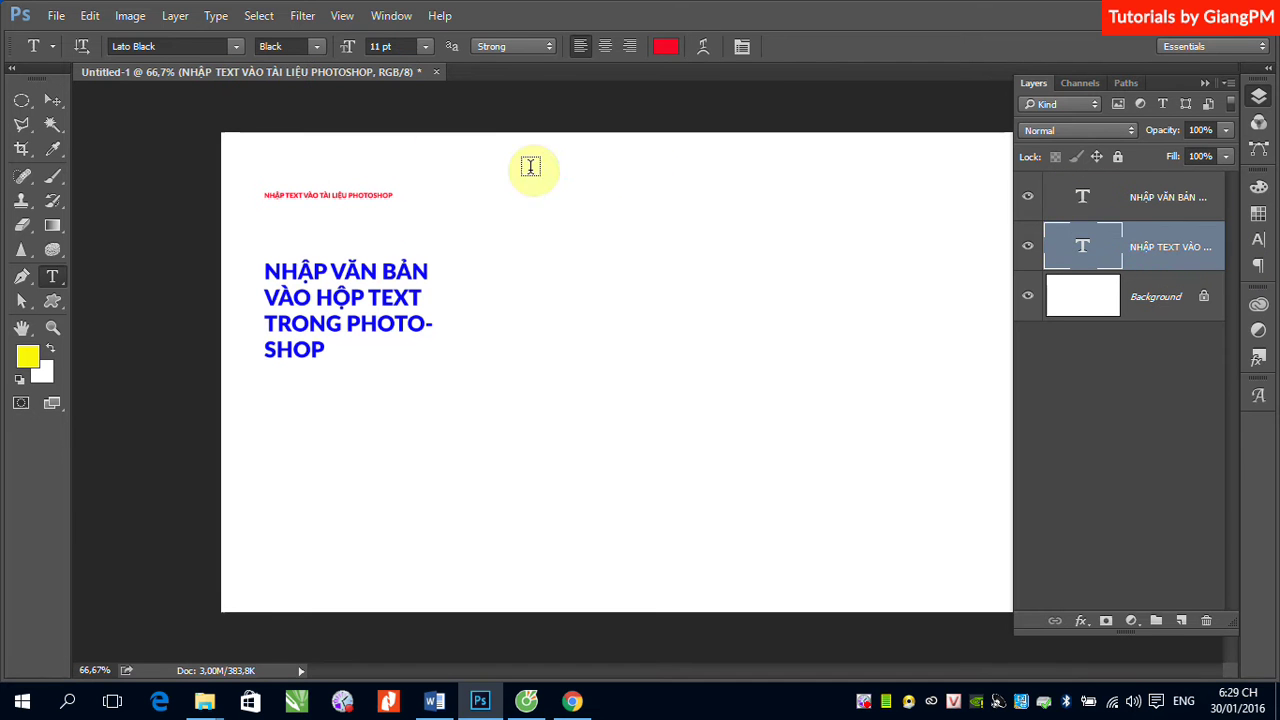
click(667, 46)
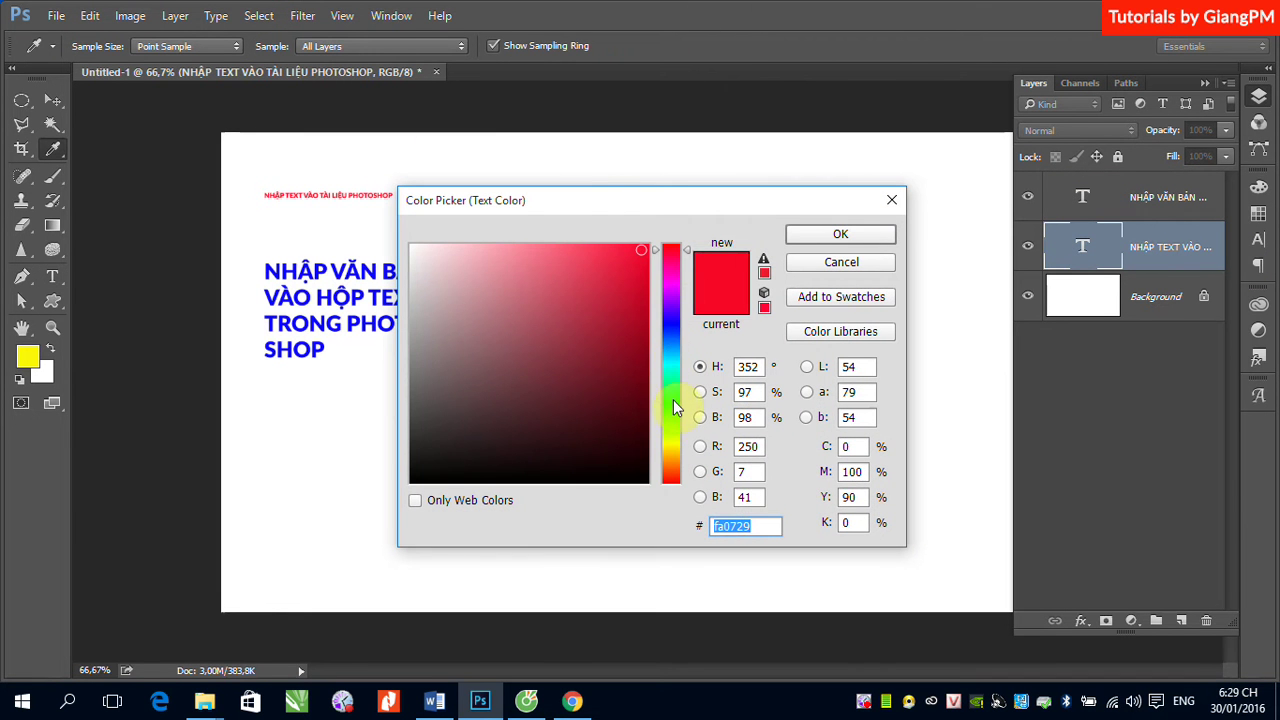
click(673, 406)
click(866, 237)
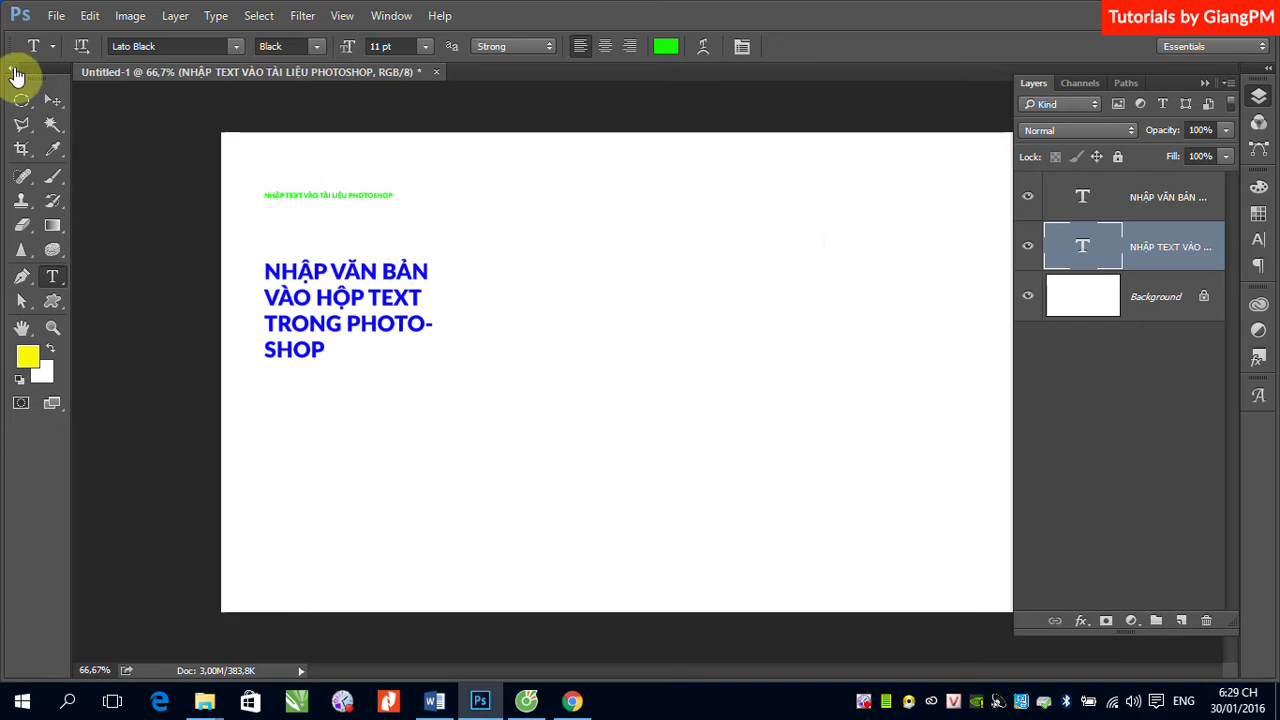
click(45, 97)
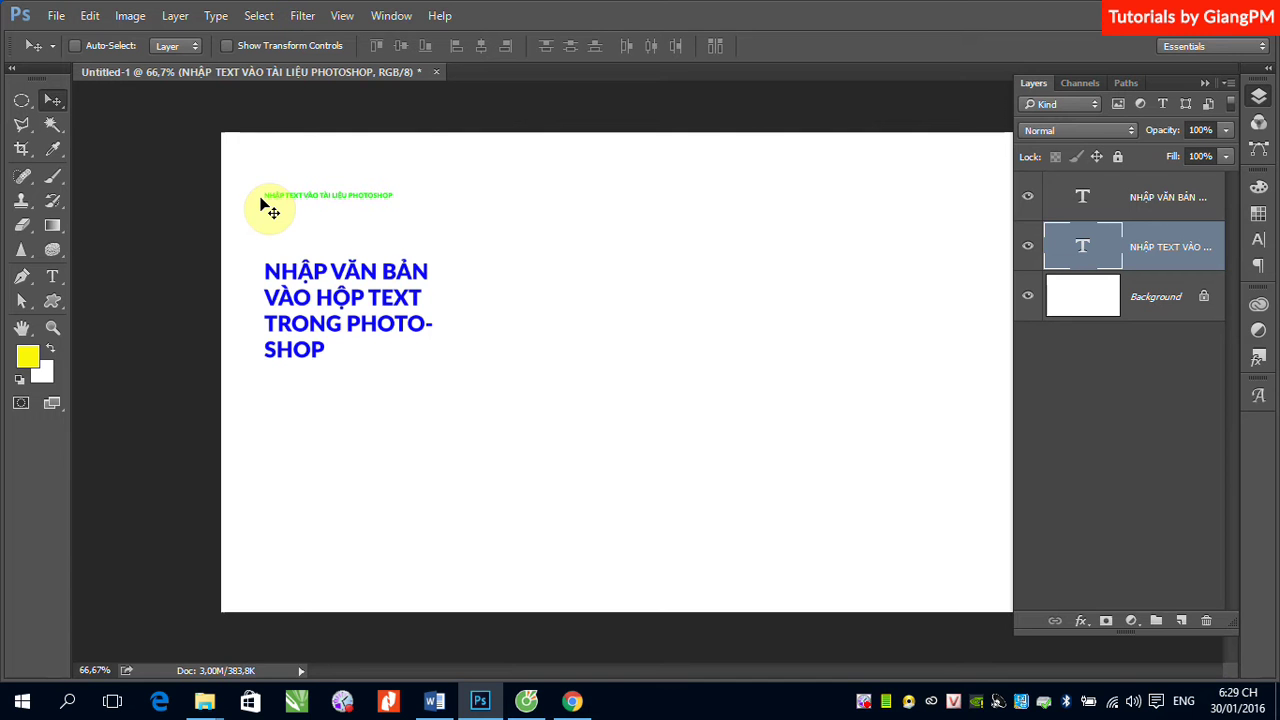
- Cycle through the Brush, Eraser and Clone Stamp tools, returning to the Move tool
click(53, 178)
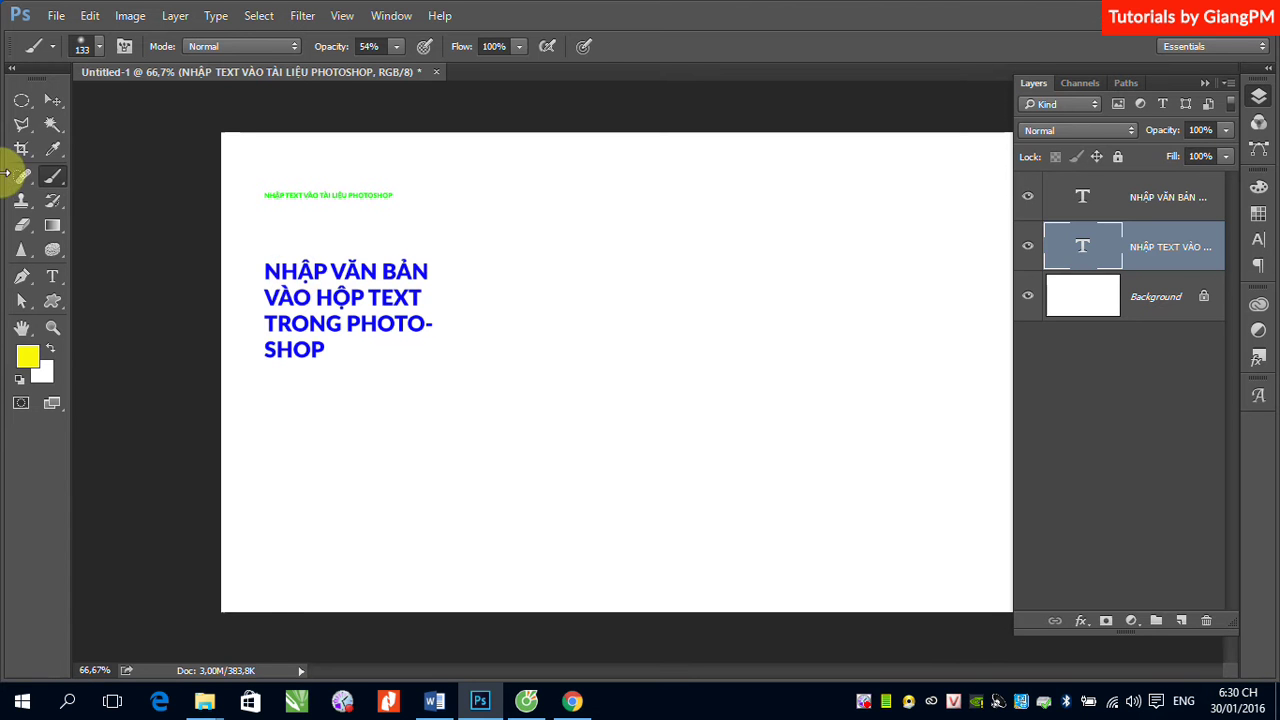
click(22, 225)
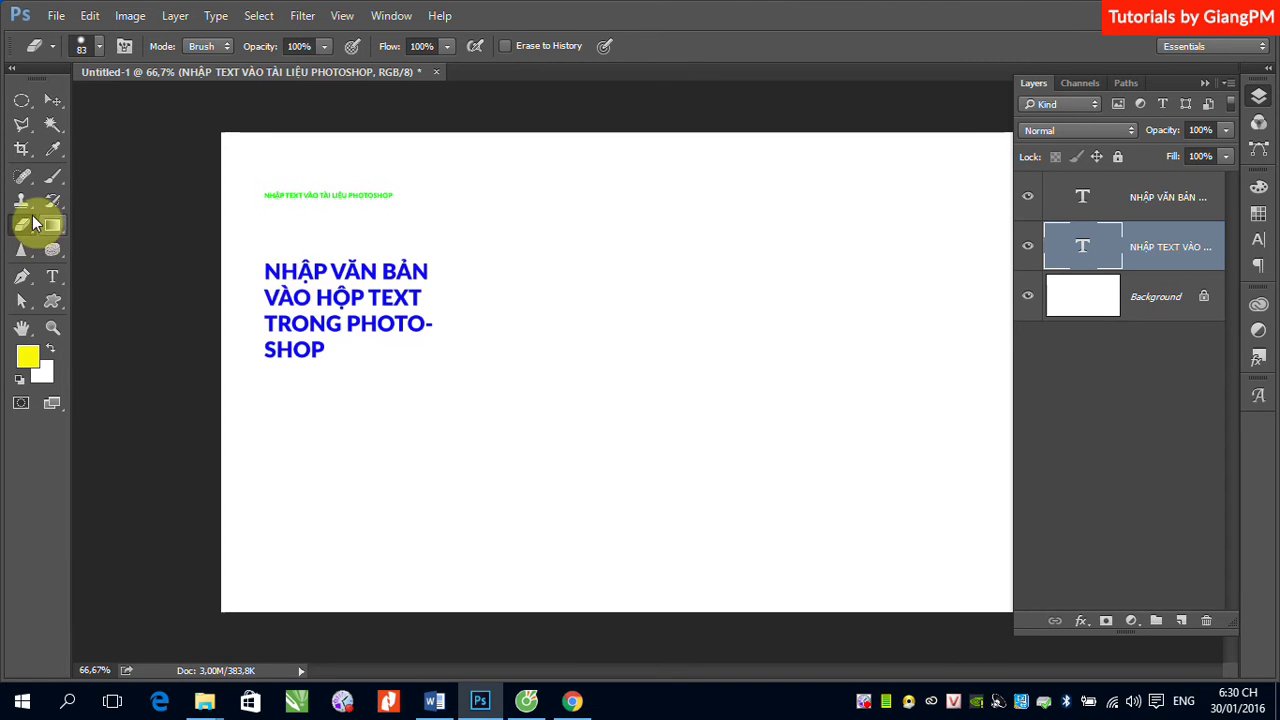
click(21, 200)
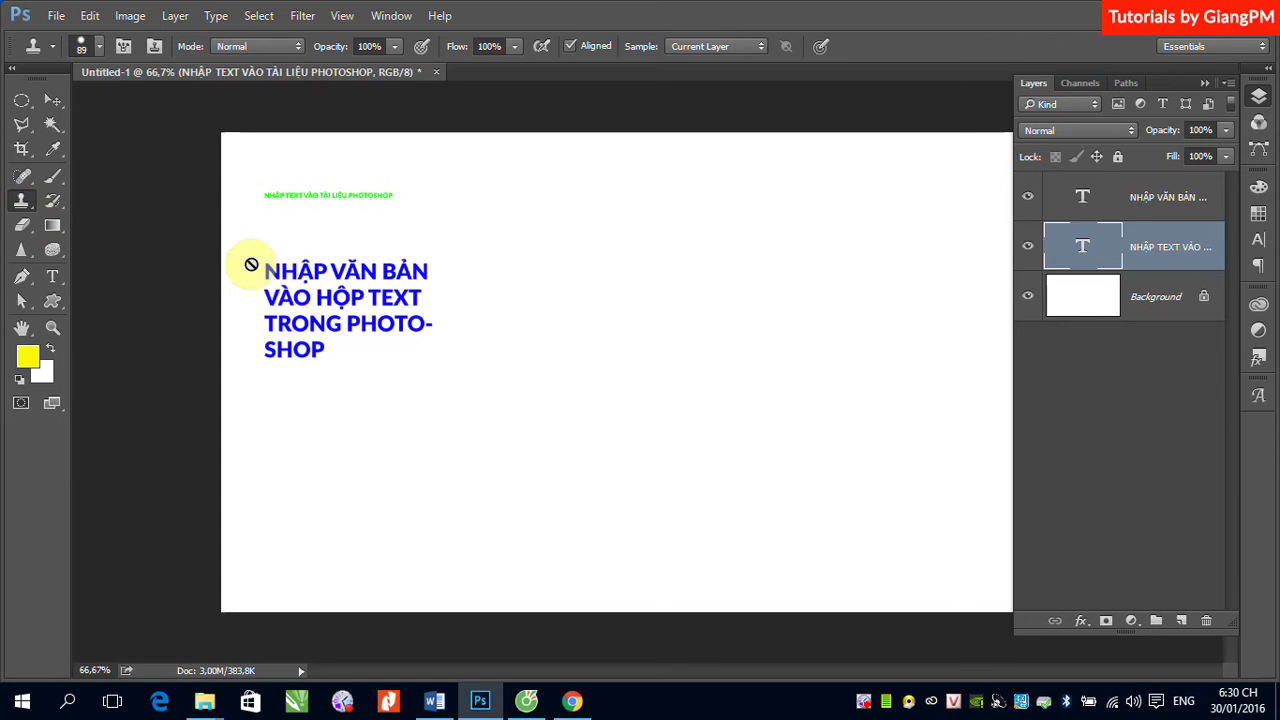
click(48, 99)
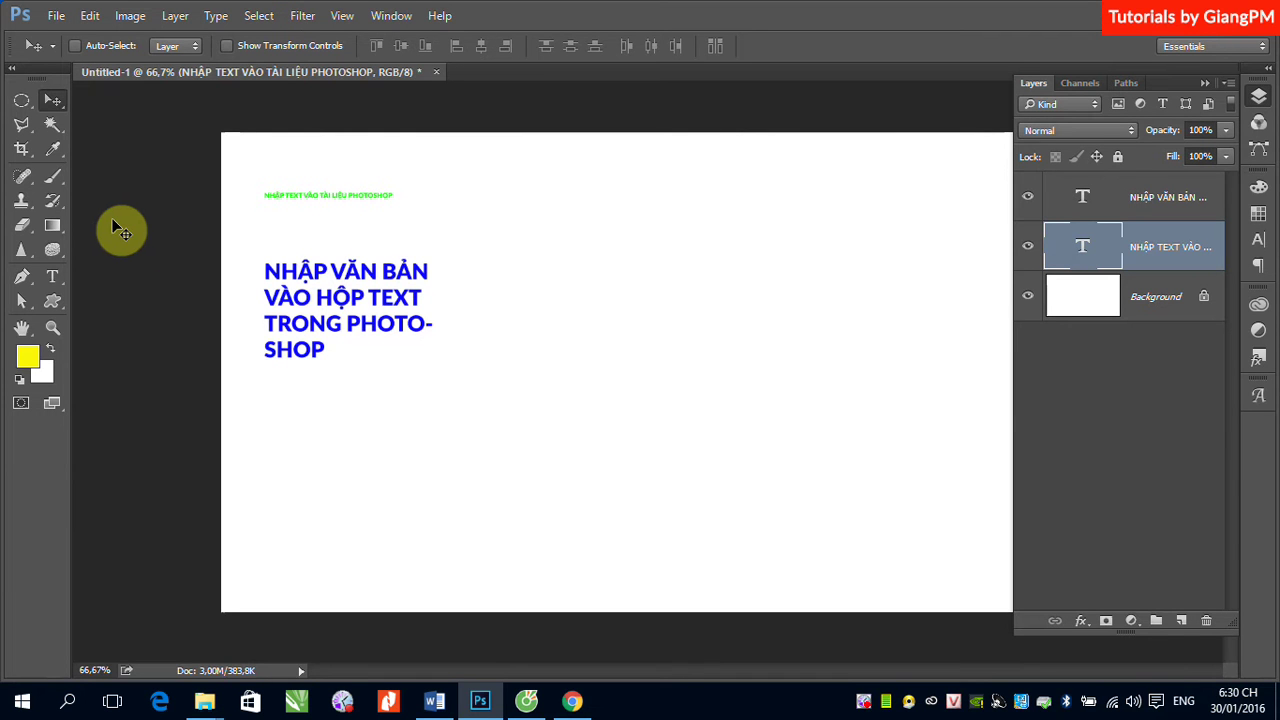
- Select the headline's layer from the canvas right-click layer list and reopen the Layer menu
click(175, 15)
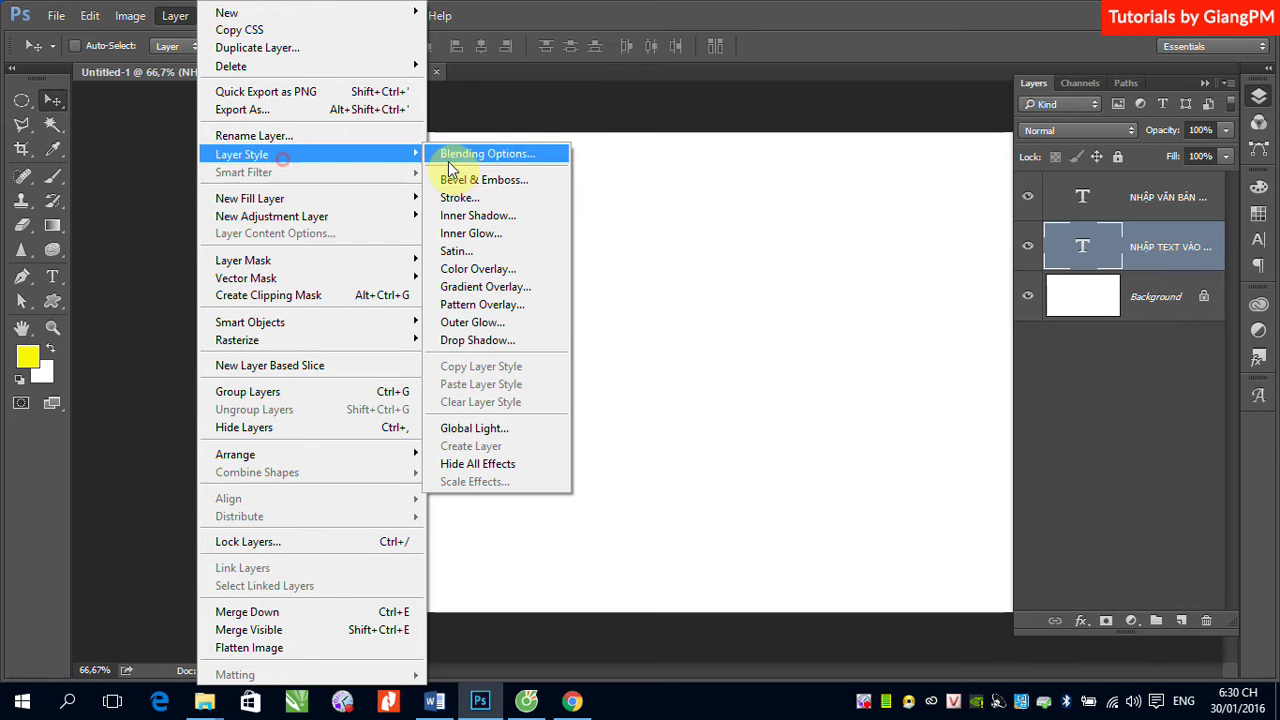
mouse_move(241, 154)
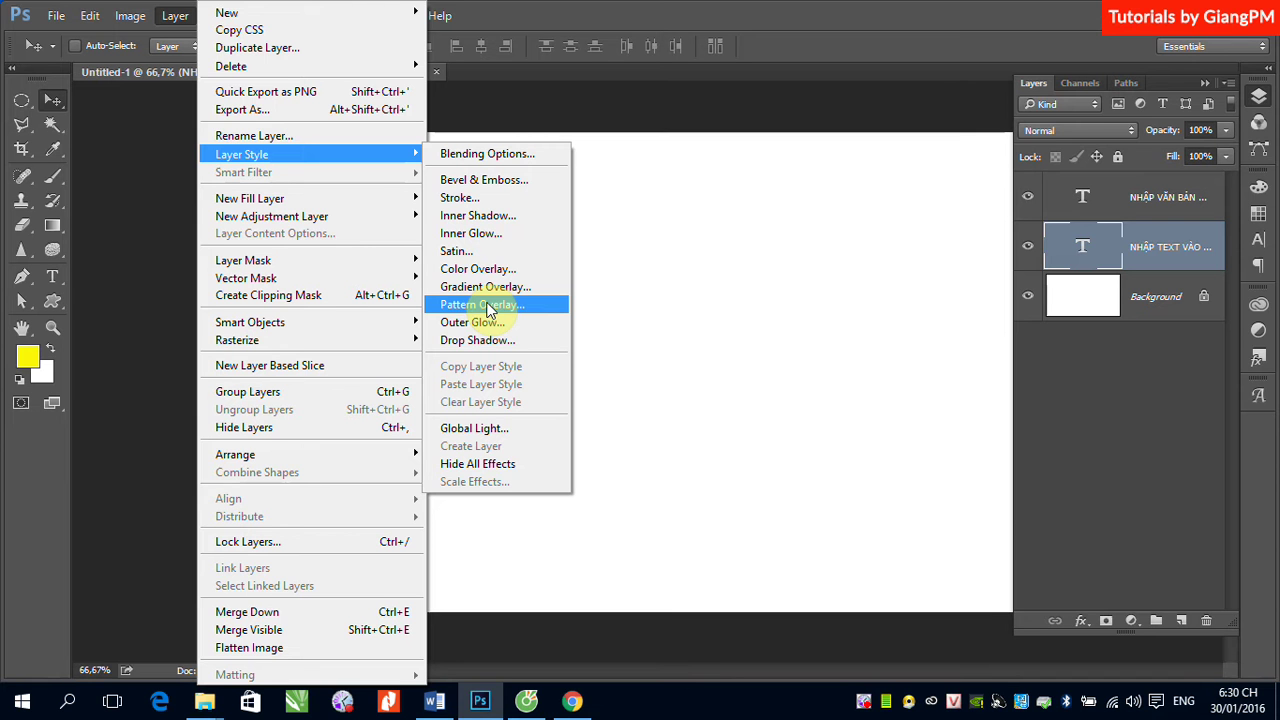
click(631, 277)
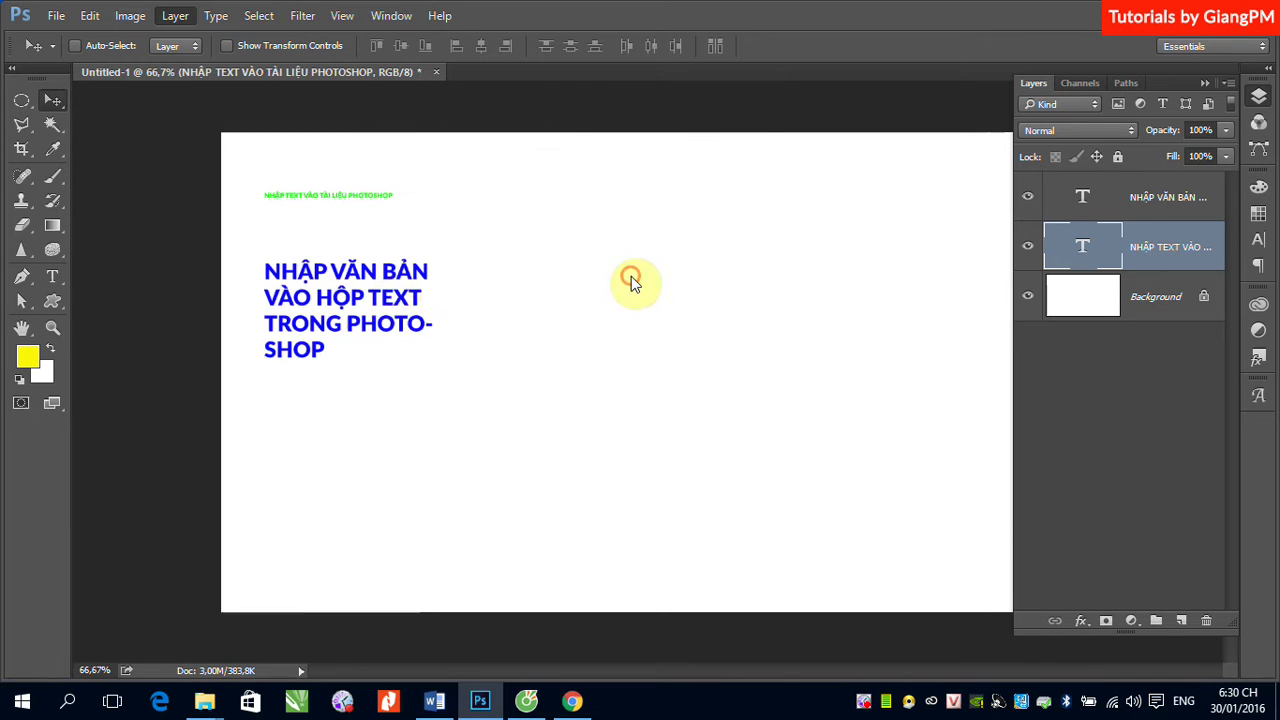
right_click(404, 280)
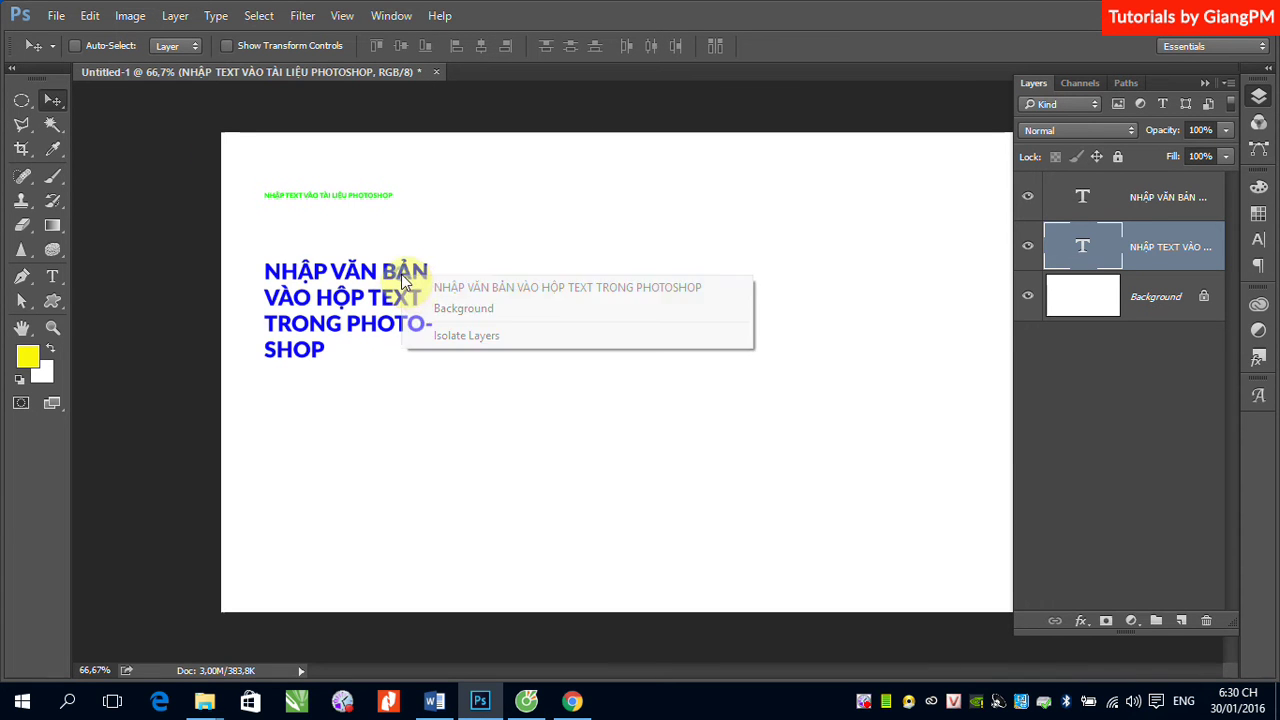
click(427, 287)
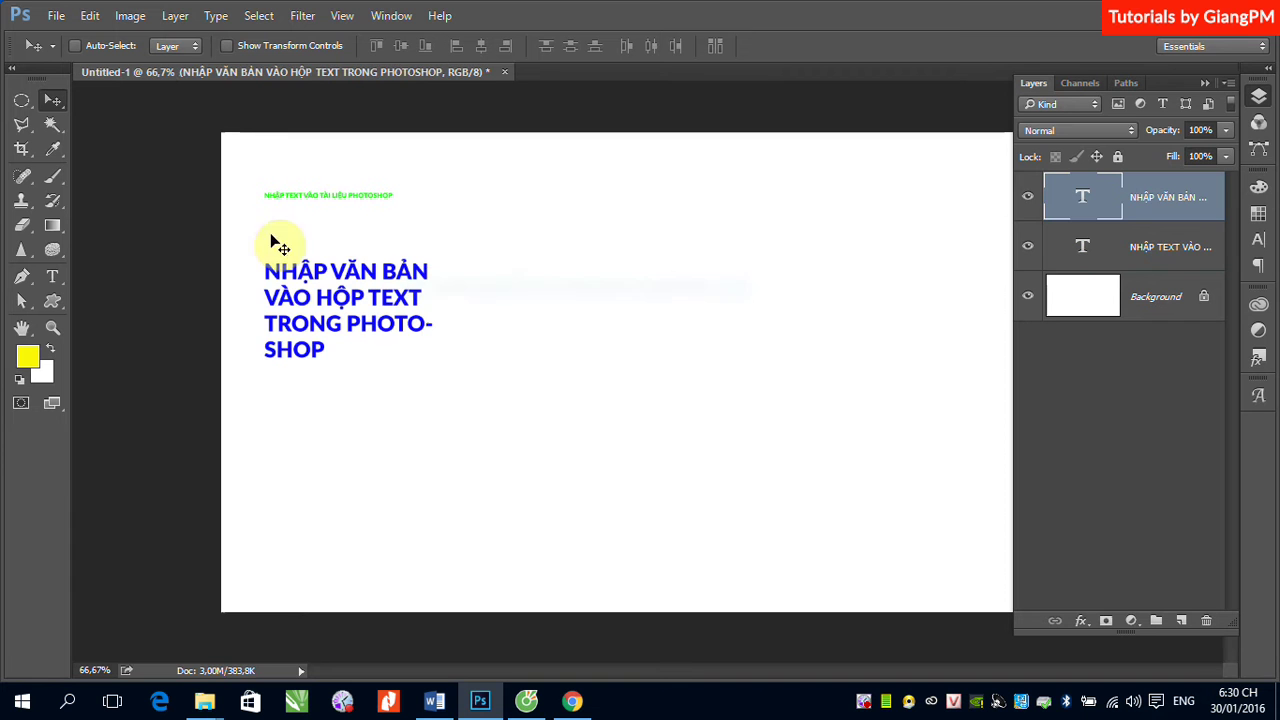
click(178, 20)
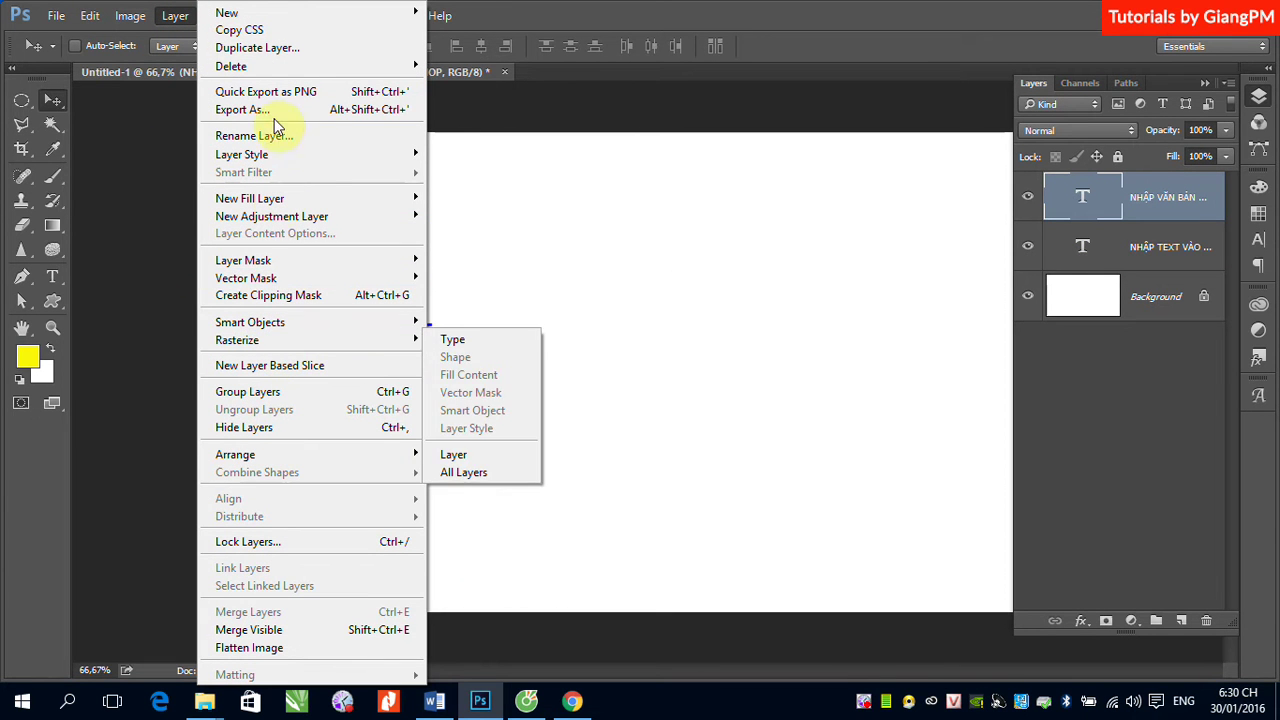
mouse_move(242, 154)
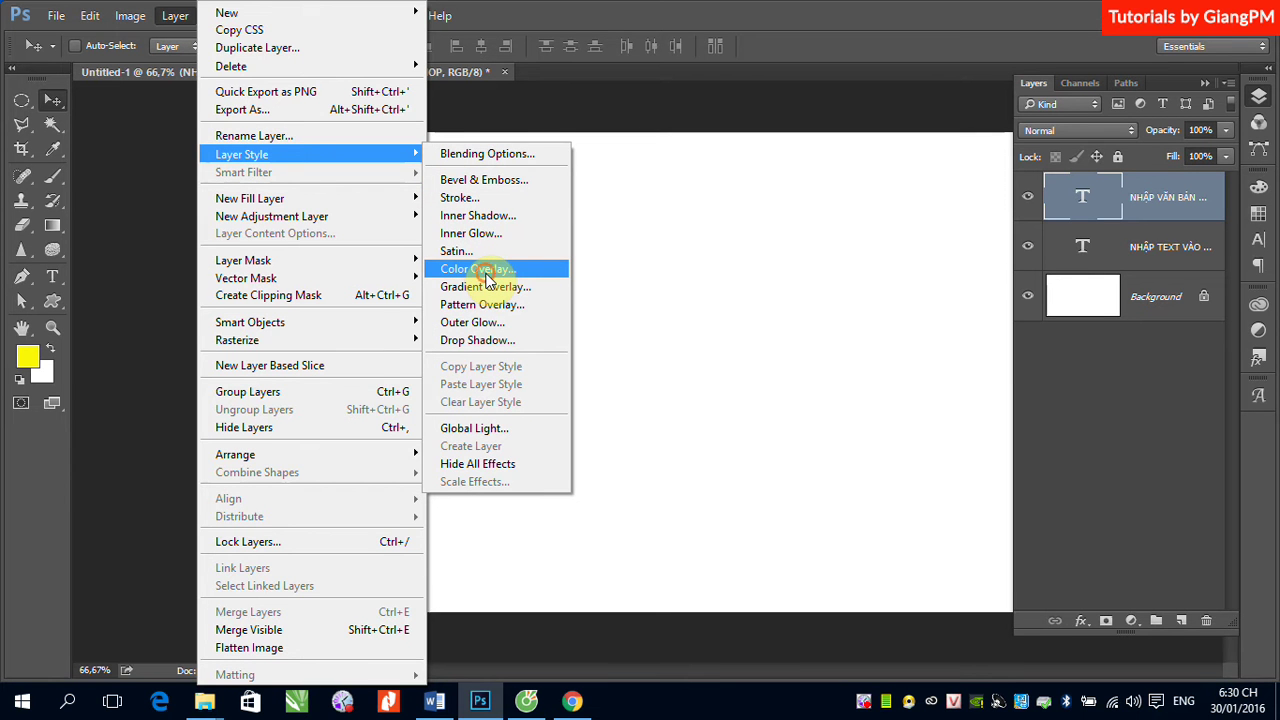
click(487, 274)
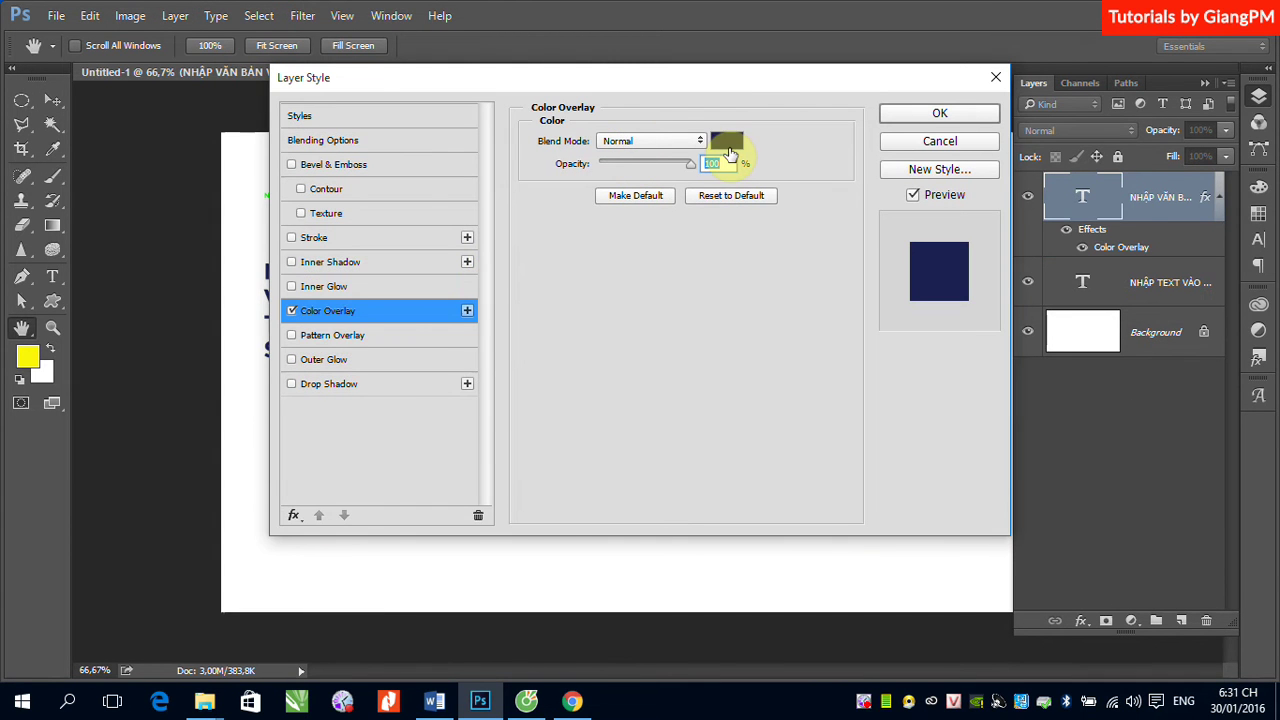
drag(718, 80, 868, 93)
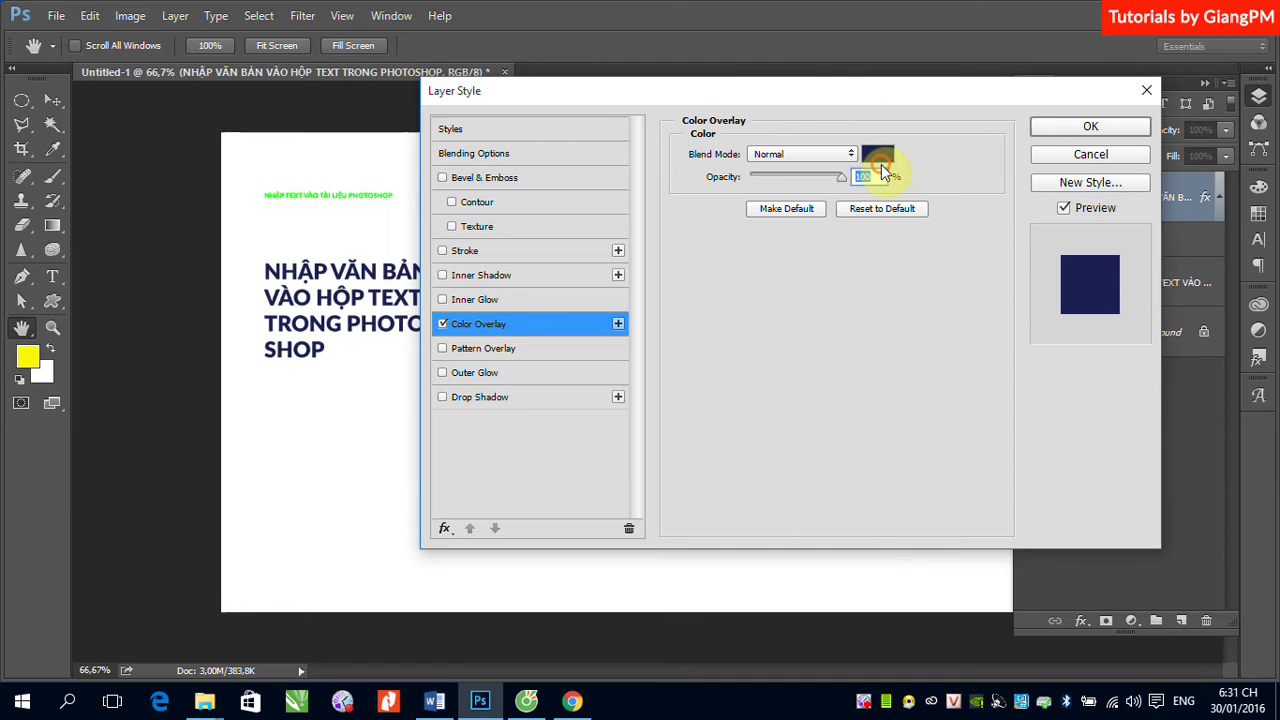
click(878, 156)
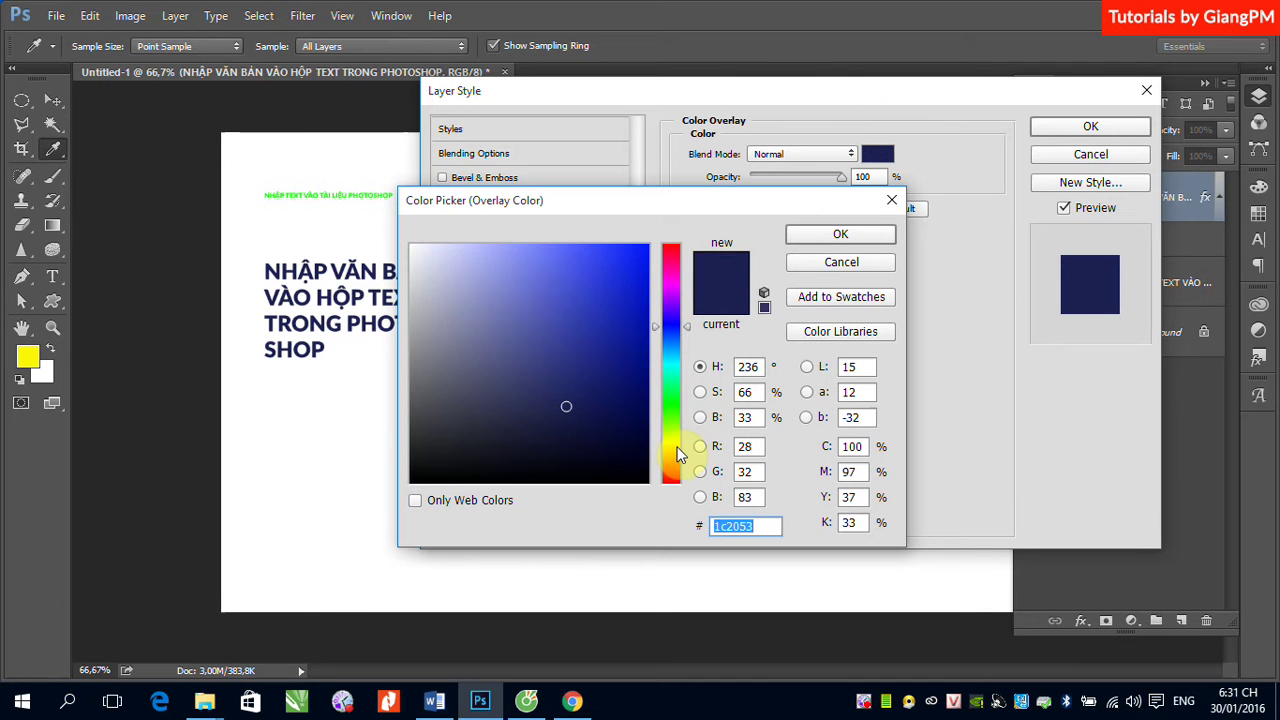
click(676, 448)
drag(676, 450, 676, 442)
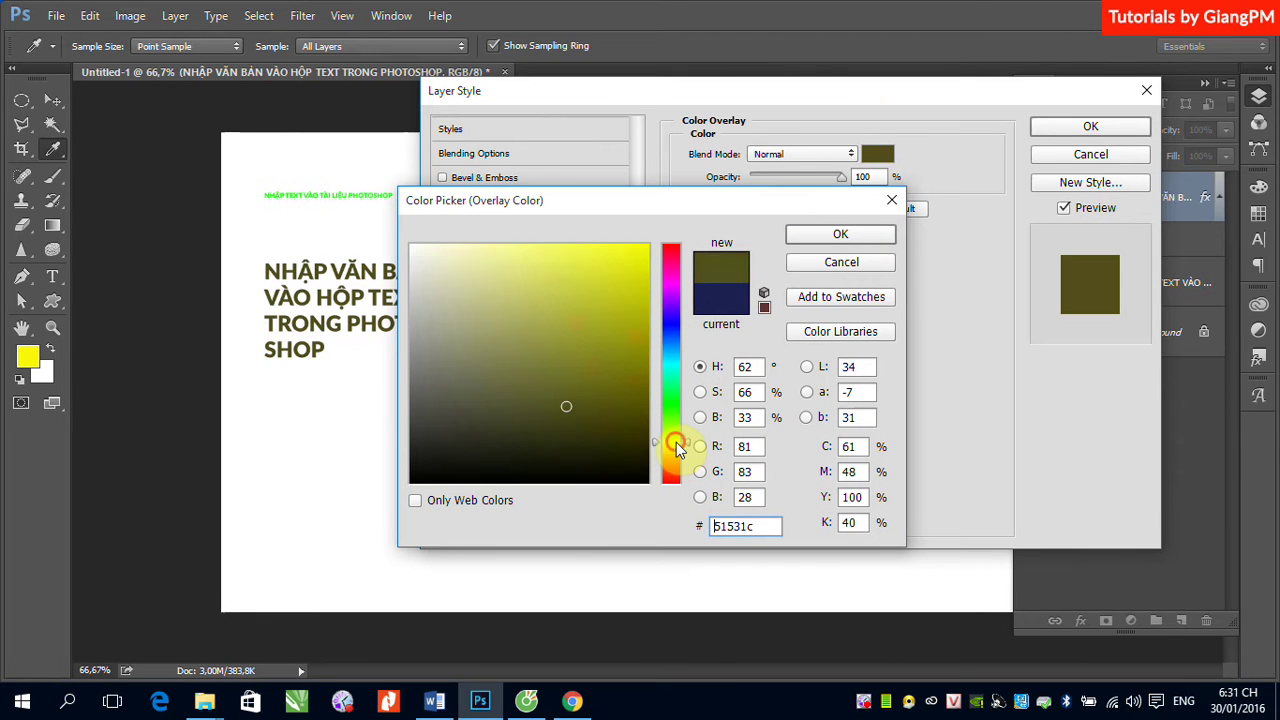
click(635, 256)
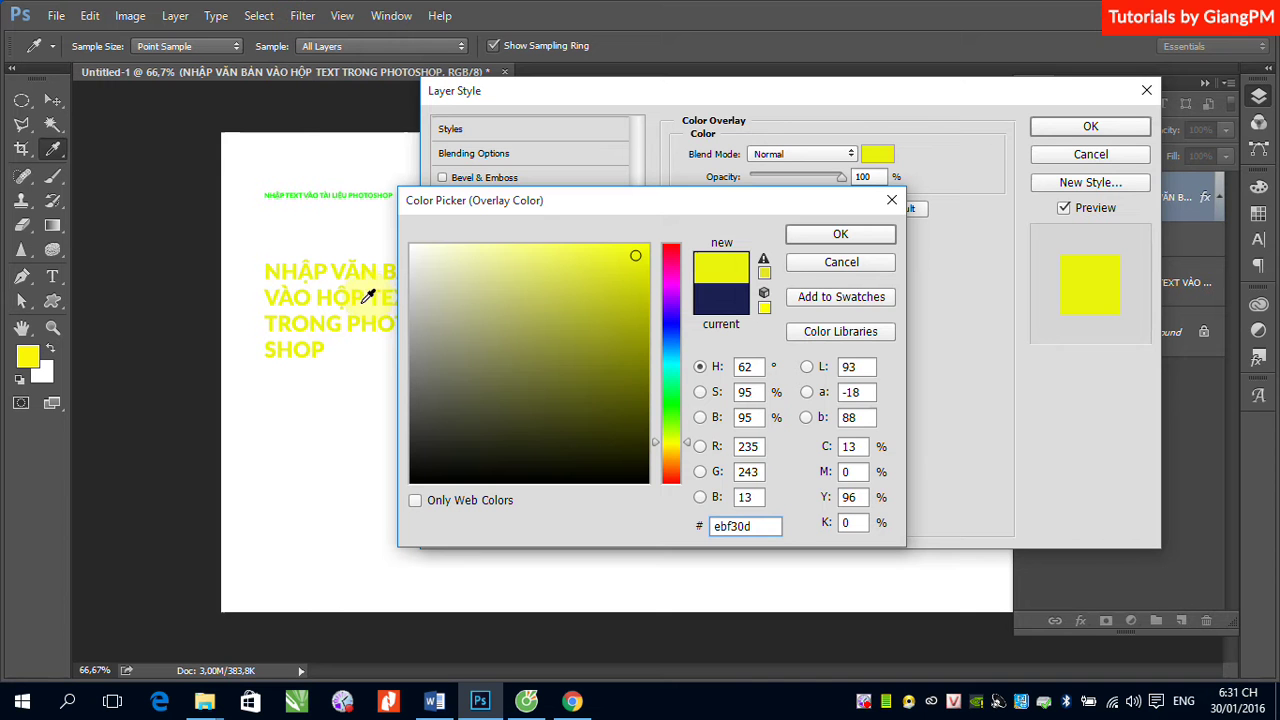
click(870, 240)
click(1090, 130)
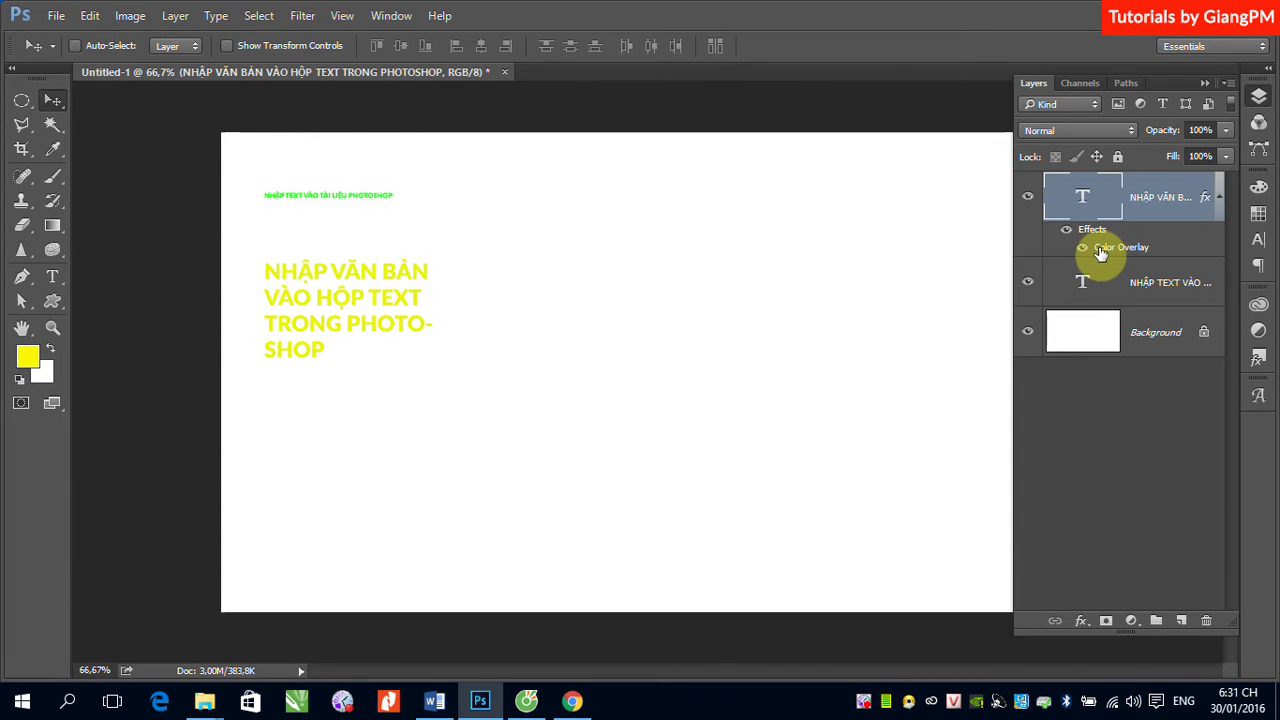
click(1064, 241)
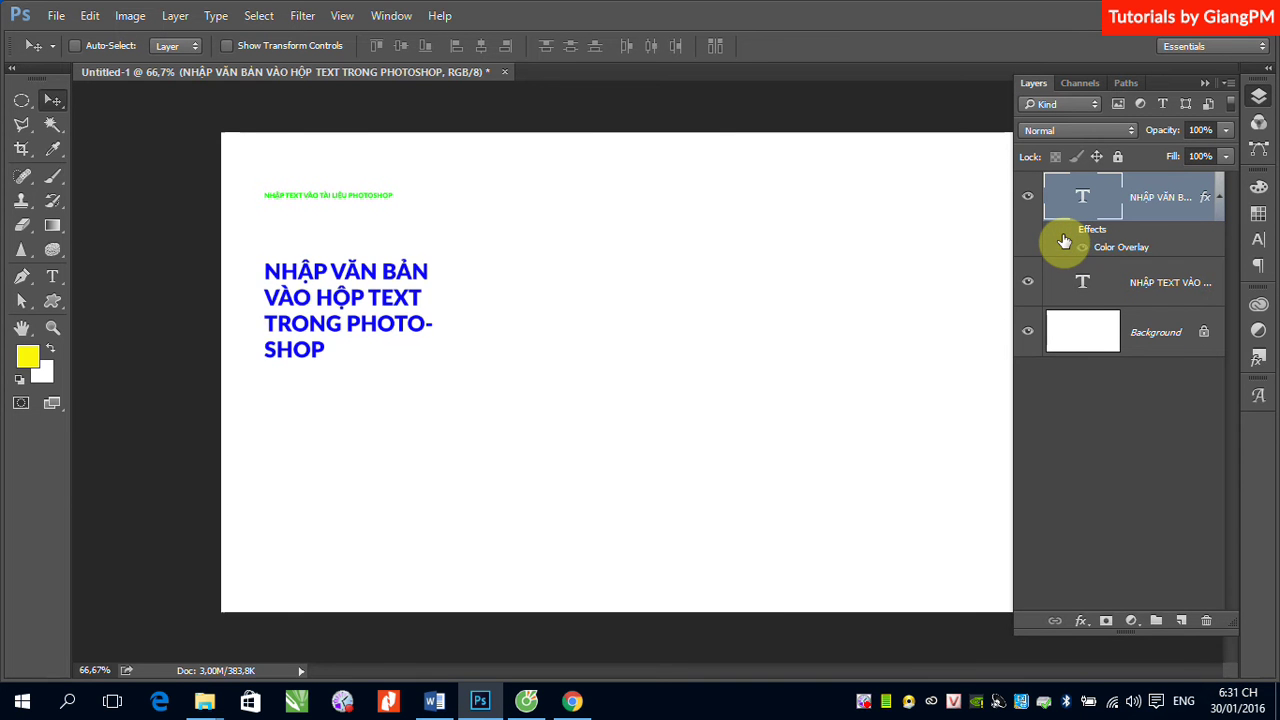
click(1064, 240)
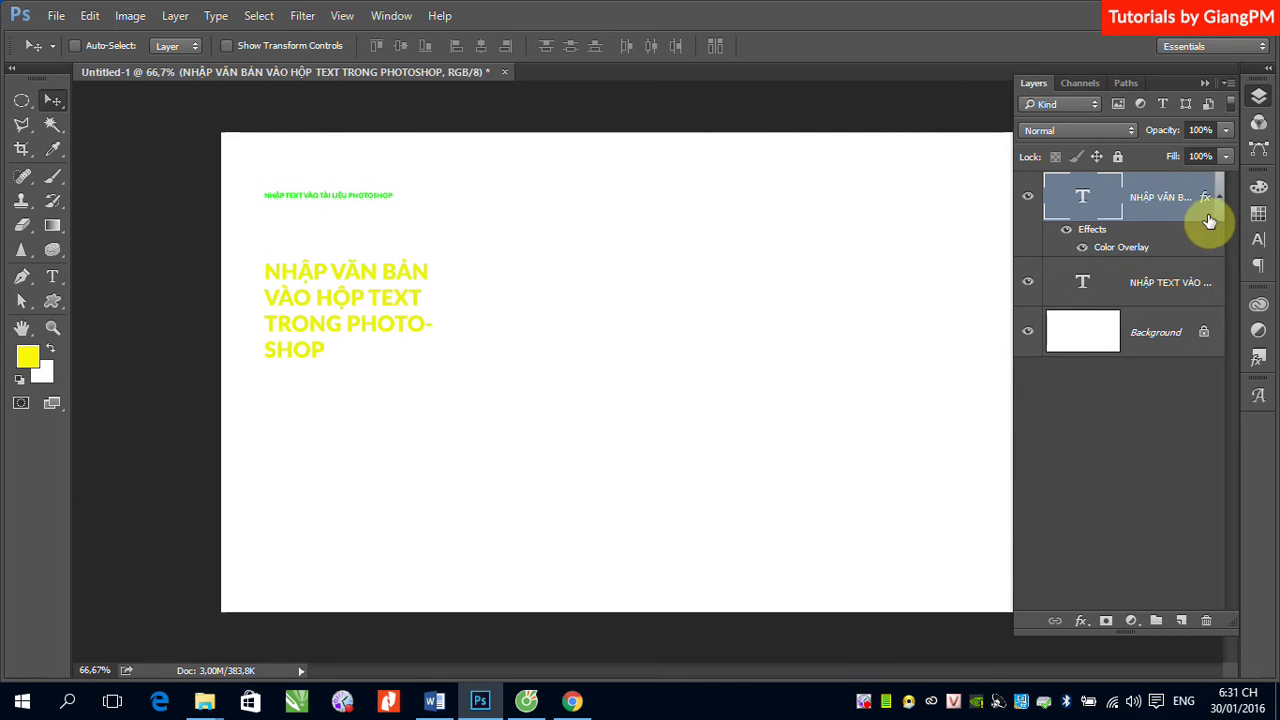
mouse_move(1095, 236)
mouse_down()
mouse_move(1180, 293)
mouse_move(1205, 621)
mouse_up()
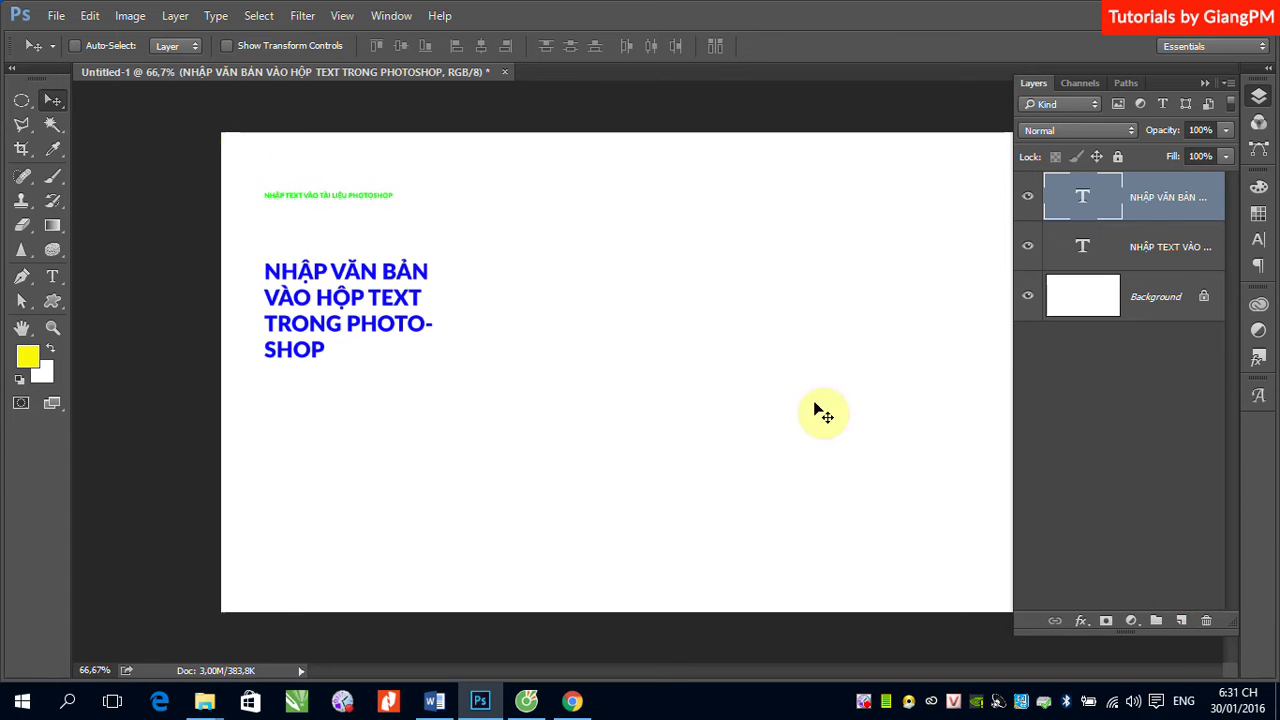
click(175, 15)
mouse_move(242, 154)
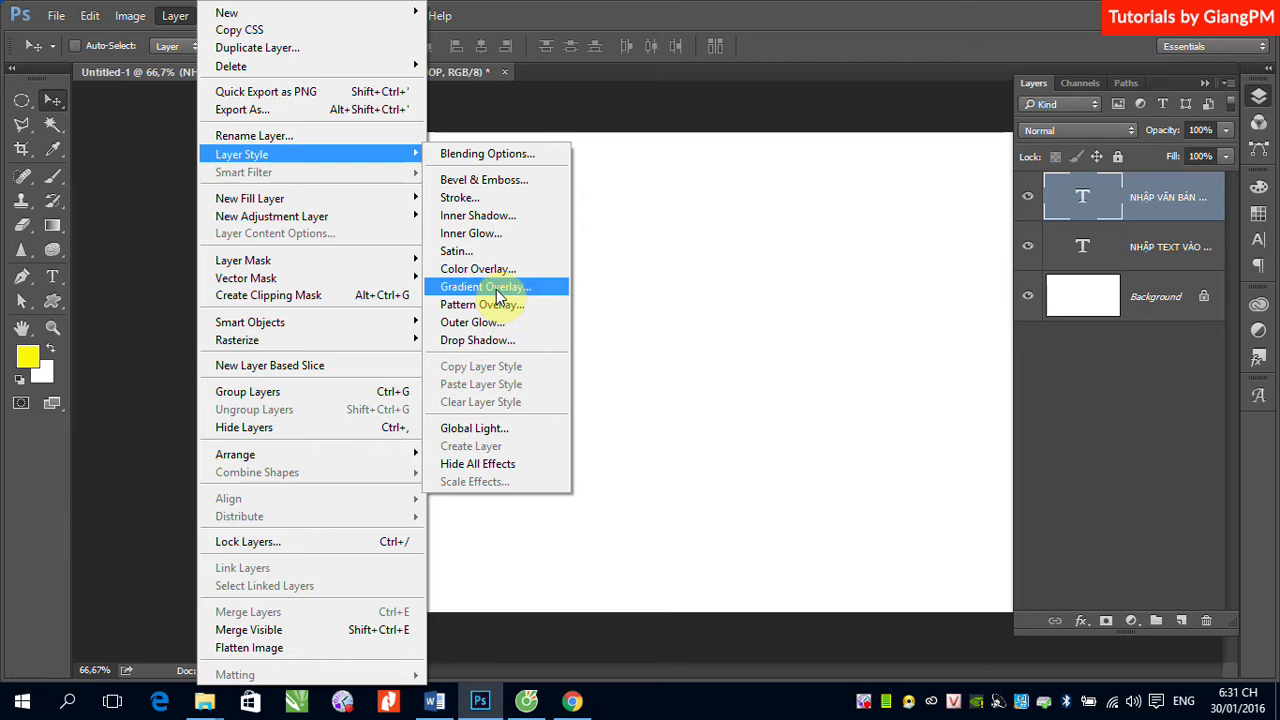
- Apply a Gradient Overlay with the Spectrum rainbow preset to the text
click(496, 289)
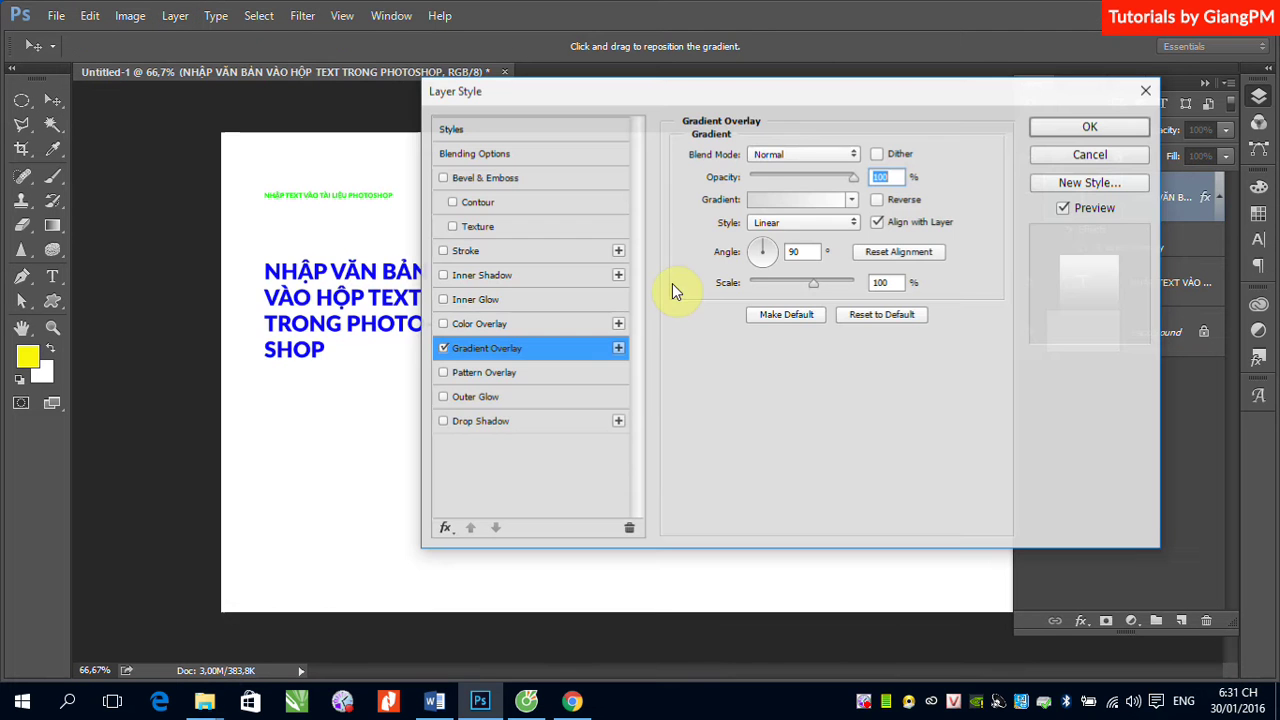
drag(867, 93, 959, 85)
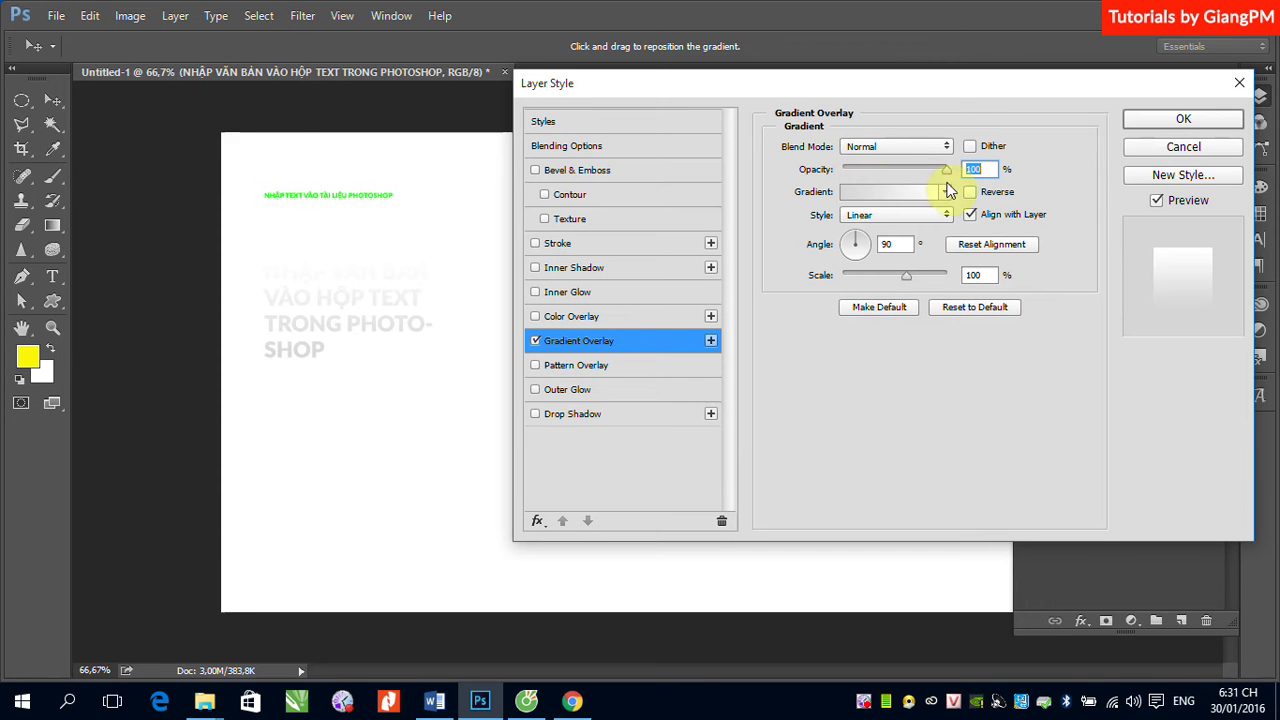
click(900, 195)
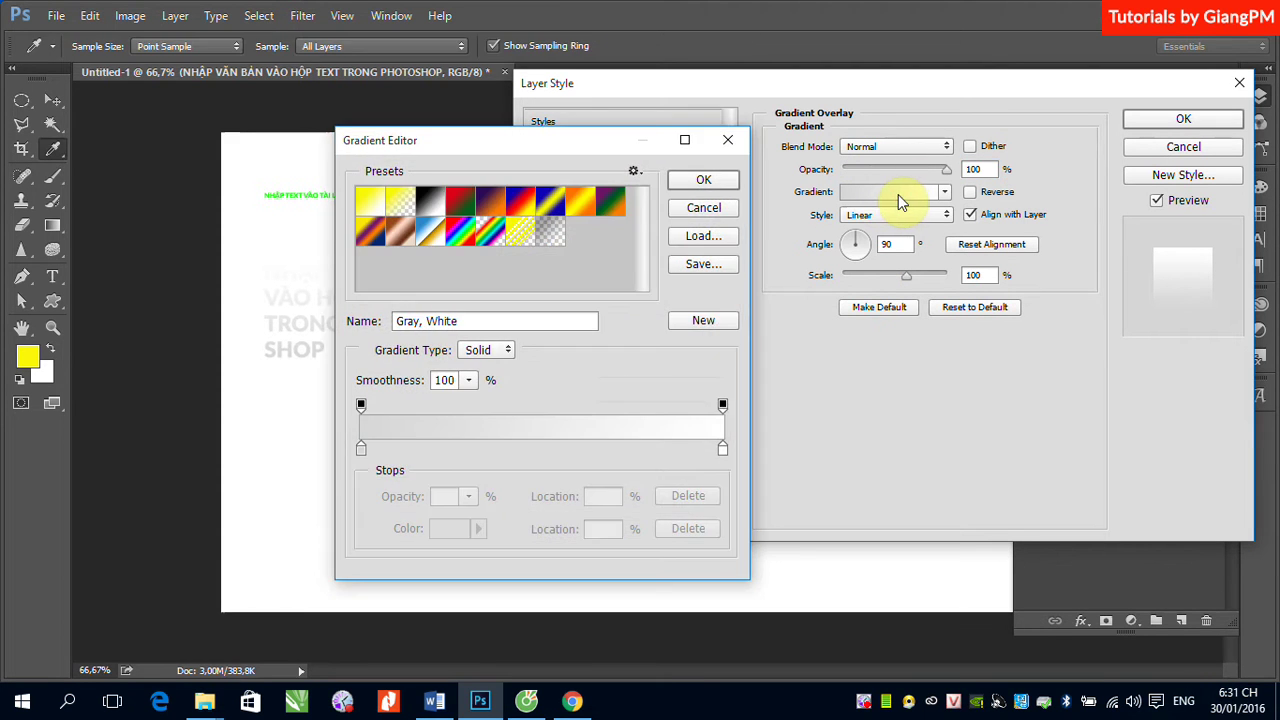
click(518, 208)
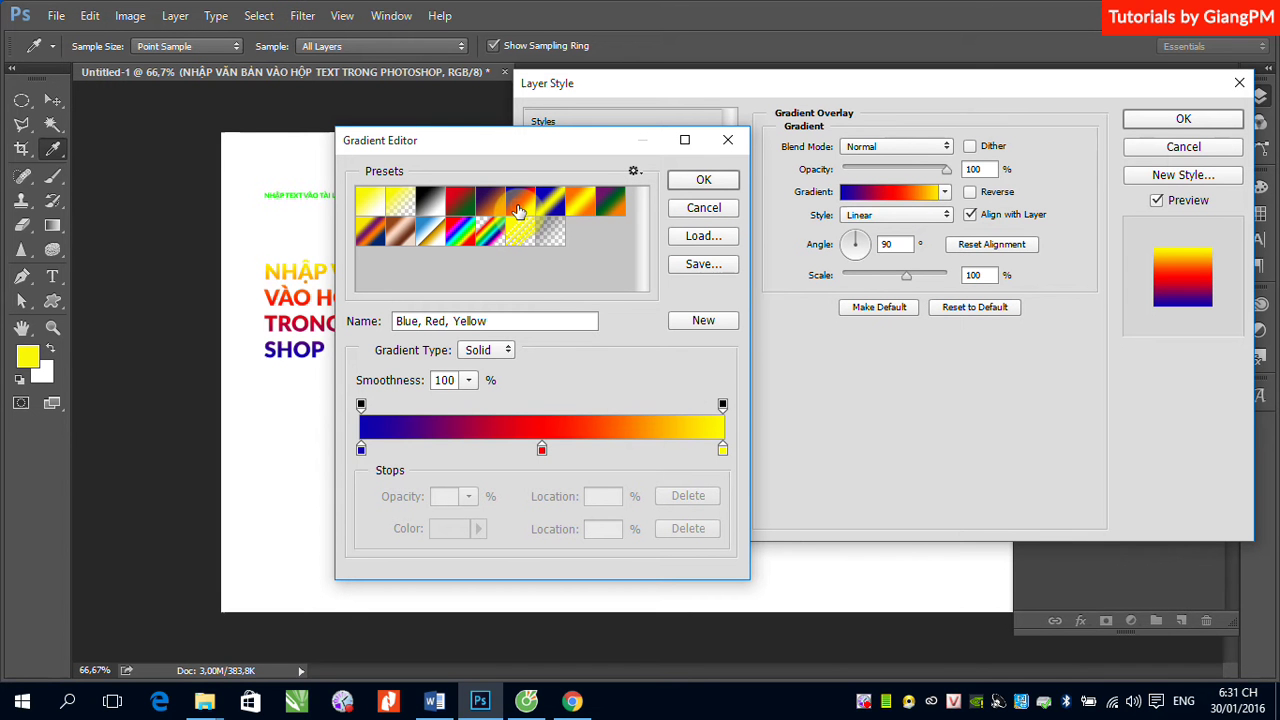
click(459, 231)
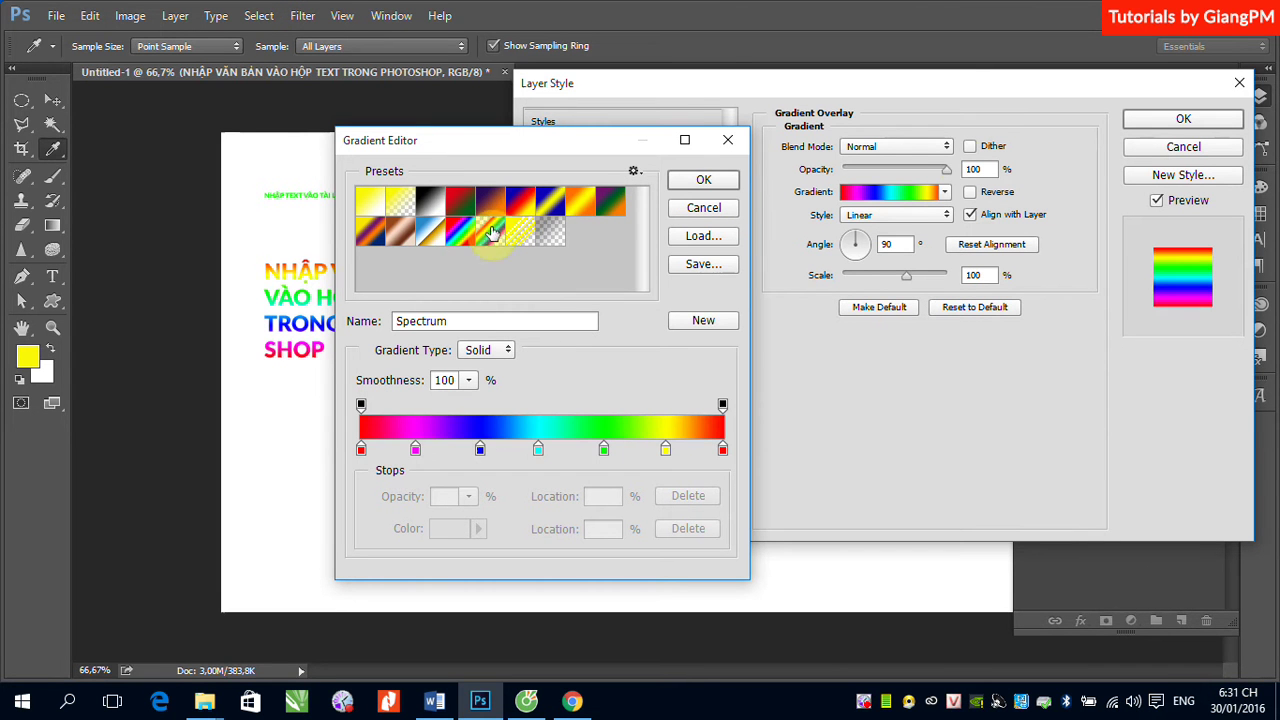
click(704, 180)
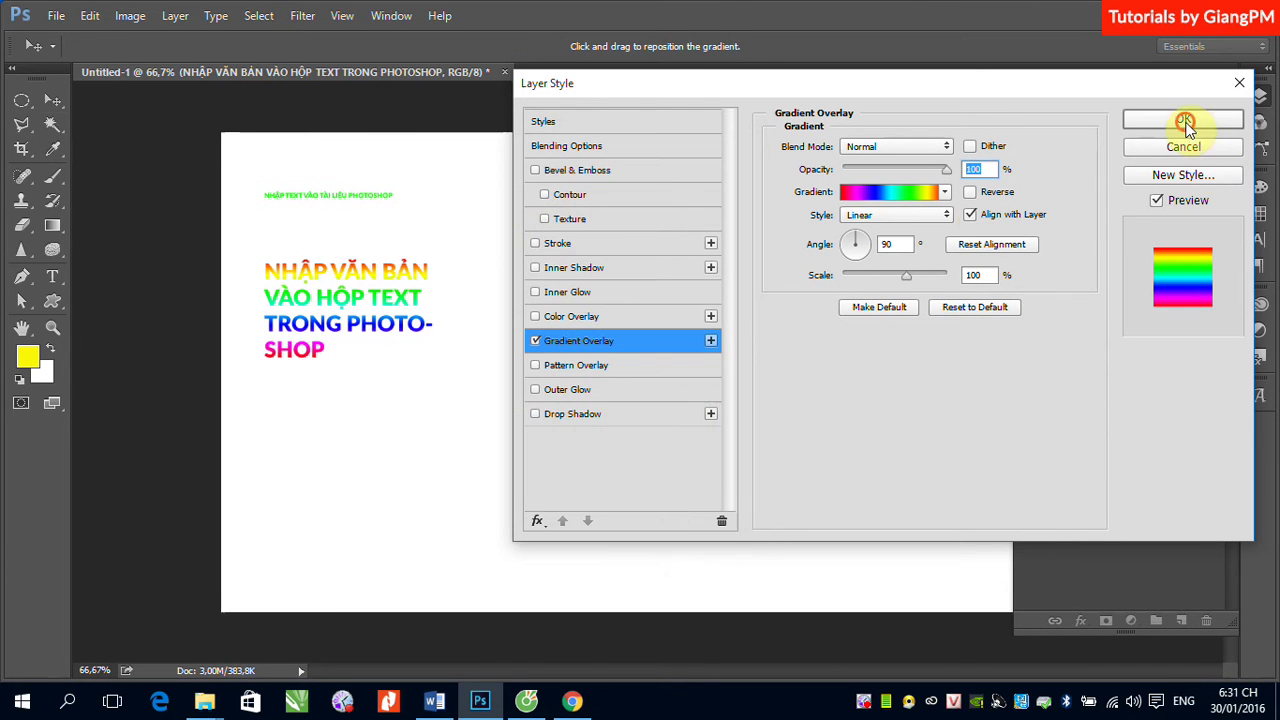
click(1183, 119)
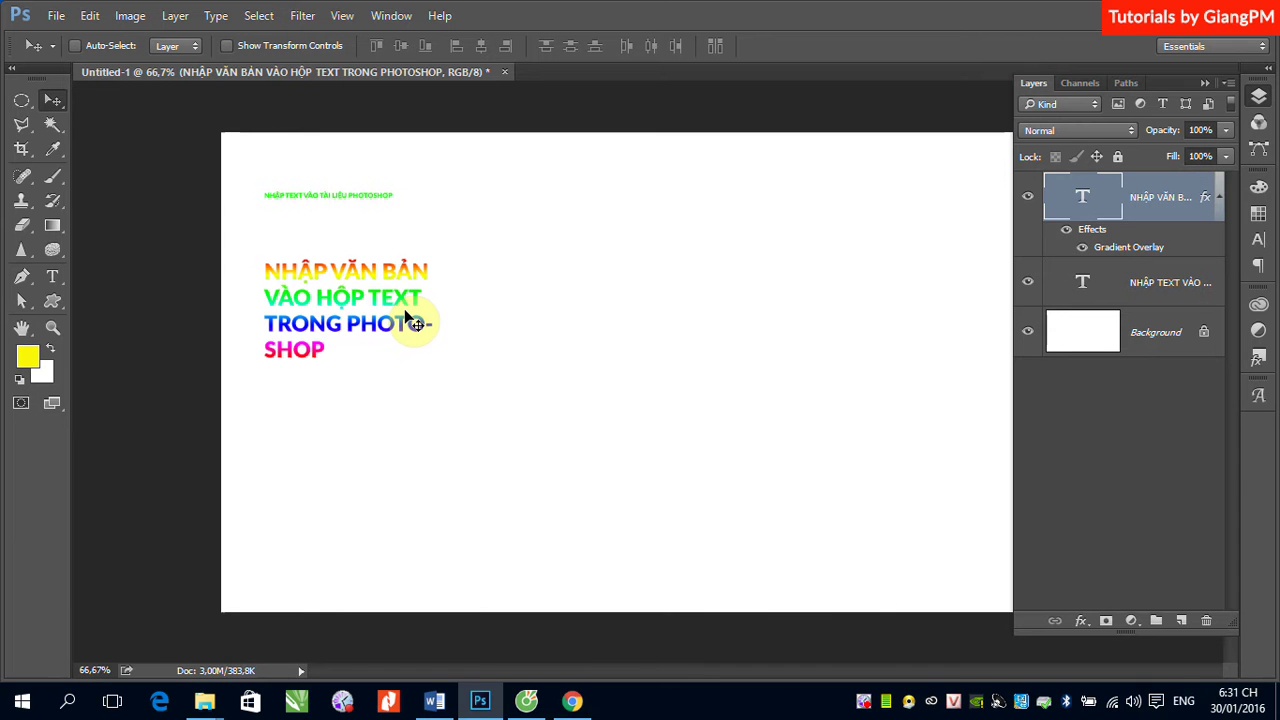
- Toggle the gradient effect off and on, then delete it from the layer
click(1066, 232)
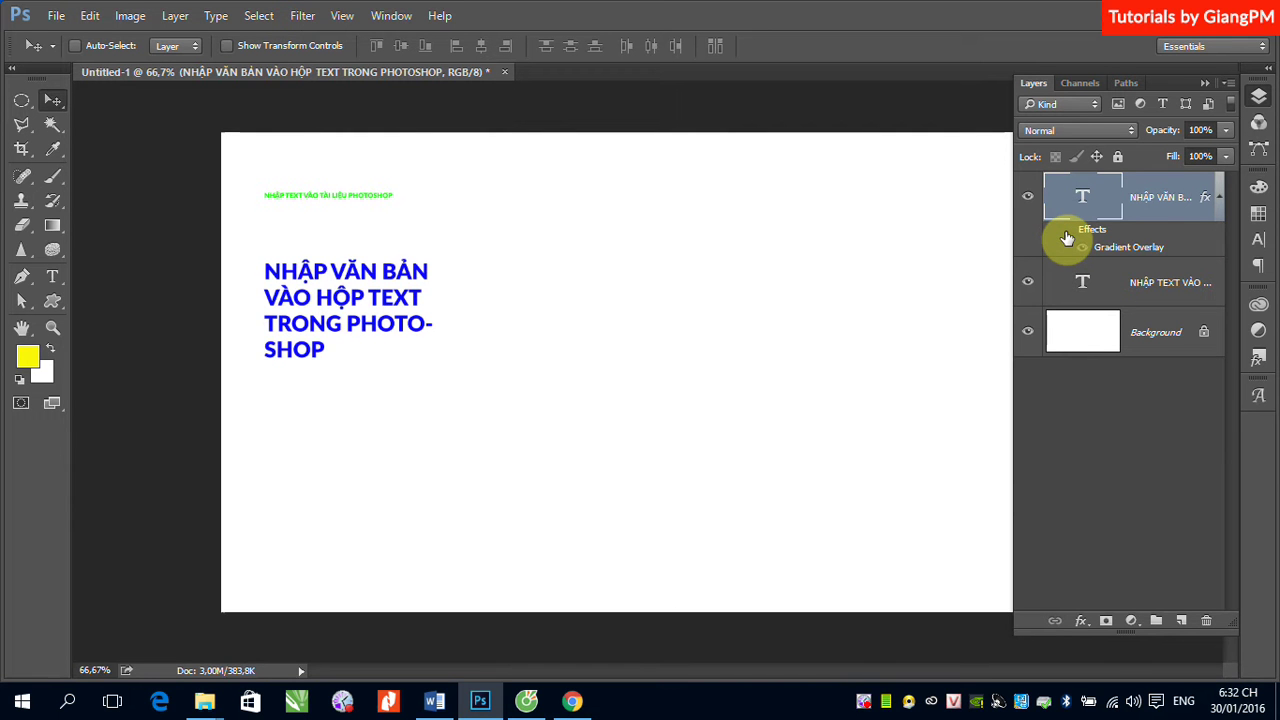
click(1066, 232)
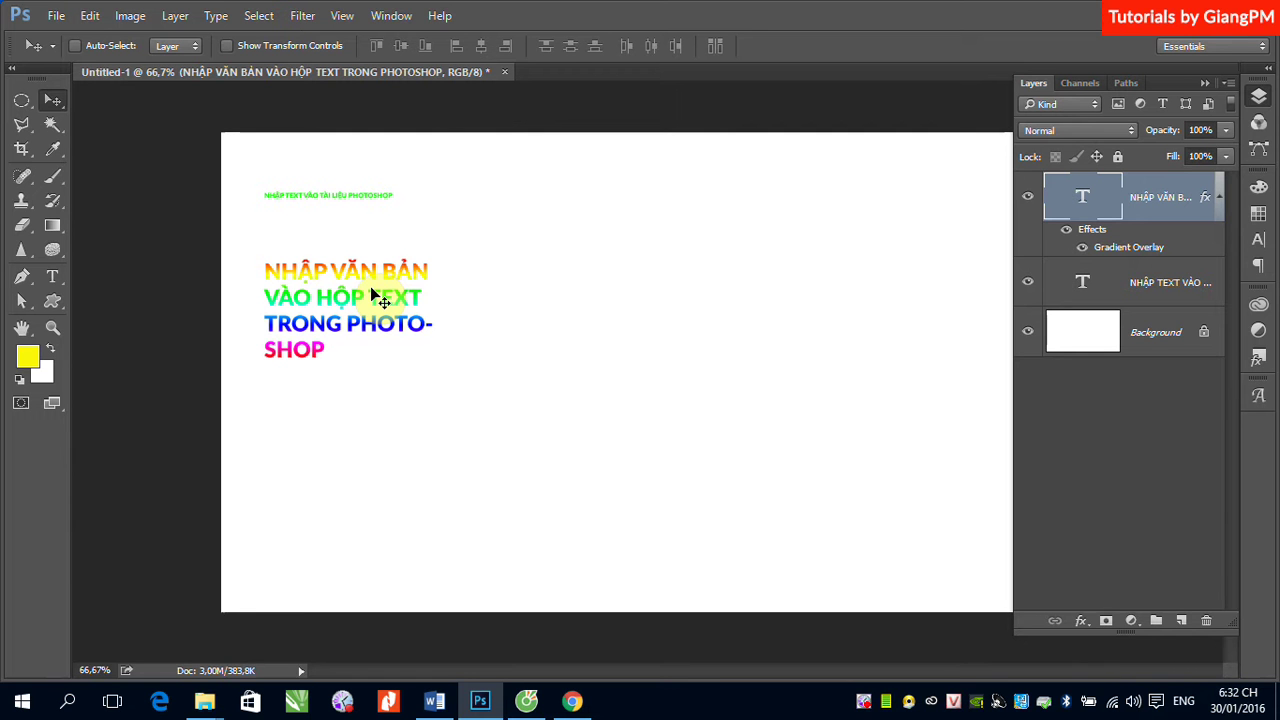
mouse_move(1090, 232)
mouse_down()
mouse_move(1148, 286)
mouse_move(1205, 618)
mouse_up()
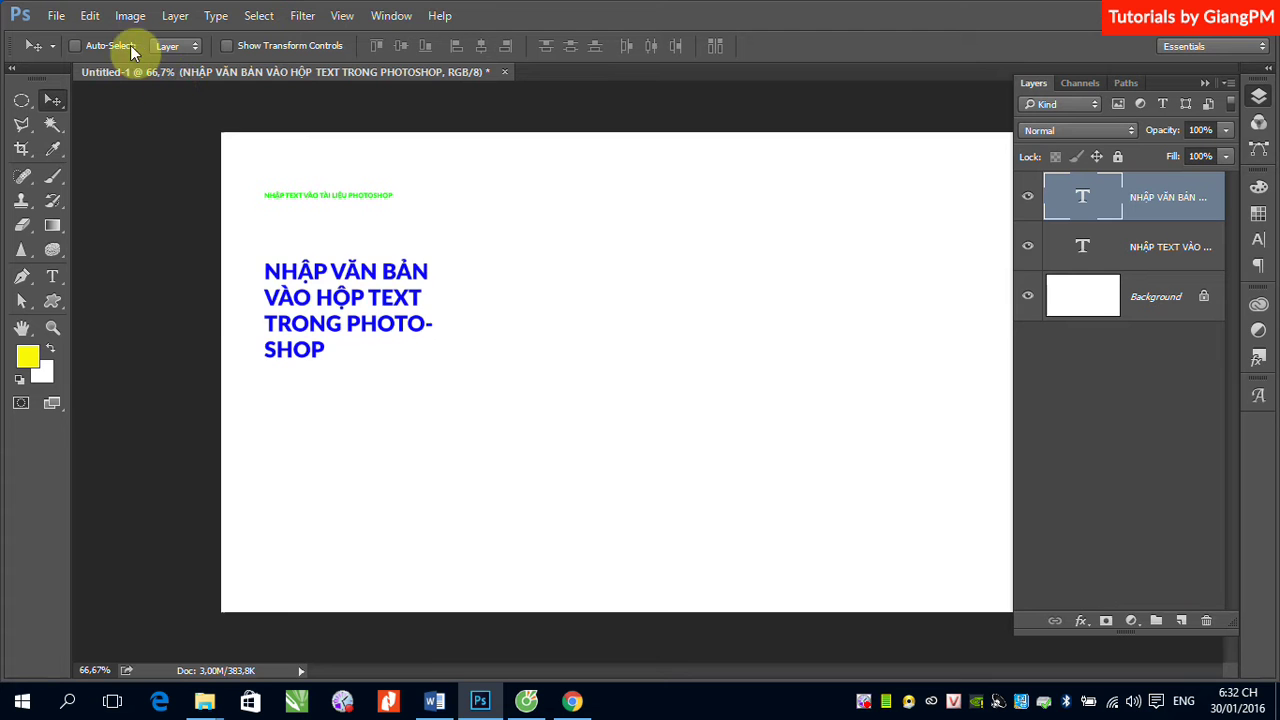
- Apply a Pattern Overlay layer style to the paragraph text and toggle its visibility off and on
click(174, 16)
mouse_move(242, 154)
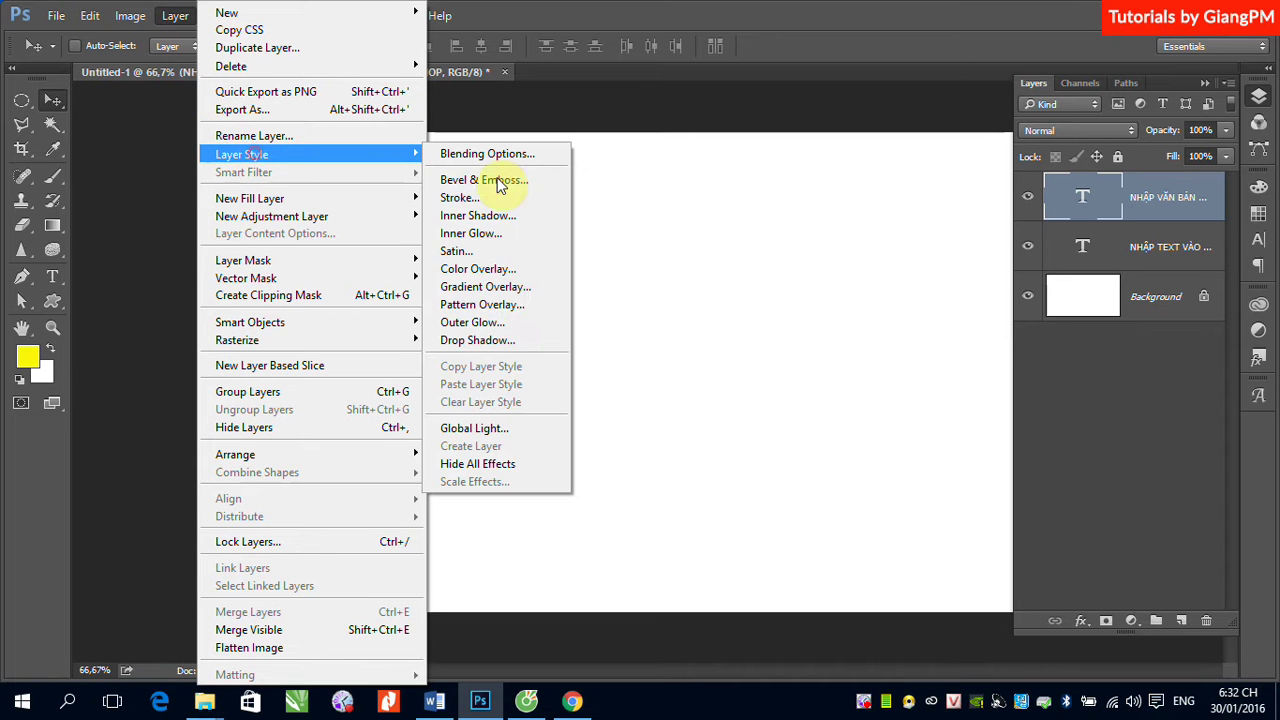
click(520, 304)
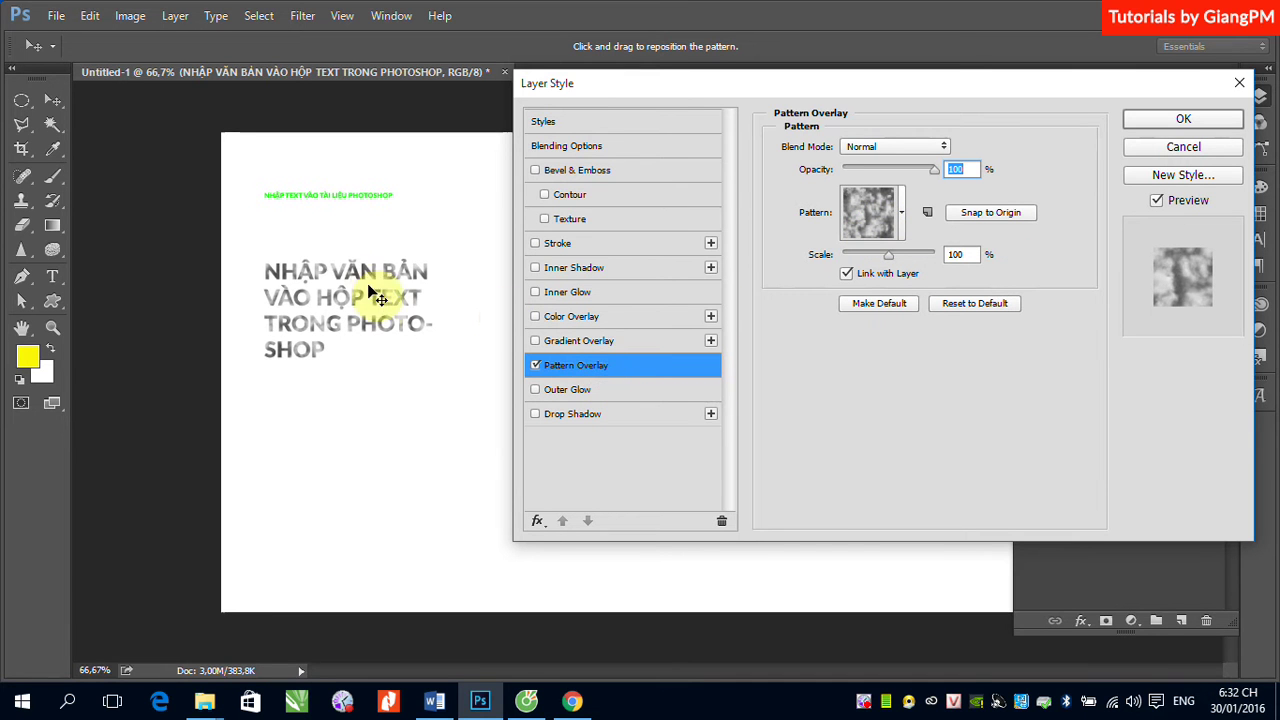
click(1186, 118)
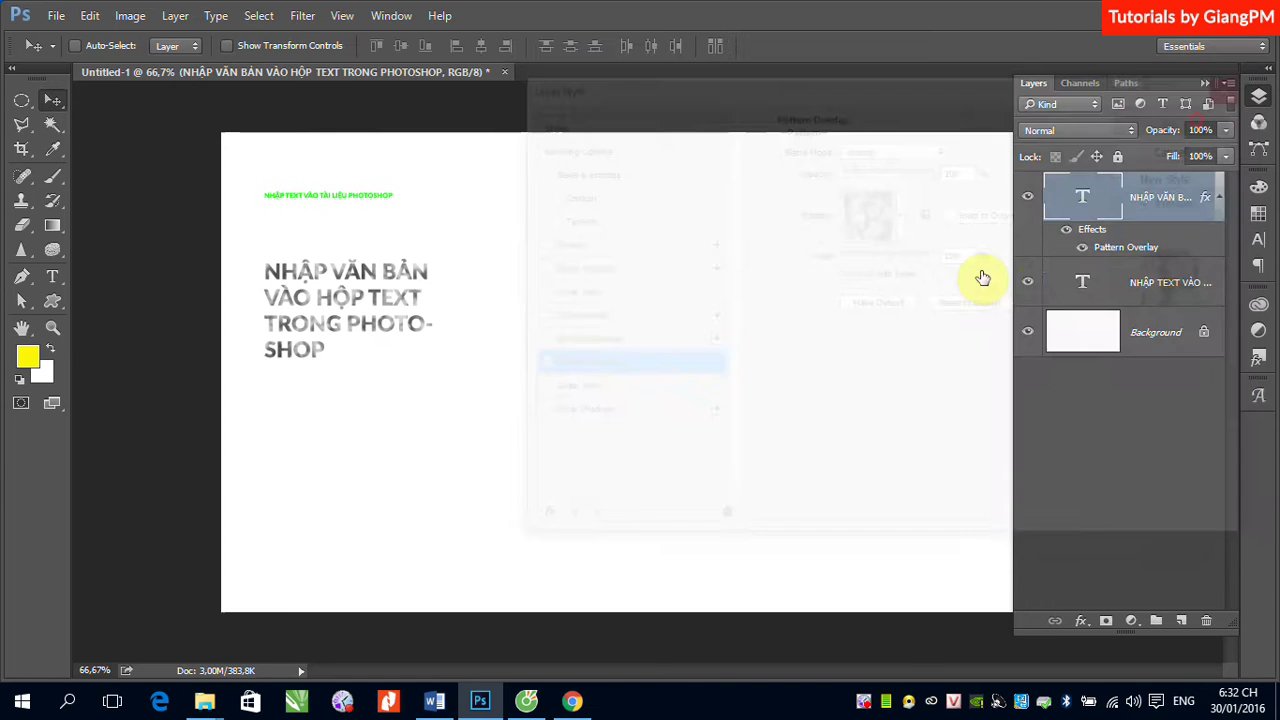
click(1066, 231)
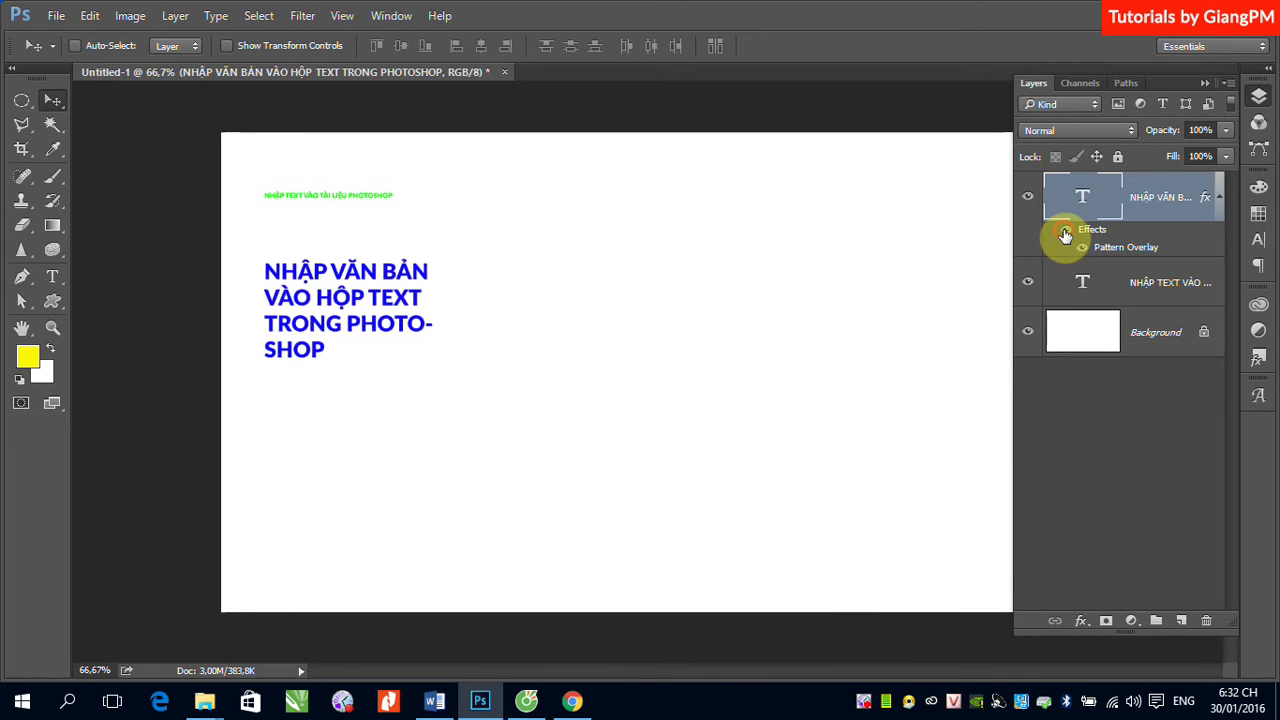
click(1066, 231)
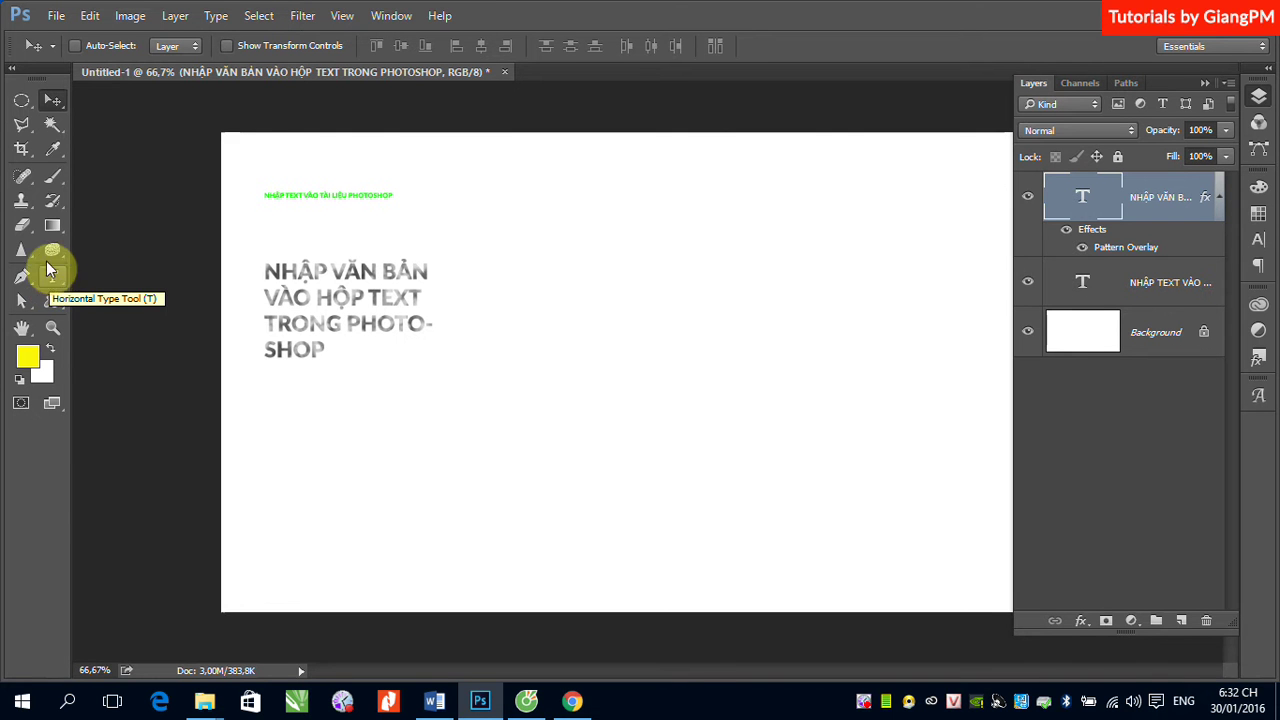
- Type 'SAMSUNG' with the Vertical Type tool near the canvas top centre and commit it
click(52, 280)
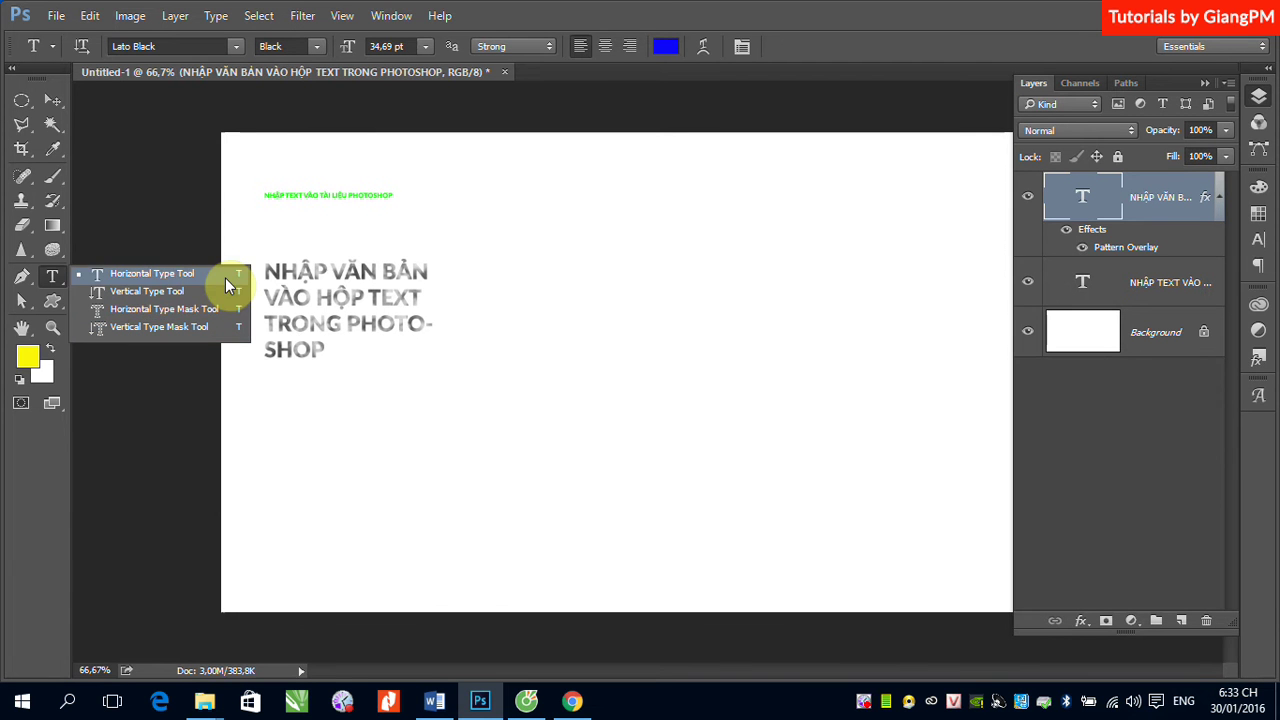
click(154, 295)
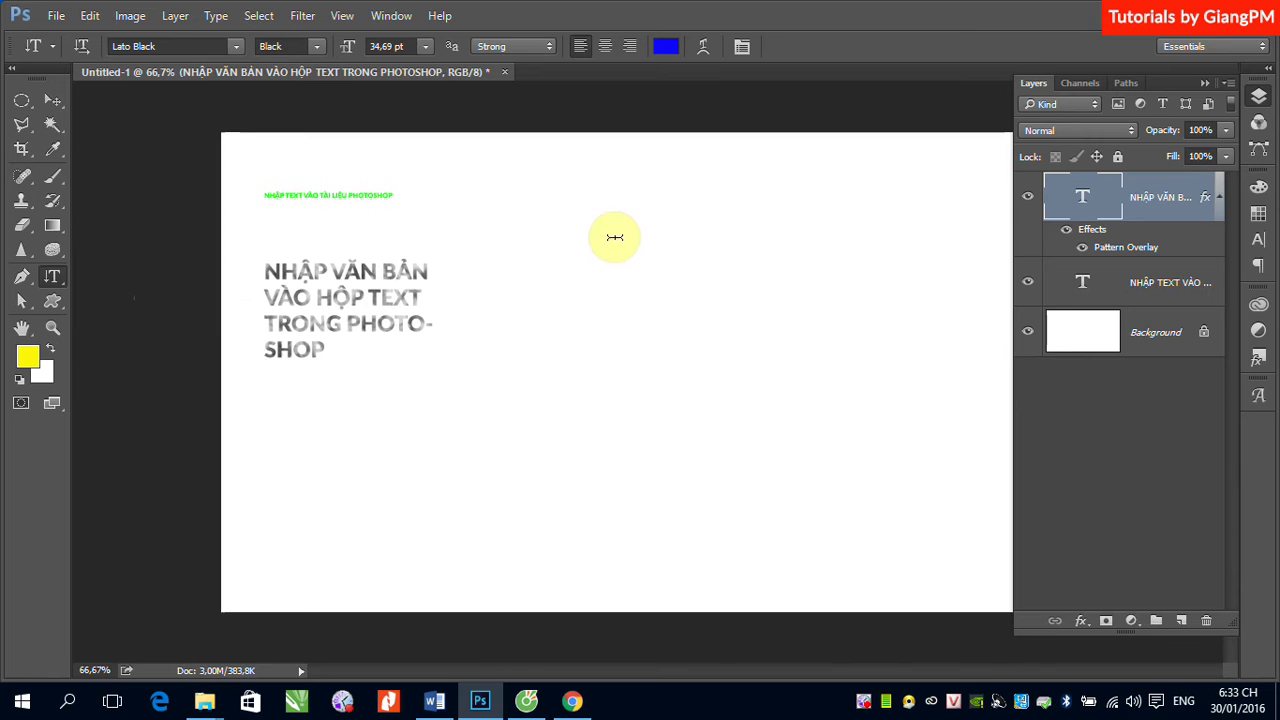
click(610, 222)
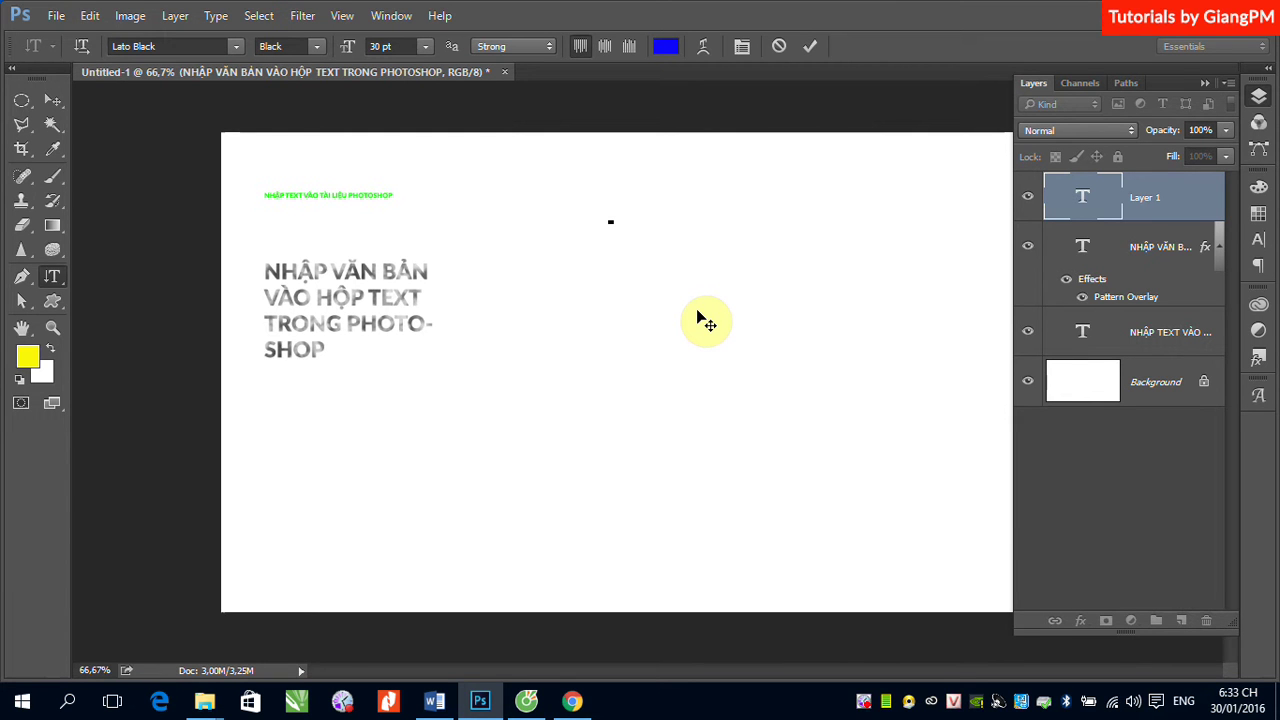
text(S)
text(AM)
text(SUNG)
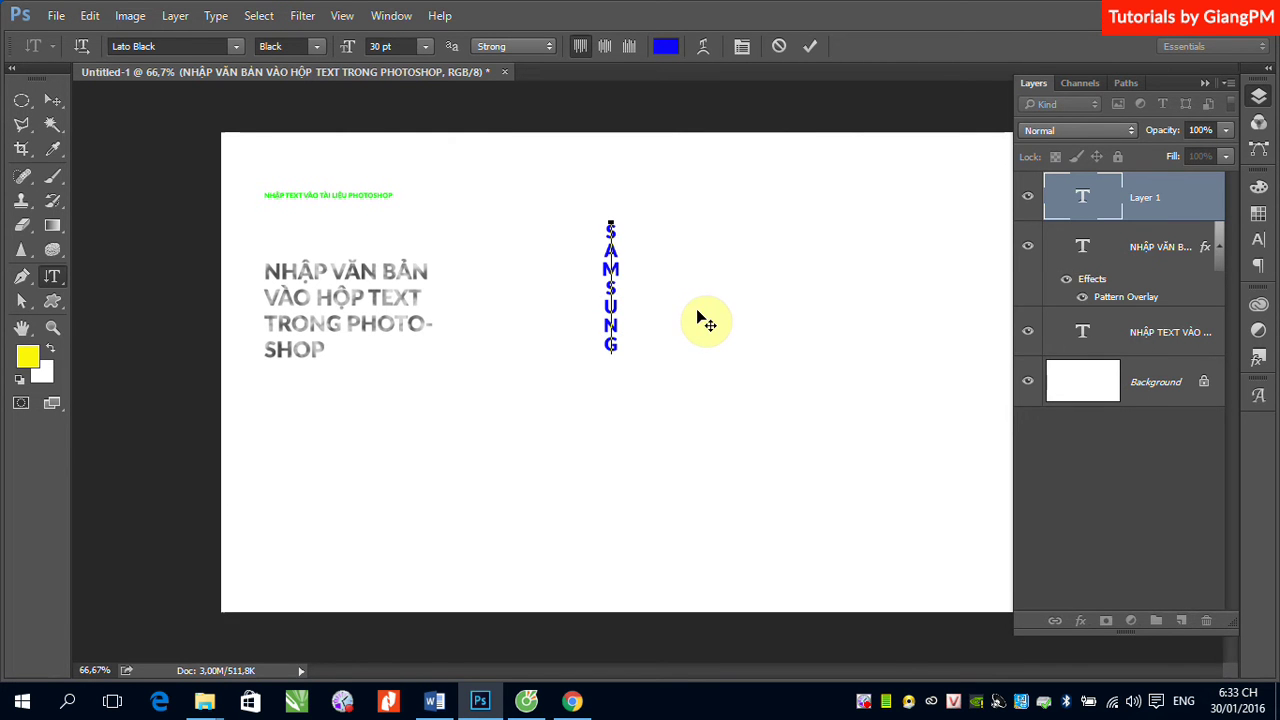
click(50, 100)
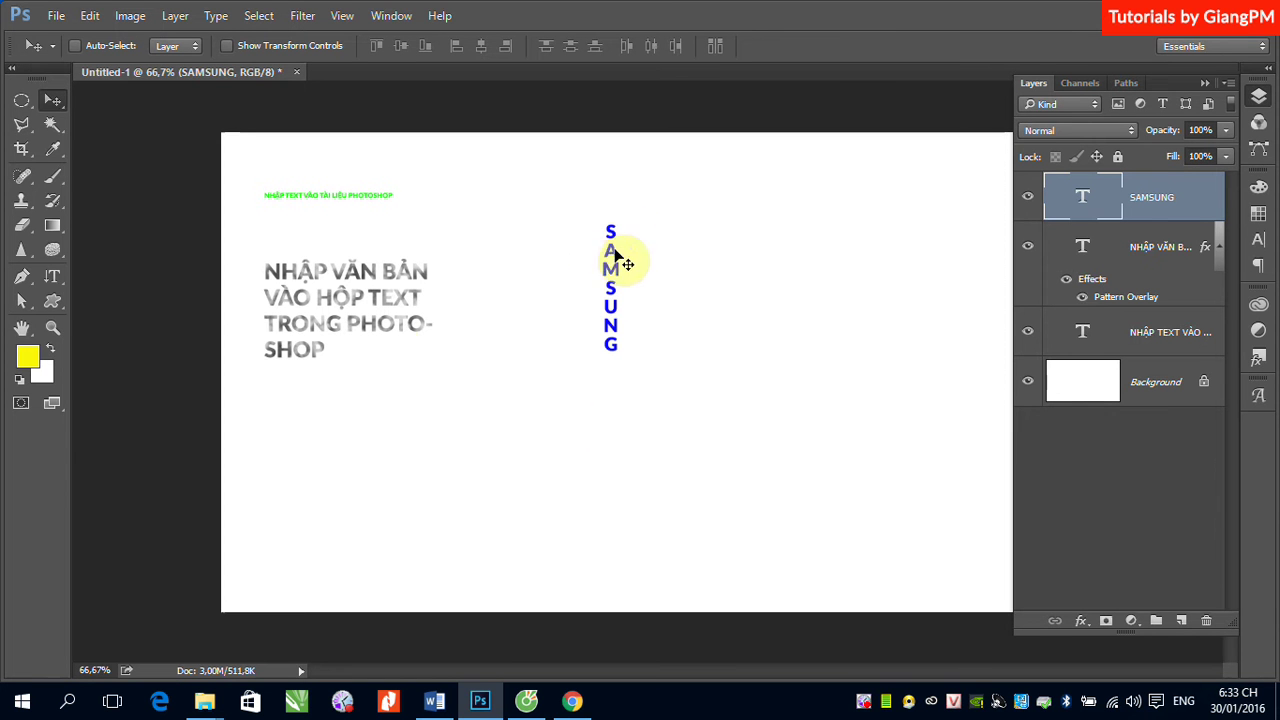
drag(58, 280, 105, 302)
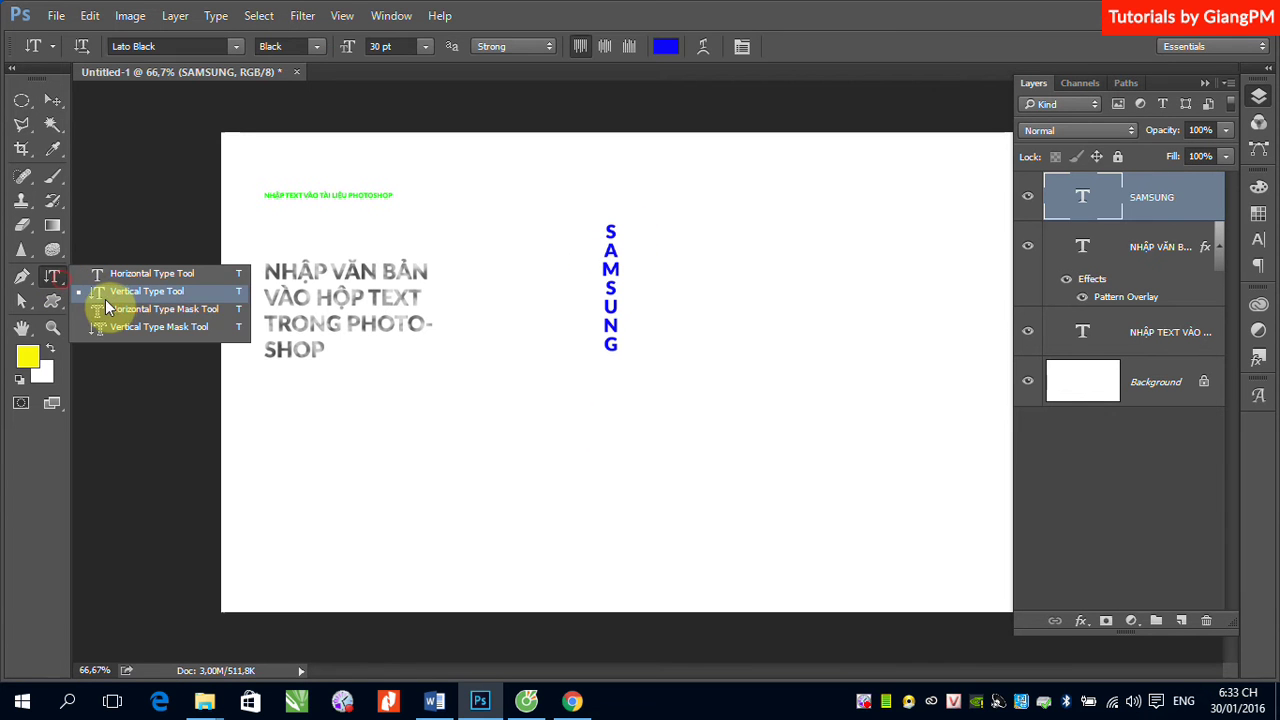
click(55, 99)
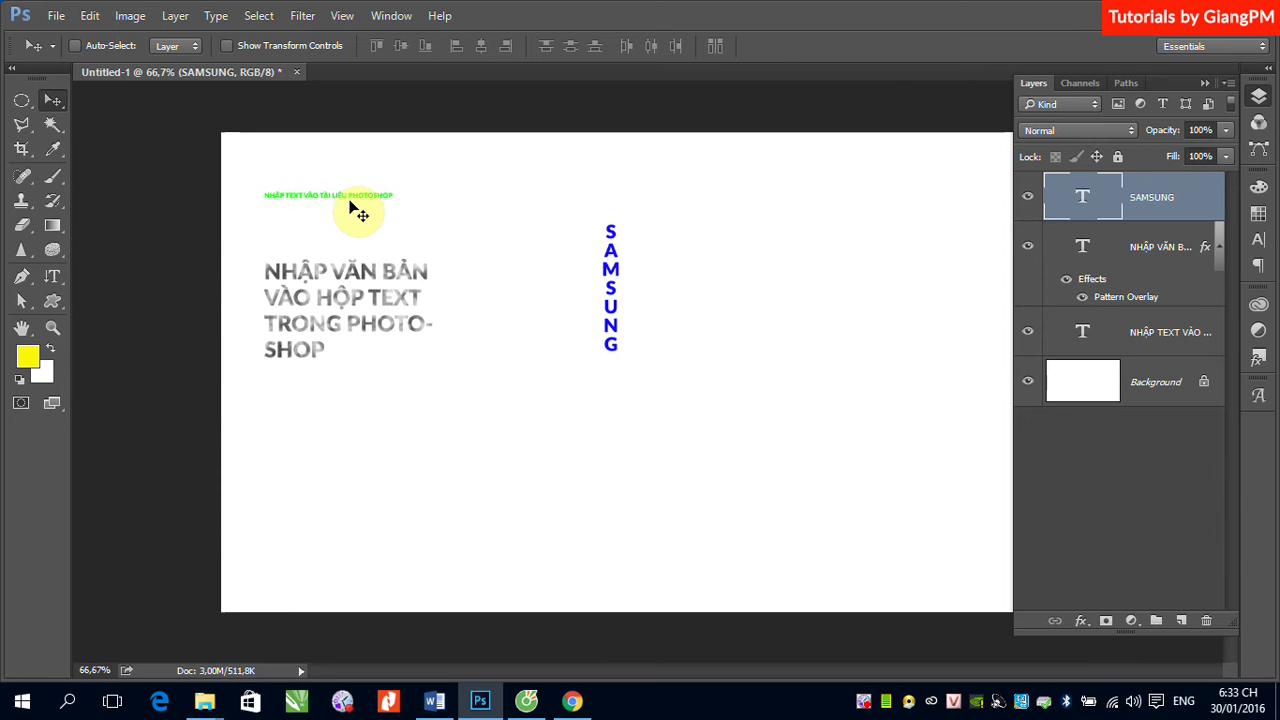
right_click(614, 260)
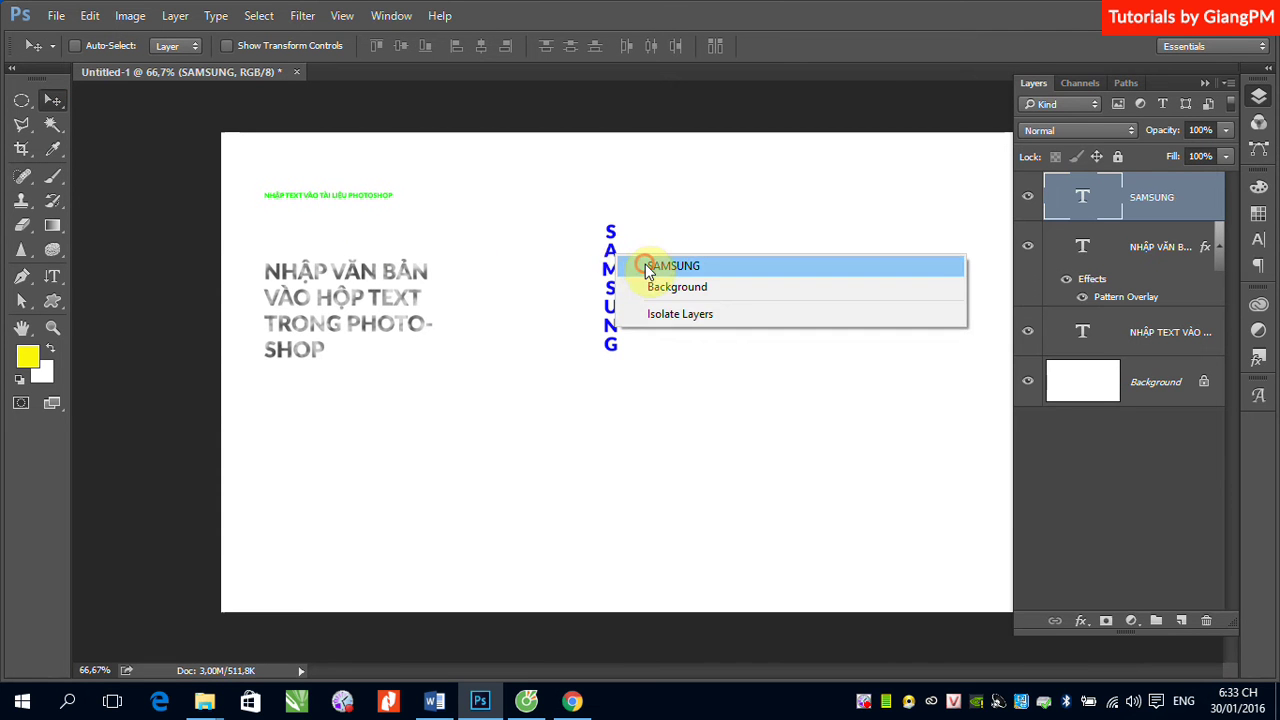
click(645, 264)
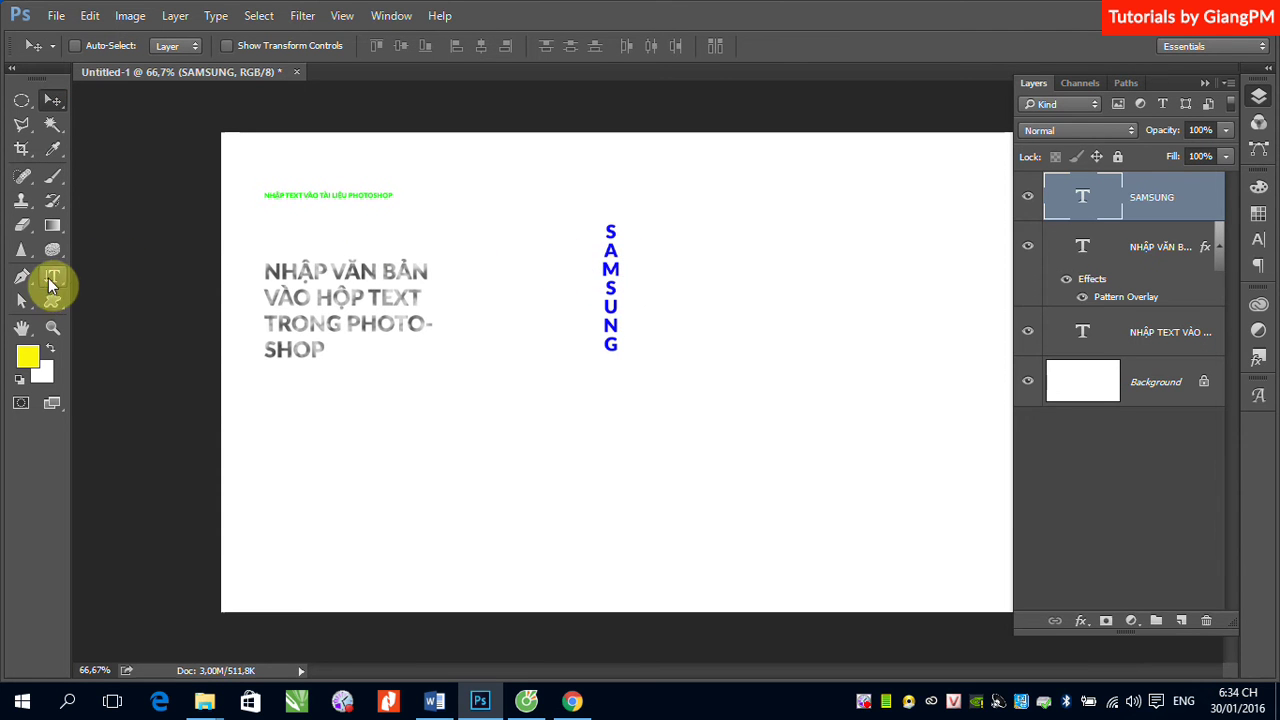
click(53, 276)
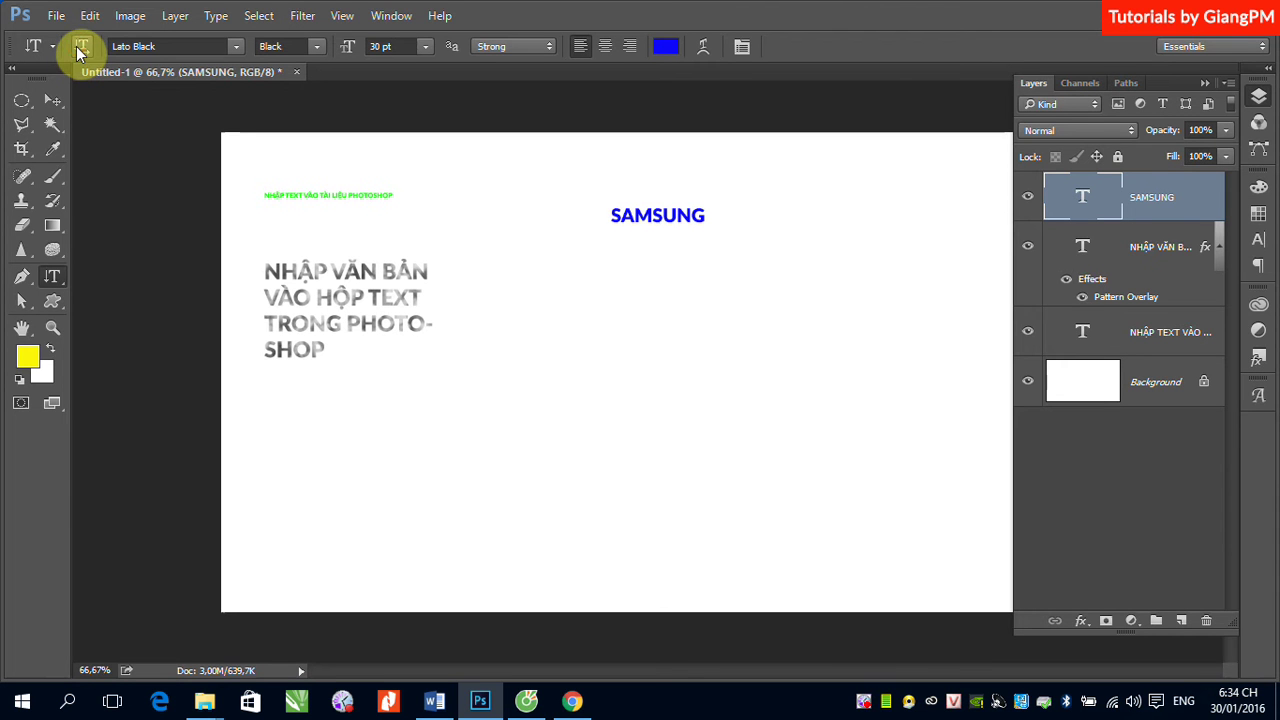
click(76, 46)
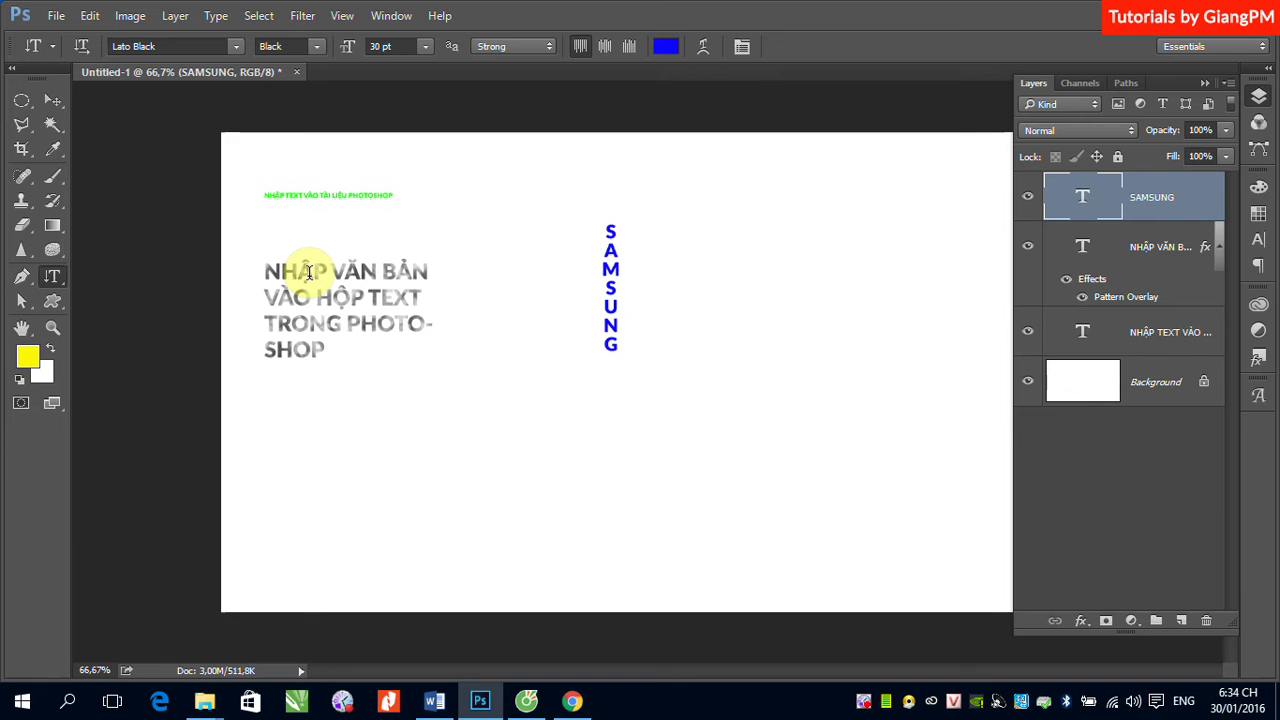
click(53, 101)
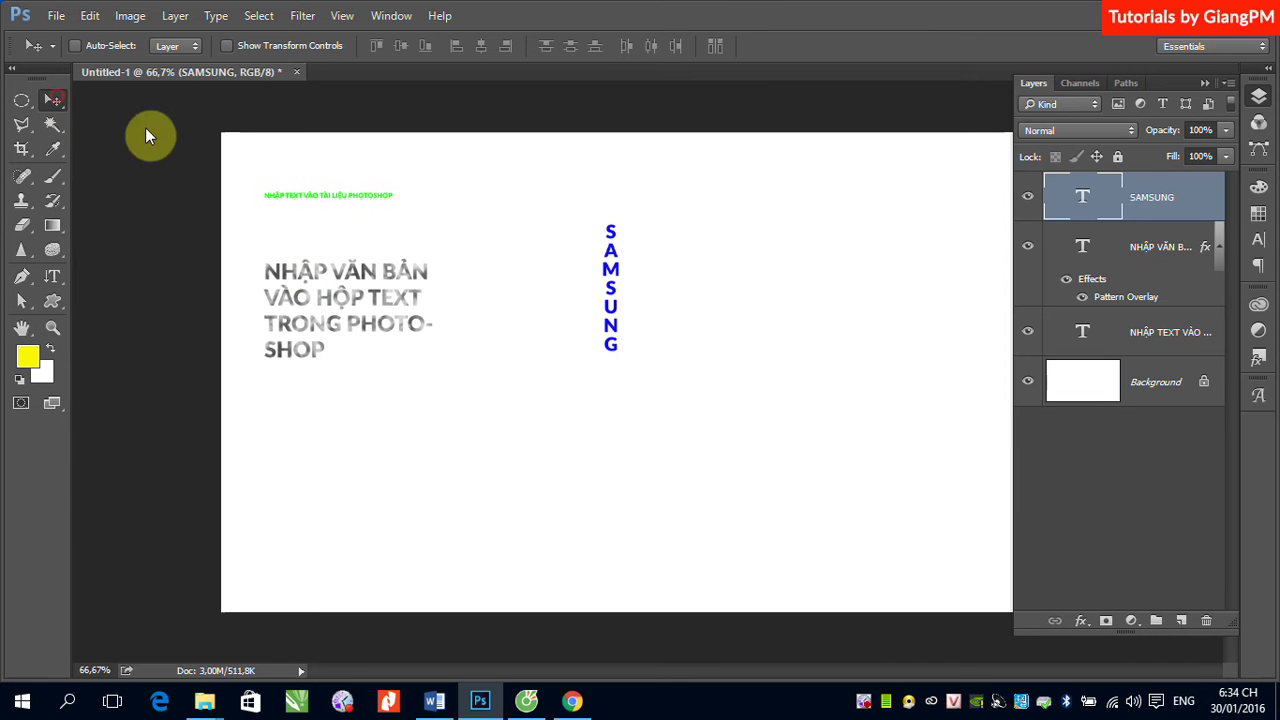
click(1147, 253)
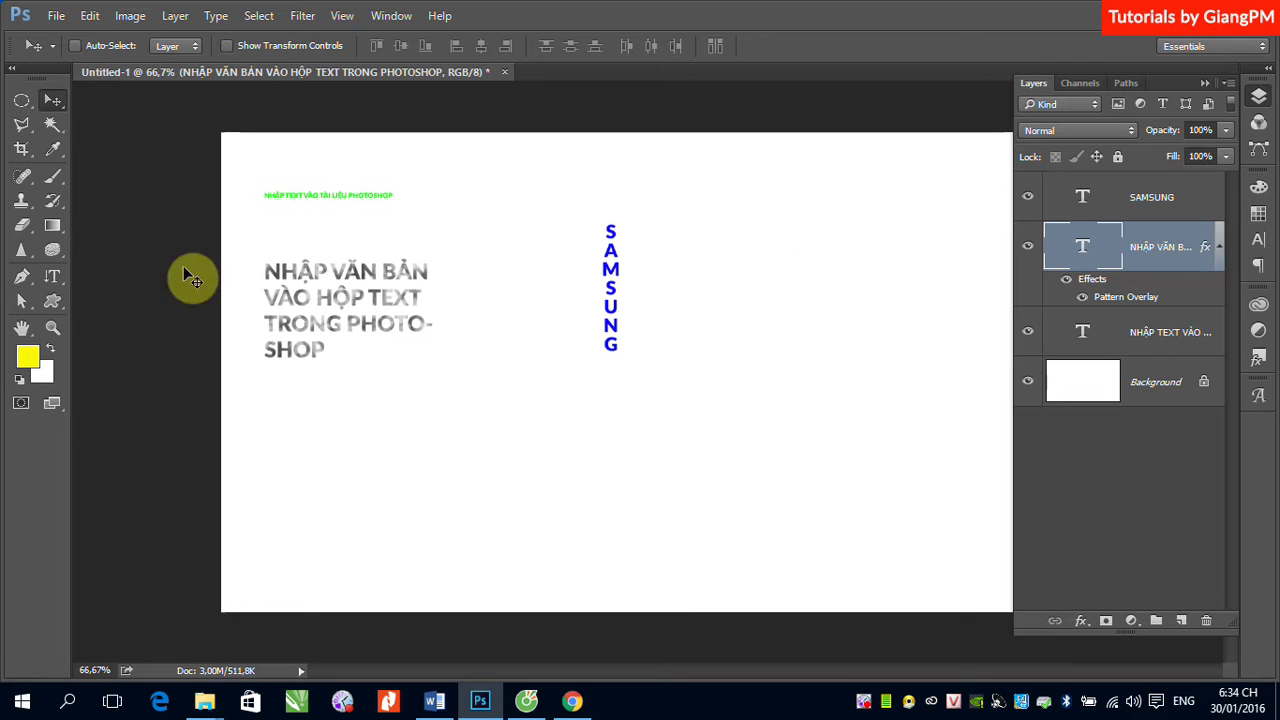
click(53, 276)
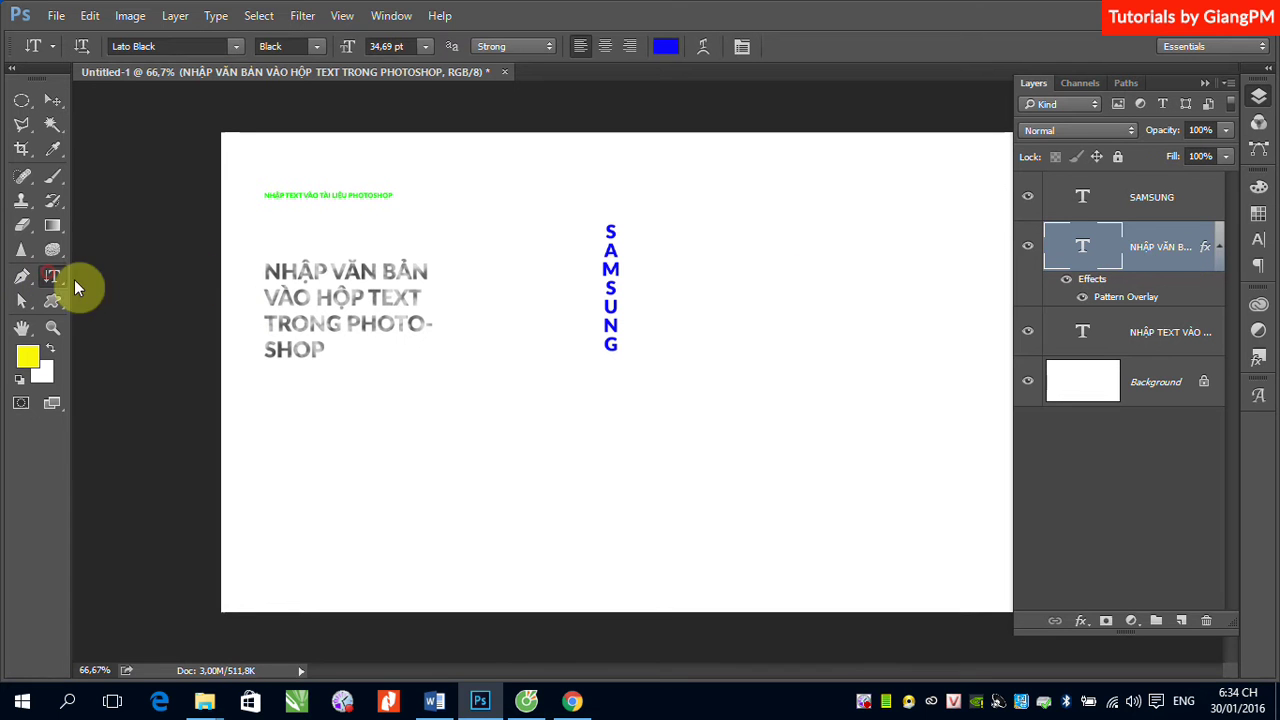
click(332, 272)
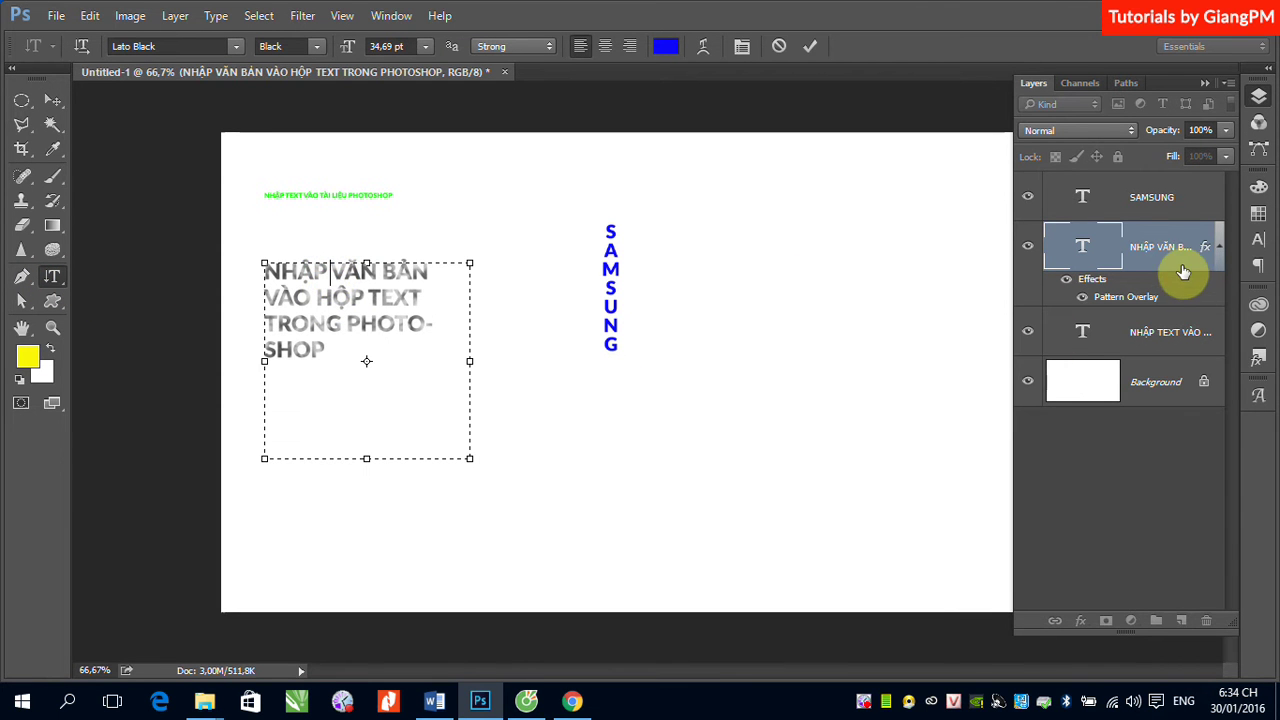
click(80, 47)
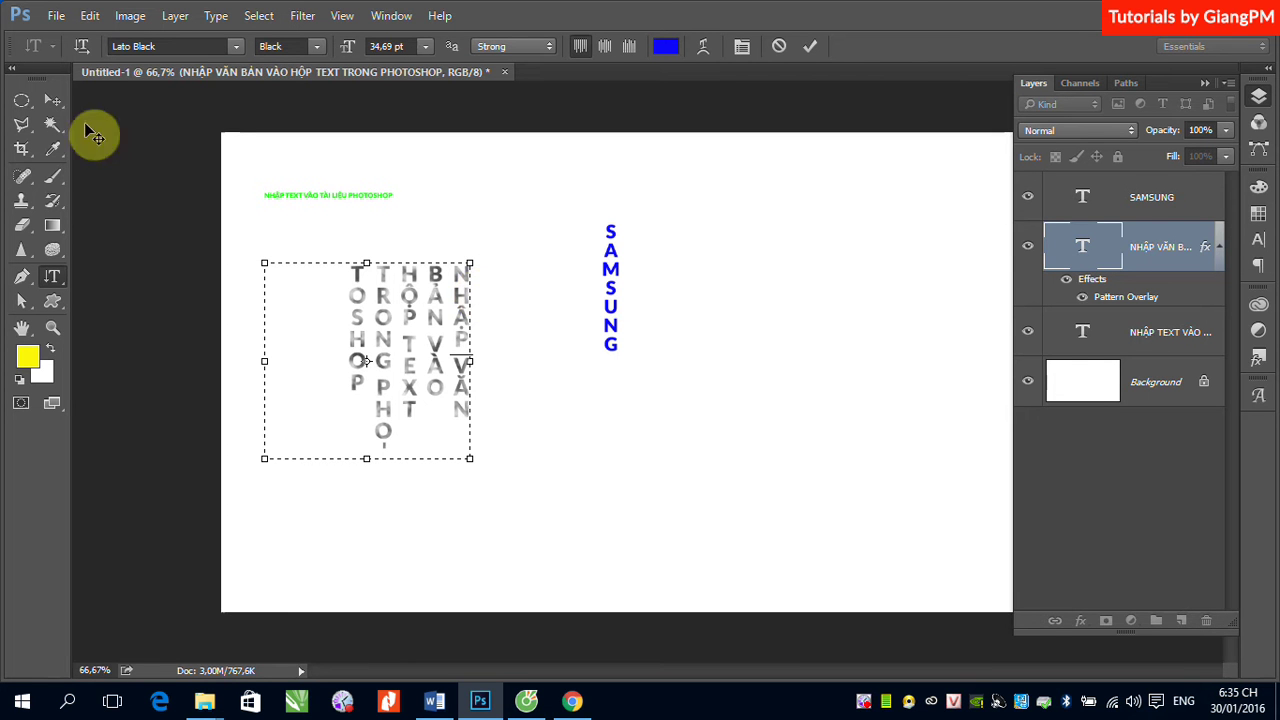
click(53, 101)
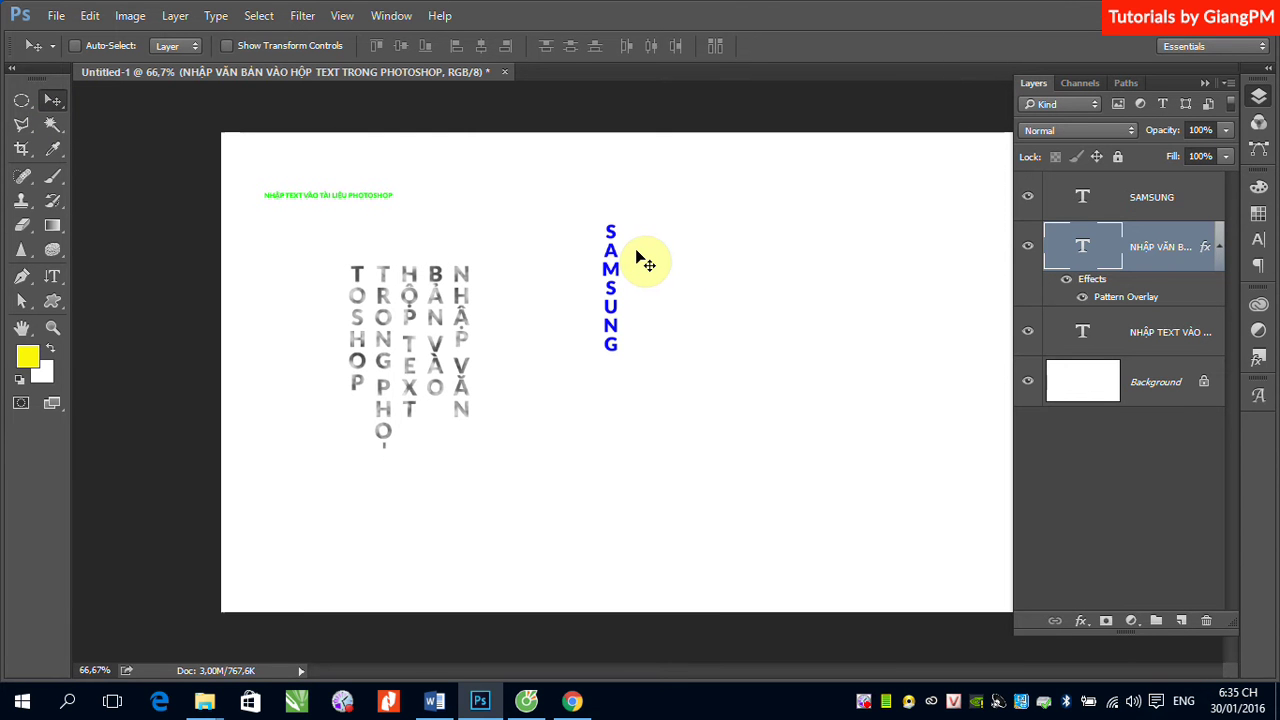
click(55, 275)
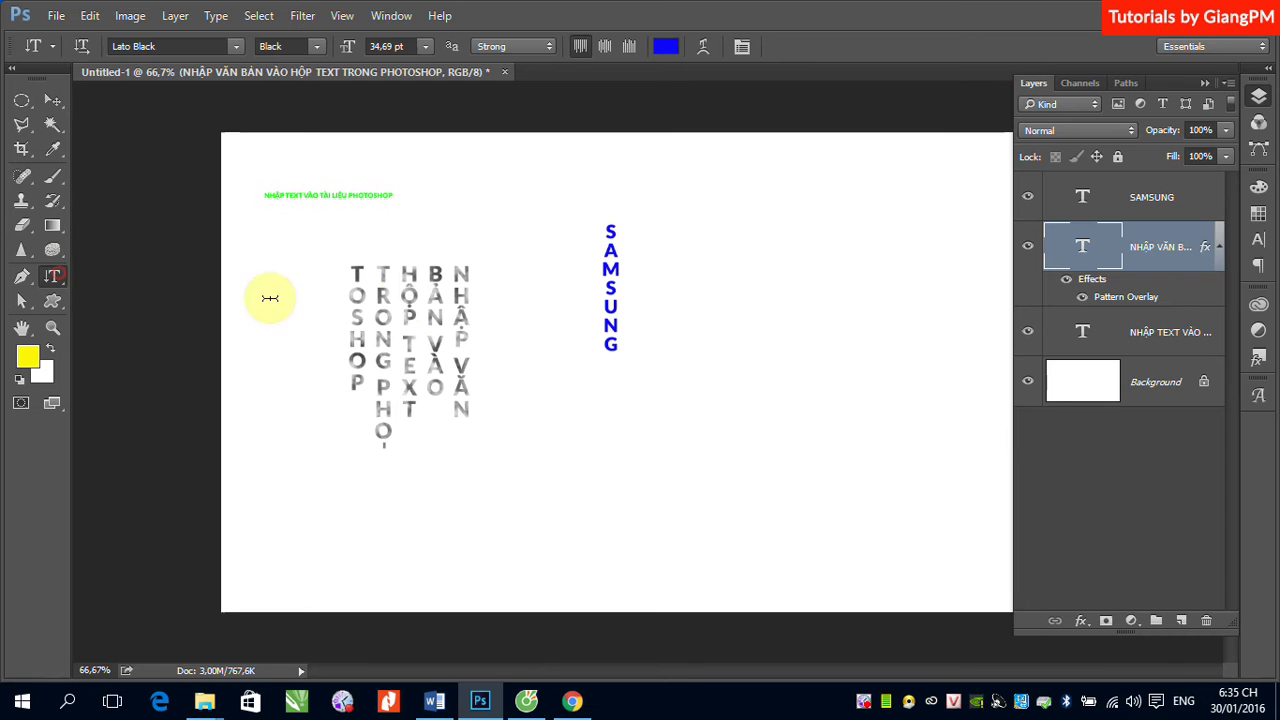
click(400, 290)
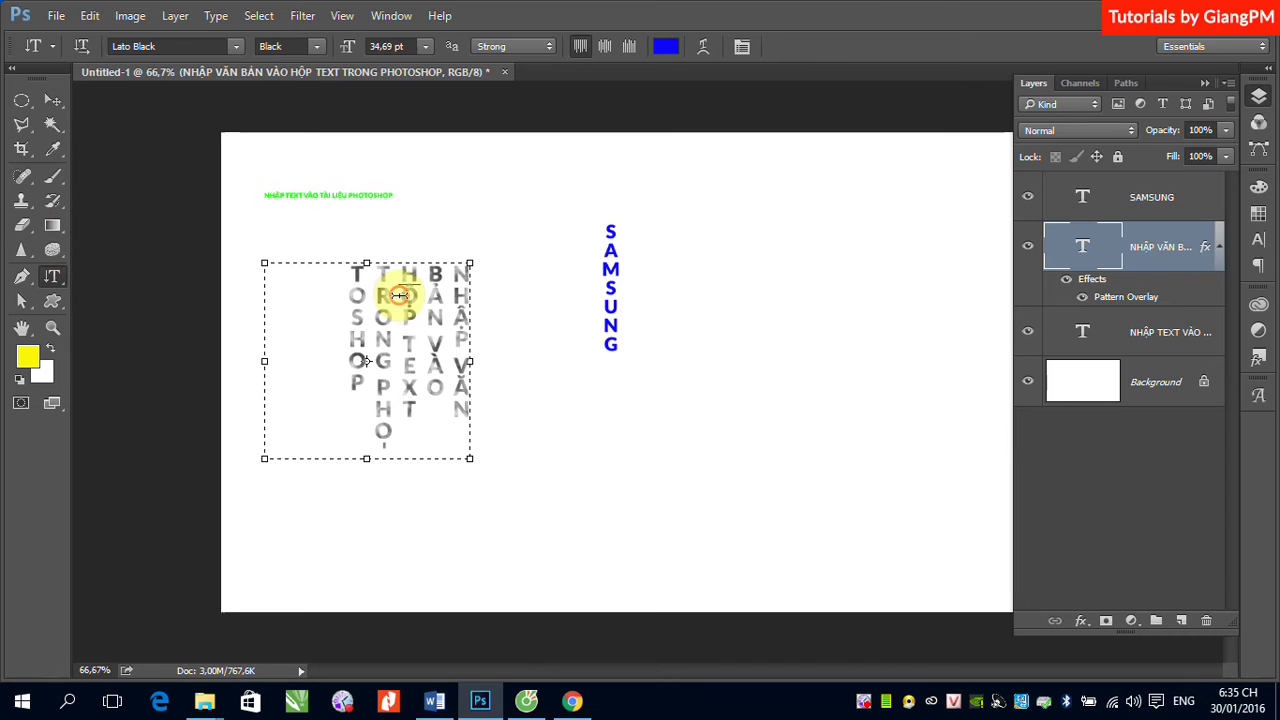
click(78, 49)
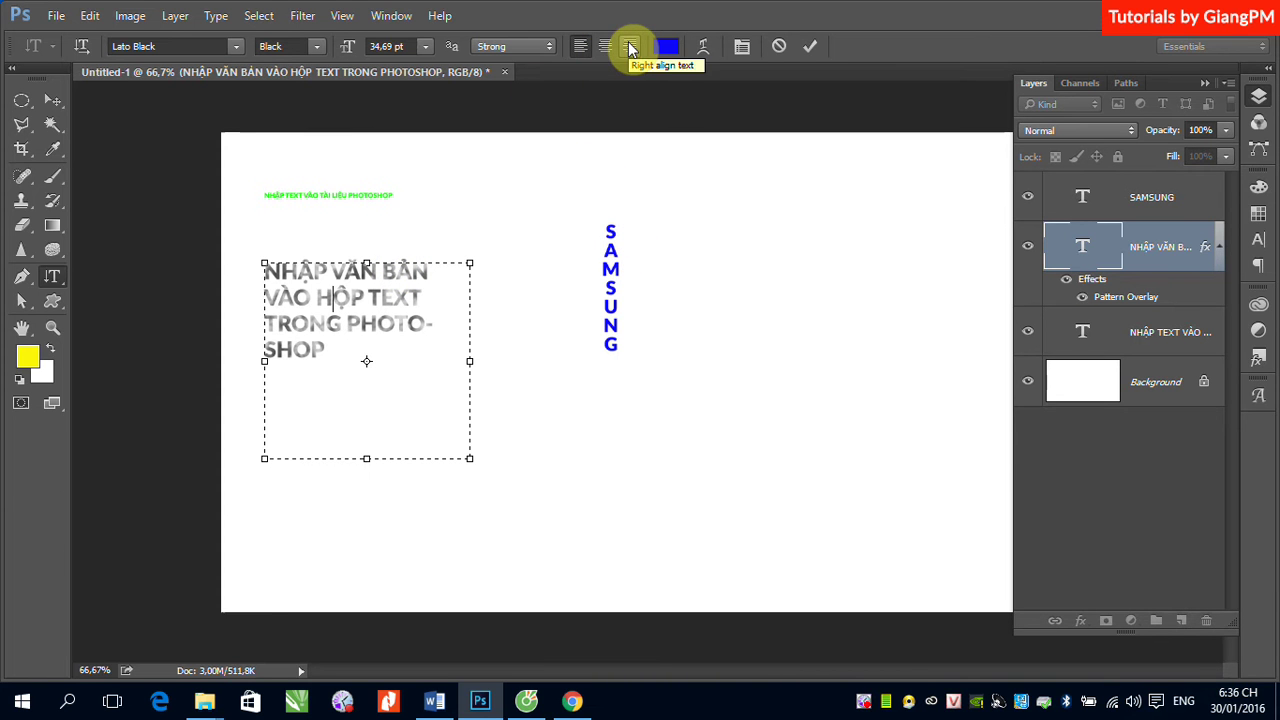
click(52, 103)
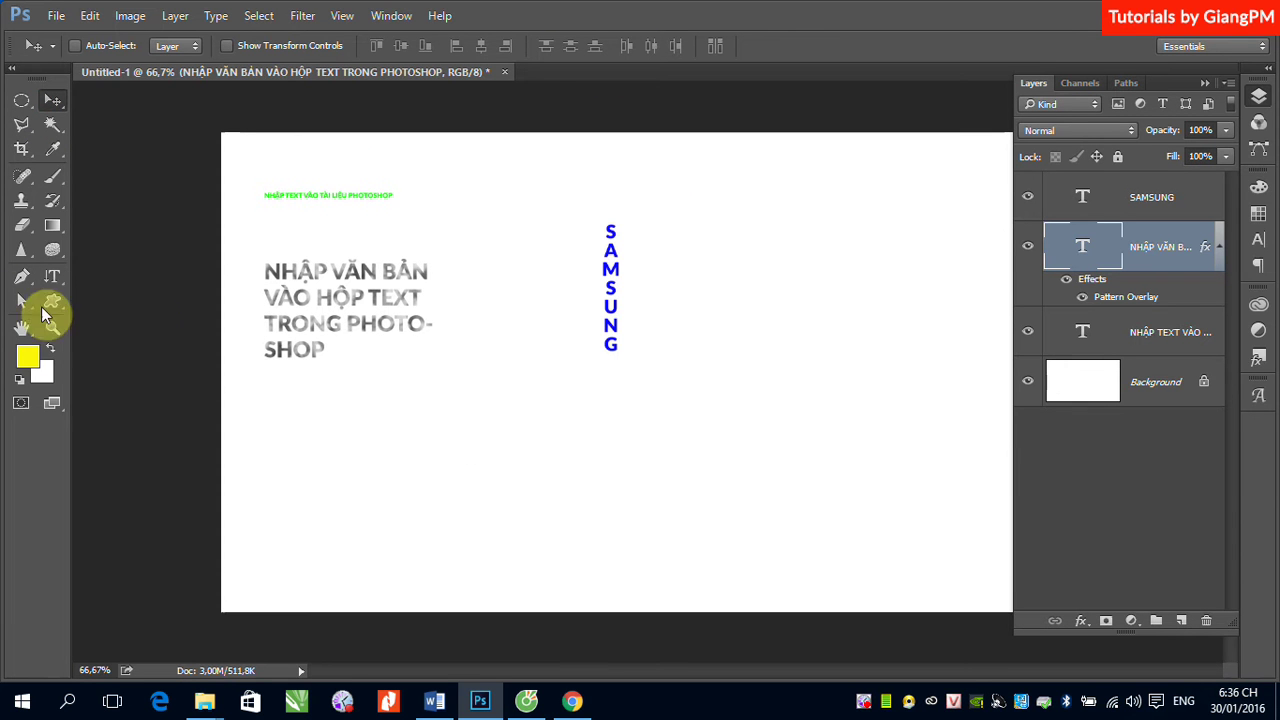
- Switch the SAMSUNG text orientation from vertical to horizontal
click(52, 280)
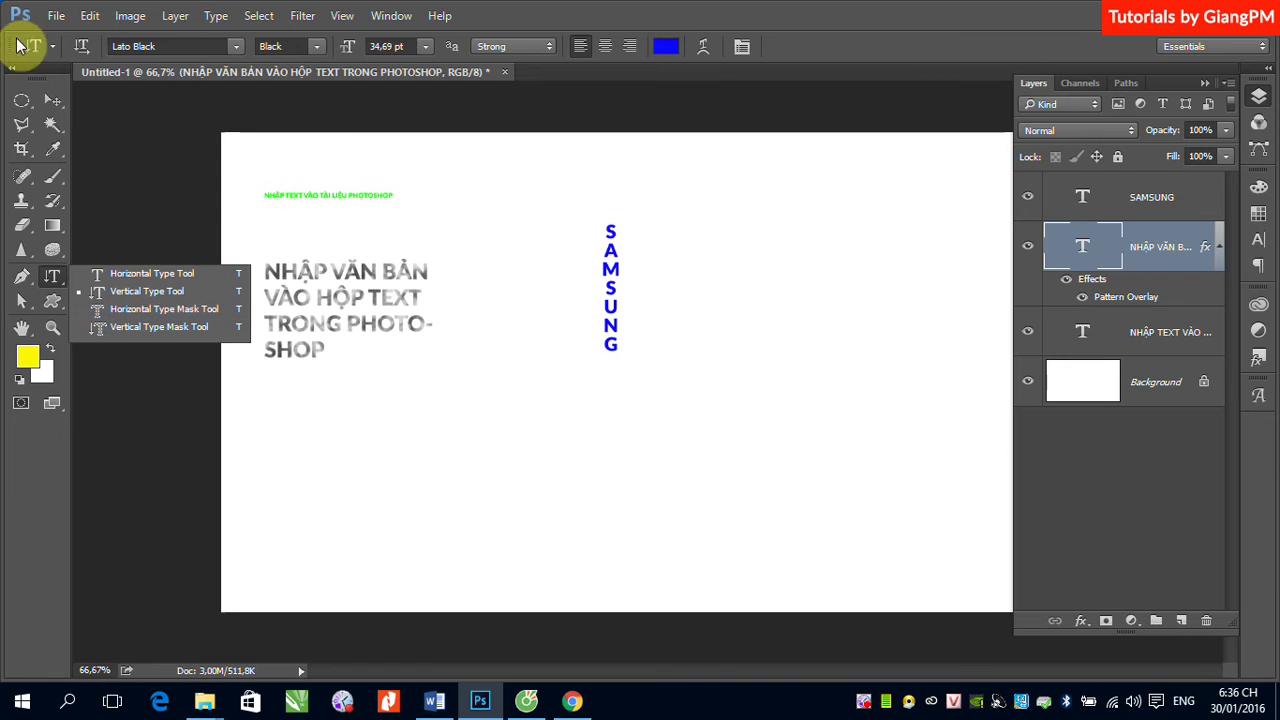
click(51, 99)
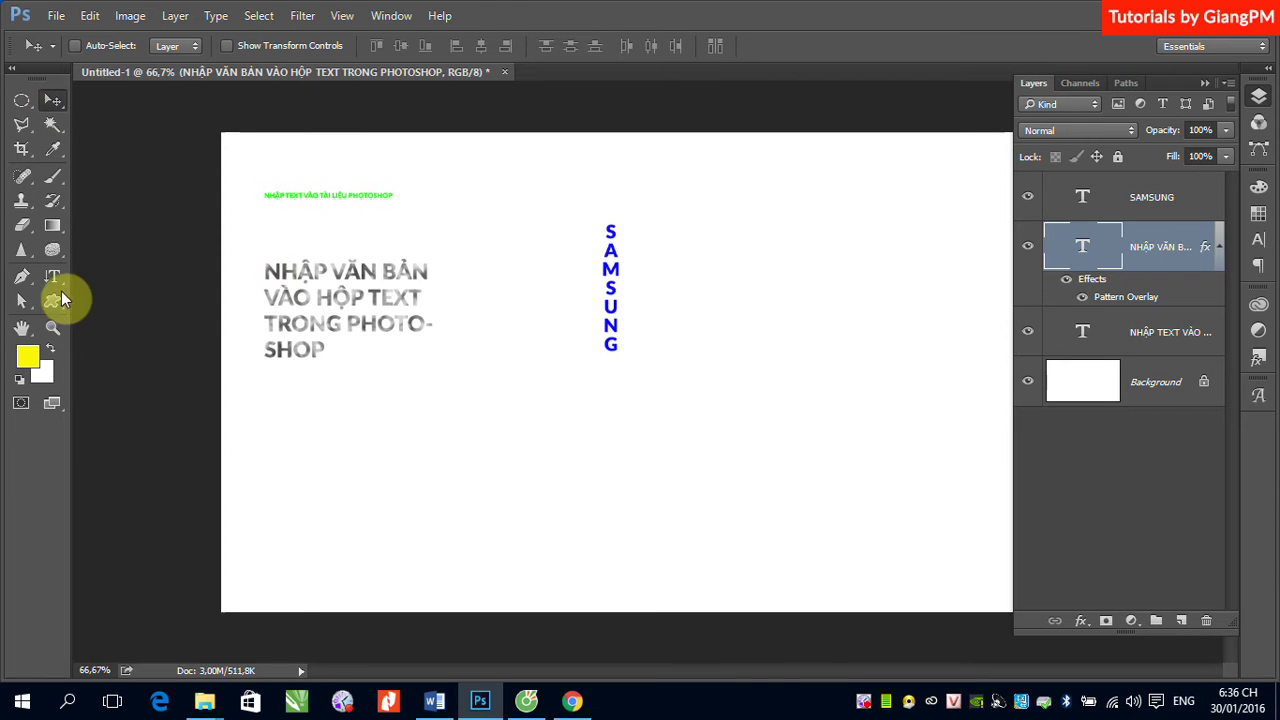
click(53, 277)
click(612, 262)
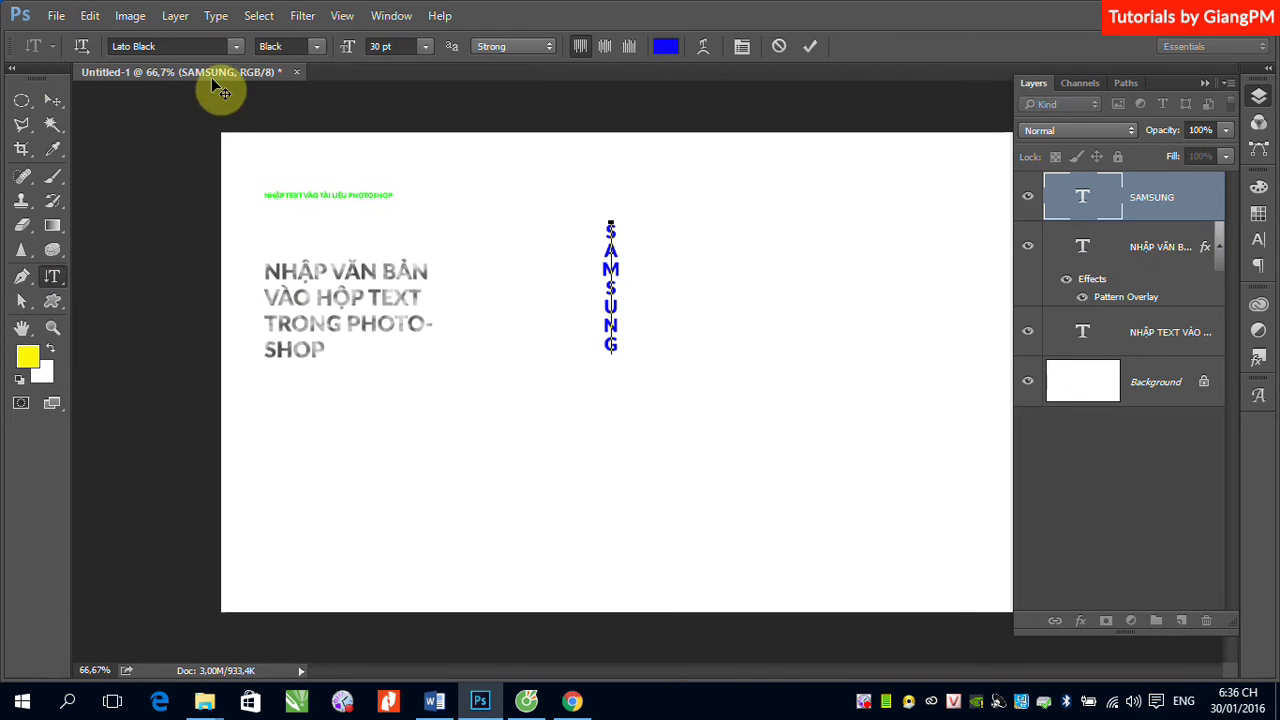
click(79, 51)
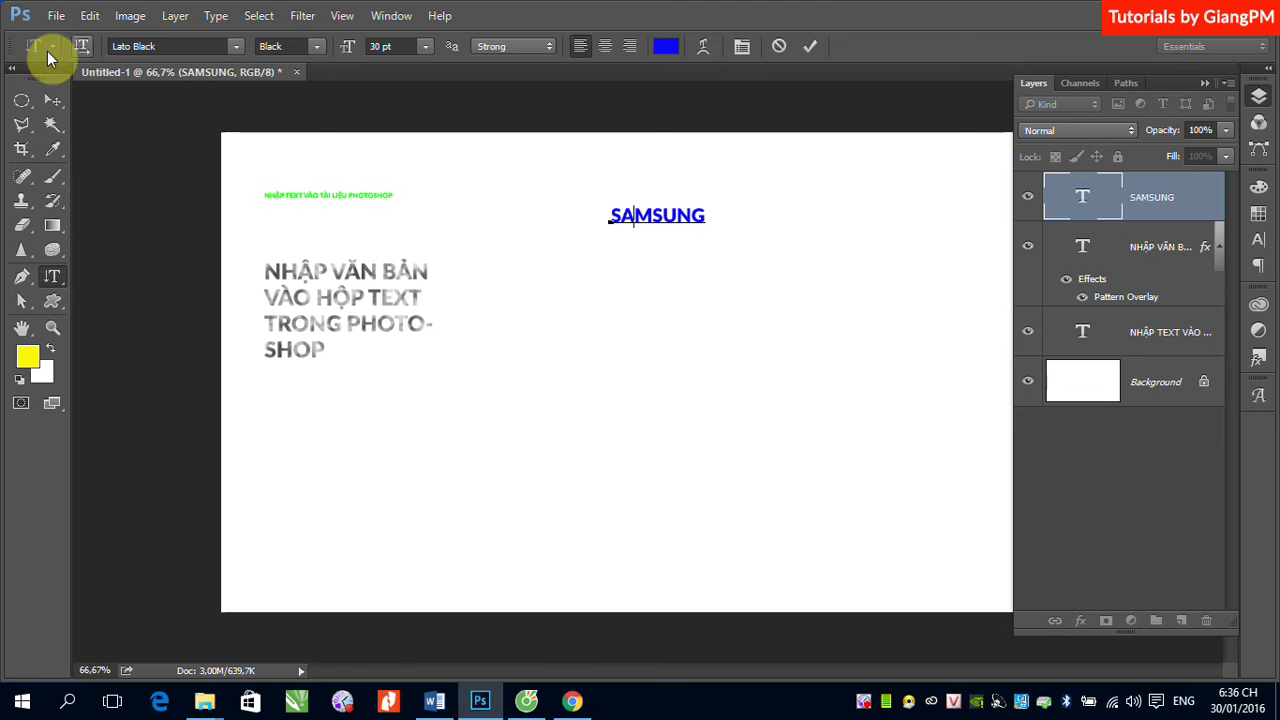
- Commit the text and load the SAMSUNG letters as a selection from its layer thumbnail
click(52, 104)
drag(1116, 229, 1091, 212)
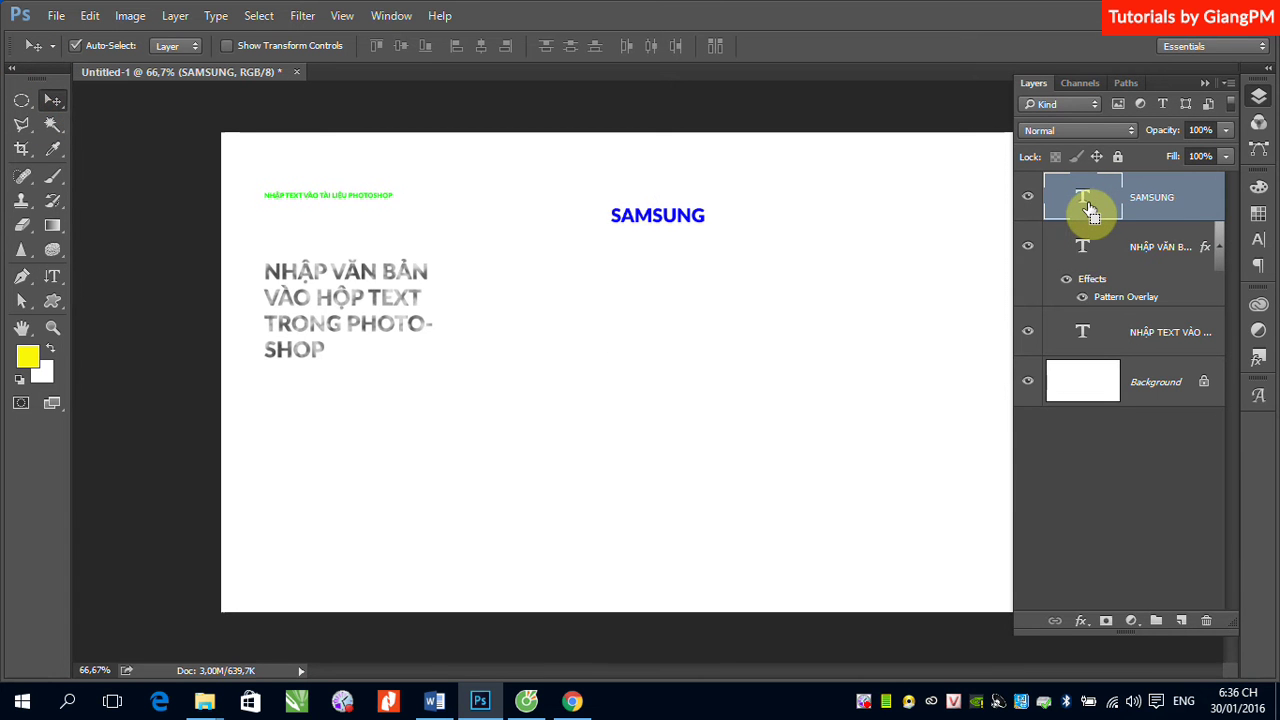
ctrl+click(1091, 212)
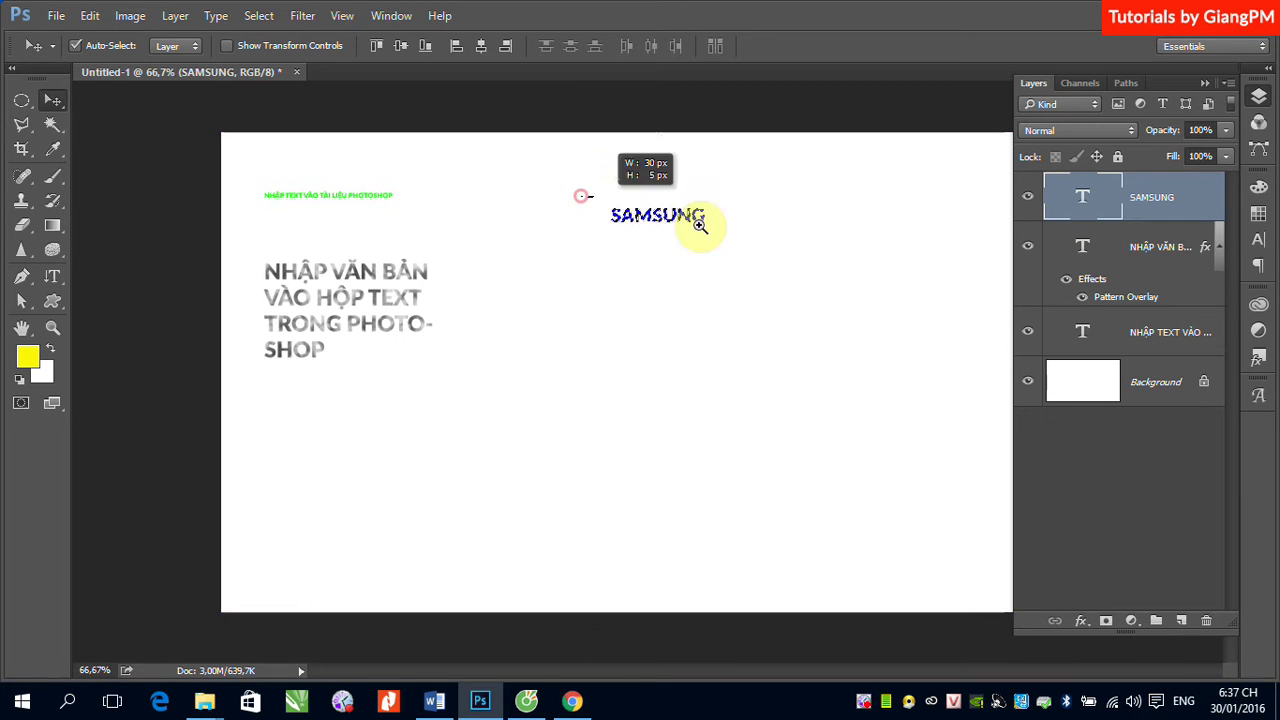
- On a new Layer 1, fill the SAMSUNG selection with colour #2af010
scroll(680, 220, up, 5)
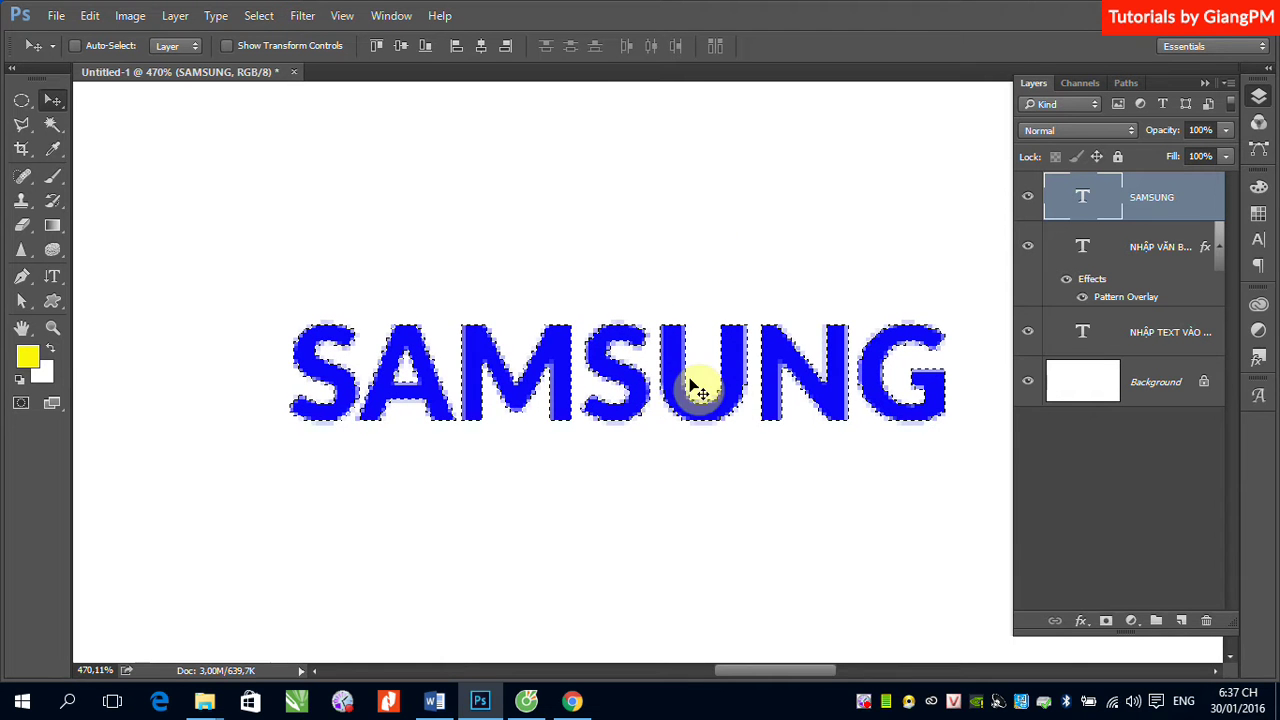
click(1180, 618)
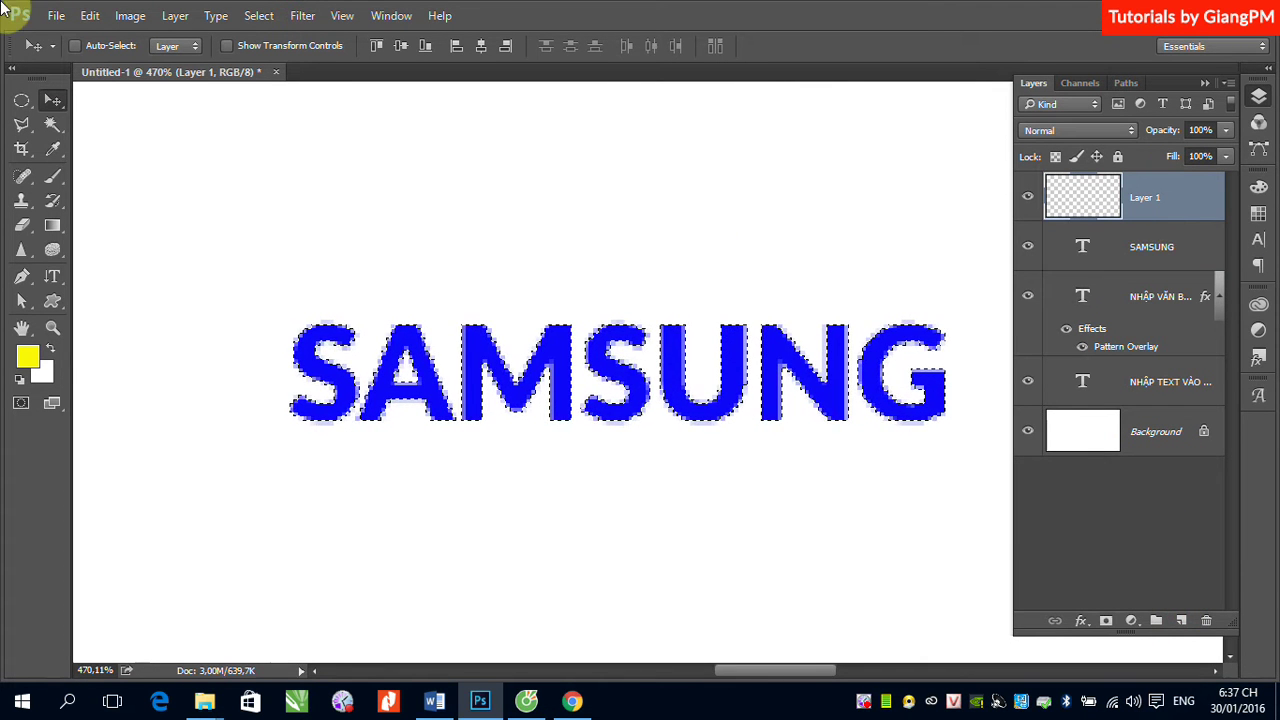
click(91, 16)
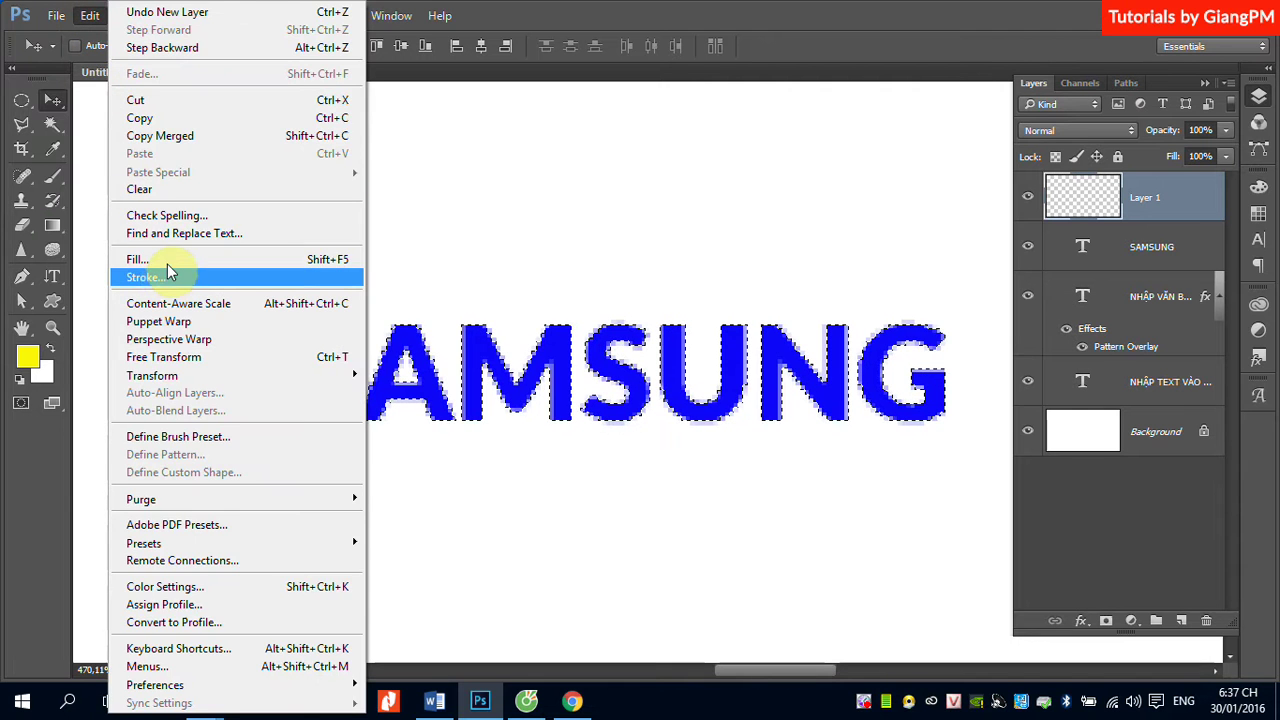
click(160, 254)
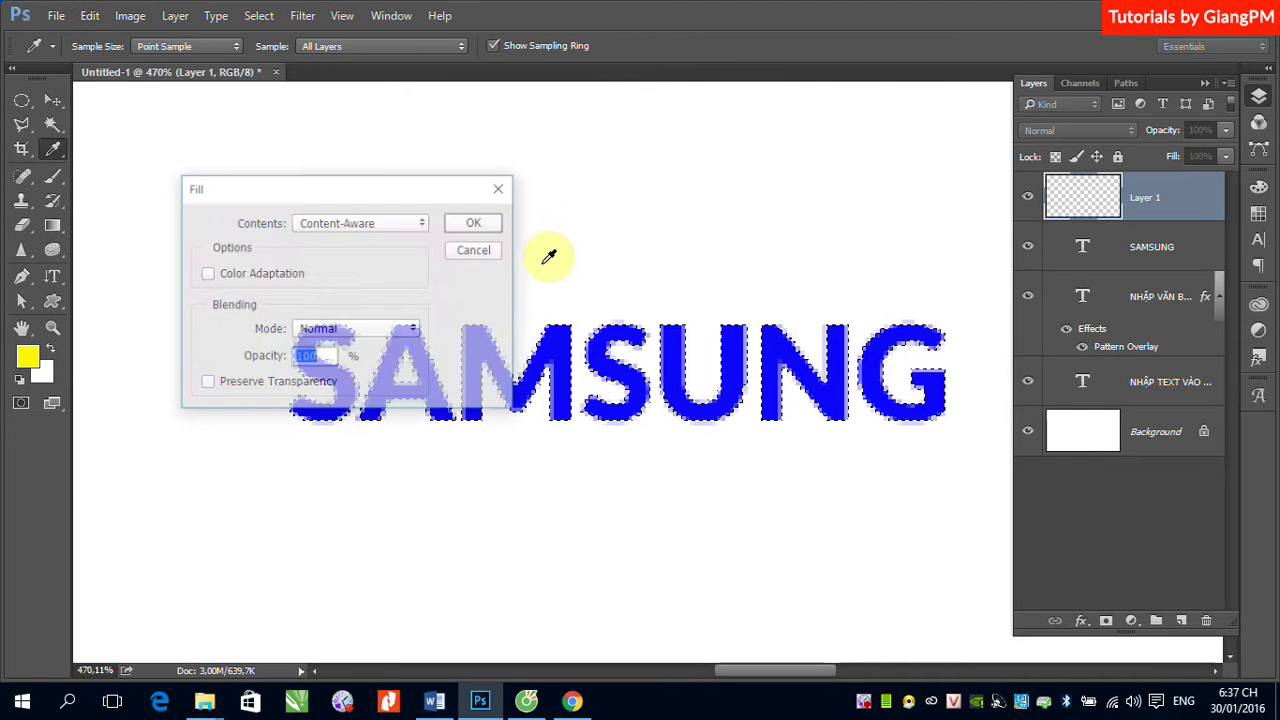
click(421, 223)
click(352, 268)
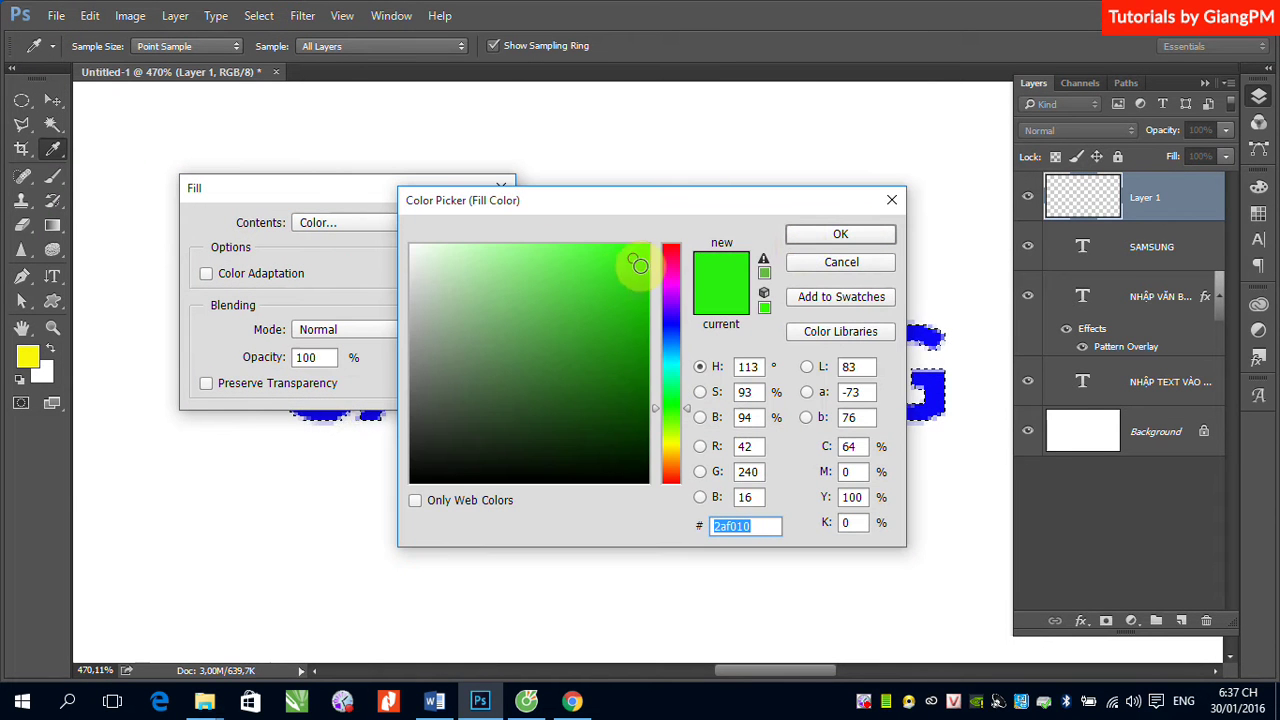
click(800, 236)
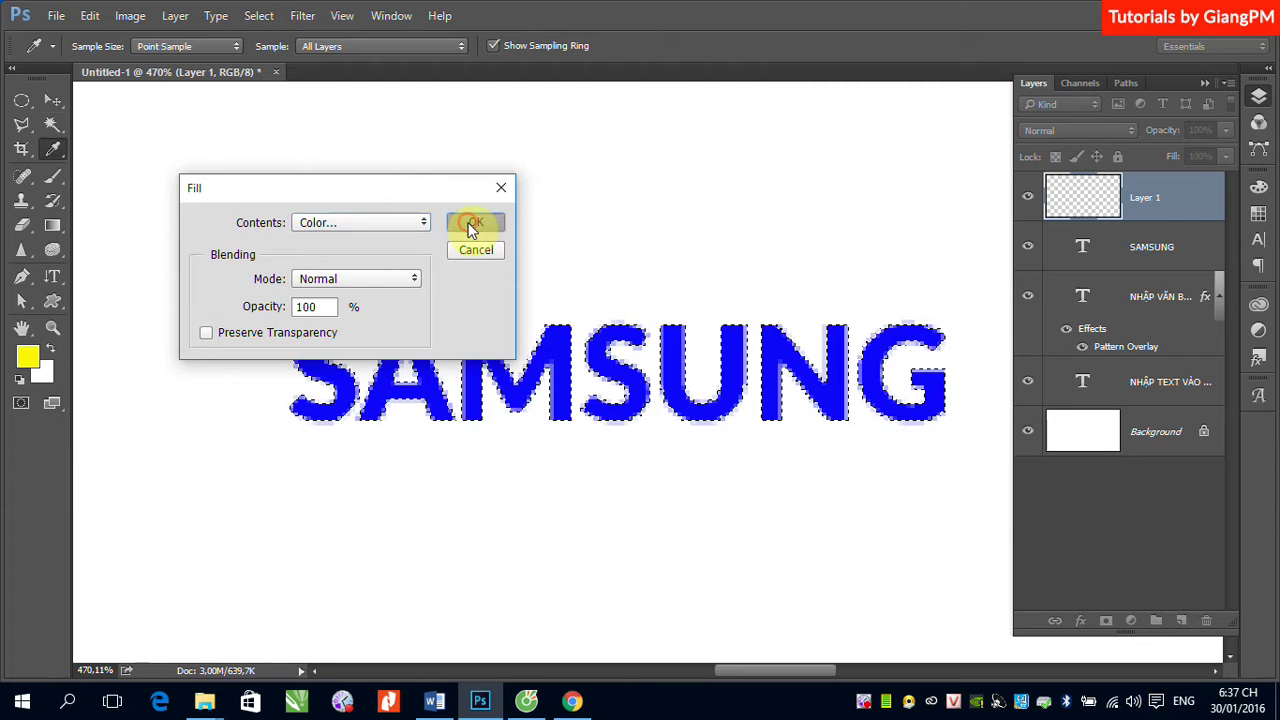
click(474, 222)
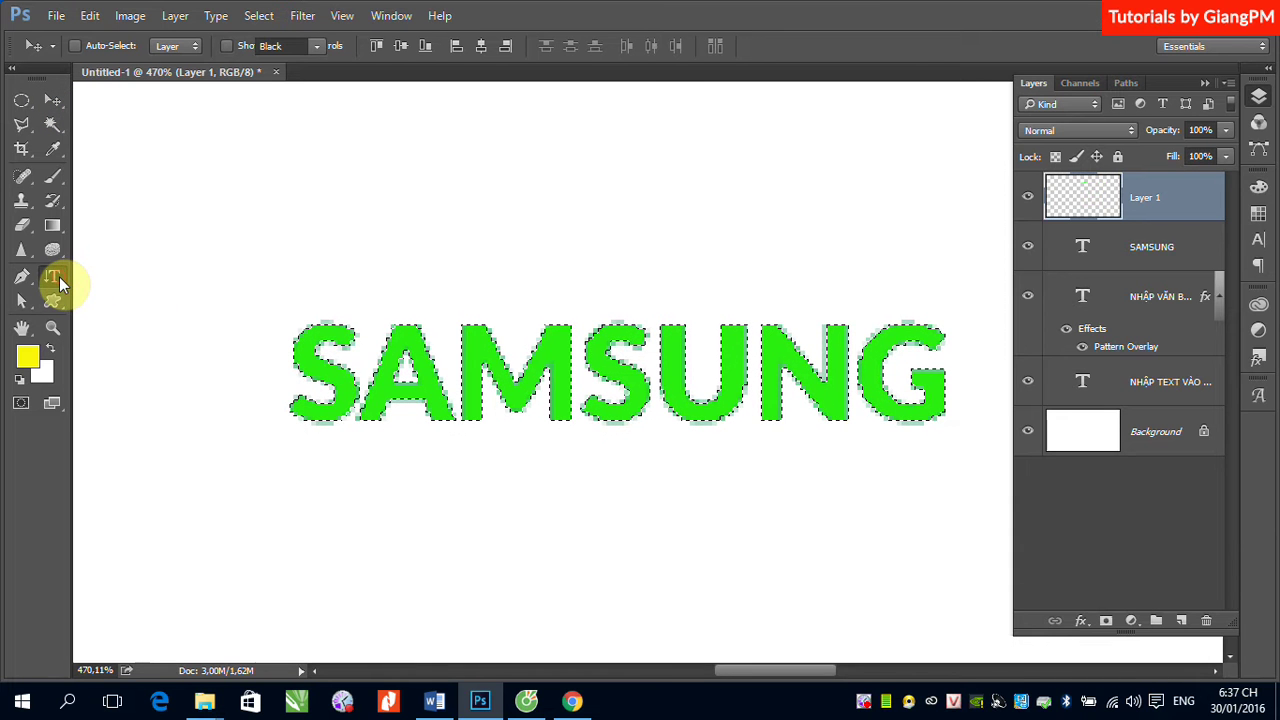
- Type 'ĐƯA VÙNG' with the Horizontal Type Mask tool above SAMSUNG, fixing typos, and commit
click(54, 280)
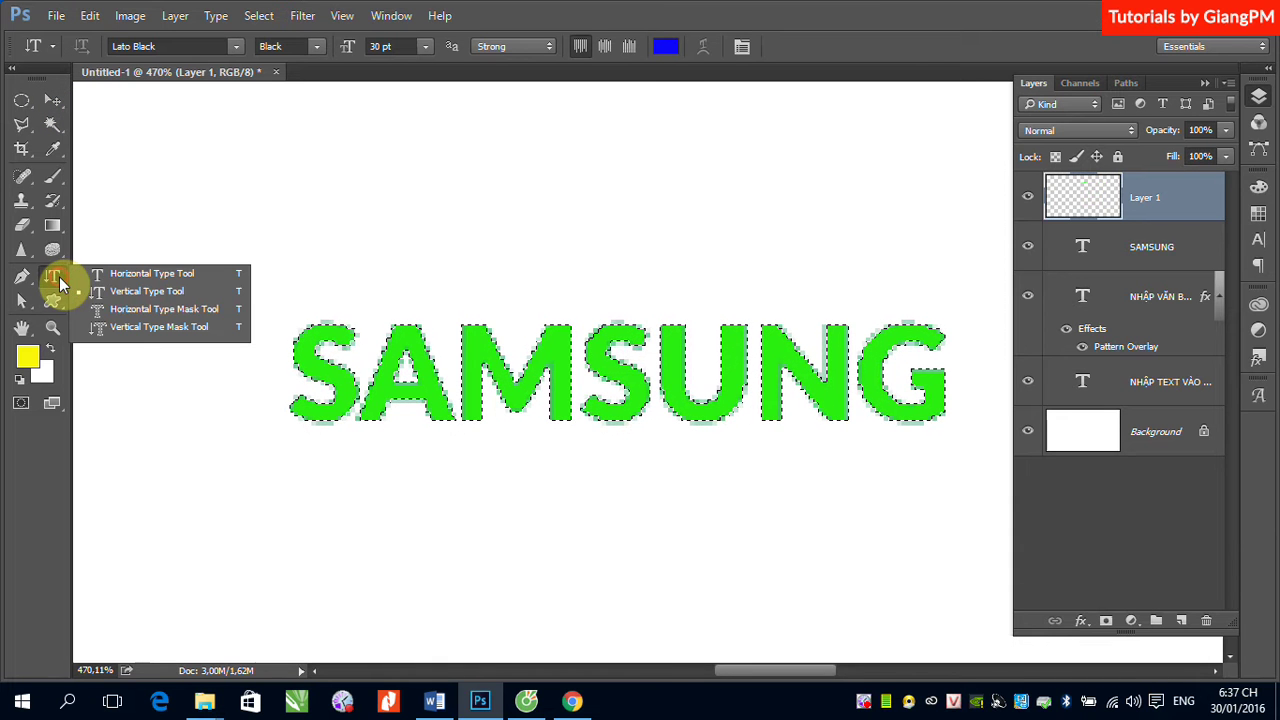
click(124, 316)
click(267, 211)
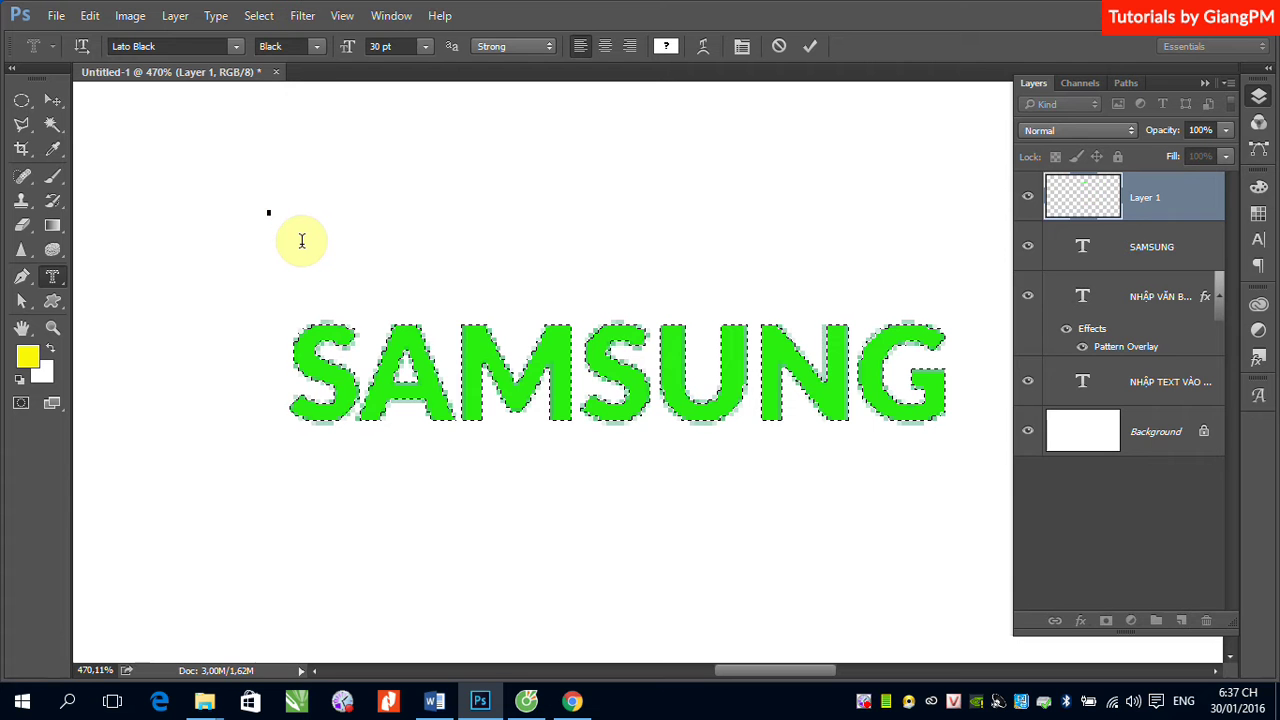
text(TA)
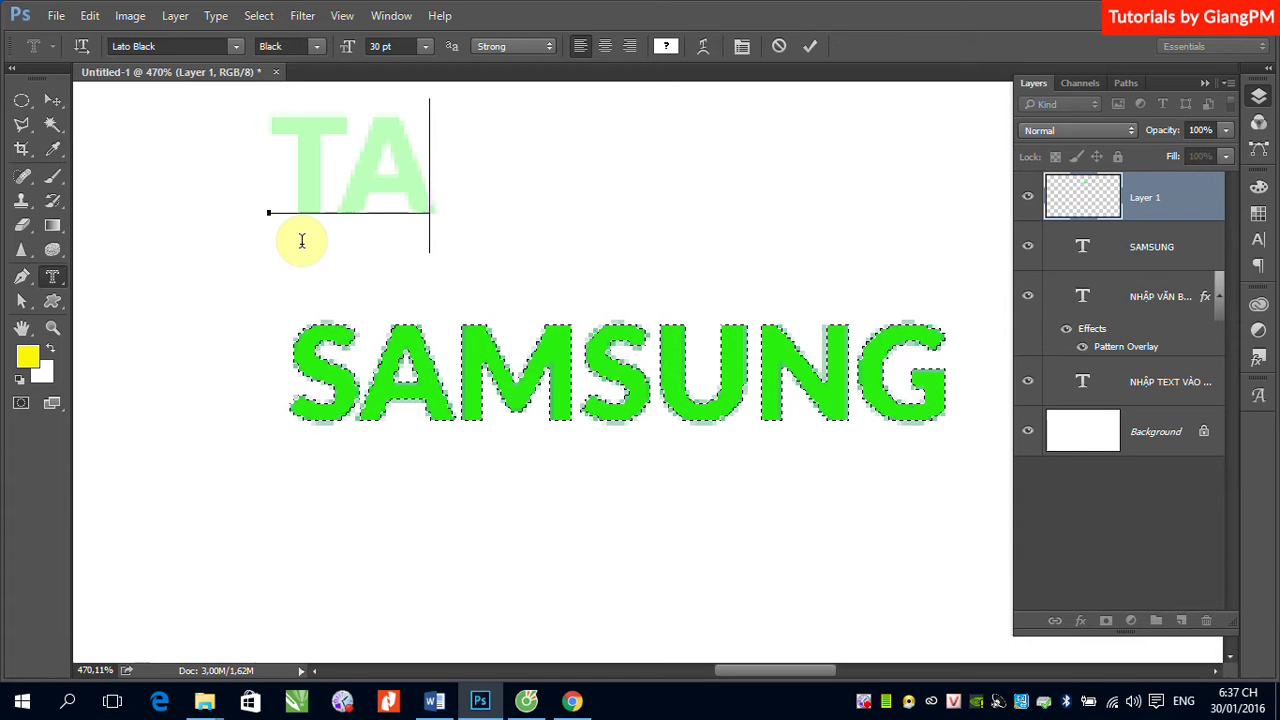
text(Oj )
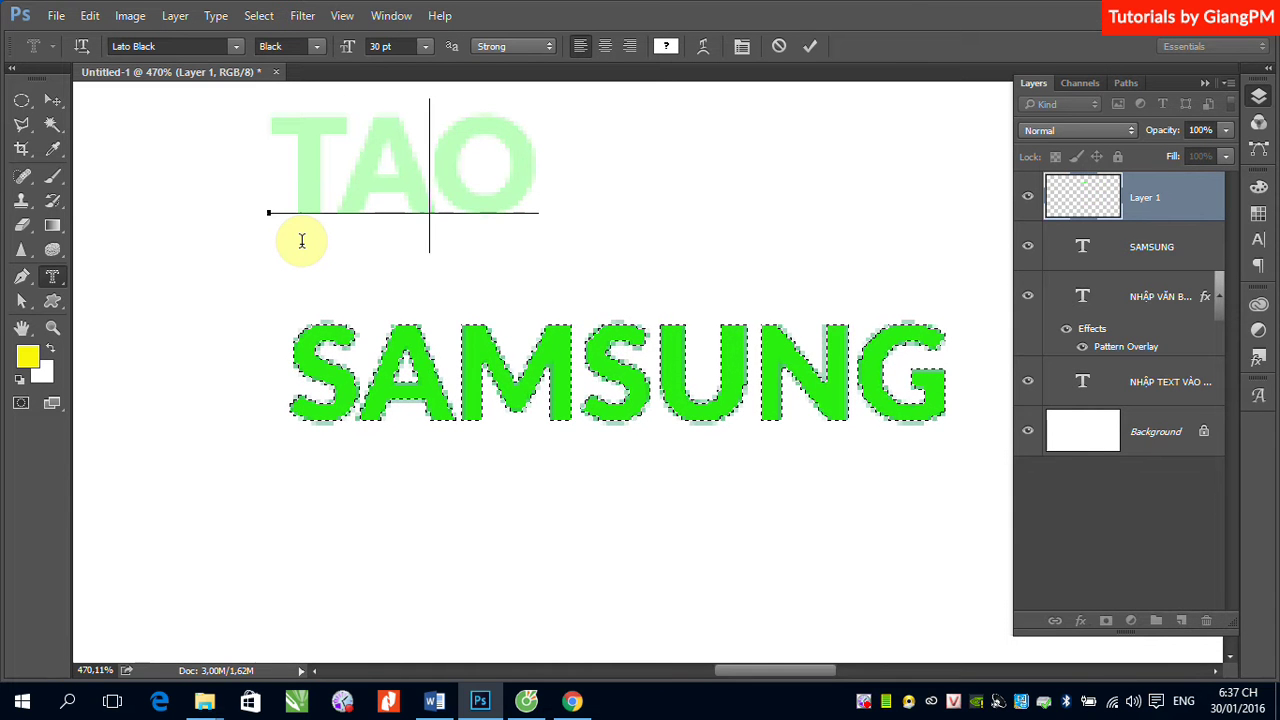
text(VUNGf)
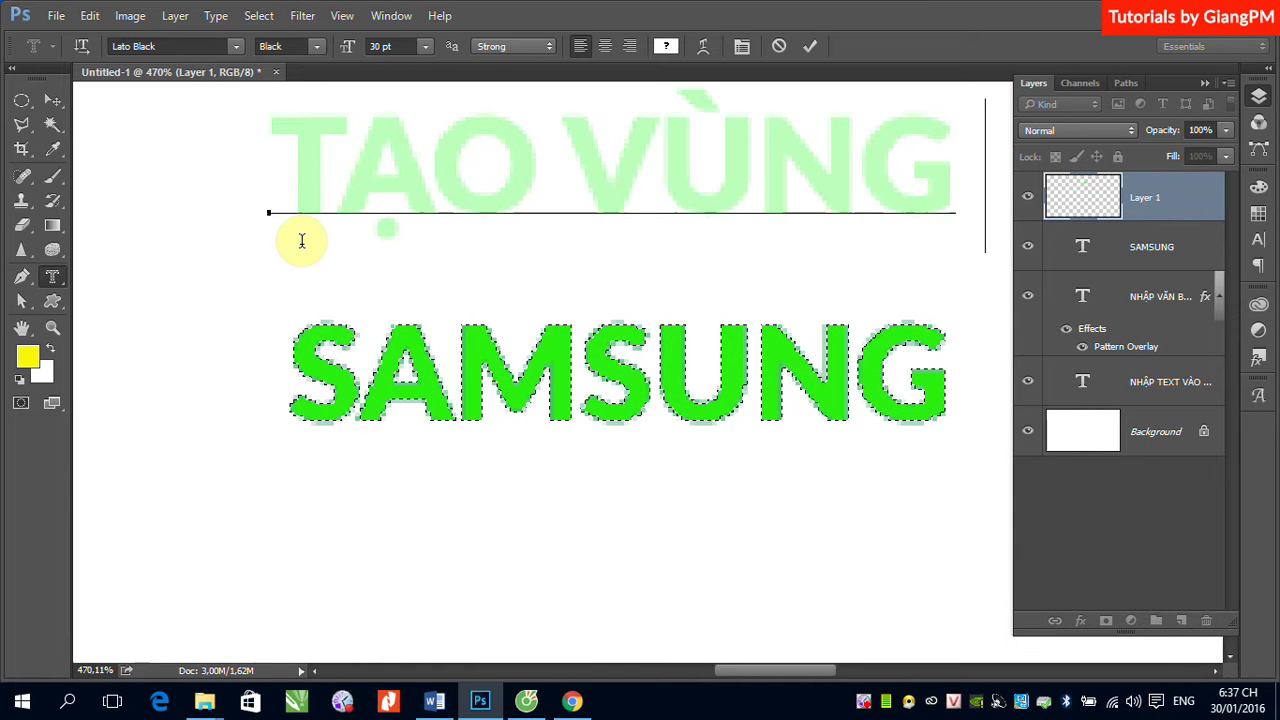
text( C)
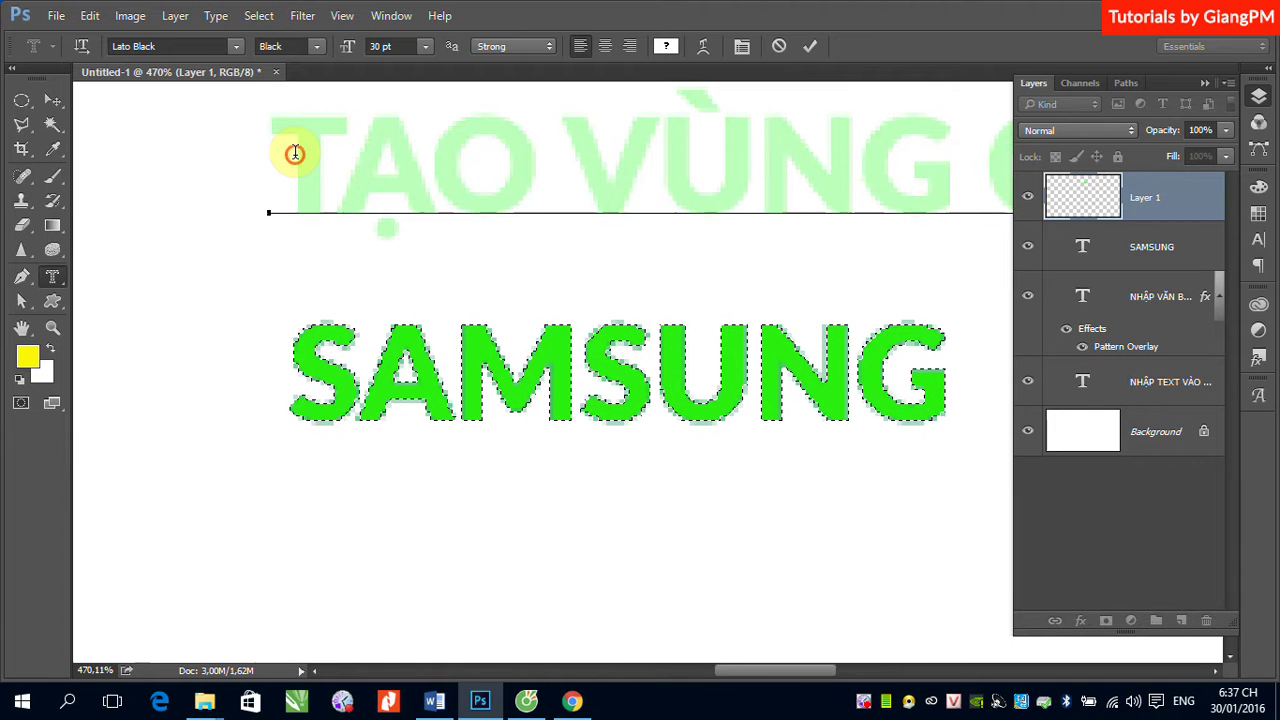
drag(290, 155, 537, 178)
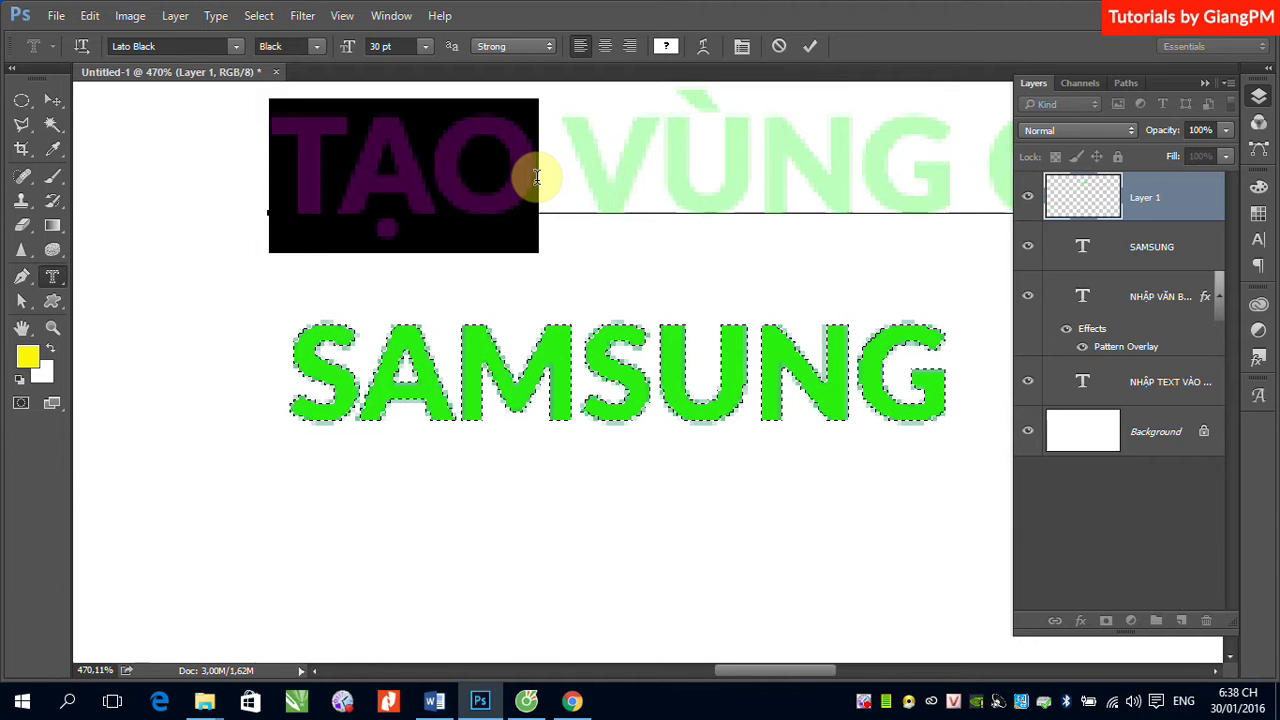
text(DƯ)
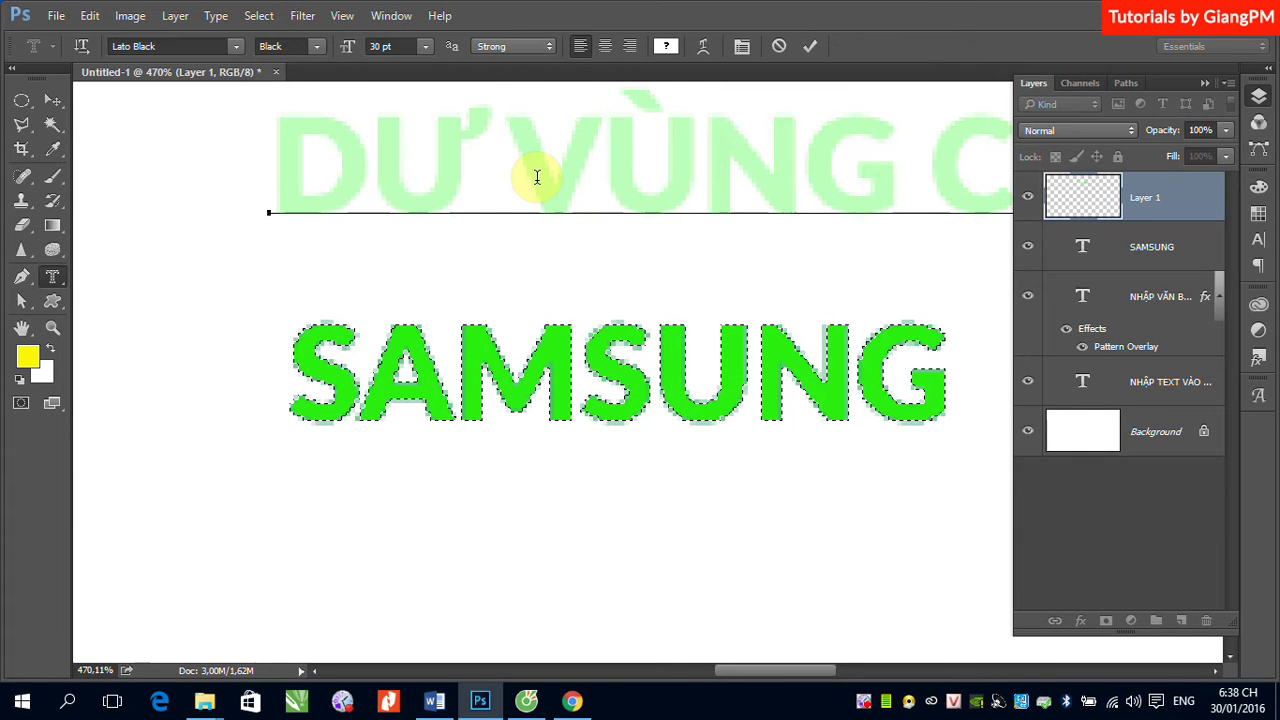
key(BackSpace)
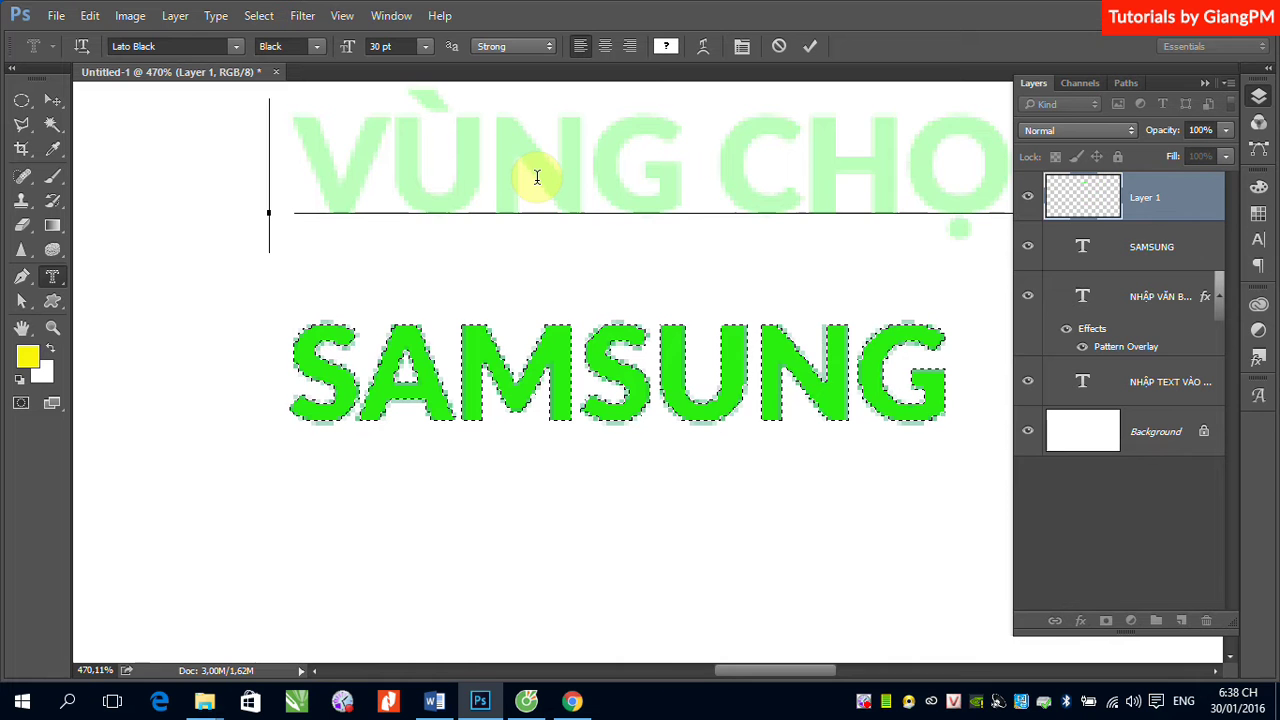
text(ĐƯA)
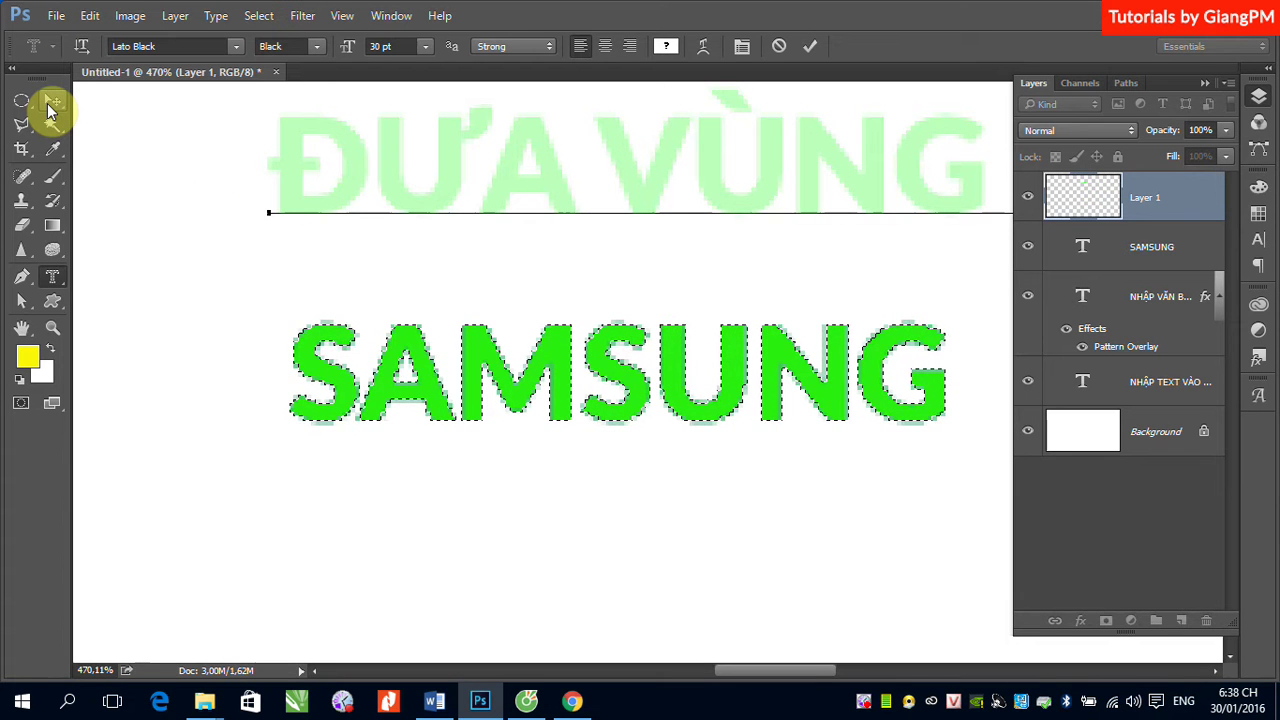
click(52, 106)
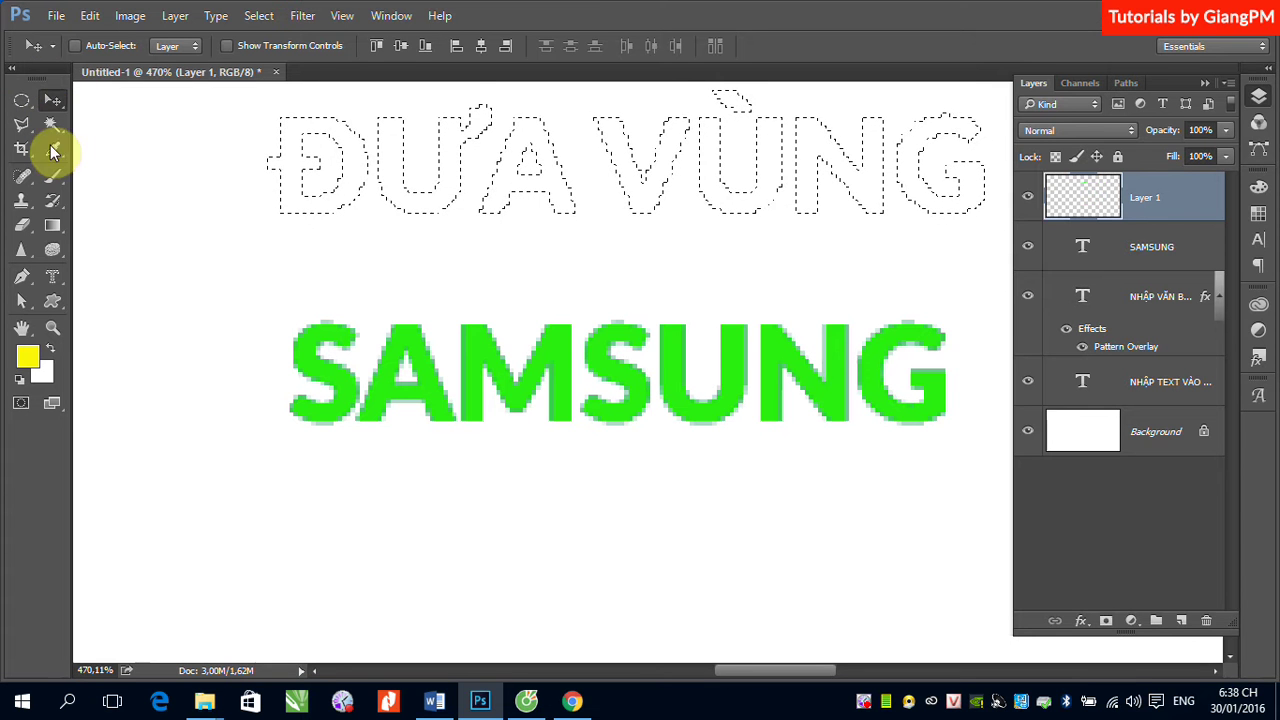
- Brush yellow across the ĐƯA VÙNG selection, fading out toward the right
click(53, 176)
drag(374, 229, 522, 172)
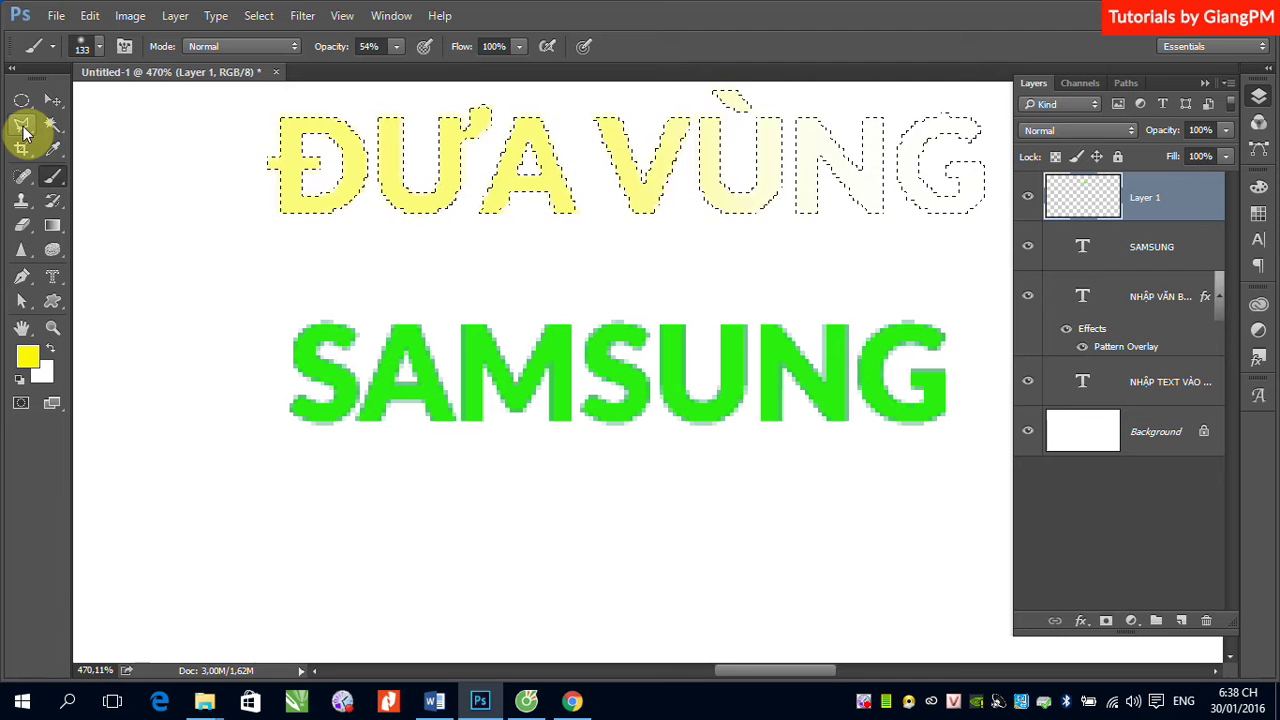
click(52, 278)
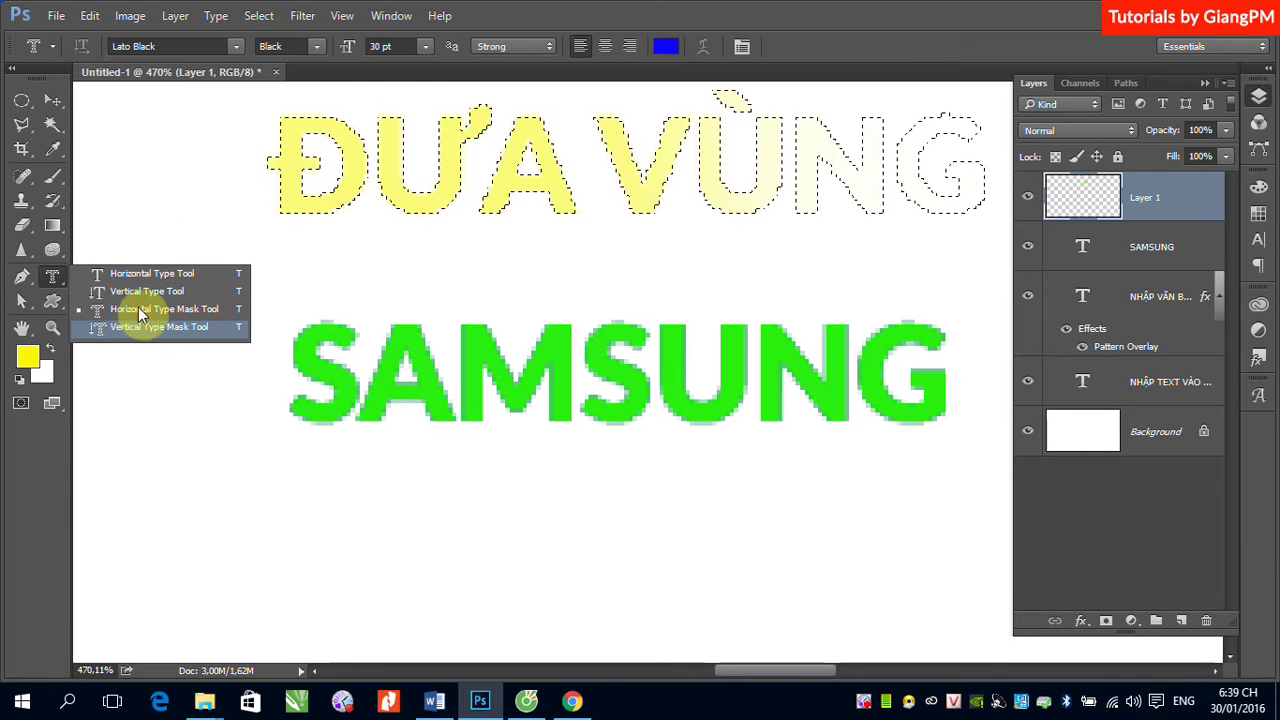
- Create a Vertical Type Mask selection at lower left in Juice ITC 36 pt, then zoom out
click(119, 326)
click(191, 531)
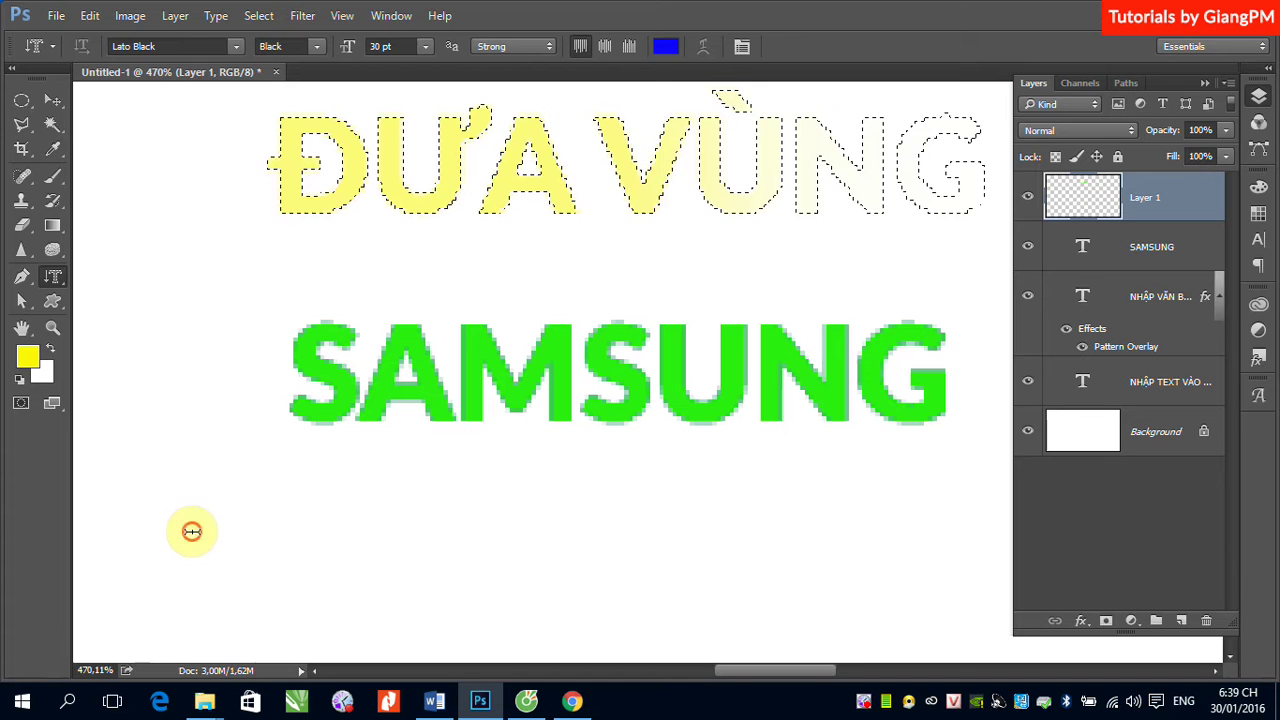
click(235, 47)
click(180, 188)
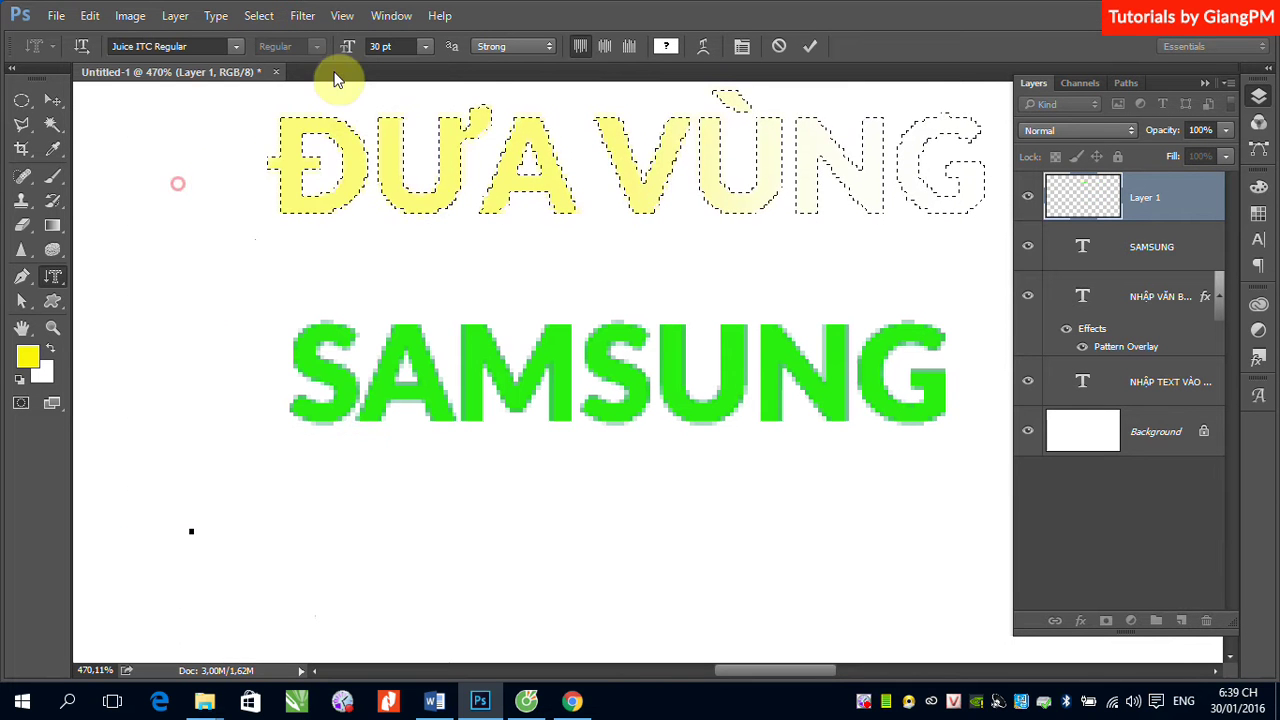
click(425, 46)
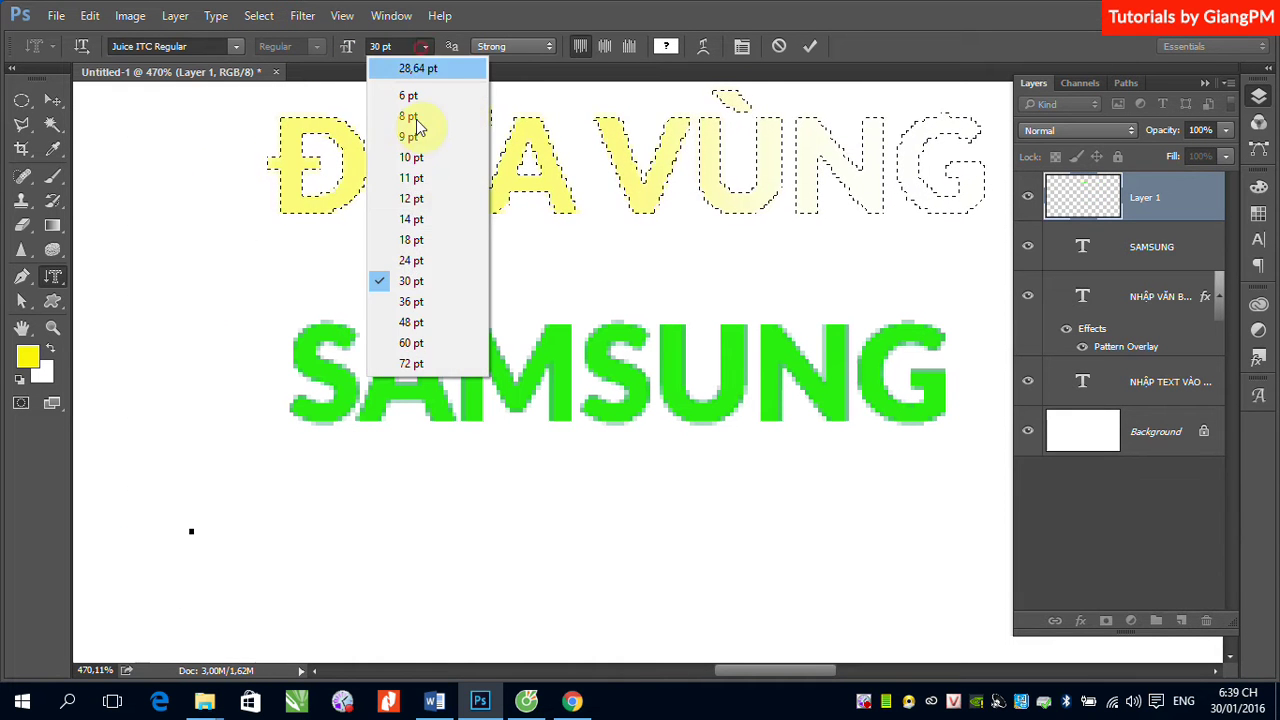
click(405, 301)
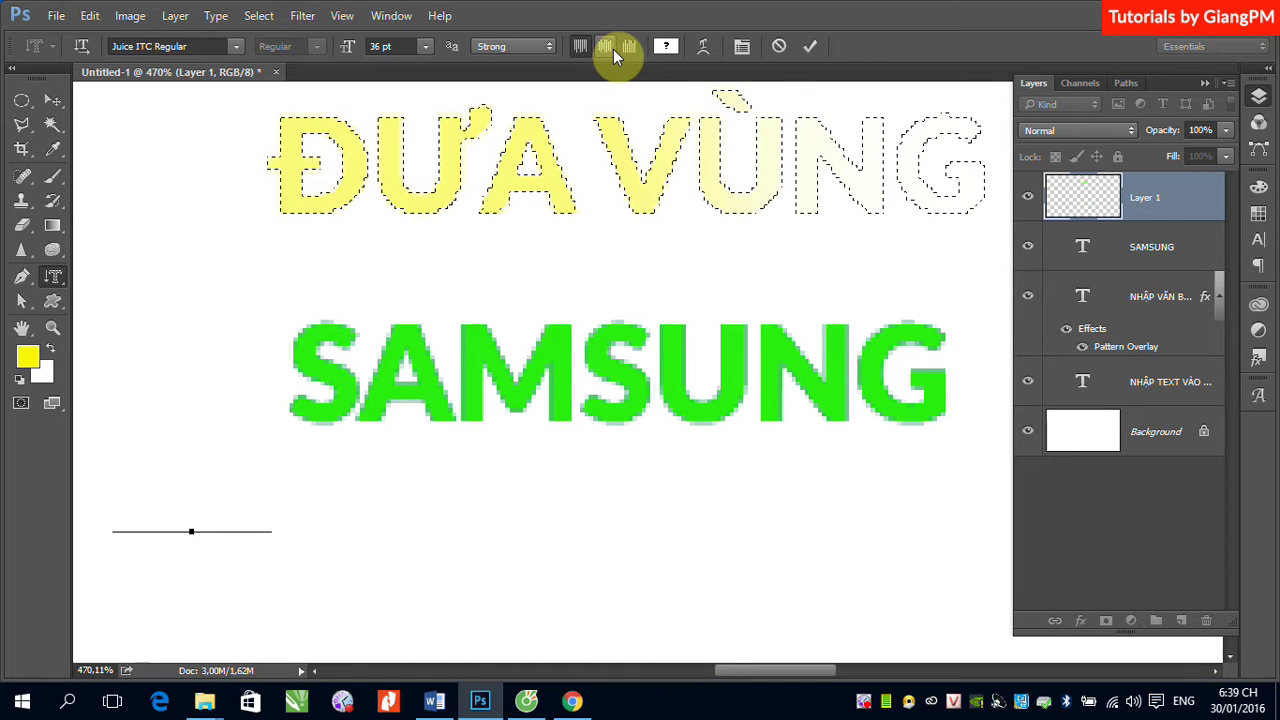
click(53, 101)
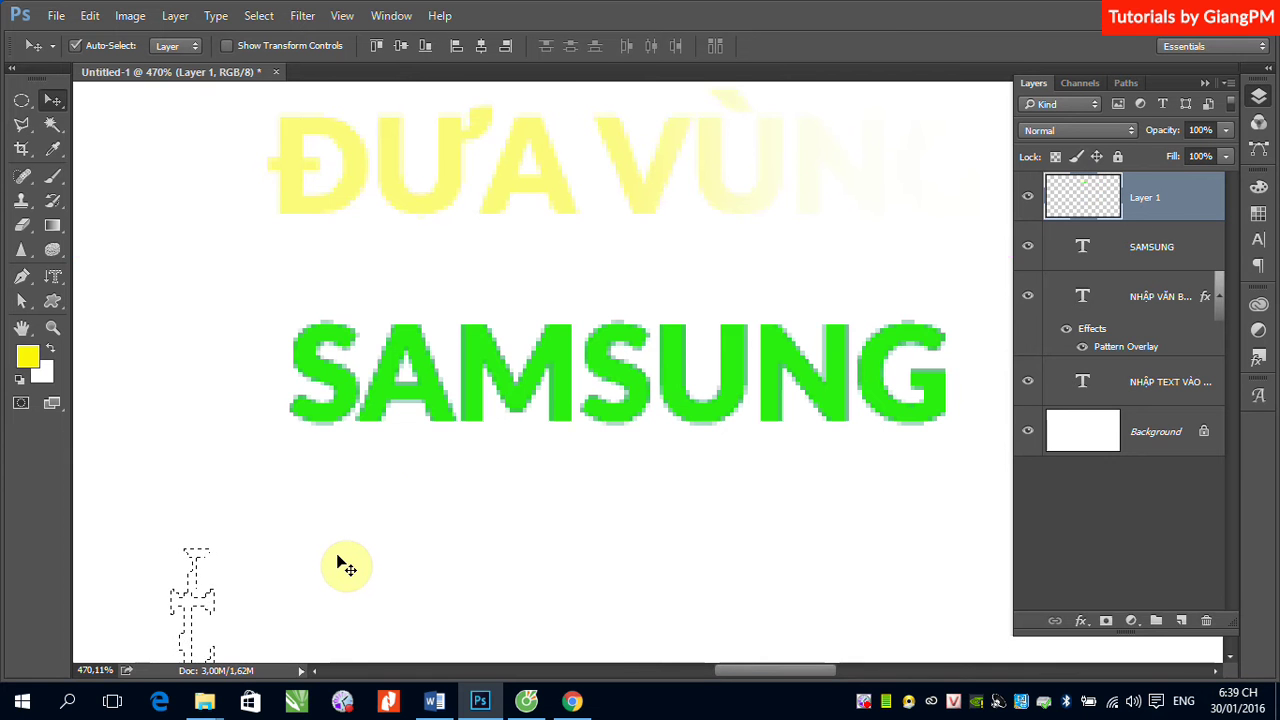
key(ctrl+minus)
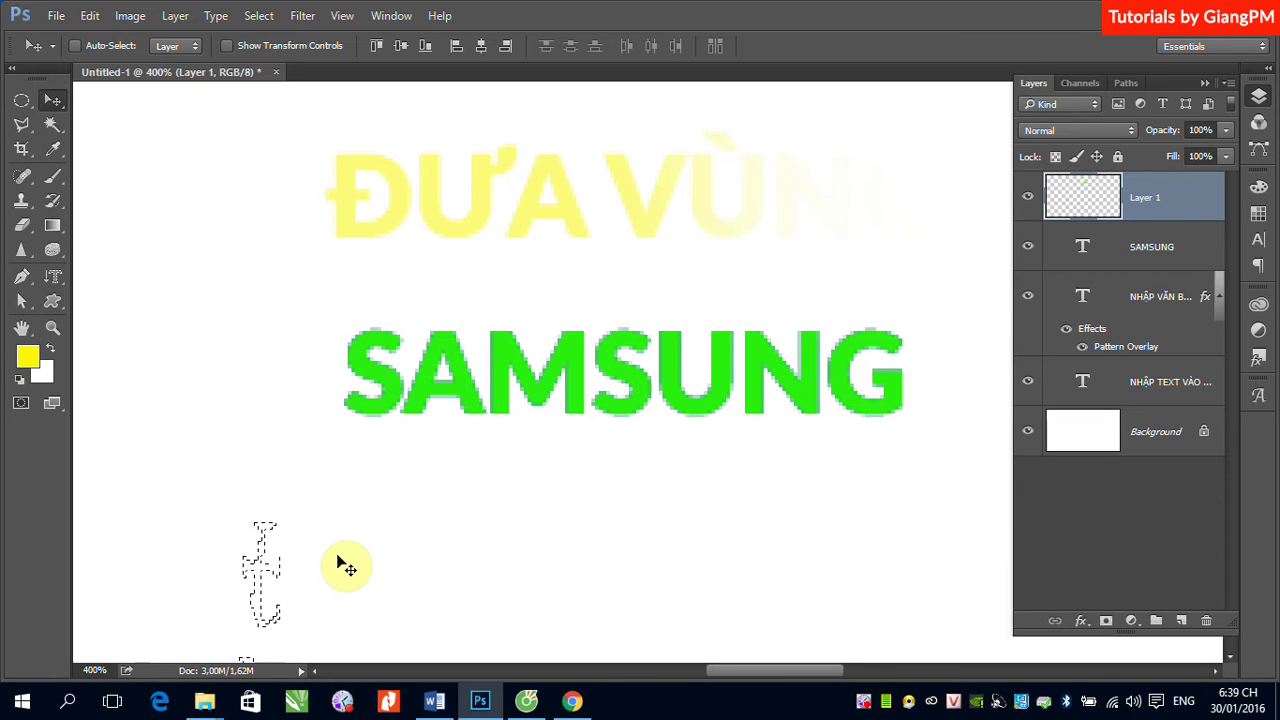
- Zoom out, deselect the letters, and move the green SAMSUNG and yellow heading up-left
key(ctrl+minus)
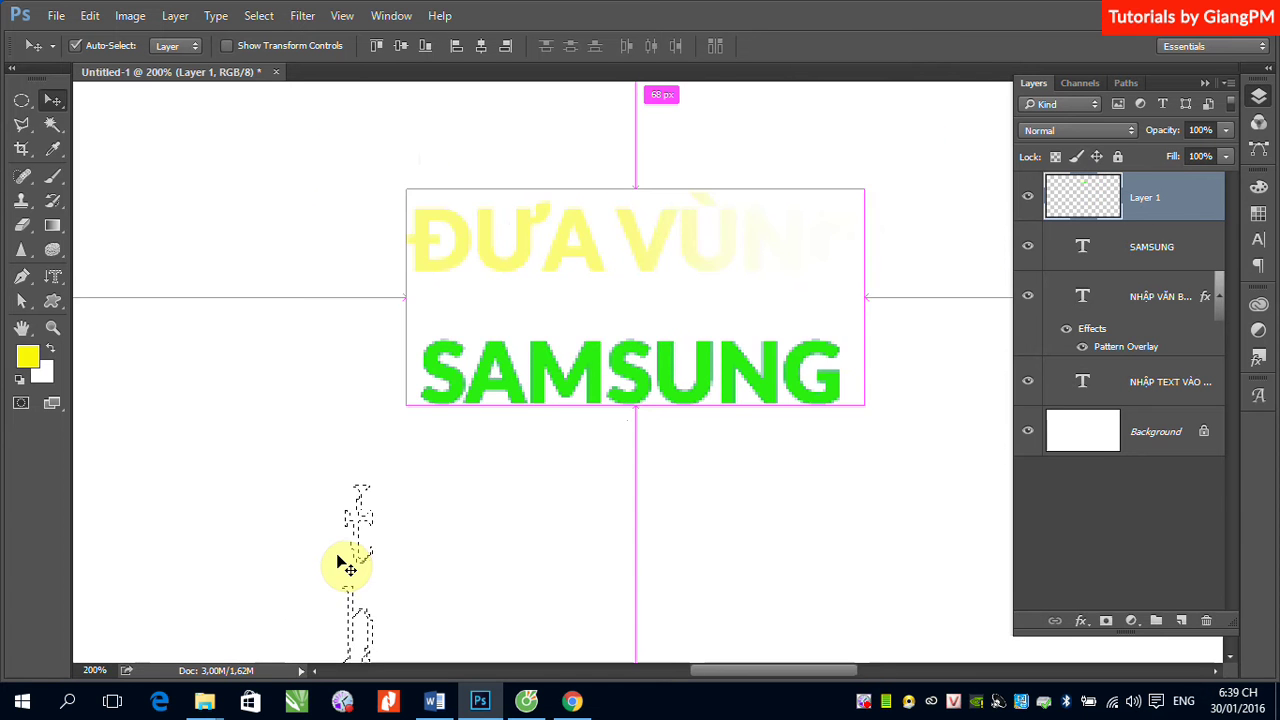
key(ctrl+minus)
key(ctrl+d)
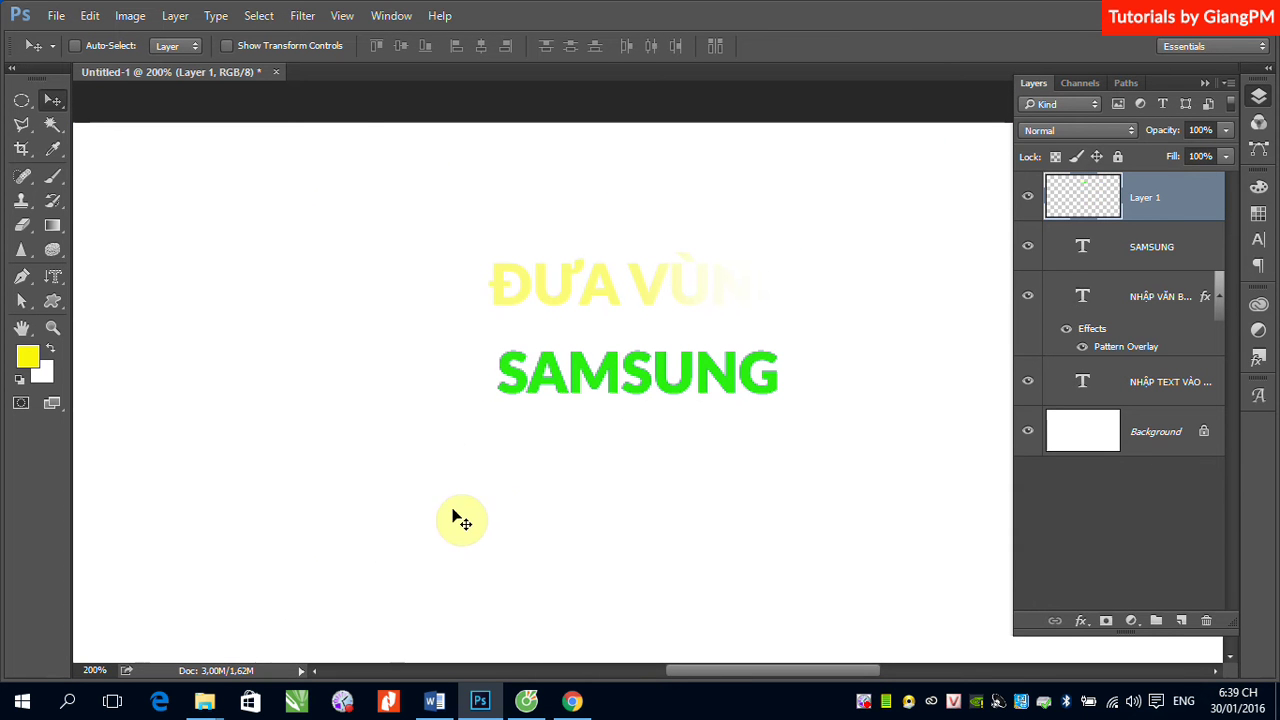
drag(563, 380, 446, 260)
- Select the blue SAMSUNG text layer with the Horizontal Type Tool
right_click(566, 383)
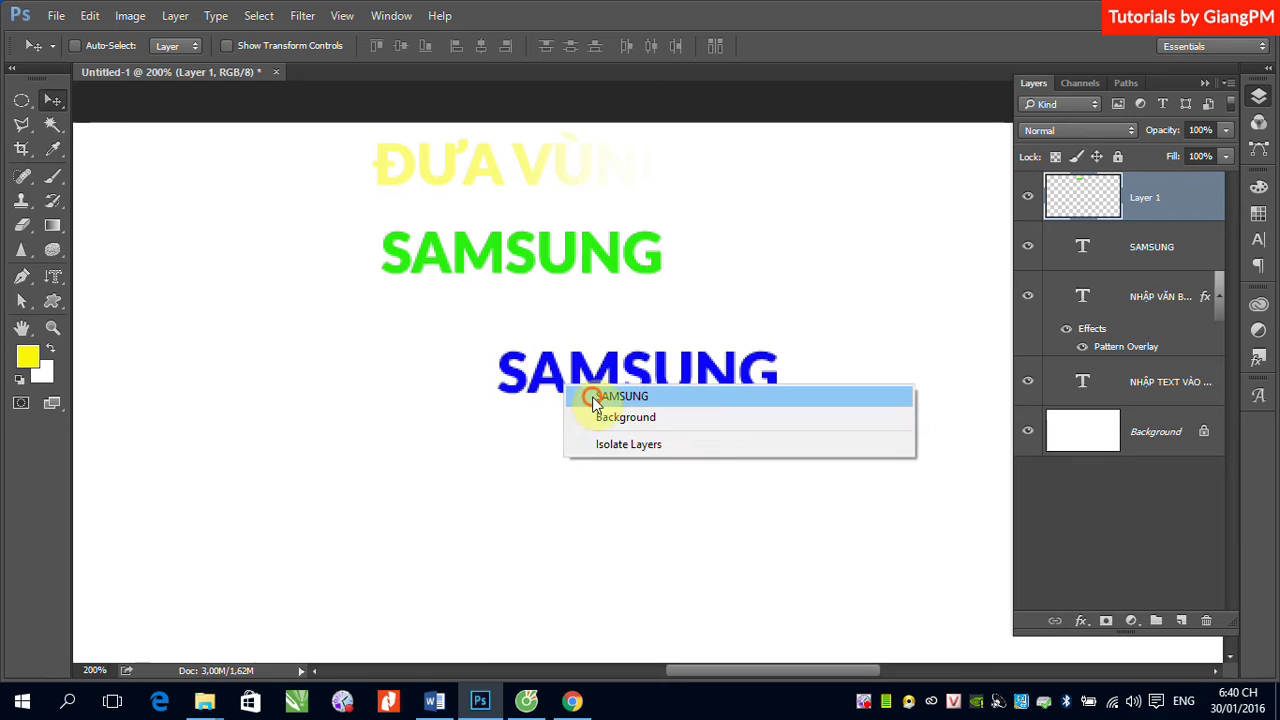
click(600, 395)
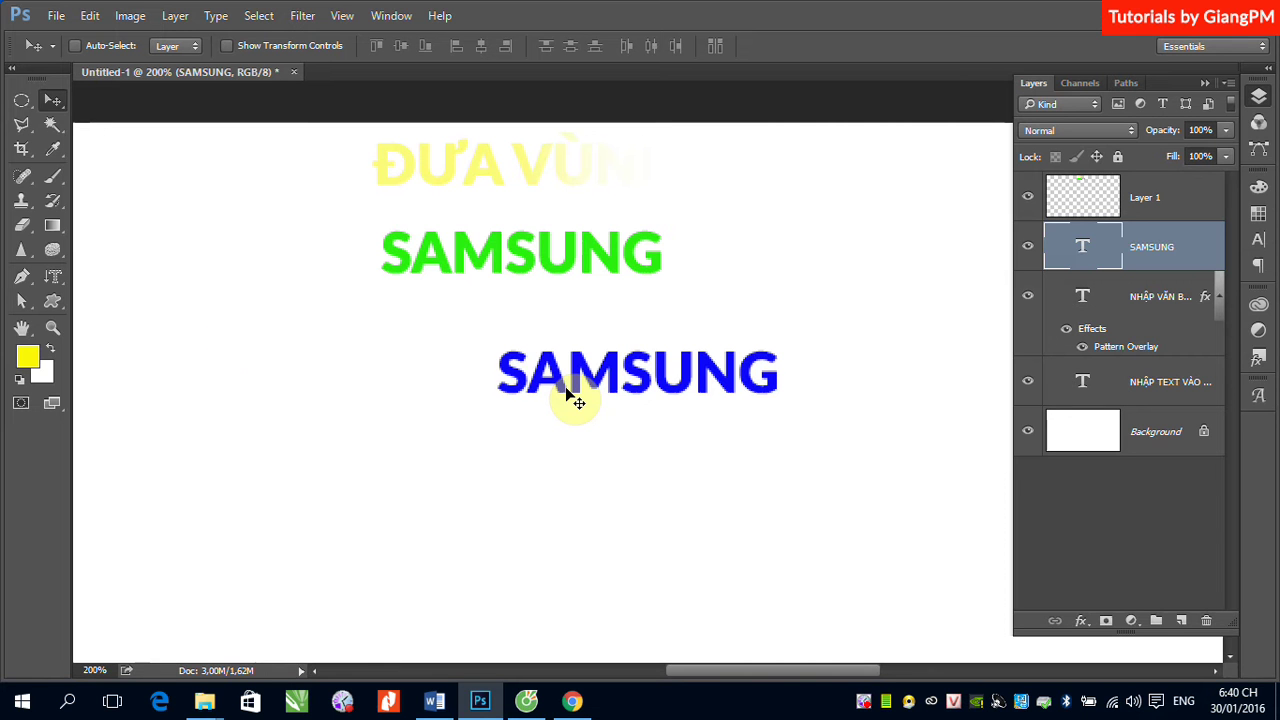
click(53, 277)
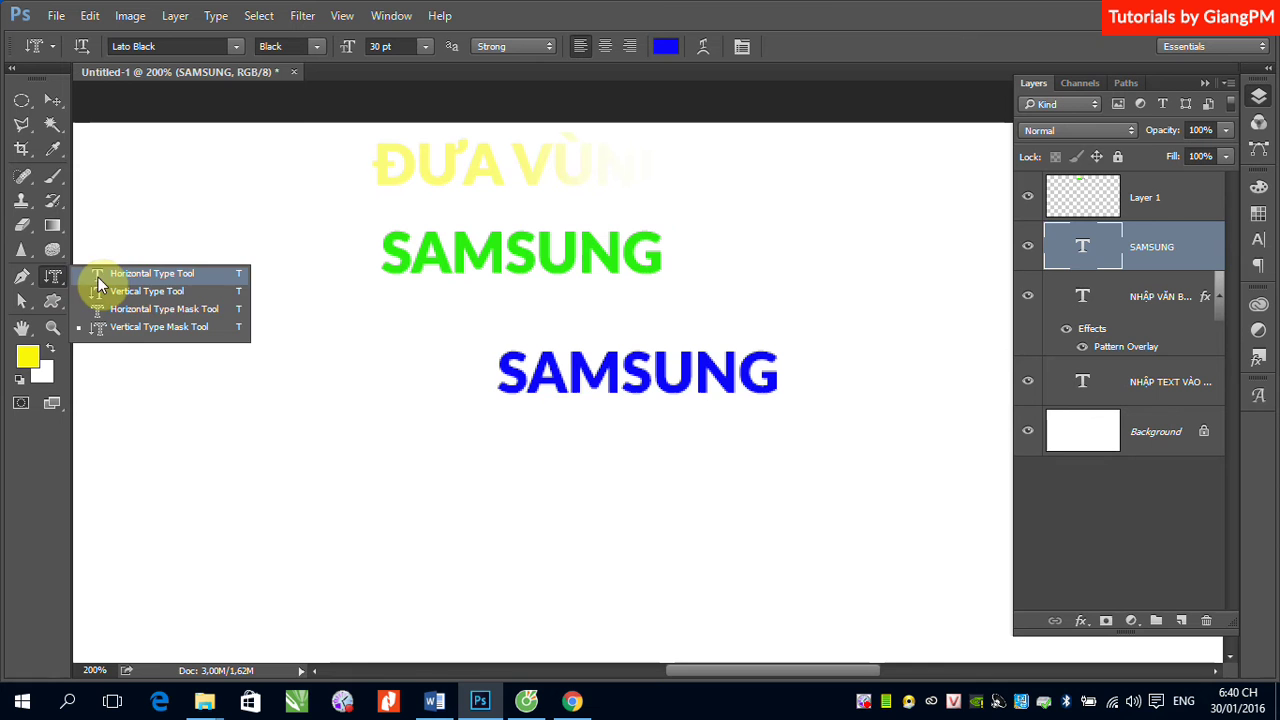
click(98, 278)
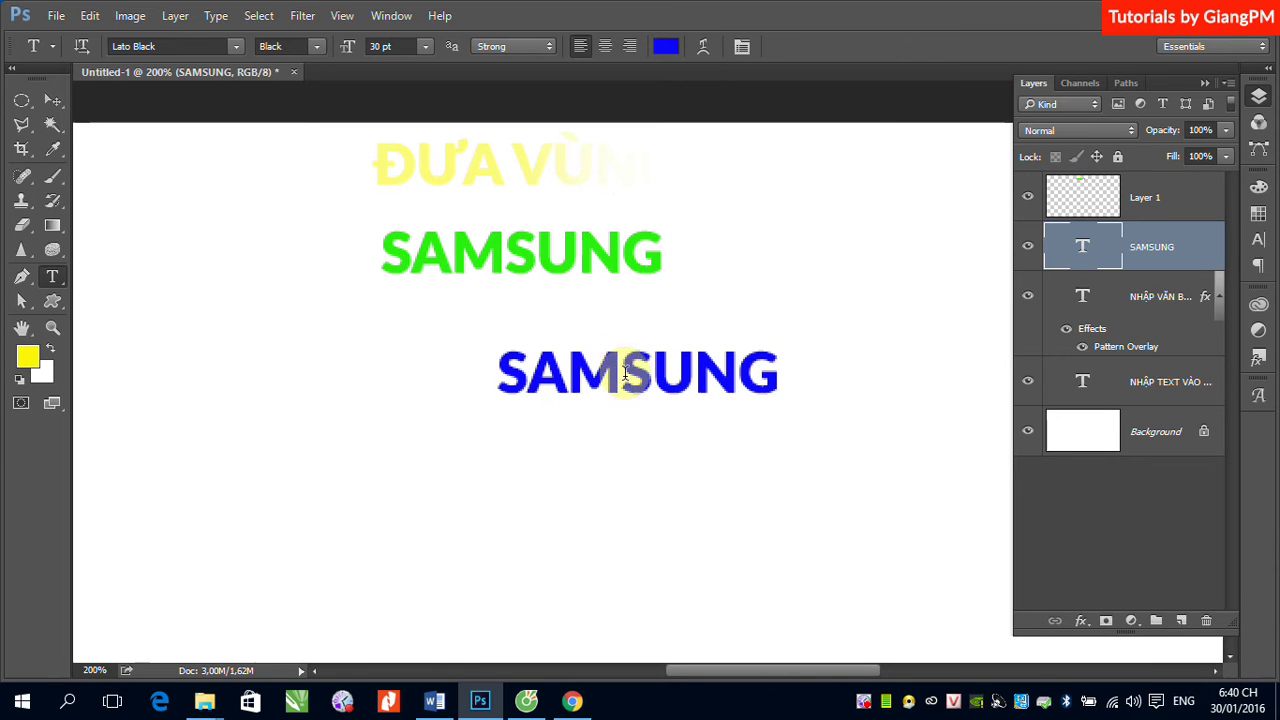
- Apply the Arc warp to blue SAMSUNG, trying Vertical before returning to Horizontal
click(705, 47)
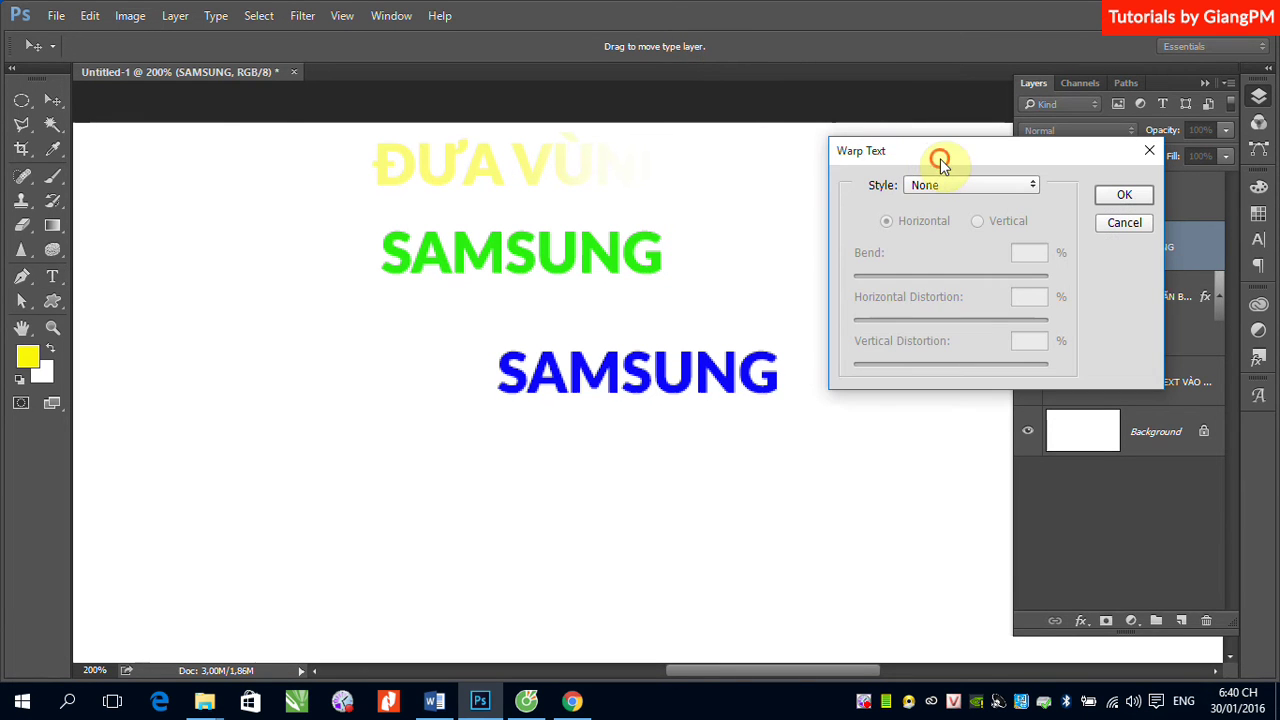
drag(943, 160, 915, 154)
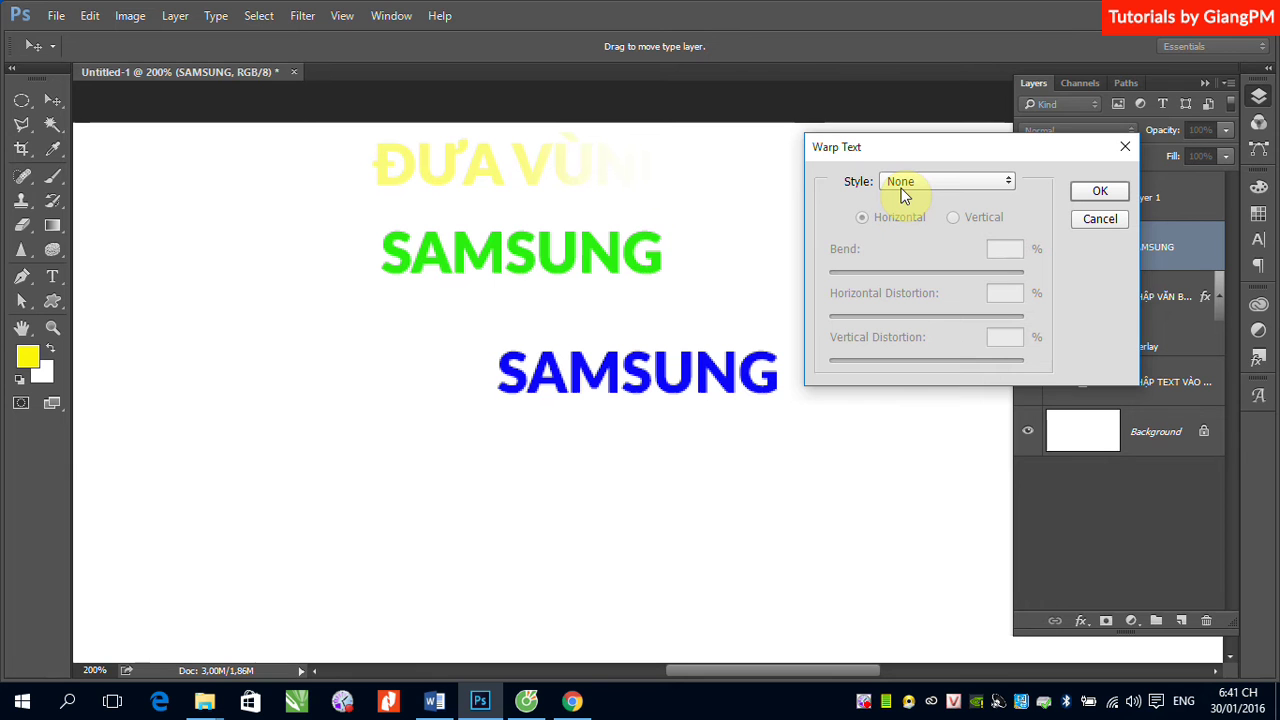
click(1009, 185)
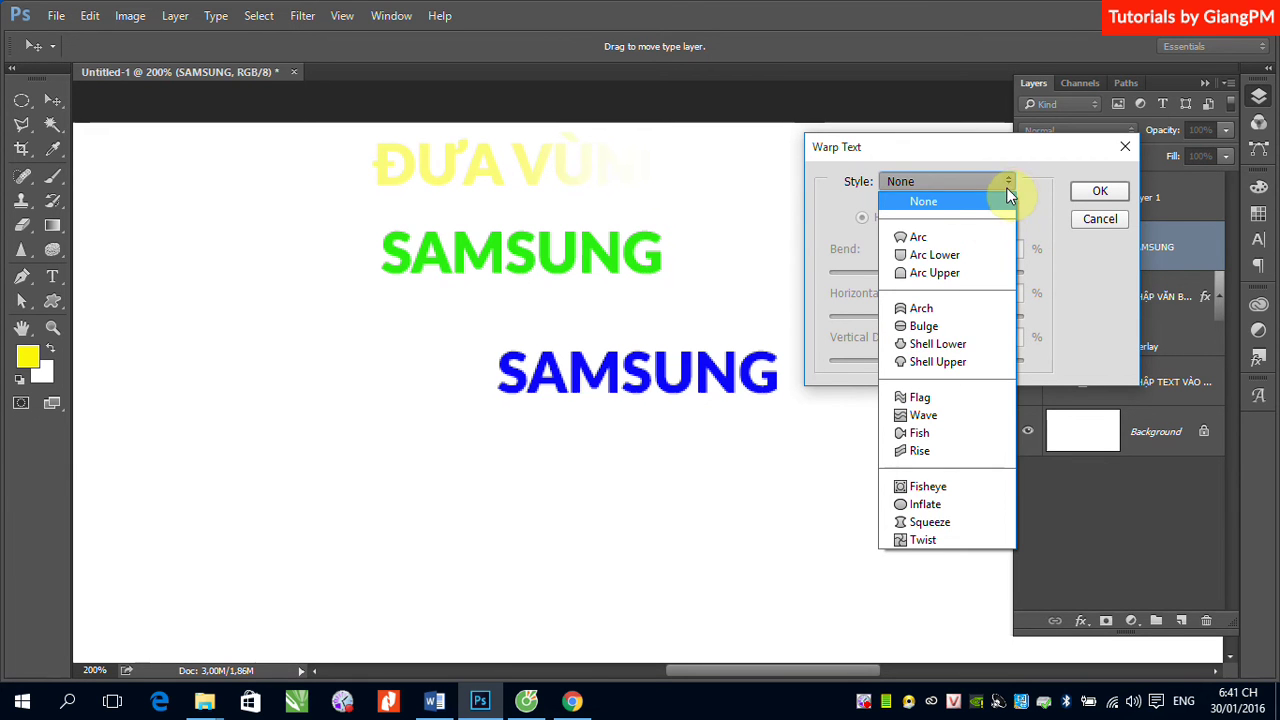
click(954, 240)
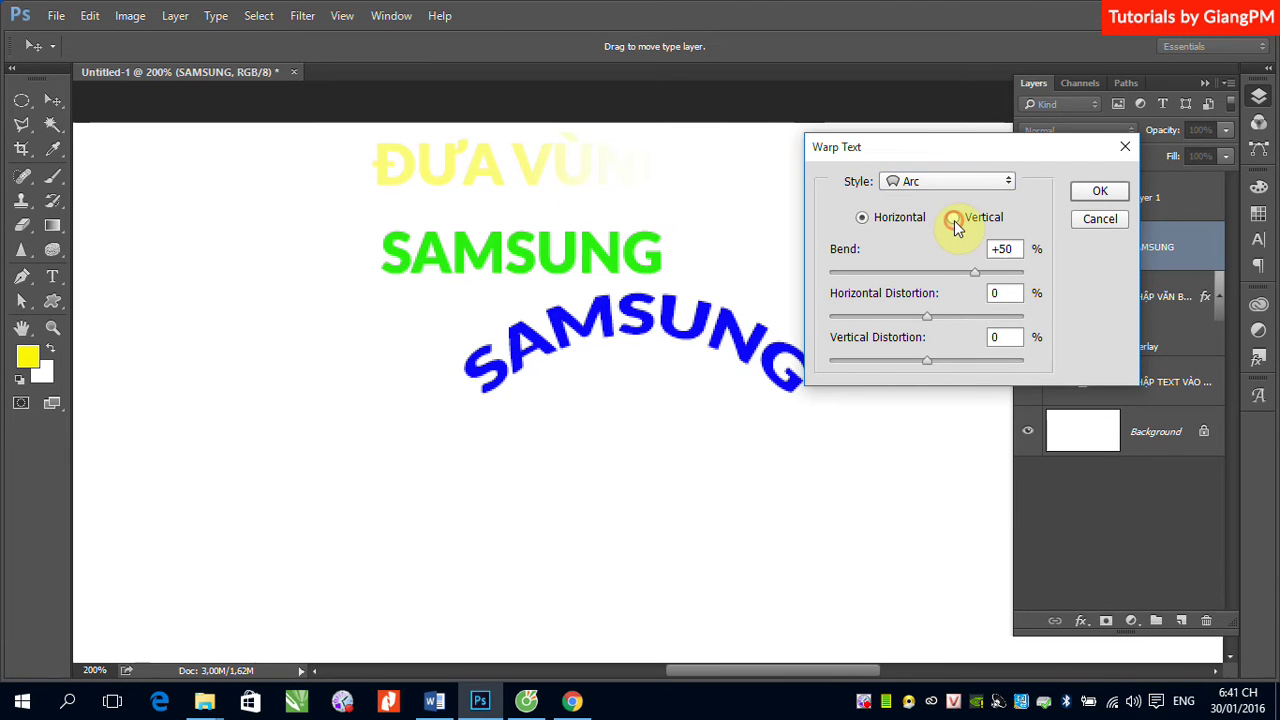
click(953, 218)
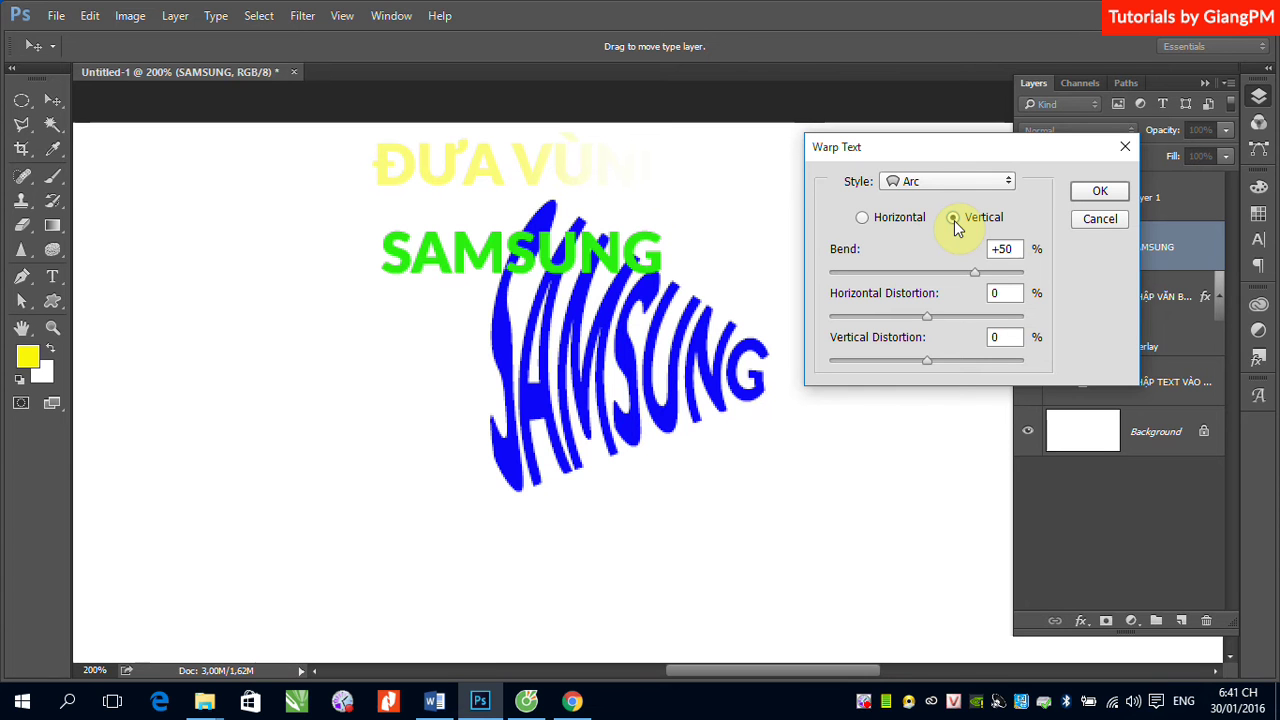
click(864, 218)
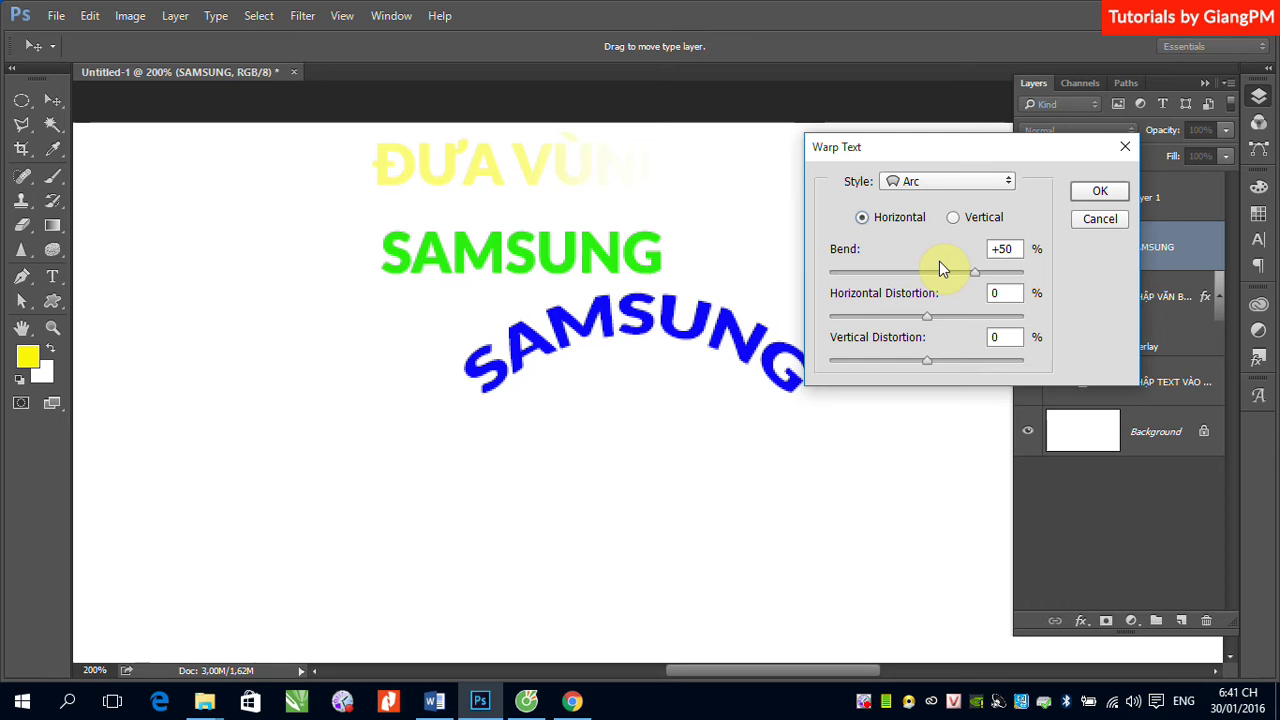
- Experiment with the Arc bend amount, then reset Bend to 0
drag(973, 274, 875, 273)
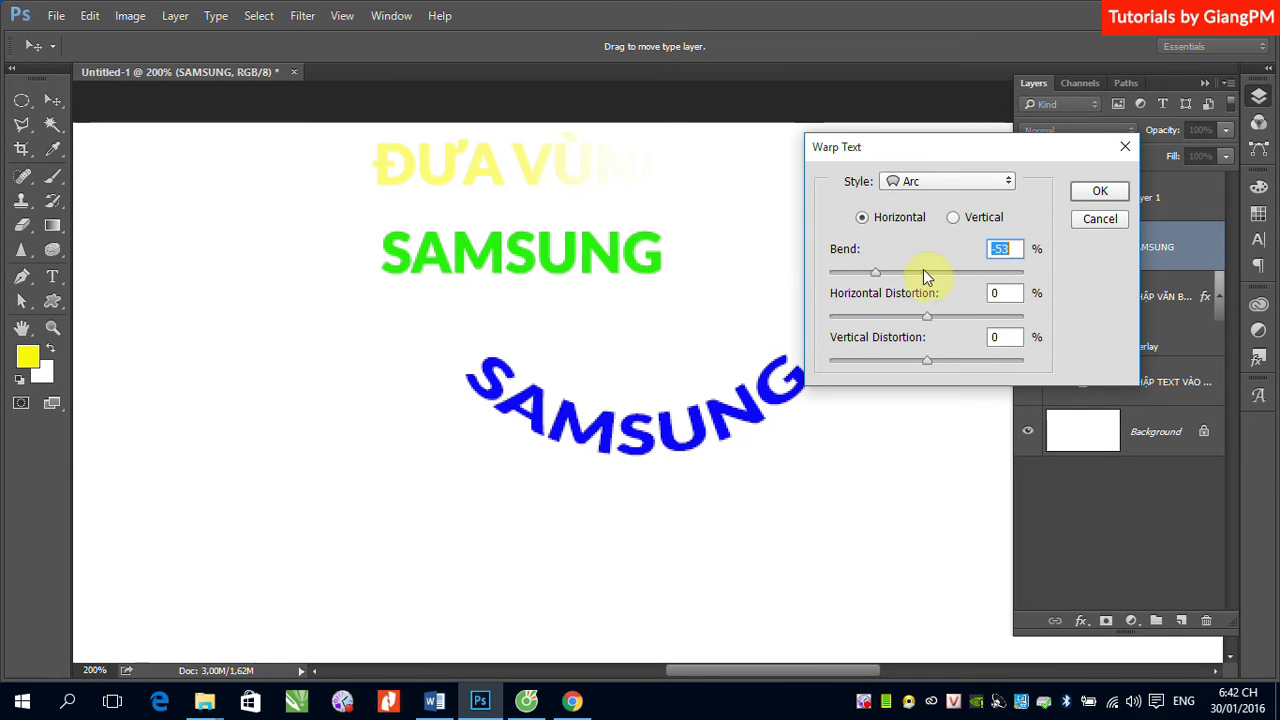
click(876, 273)
drag(876, 273, 1020, 272)
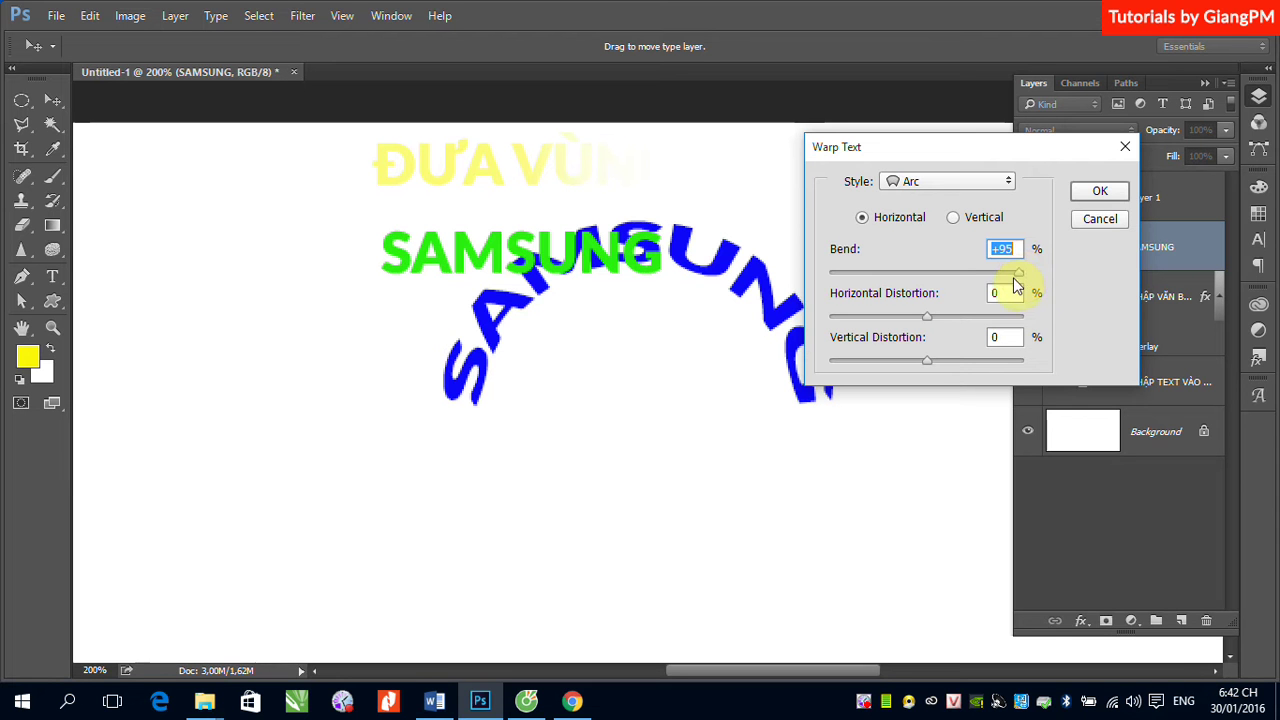
drag(1020, 276, 924, 274)
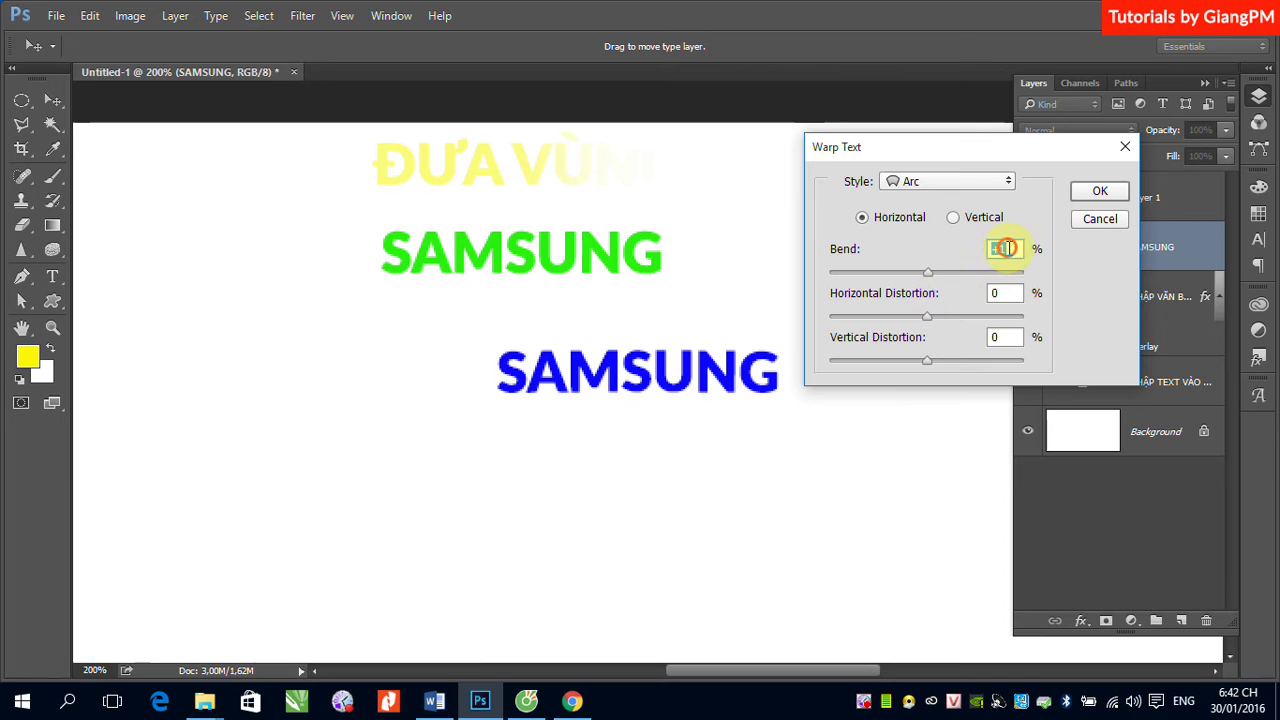
scroll(1005, 249, up, 3)
text(0)
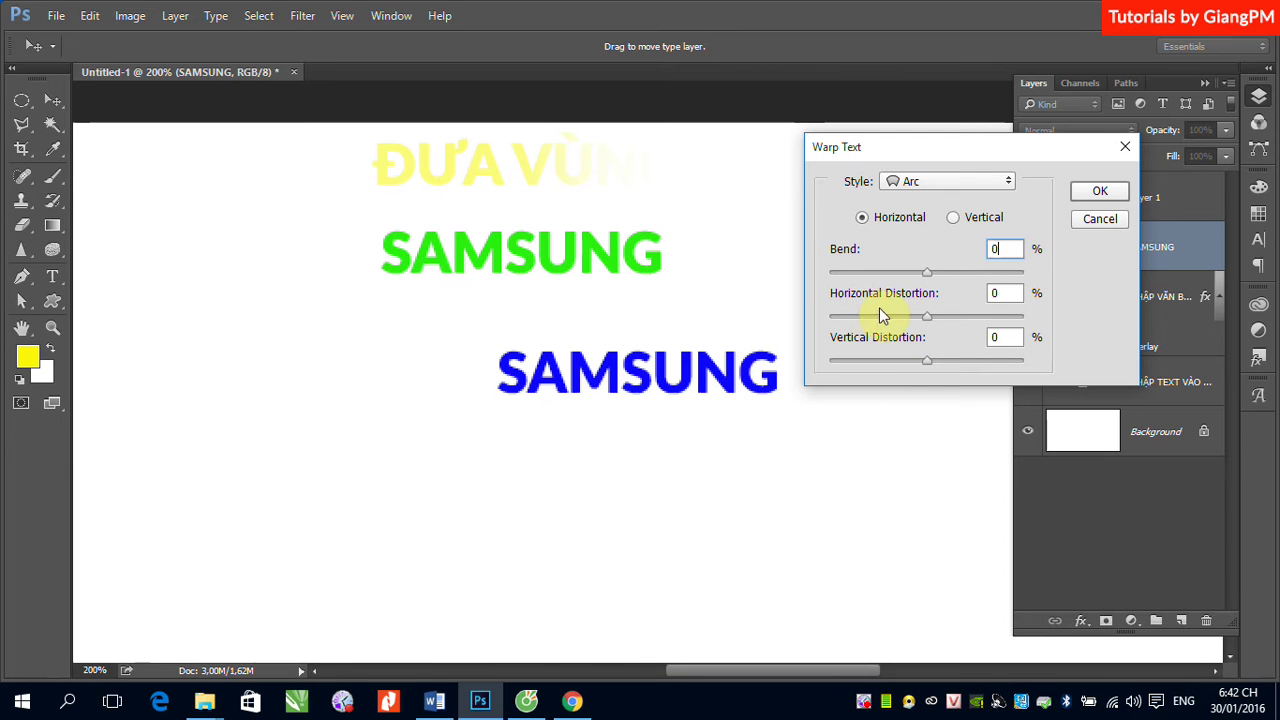
- Try various distortions, ending at Bend -44, Horizontal +54 and Vertical +61
click(925, 316)
drag(925, 316, 855, 316)
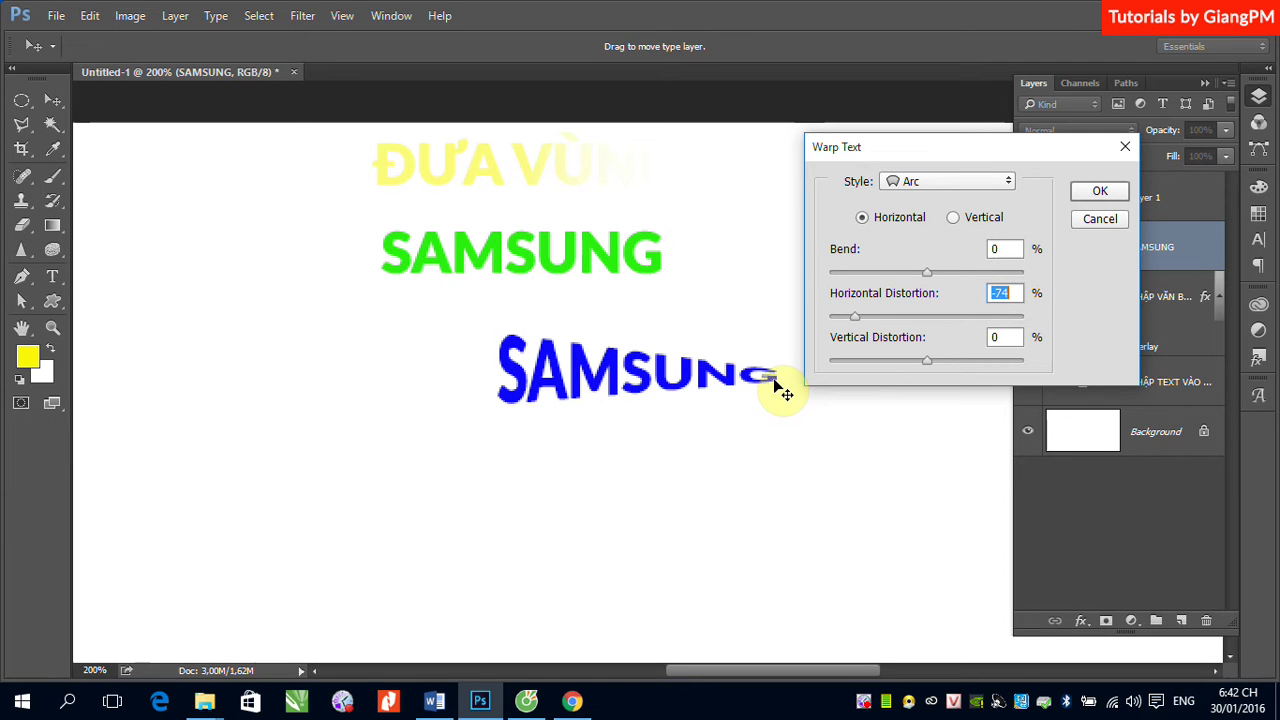
drag(855, 318, 829, 317)
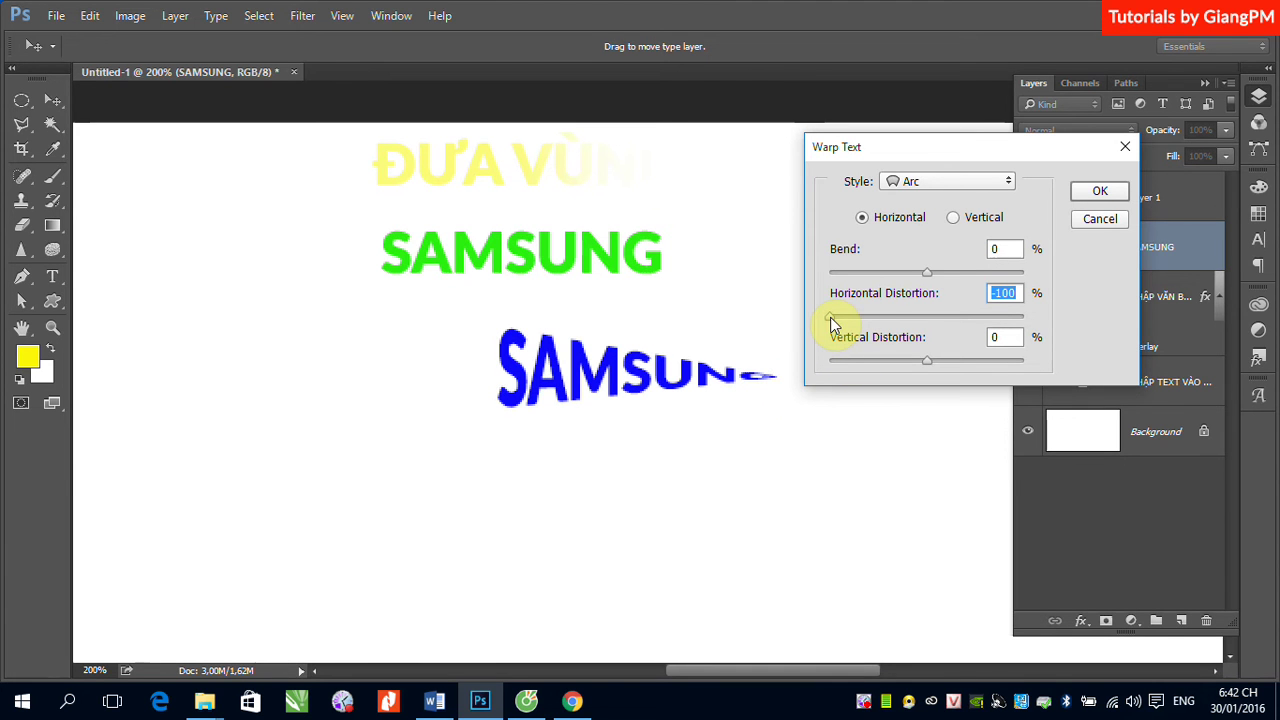
drag(833, 320, 981, 316)
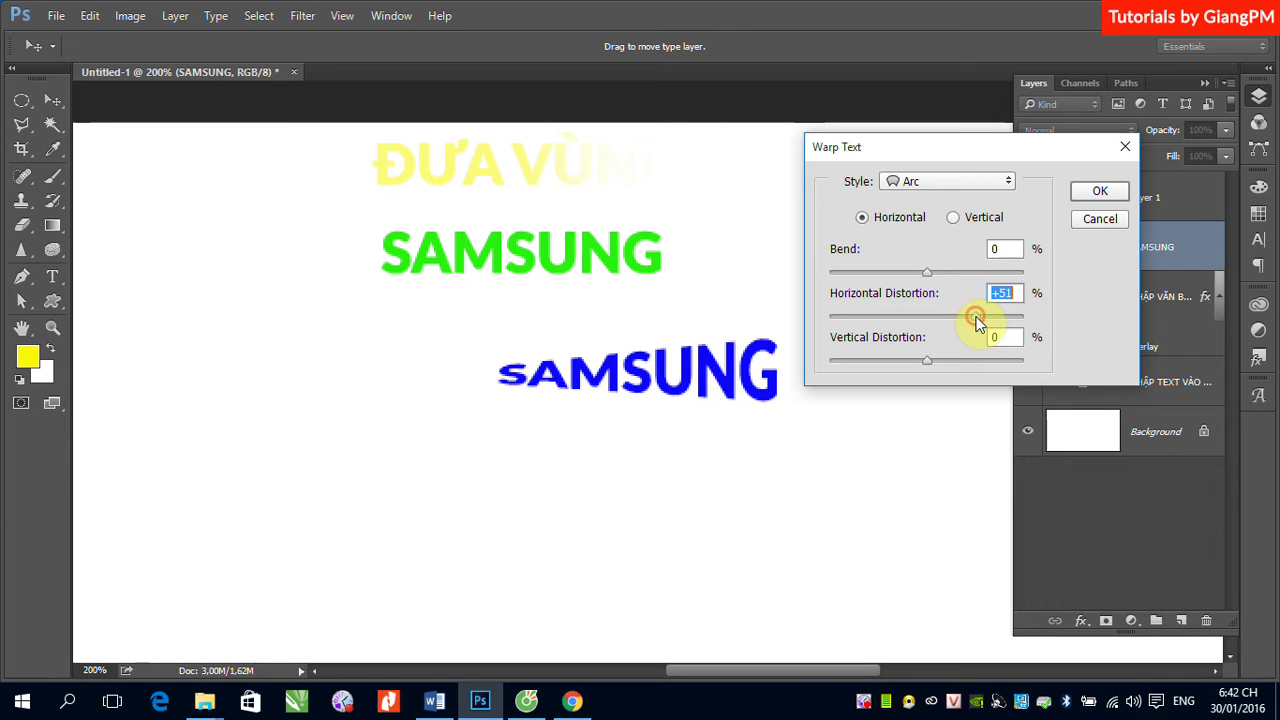
drag(975, 317, 926, 322)
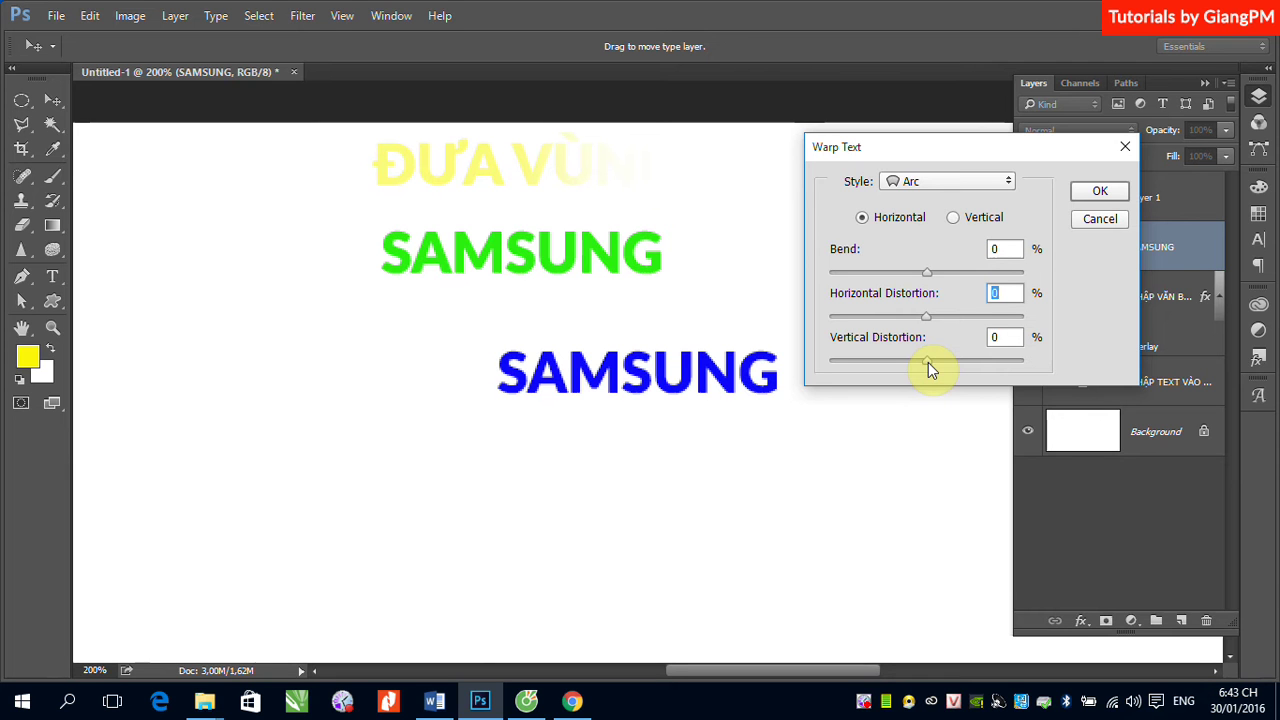
drag(928, 364, 868, 367)
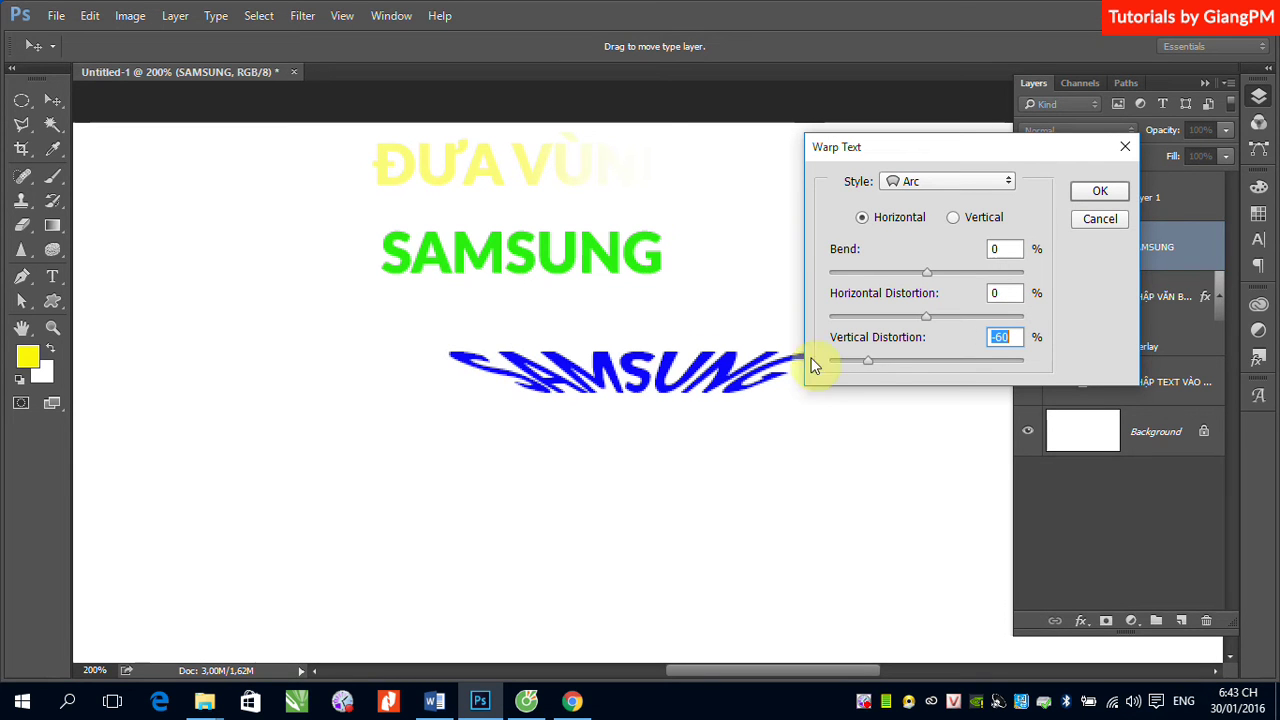
drag(869, 360, 986, 366)
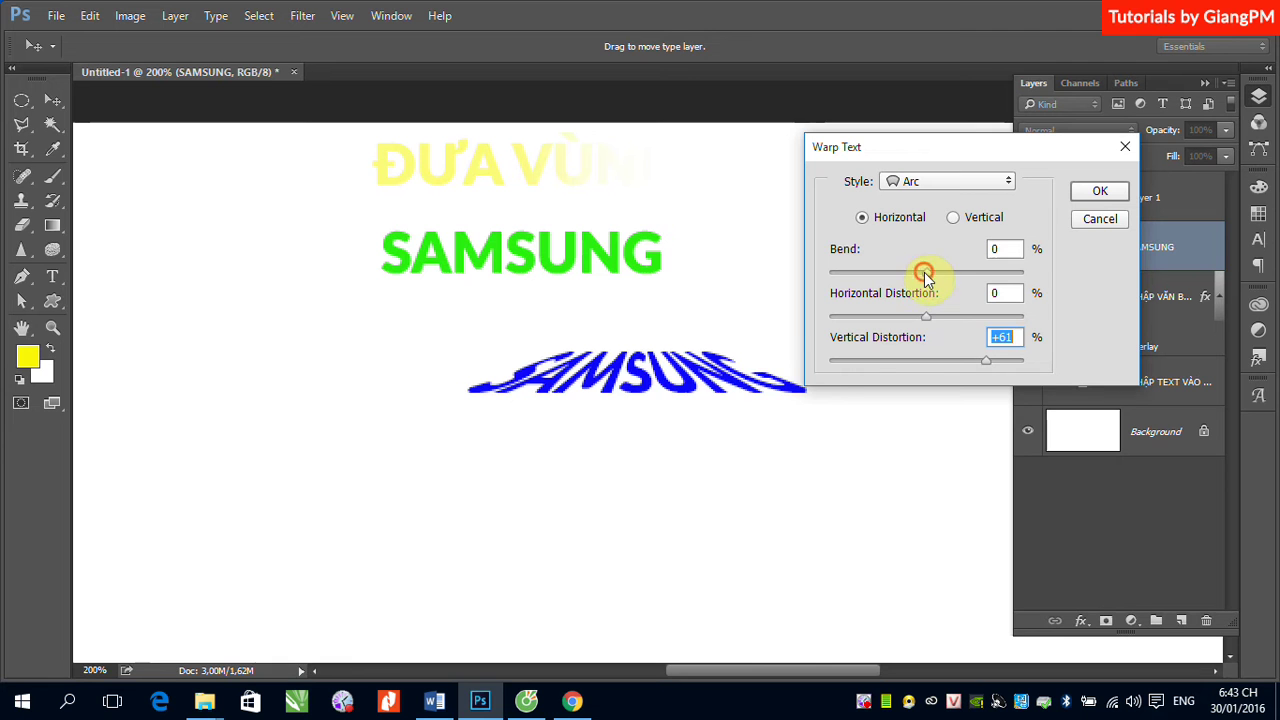
drag(925, 272, 884, 272)
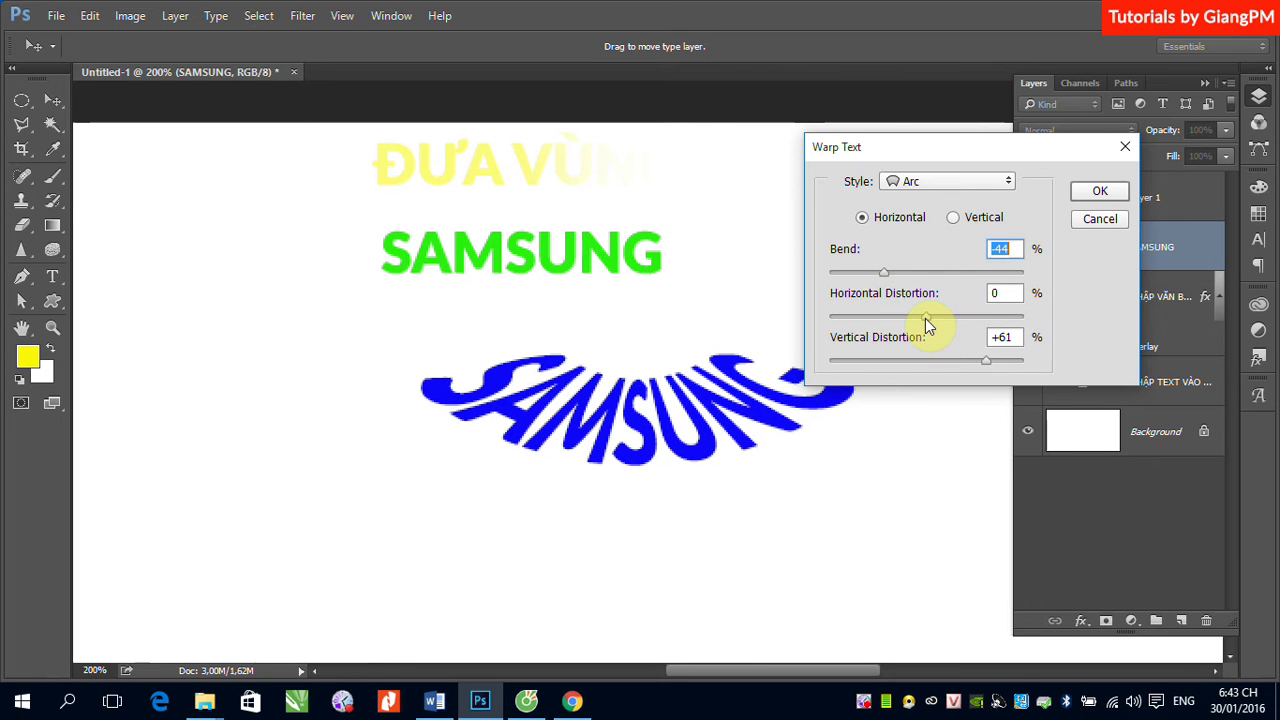
drag(925, 318, 978, 315)
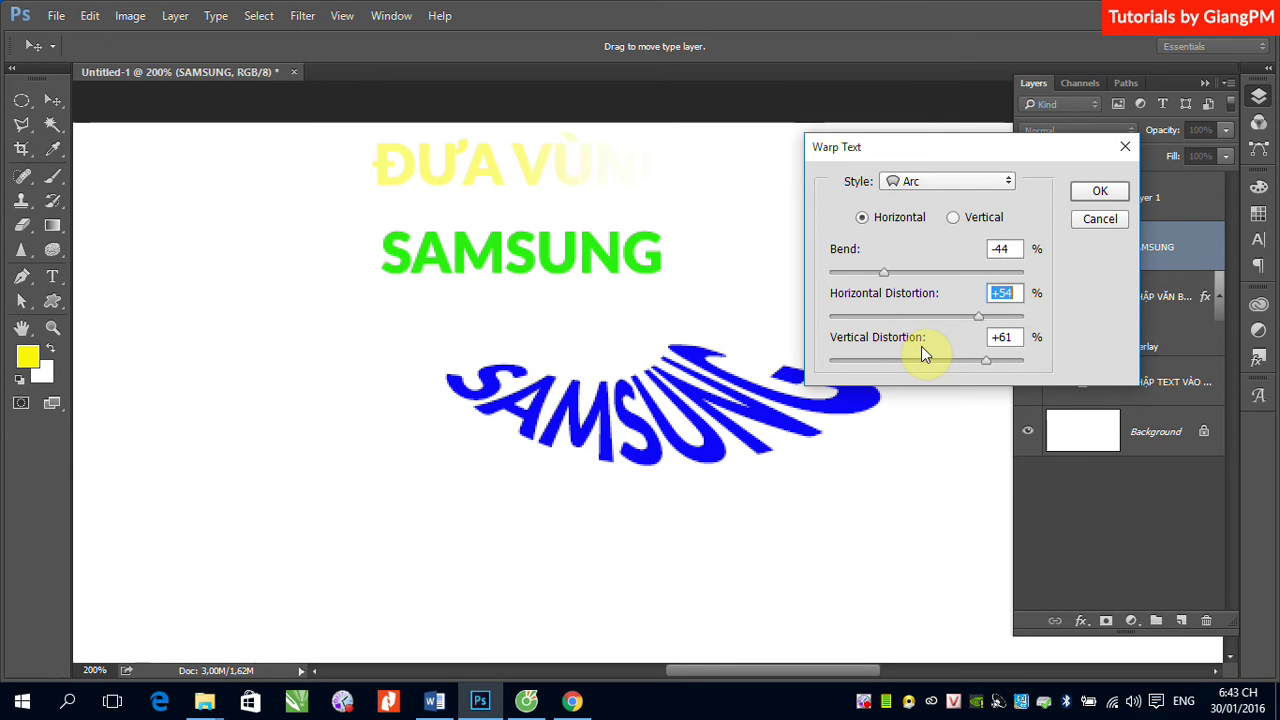
- Switch to Arc Lower, zero both distortions, and set Bend to +54
click(1009, 180)
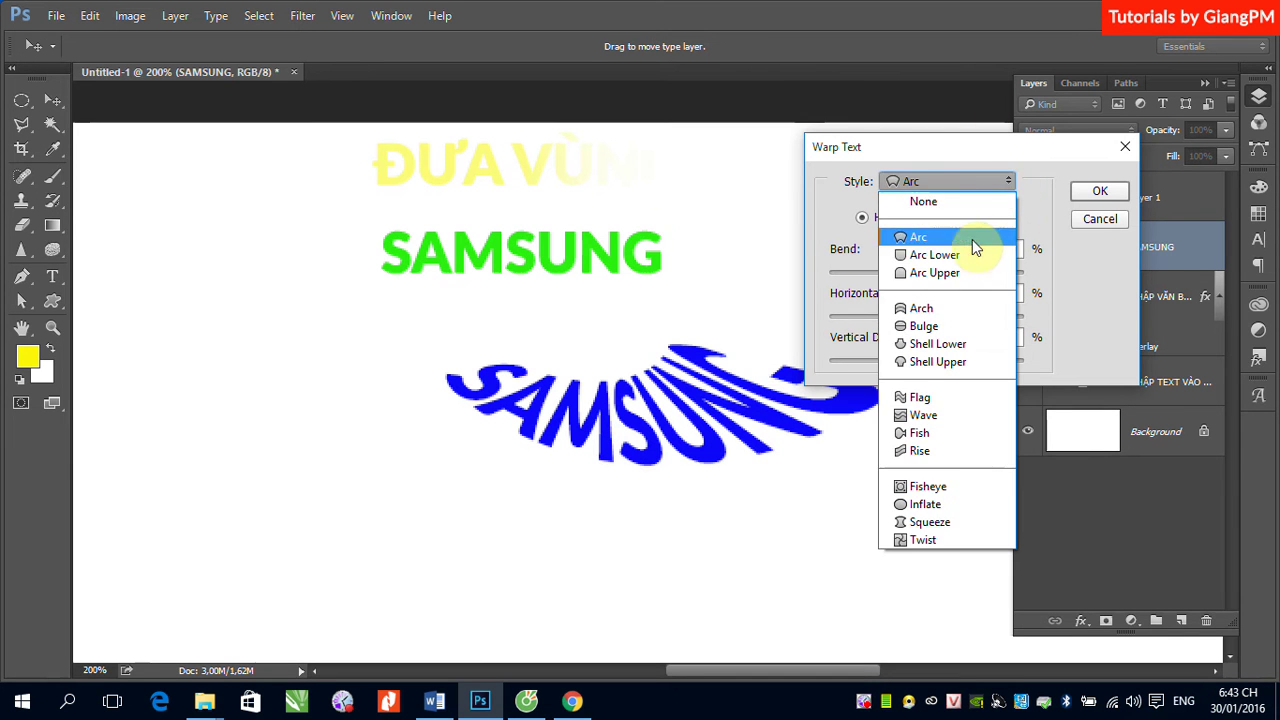
click(952, 256)
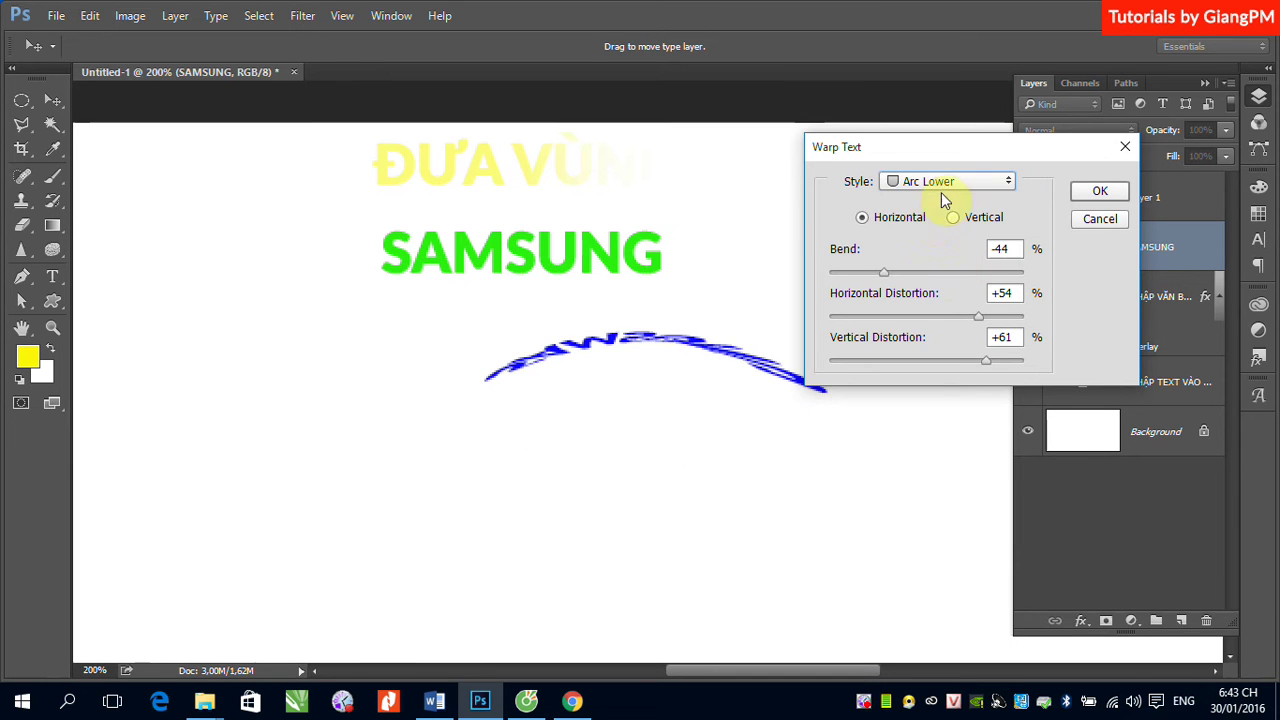
double_click(1001, 292)
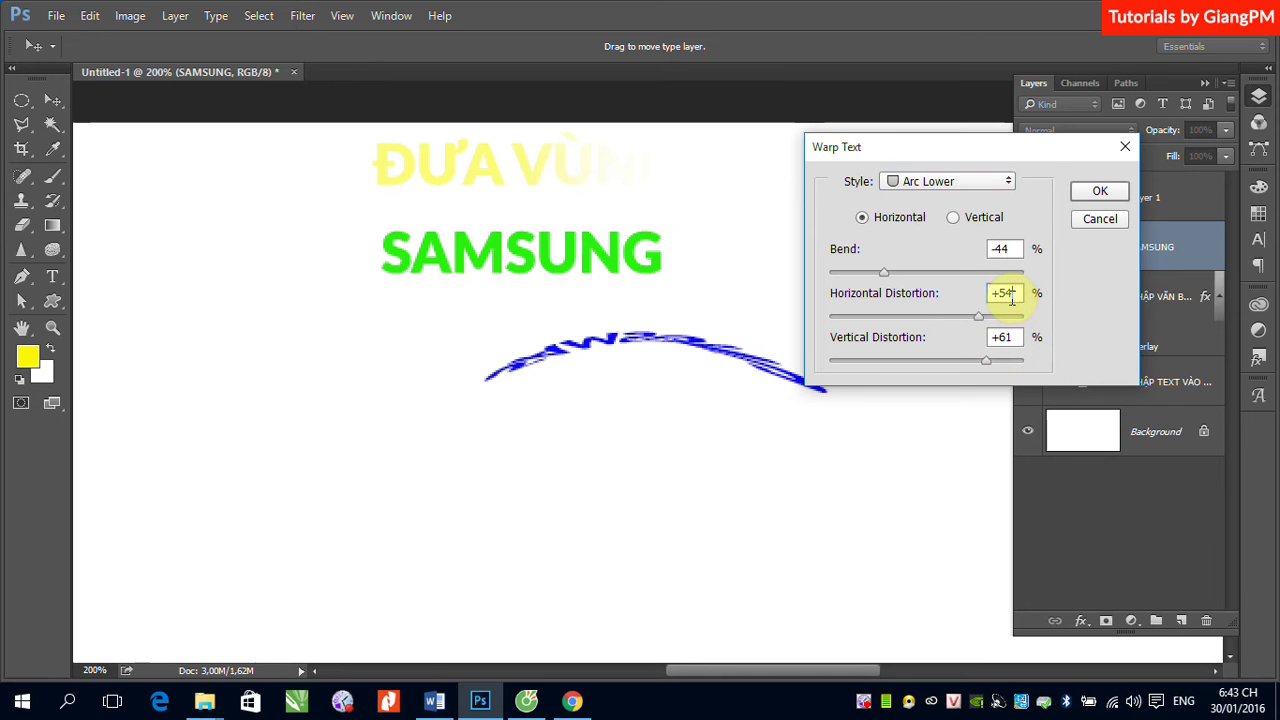
text(0)
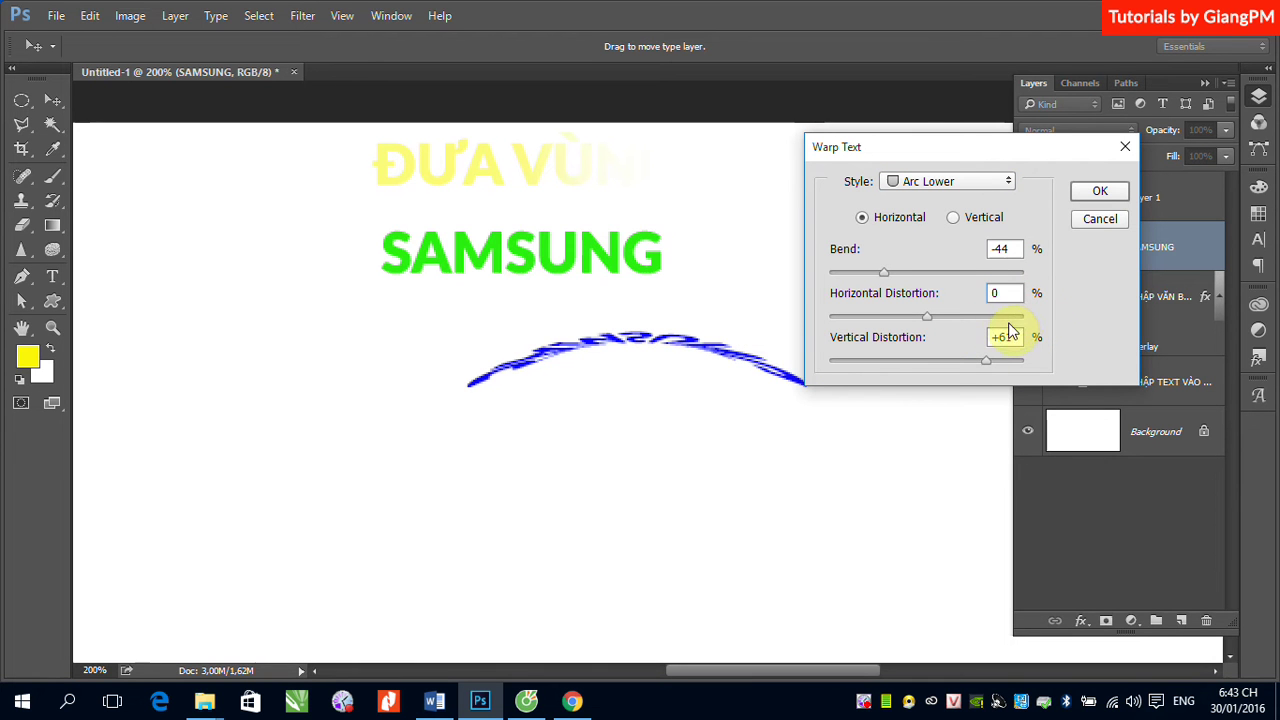
double_click(1003, 336)
text(0)
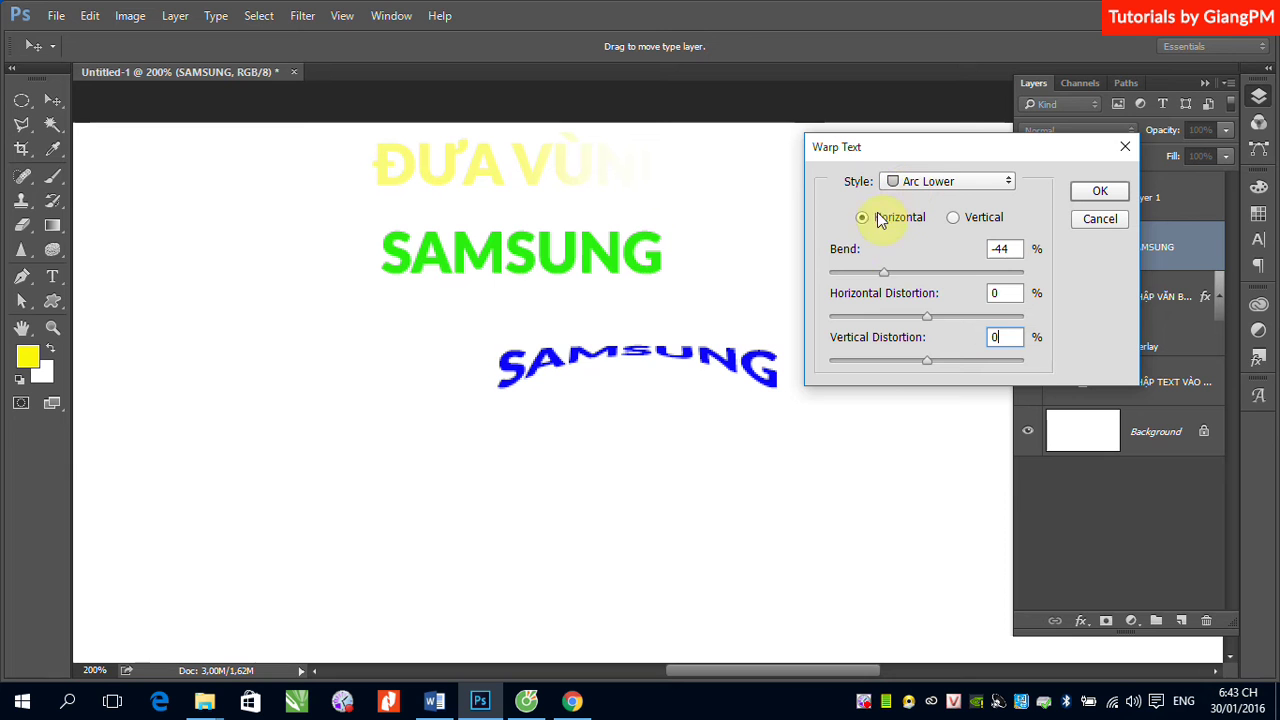
drag(883, 273, 867, 277)
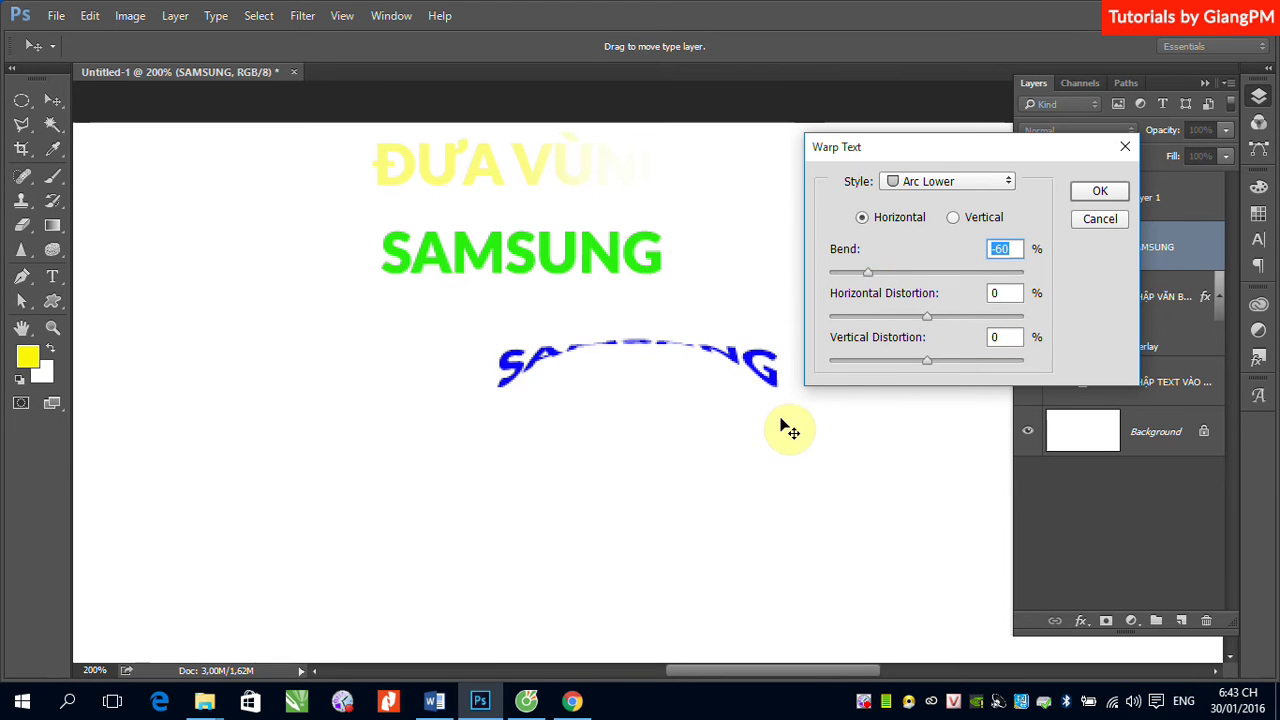
drag(870, 272, 977, 272)
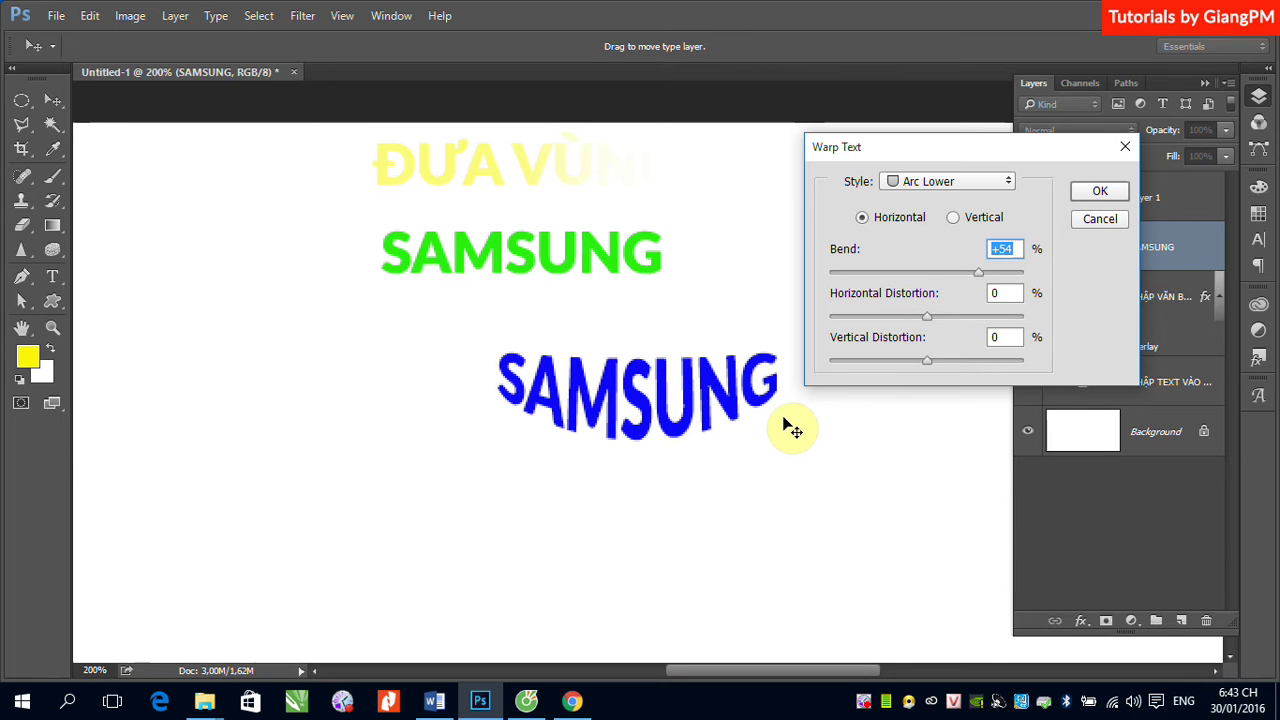
- Try the Arc Upper, Arch and Flag styles, then apply the Wave warp
click(1008, 180)
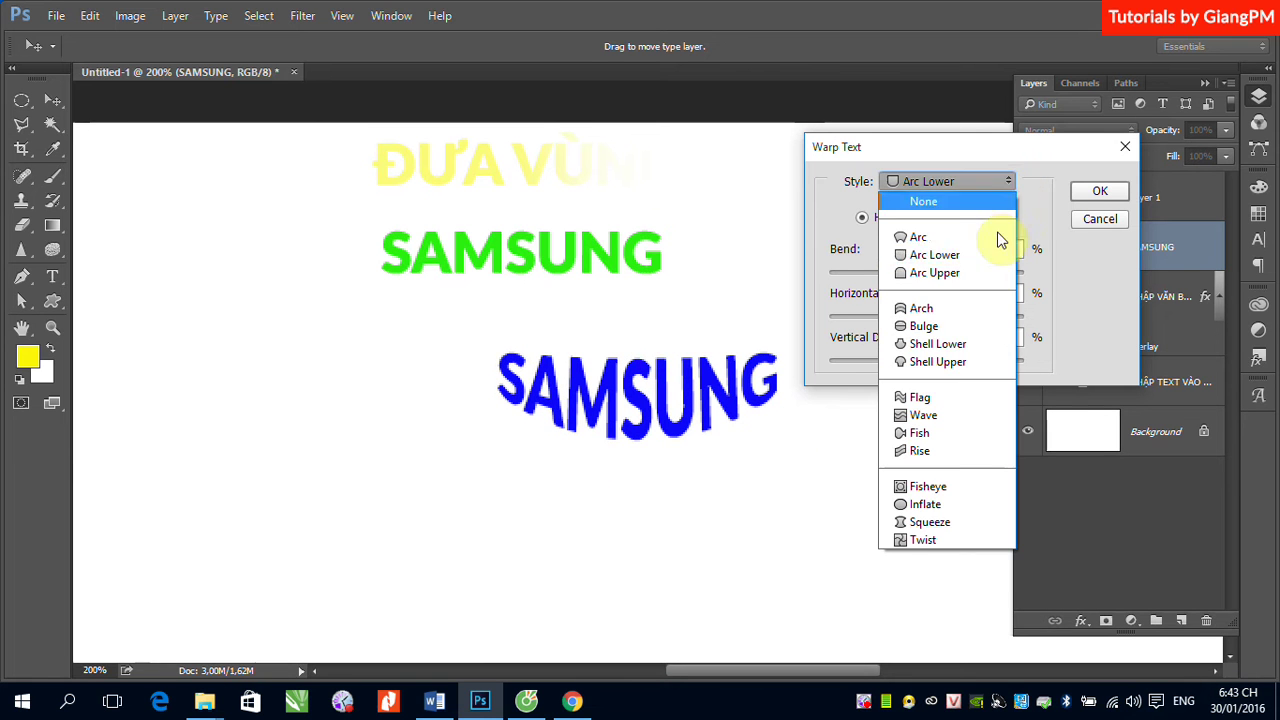
click(977, 279)
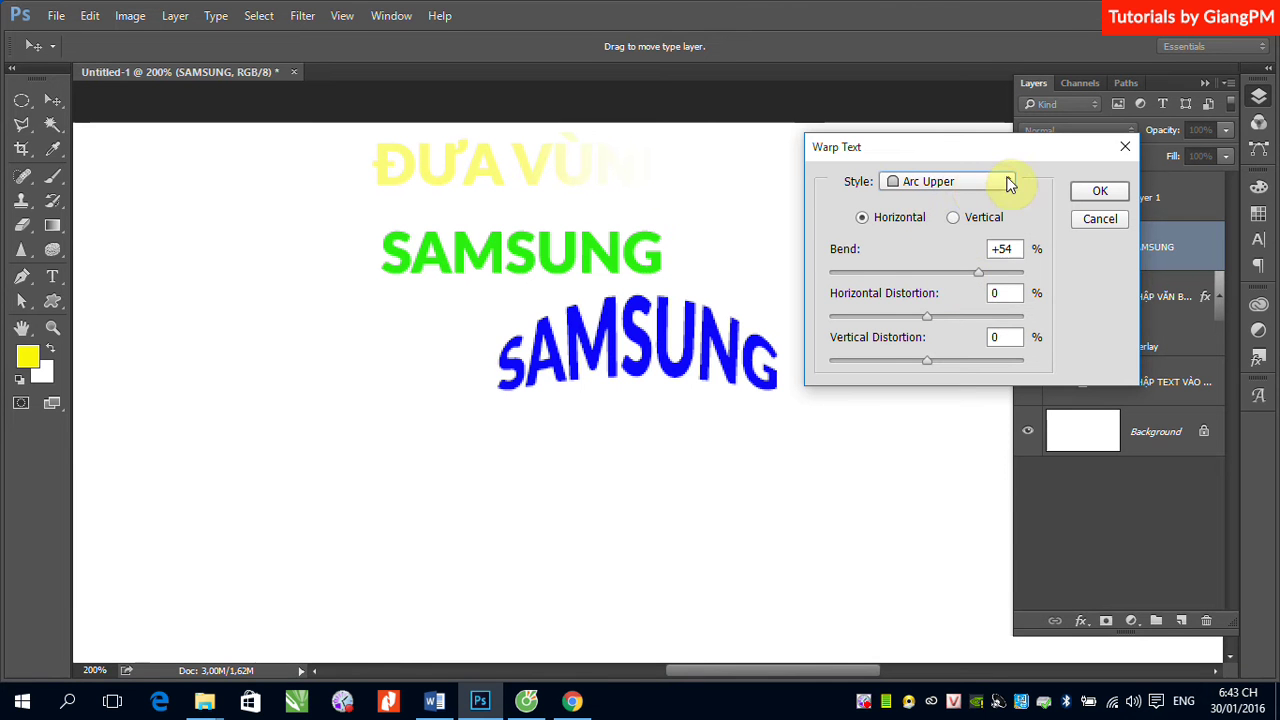
click(1008, 181)
click(948, 312)
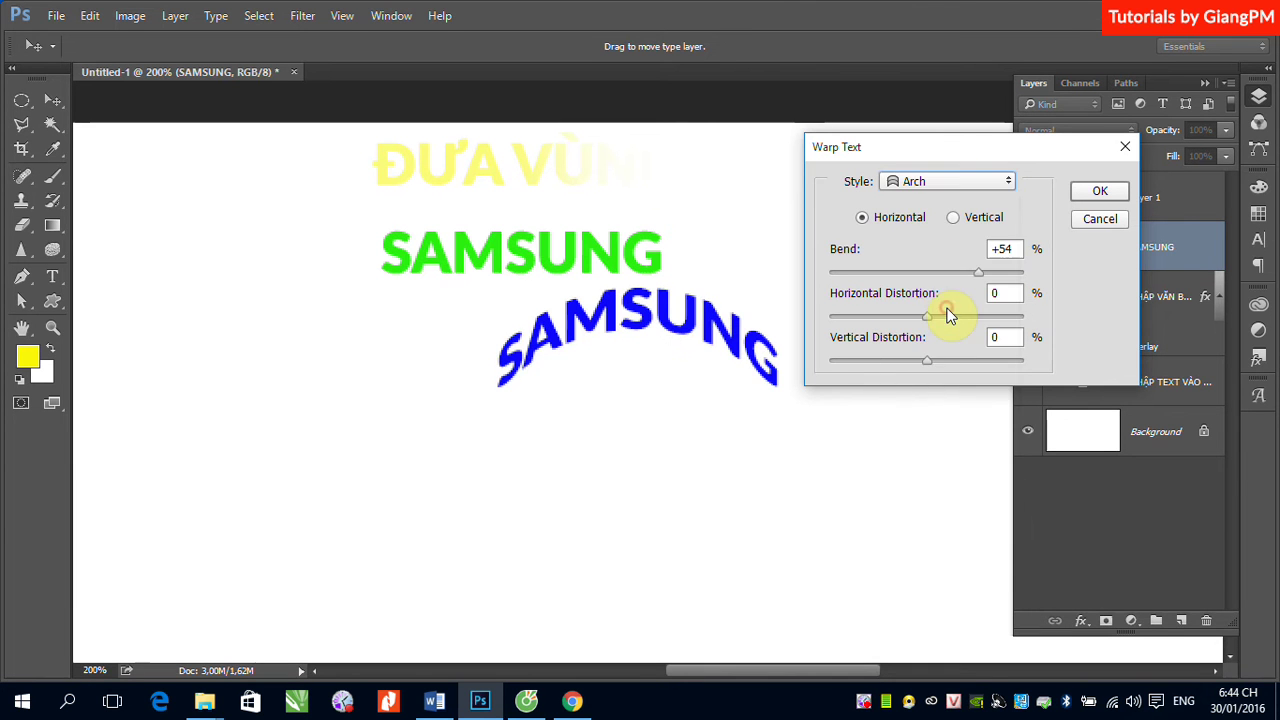
click(1000, 180)
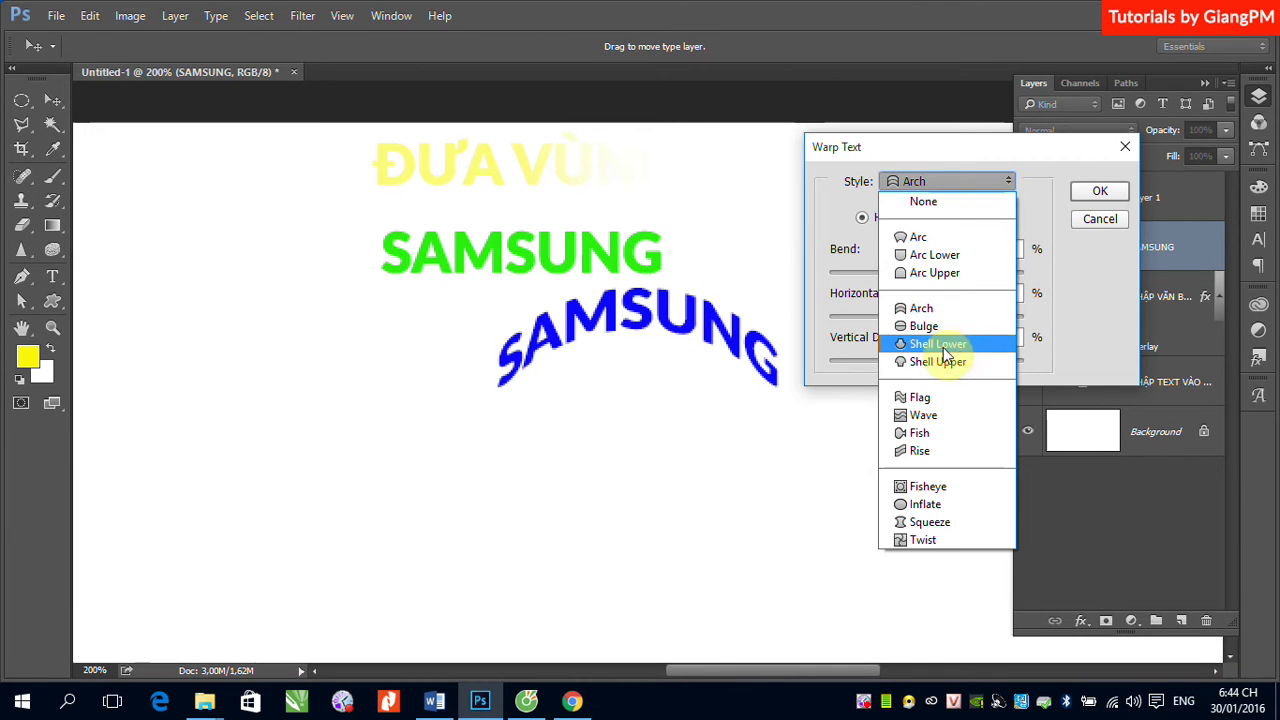
click(920, 398)
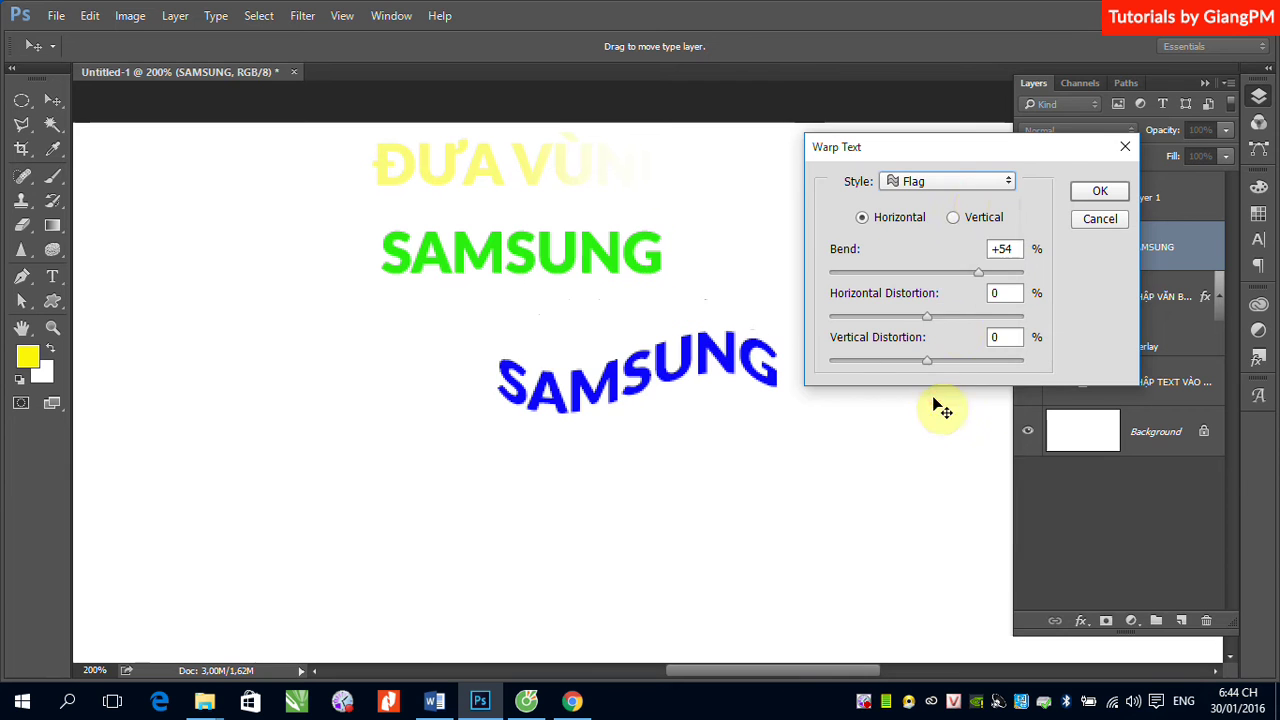
click(1009, 180)
click(951, 420)
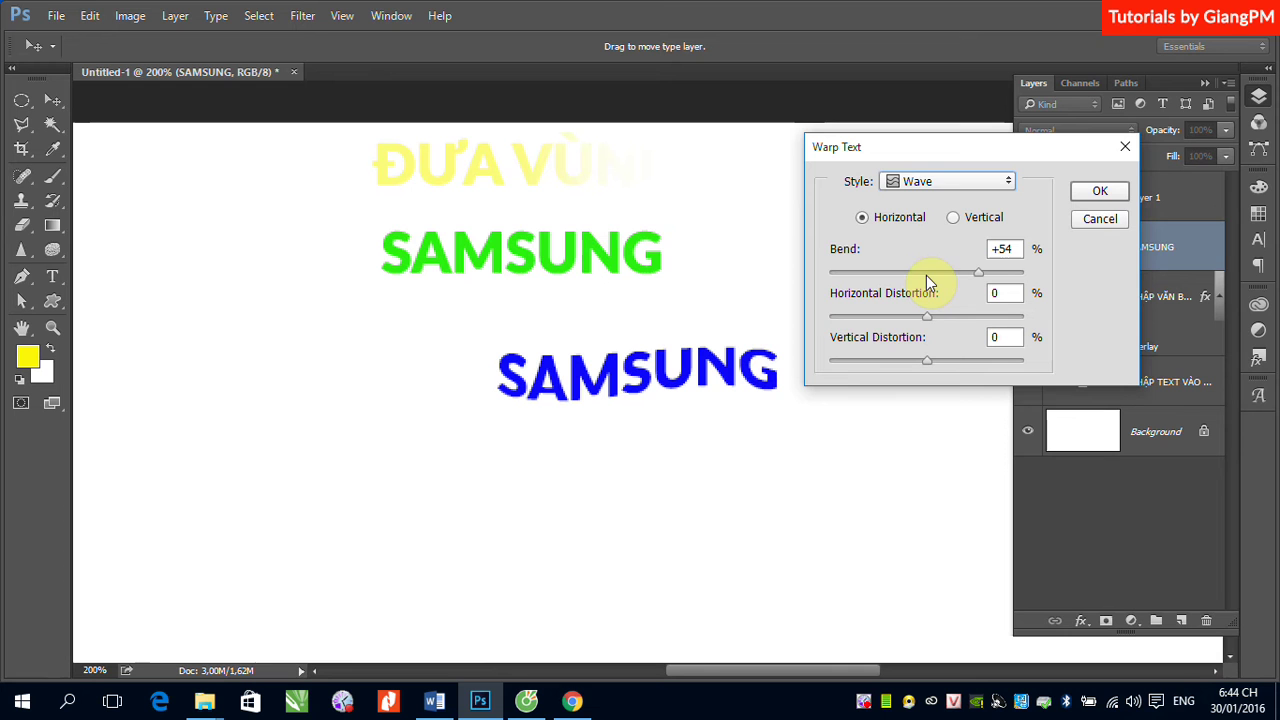
click(1097, 186)
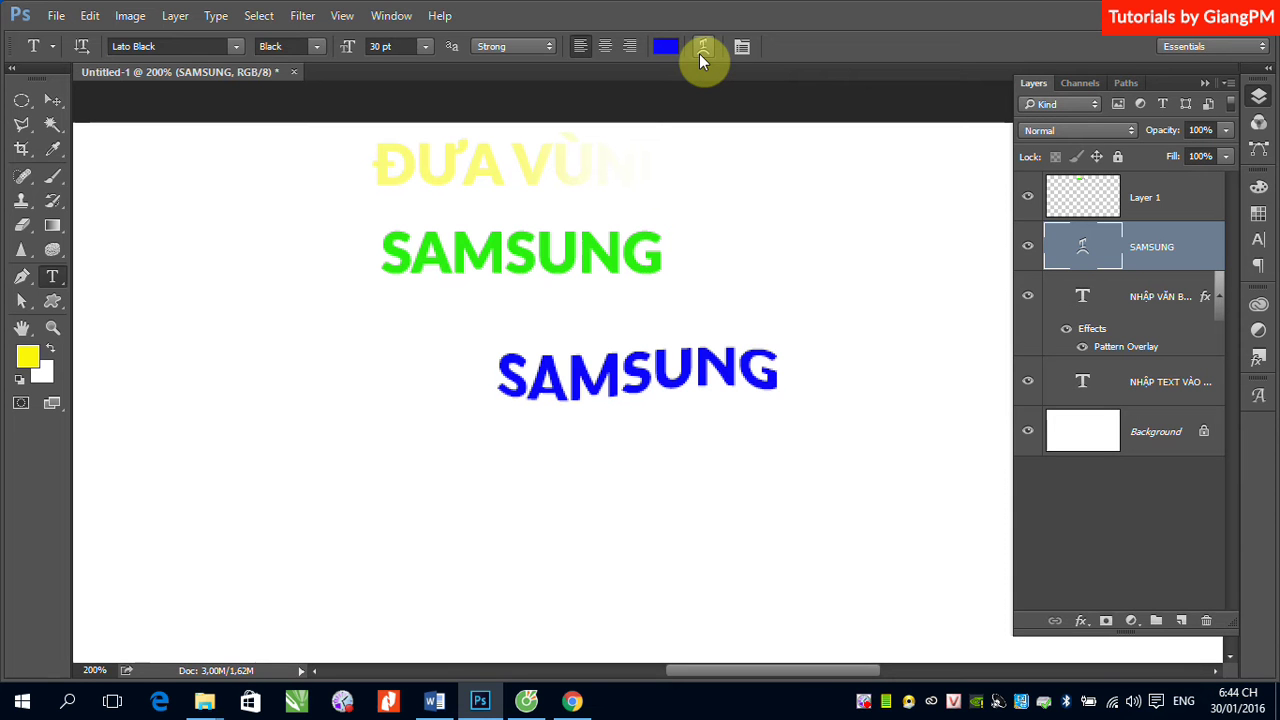
click(52, 100)
click(1150, 378)
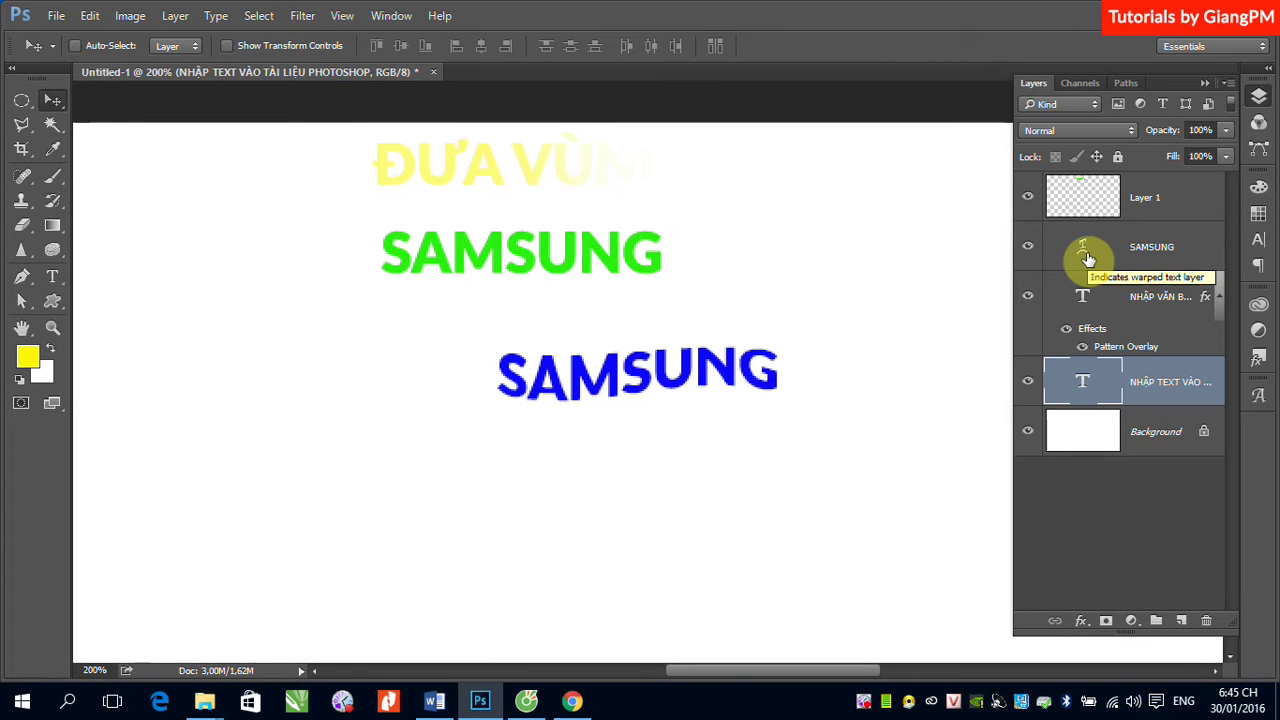
click(1137, 252)
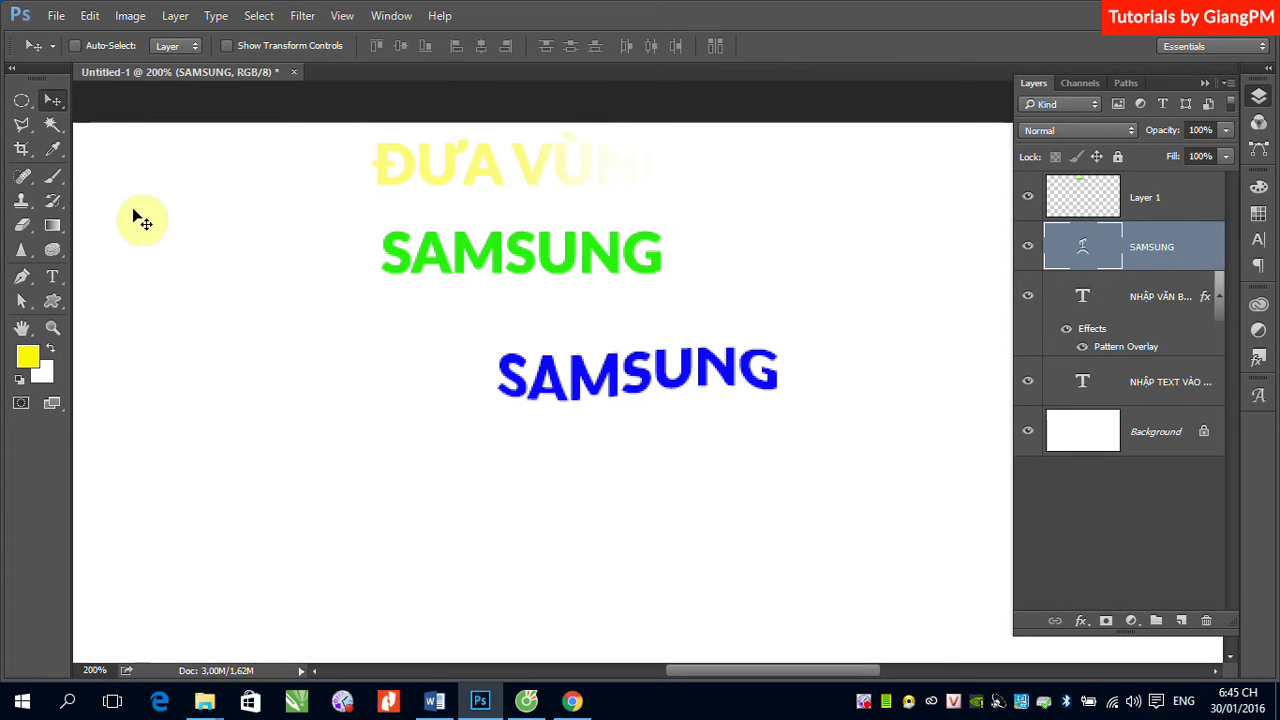
click(53, 277)
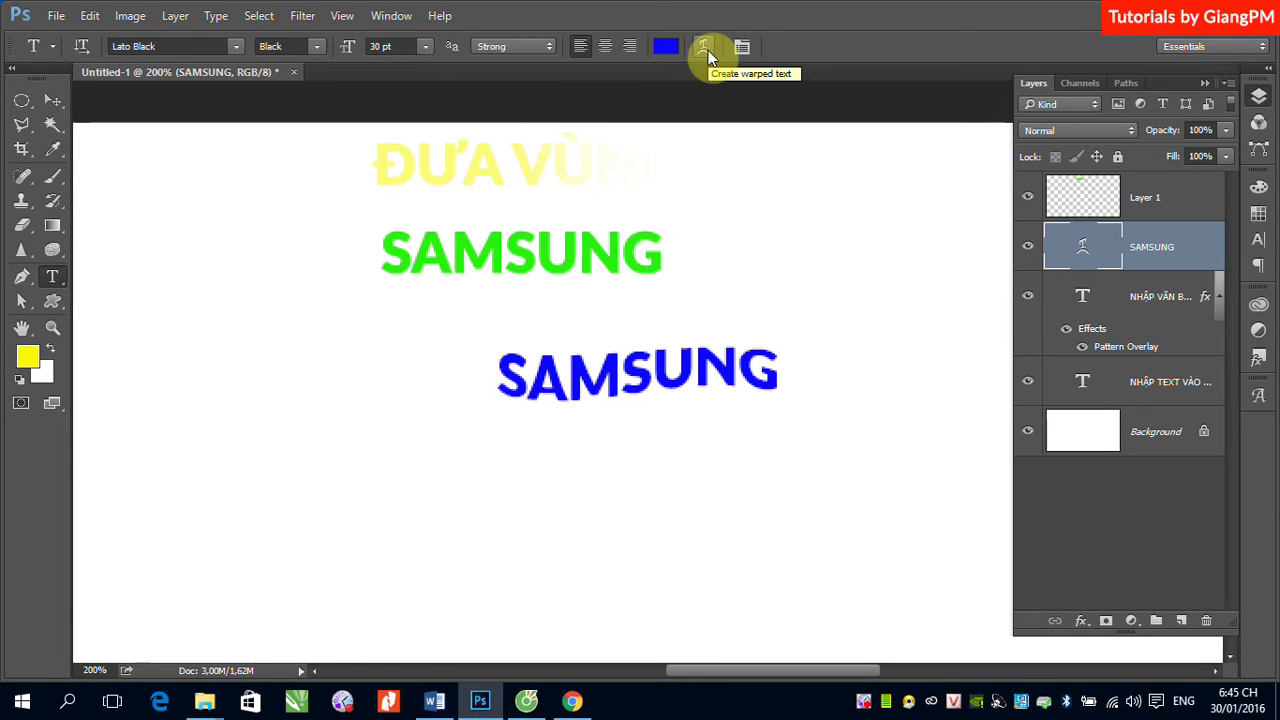
- Set the blue SAMSUNG warp style to None so the text is straight
click(705, 47)
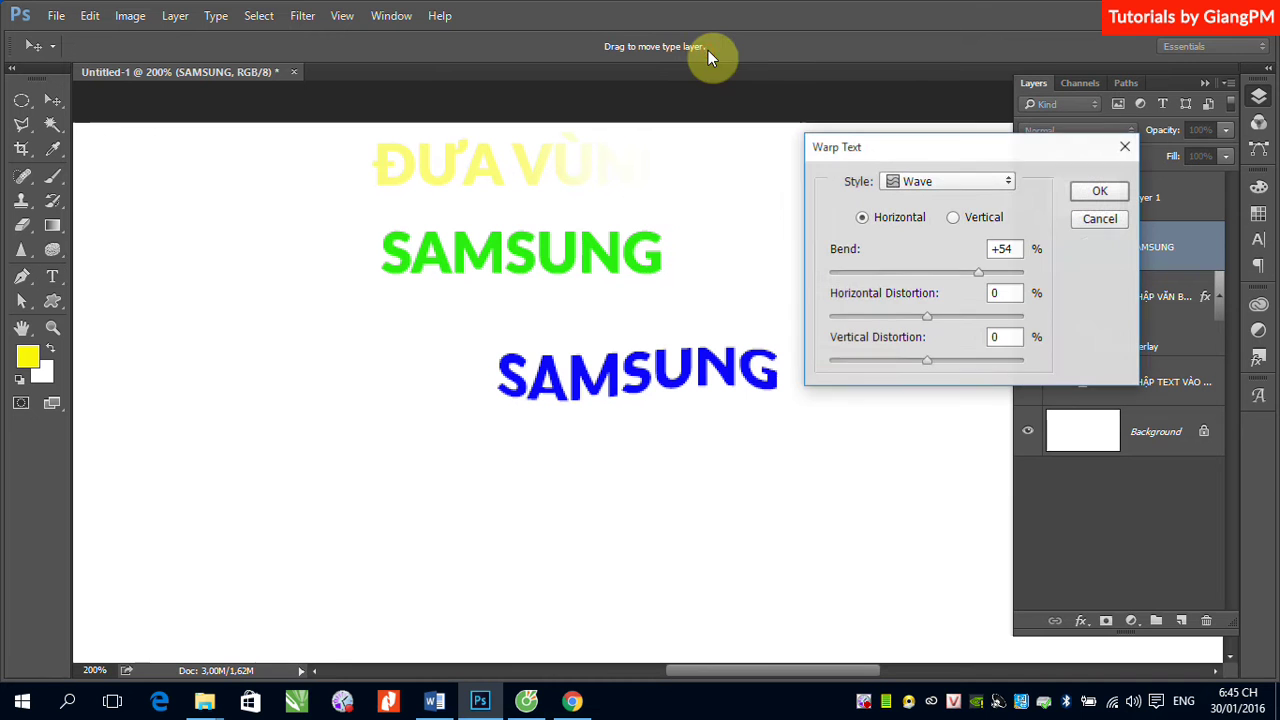
click(1005, 184)
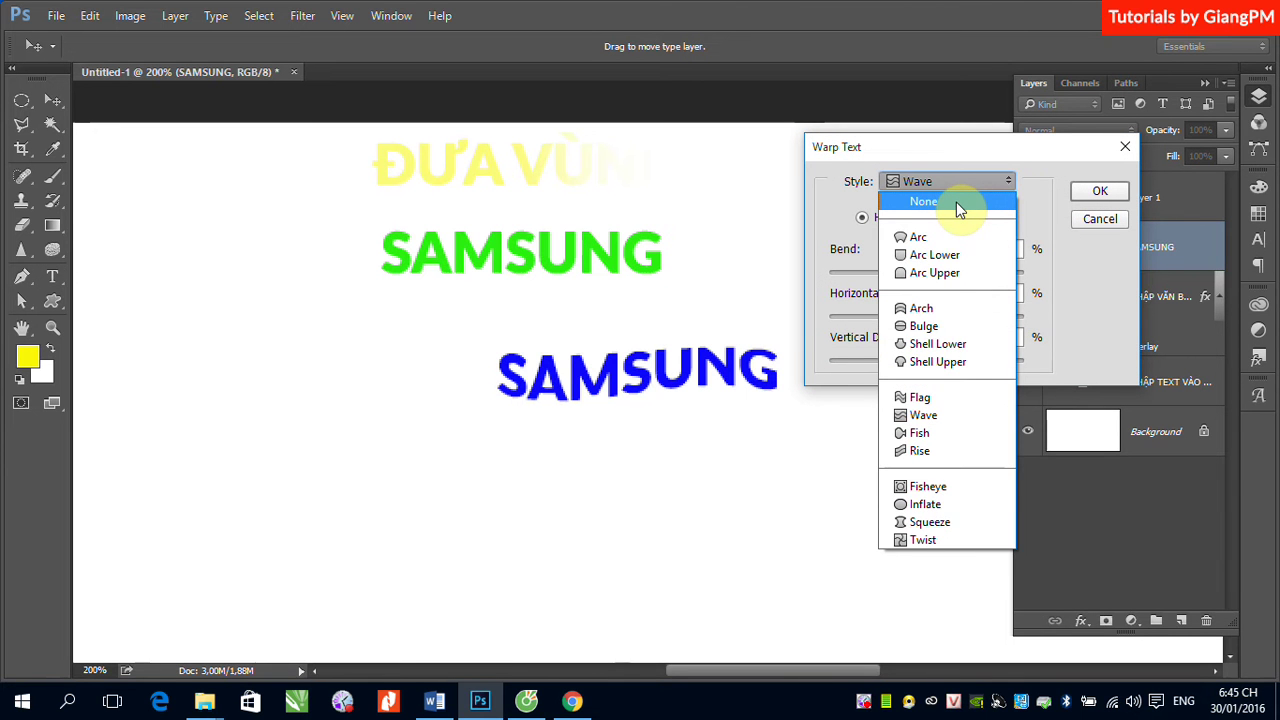
click(956, 202)
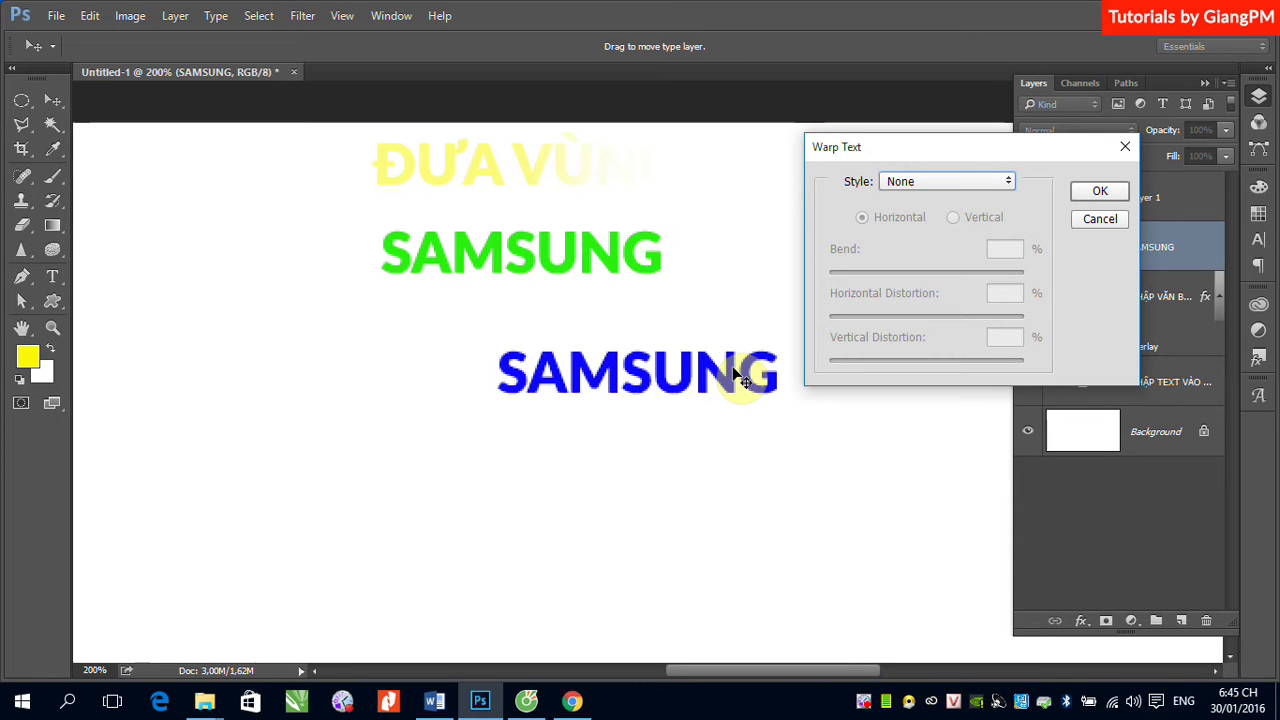
click(1100, 191)
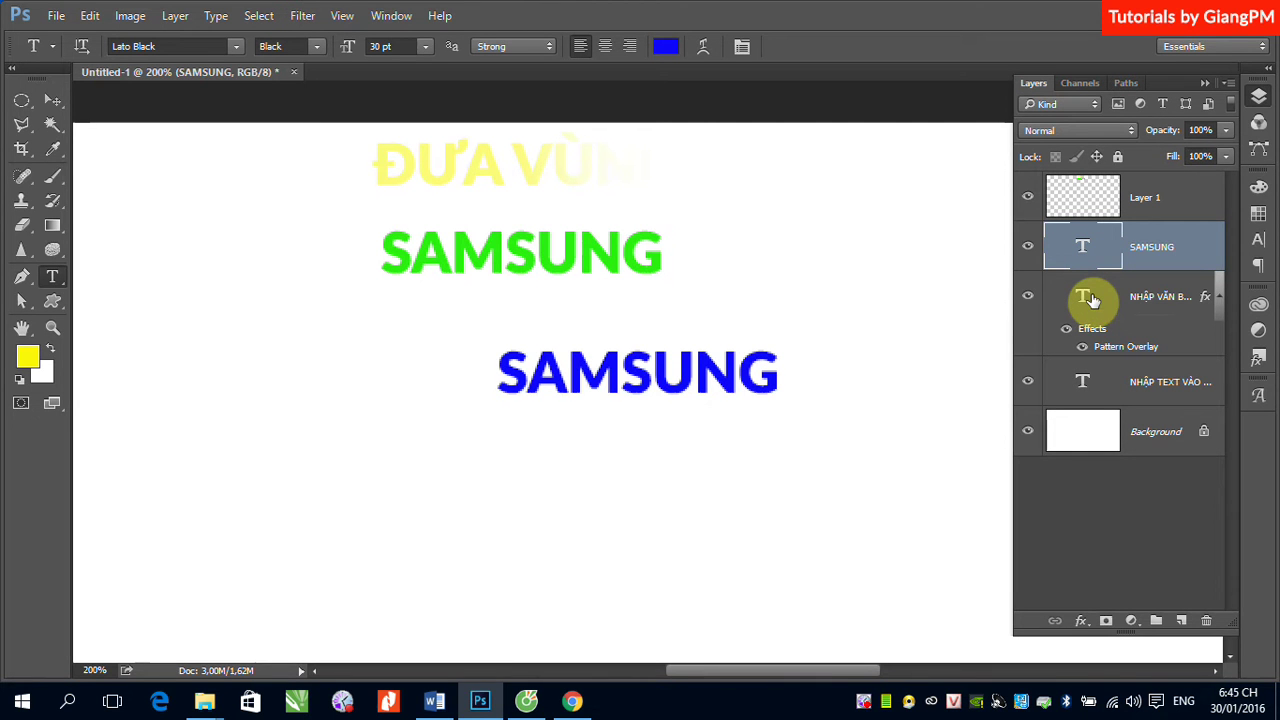
key(ctrl+minus)
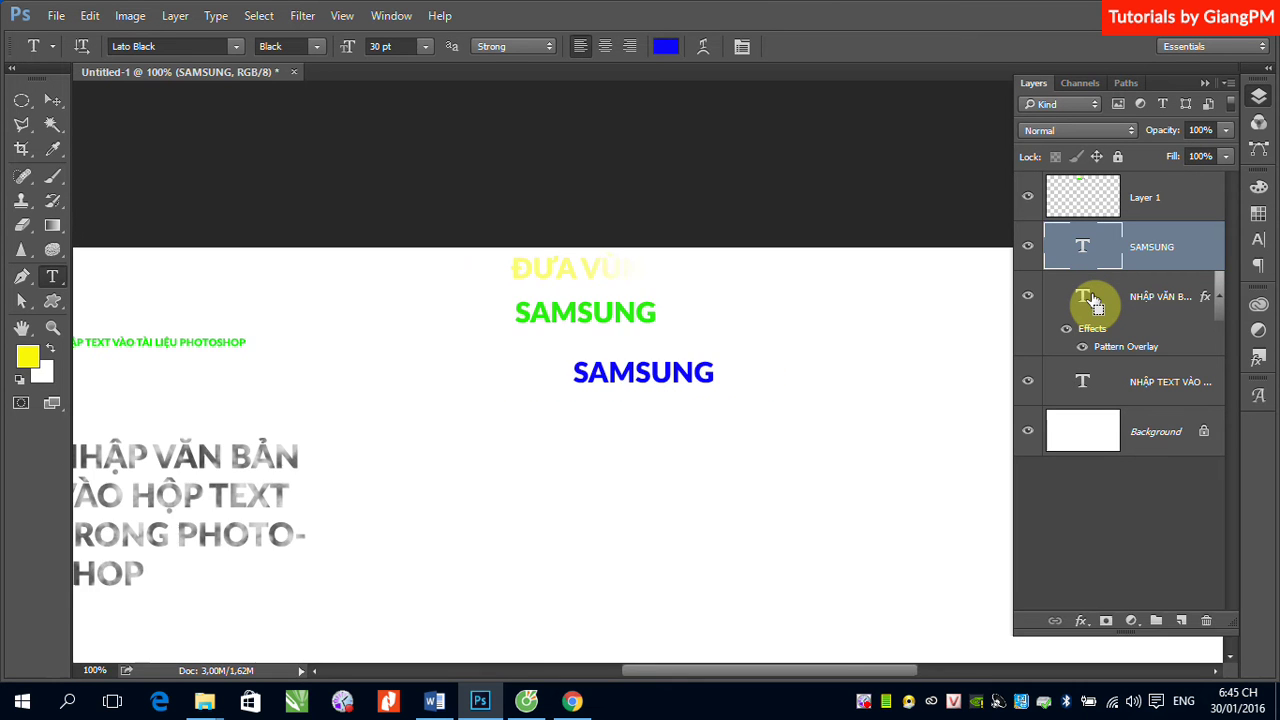
key(ctrl+minus)
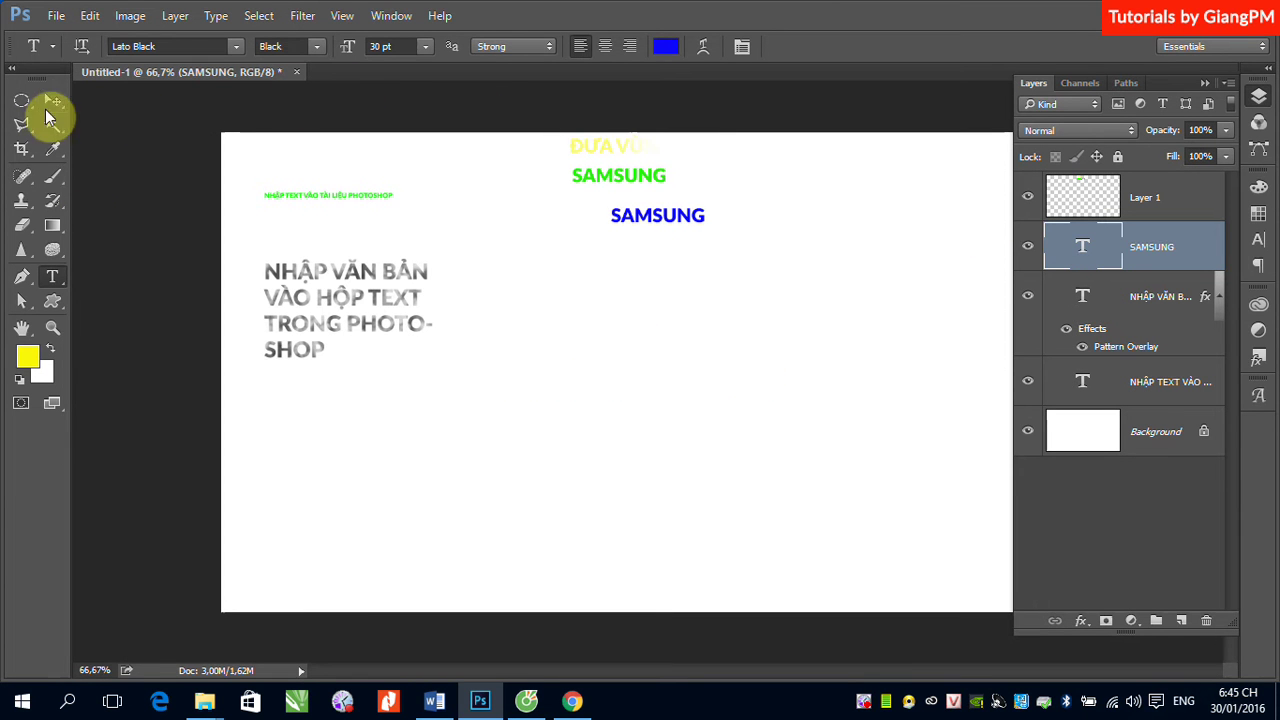
click(53, 100)
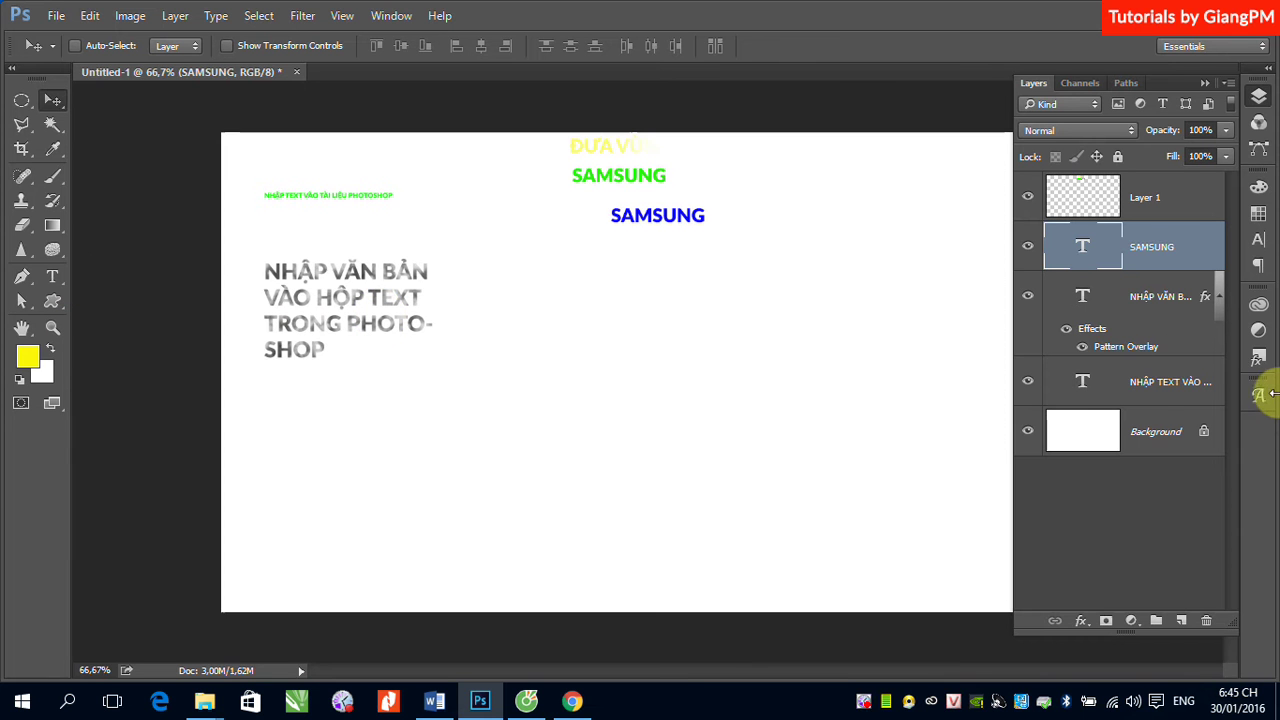
click(1062, 300)
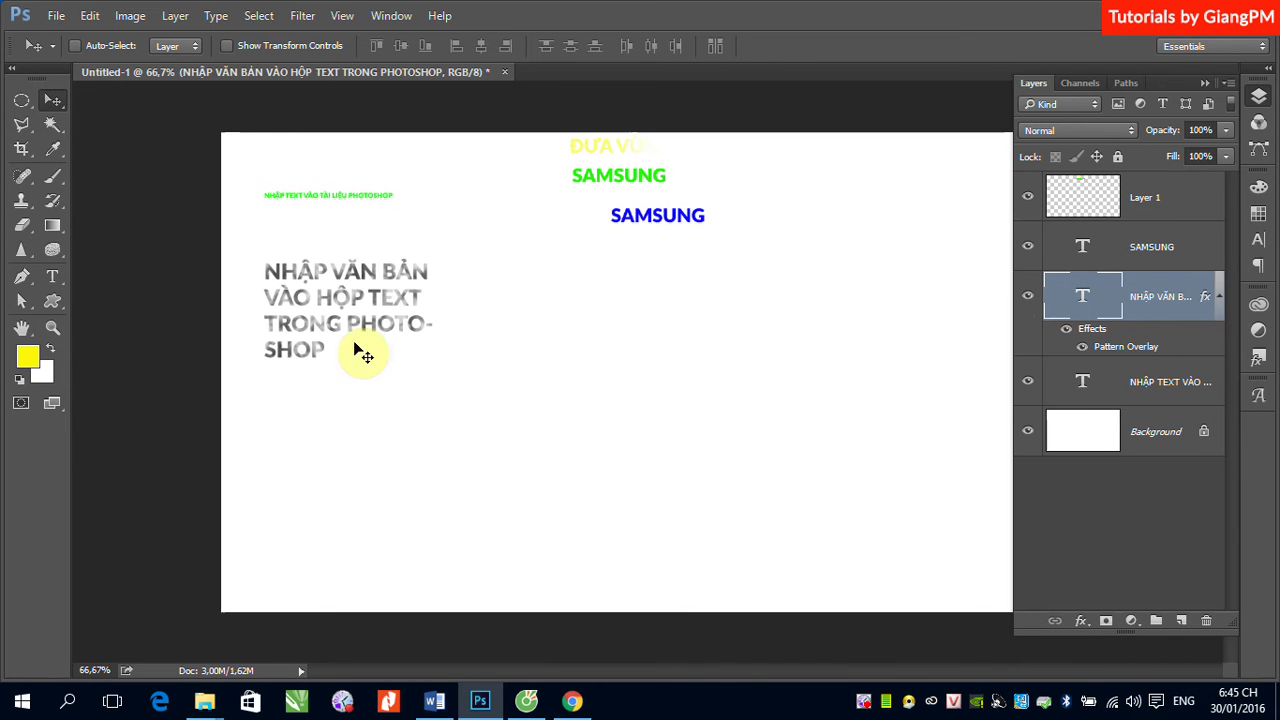
click(54, 280)
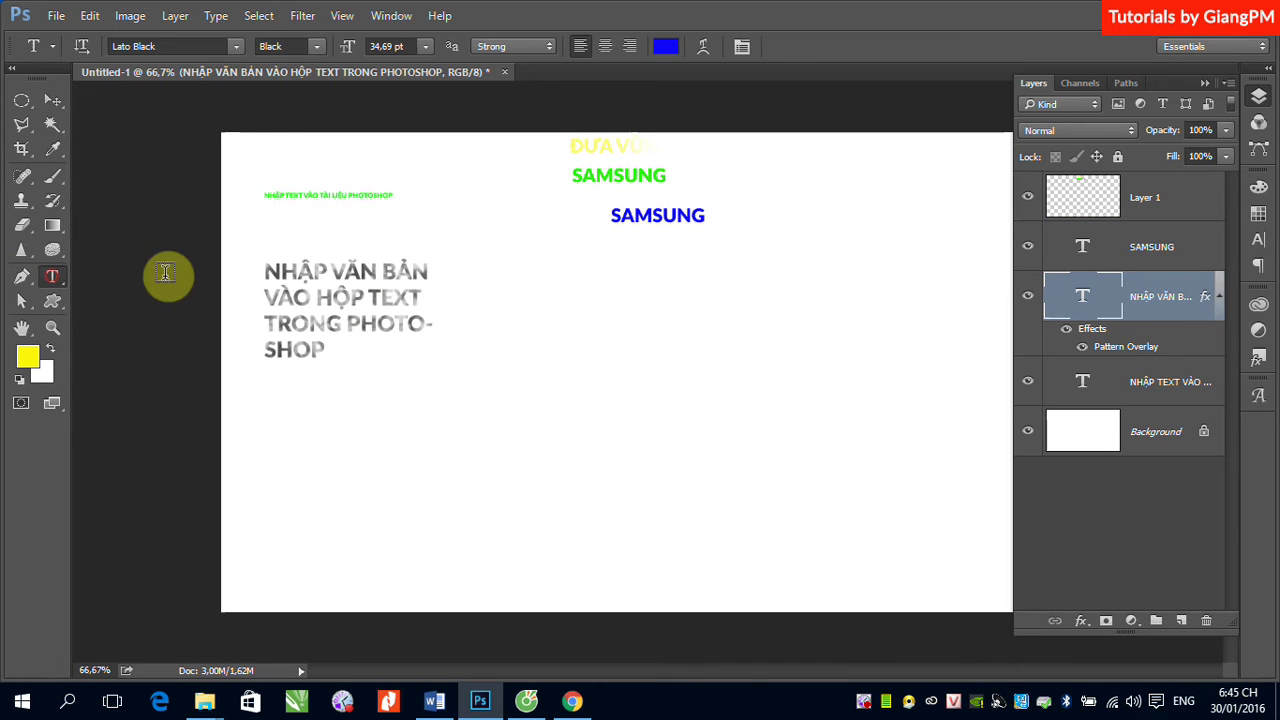
click(709, 48)
click(1008, 182)
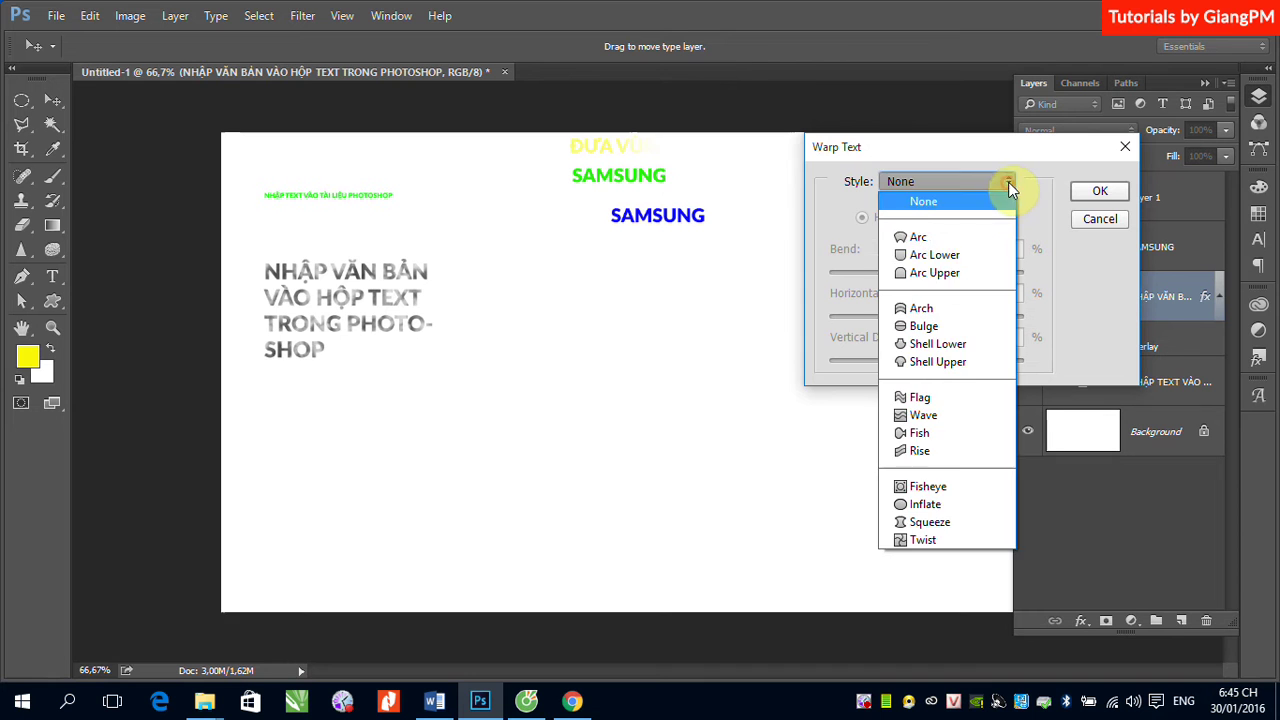
click(940, 240)
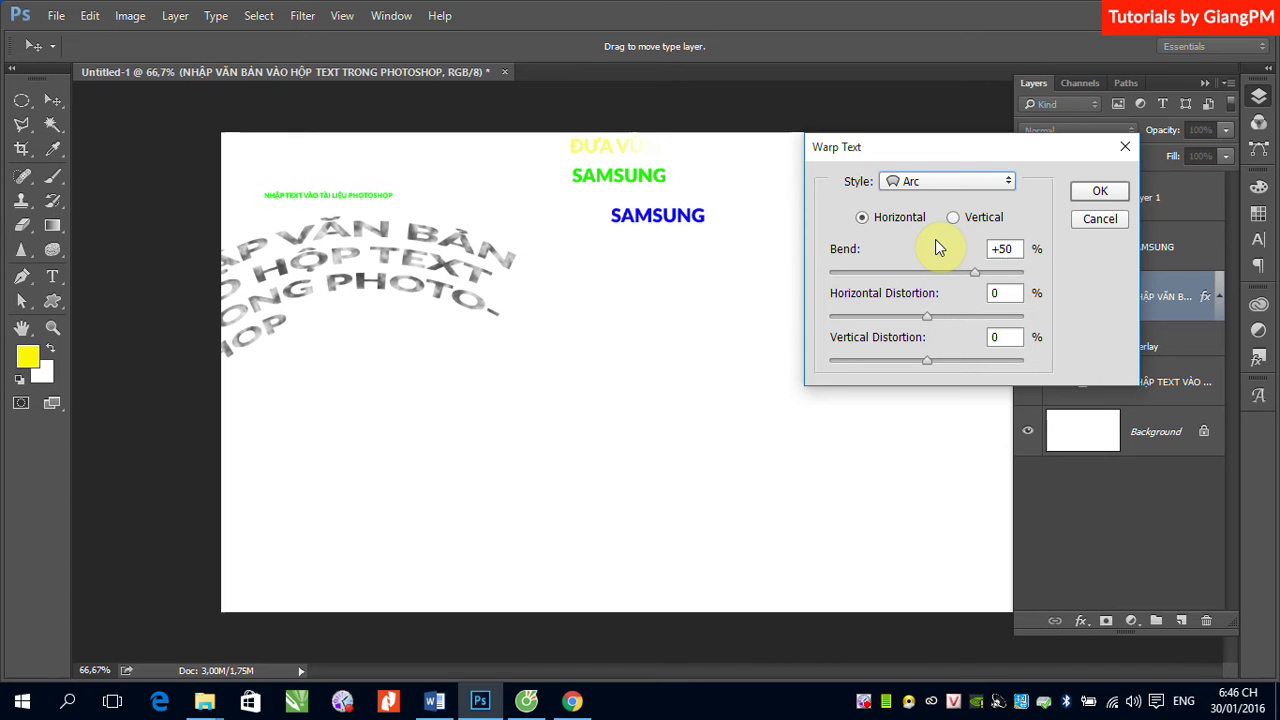
click(1100, 191)
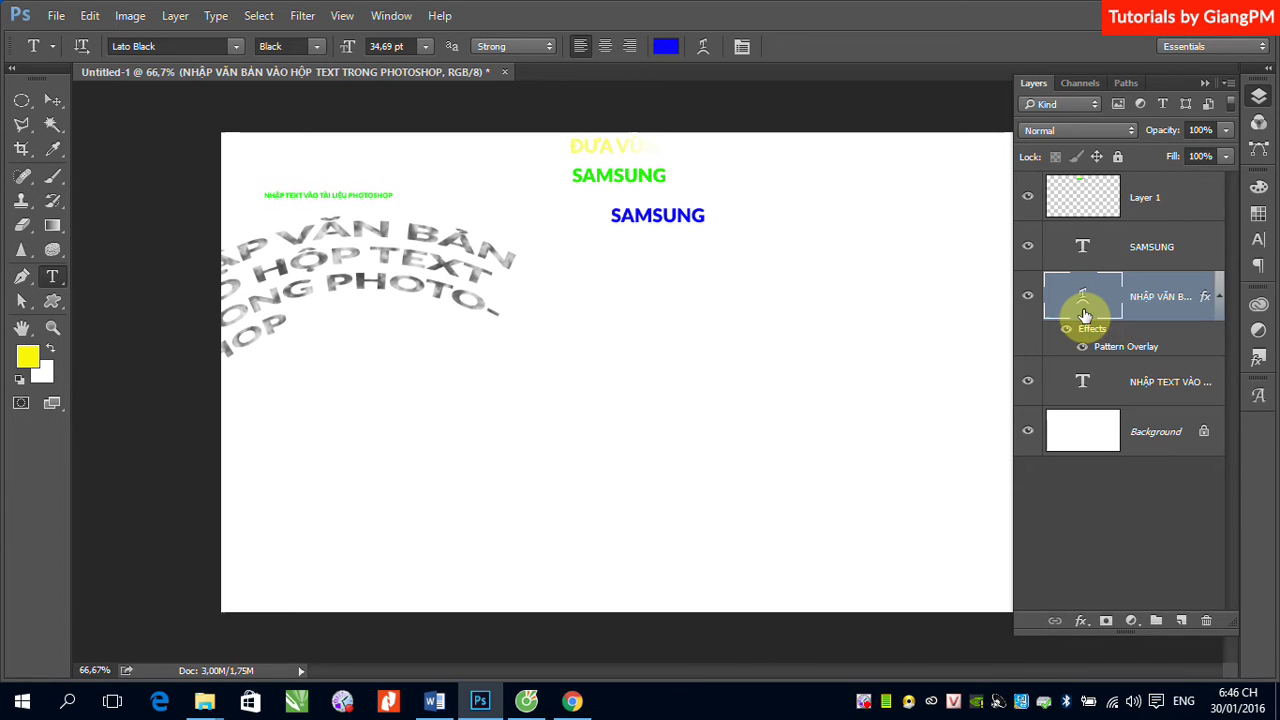
click(705, 46)
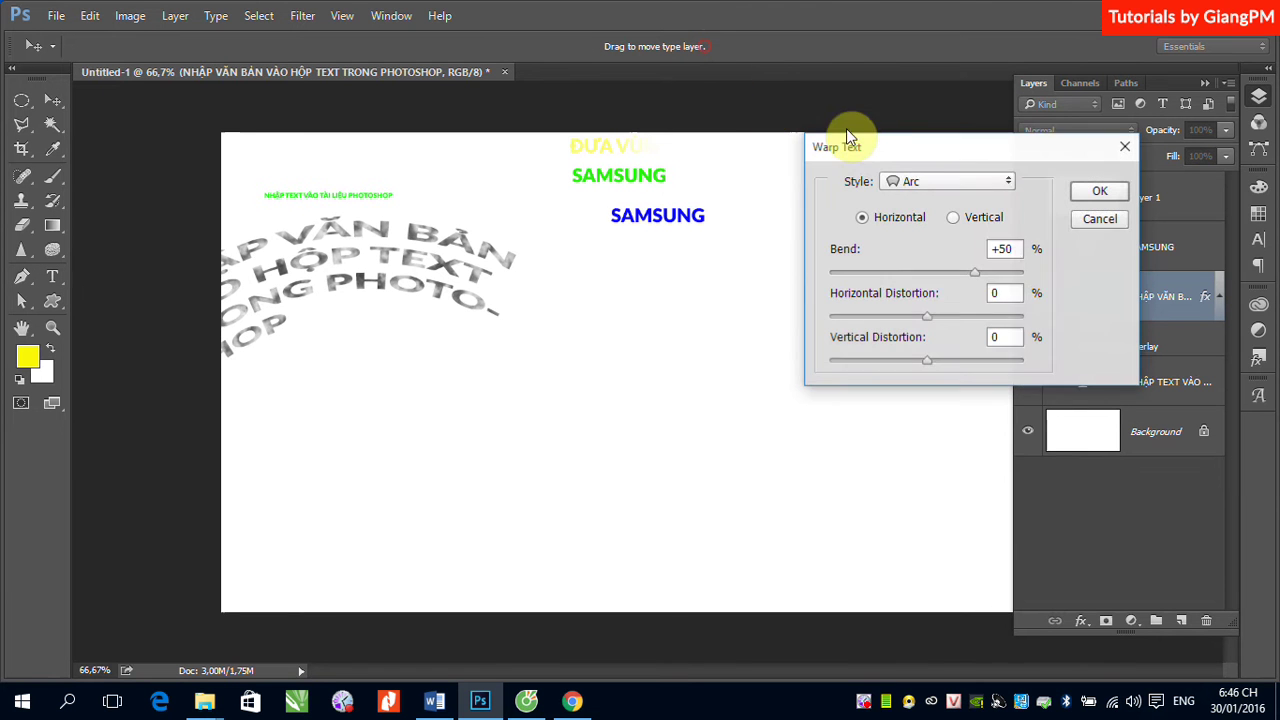
click(924, 180)
click(930, 203)
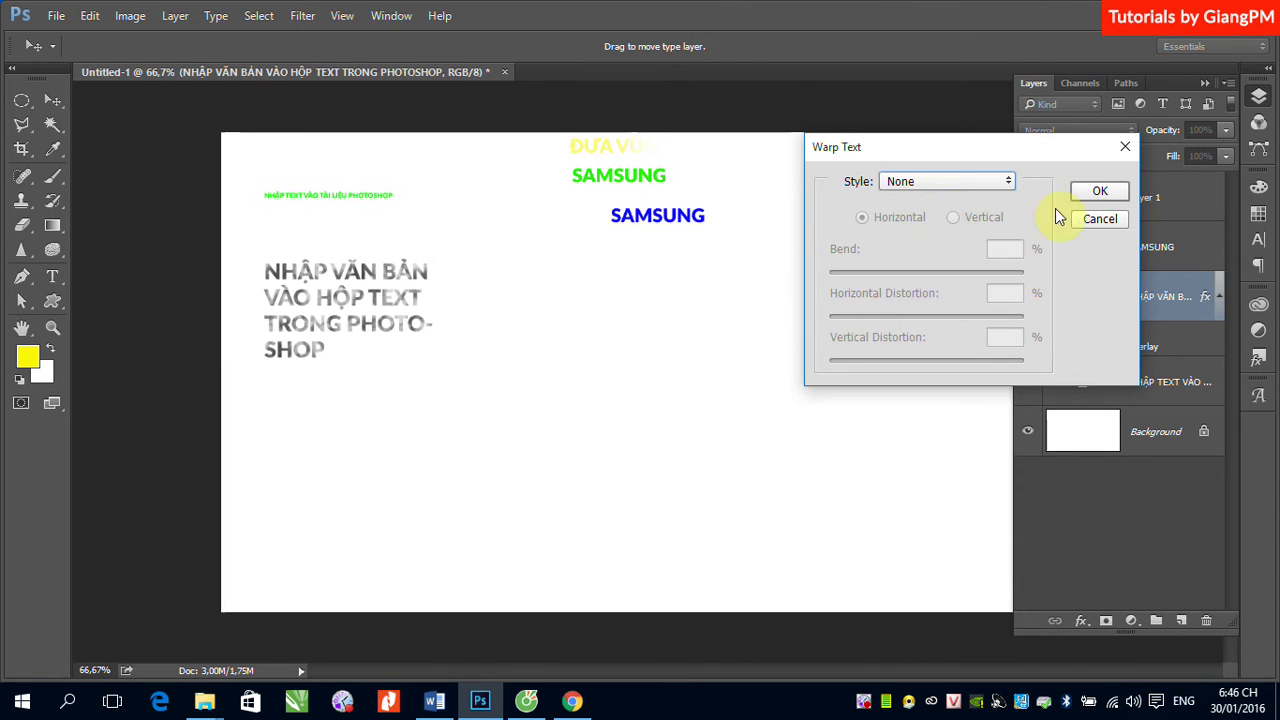
click(1095, 192)
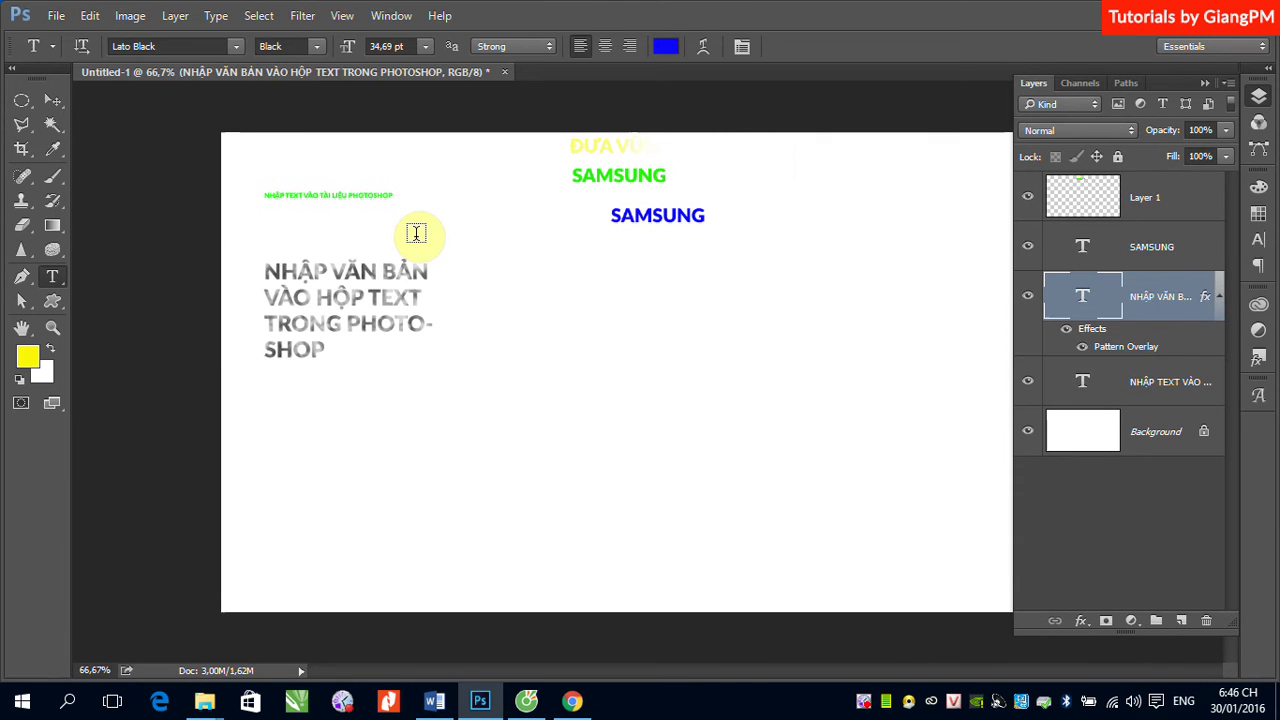
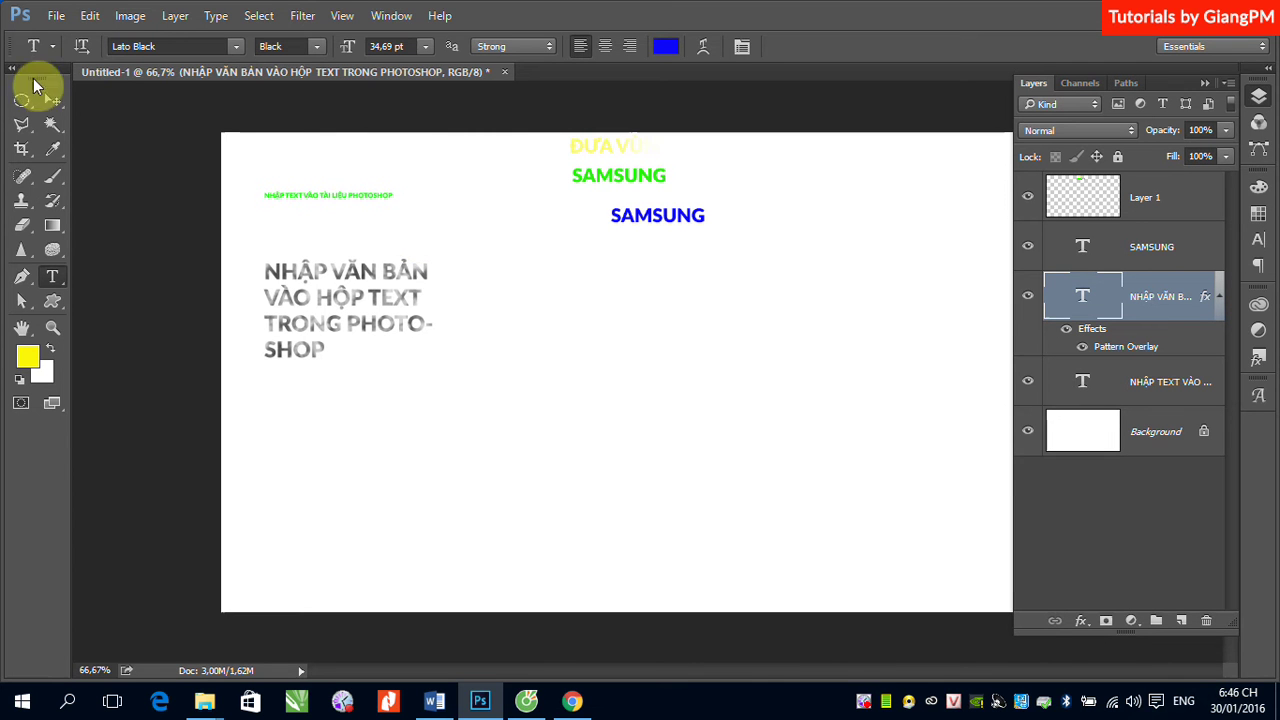
- Draw a three-anchor S-shaped work path across the lower middle of the canvas
click(52, 101)
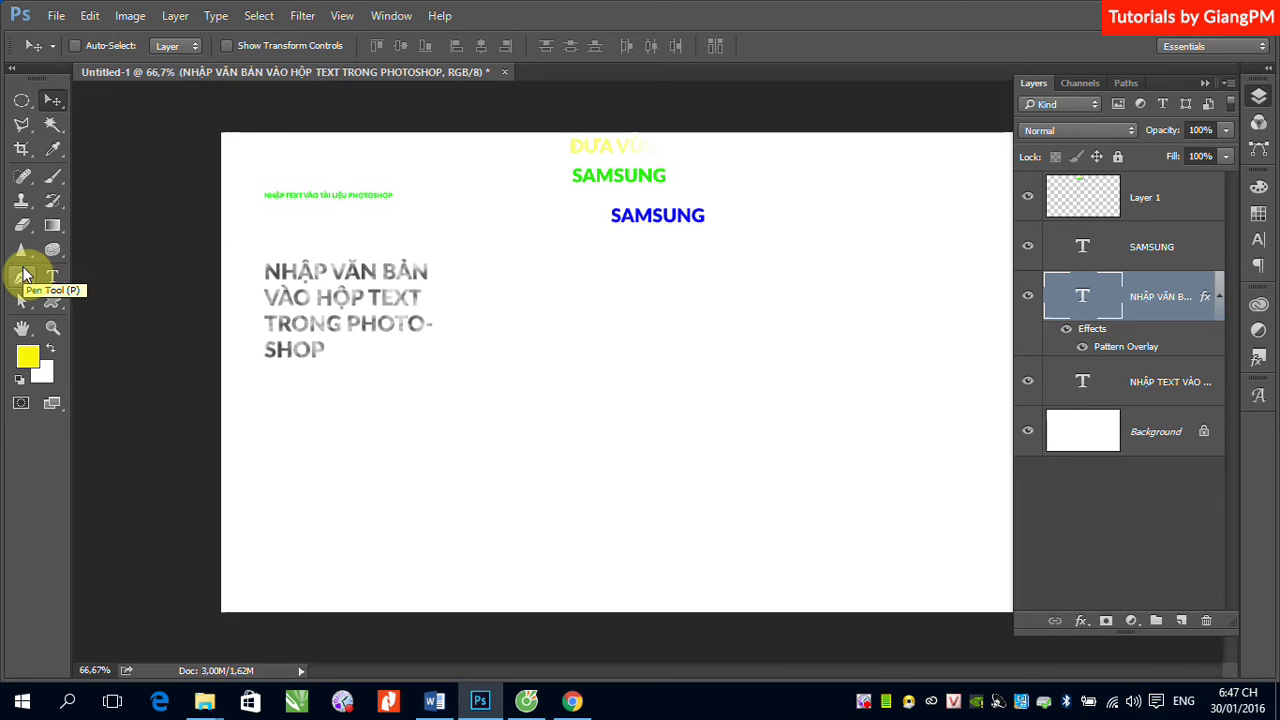
click(24, 277)
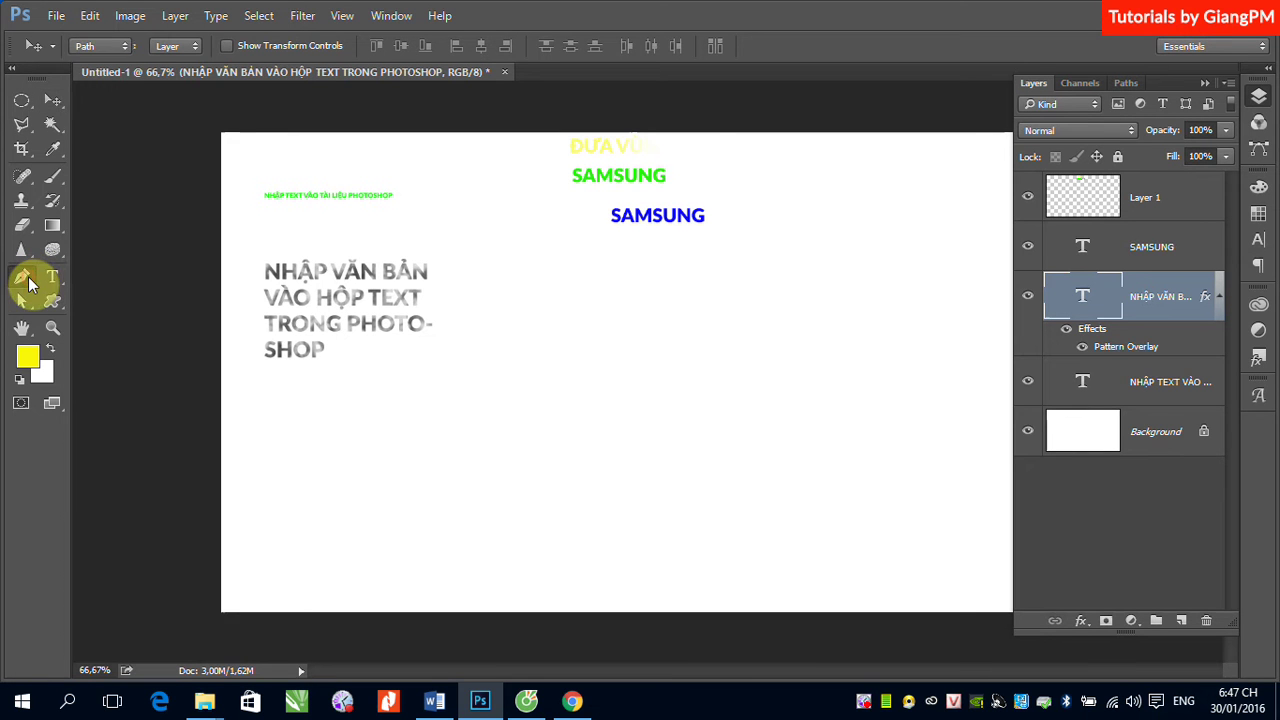
click(62, 275)
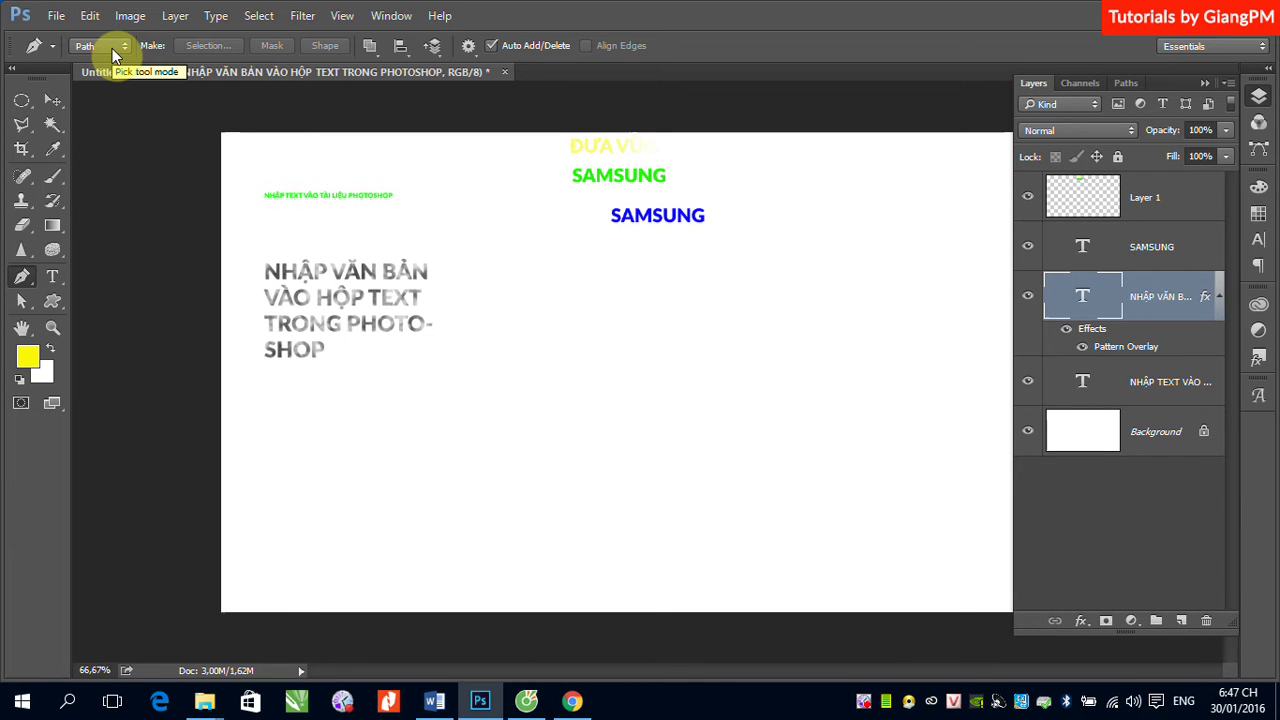
click(359, 475)
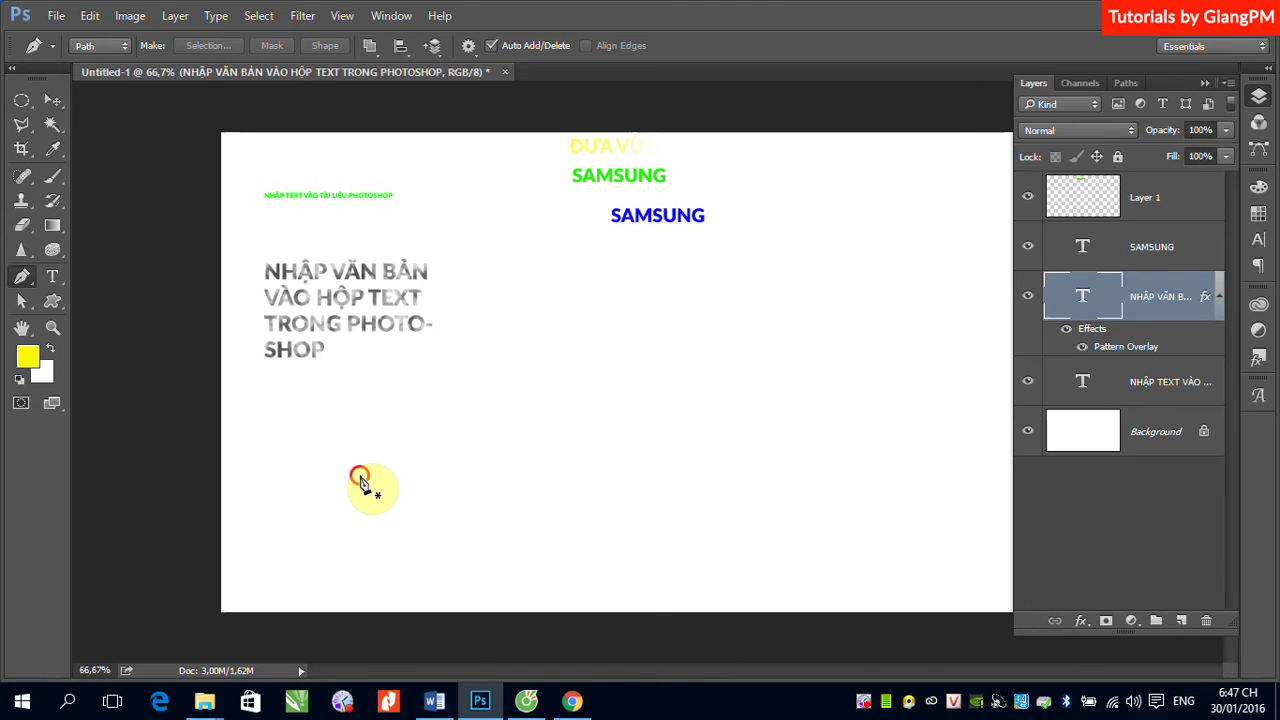
drag(607, 396, 782, 455)
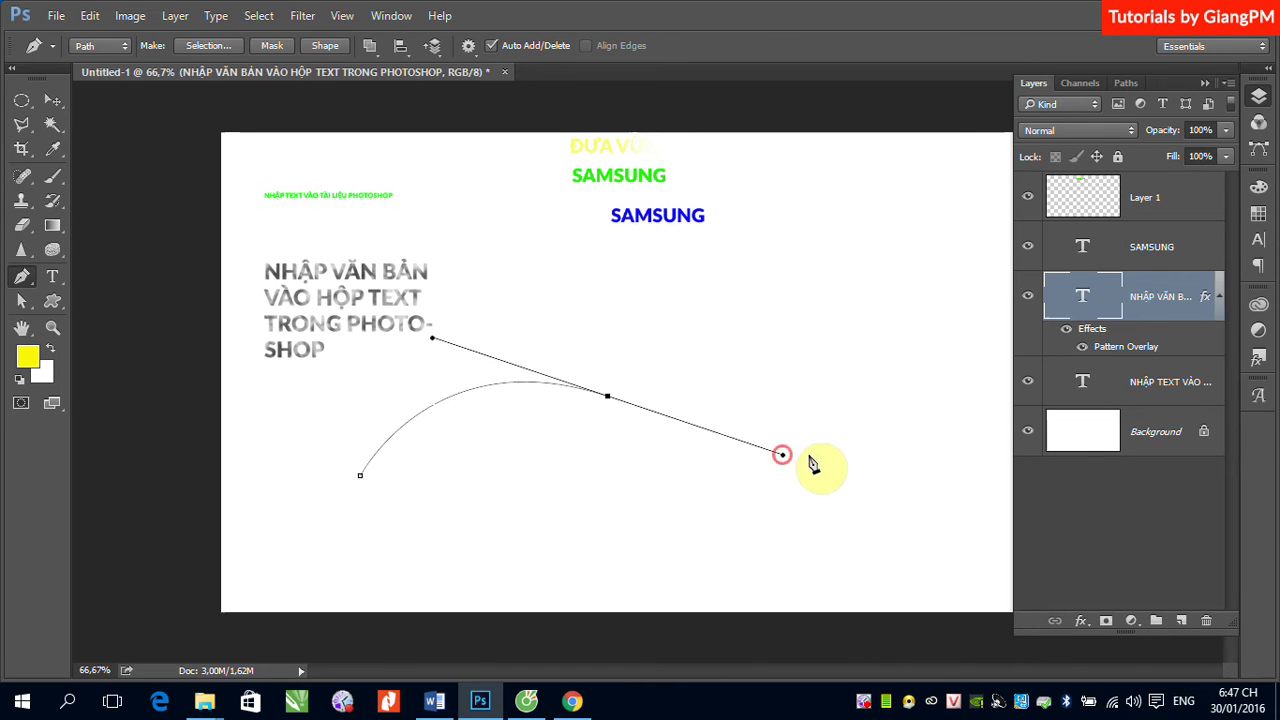
click(940, 387)
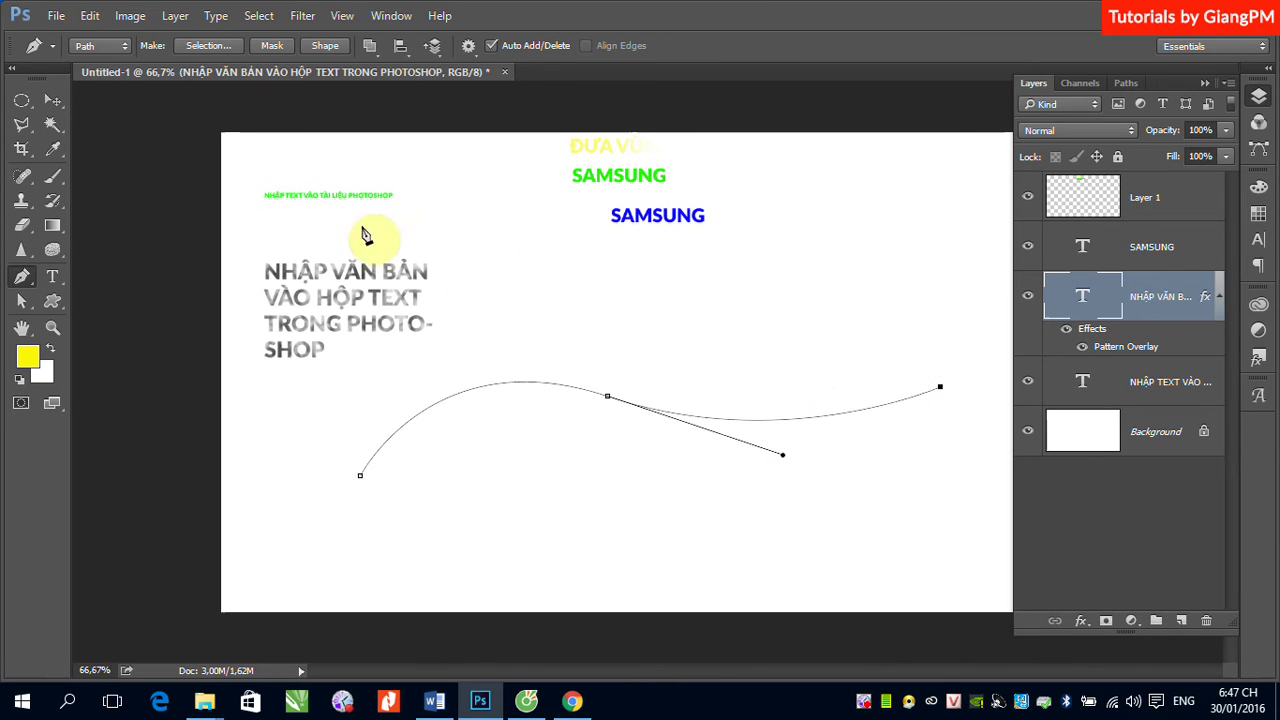
click(53, 101)
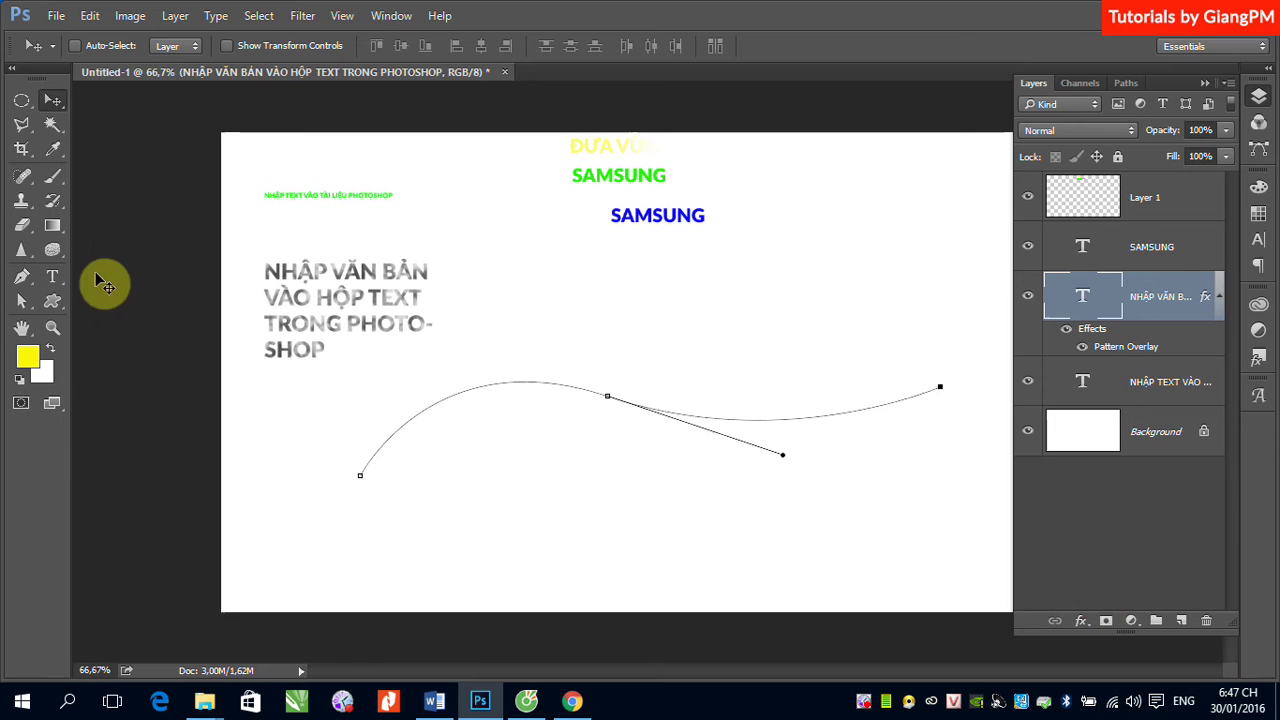
drag(59, 281, 107, 284)
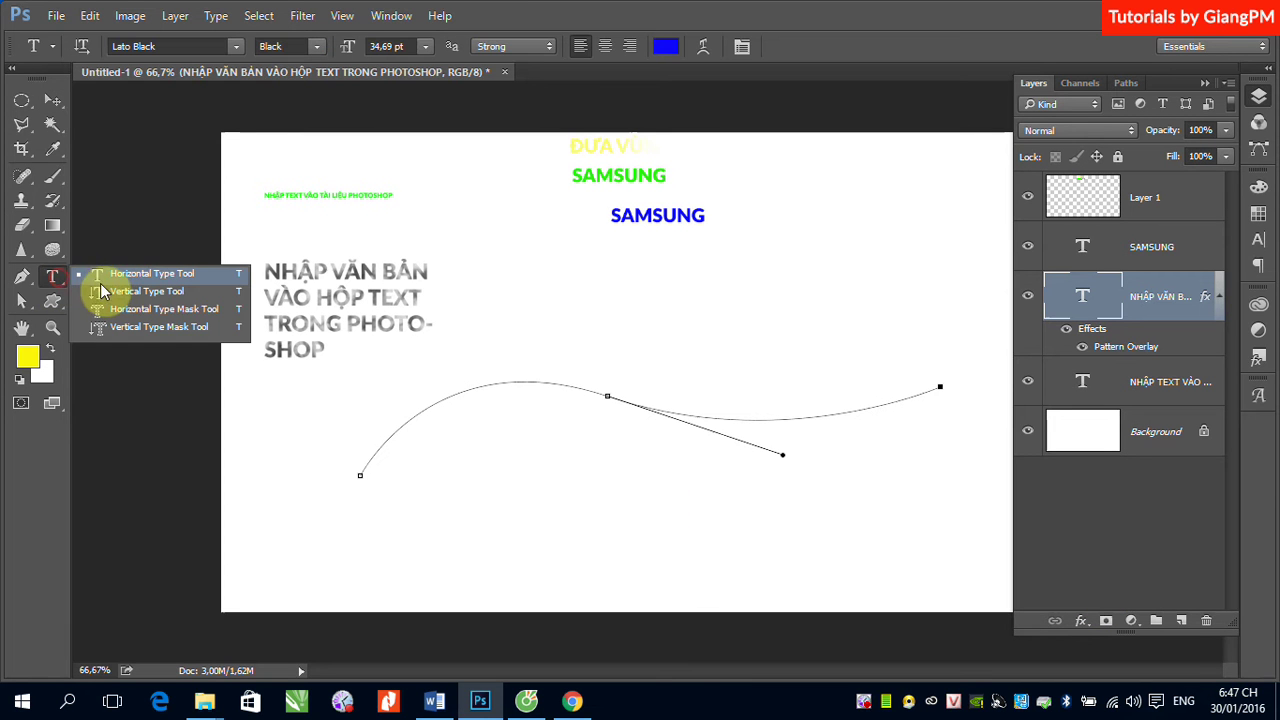
- Type 'NHẬP TEXT VÀO ĐƯỜNG DẪN' along the curved path, fixing the typos
click(107, 279)
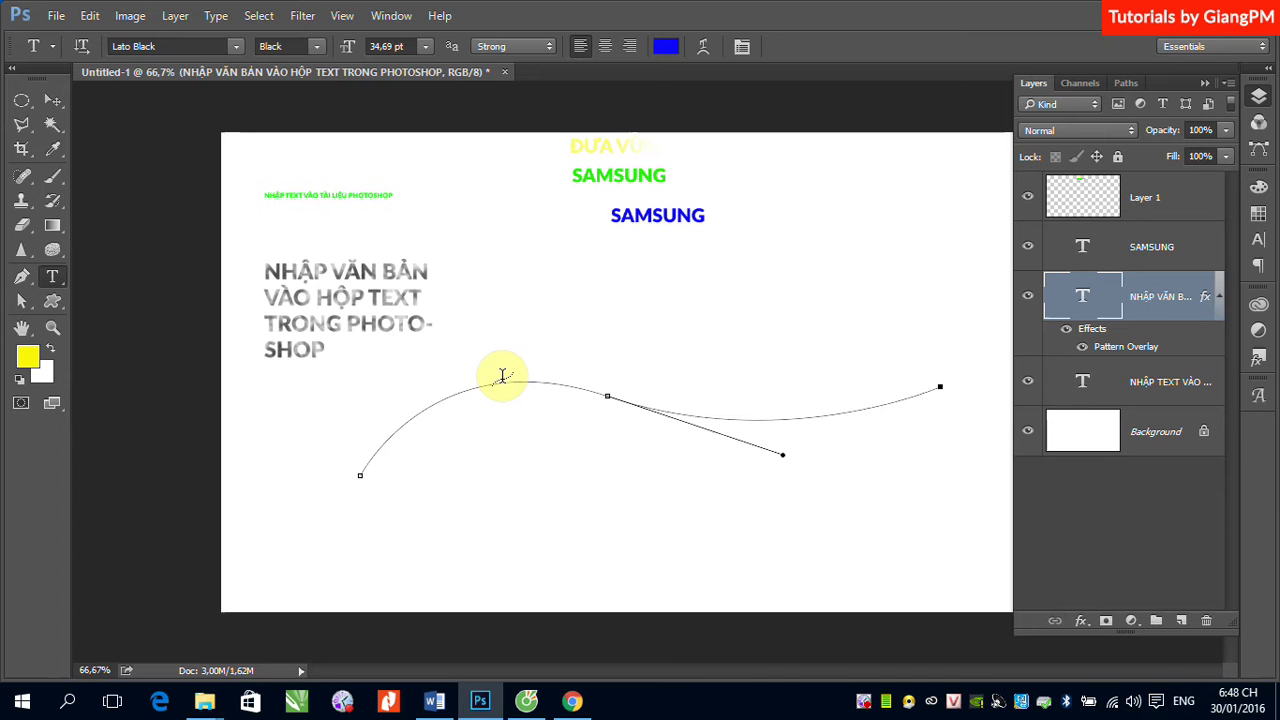
click(502, 377)
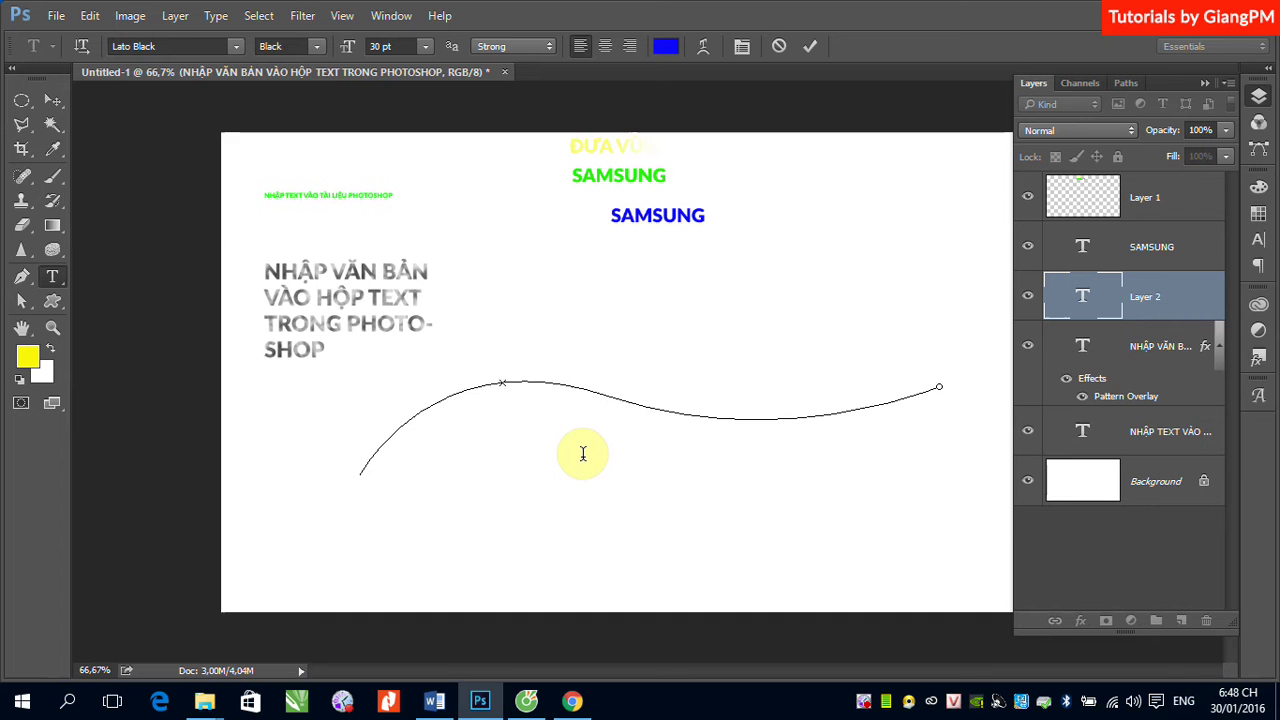
text(NHẬP)
text( TEÊ)
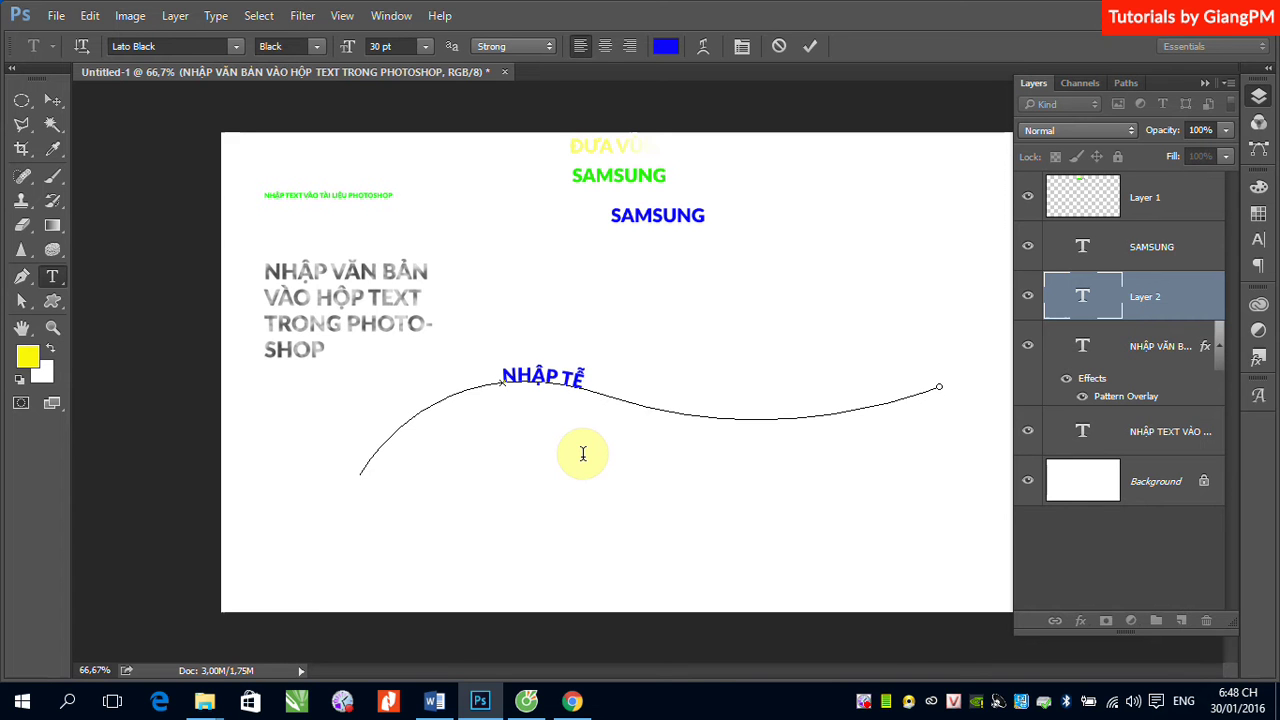
text(X)
key(BackSpace)
key(BackSpace)
text(EXT )
text(VAOÀ)
text( ĐƯƠNG)
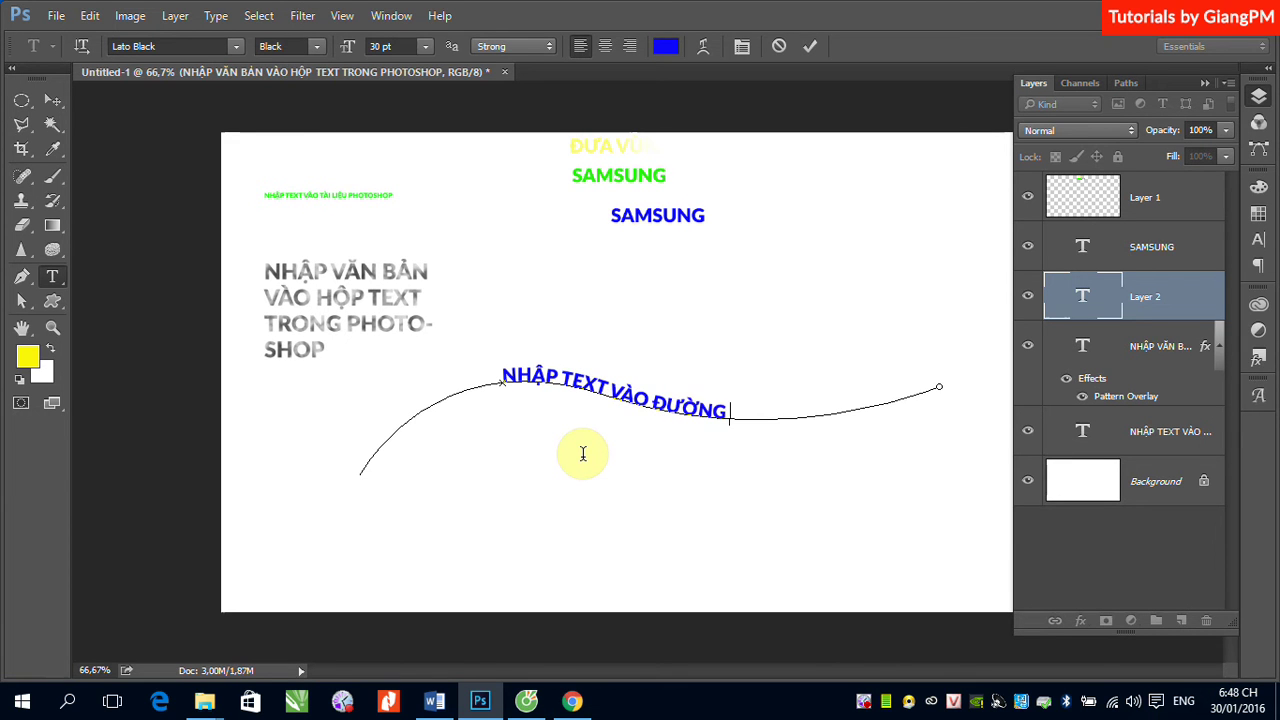
text( DAÂ)
text(NẪ)
- Commit the path text and expose the curve's anchors and handles with Direct Selection
click(53, 103)
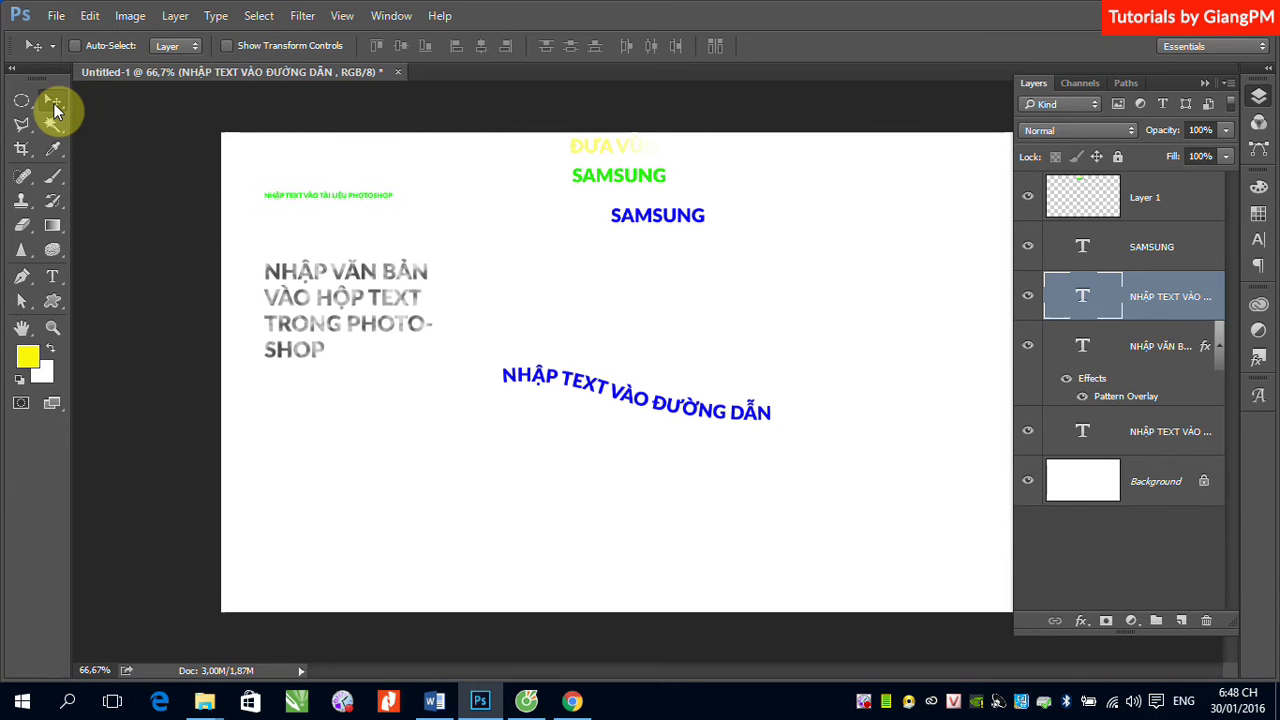
click(22, 303)
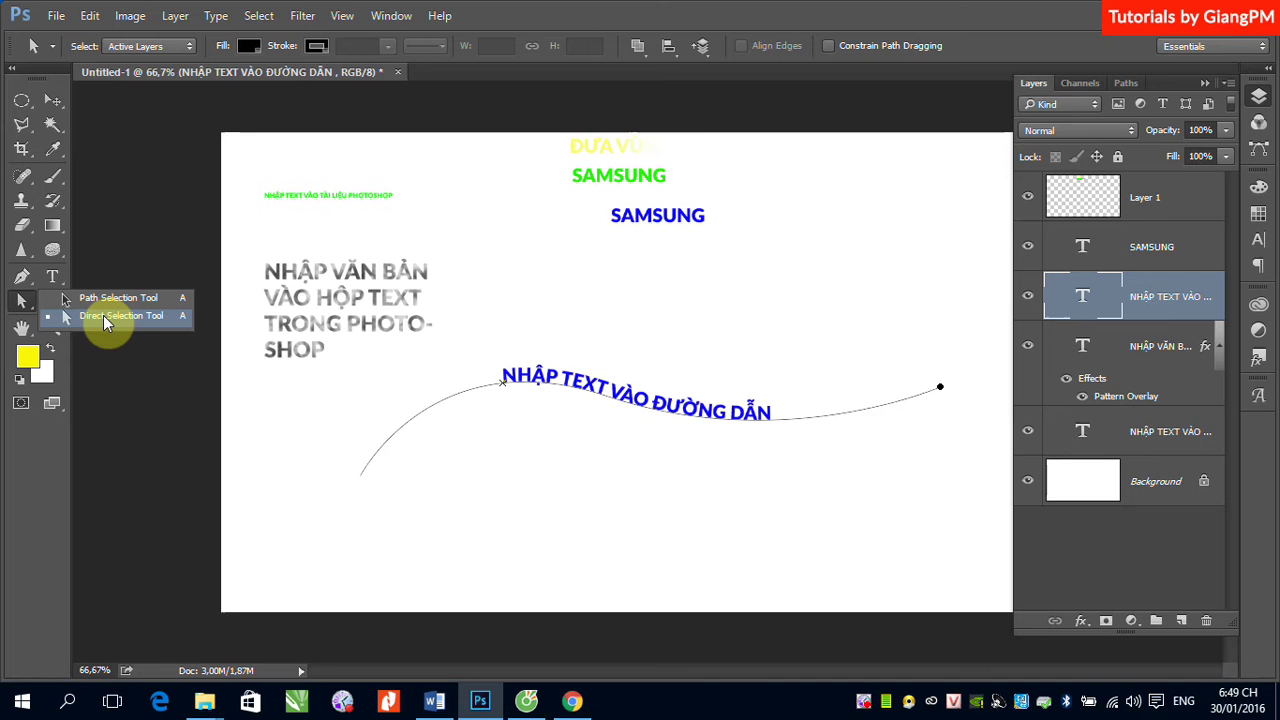
click(103, 315)
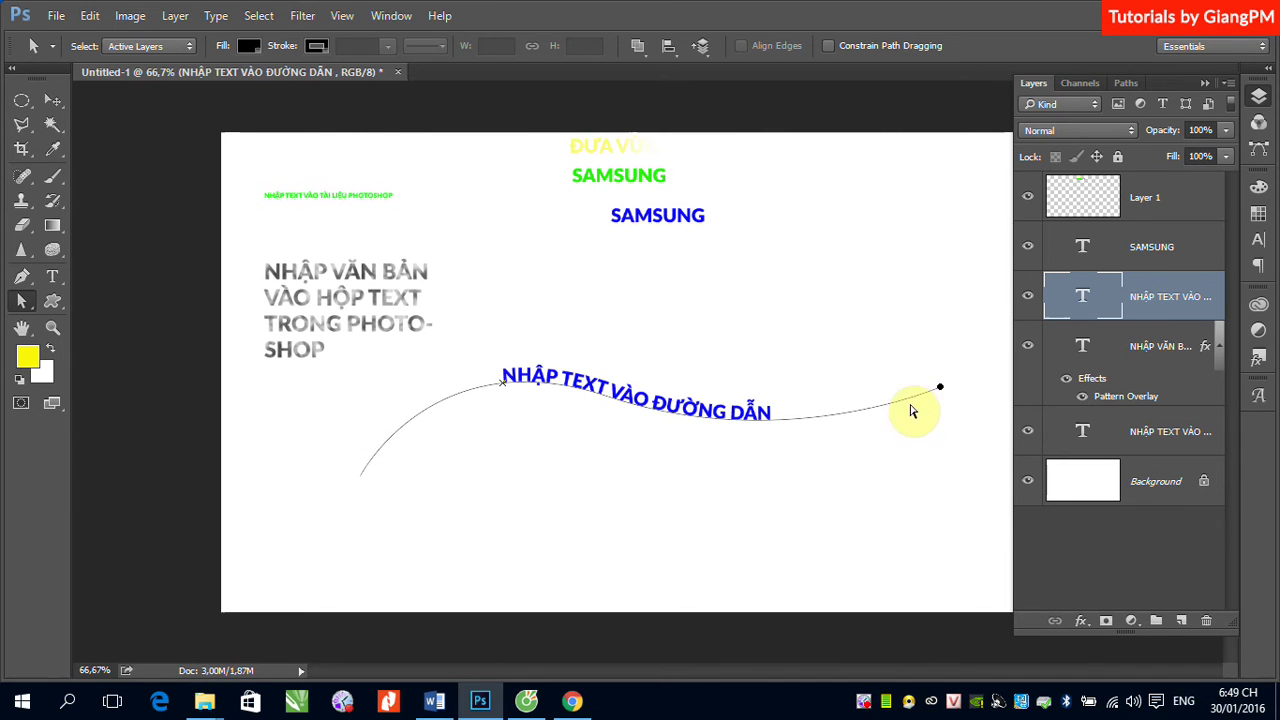
click(427, 416)
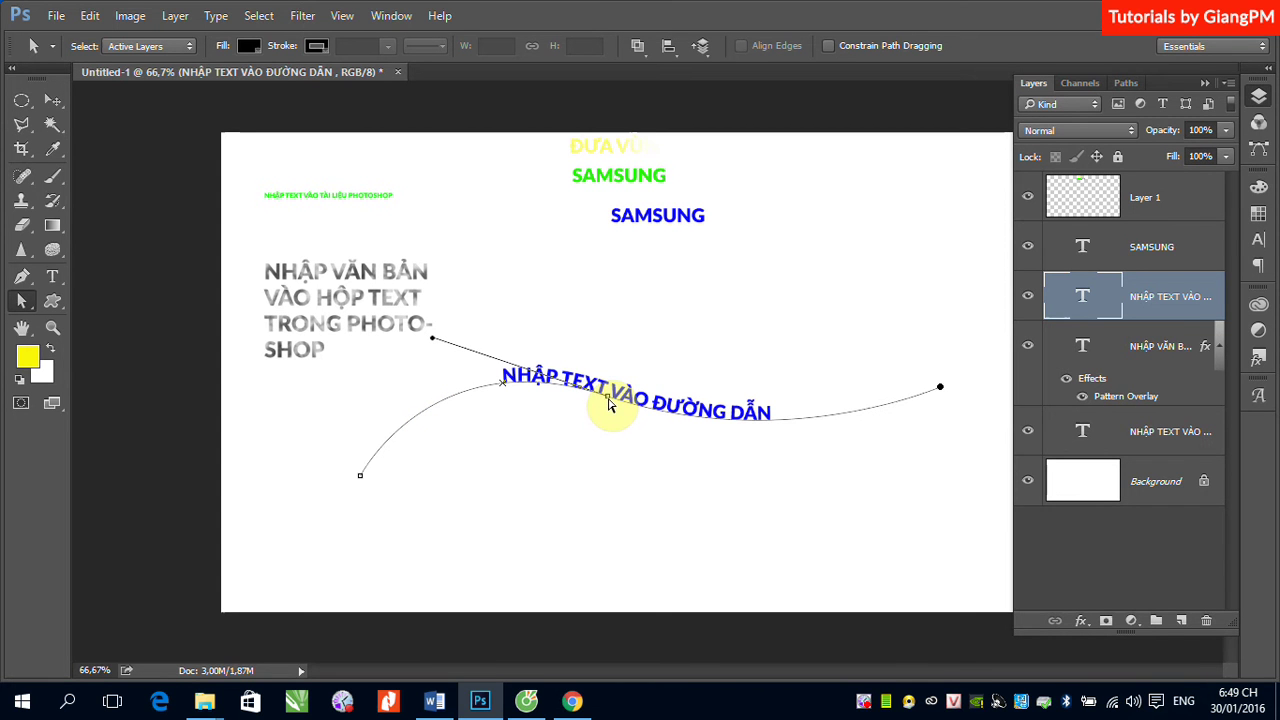
click(432, 340)
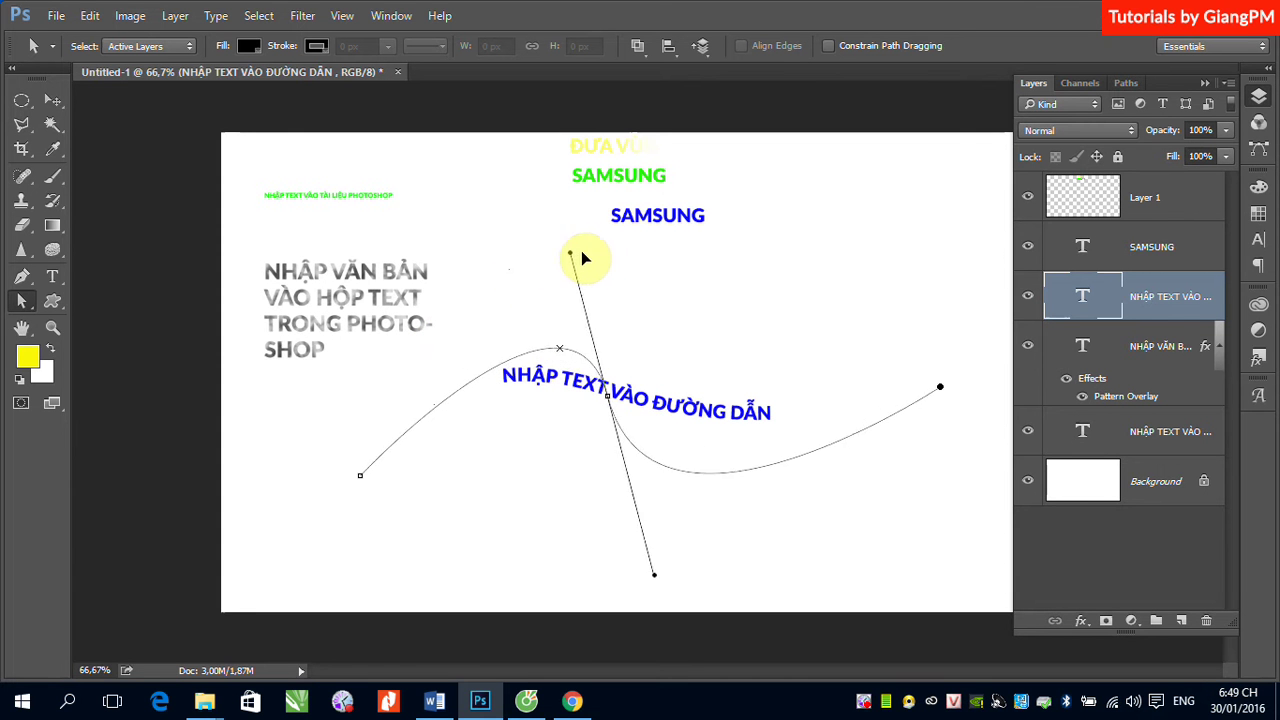
- Drag the direction handles into a smoother upward S-curve, then select all the path text
mouse_move(432, 340)
mouse_down()
mouse_move(665, 277)
mouse_move(476, 437)
mouse_move(669, 504)
mouse_up()
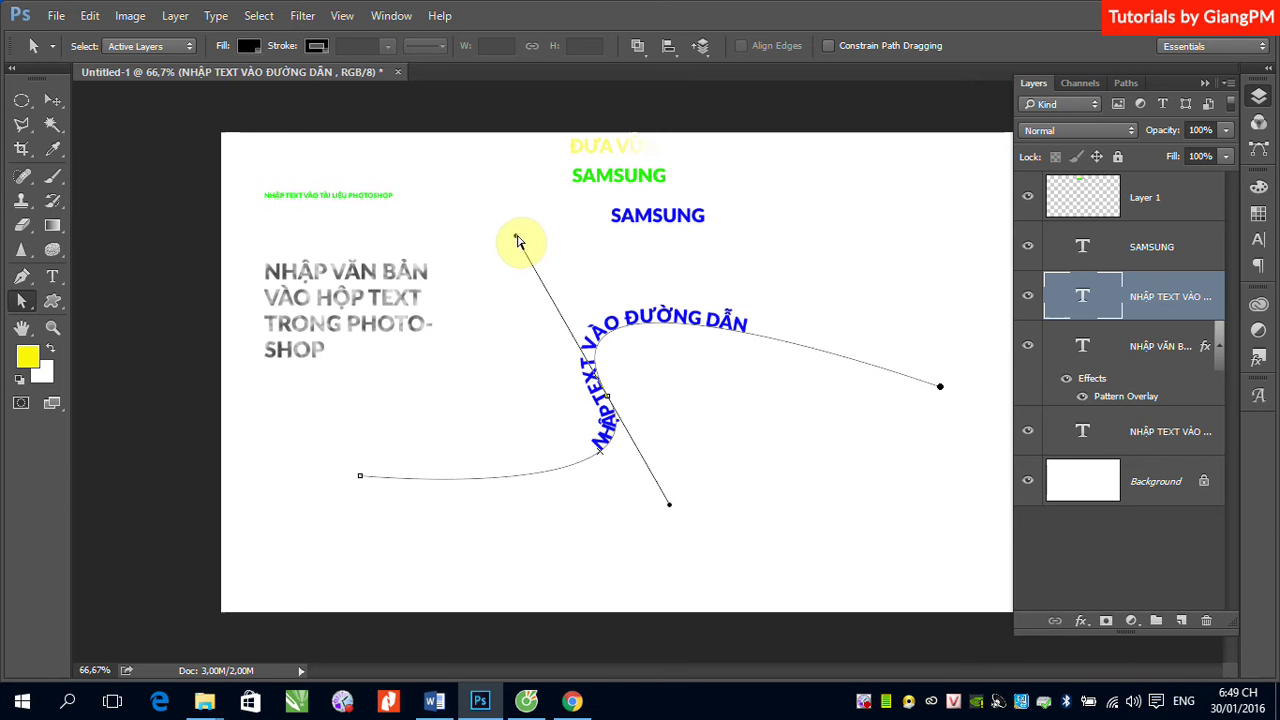
mouse_move(516, 238)
mouse_down()
mouse_move(577, 240)
mouse_move(698, 277)
mouse_up()
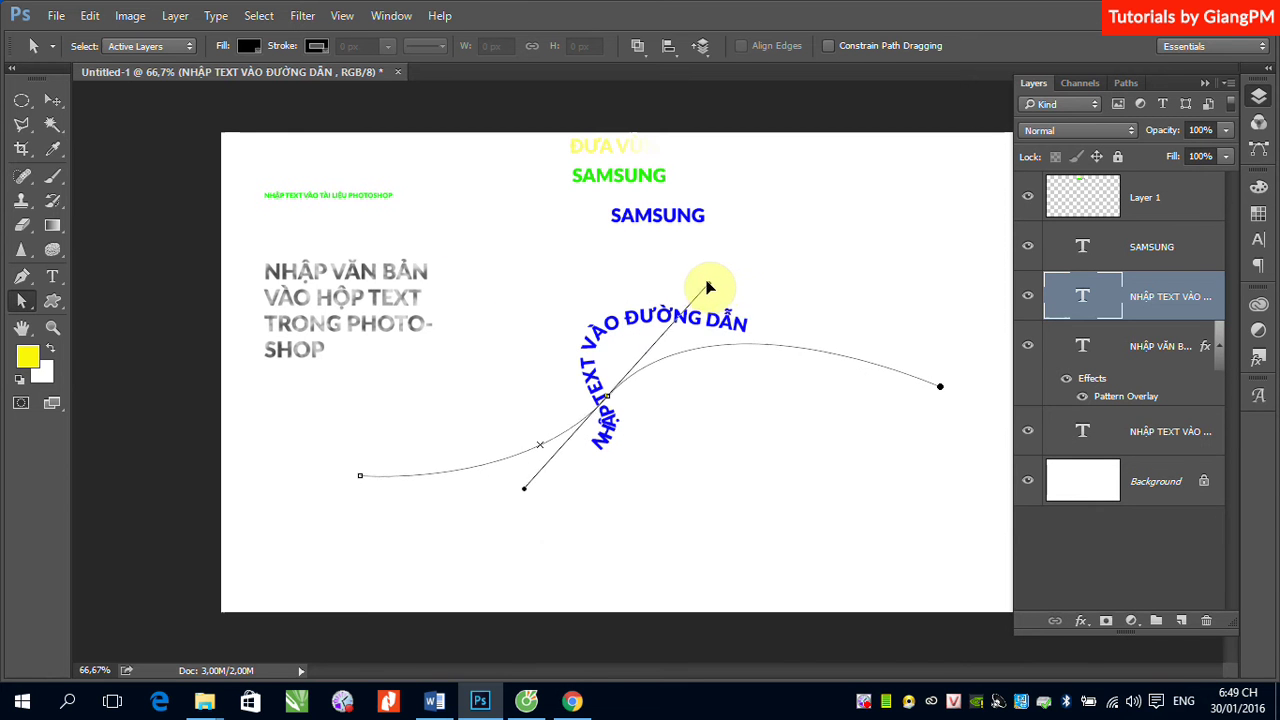
click(53, 278)
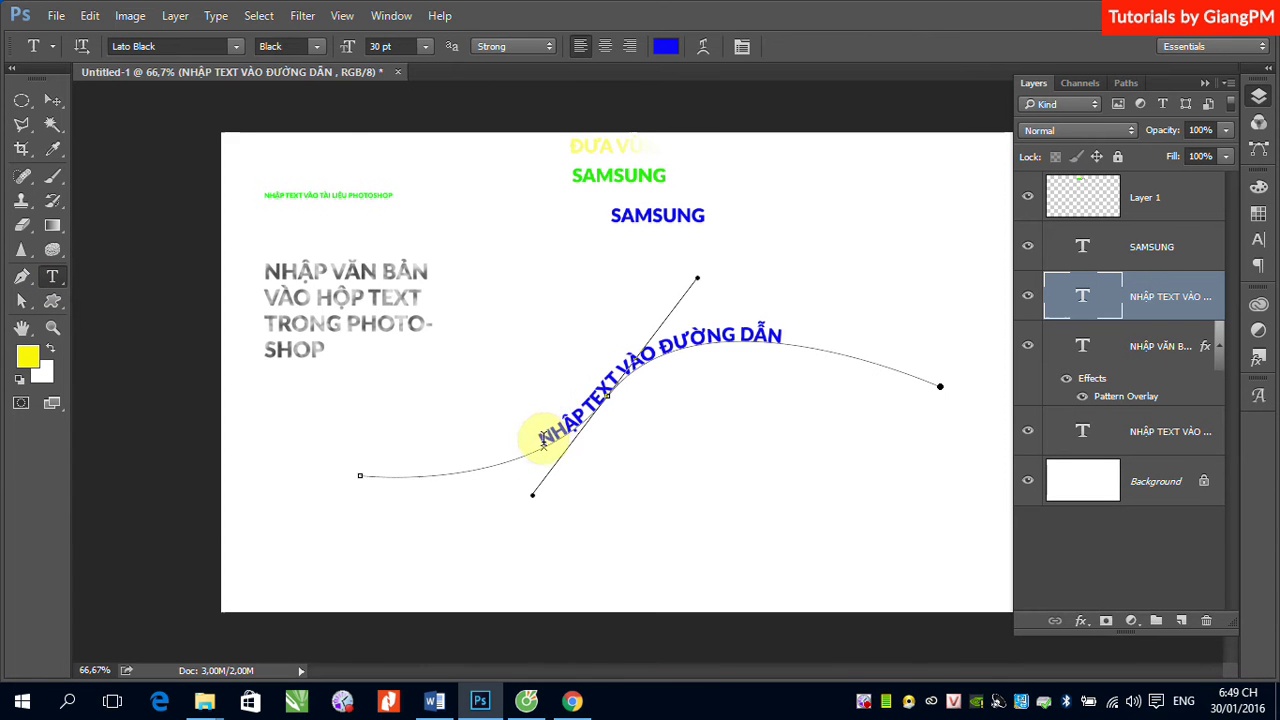
click(541, 443)
drag(541, 443, 791, 350)
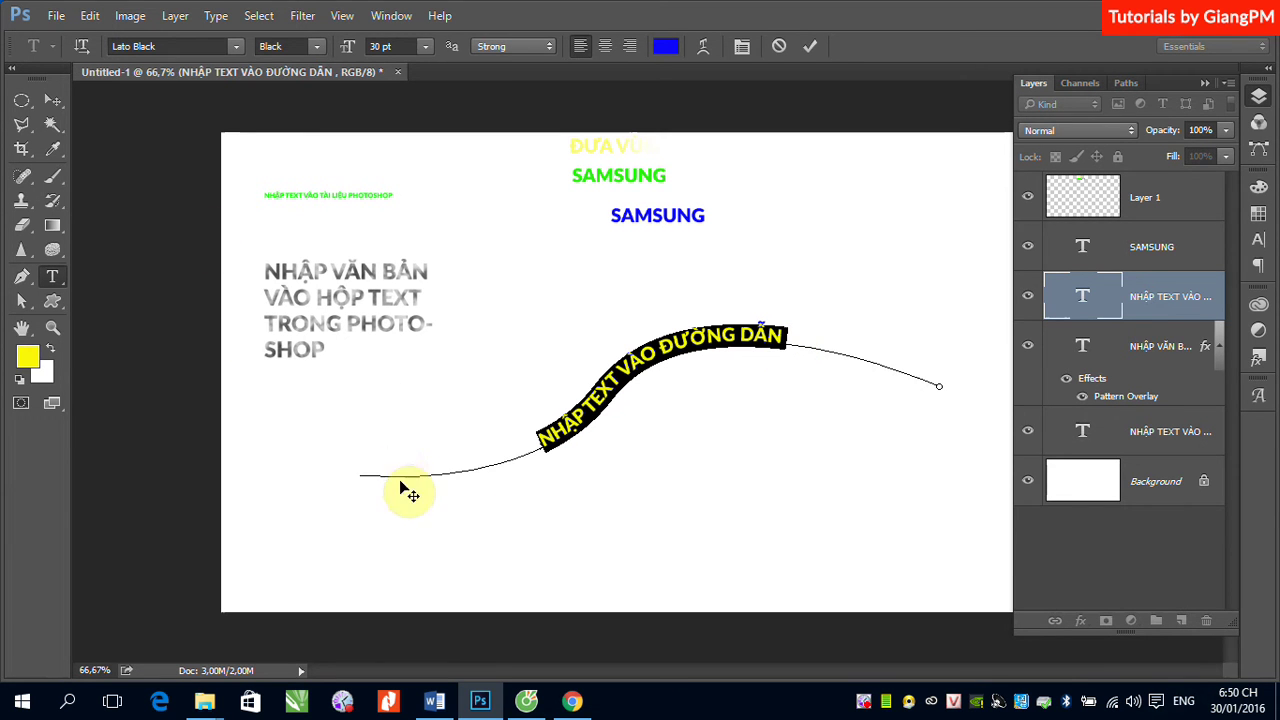
- Reshape the text path's anchors so the phrase slopes downward toward the right
click(52, 100)
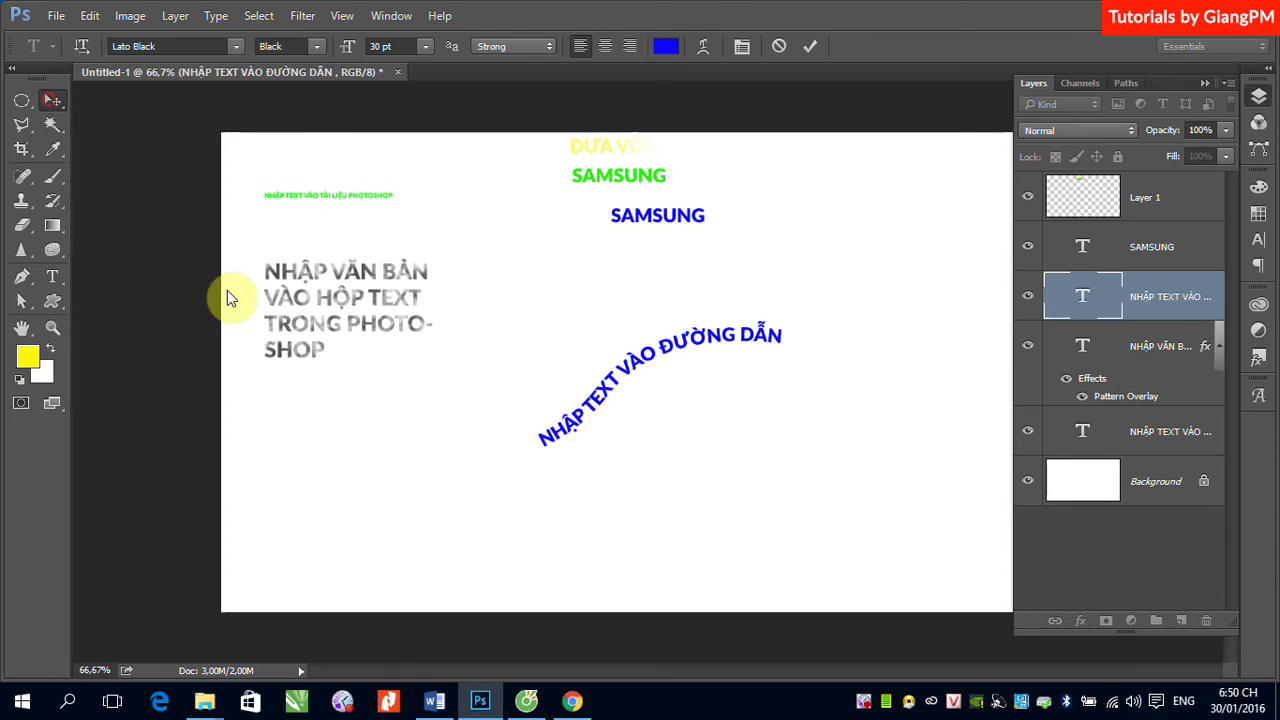
click(52, 276)
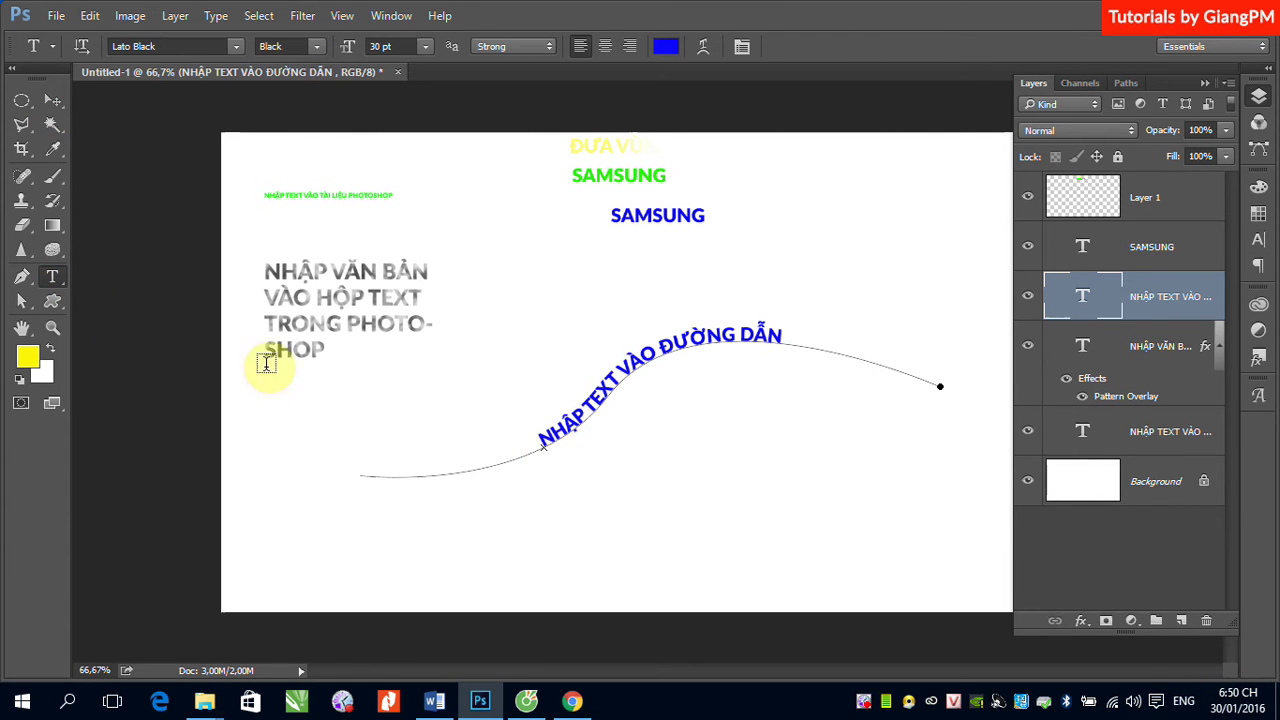
click(22, 300)
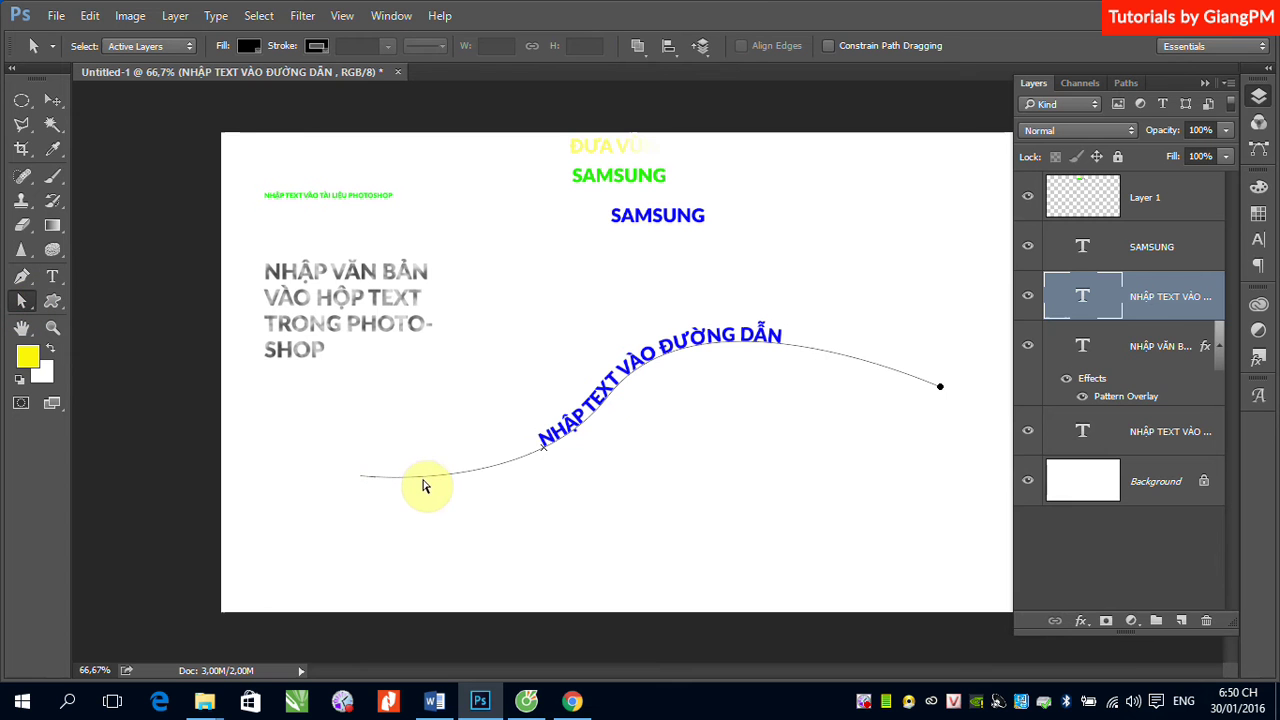
click(423, 480)
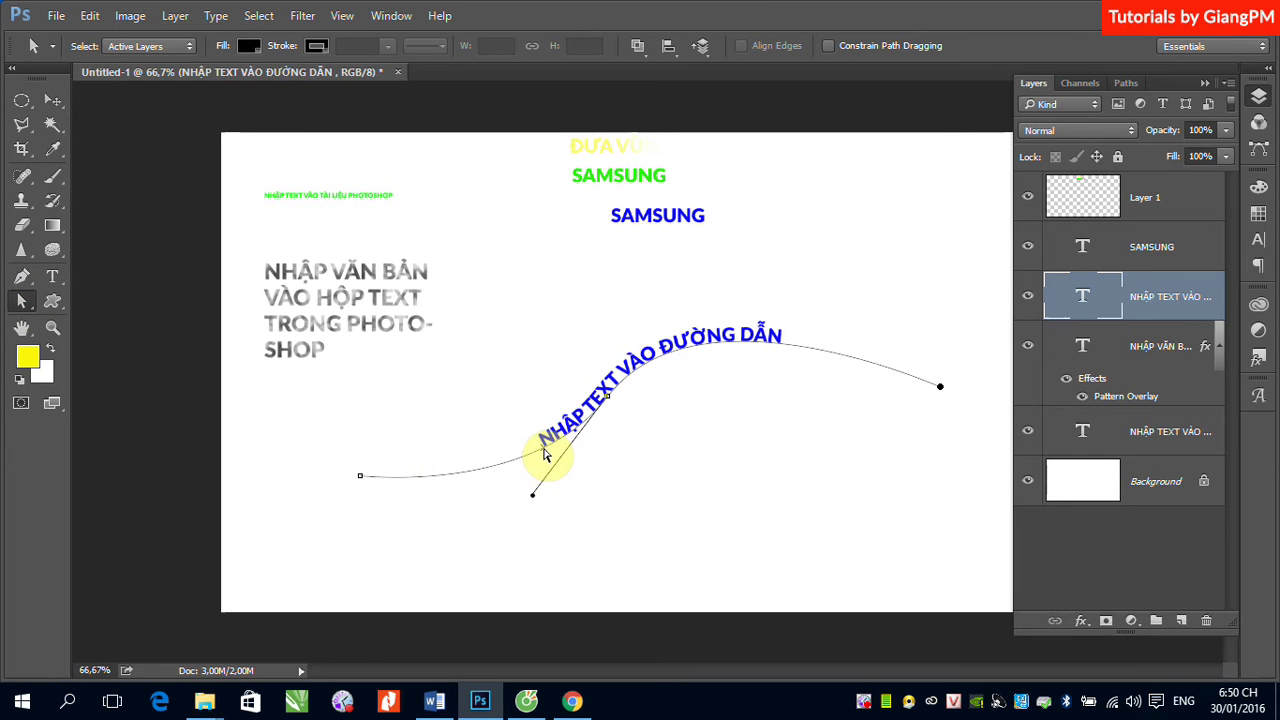
mouse_move(545, 455)
mouse_down()
mouse_move(635, 537)
mouse_move(700, 534)
mouse_move(503, 486)
mouse_move(486, 380)
mouse_move(540, 284)
mouse_move(591, 271)
mouse_move(474, 400)
mouse_move(580, 537)
mouse_move(790, 543)
mouse_move(583, 474)
mouse_move(500, 349)
mouse_move(514, 326)
mouse_move(590, 365)
mouse_move(734, 500)
mouse_move(806, 500)
mouse_move(612, 370)
mouse_up()
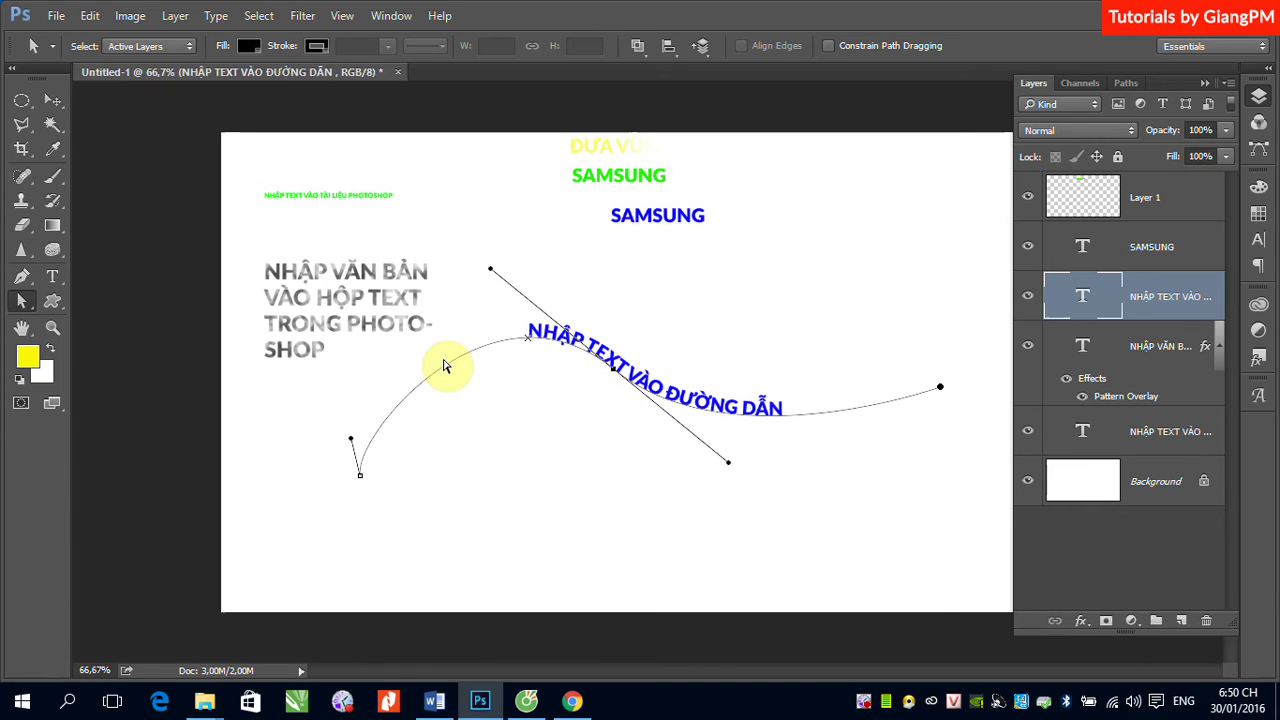
mouse_move(446, 366)
mouse_down()
mouse_move(623, 494)
mouse_move(523, 443)
mouse_move(443, 357)
mouse_move(480, 403)
mouse_move(442, 374)
mouse_up()
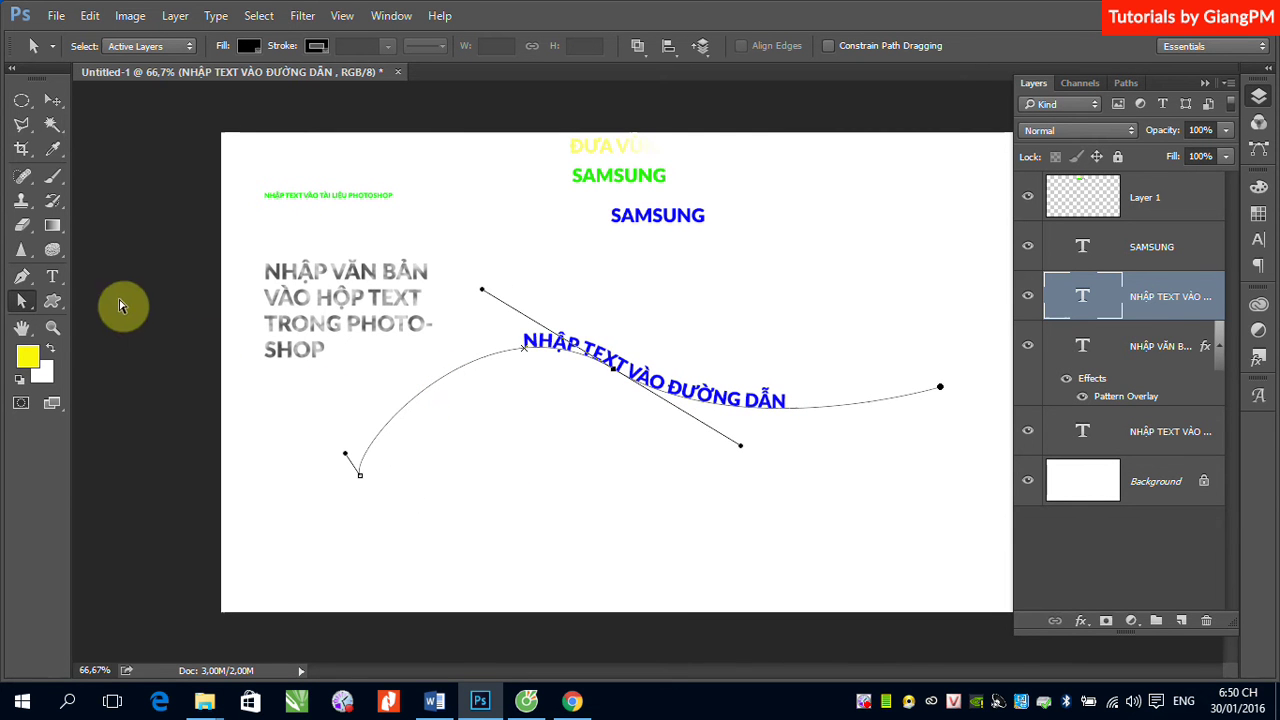
click(28, 308)
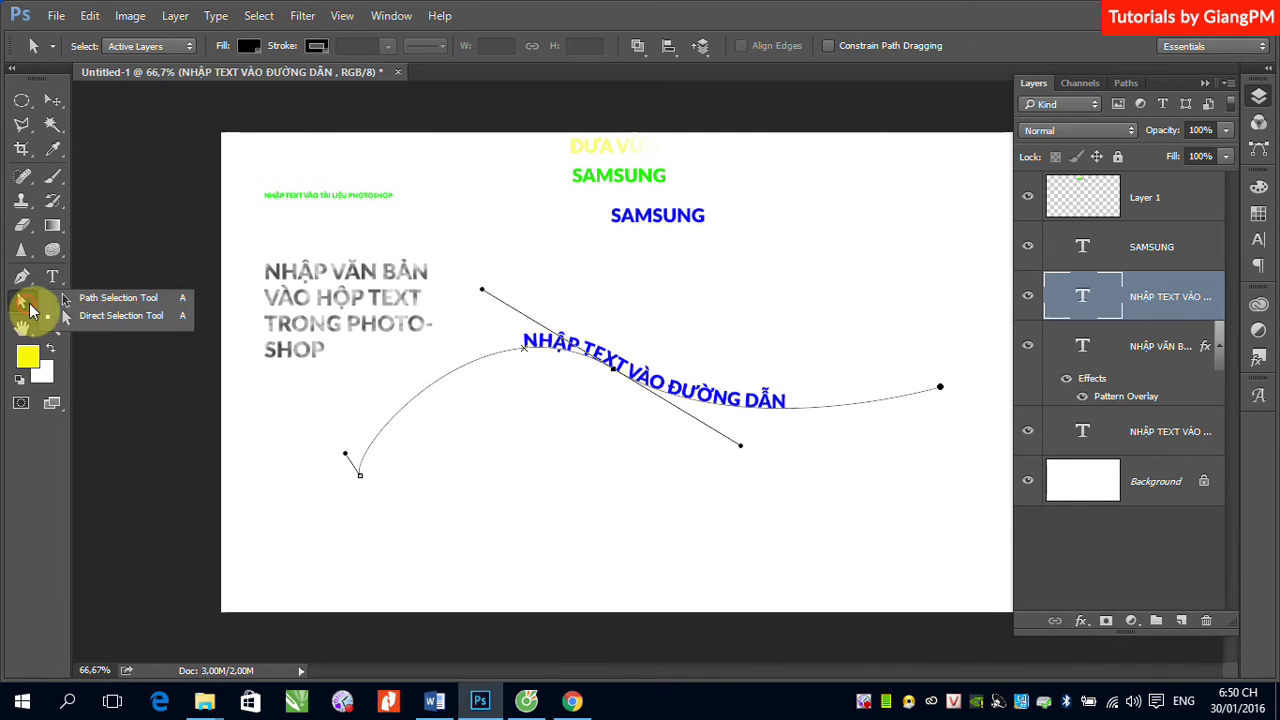
key(t)
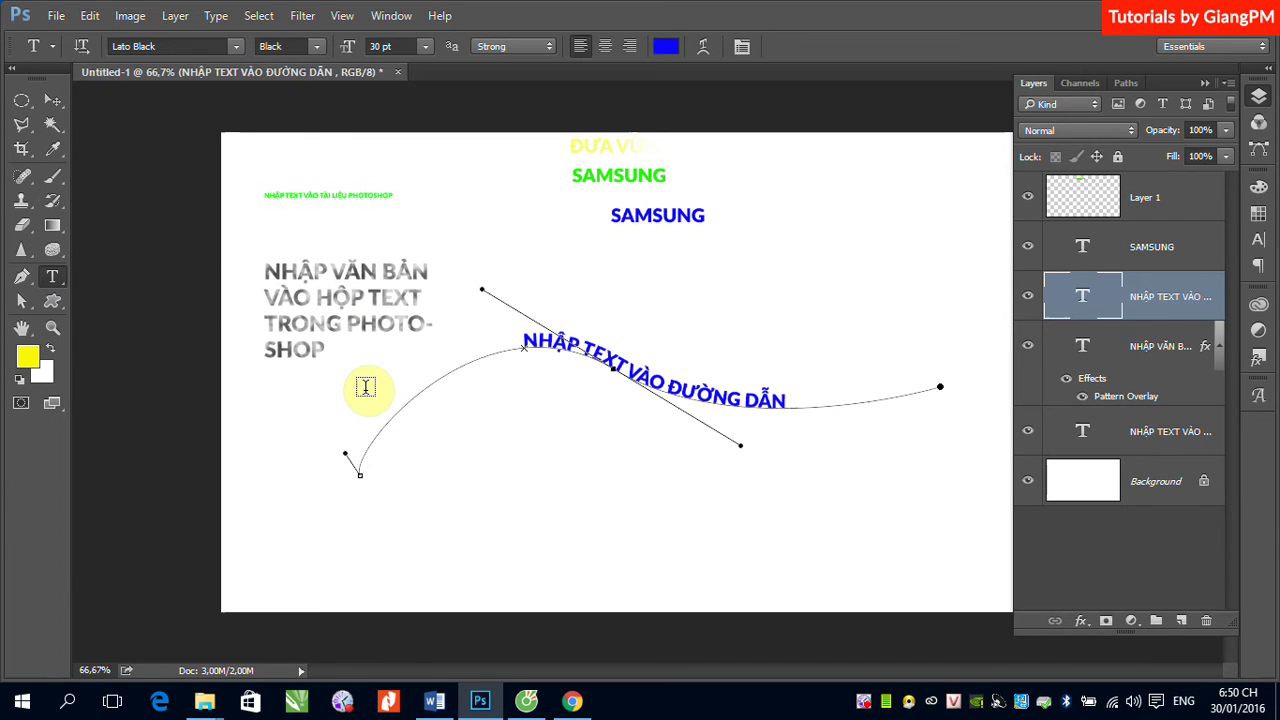
click(58, 104)
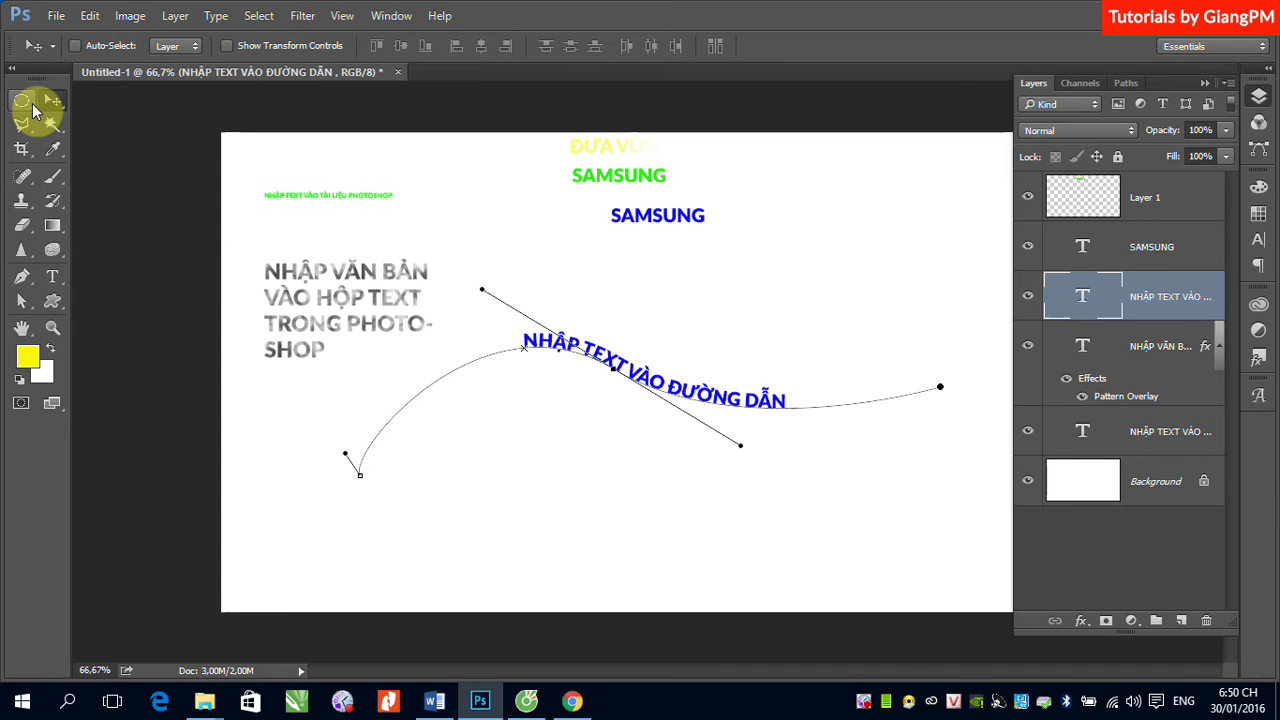
- Draw a text box at upper right, then drag the empty Layer 2 to the trash
click(53, 278)
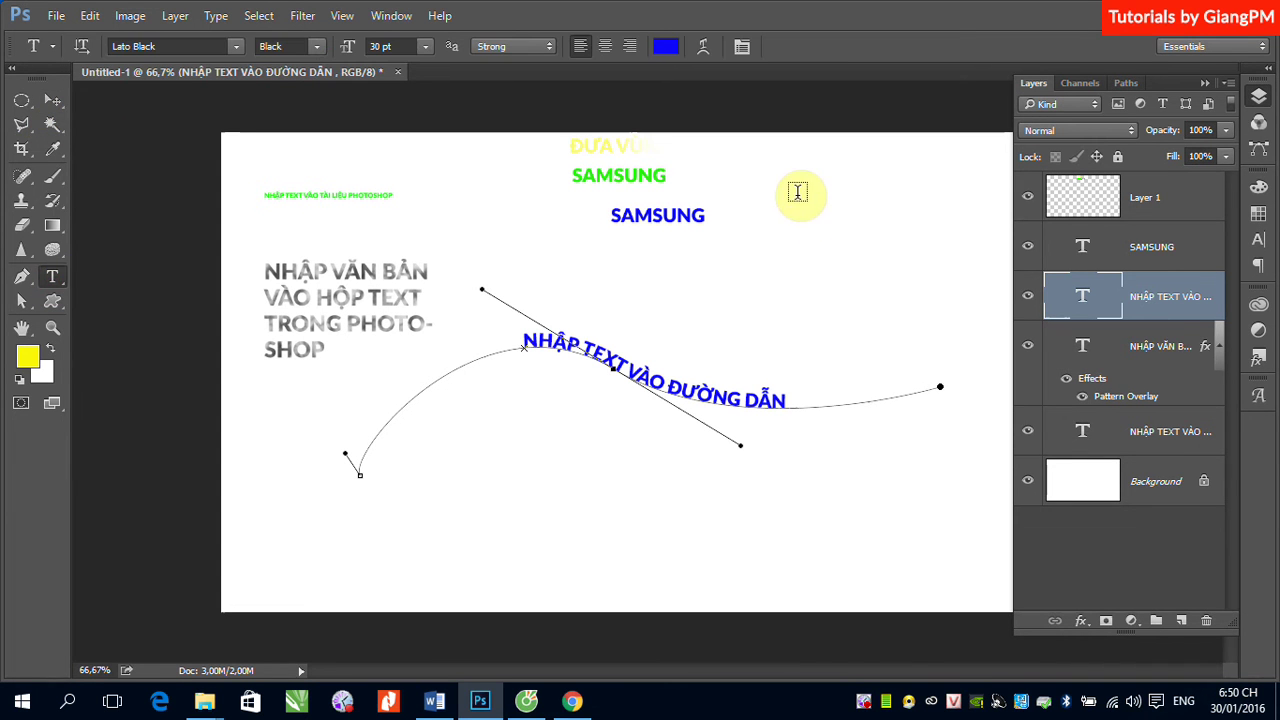
drag(797, 195, 985, 330)
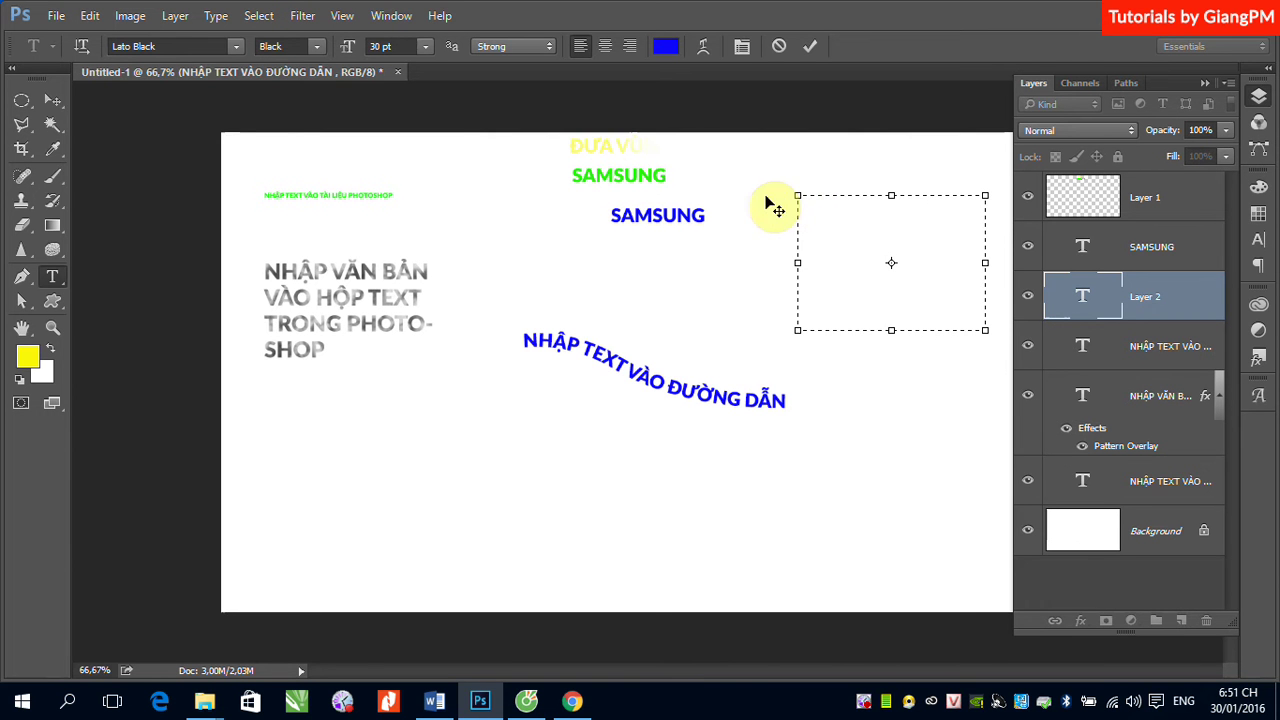
click(54, 101)
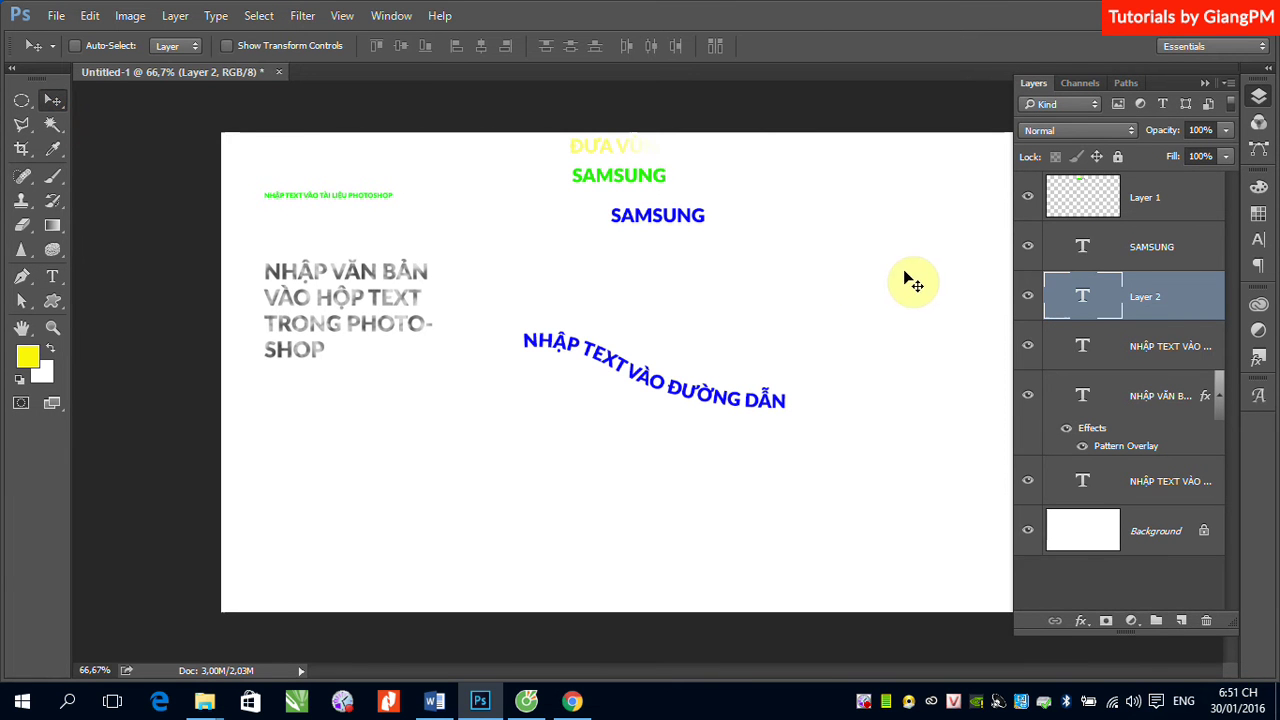
drag(1192, 292, 1205, 619)
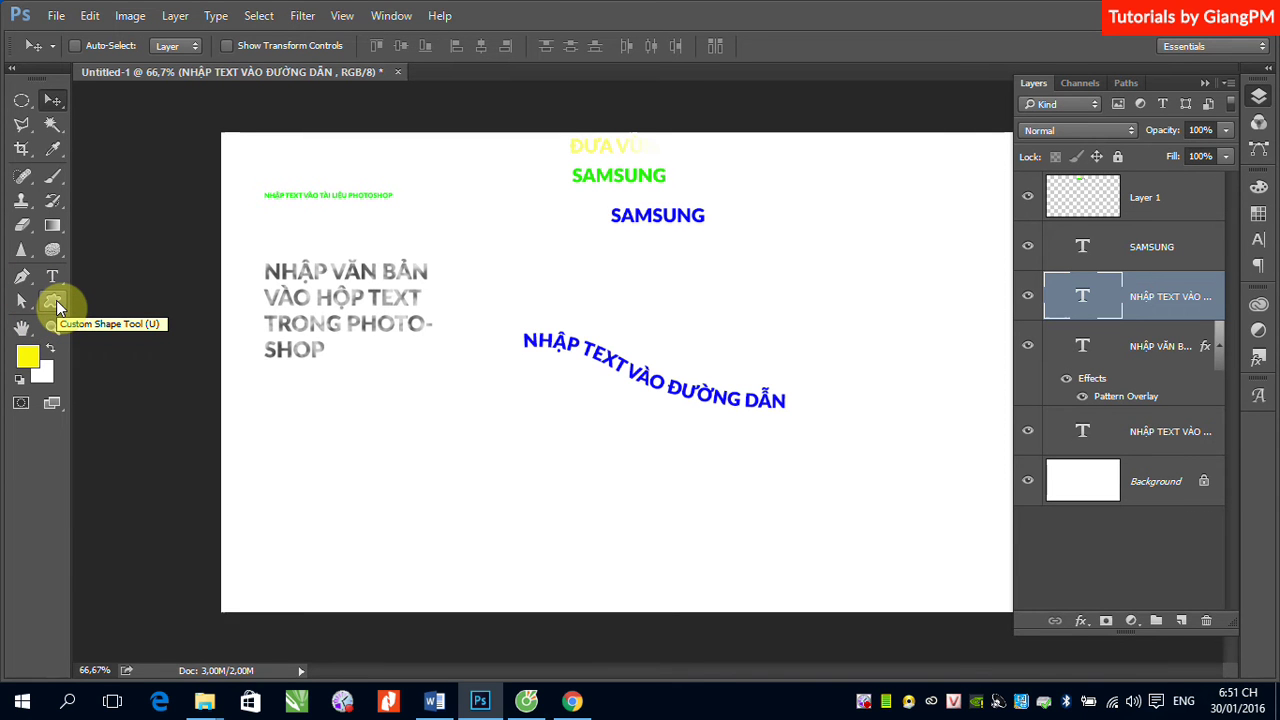
- Draw a yellow rectangle shape at upper right and nudge it slightly down and right
click(56, 300)
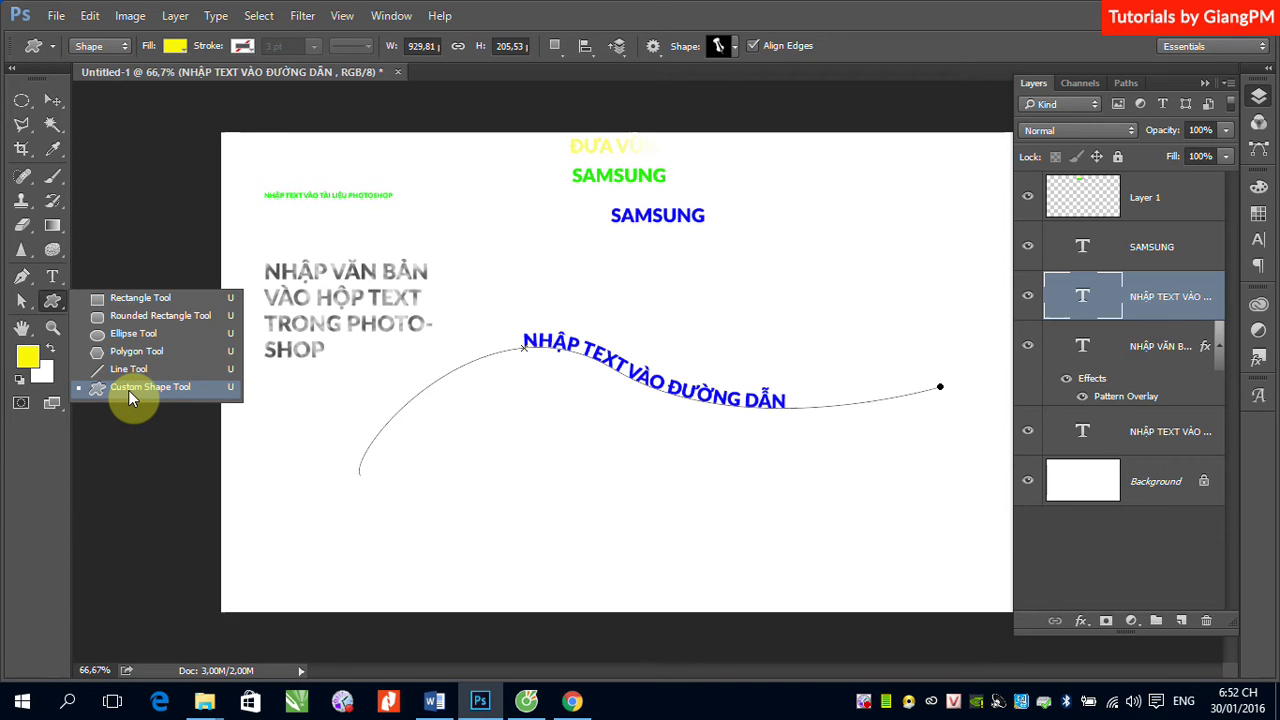
click(135, 298)
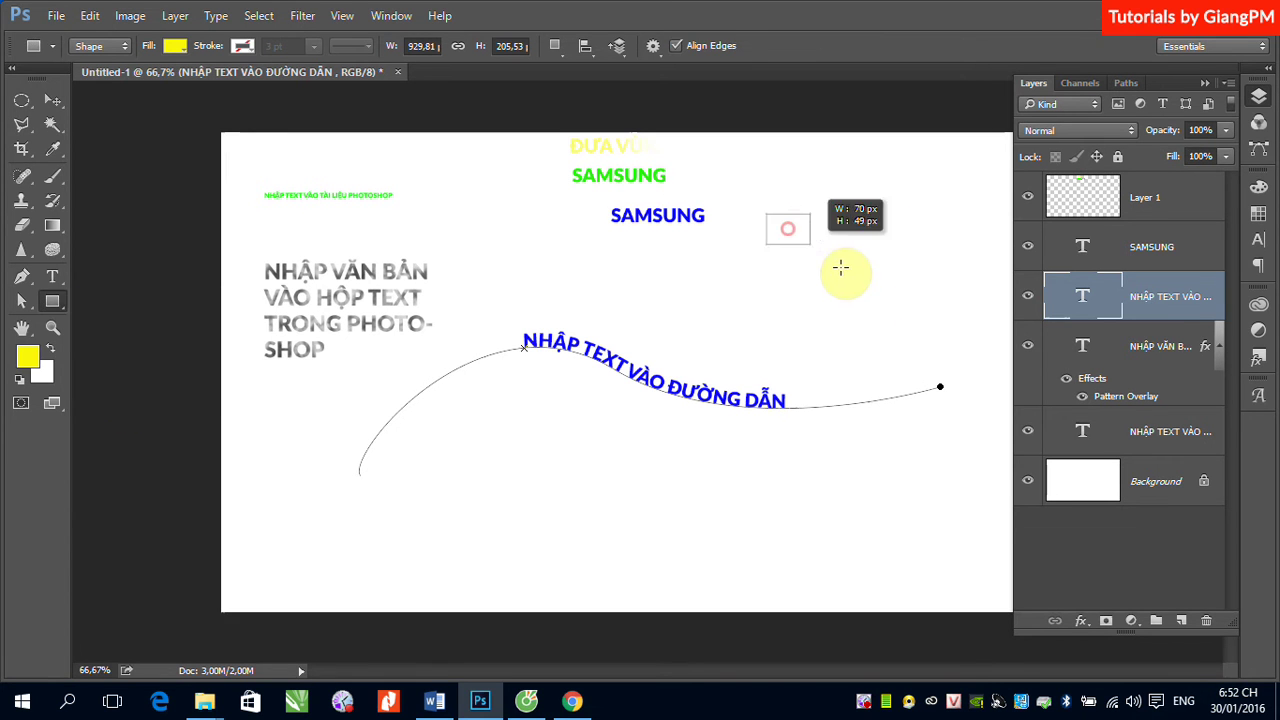
drag(792, 229, 888, 325)
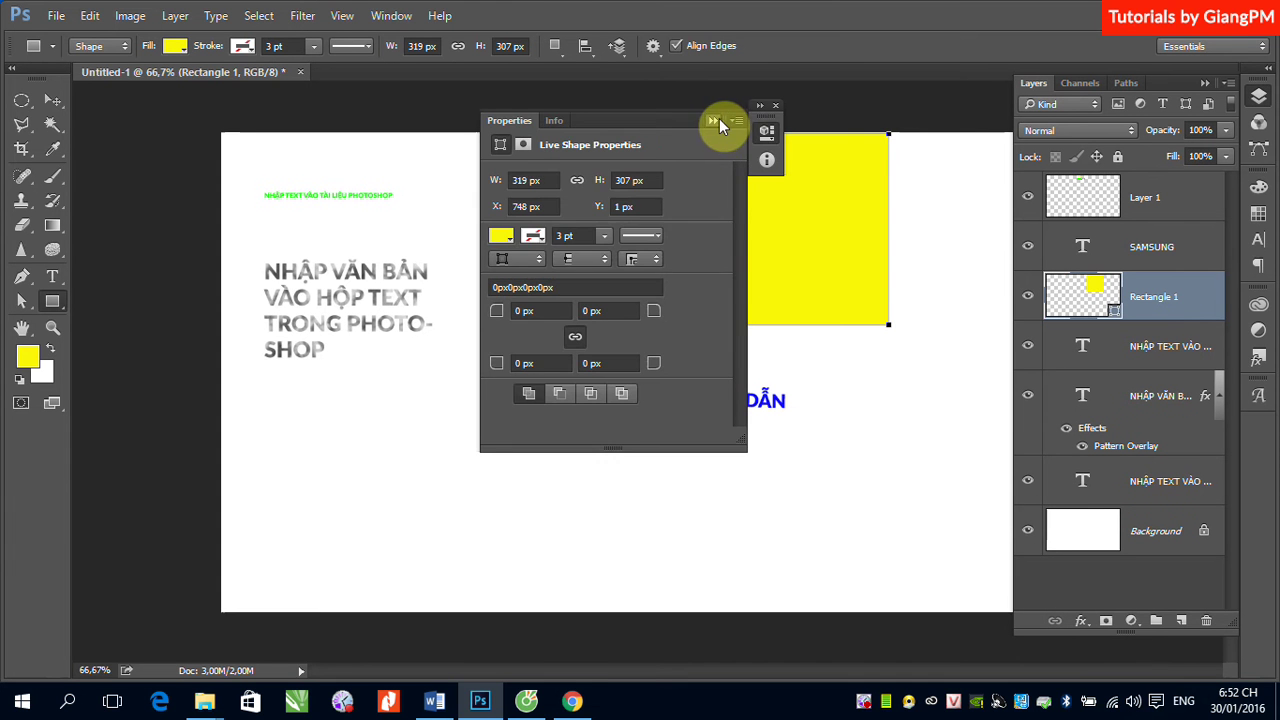
click(719, 118)
click(53, 100)
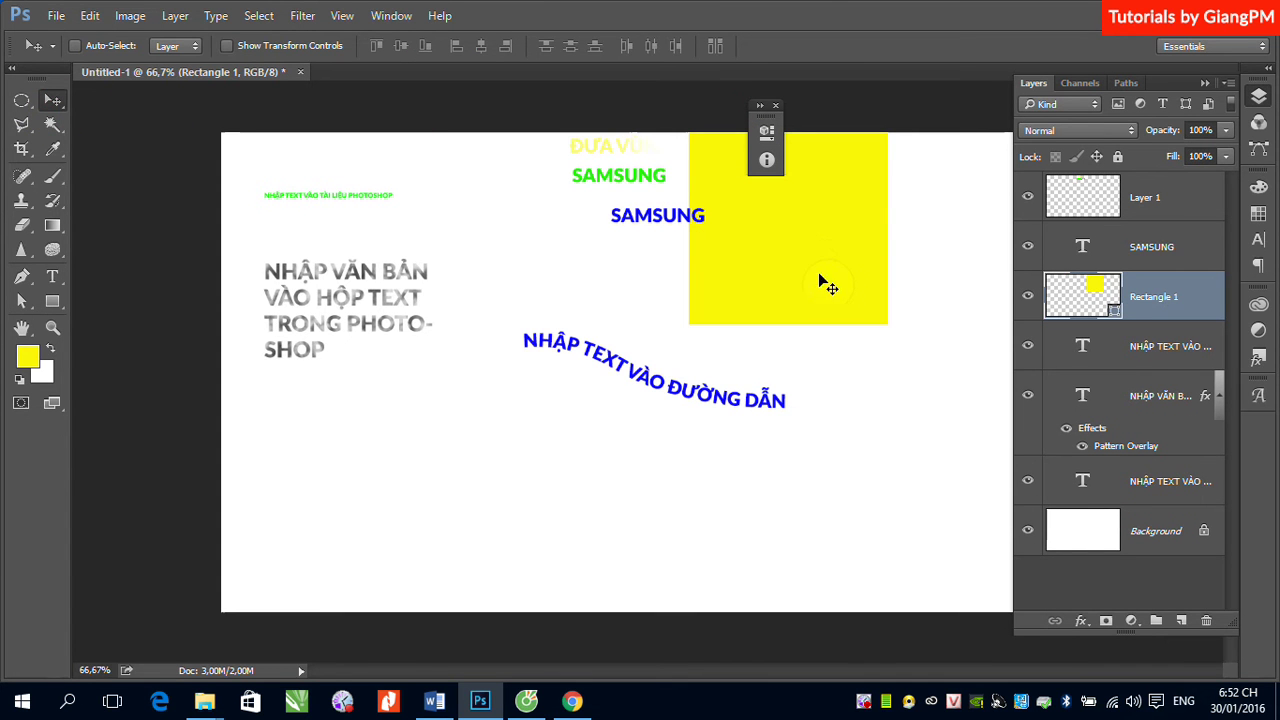
drag(820, 276, 849, 309)
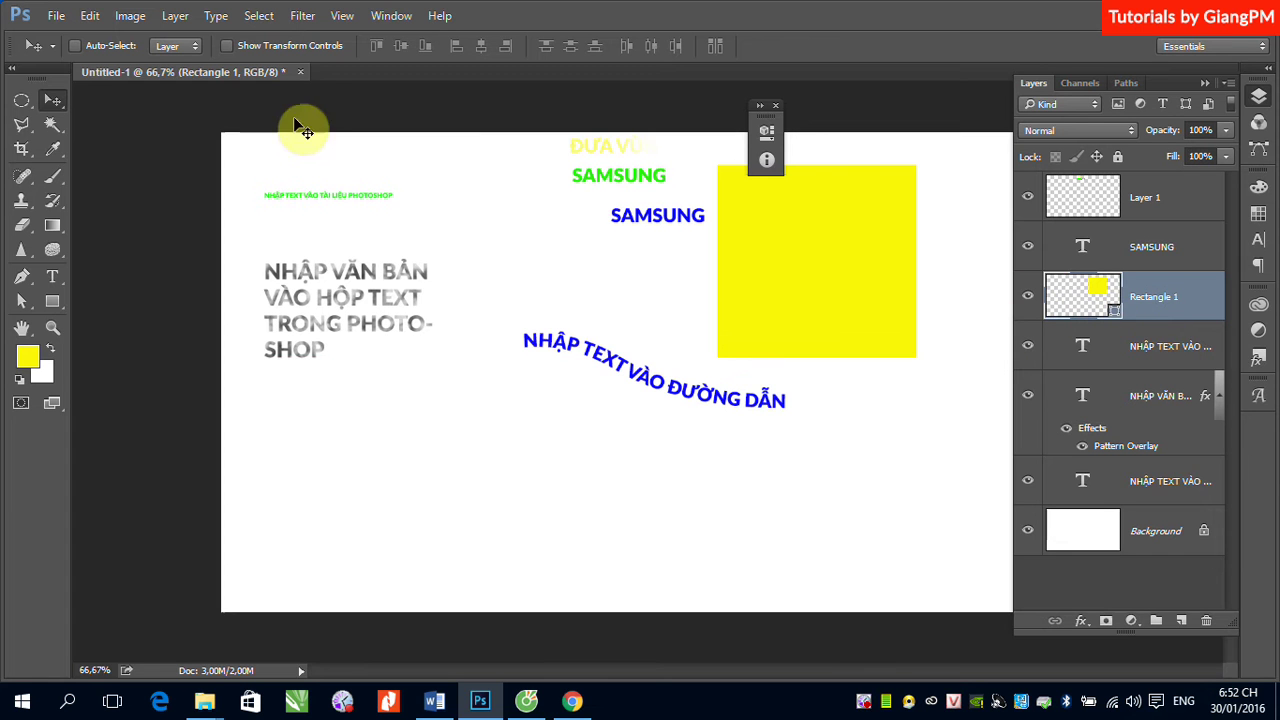
click(52, 303)
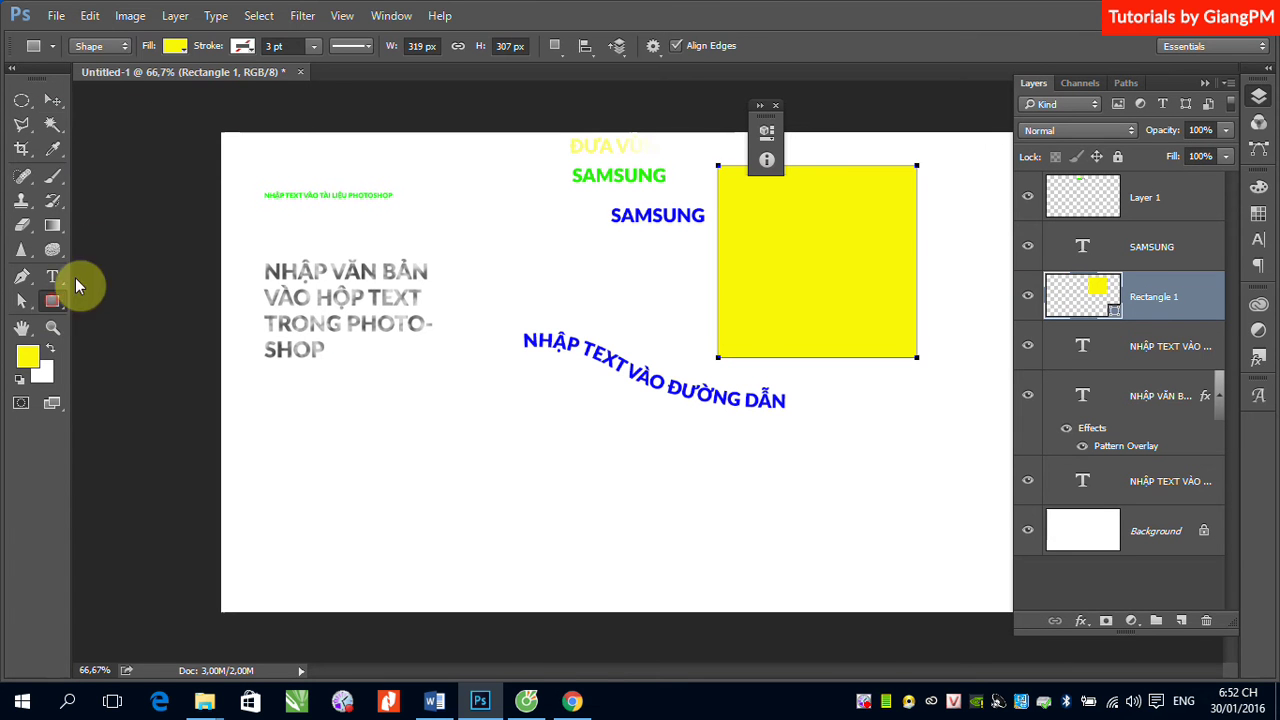
click(125, 45)
- Draw a rectangle path over the left text and round all its corners to 100 px
click(100, 85)
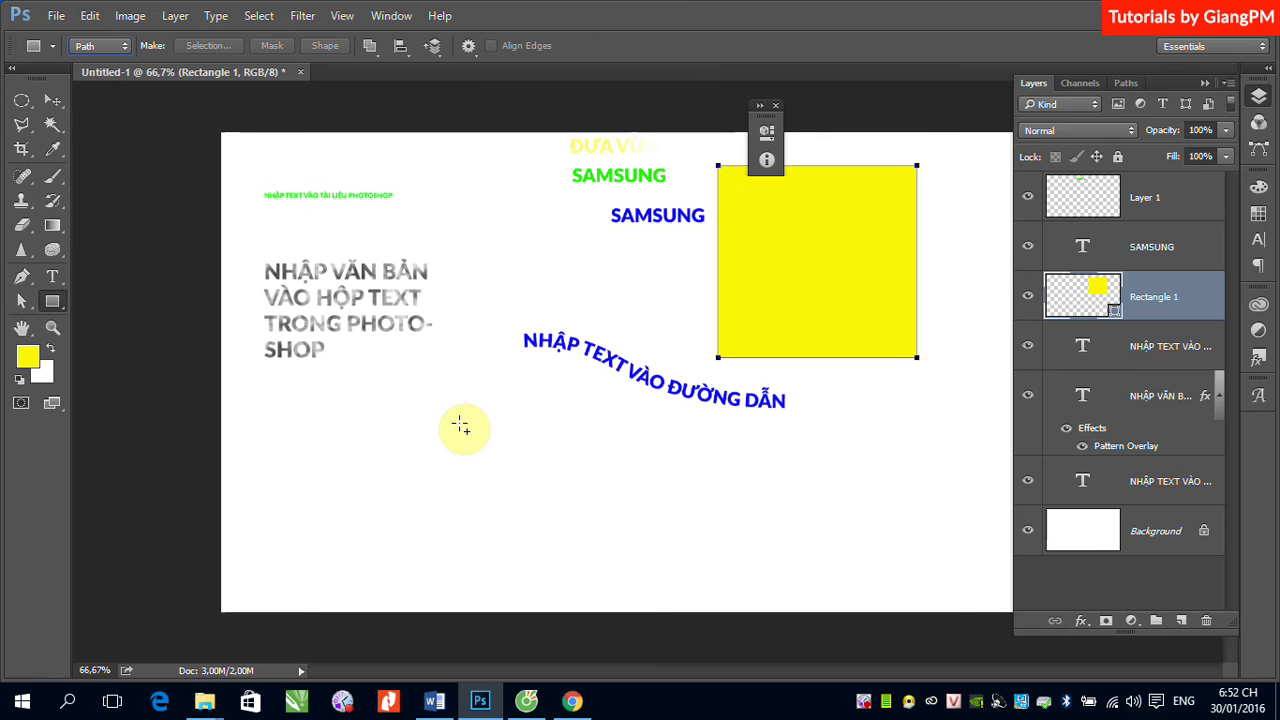
drag(396, 404, 537, 490)
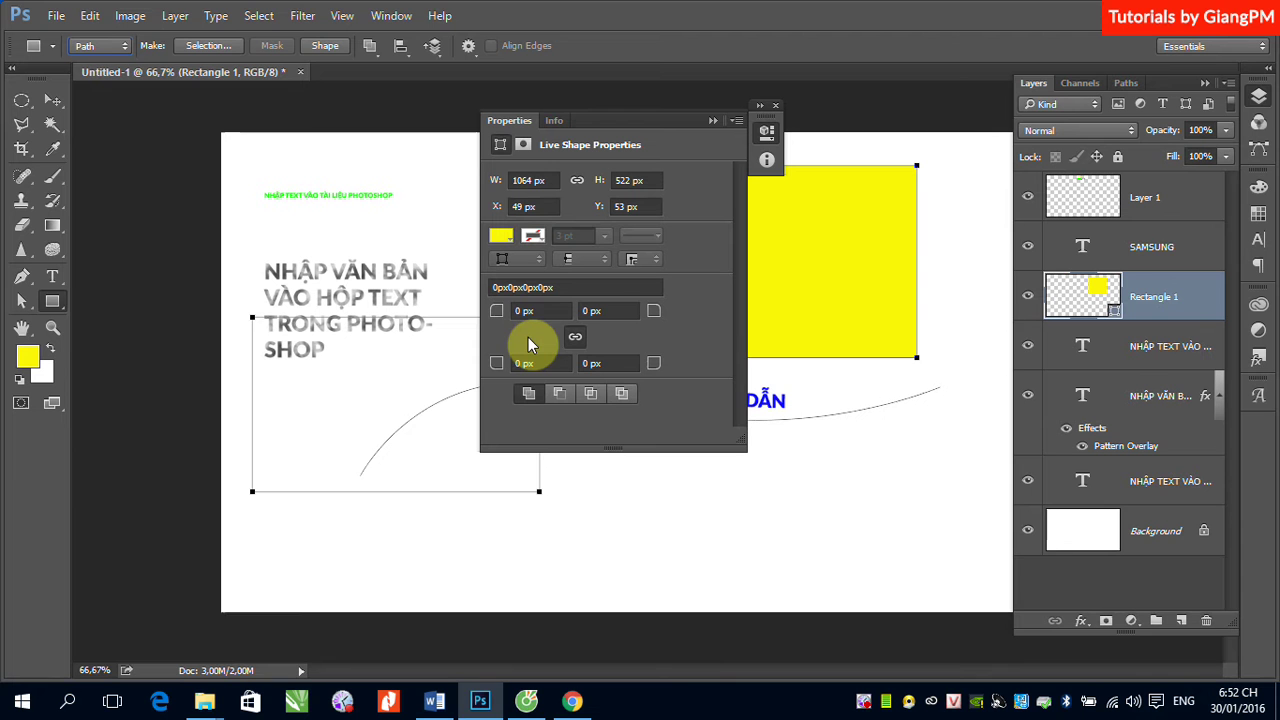
click(522, 311)
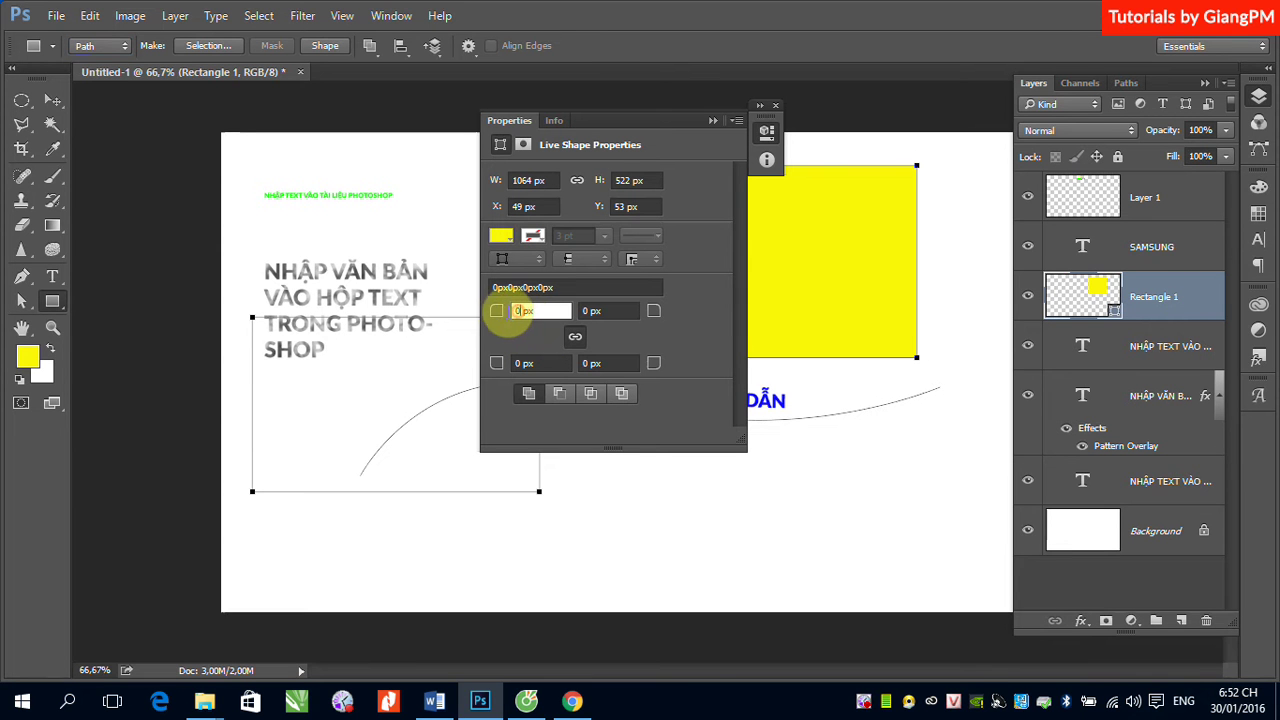
text(1)
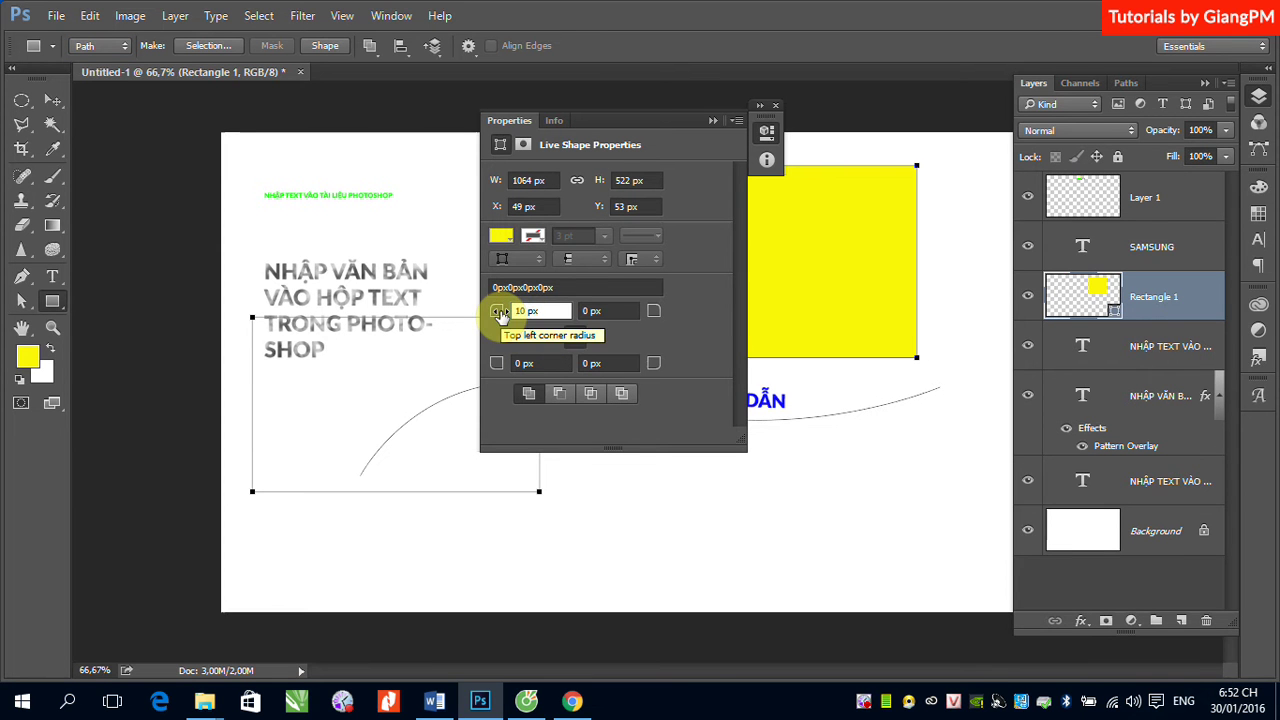
click(588, 311)
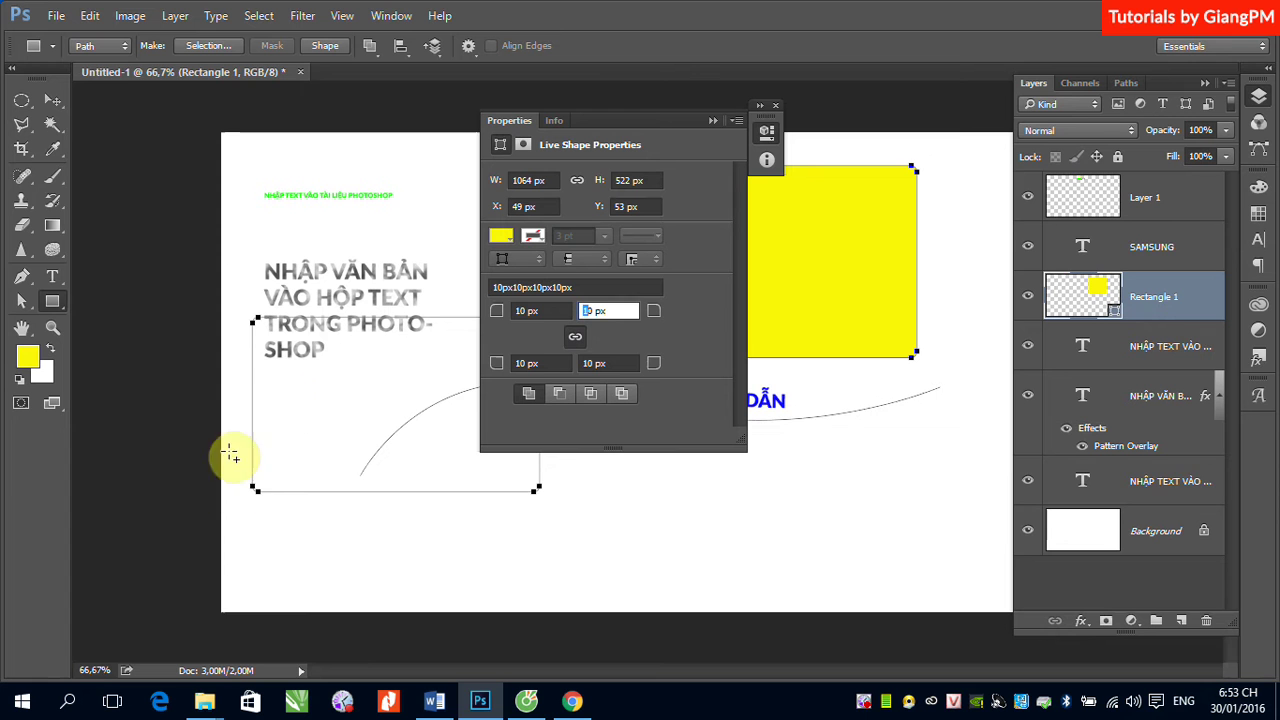
click(526, 311)
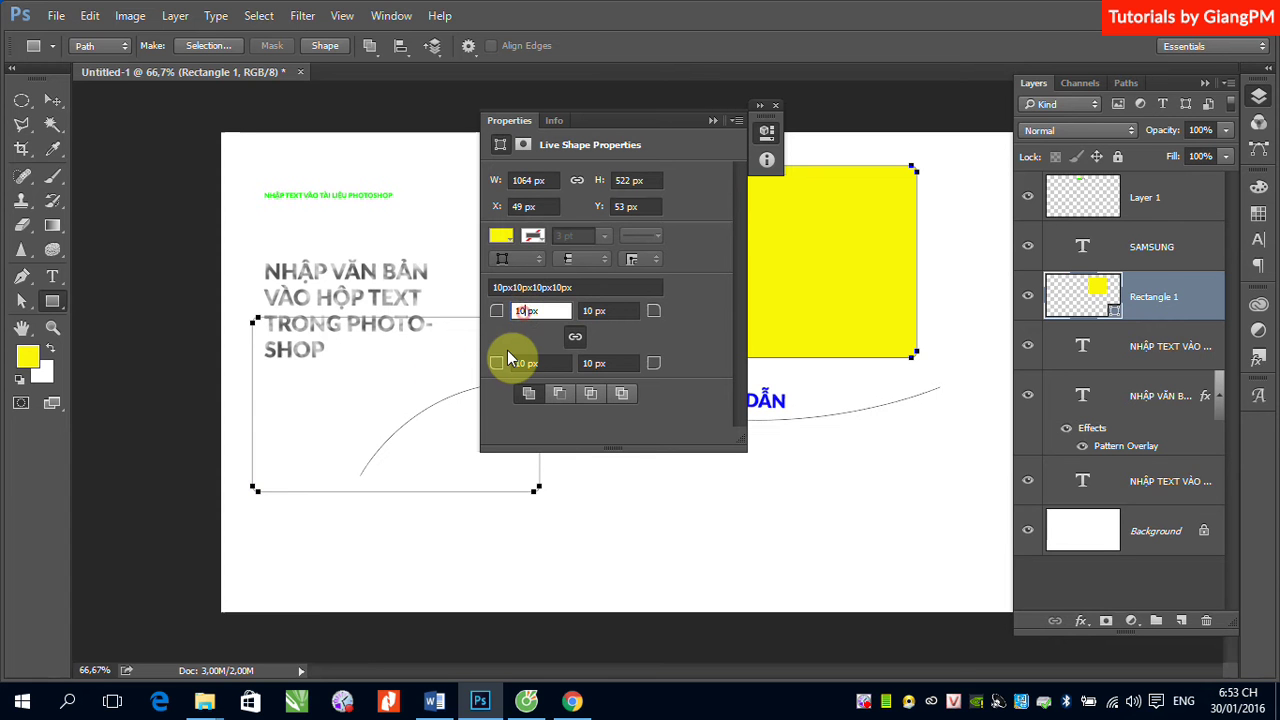
text(100)
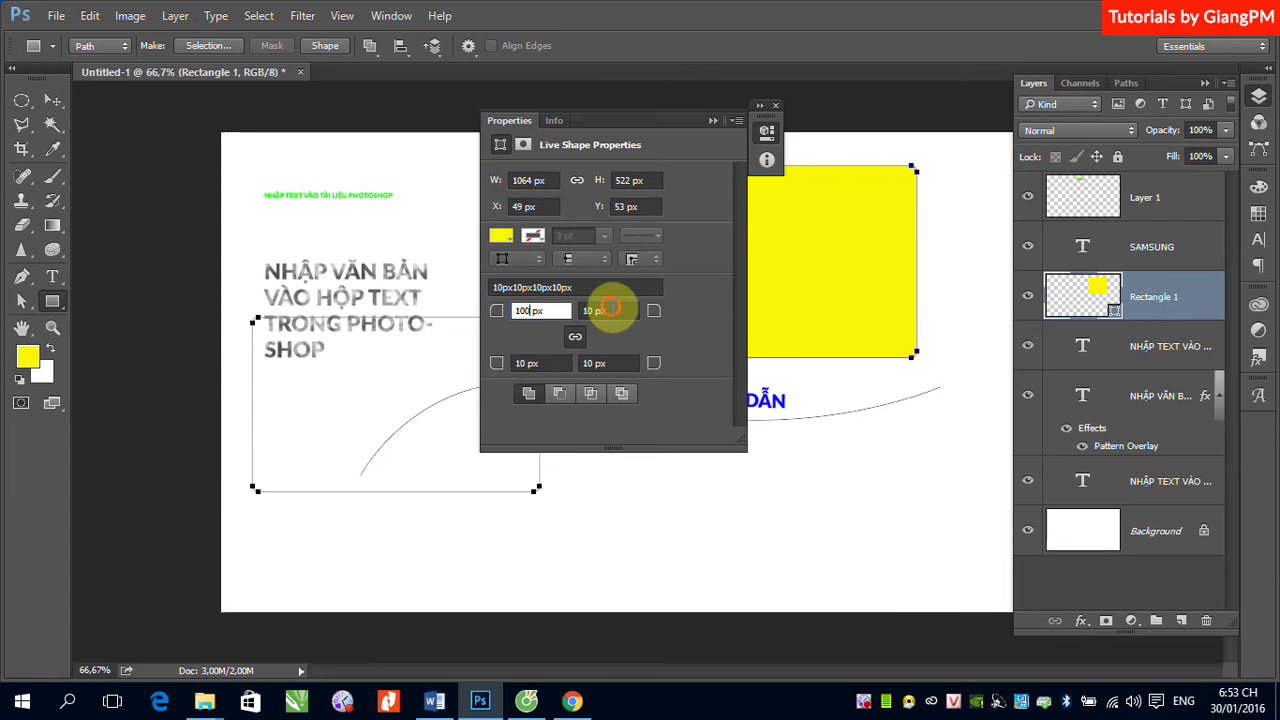
click(602, 311)
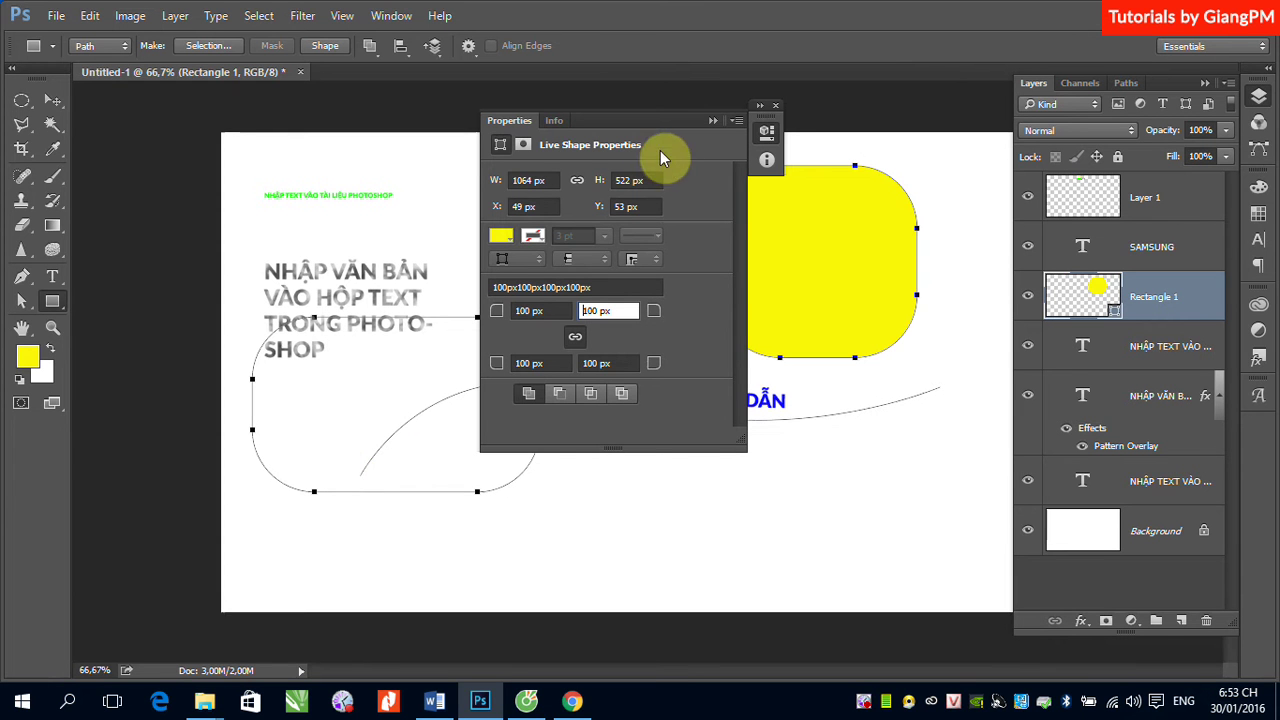
click(714, 121)
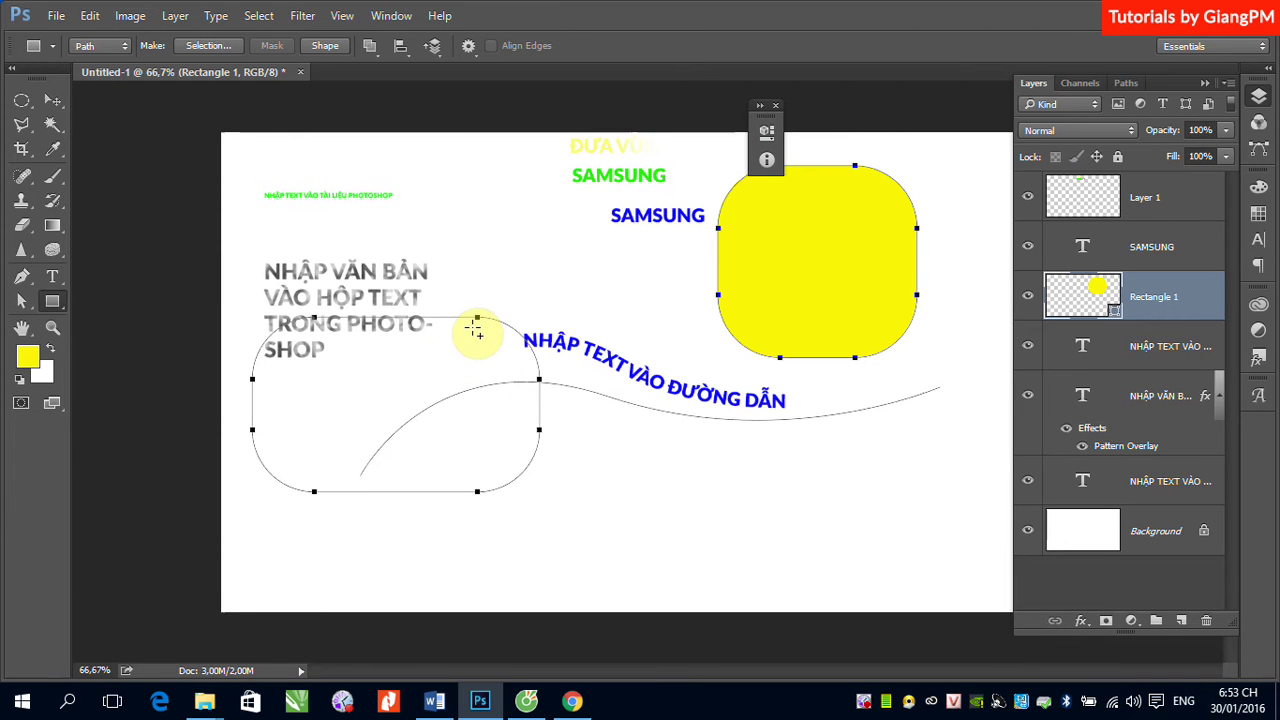
click(53, 276)
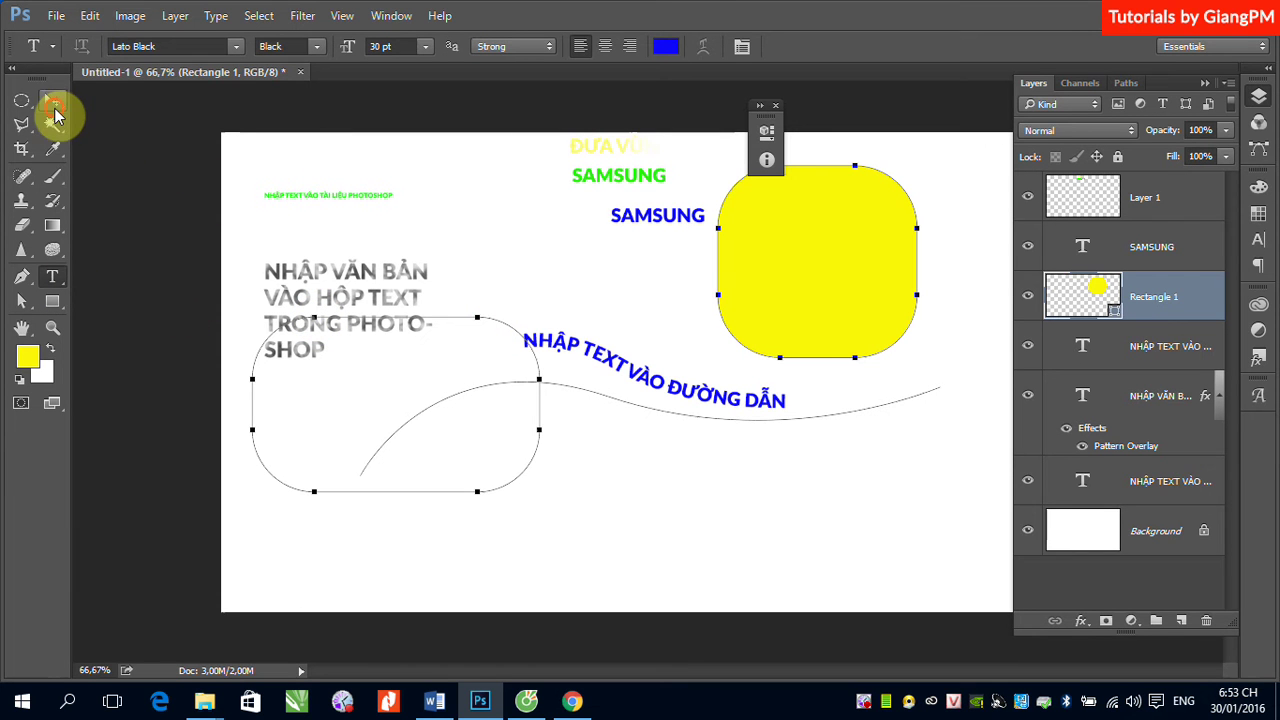
click(53, 101)
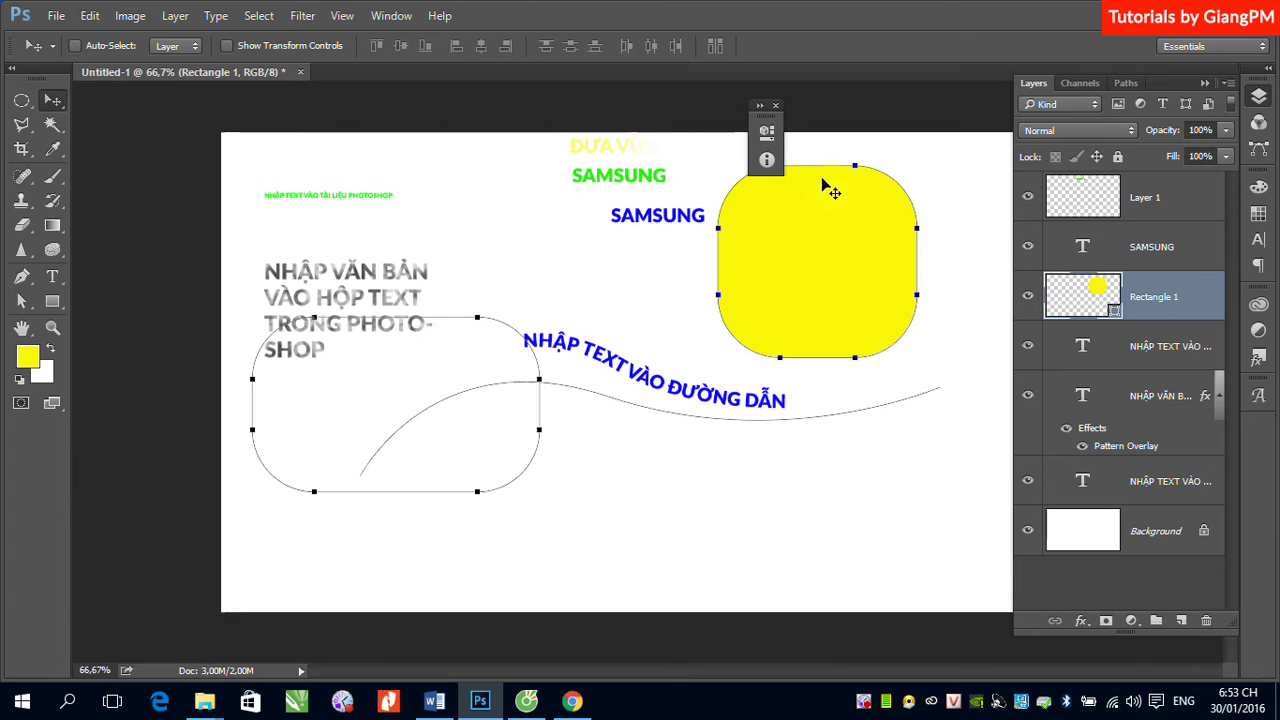
- Create a new blank document with the default File > New settings
click(56, 15)
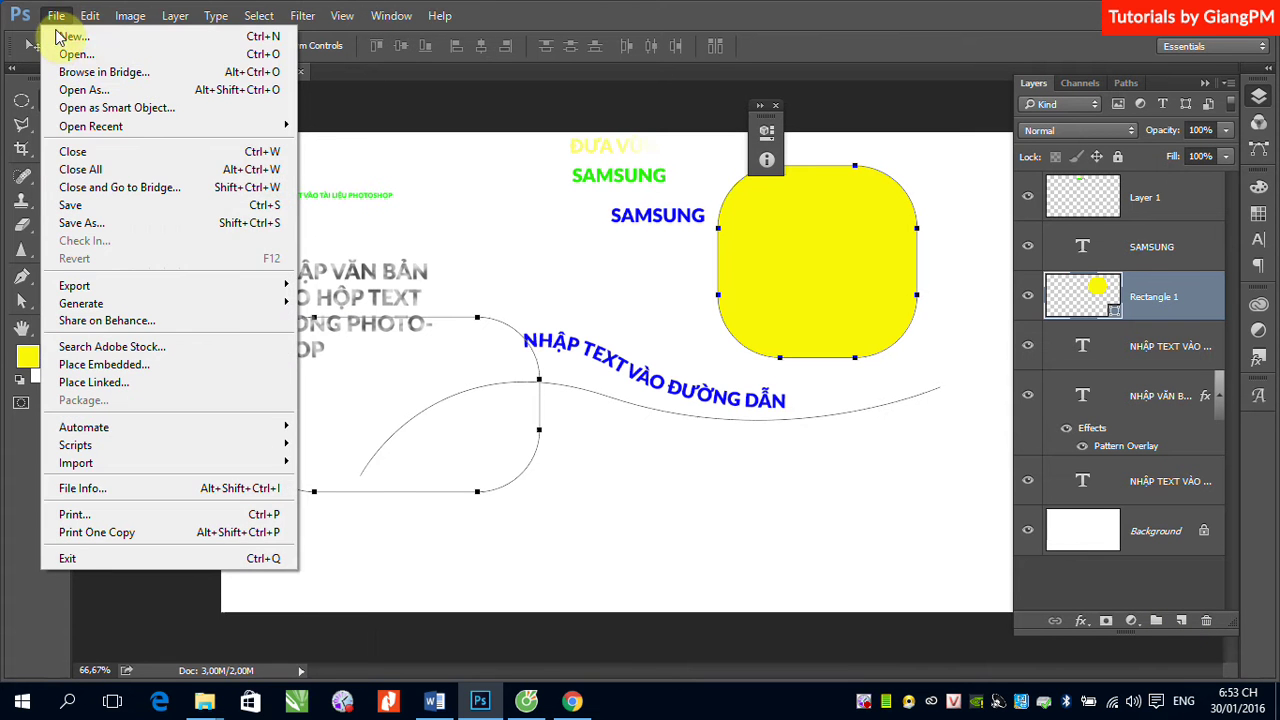
click(60, 34)
click(835, 157)
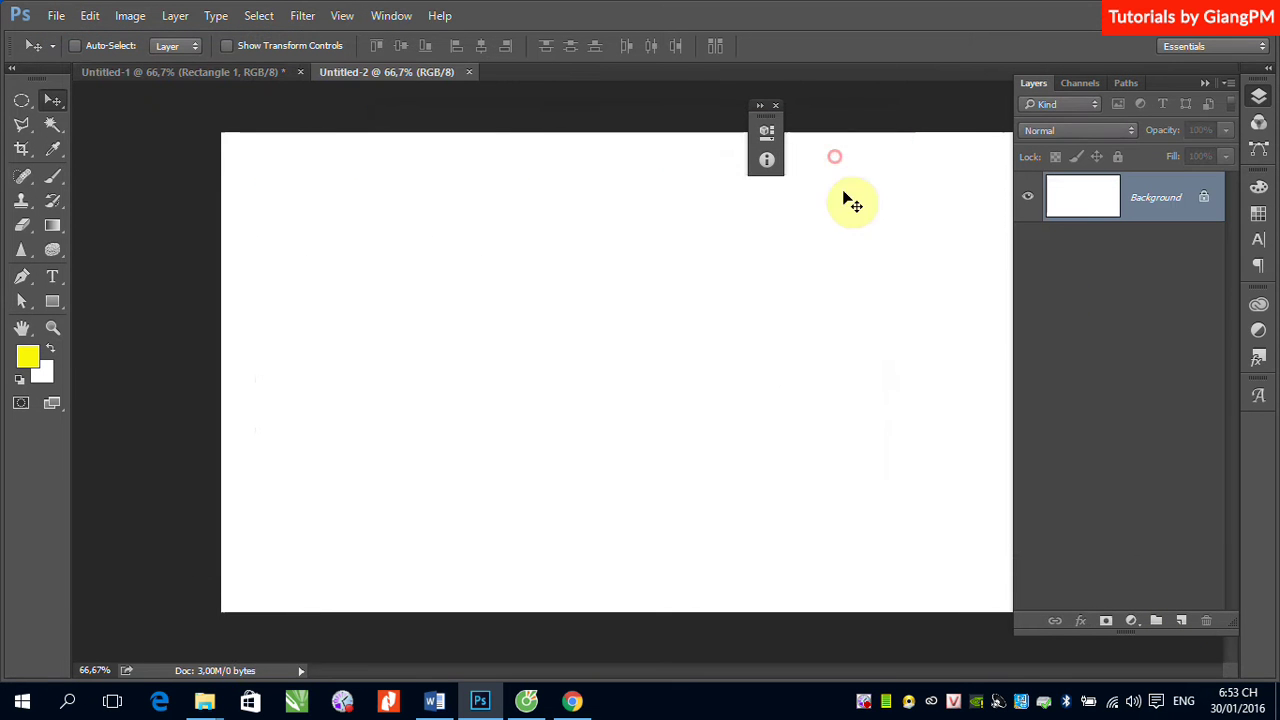
- Draw a rectangle path in the upper left of the new document
click(49, 298)
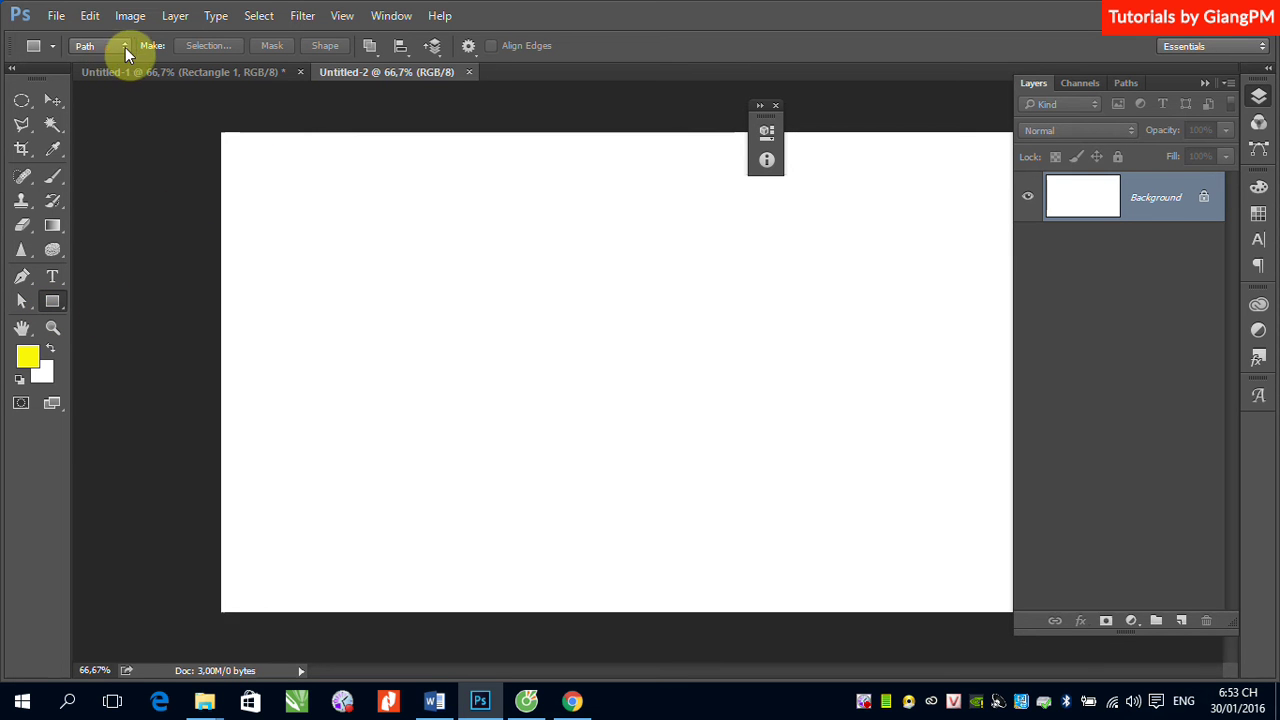
drag(306, 212, 425, 296)
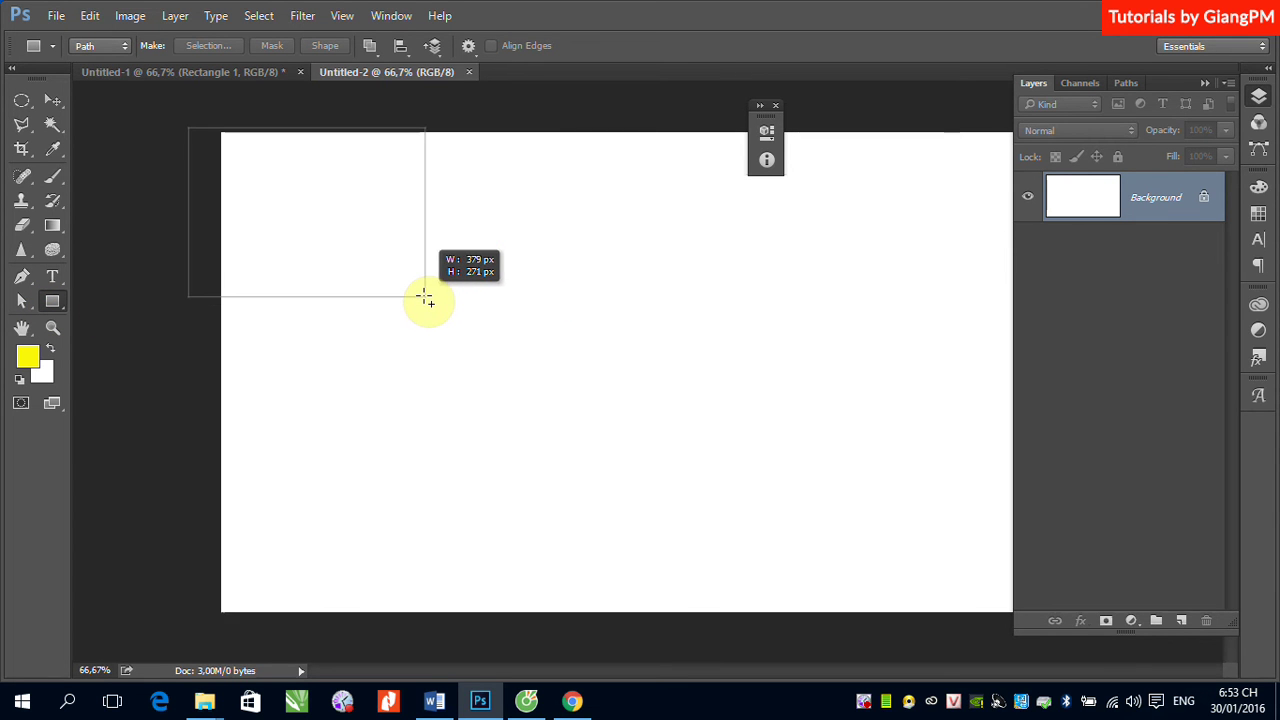
drag(425, 296, 582, 385)
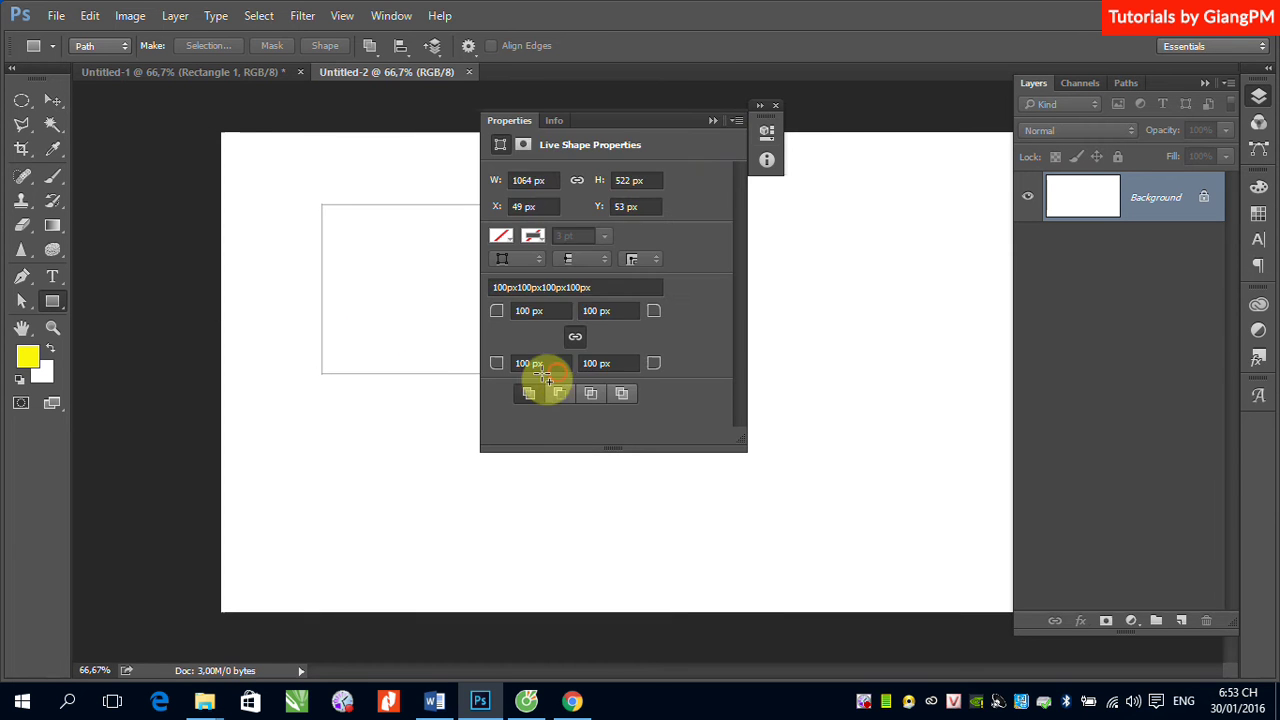
click(713, 119)
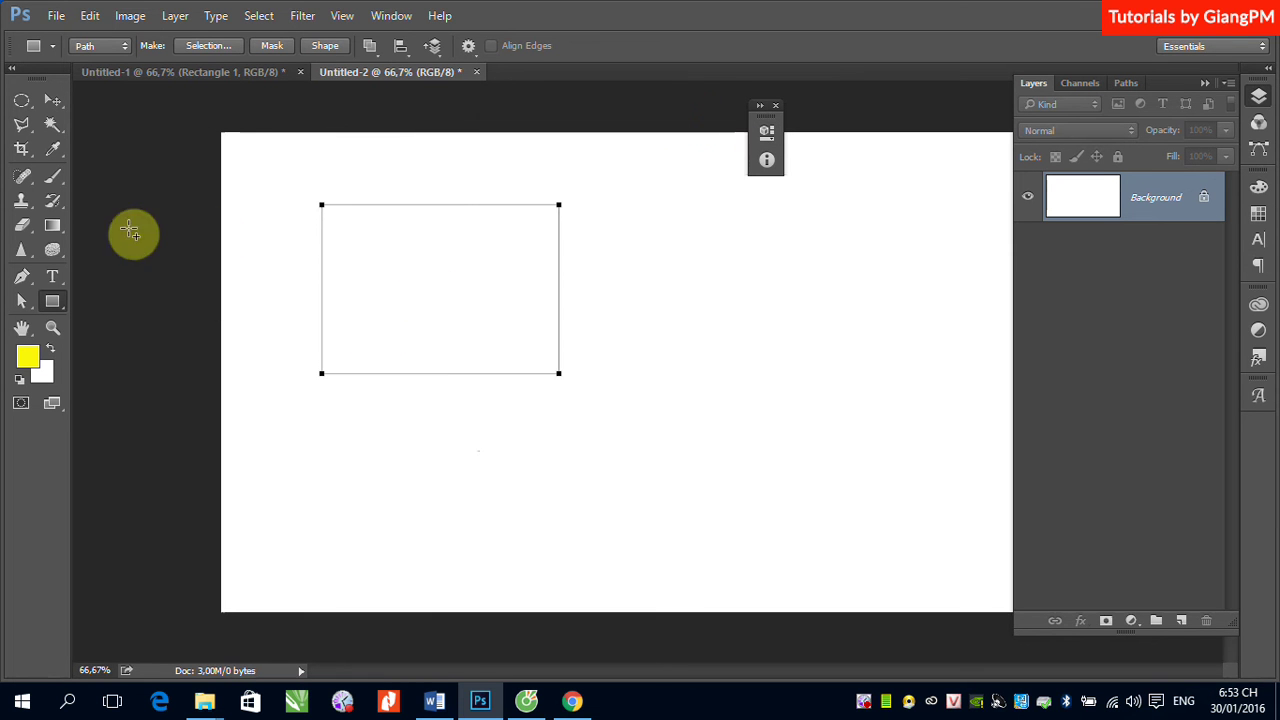
click(54, 278)
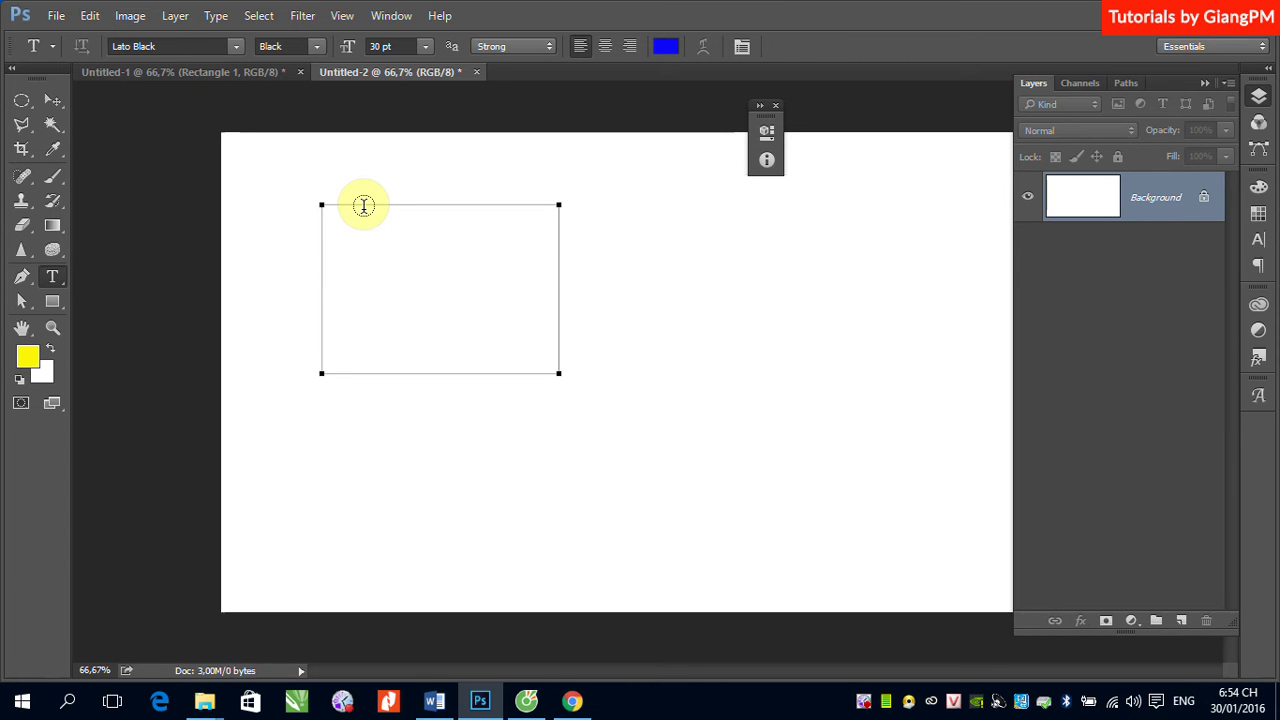
- Fill the rectangle path with four lines of blue placeholder text and commit it
click(364, 206)
text(ttet)
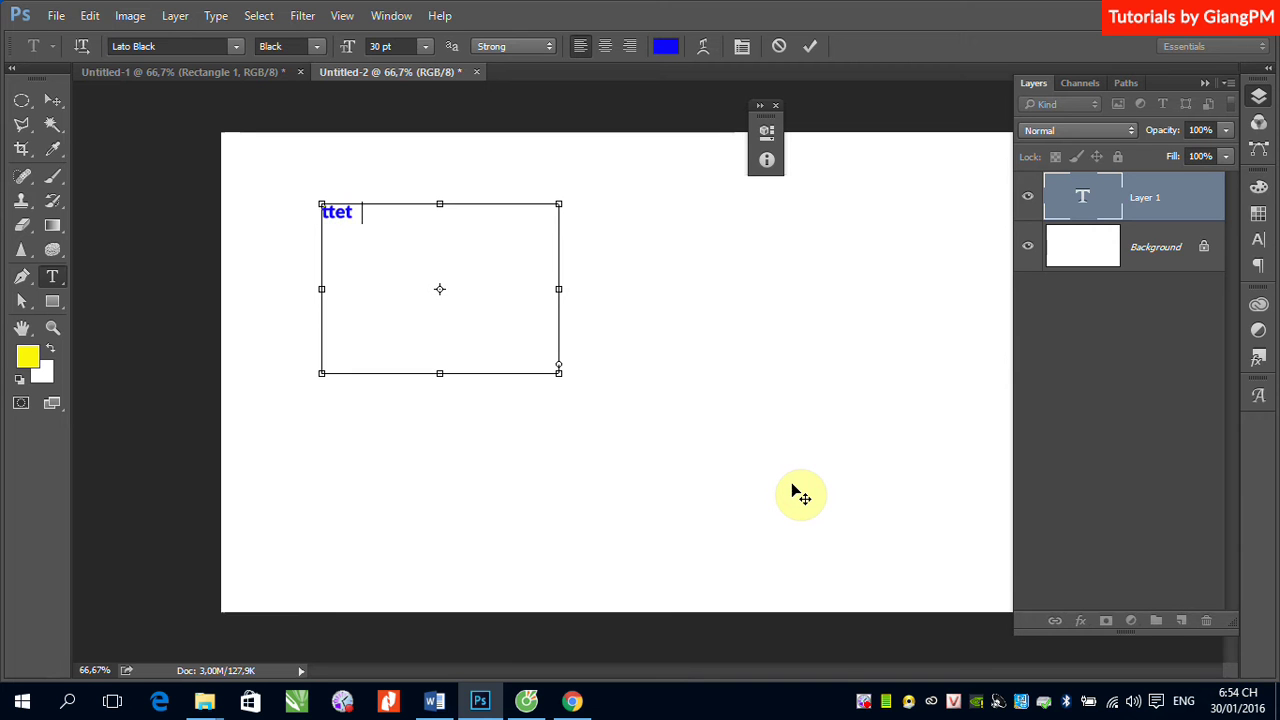
text(er09it09ie )
text(tierit0jrei)
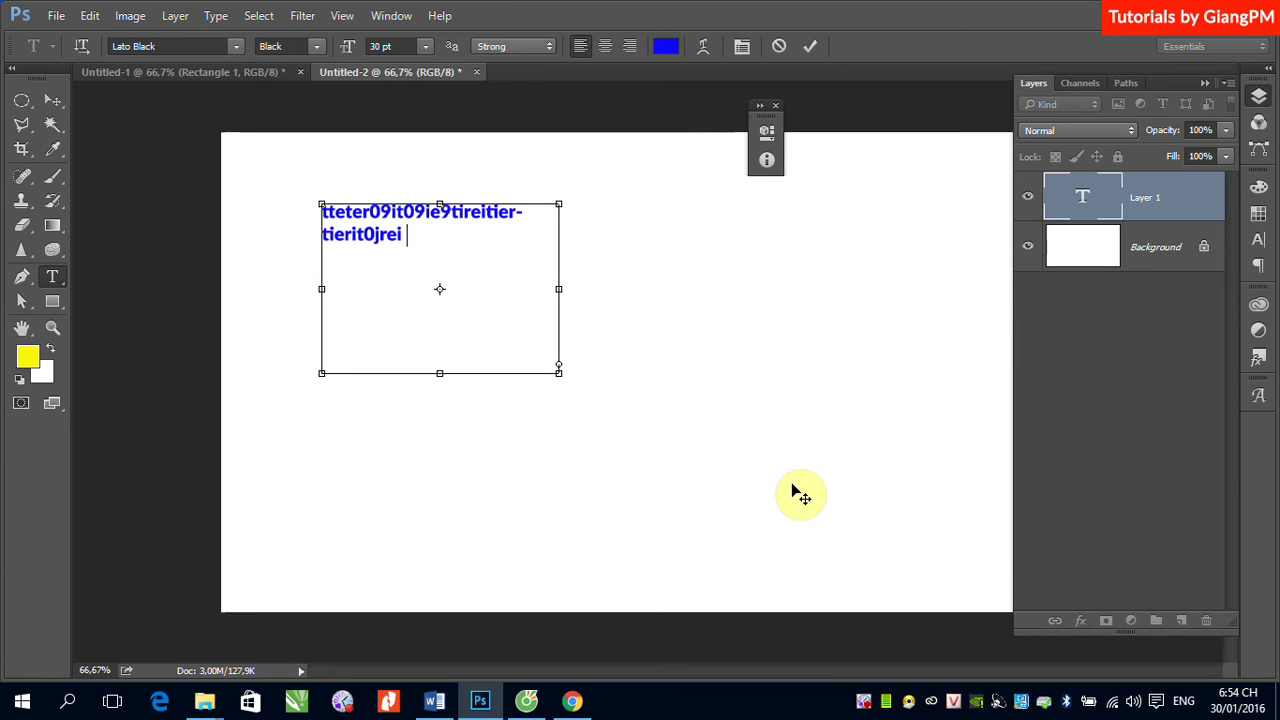
text(0e9ieri-ter-t,ret reiterit)
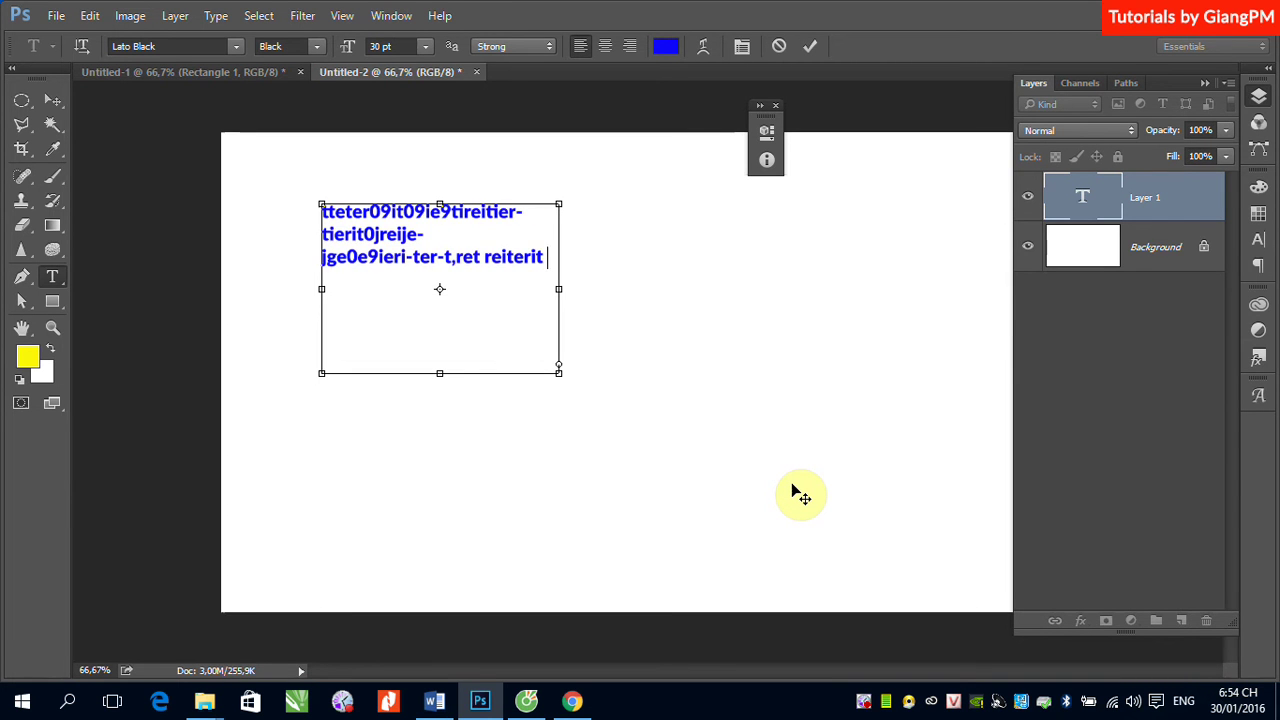
text(er0909er0 re99 e r)
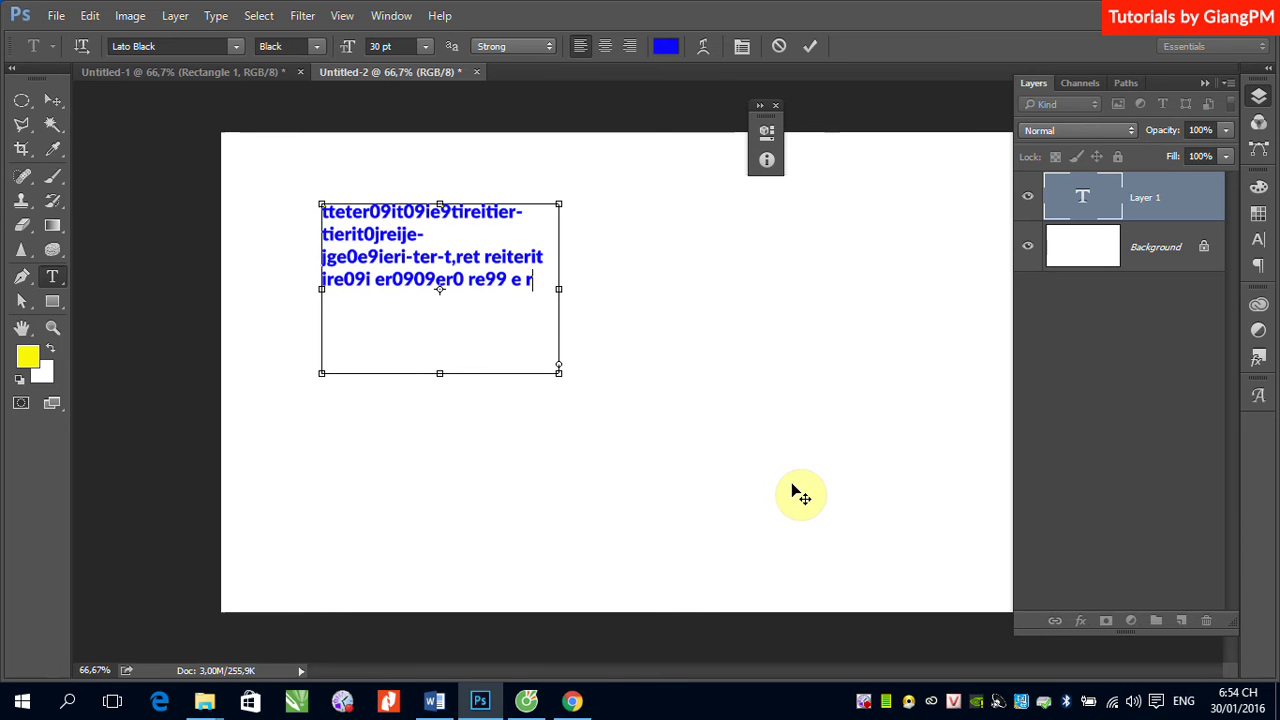
click(54, 102)
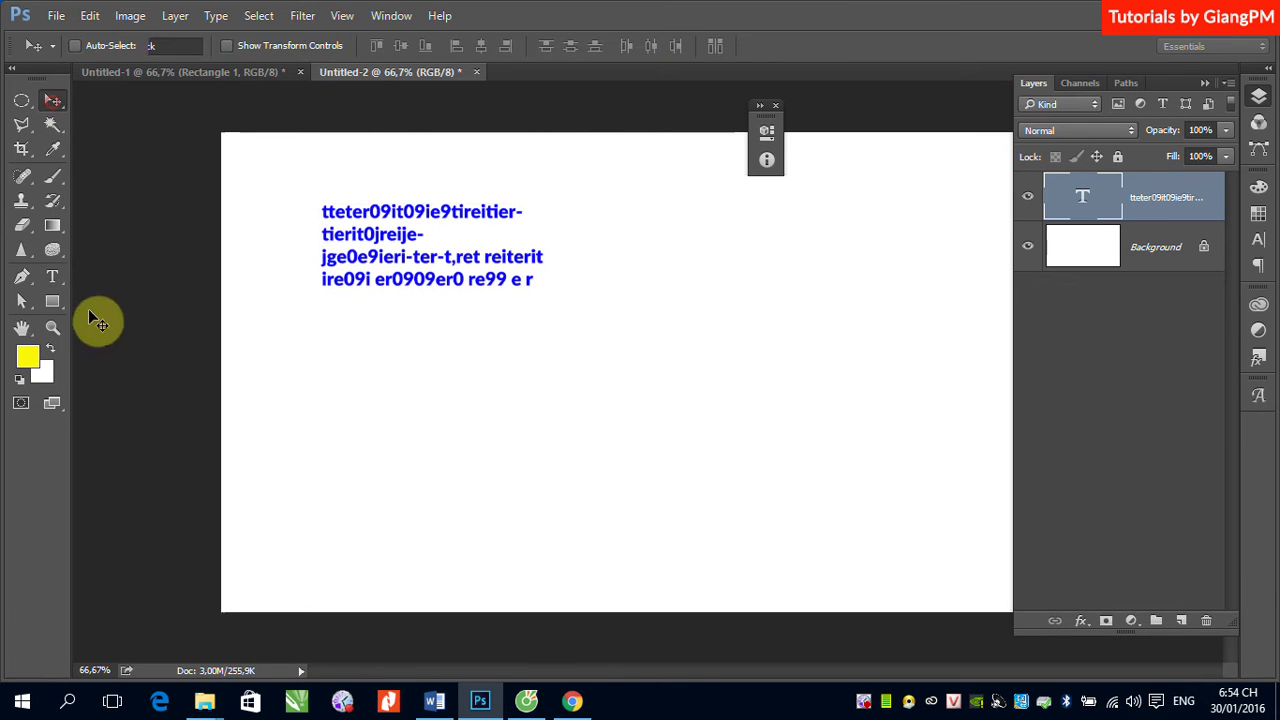
click(51, 303)
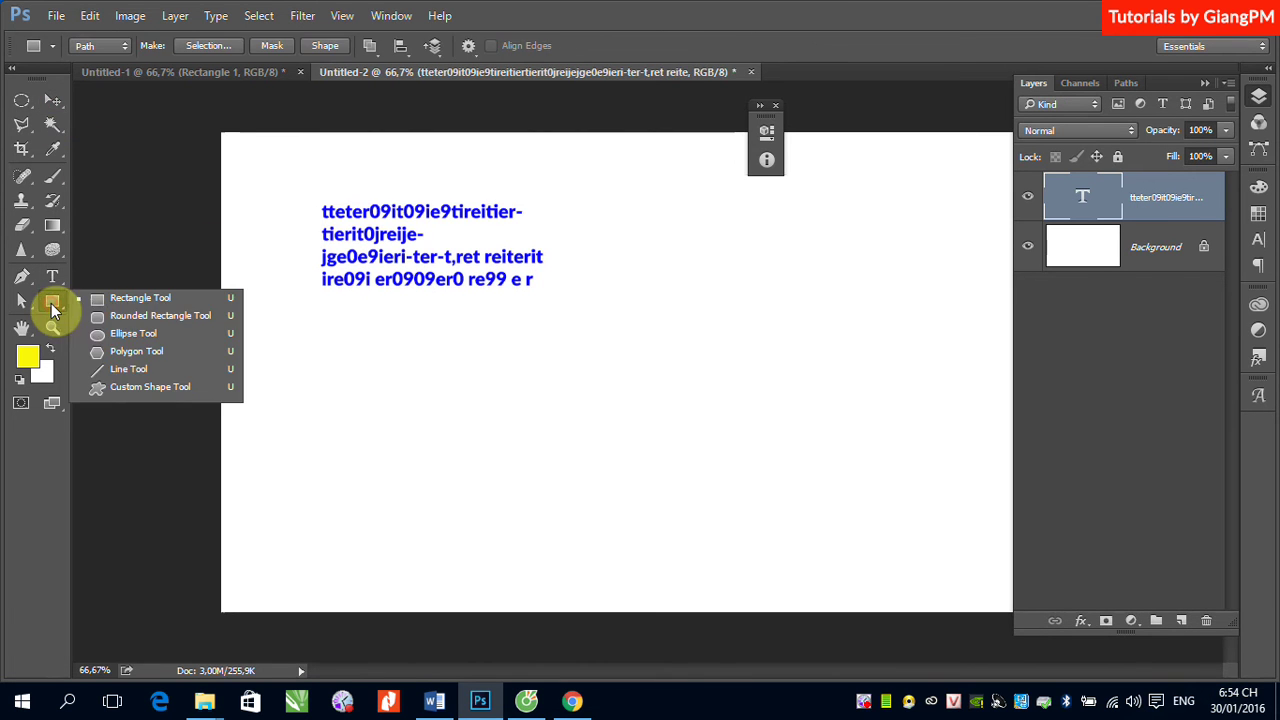
- Create a new path holding an ellipse on the right of the canvas
click(120, 338)
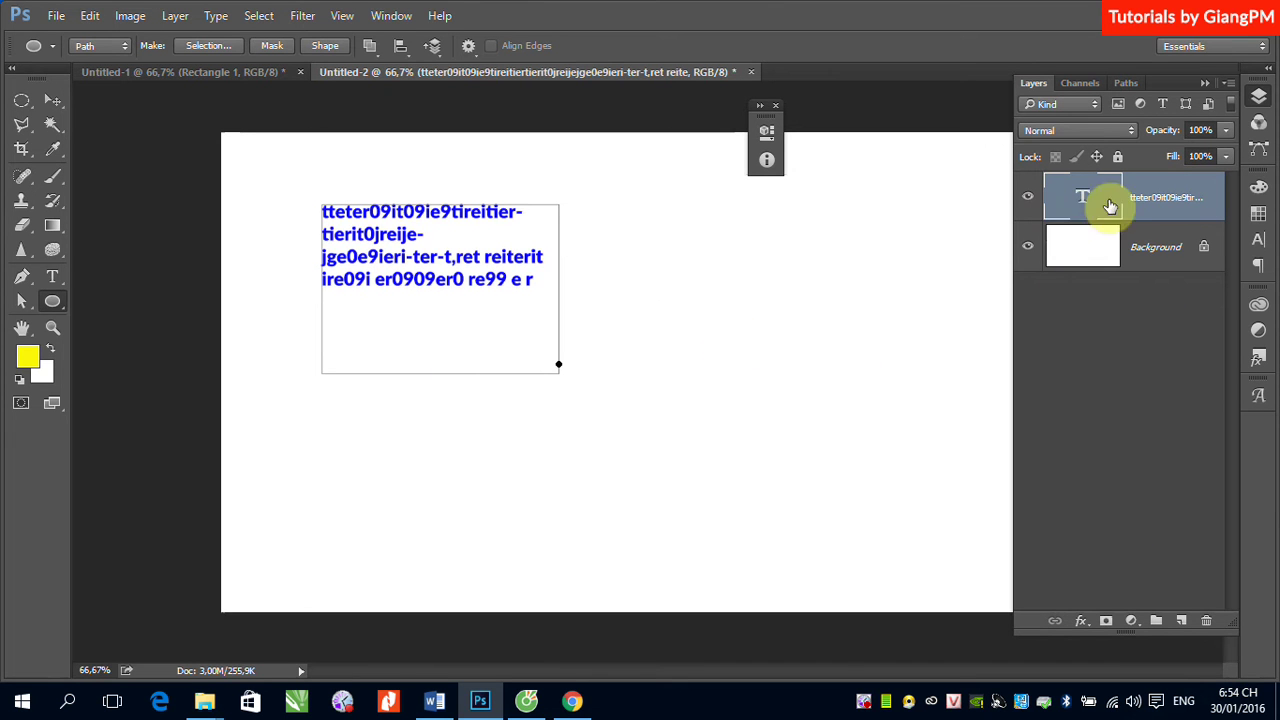
click(1126, 83)
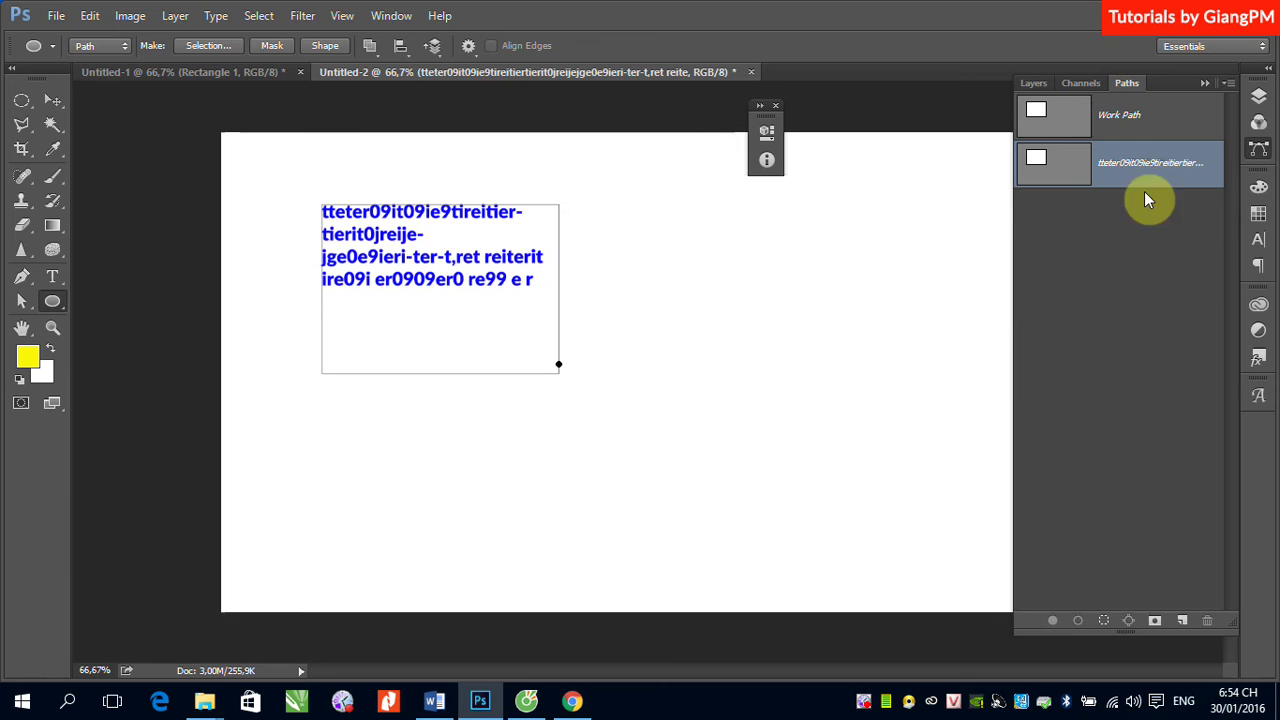
click(1181, 620)
drag(650, 280, 902, 503)
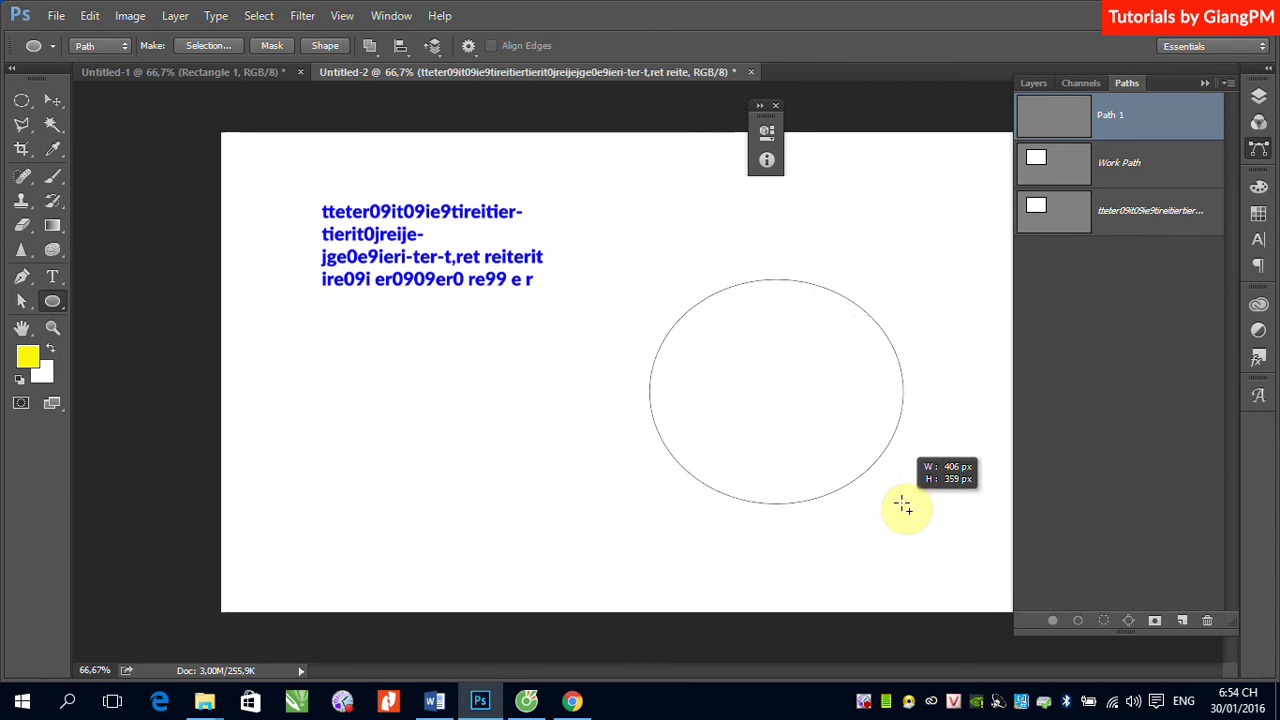
click(713, 120)
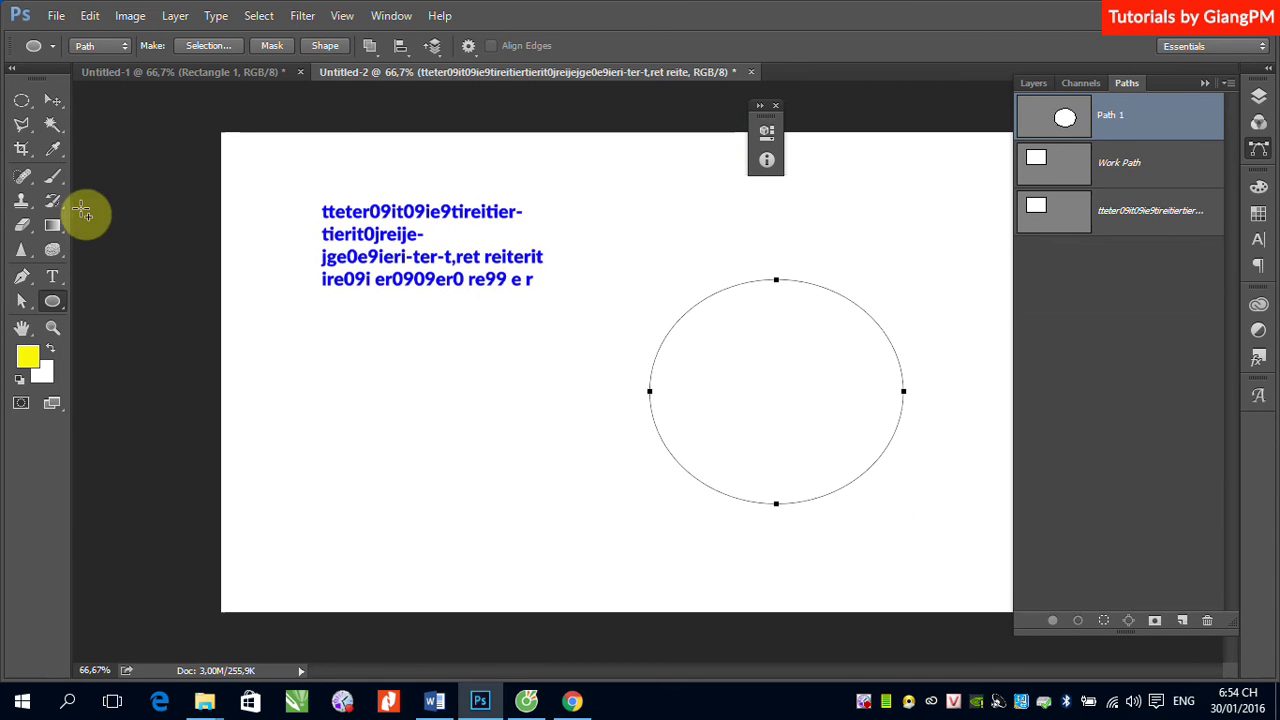
- Type four lines of placeholder text inside the ellipse path and commit it
click(52, 276)
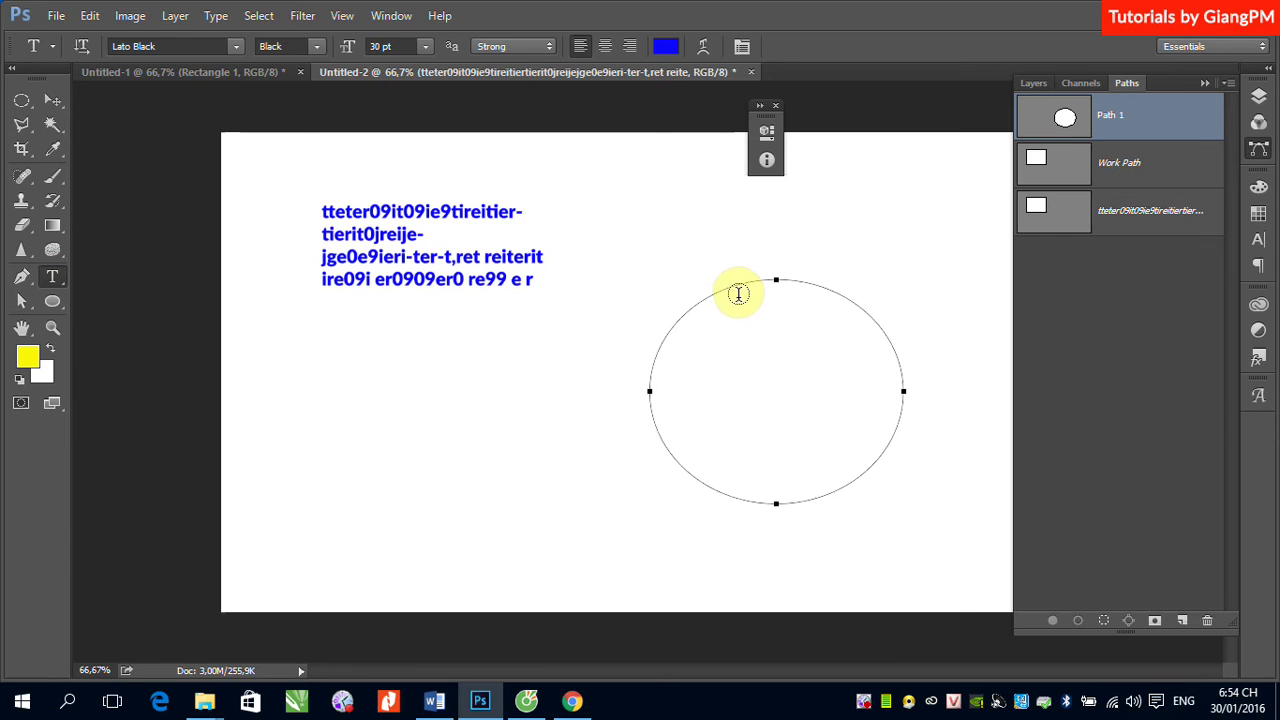
click(738, 291)
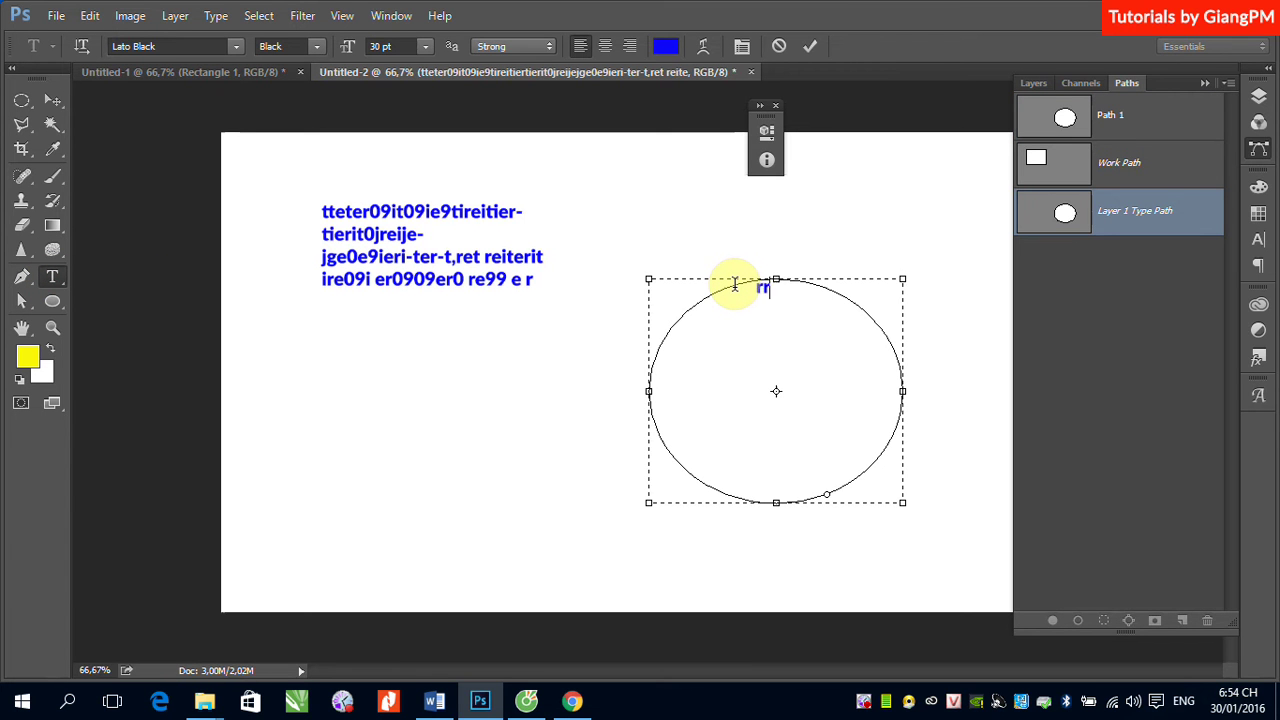
text(rrt8rw87ry7werwerweerwvb6wyb b 6w tư )
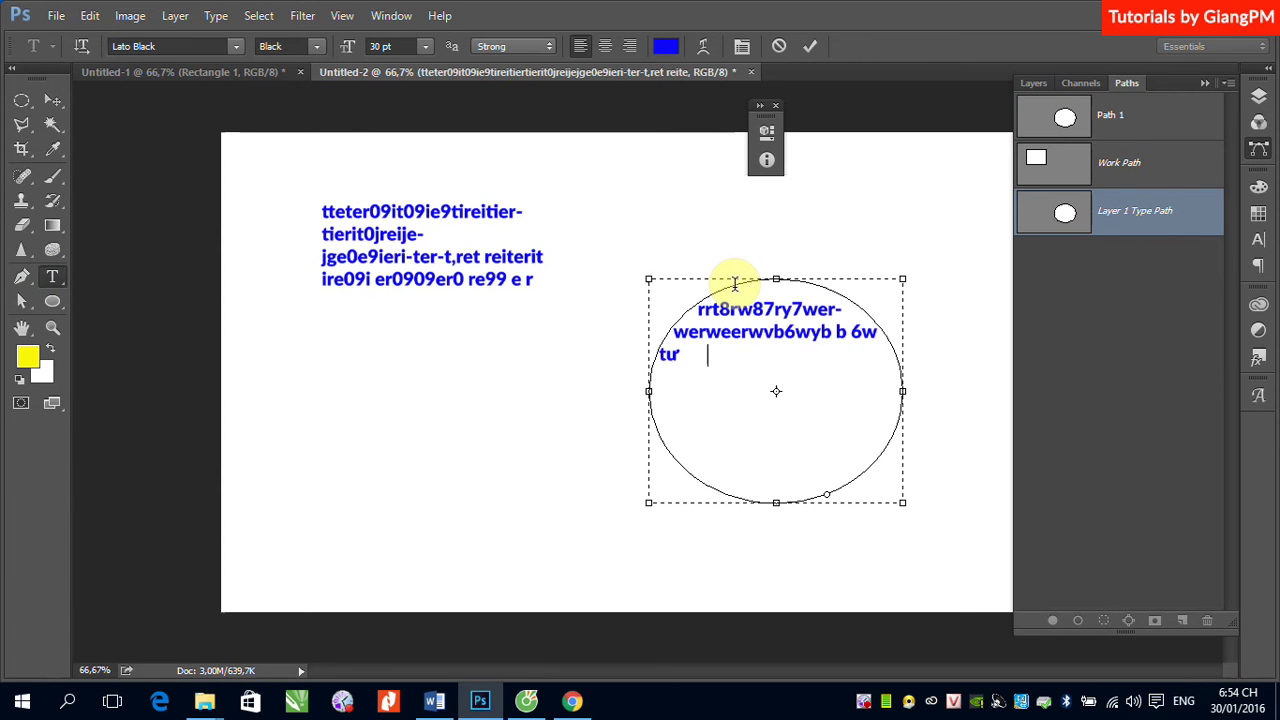
text(w6bt ưntwnt 6w ntn t7 ư t7we)
key(super+p)
text(7t ư7t7wet7we7tew)
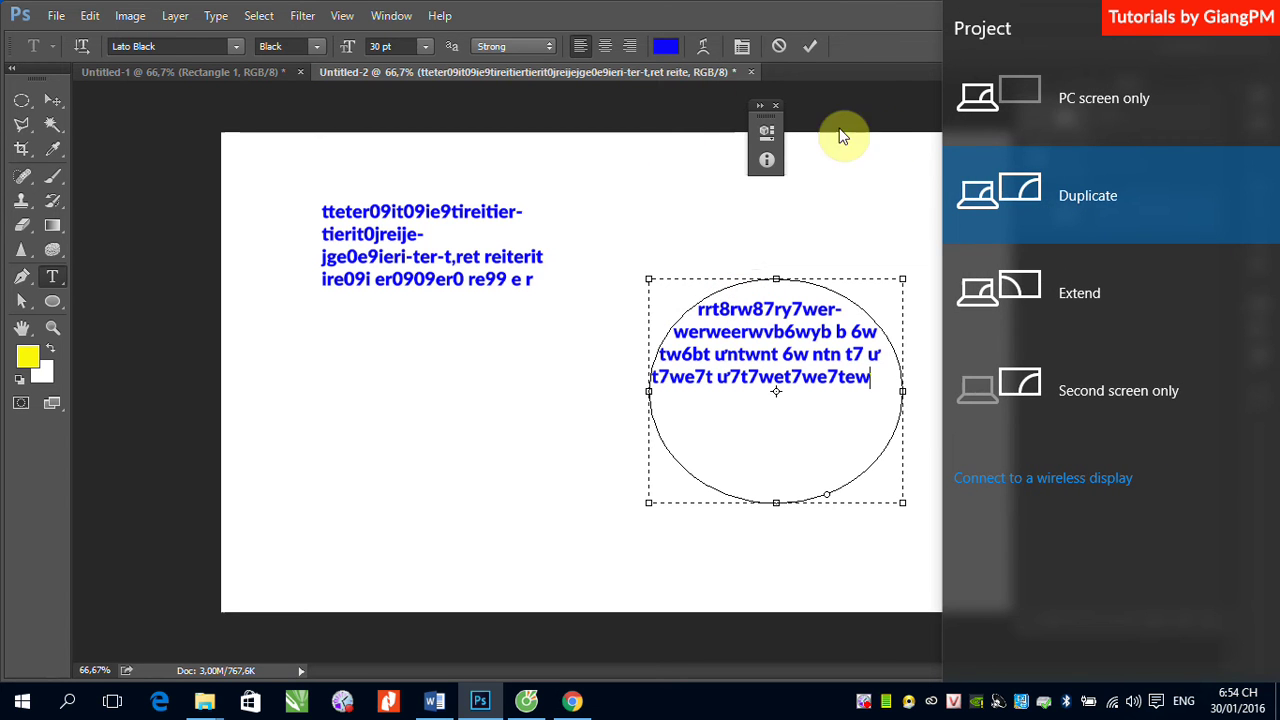
key(Escape)
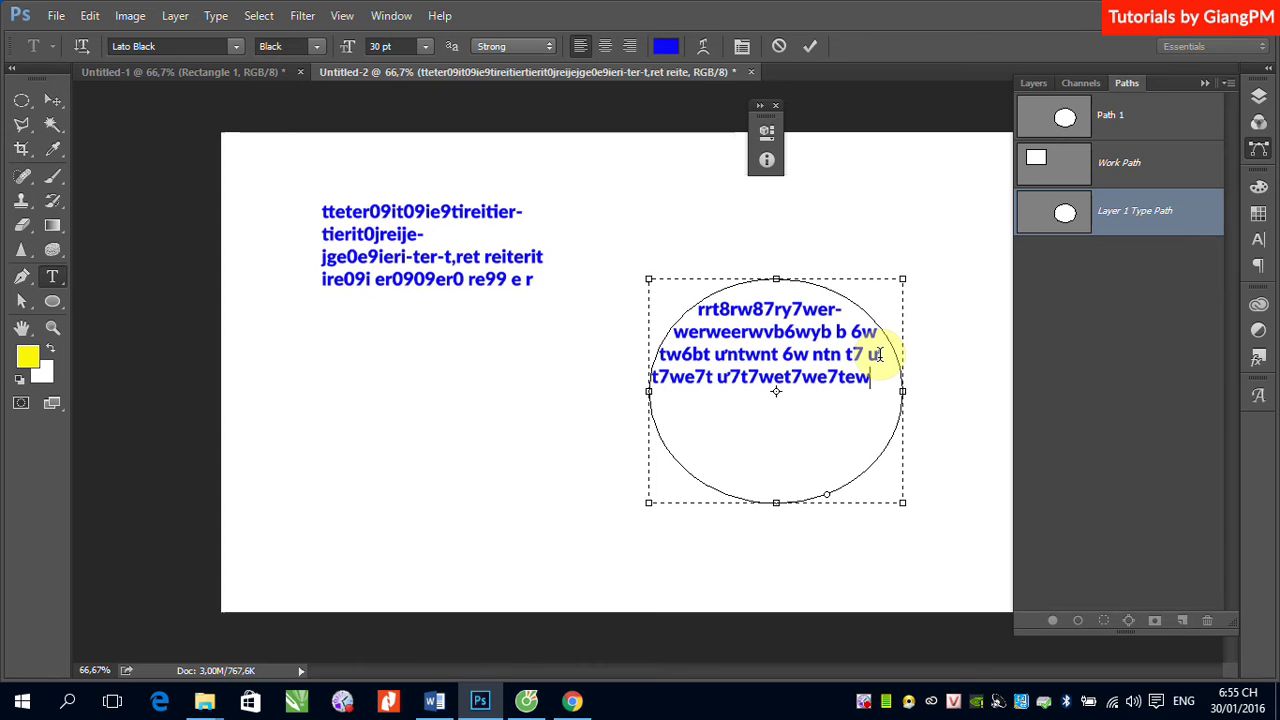
click(53, 100)
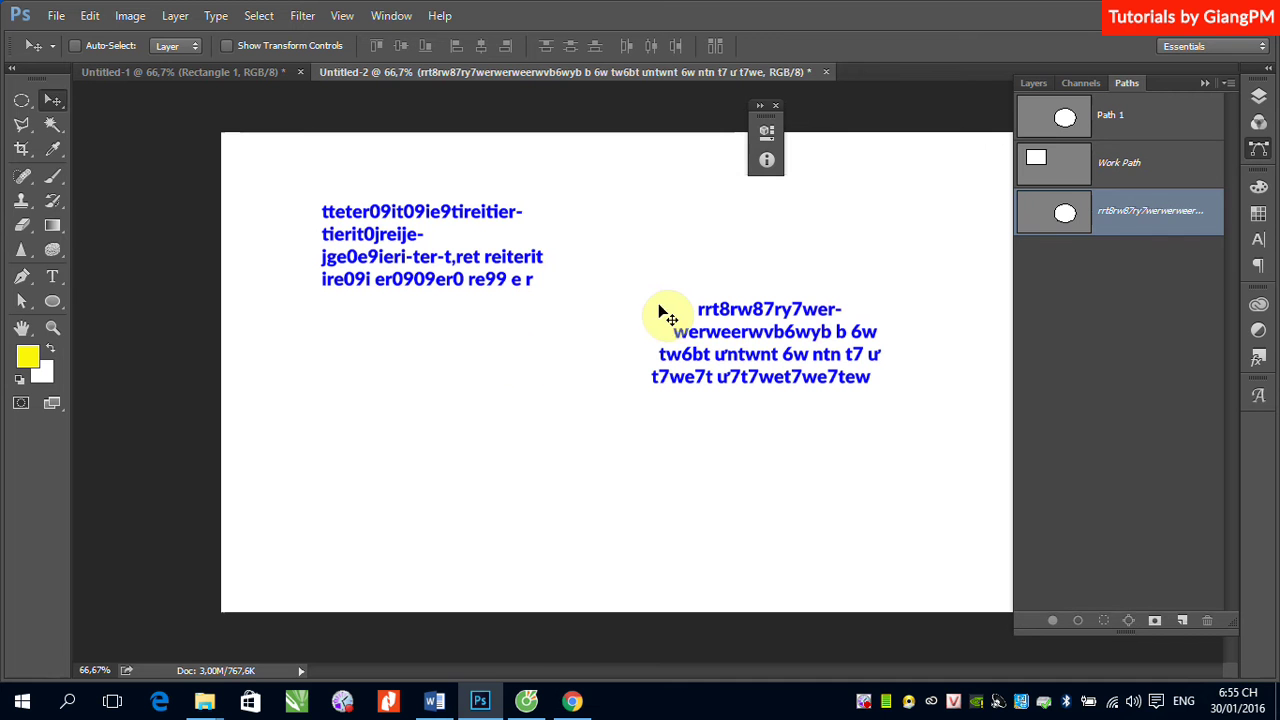
click(52, 303)
- Draw a bone custom-shape path on the left of the canvas
click(49, 308)
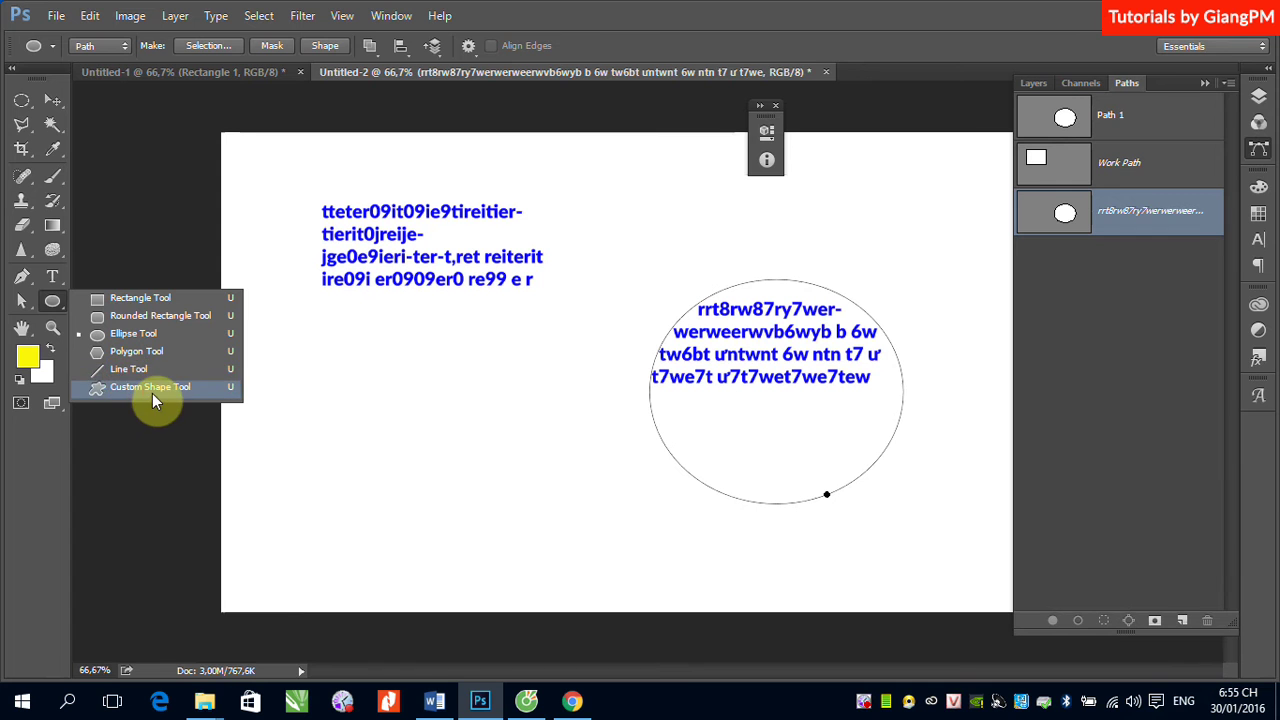
click(153, 392)
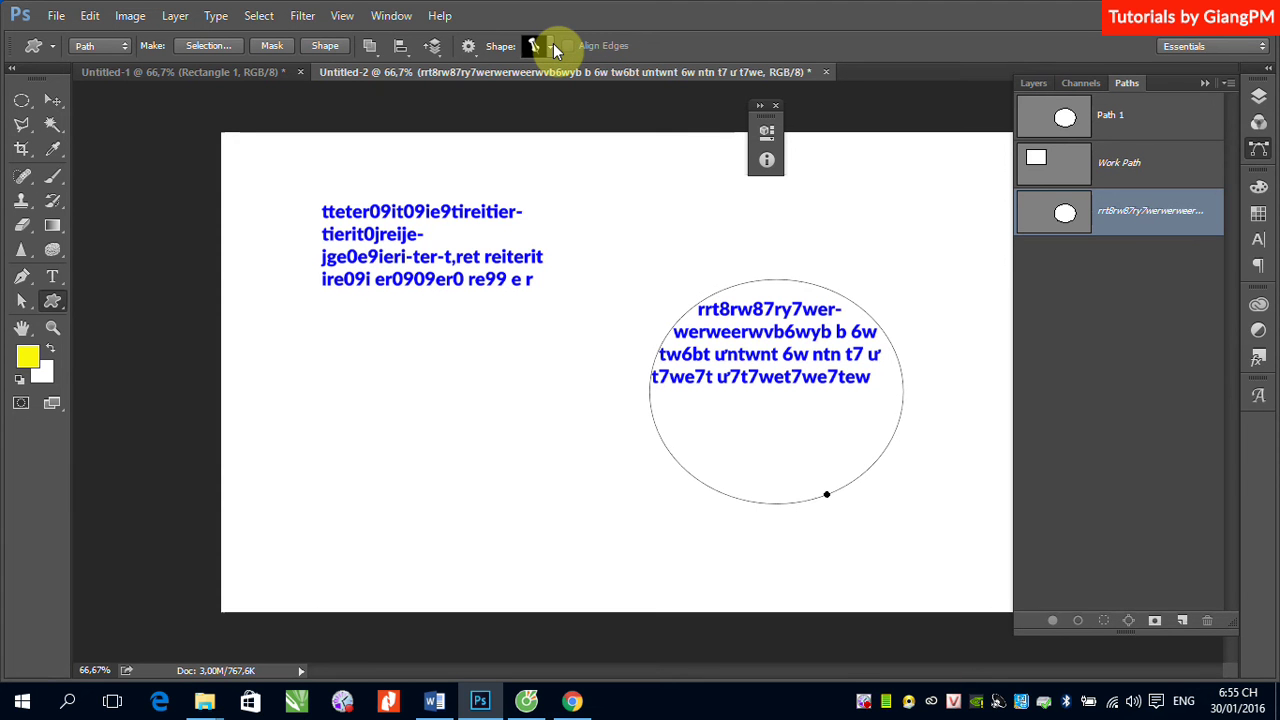
click(553, 46)
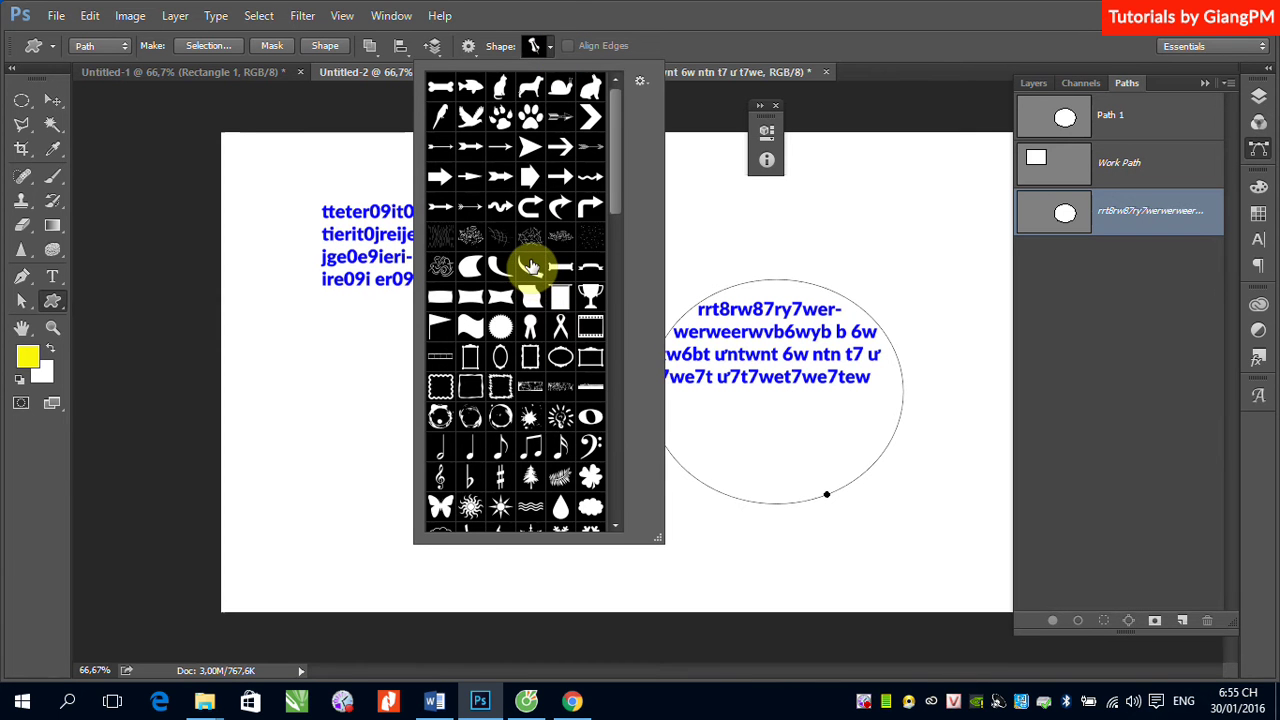
click(443, 88)
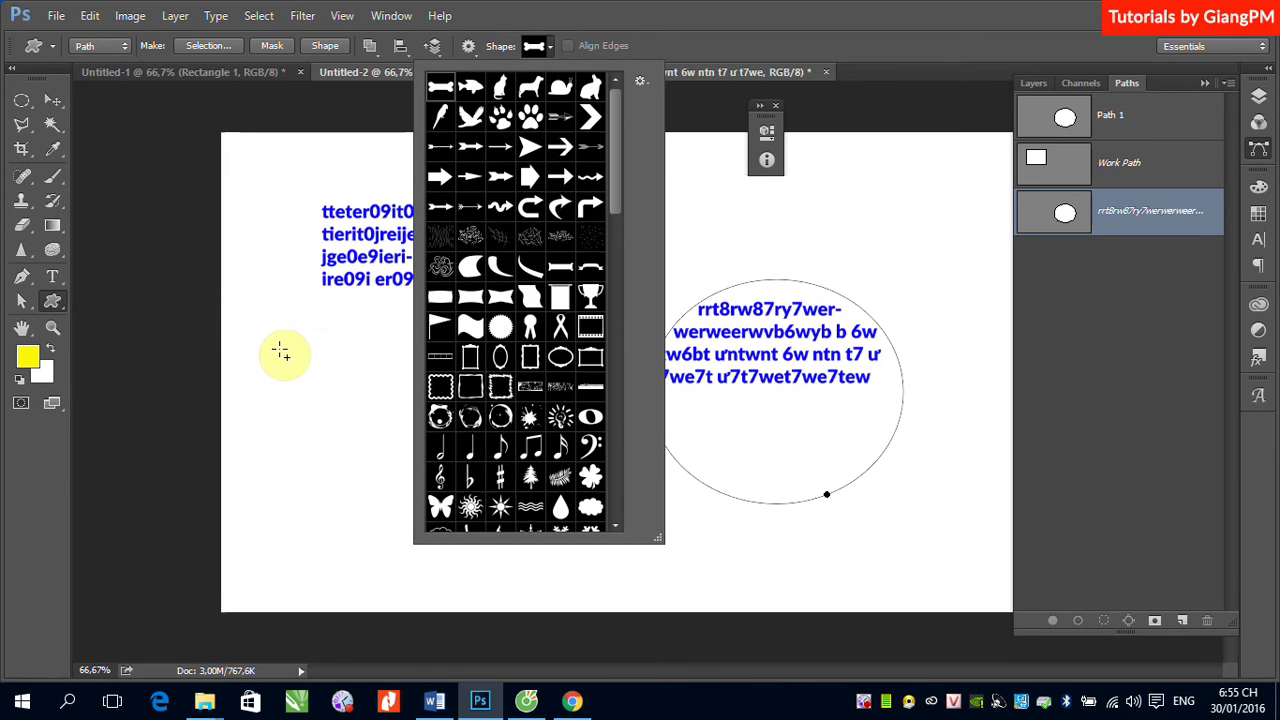
drag(280, 350, 470, 416)
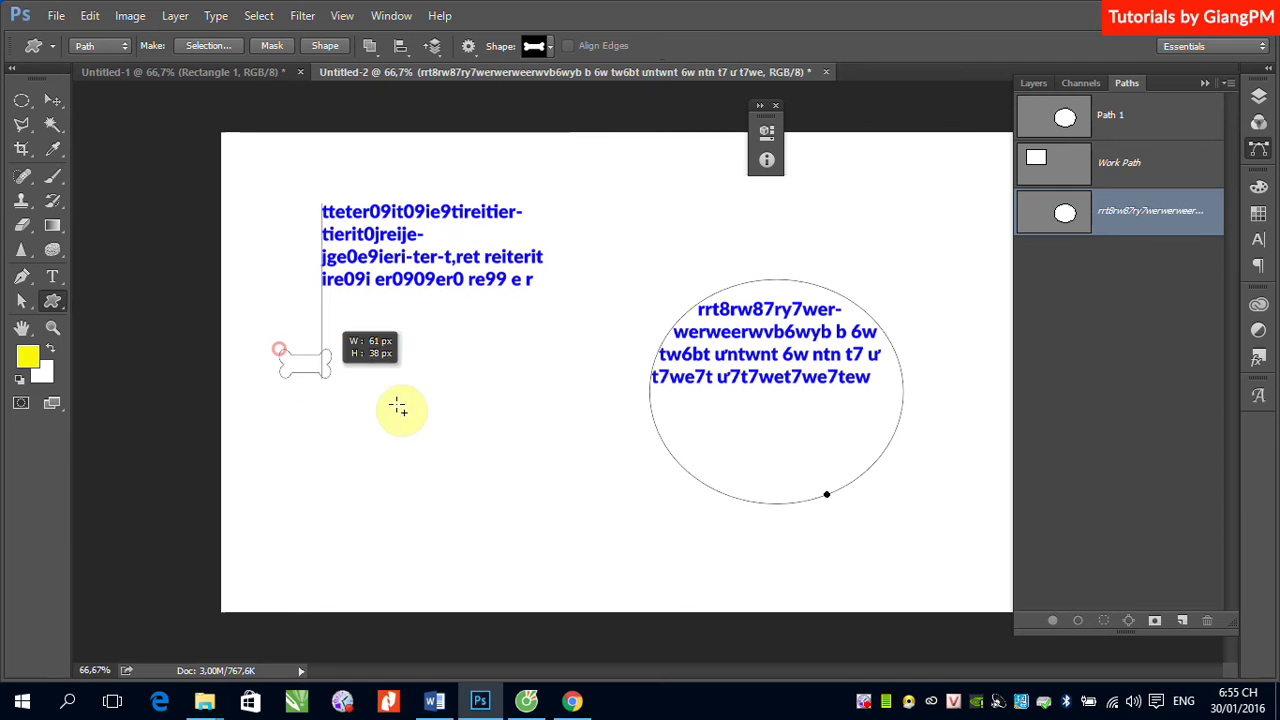
- Add a sitting-cat path at the lower right and a light-bulb path near the top
click(549, 46)
click(519, 95)
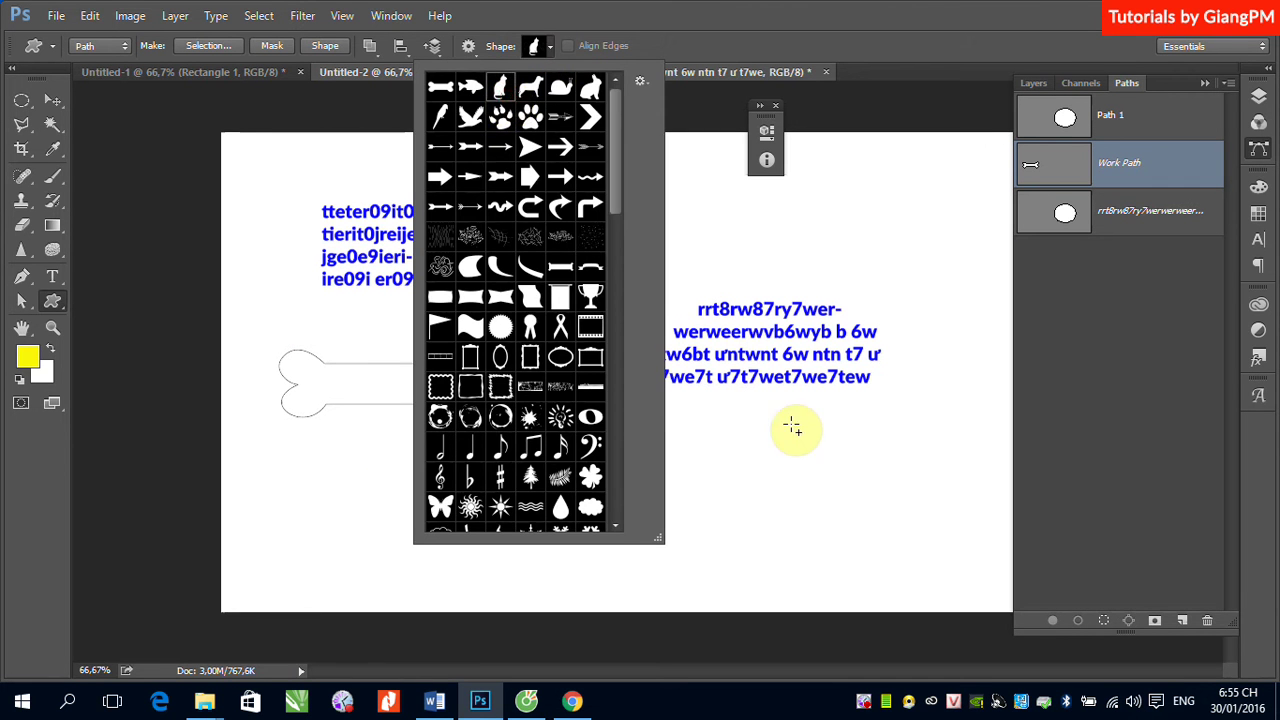
drag(810, 437, 885, 557)
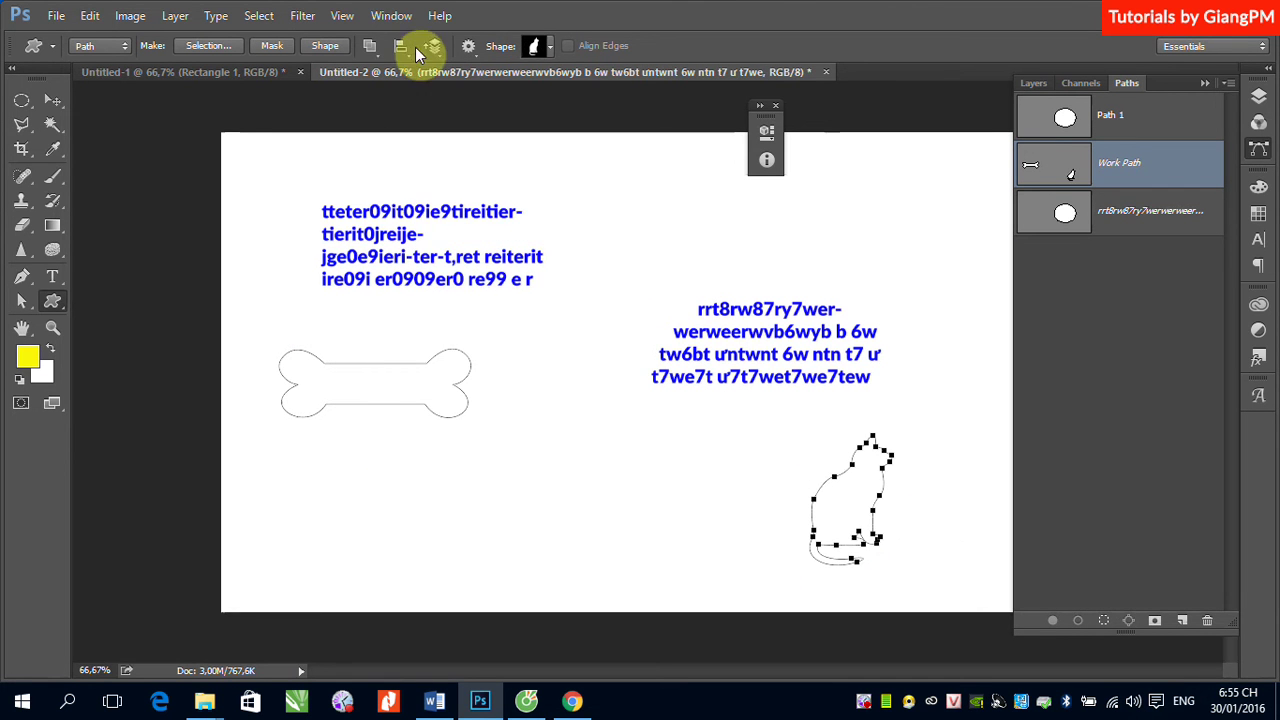
click(549, 46)
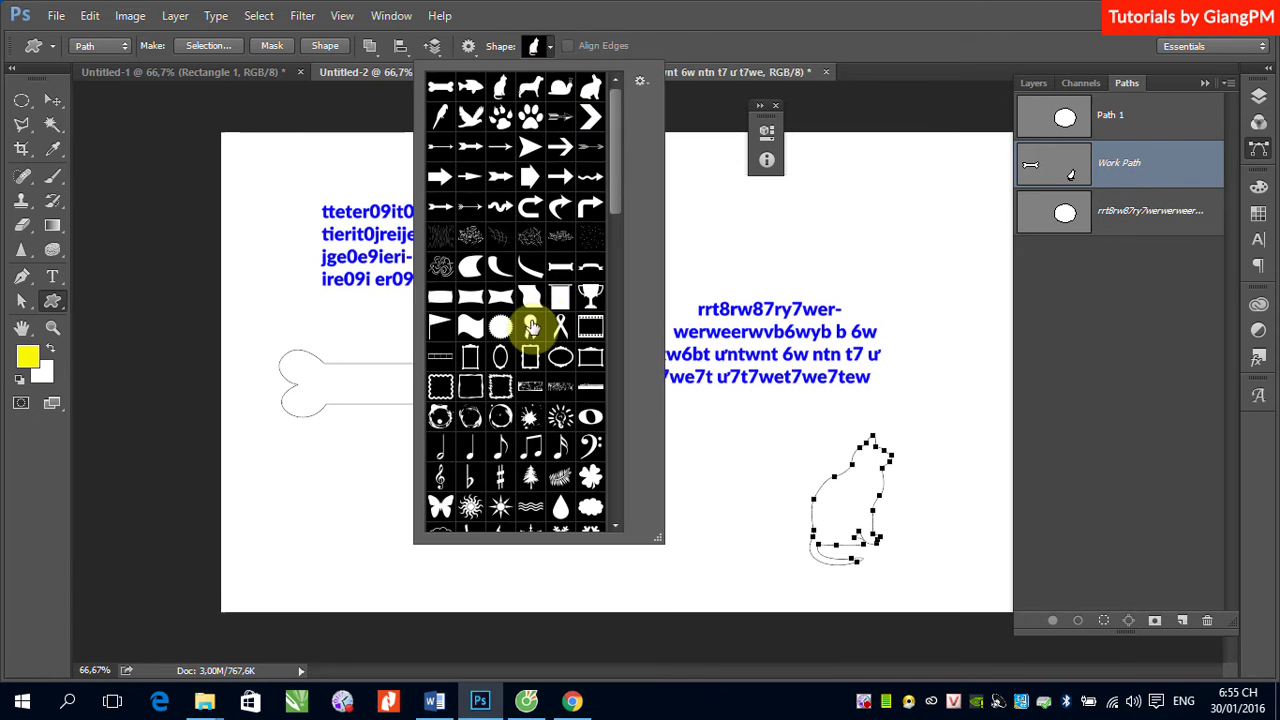
click(560, 418)
click(697, 182)
drag(708, 166, 780, 273)
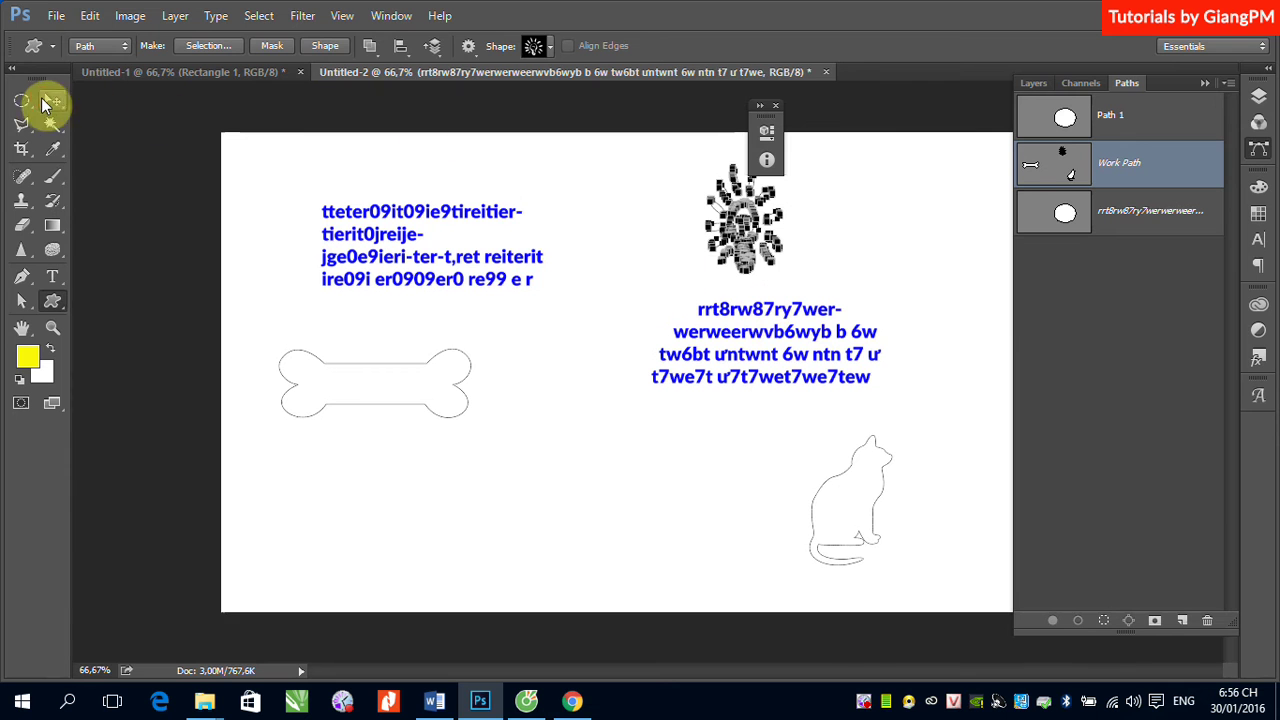
click(52, 100)
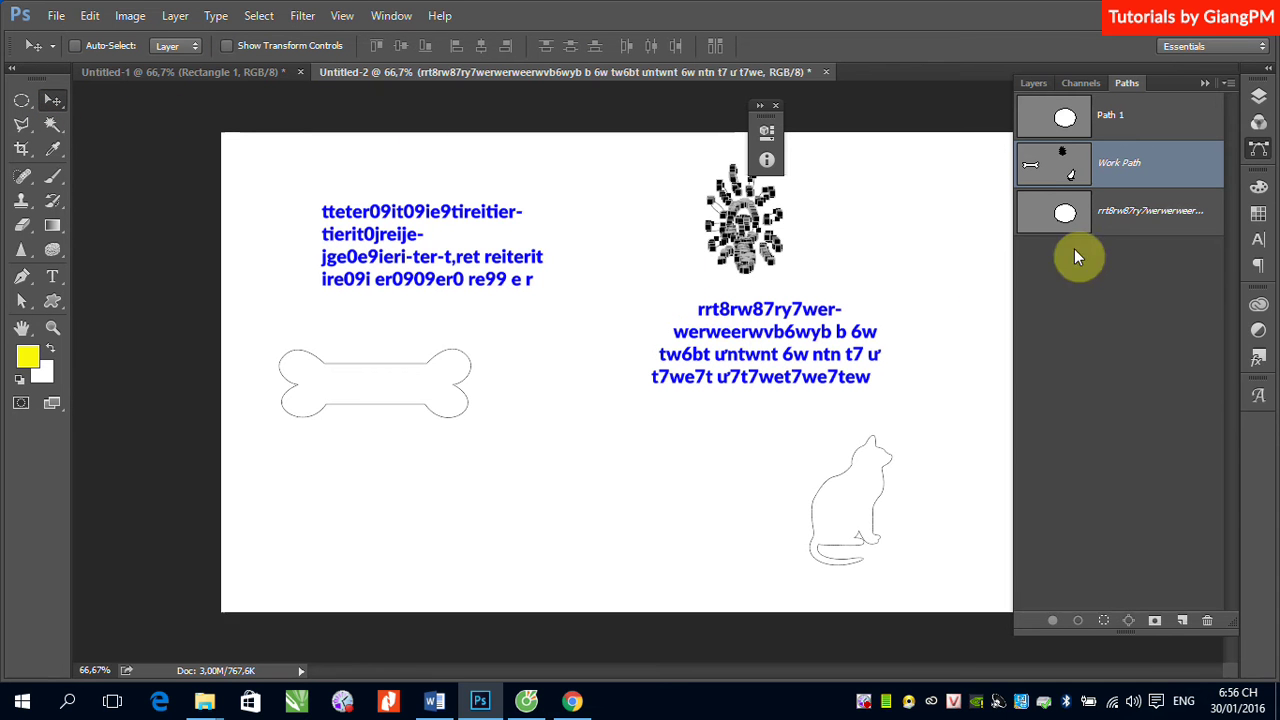
- Toggle the shape outlines' visibility and browse the custom-shape presets for a heart
click(1116, 284)
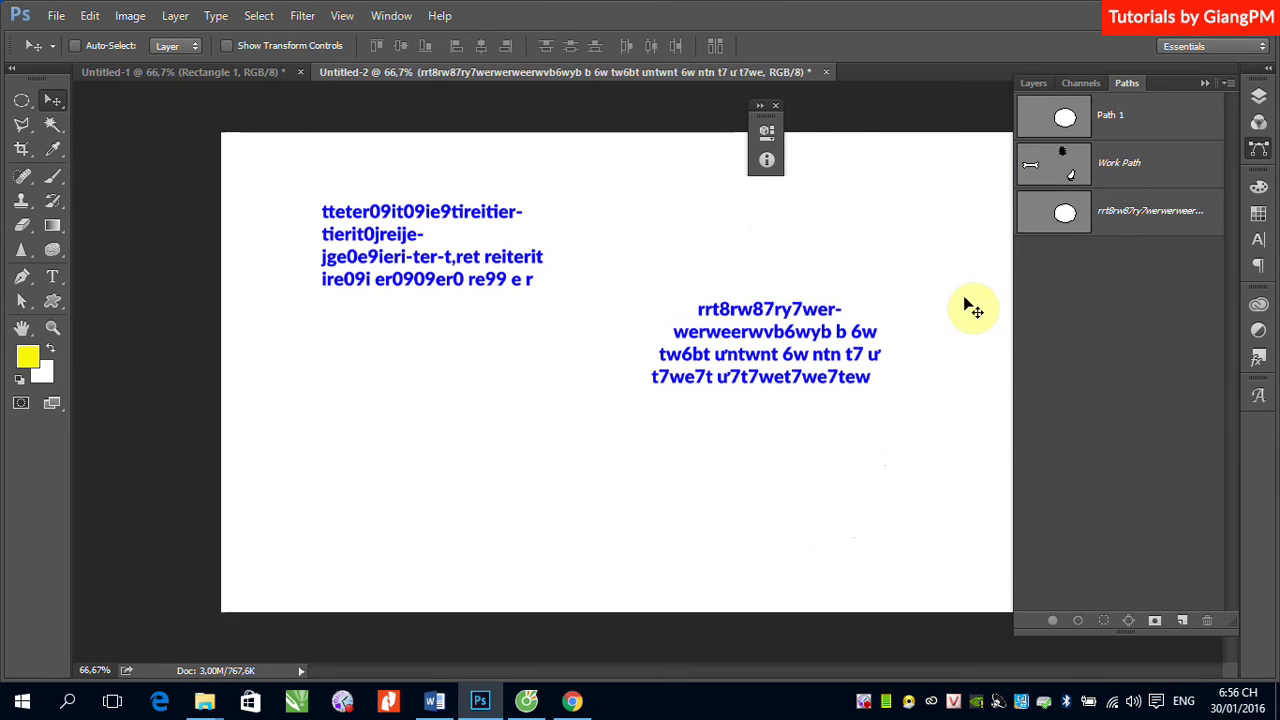
click(1134, 178)
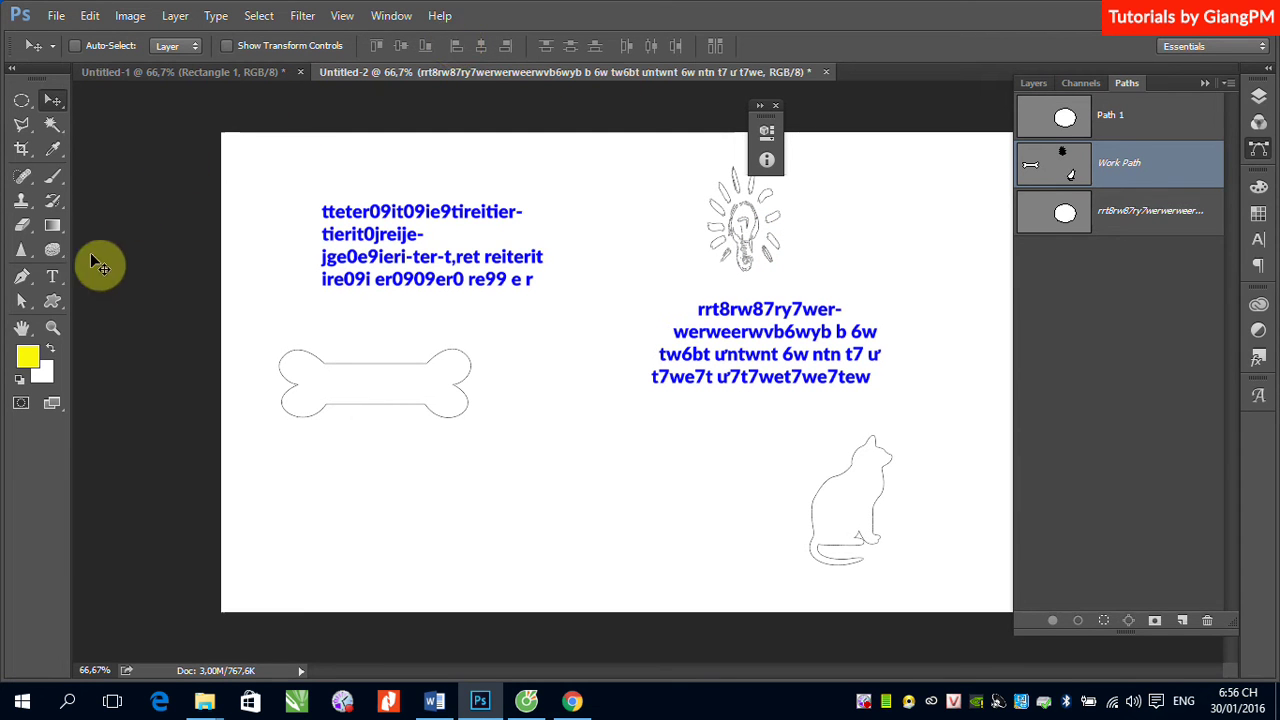
click(53, 300)
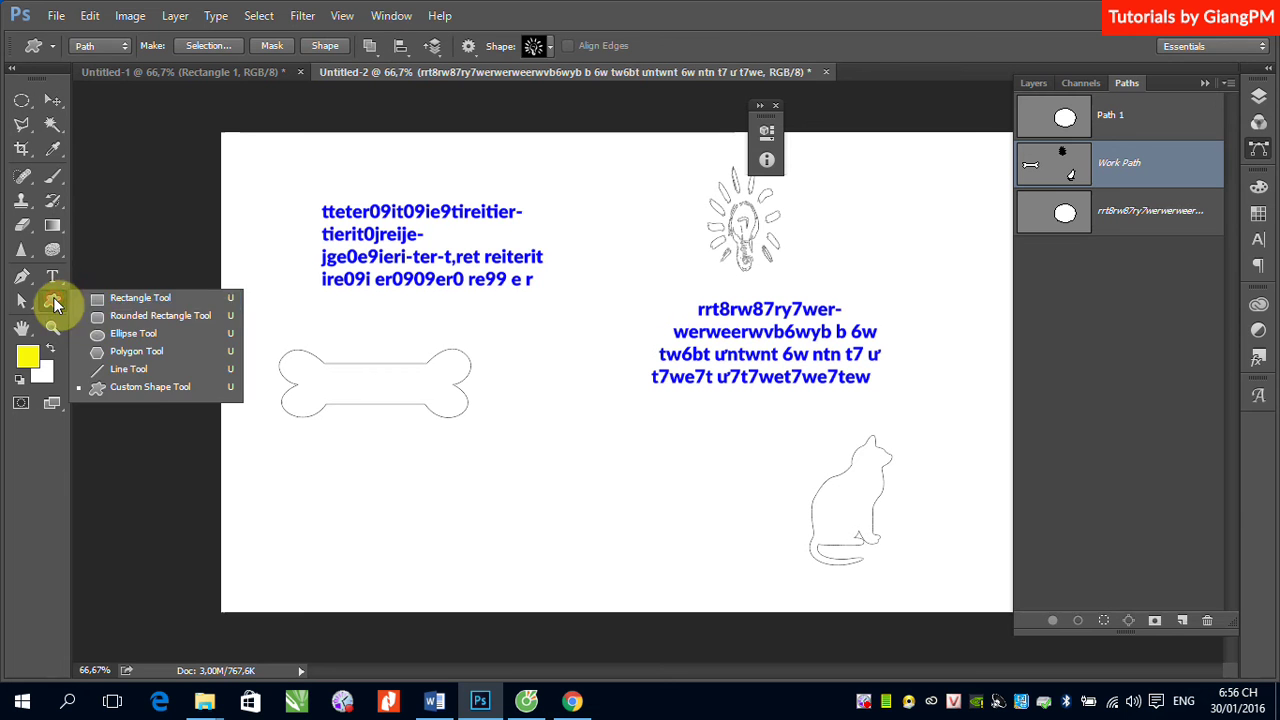
click(140, 386)
click(551, 47)
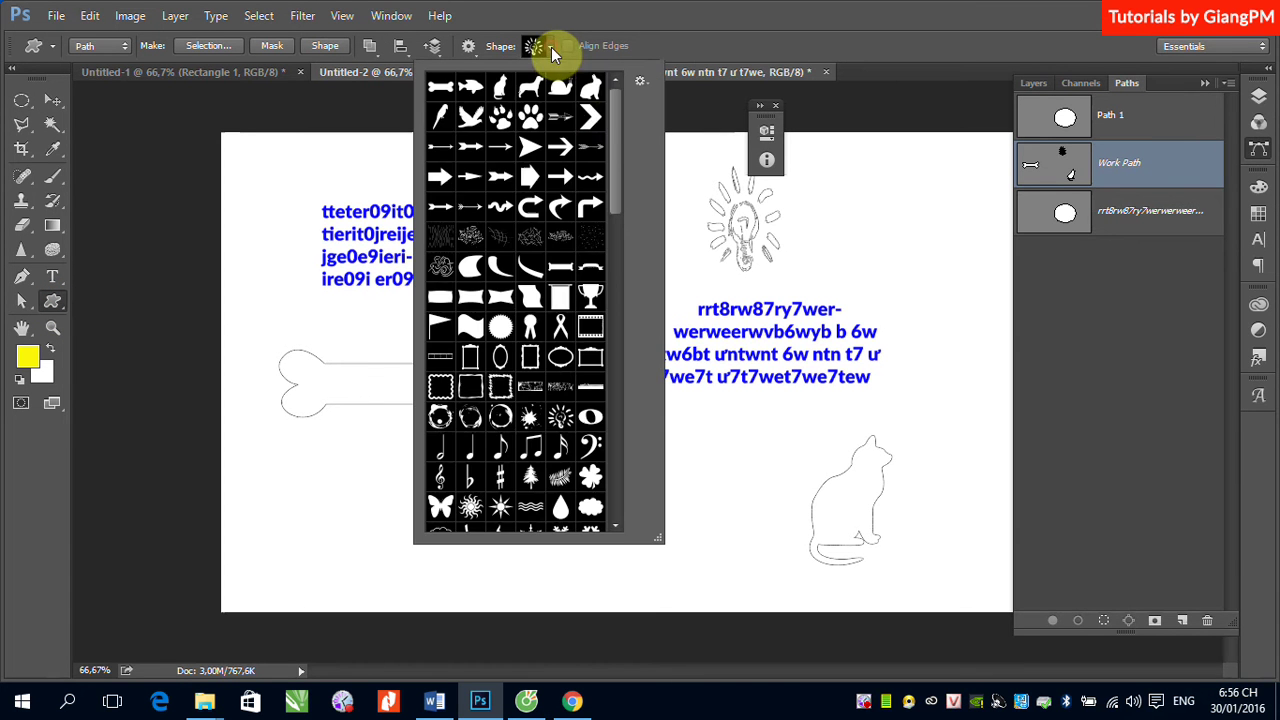
drag(619, 130, 620, 201)
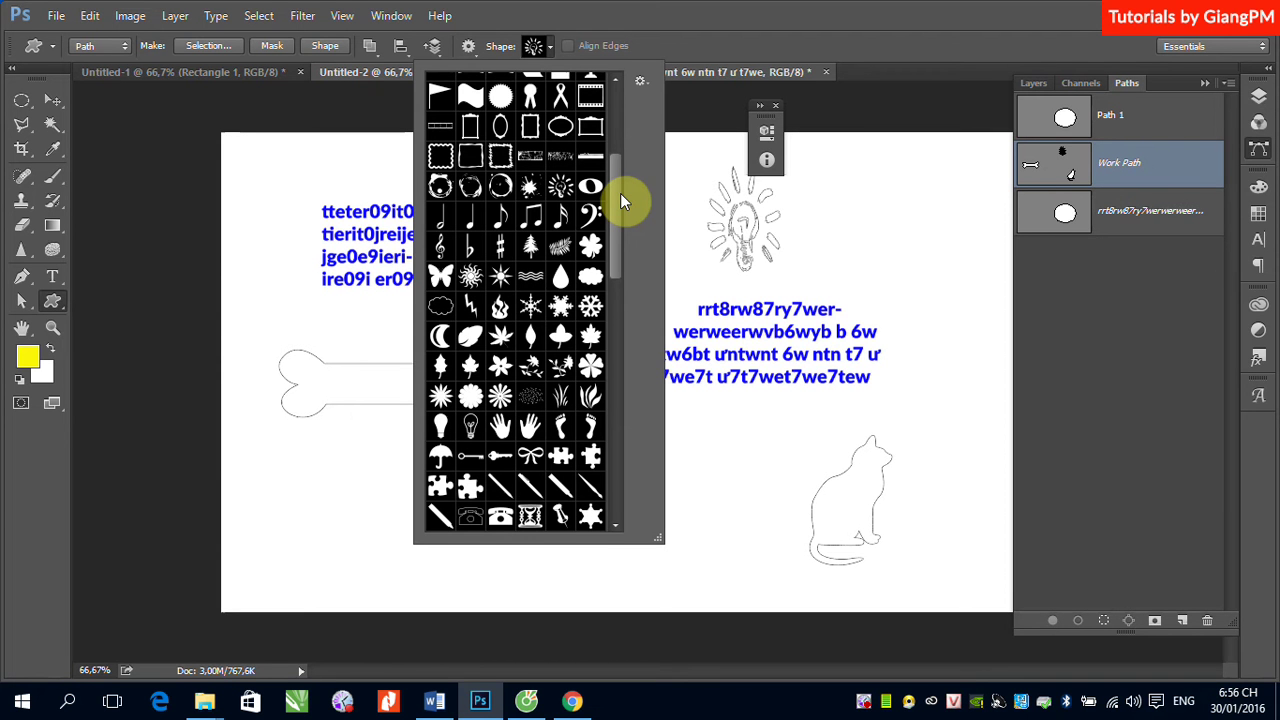
drag(620, 193, 620, 304)
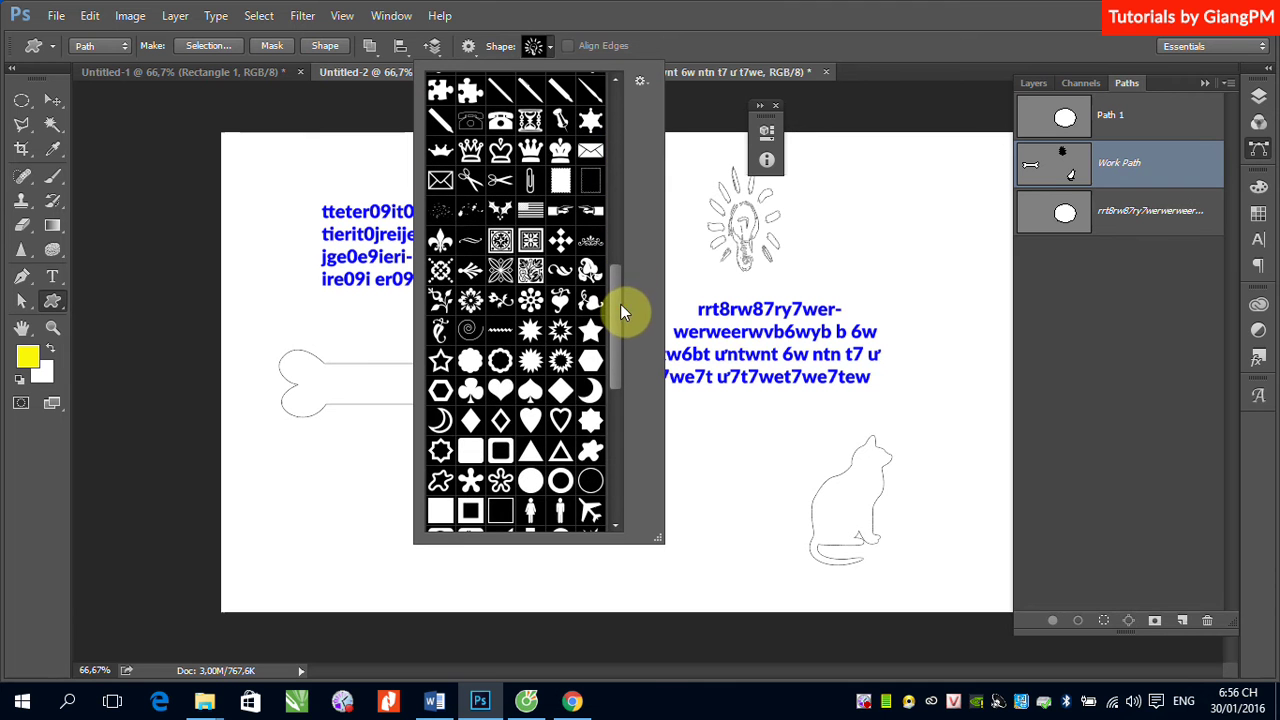
- Draw a large heart custom shape as new Path 2 below the left text
click(501, 396)
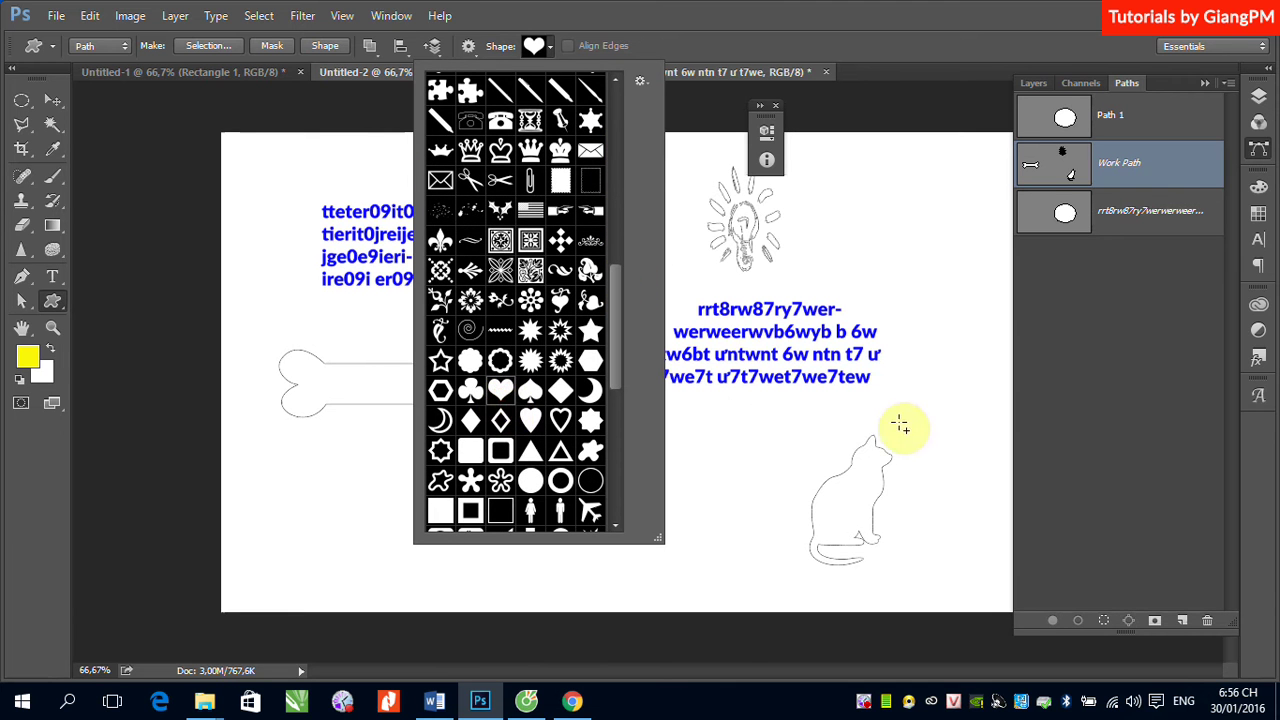
click(1160, 618)
click(1160, 618)
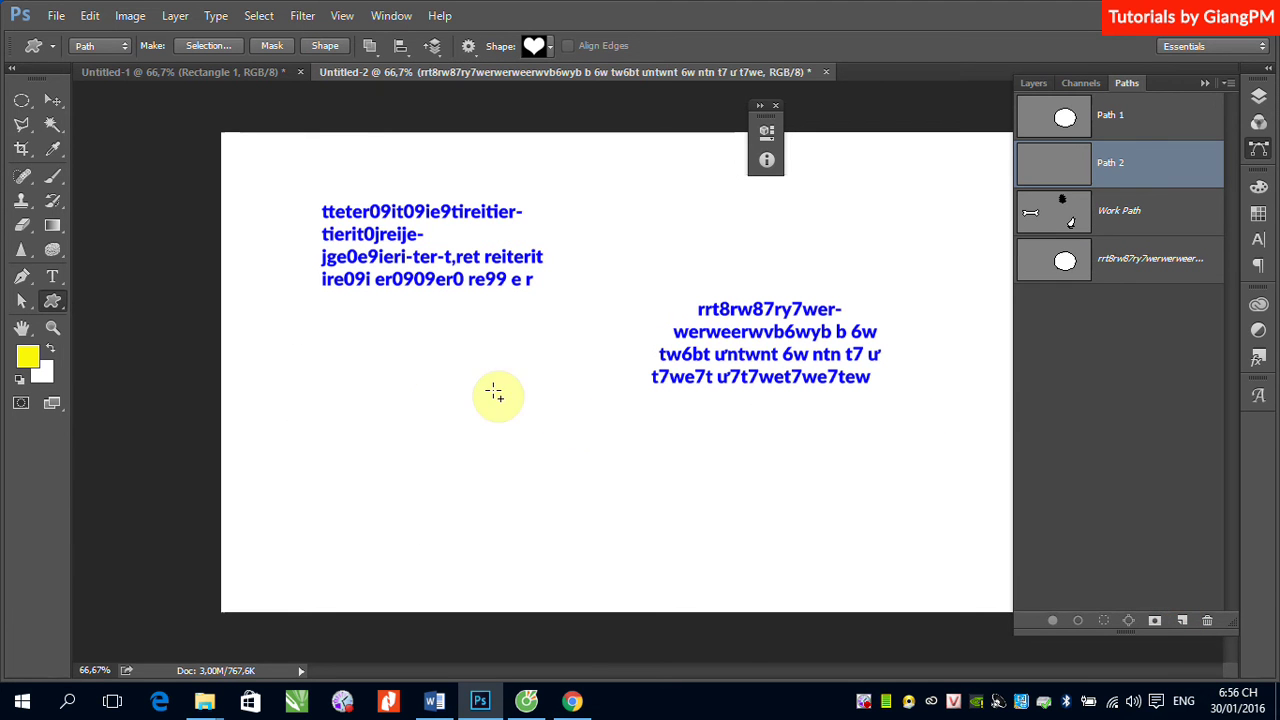
mouse_move(352, 328)
mouse_down()
mouse_move(546, 480)
mouse_move(583, 547)
mouse_up()
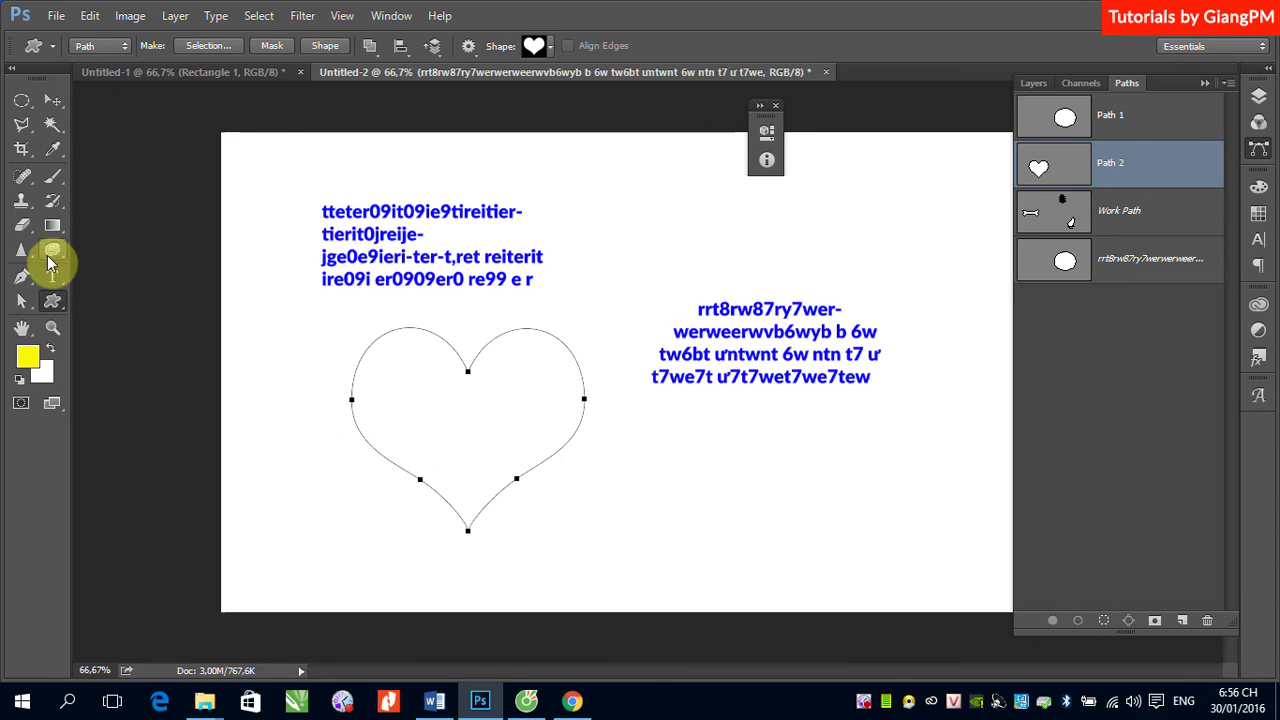
click(52, 276)
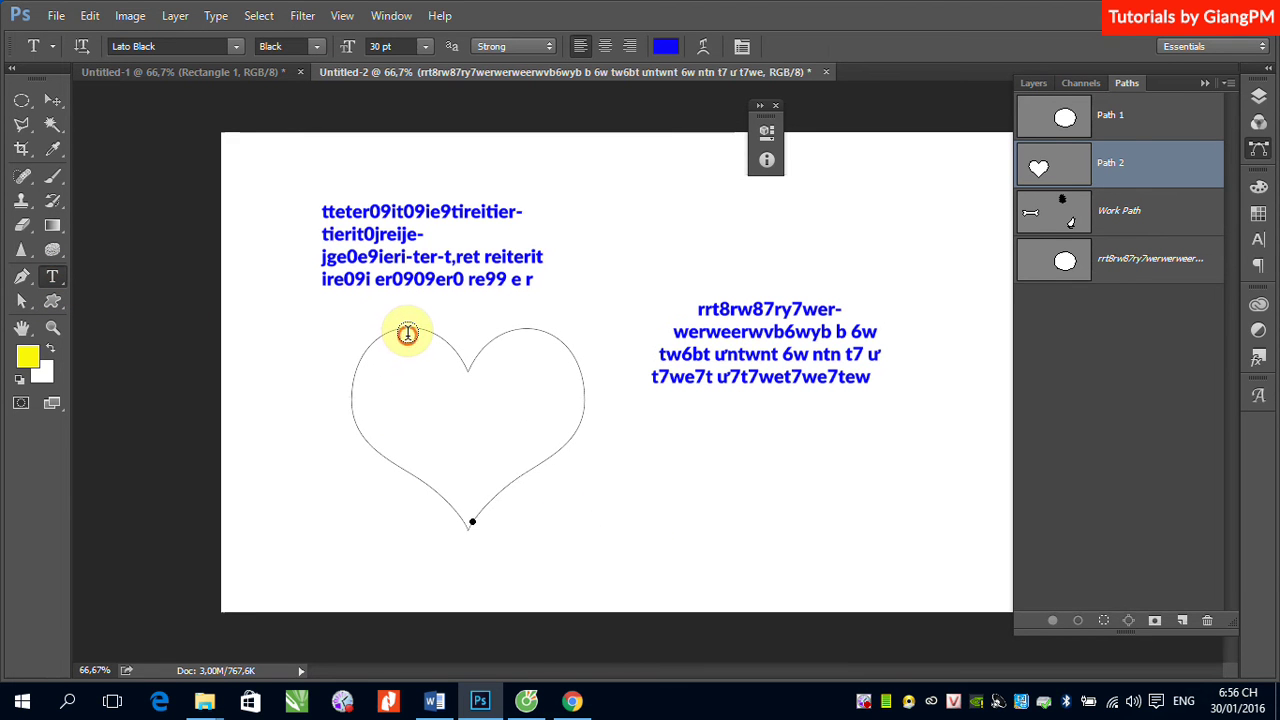
- Set the heart-path text size to 10 pt, then switch to Chrome
click(406, 334)
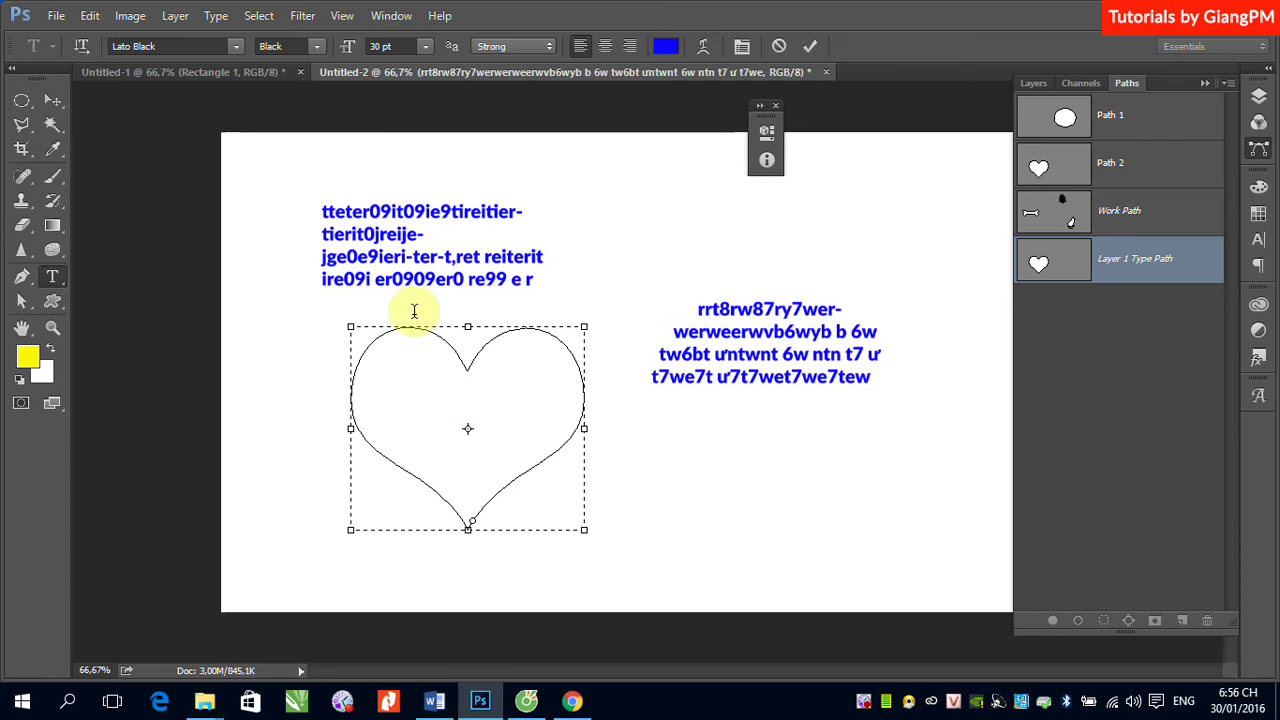
click(425, 47)
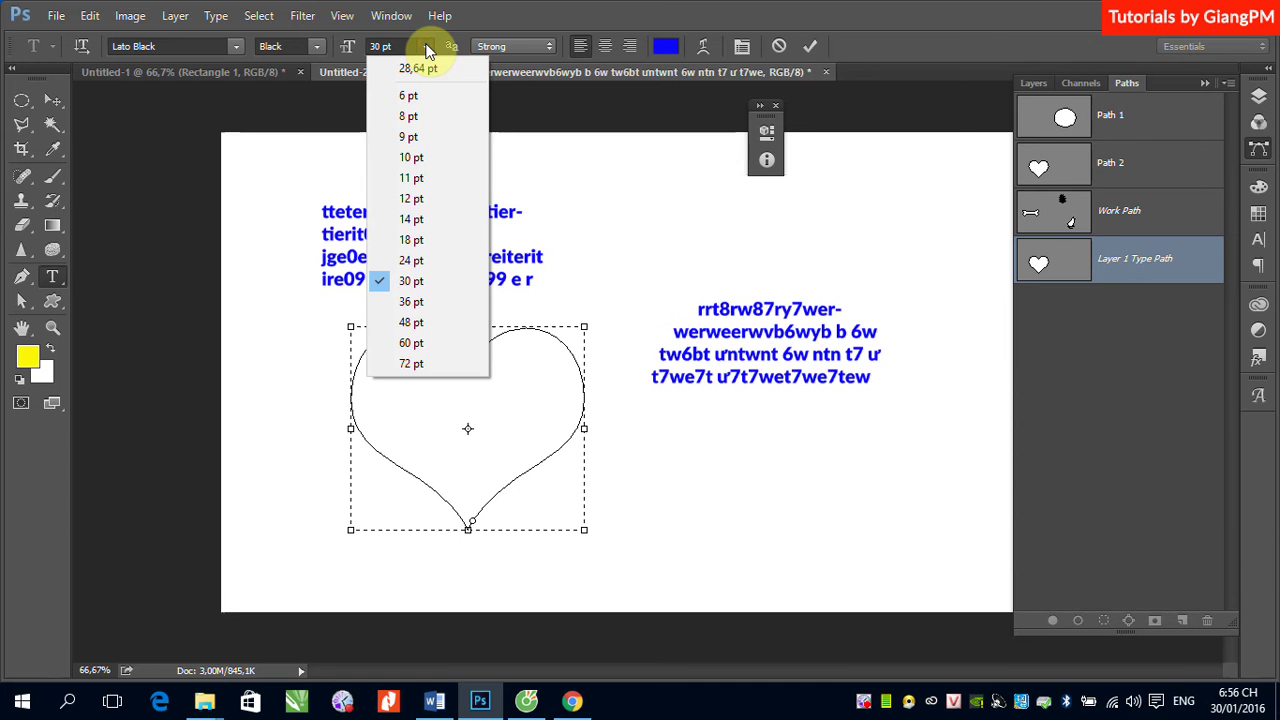
click(440, 165)
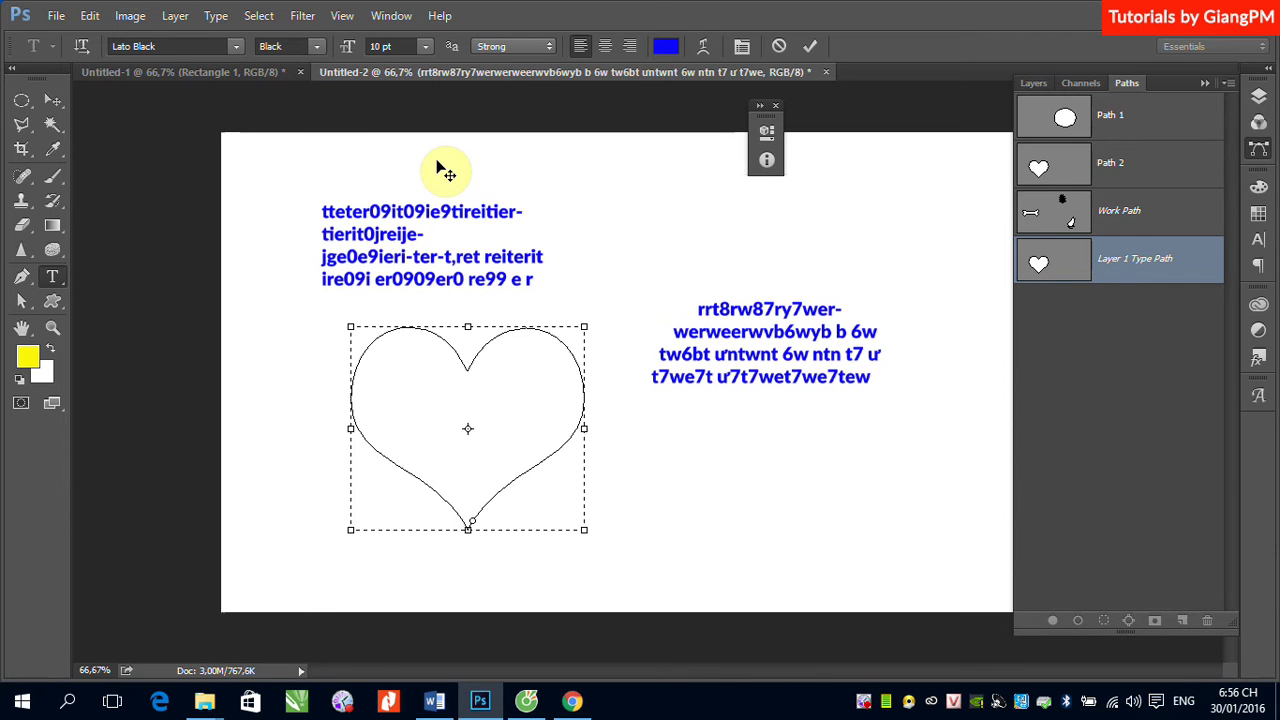
click(572, 700)
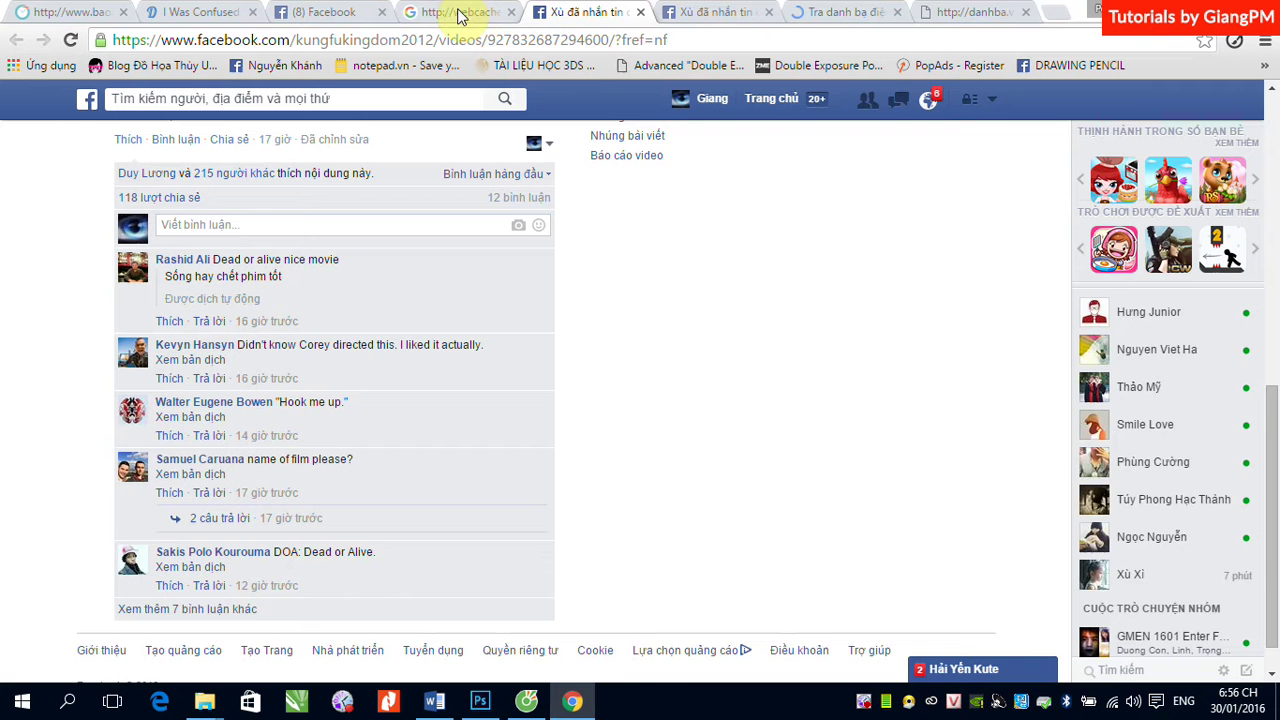
- Open the Báo Mới article '2.500 sinh viên được phát vé xe về quê ăn tết'
click(1053, 14)
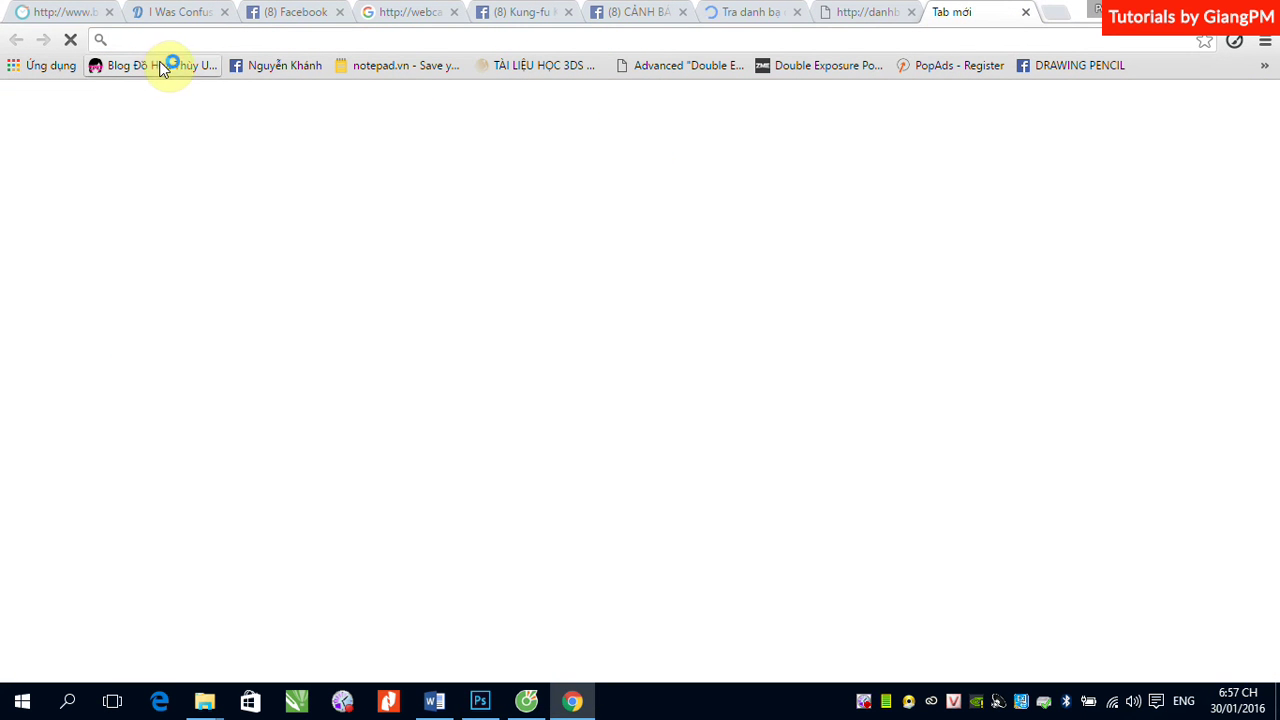
click(72, 14)
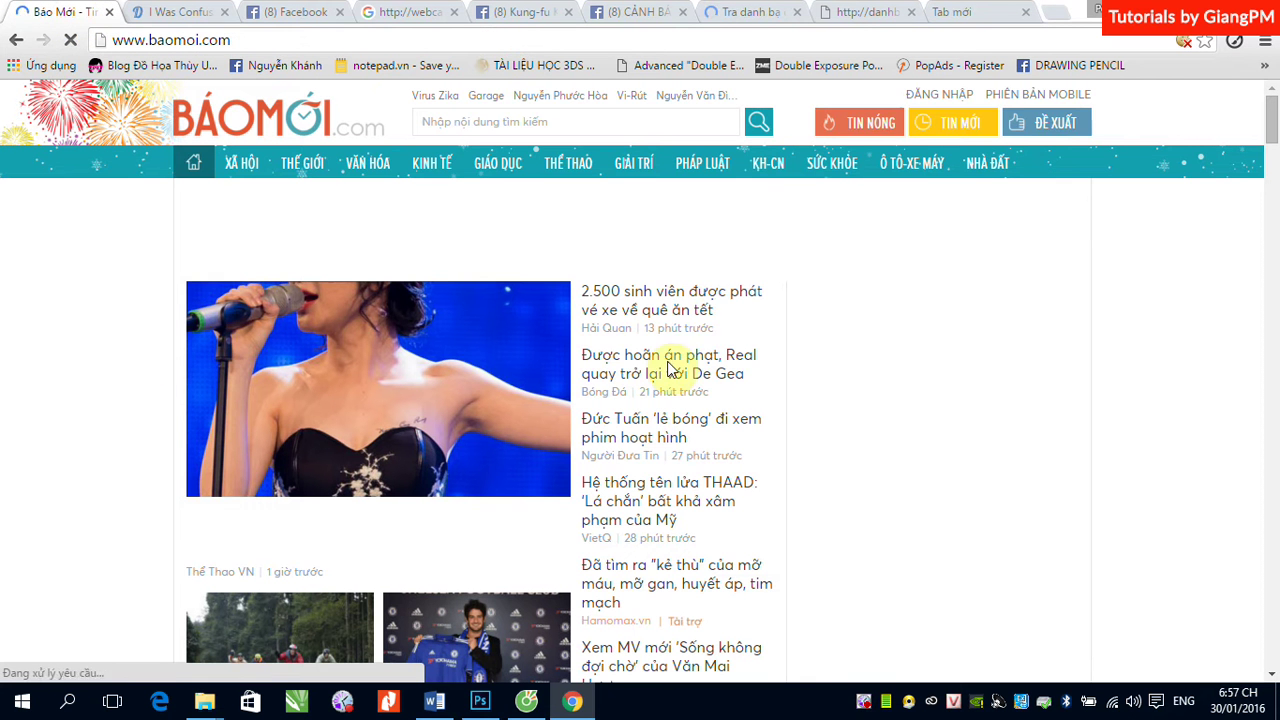
click(663, 294)
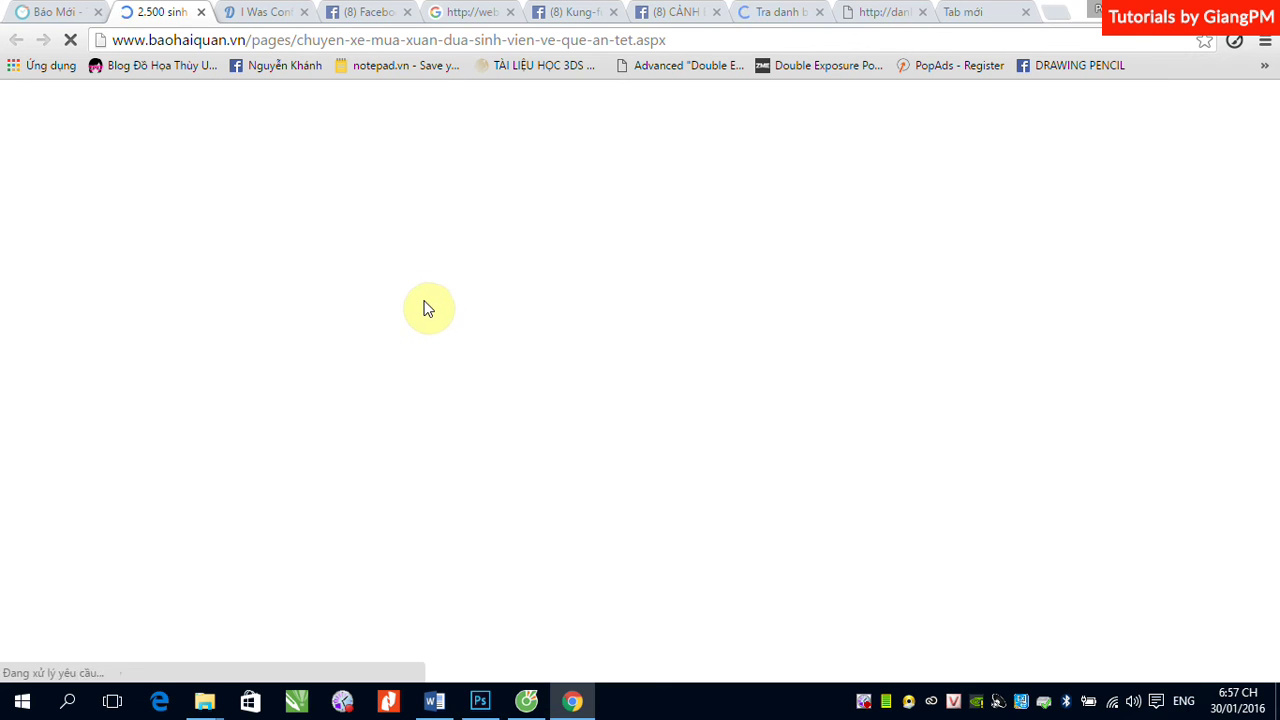
- Select the article's opening paragraph, then return to Photoshop
scroll(83, 430, down, 2)
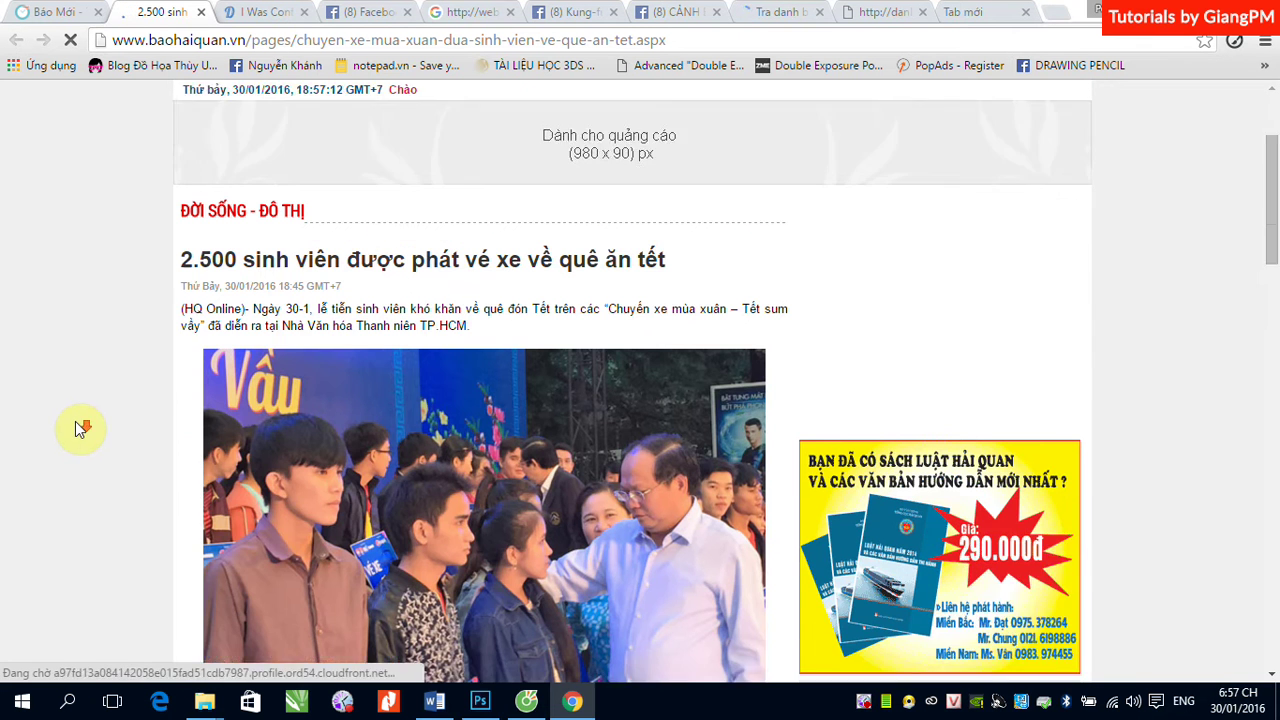
double_click(266, 215)
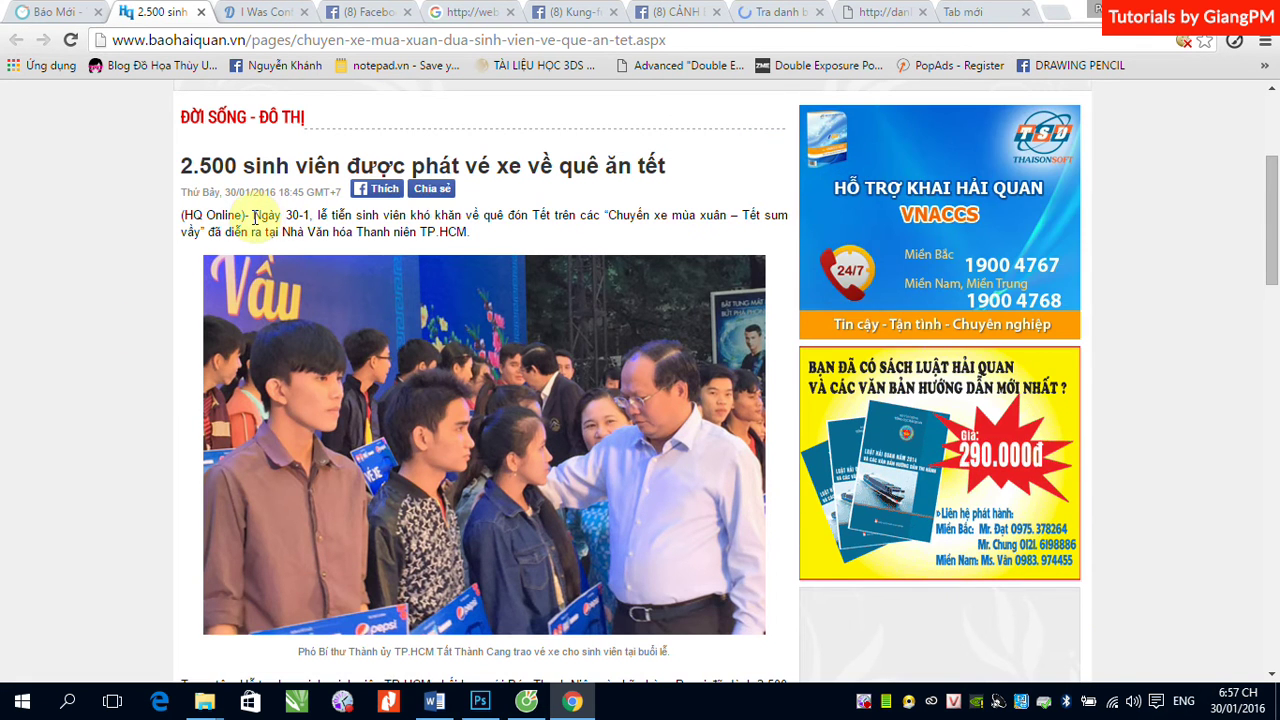
drag(369, 218, 529, 229)
key(ctrl+c)
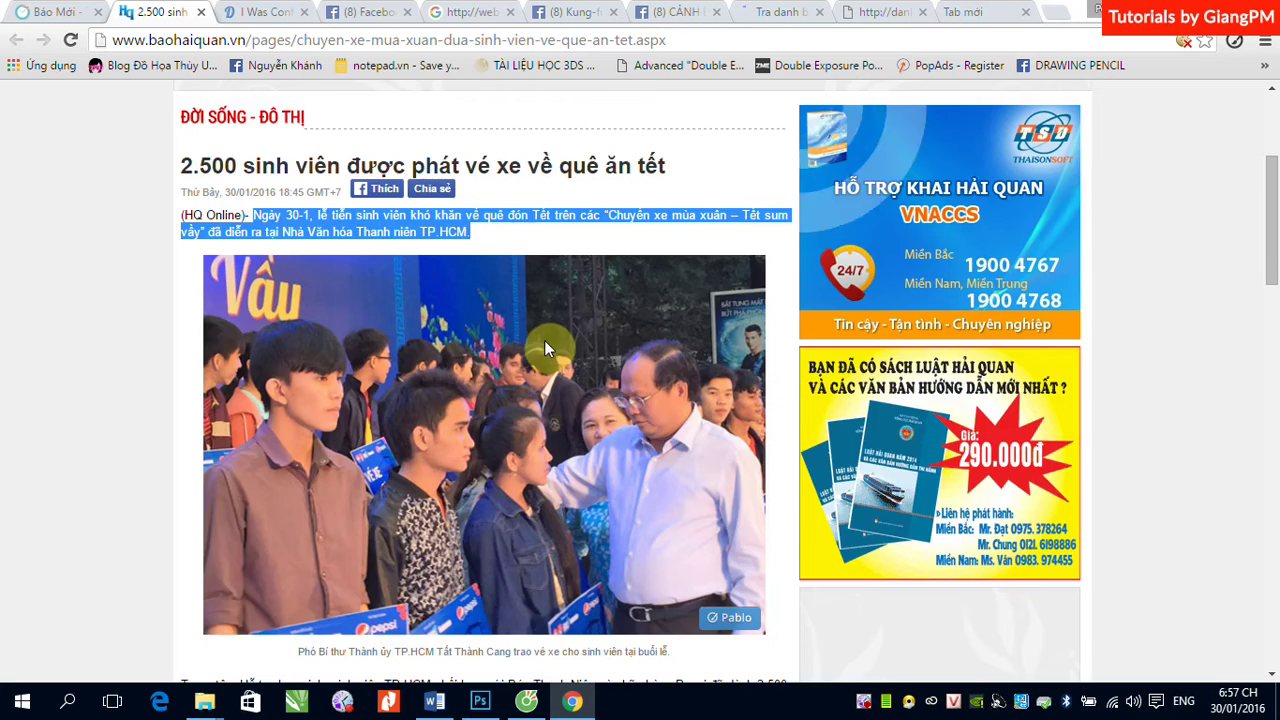
scroll(544, 340, down, 5)
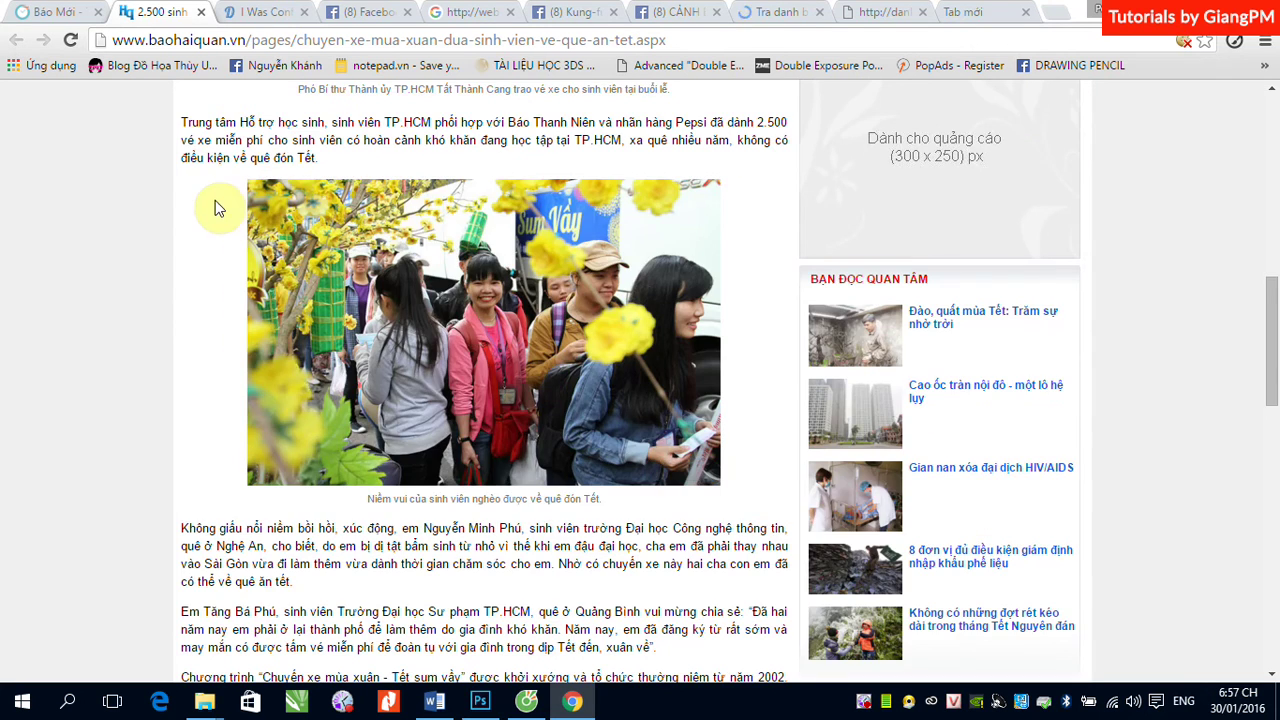
scroll(215, 207, up, 3)
scroll(215, 205, up, 3)
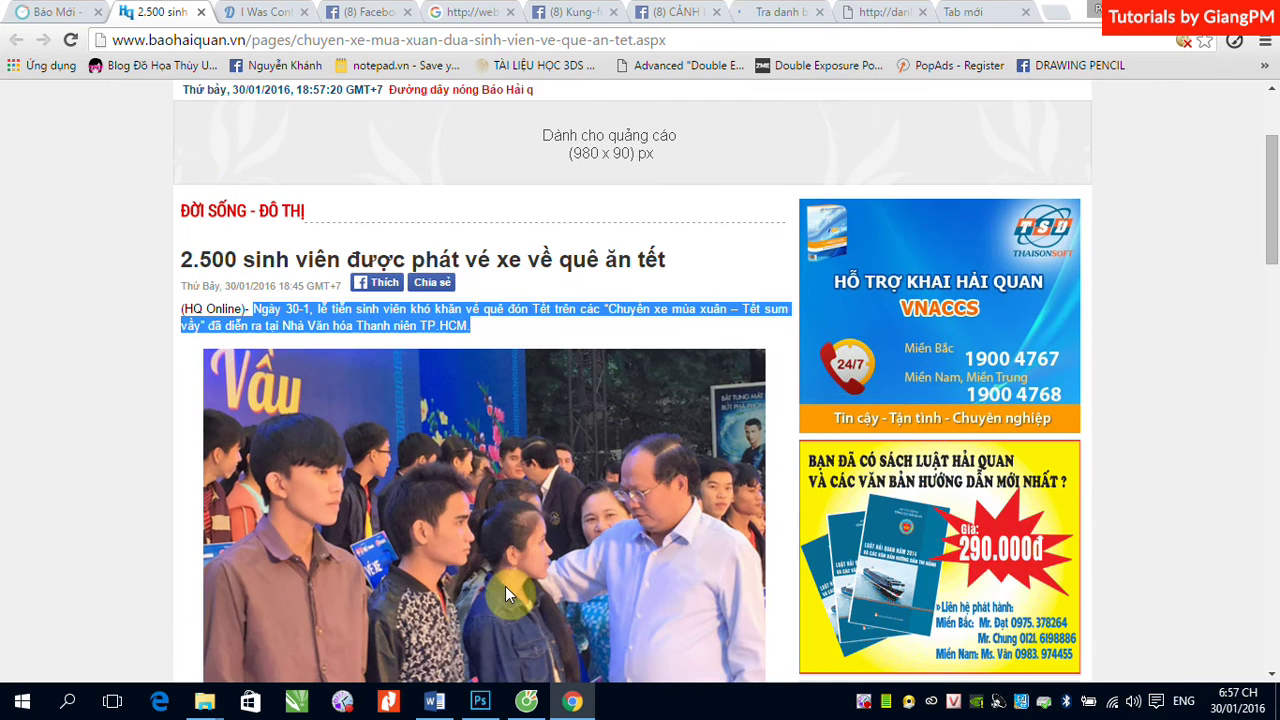
click(480, 701)
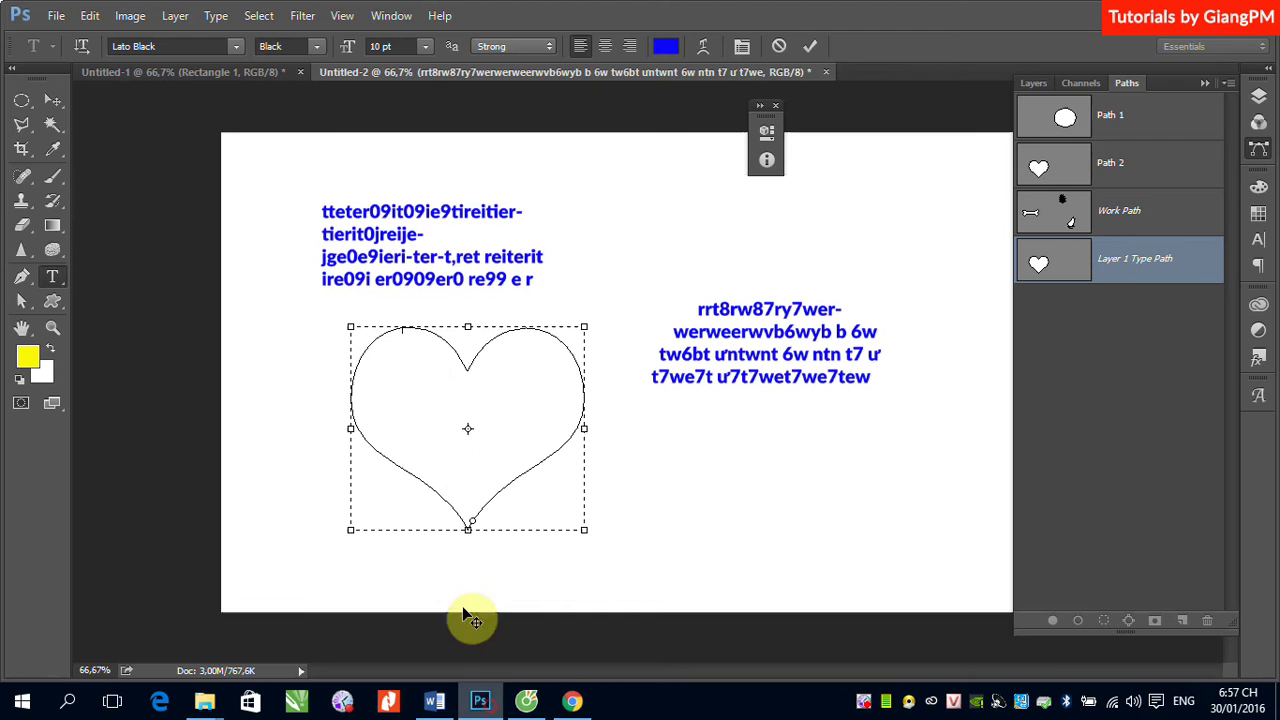
- Paste the article paragraph three times into the heart path and commit the text
click(423, 375)
key(ctrl+v)
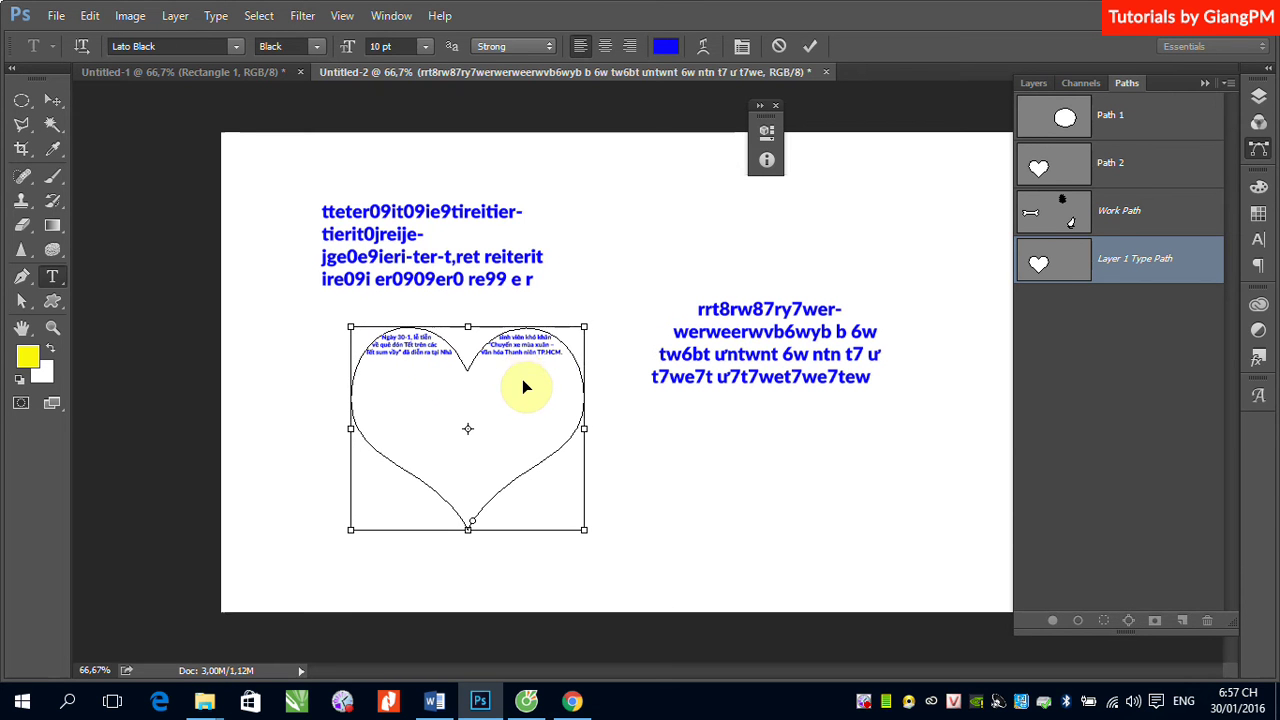
key(ctrl+v)
key(ctrl+v)
key(ctrl+v)
key(ctrl+v)
key(ctrl+v)
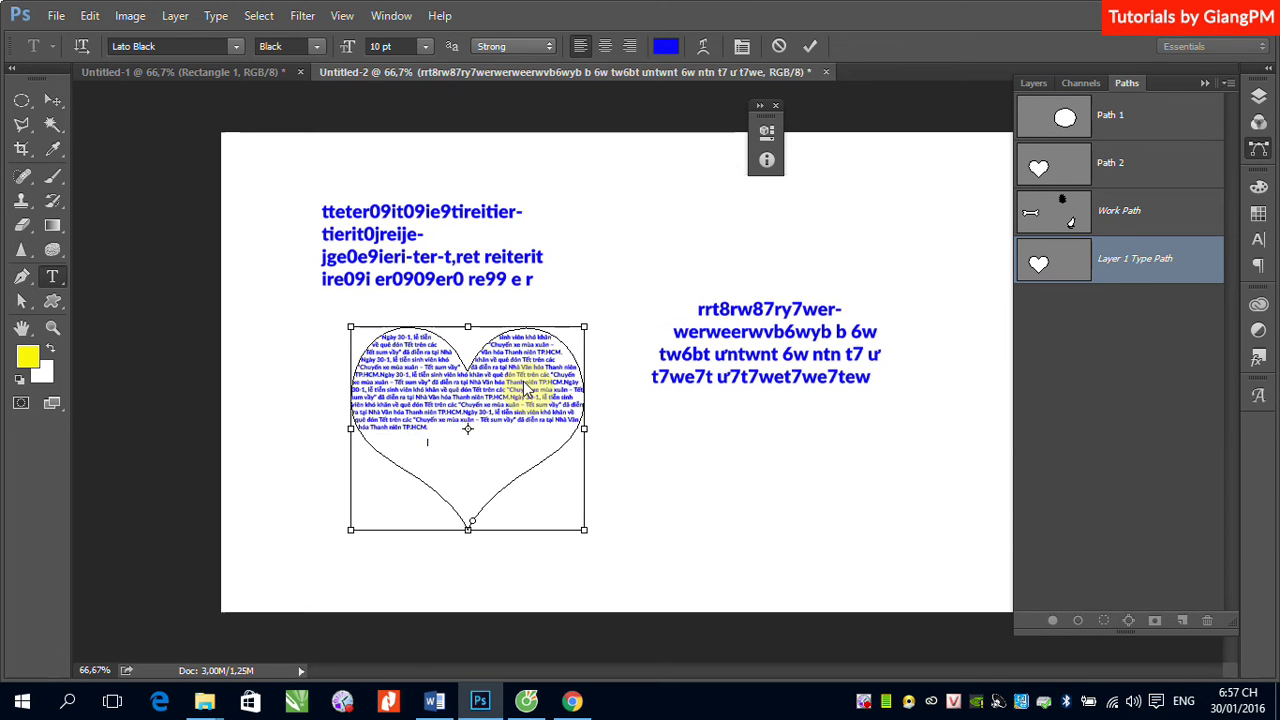
key(ctrl+v)
key(ctrl+v)
key(ctrl+v)
key(ctrl+v)
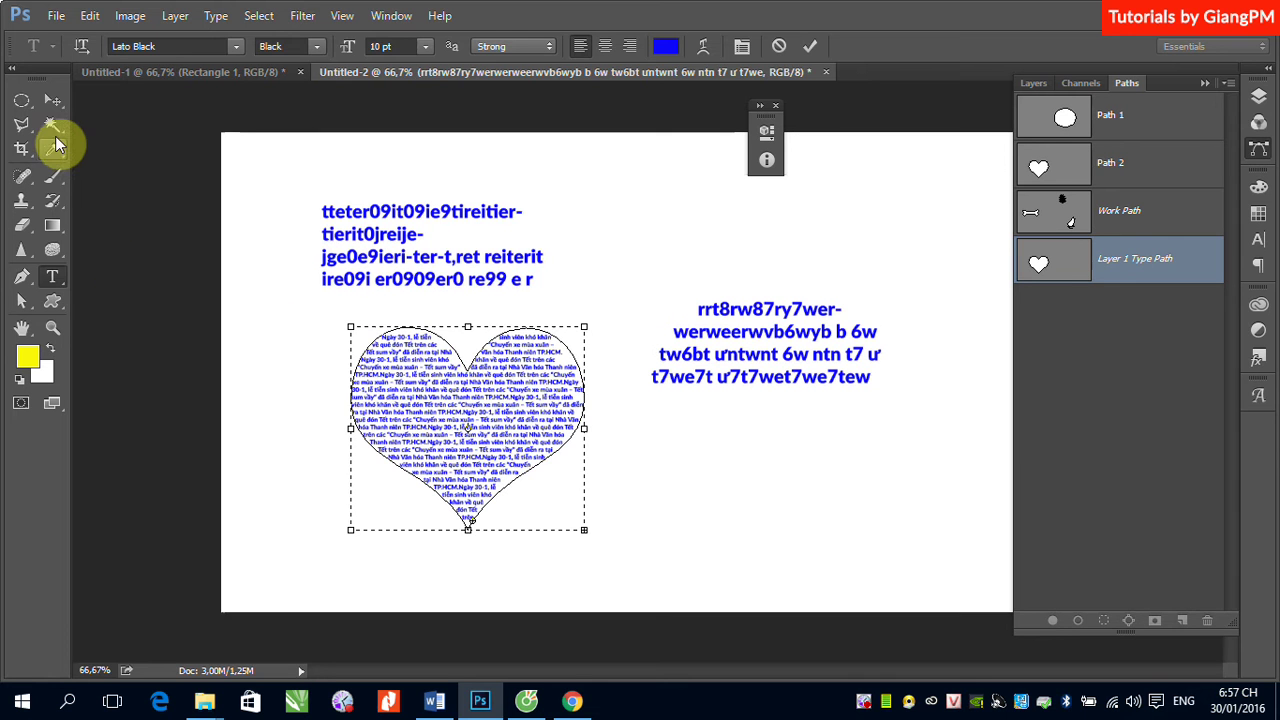
click(53, 101)
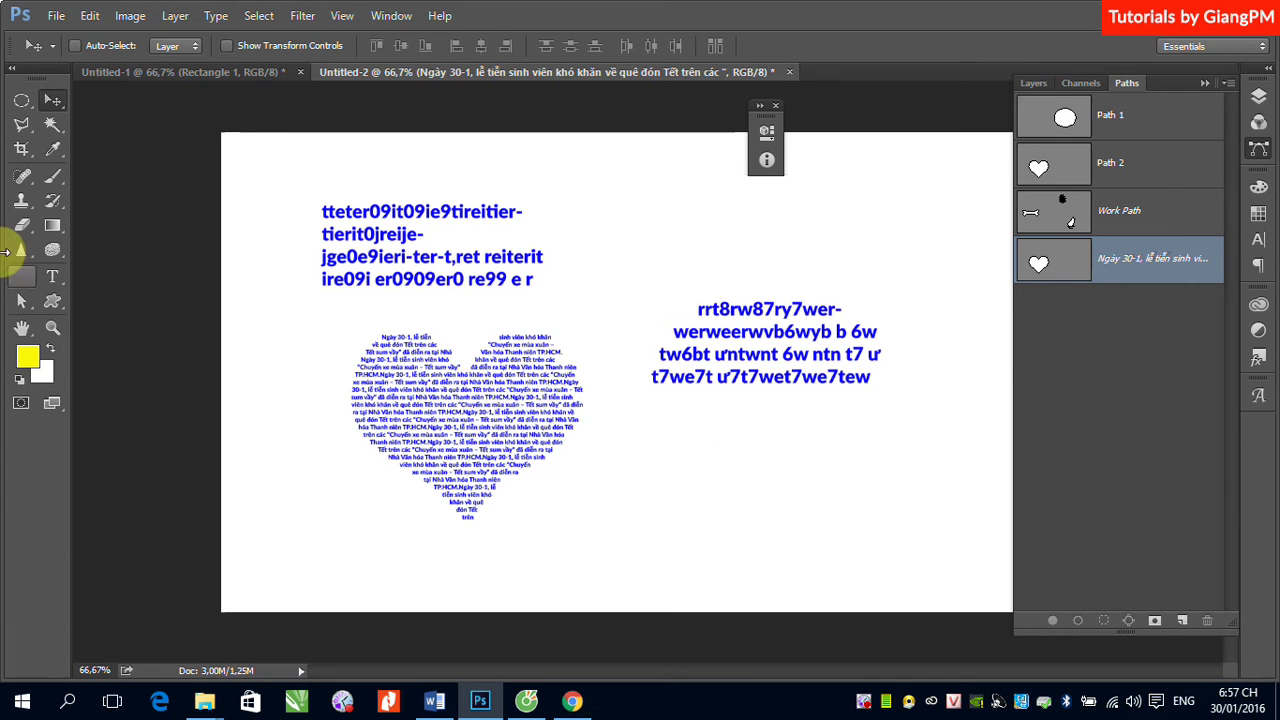
- Select all the heart text and apply Justify Last Left from the Paragraph panel
click(44, 278)
click(408, 380)
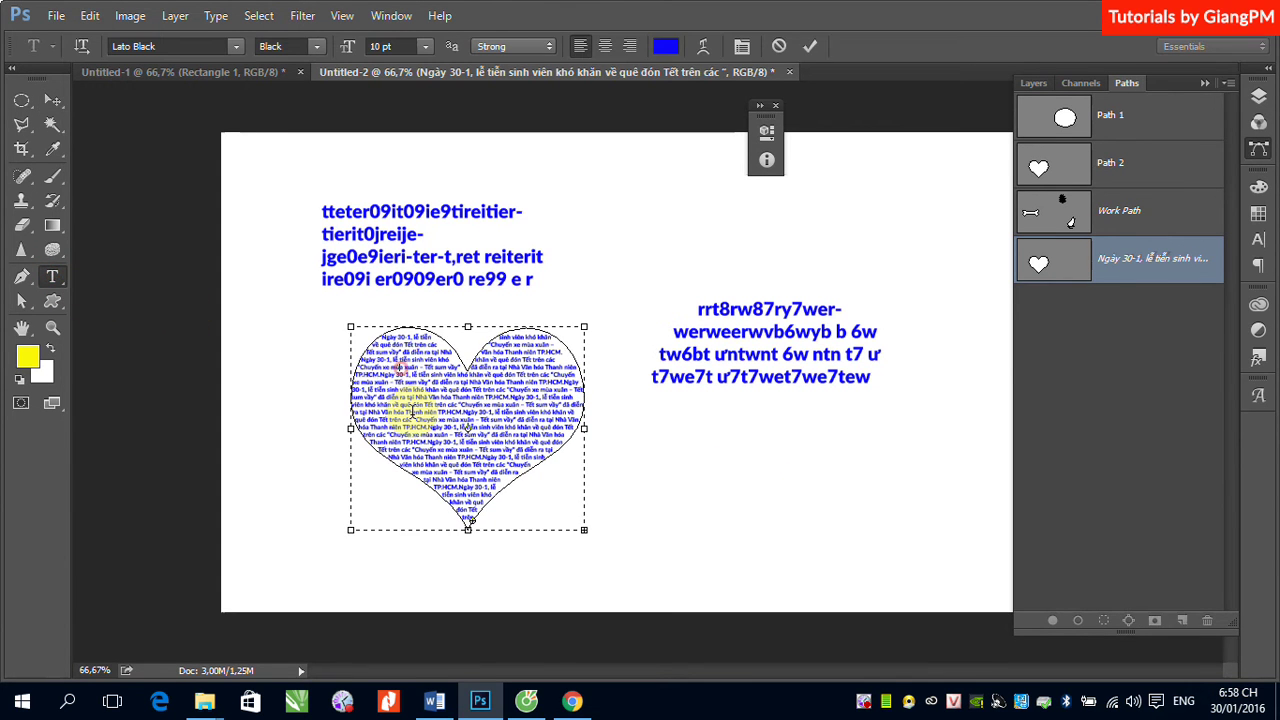
key(ctrl+a)
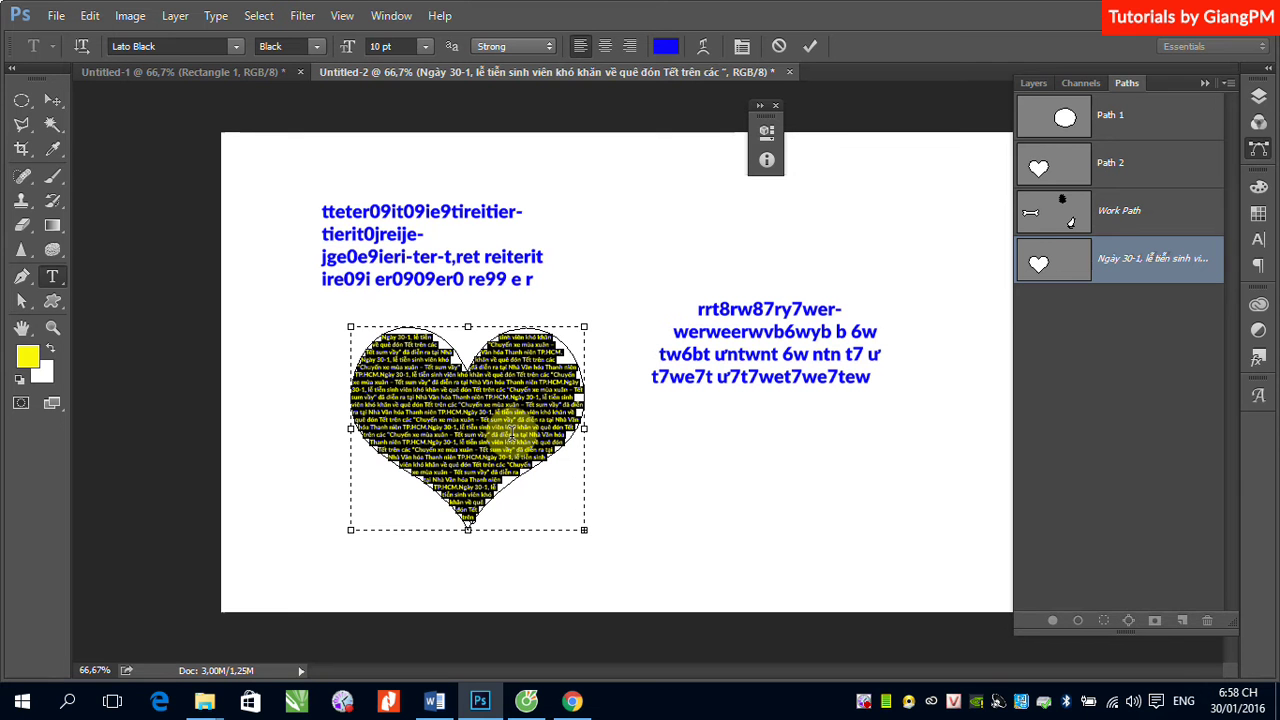
click(1206, 83)
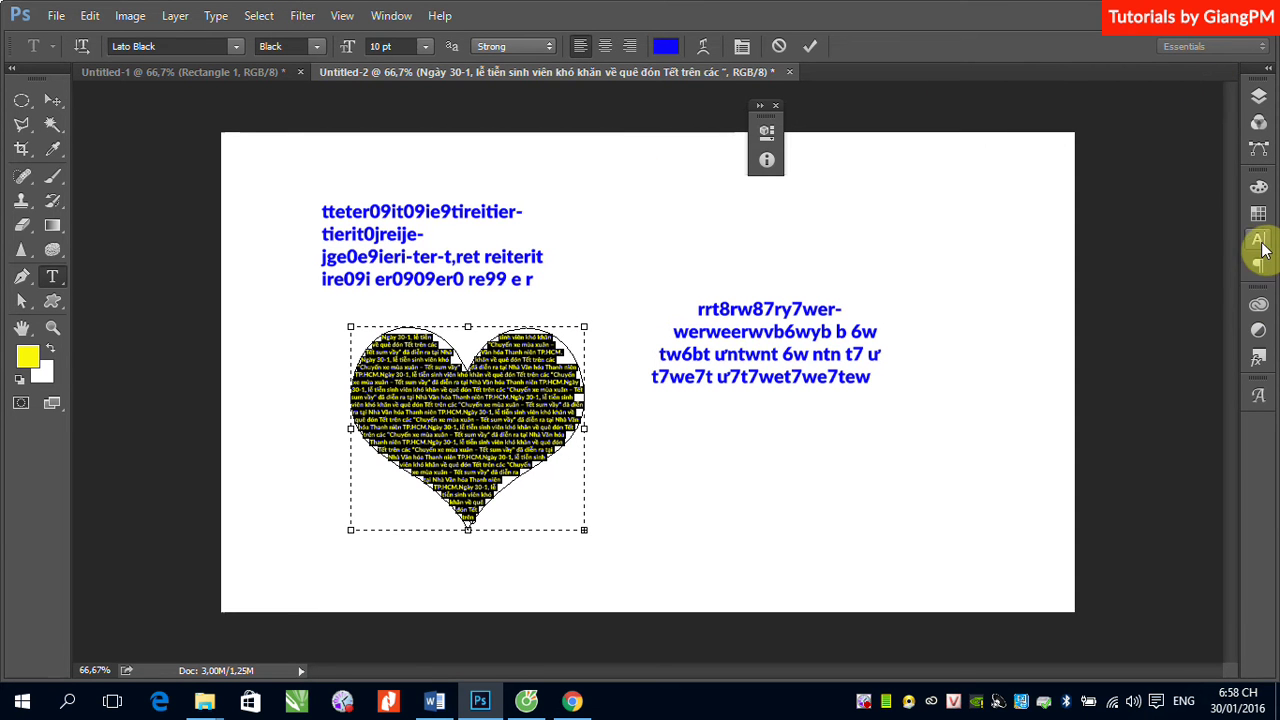
click(1259, 263)
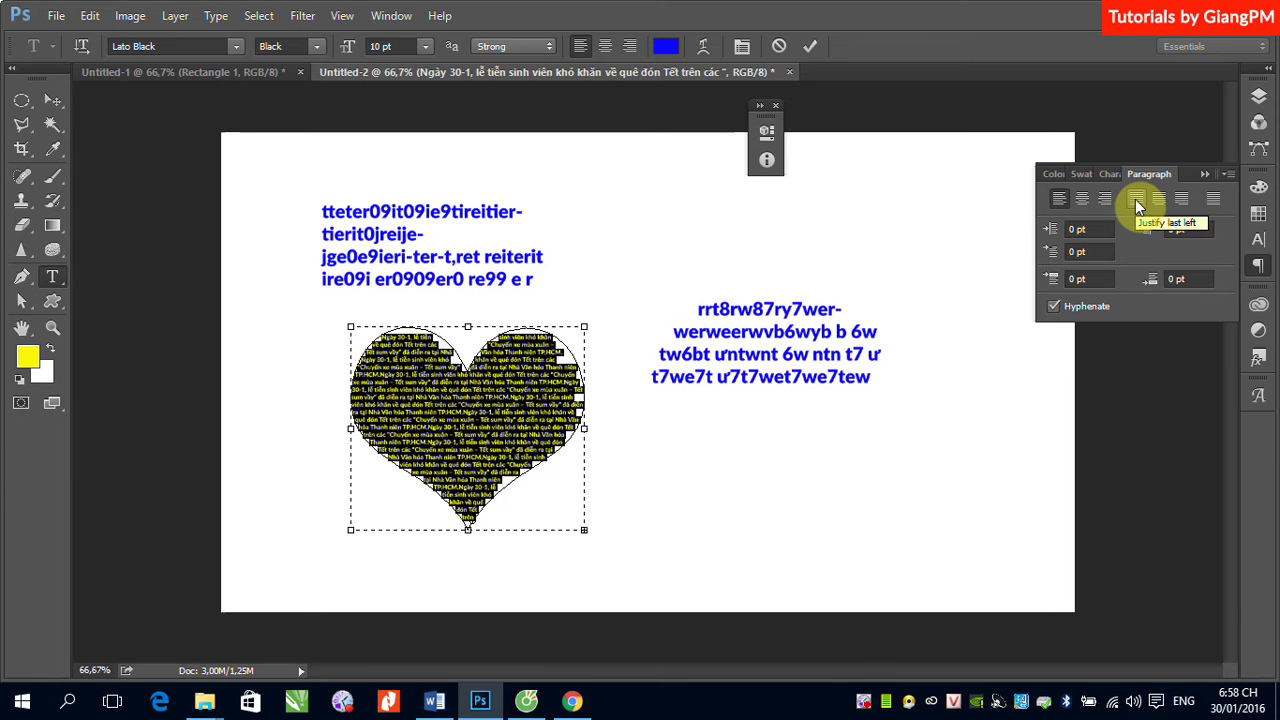
click(1136, 200)
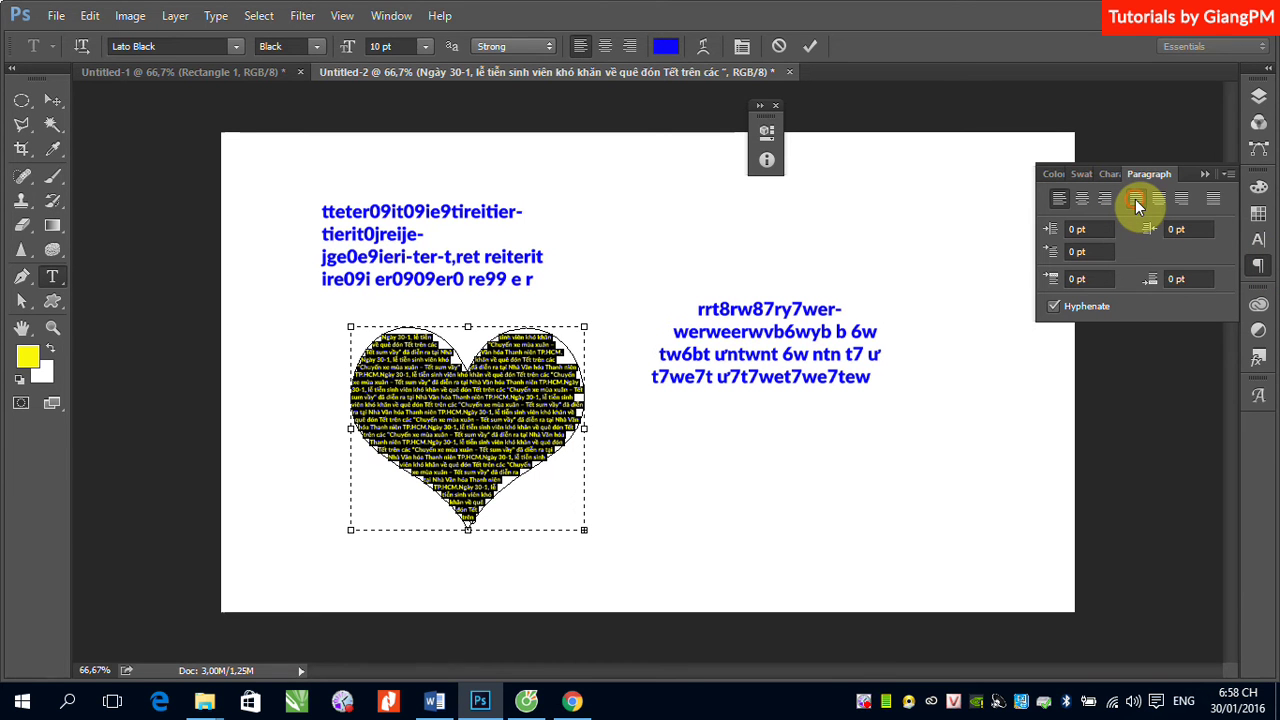
click(47, 95)
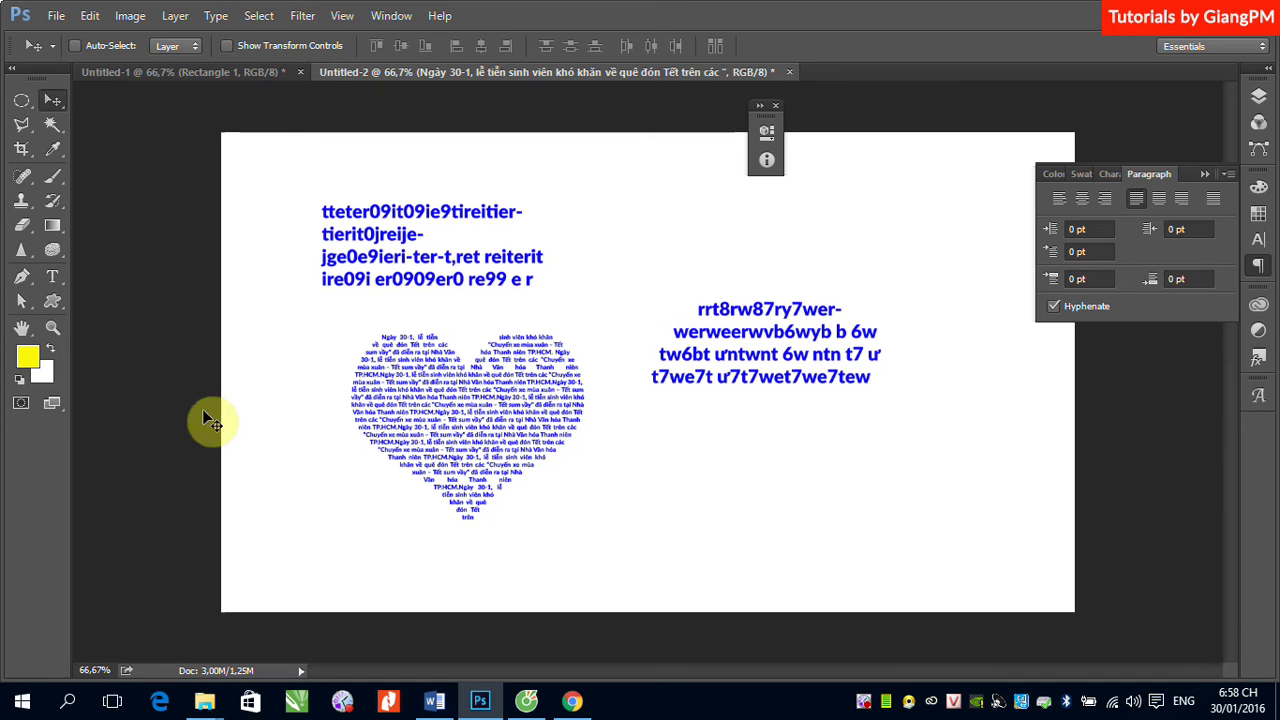
- Add a horizontal text layer reading '8 - 3' above the right text block
click(52, 277)
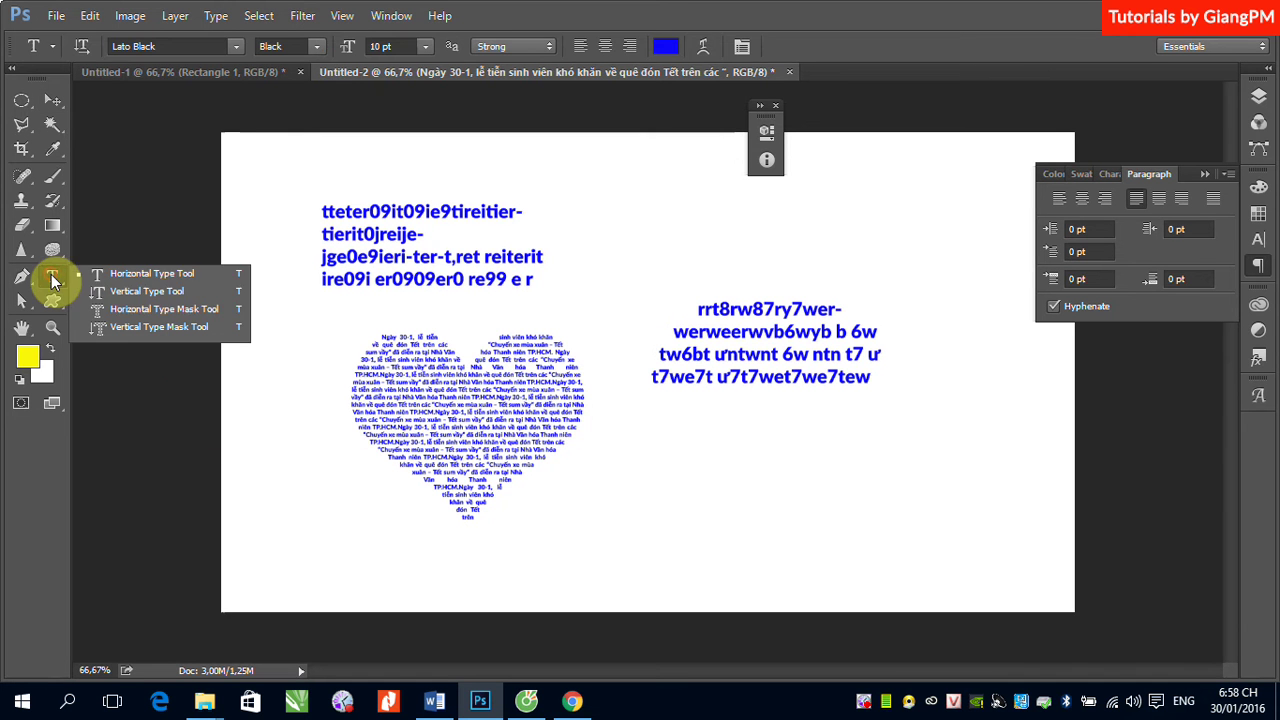
click(112, 278)
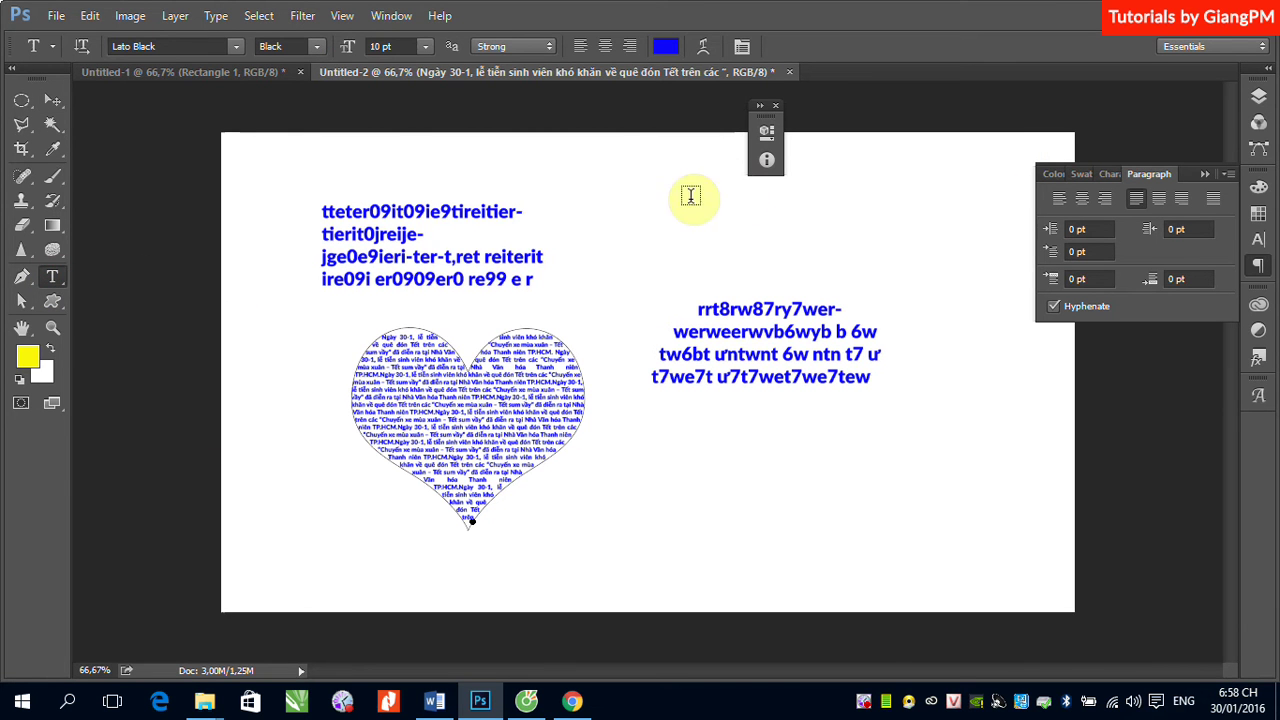
click(660, 224)
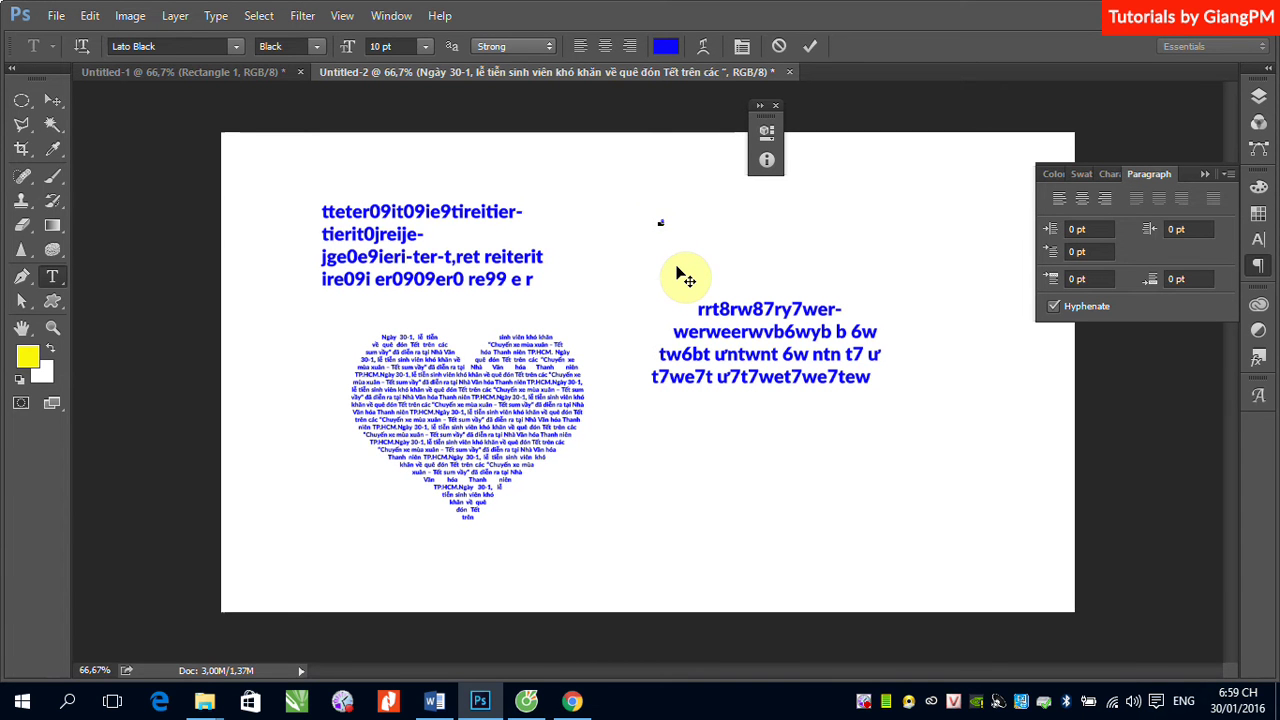
click(54, 101)
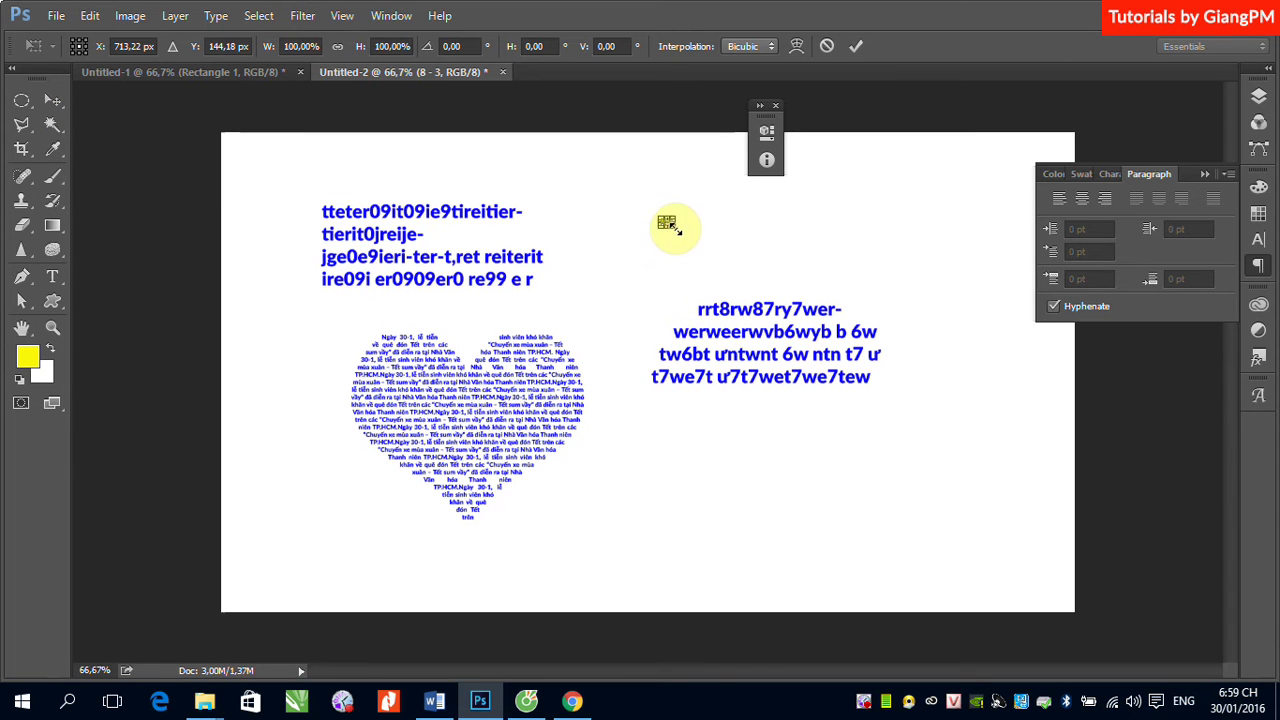
- Scale the '8 - 3' text up with Free Transform
key(ctrl+t)
drag(684, 226, 891, 343)
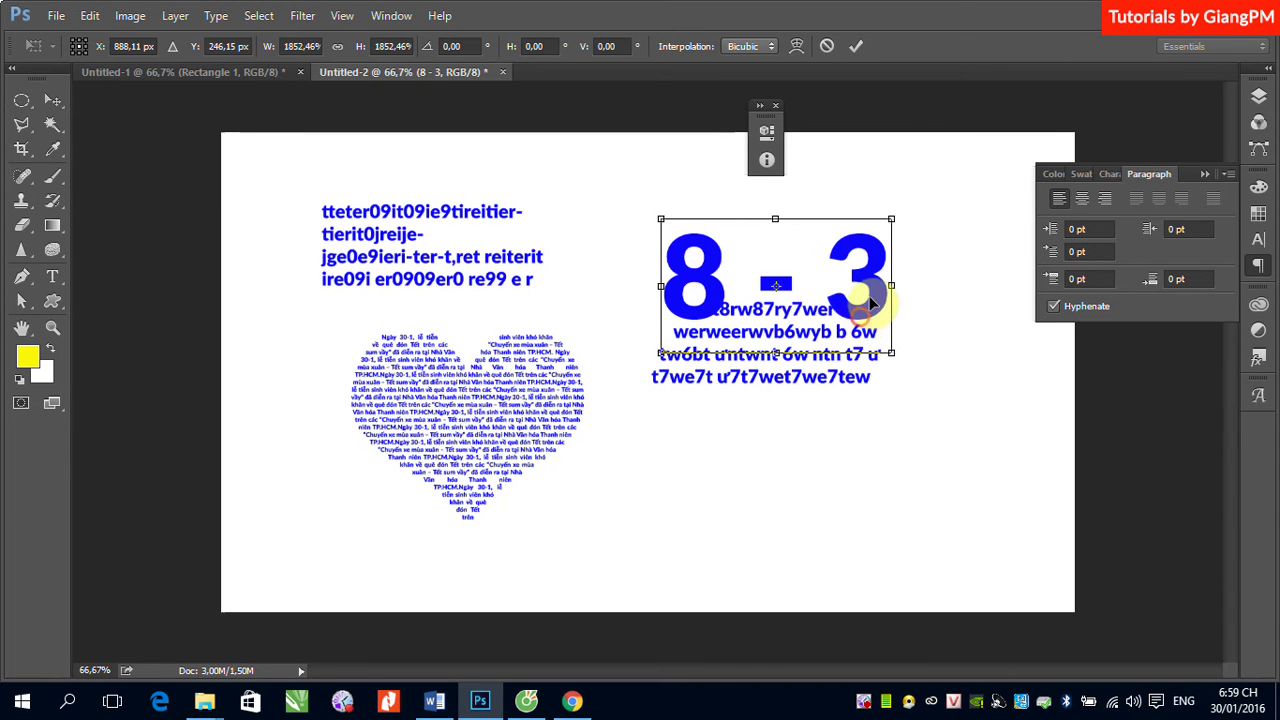
drag(863, 297, 886, 265)
key(Return)
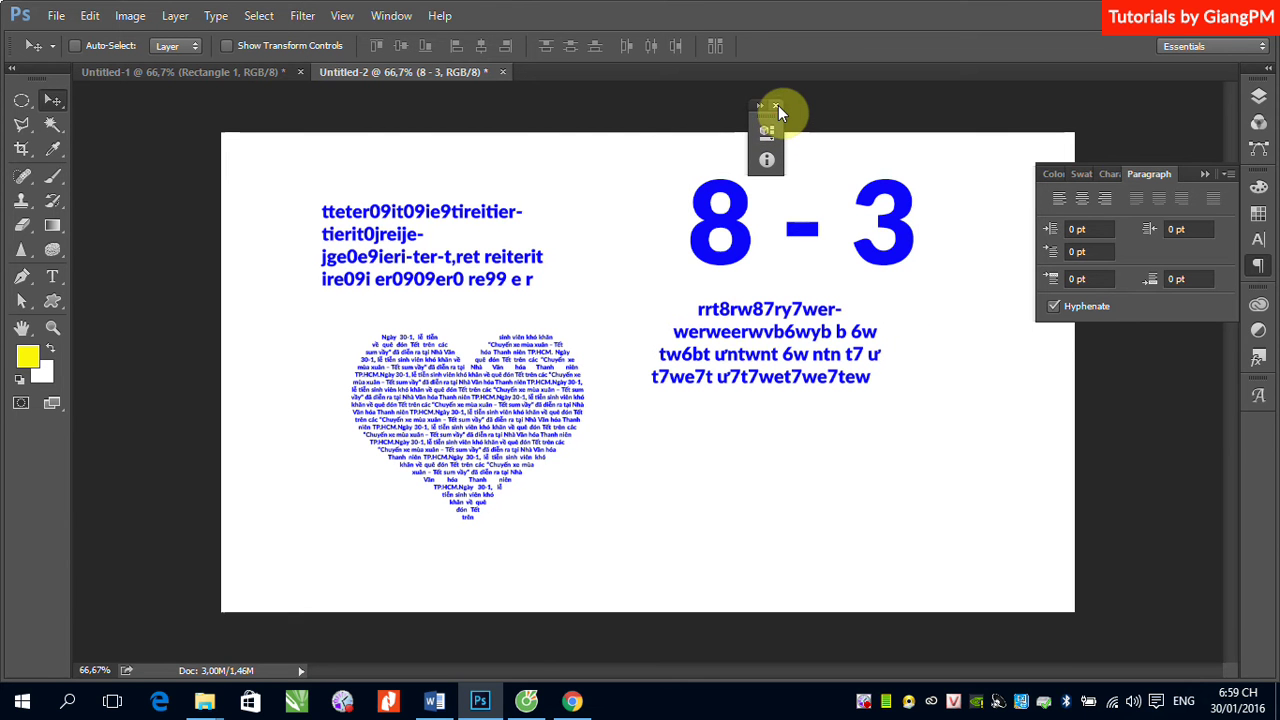
- Close the Info and Paragraph panels and inspect the 8 - 3 layer's options
click(776, 105)
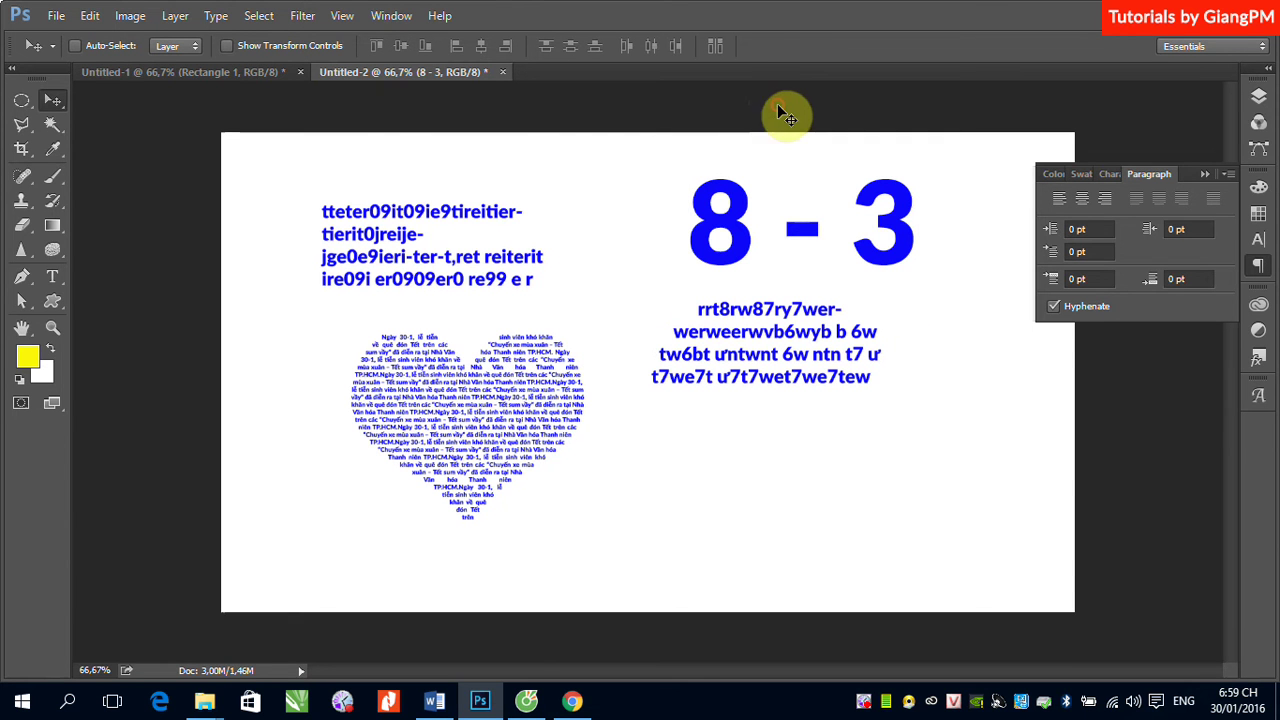
click(1204, 176)
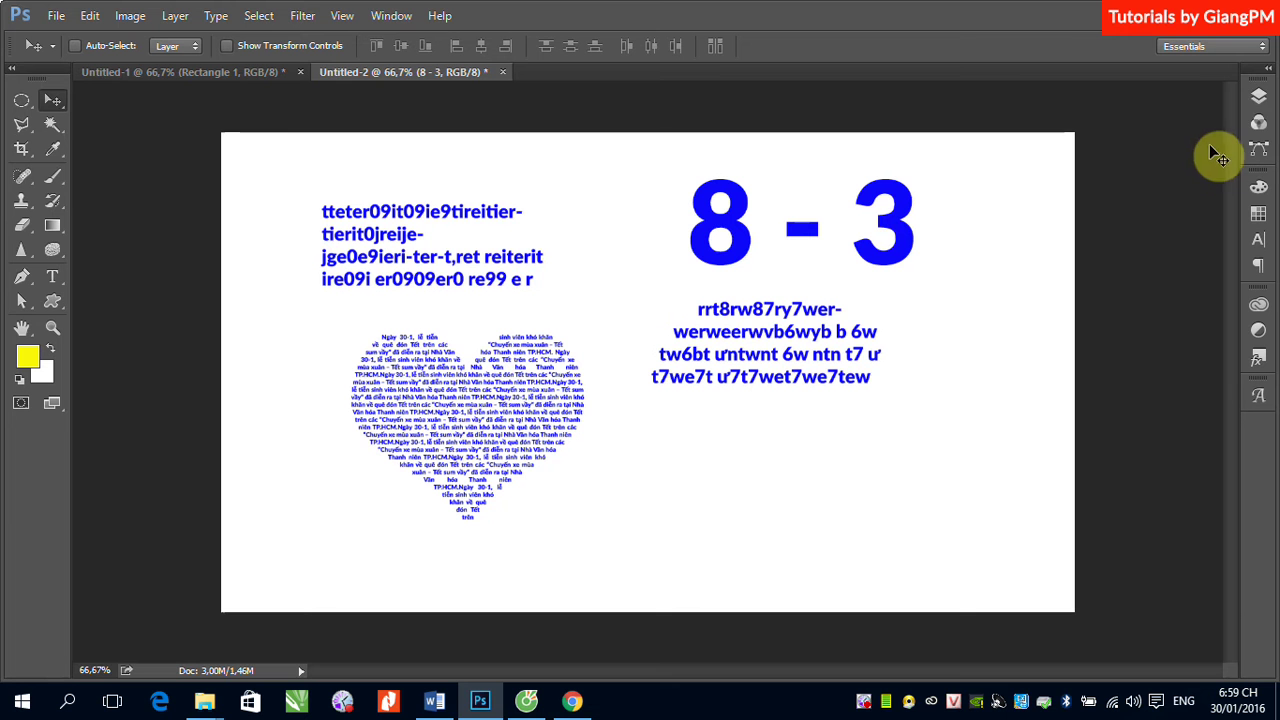
click(1259, 96)
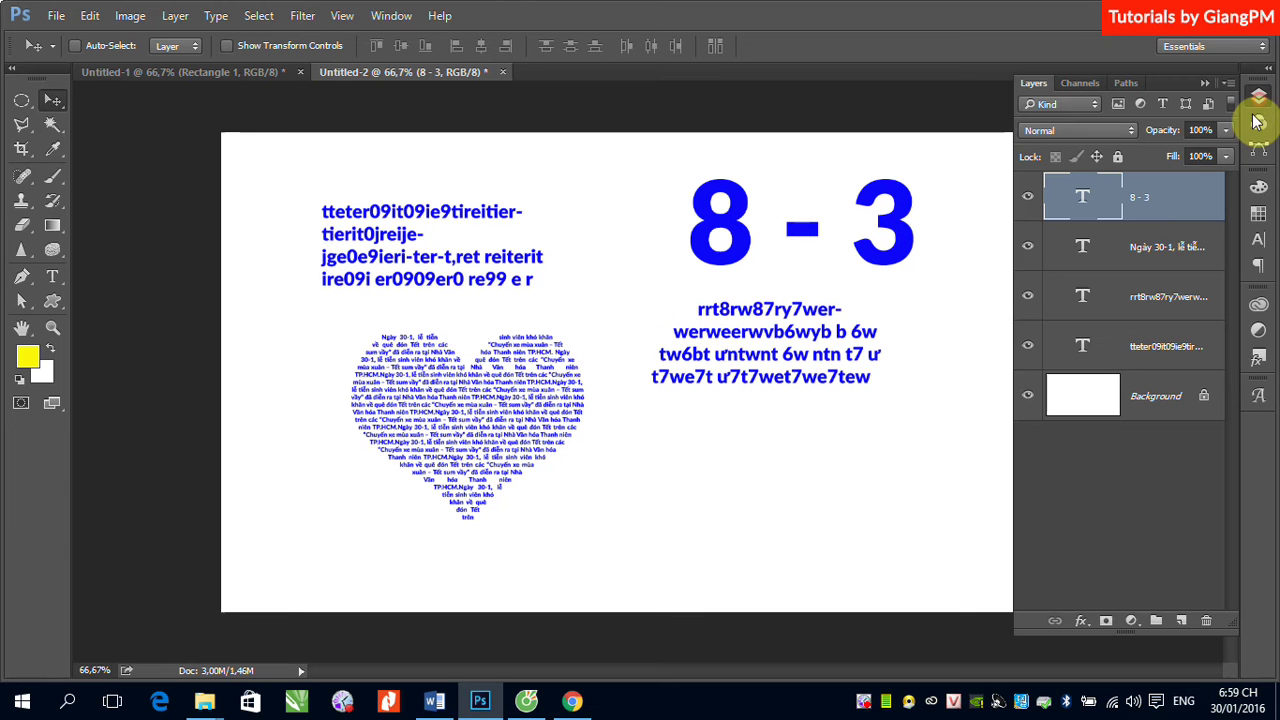
right_click(1171, 209)
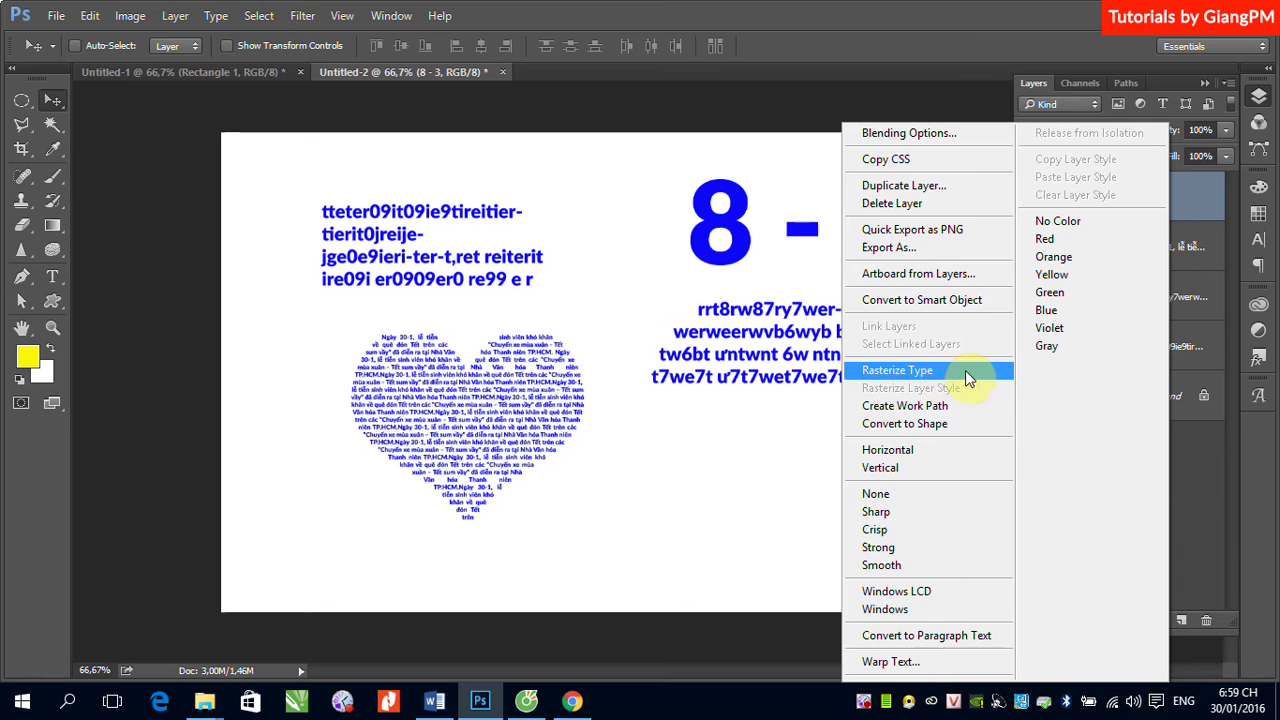
click(1221, 465)
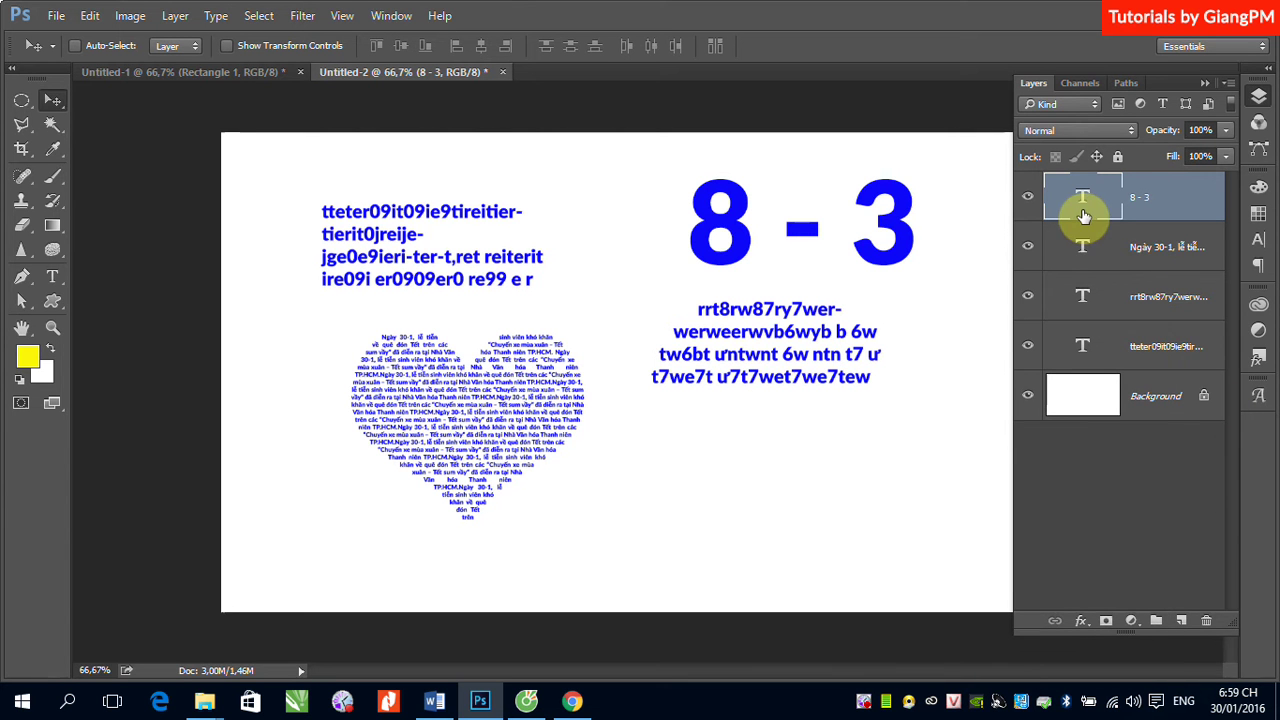
- Duplicate the 8 - 3 layer, rasterize the copy and move it below the paragraph text
key(ctrl)
key(ctrl+j)
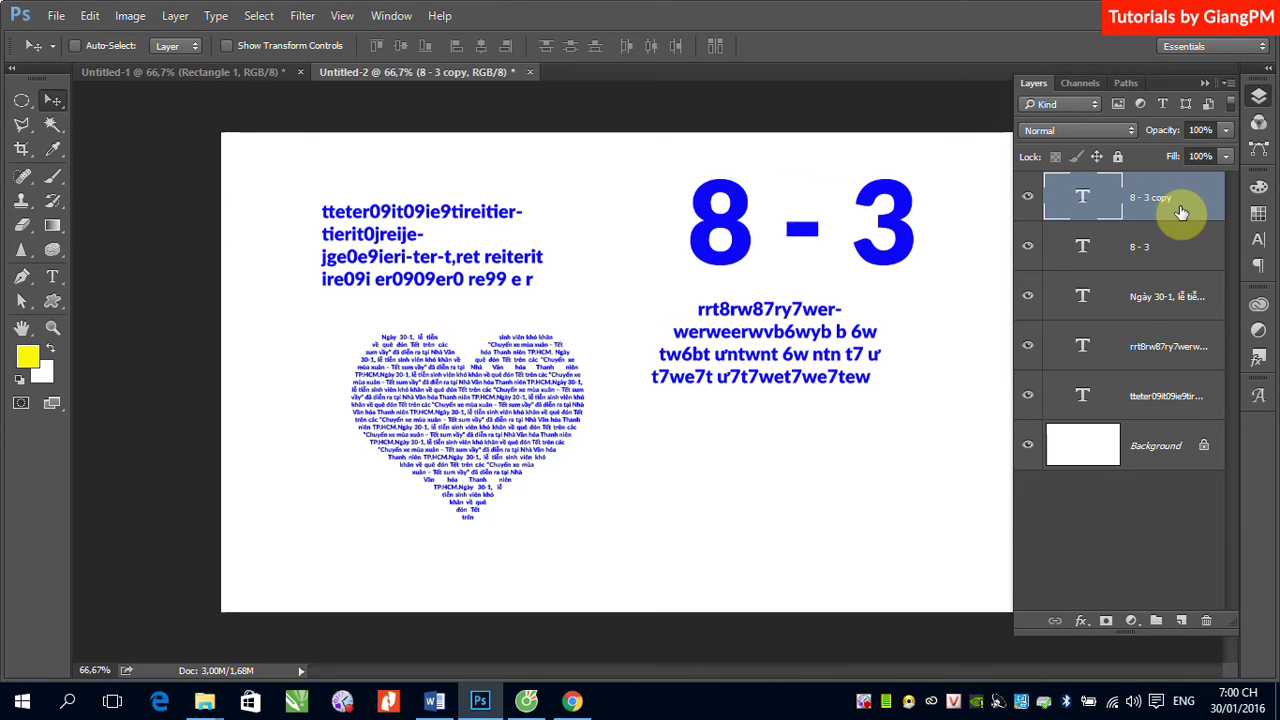
right_click(1181, 212)
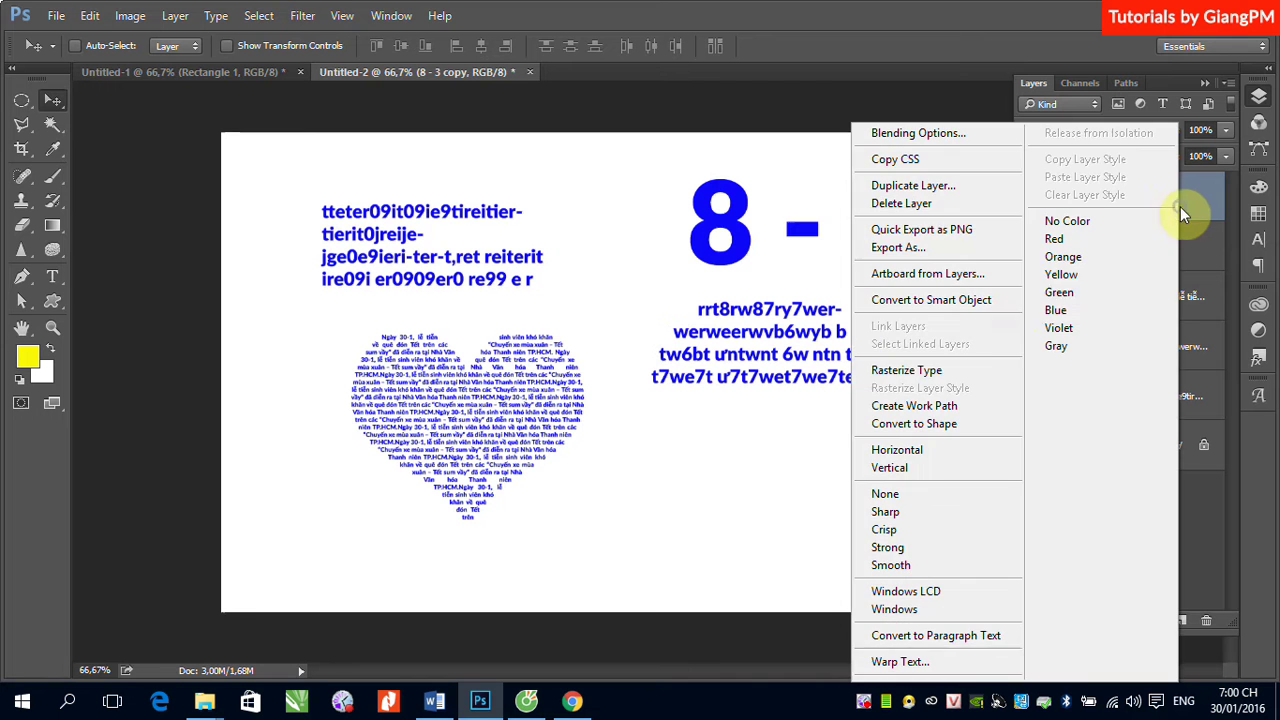
click(932, 371)
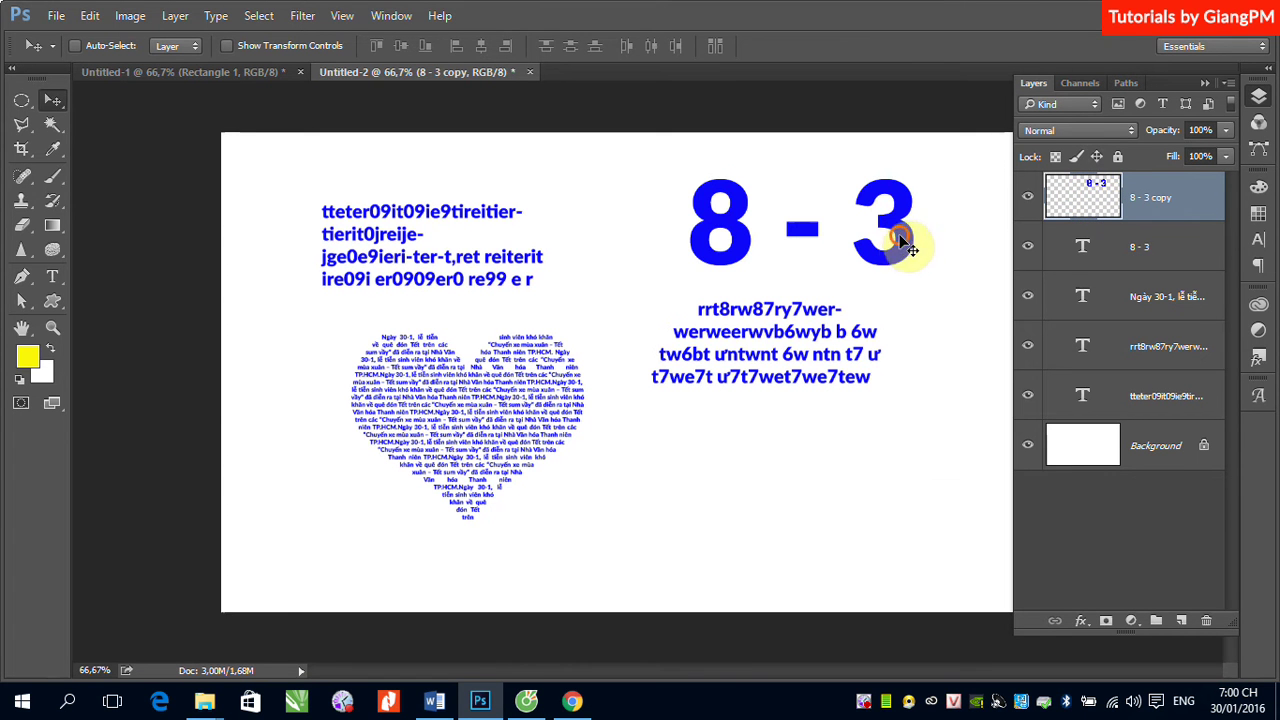
drag(903, 237, 912, 515)
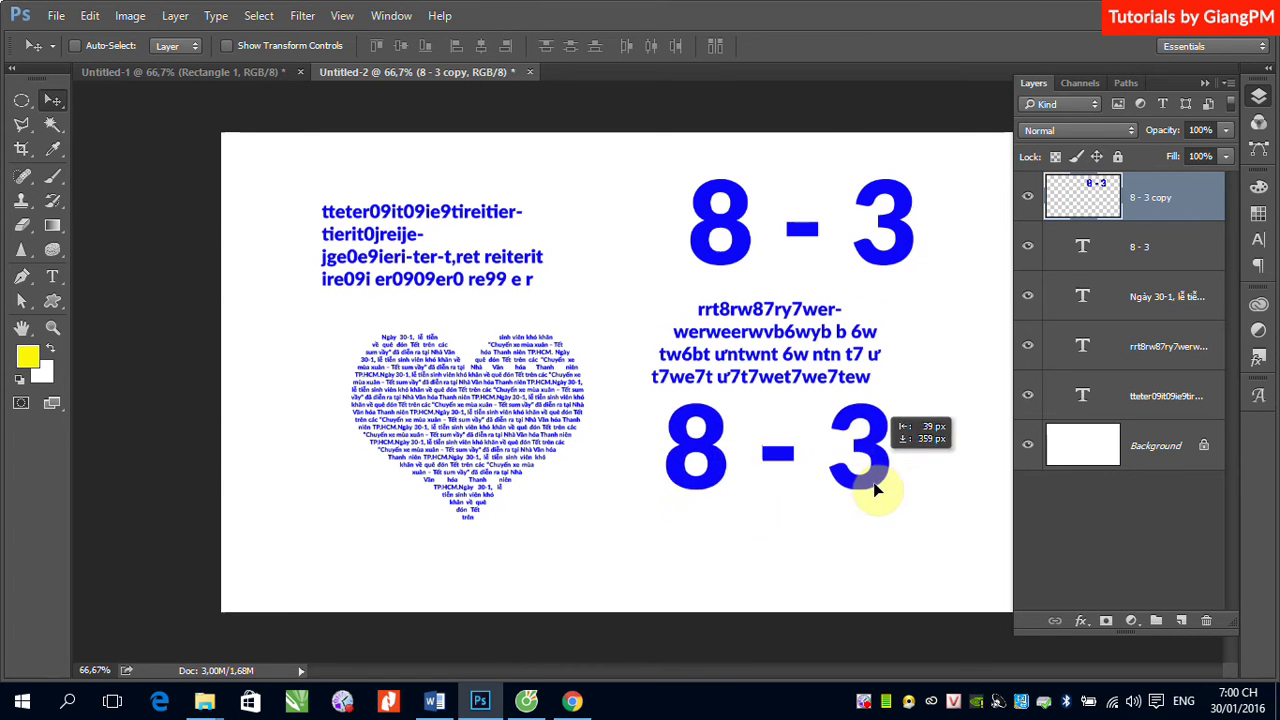
- Lock the copy's transparency and paint it solid yellow with a 100% opacity brush
click(53, 176)
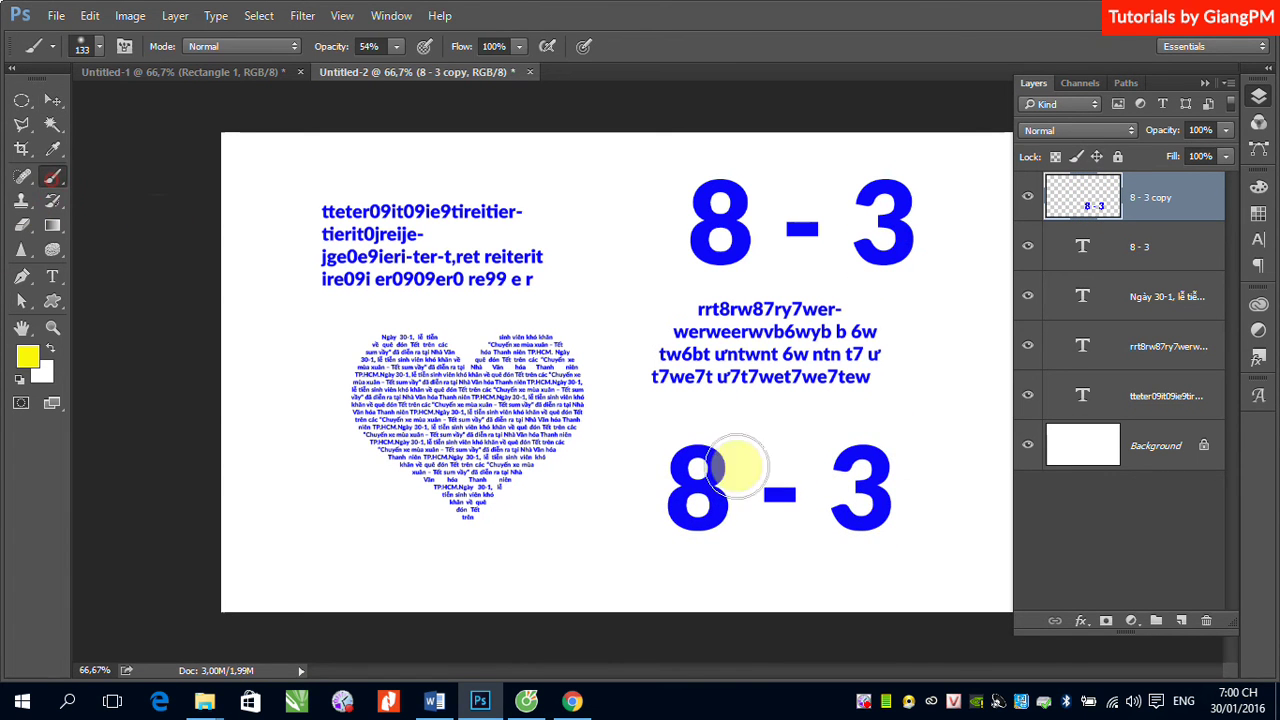
click(1055, 157)
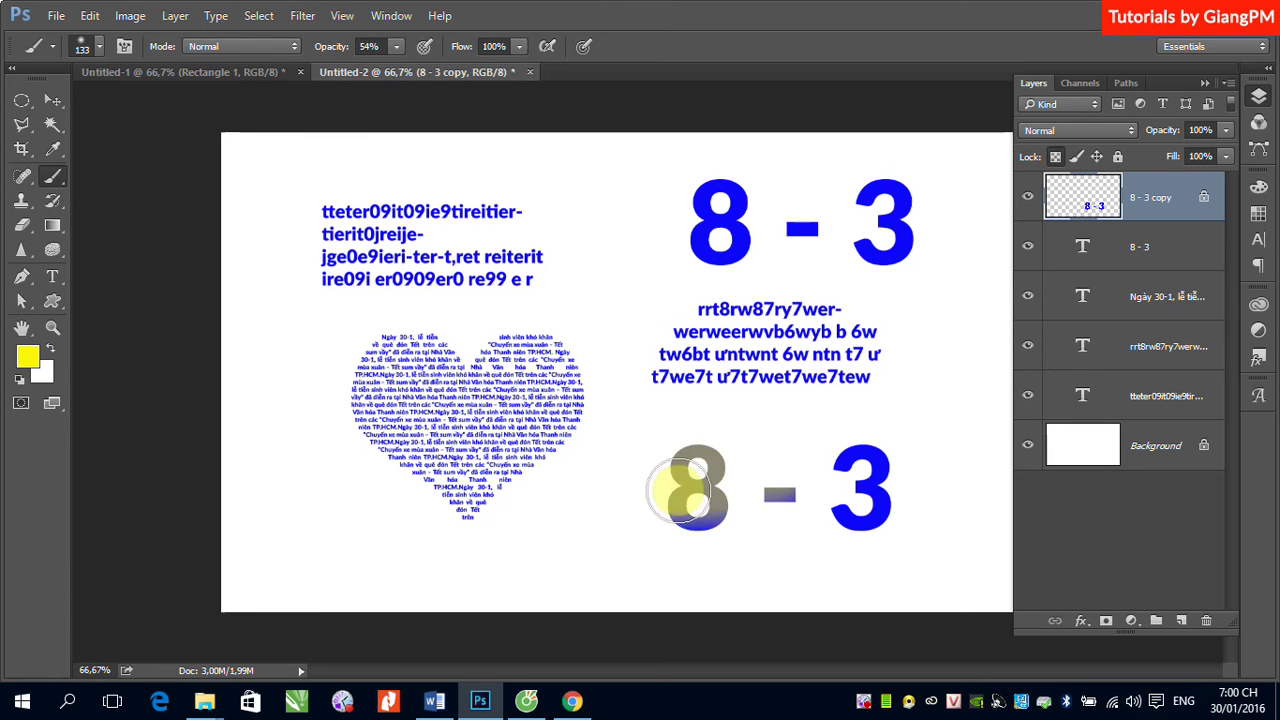
drag(690, 463, 905, 500)
click(396, 46)
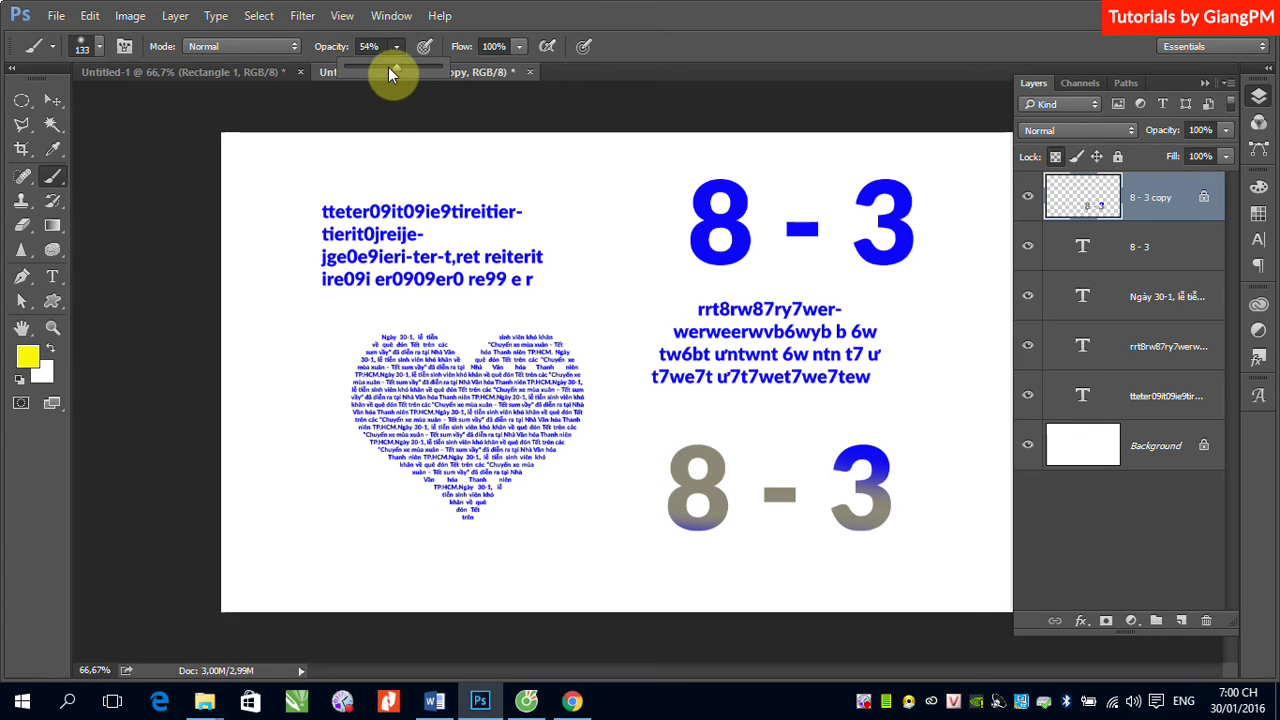
drag(395, 67, 469, 66)
mouse_move(703, 503)
mouse_down()
mouse_move(706, 480)
mouse_move(951, 457)
mouse_move(737, 514)
mouse_move(674, 600)
mouse_up()
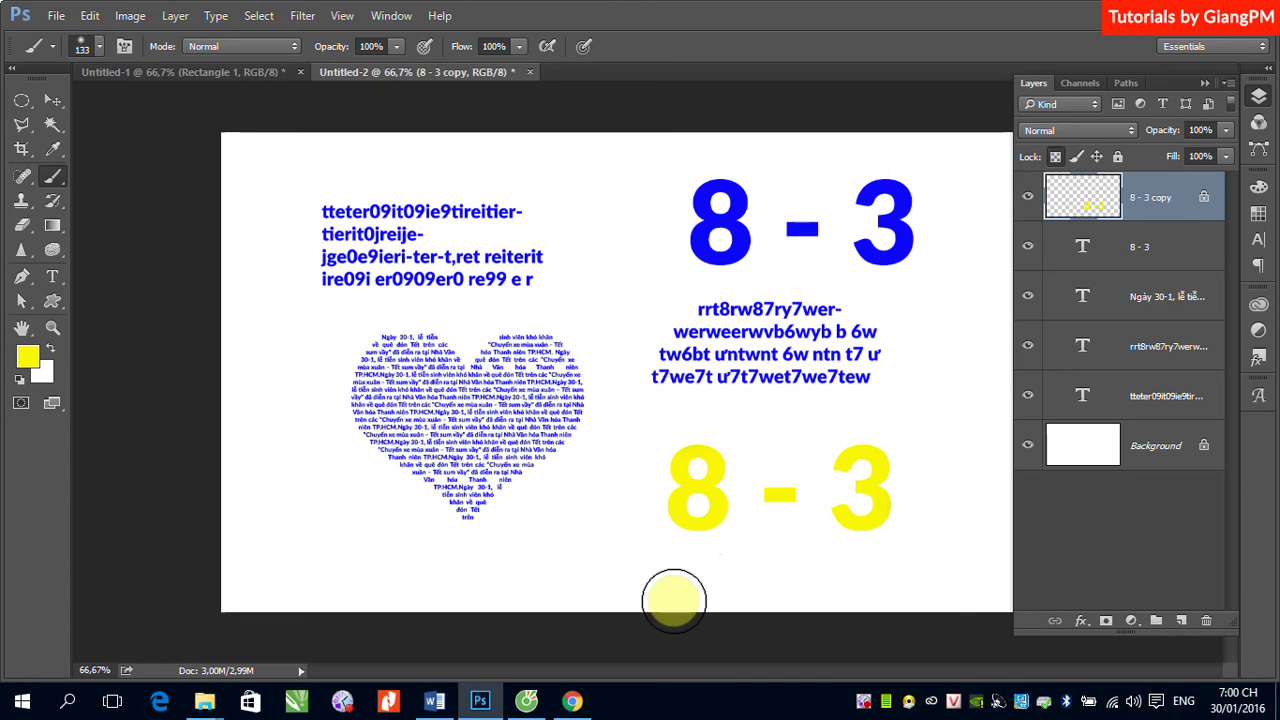
click(1163, 245)
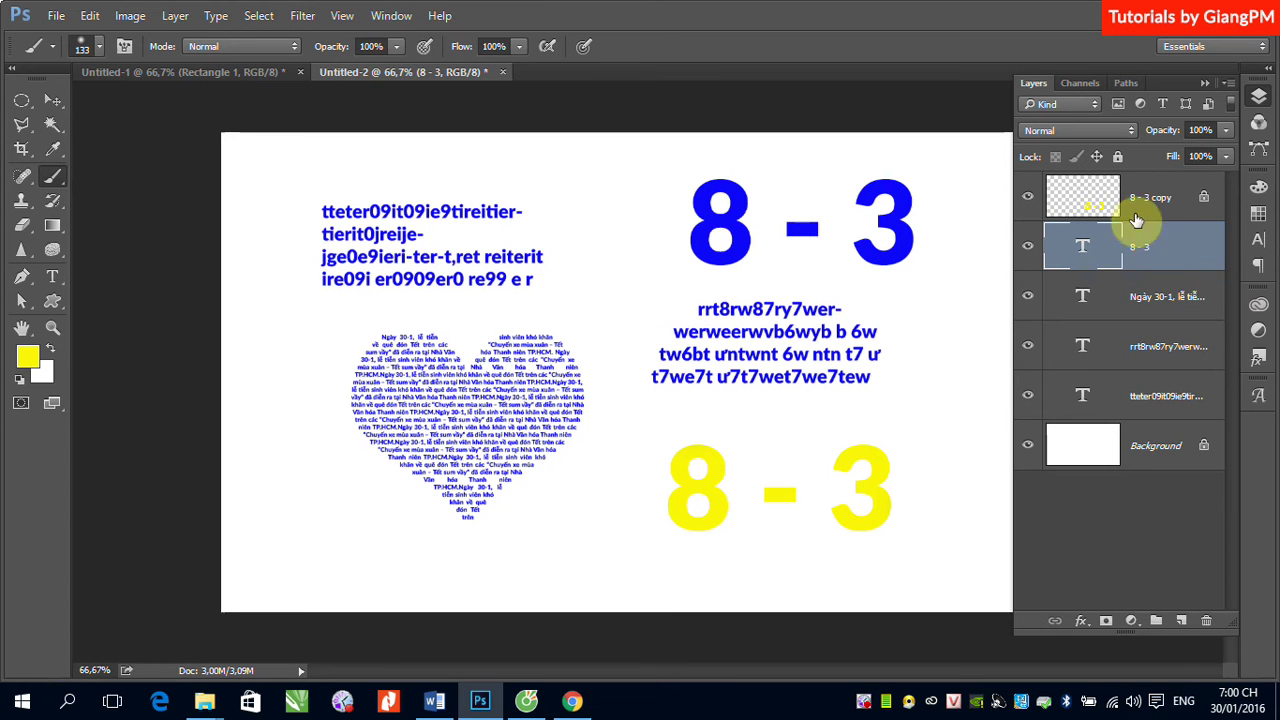
- Hide the yellow 8 - 3 copy and duplicate the original 8 - 3 layer as '8 - 3 copy 2'
click(1027, 203)
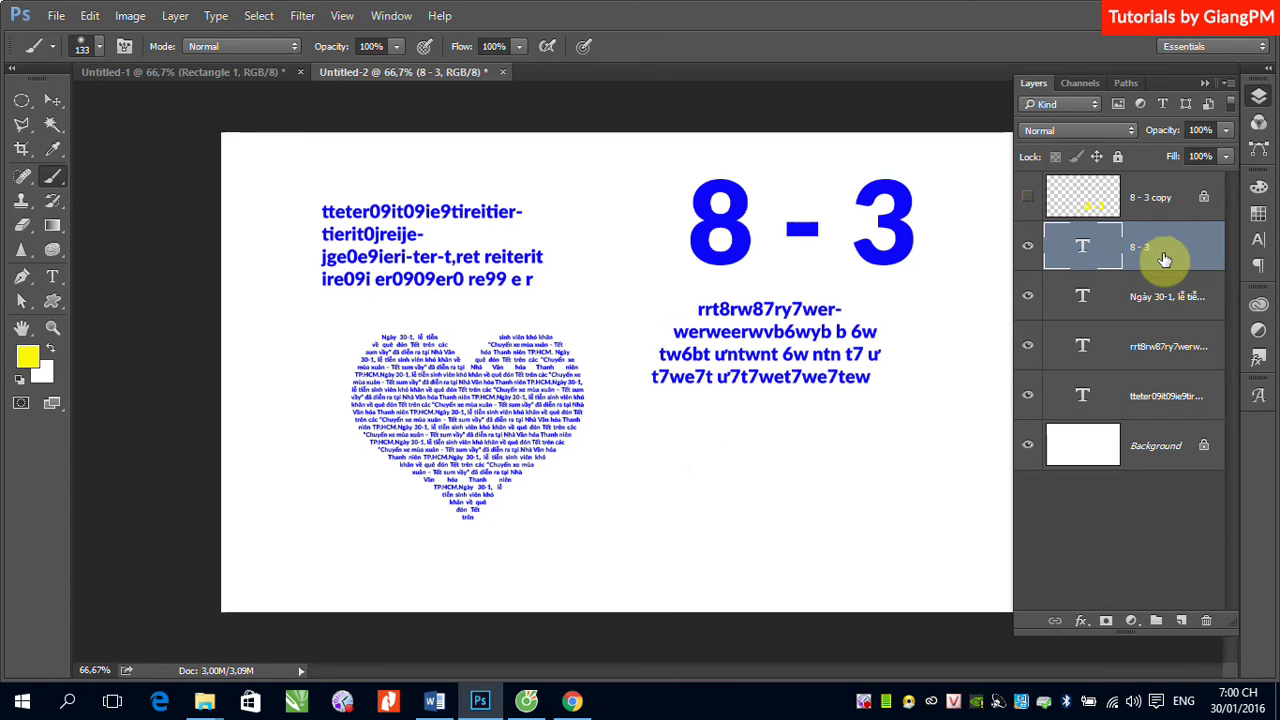
click(1163, 257)
key(ctrl+j)
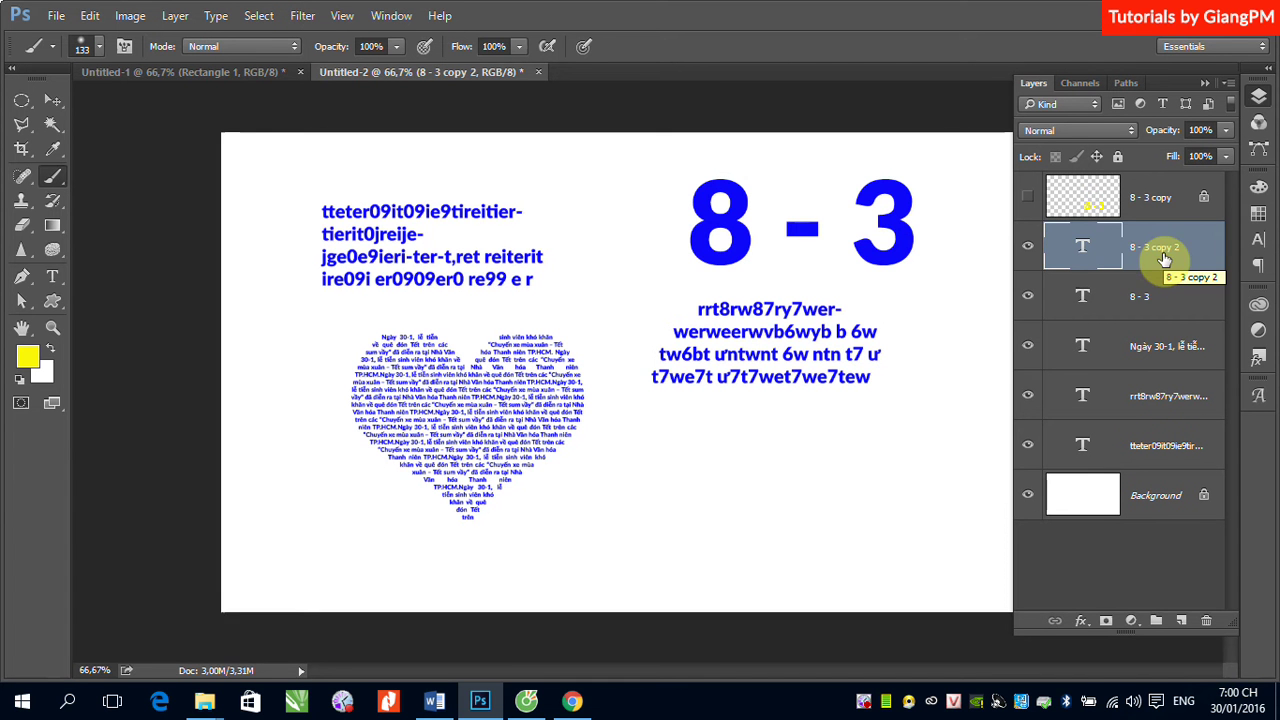
- Convert the '8 - 3 copy 2' layer into a smart object
right_click(1173, 263)
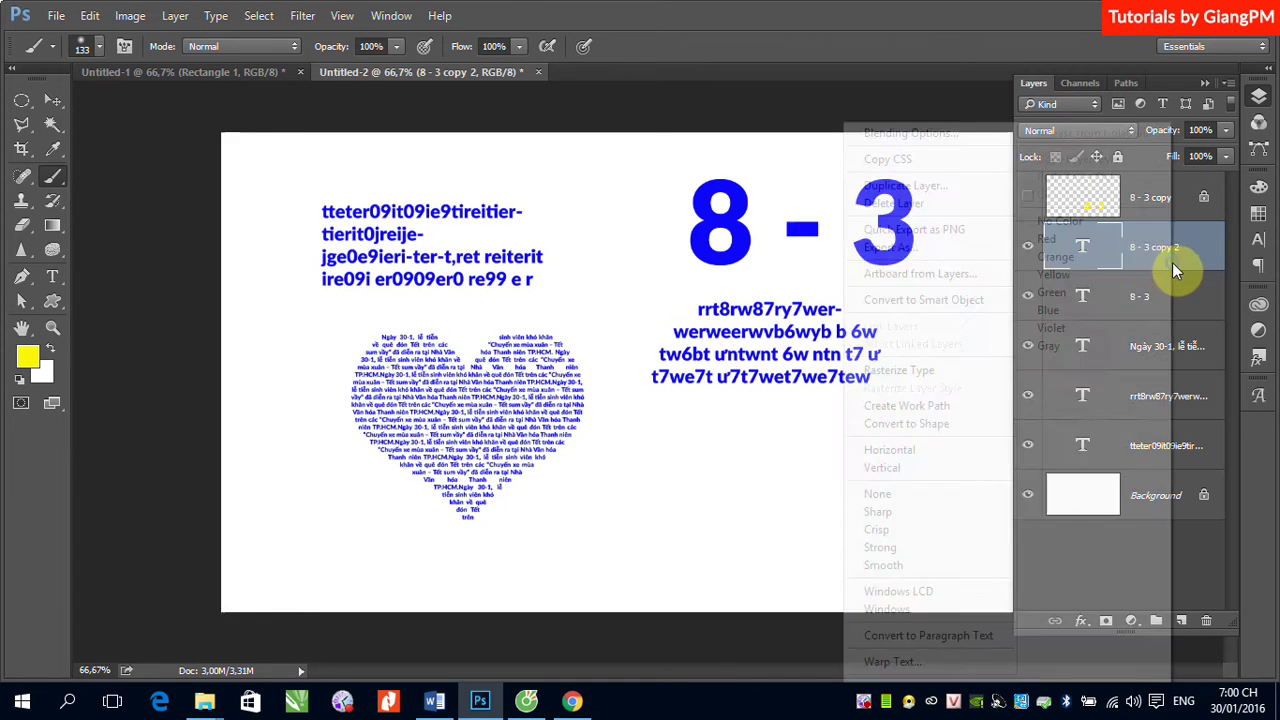
click(966, 308)
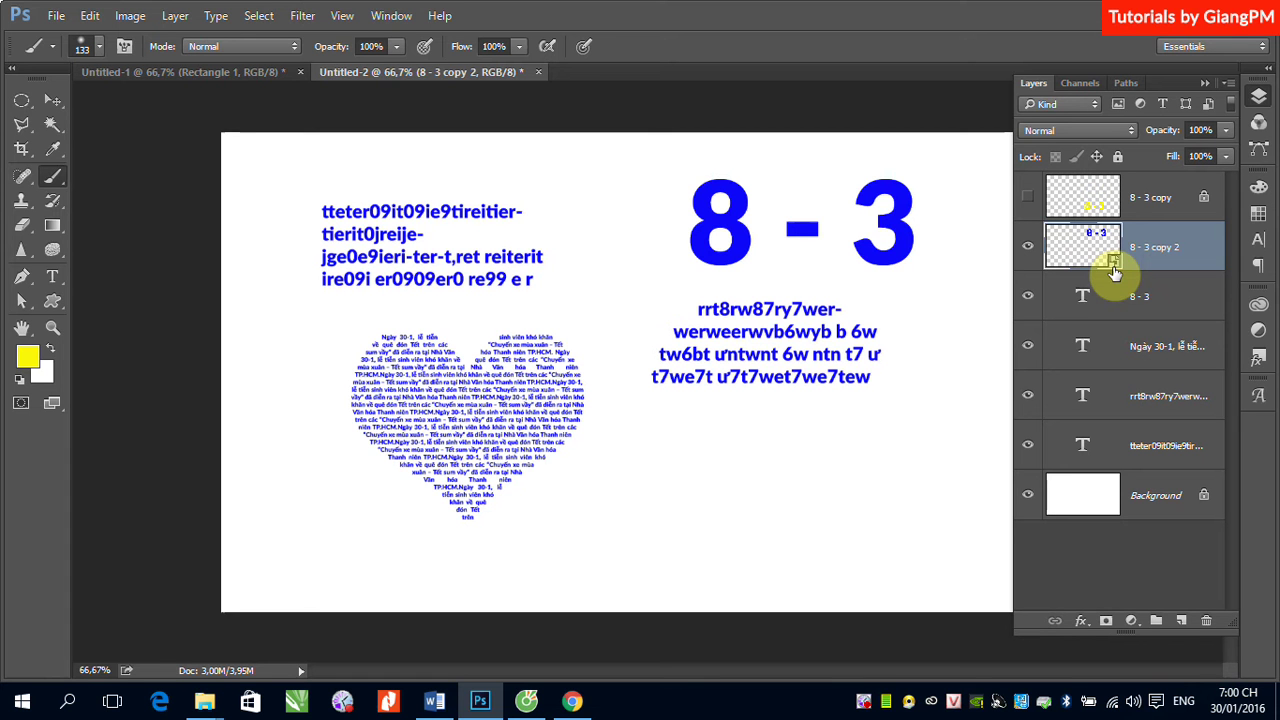
right_click(1204, 268)
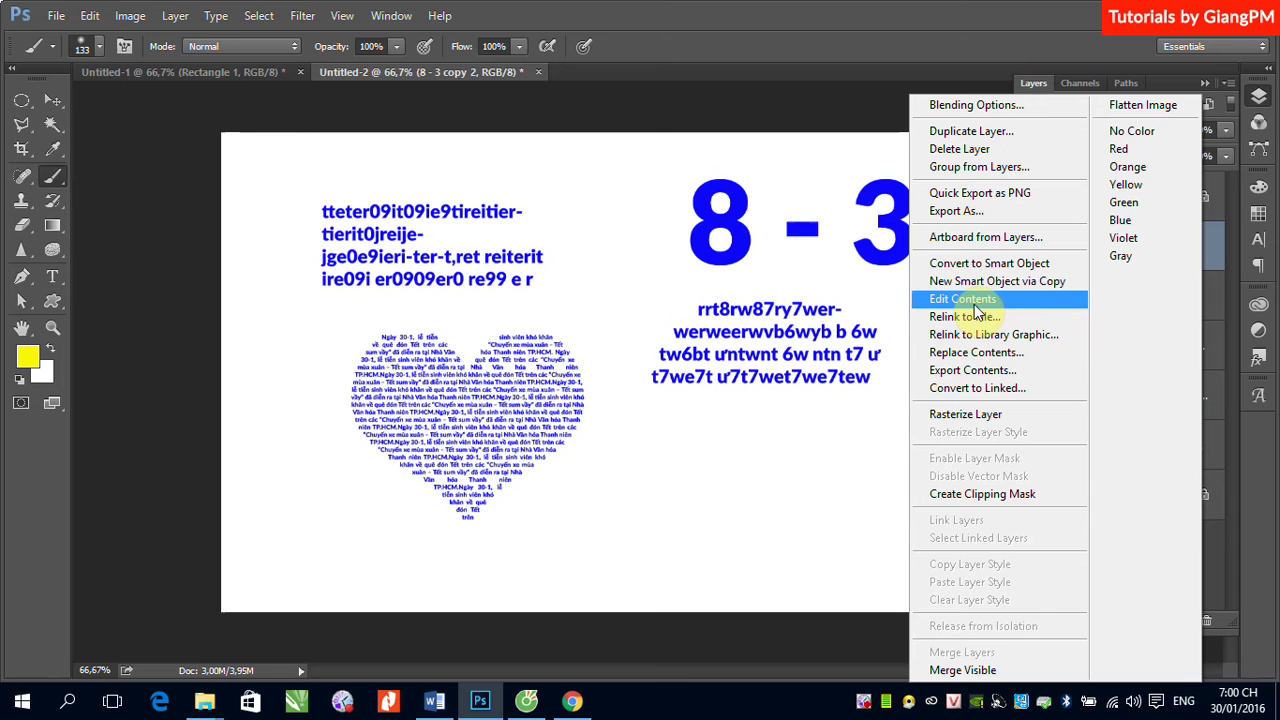
click(782, 459)
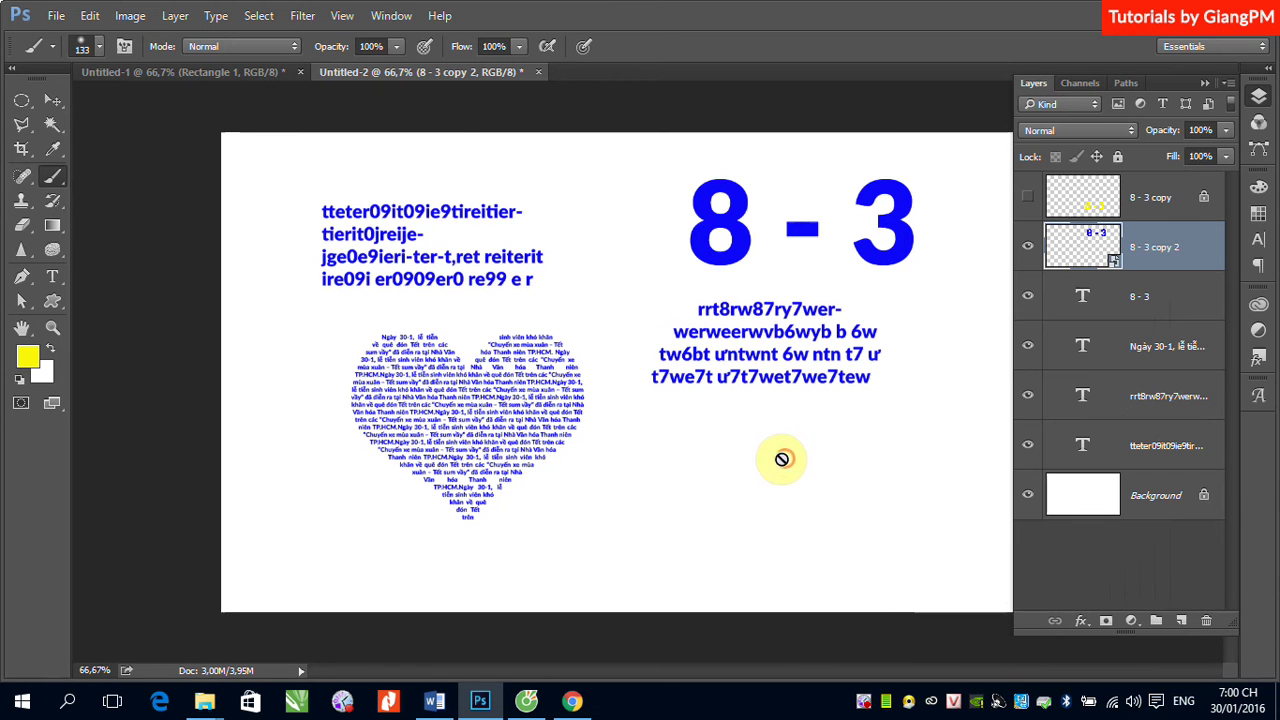
click(53, 100)
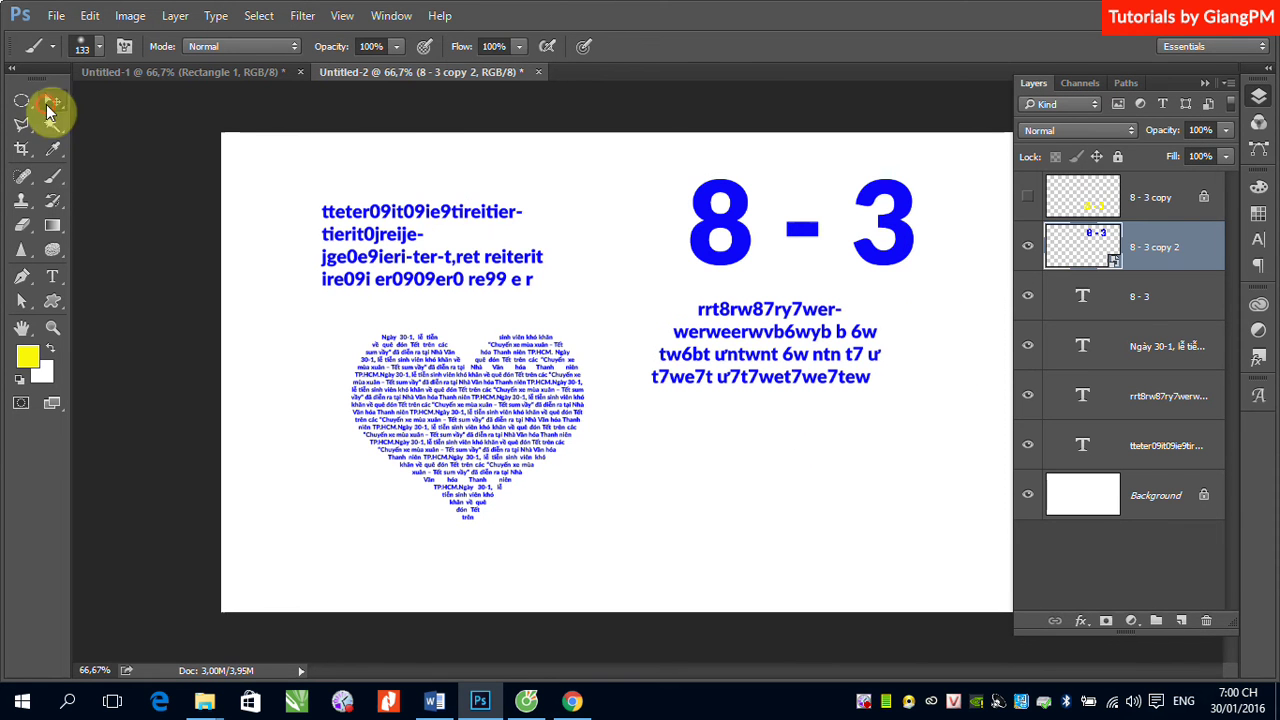
- Hide the smart object copy and drag the big 8 - 3 text below the paragraph
click(1027, 242)
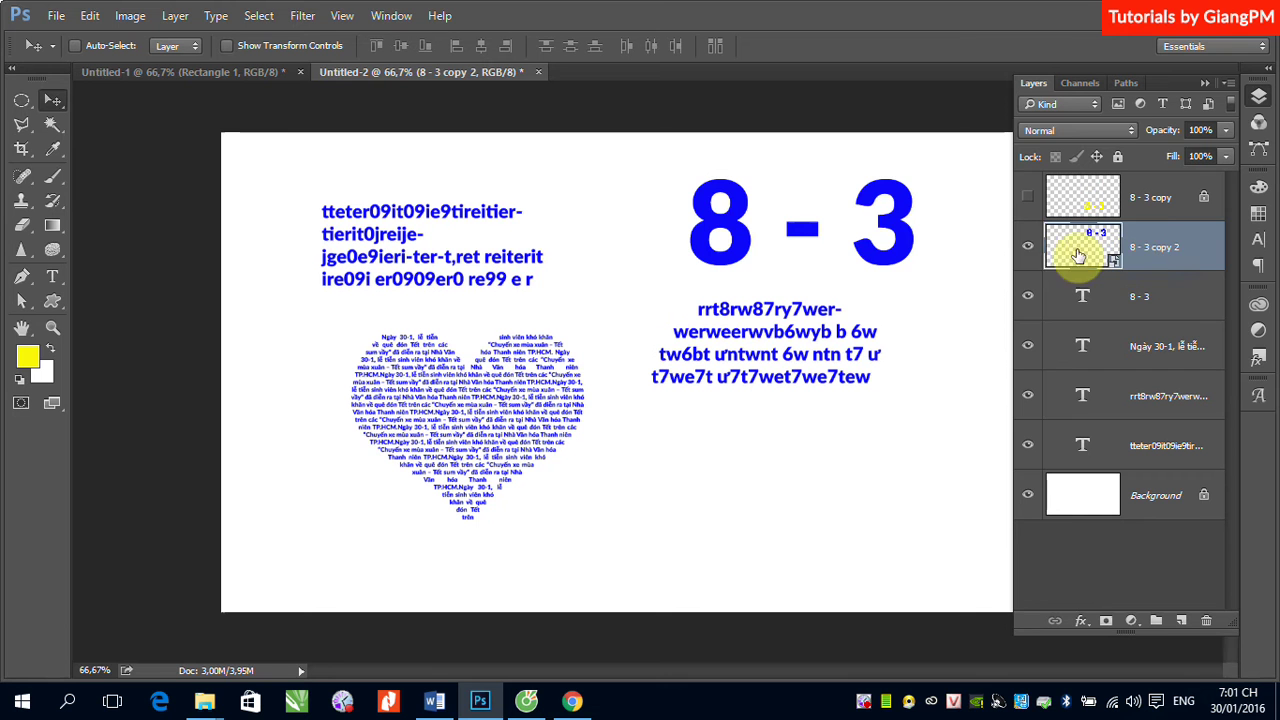
click(1027, 245)
click(1188, 305)
mouse_move(895, 251)
mouse_down()
mouse_move(843, 452)
mouse_move(855, 535)
mouse_up()
- Duplicate 8 - 3 as '8 - 3 copy 3' and create a work path from its letter outlines
right_click(1171, 308)
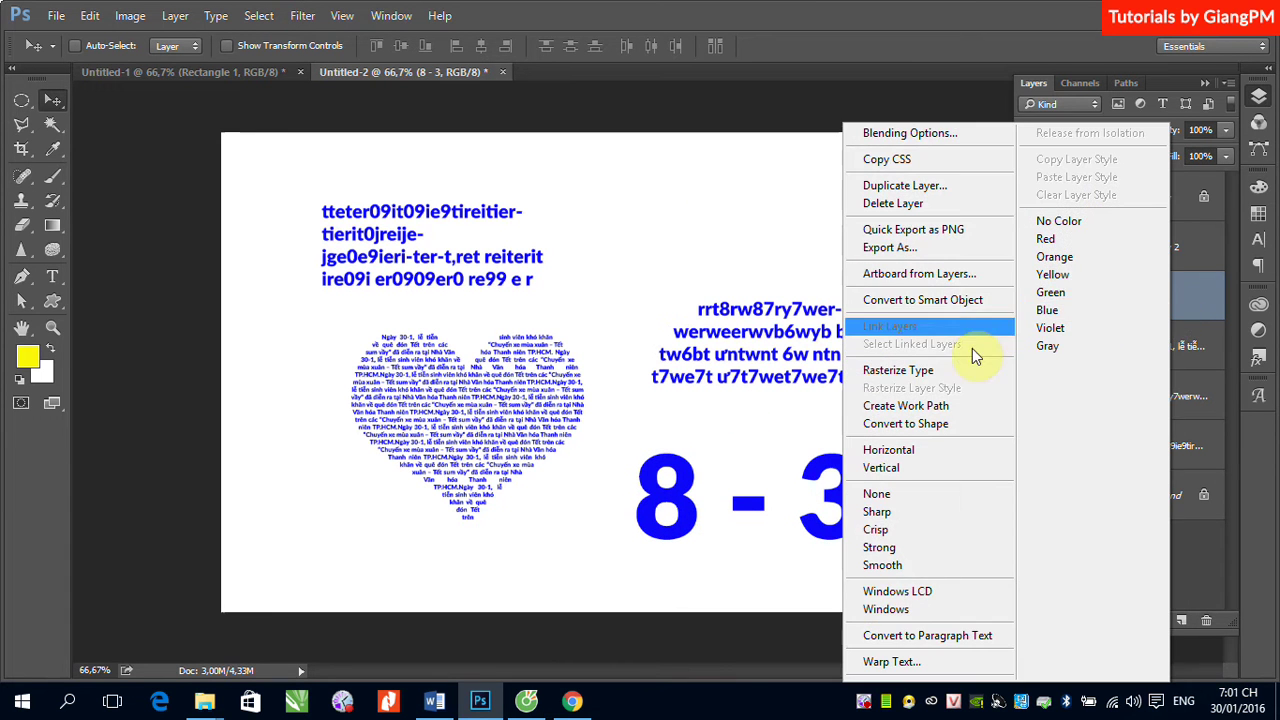
click(1199, 288)
key(ctrl+j)
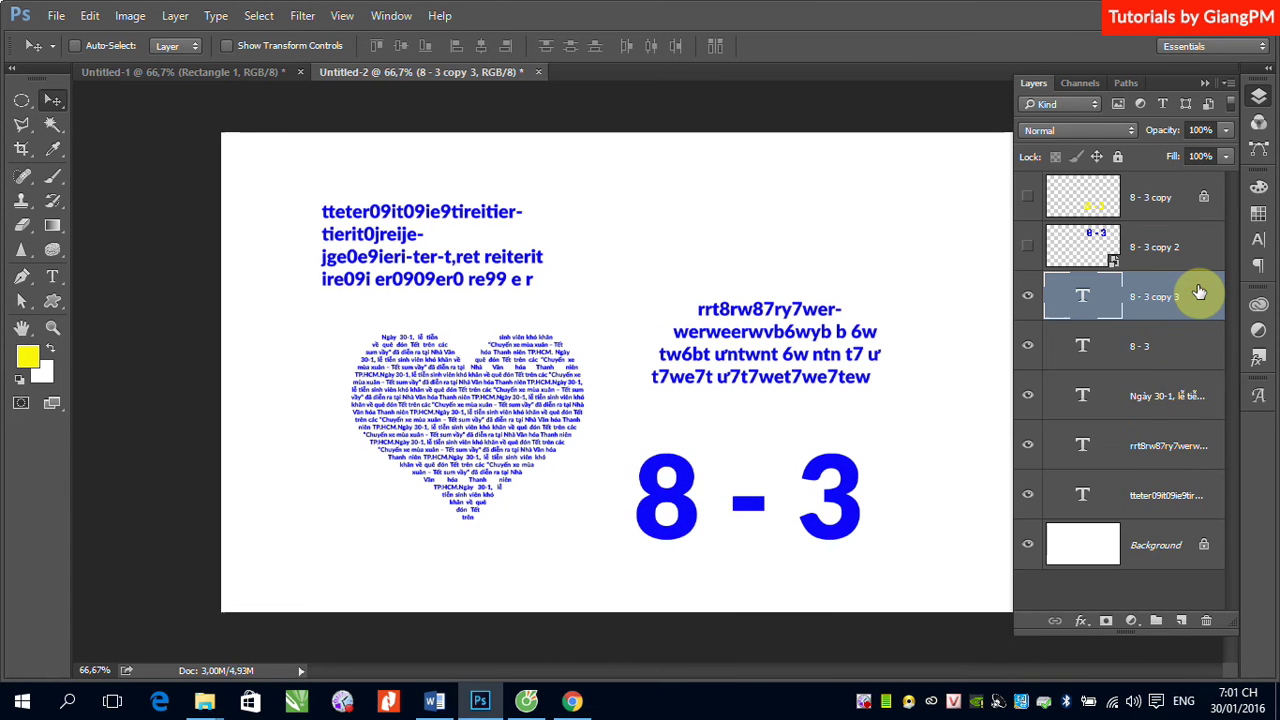
right_click(1205, 304)
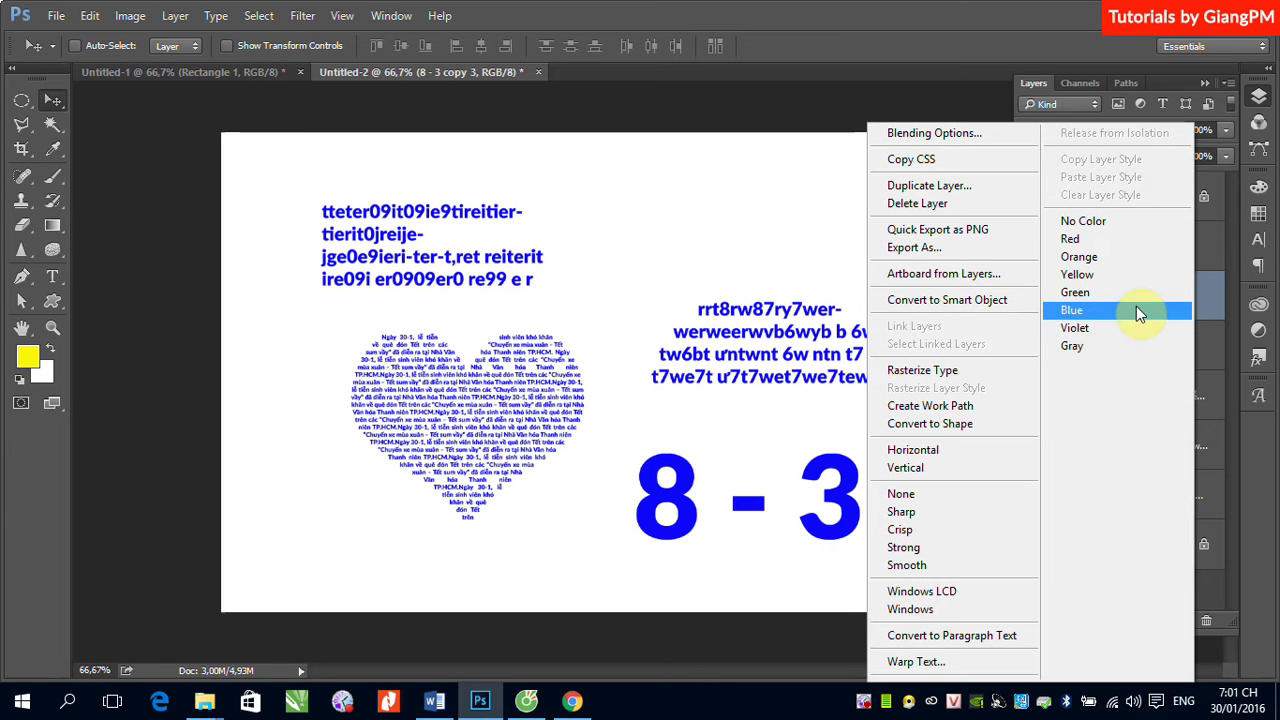
click(931, 415)
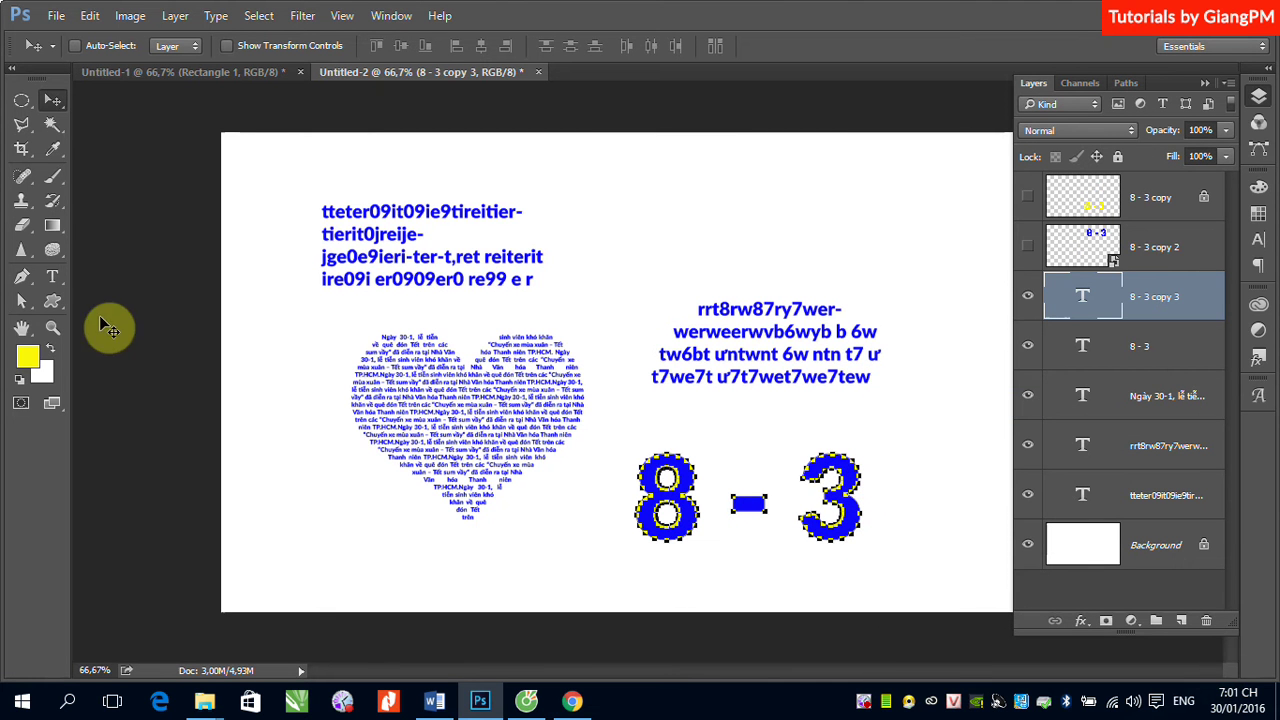
- Drag the 8 - 3 work path above the paragraph and select it in the Paths panel
click(17, 305)
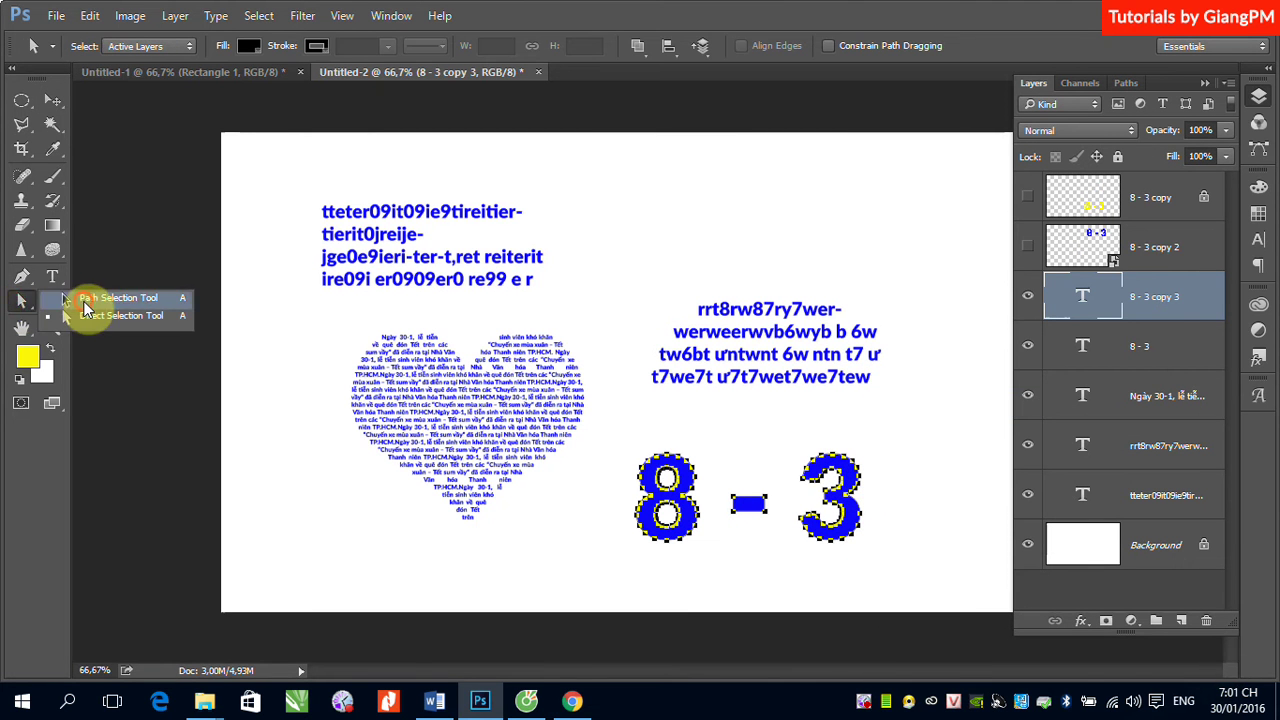
click(90, 313)
drag(669, 462, 669, 185)
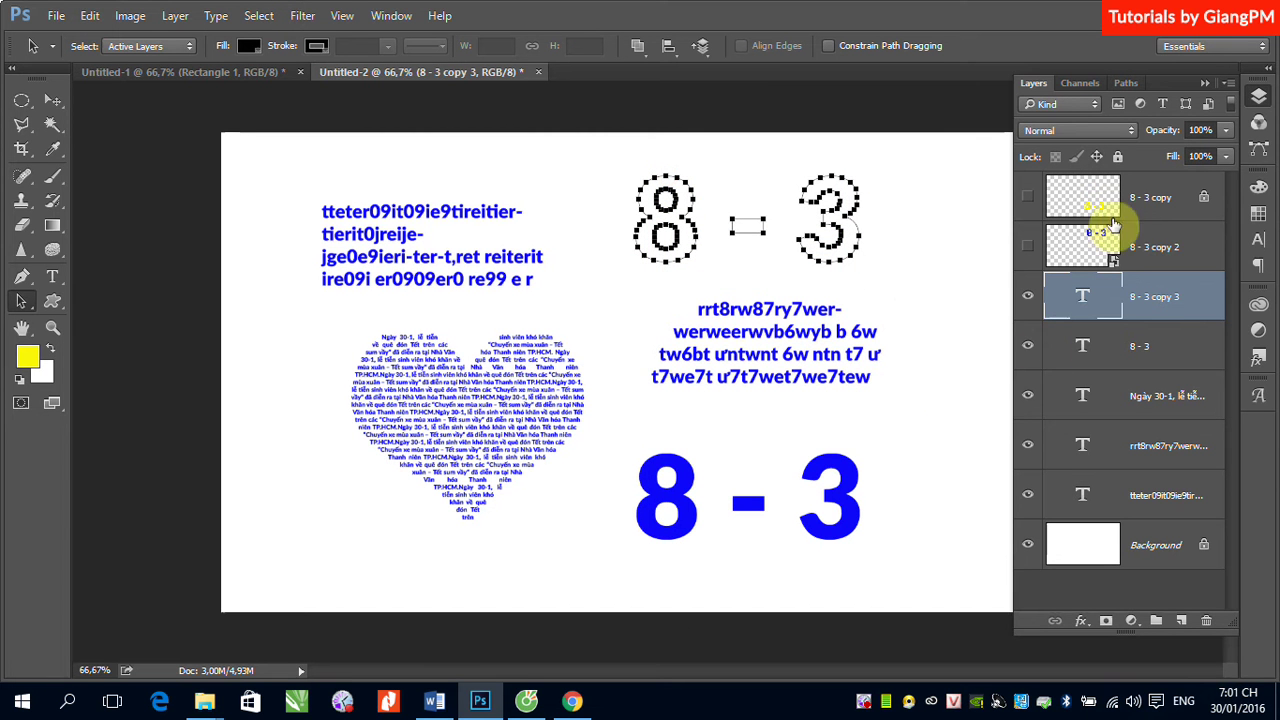
click(1128, 80)
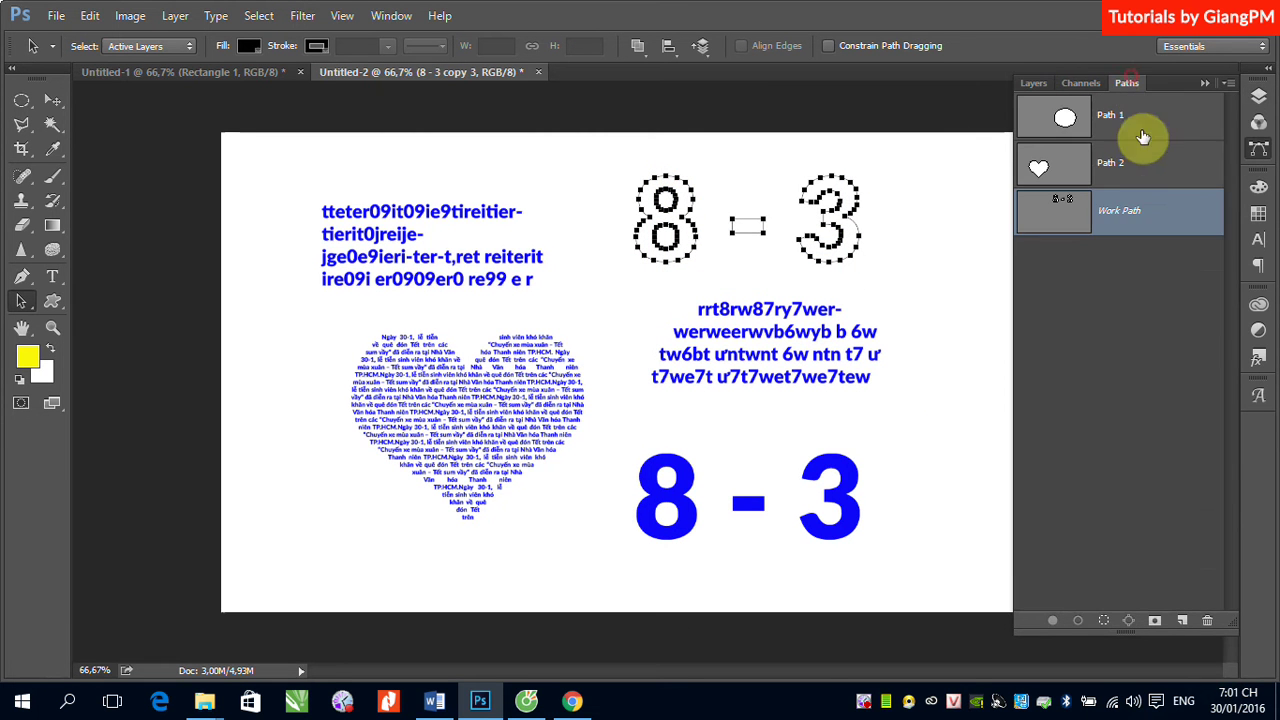
click(1113, 313)
click(1140, 209)
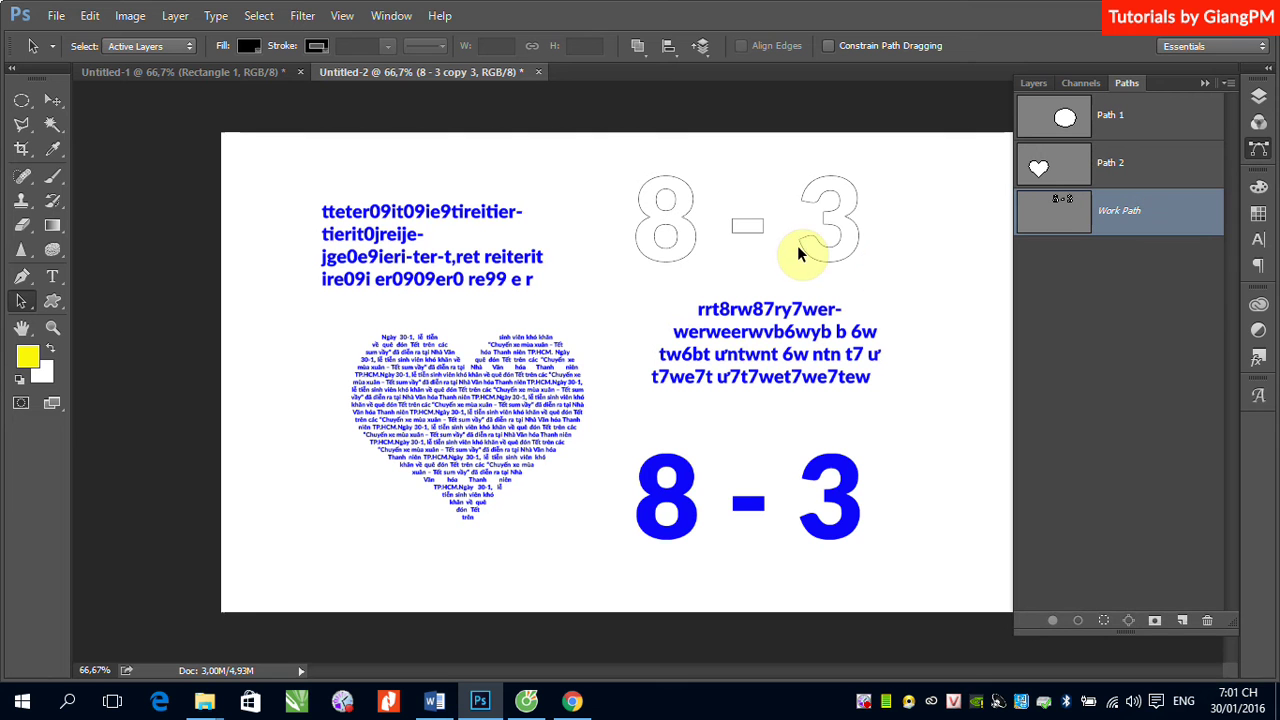
- Start a new type layer on the outline of the 8 near its top
click(52, 276)
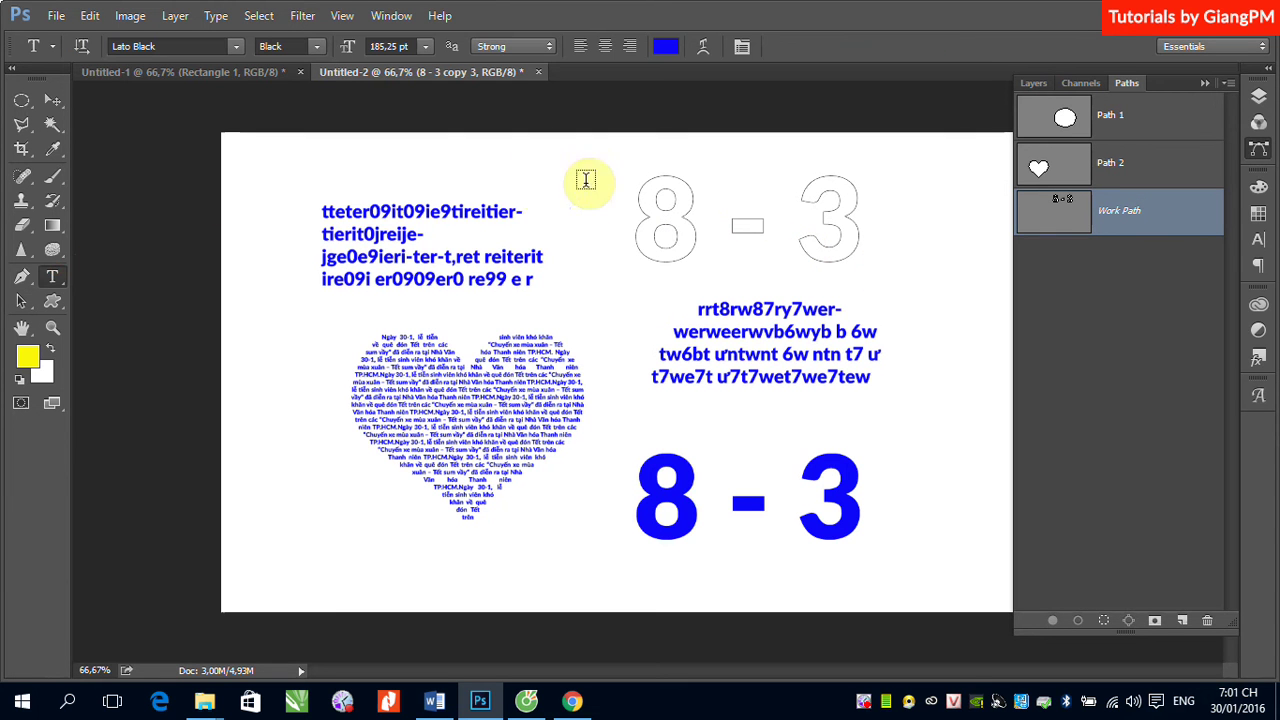
click(649, 186)
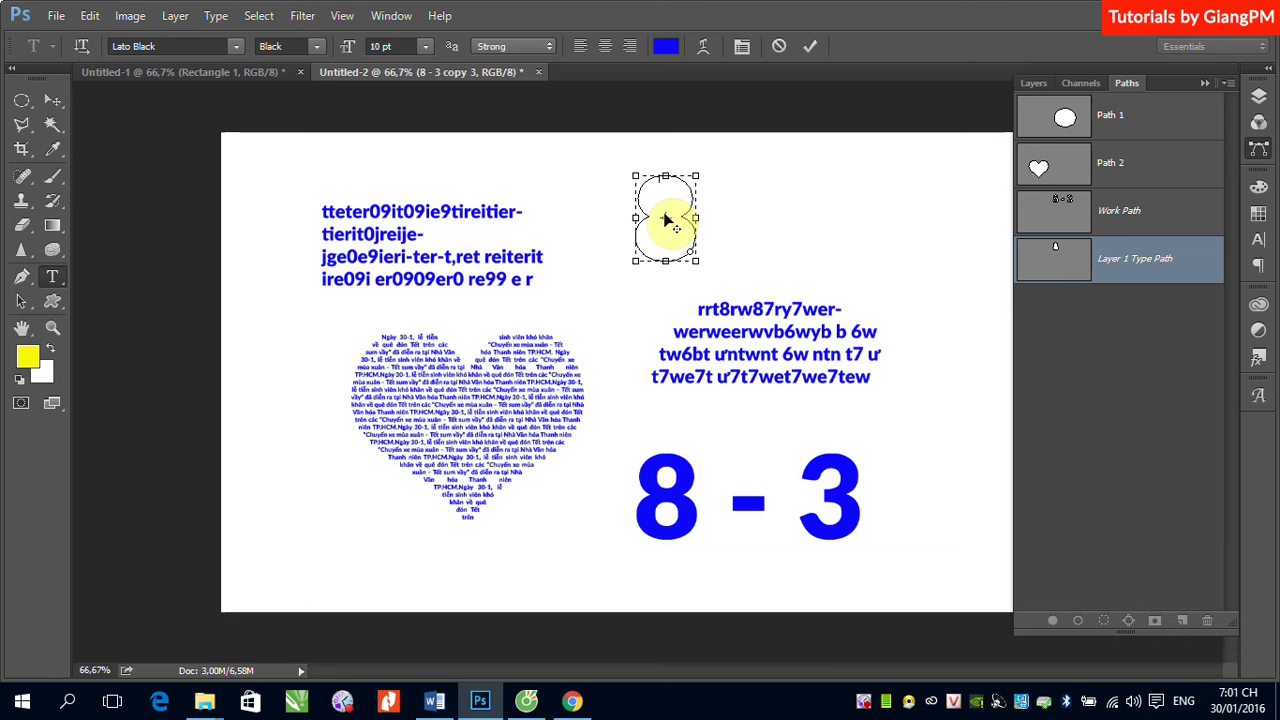
click(53, 101)
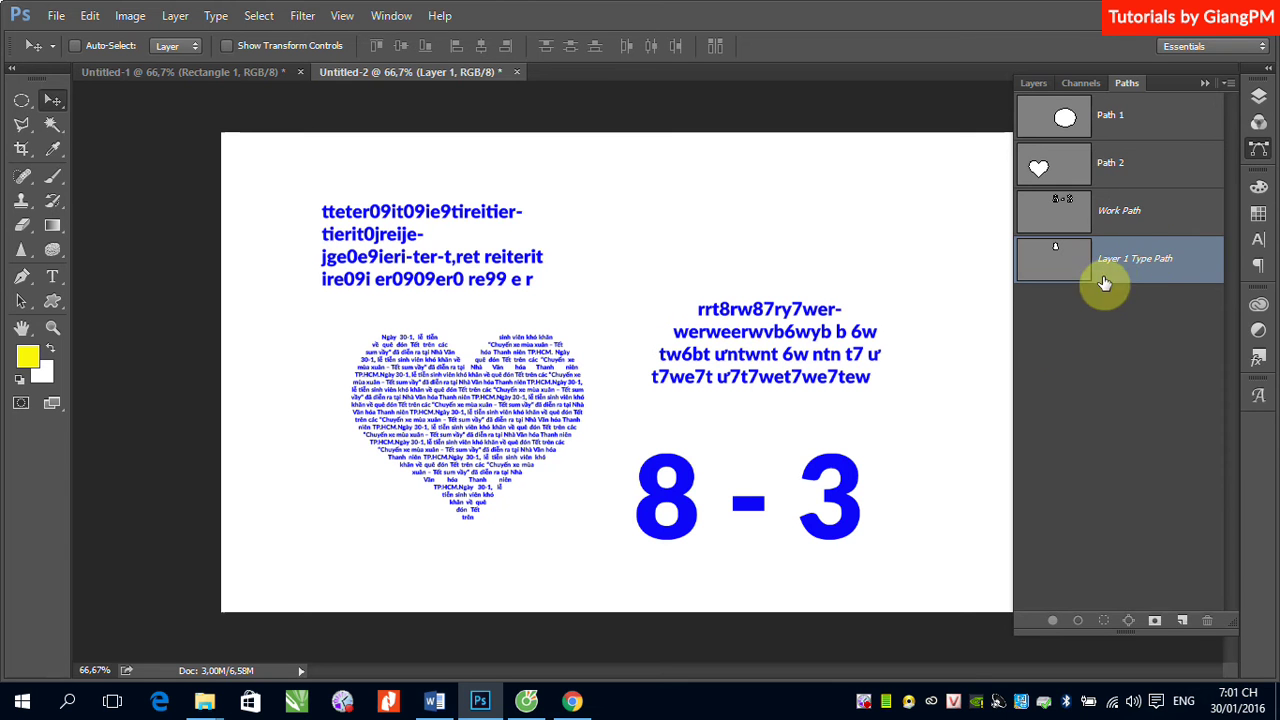
- Hide Layer 1 and the '8 - 3 copy 3' layer, selecting the original 8 - 3
click(1040, 86)
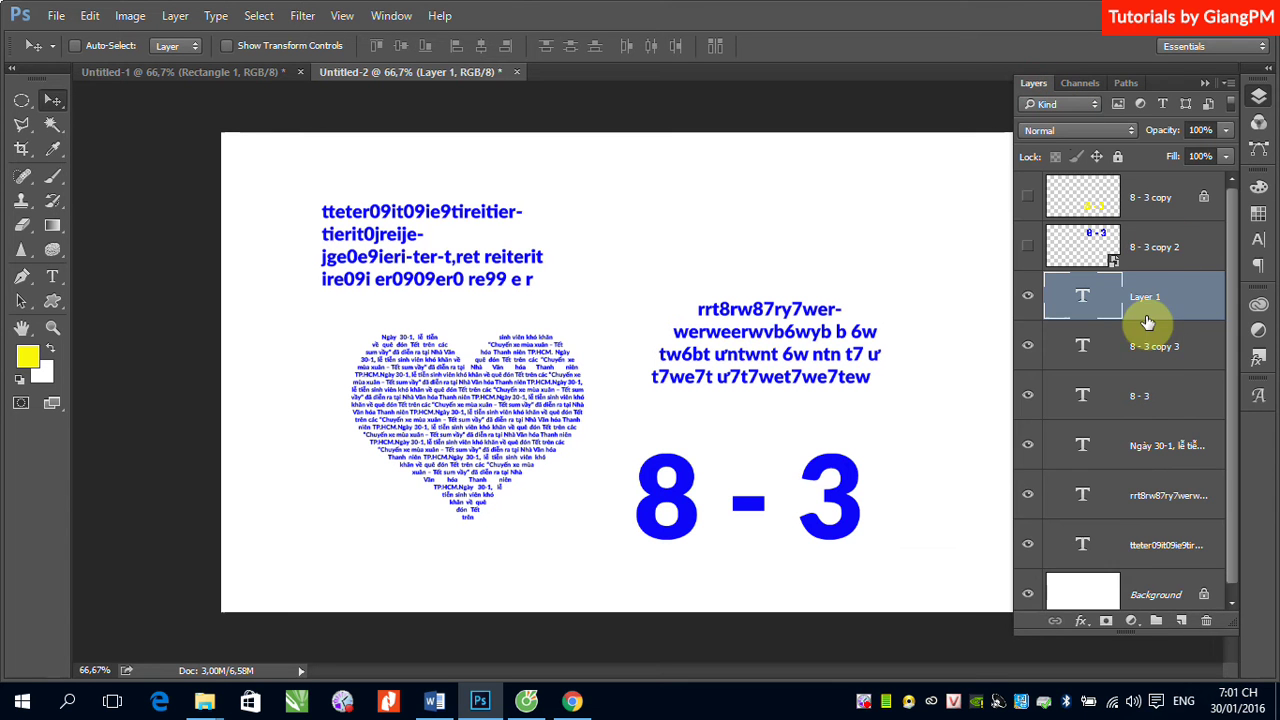
click(1027, 296)
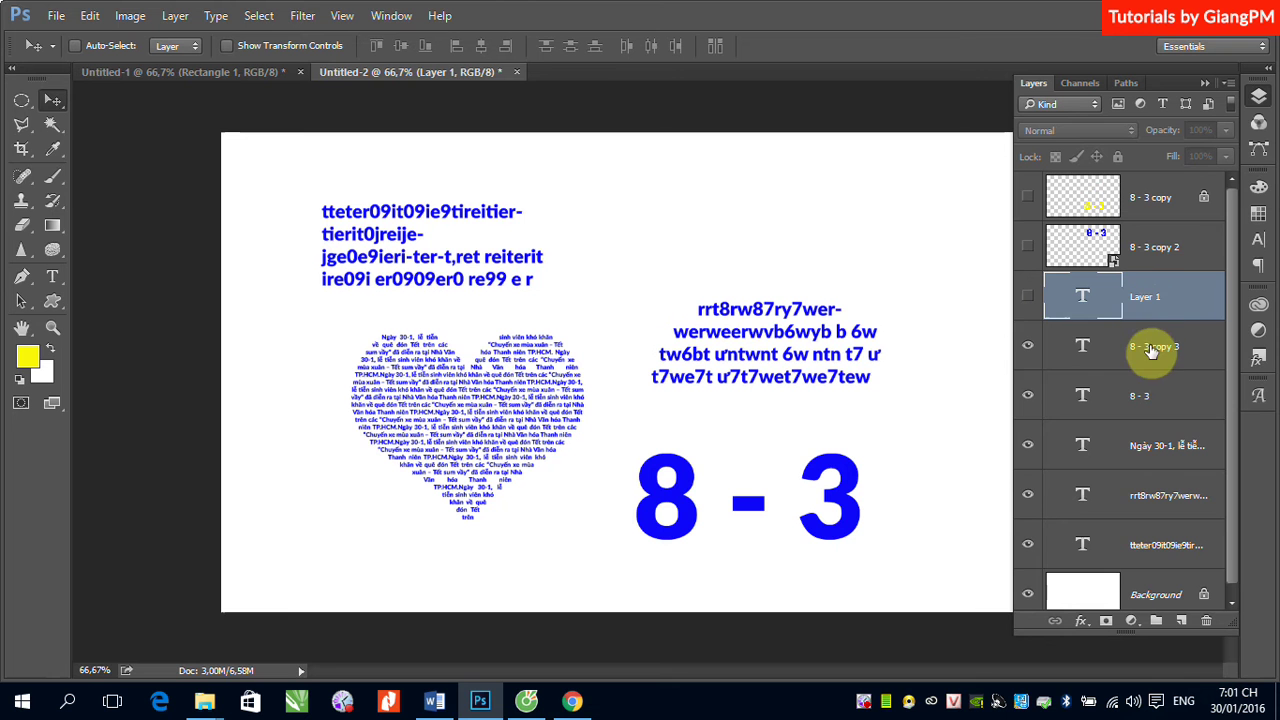
click(1138, 398)
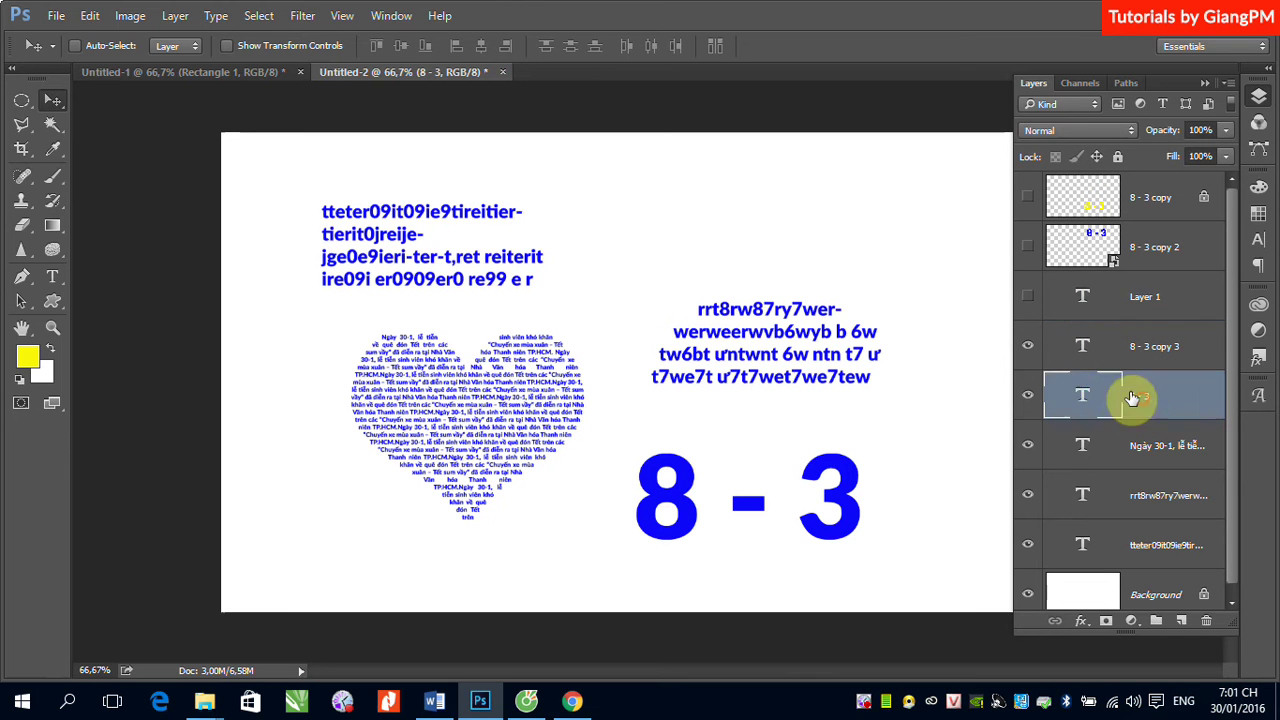
click(1026, 350)
- Convert the 8 - 3 text to a shape and move it to the canvas top right
right_click(1186, 405)
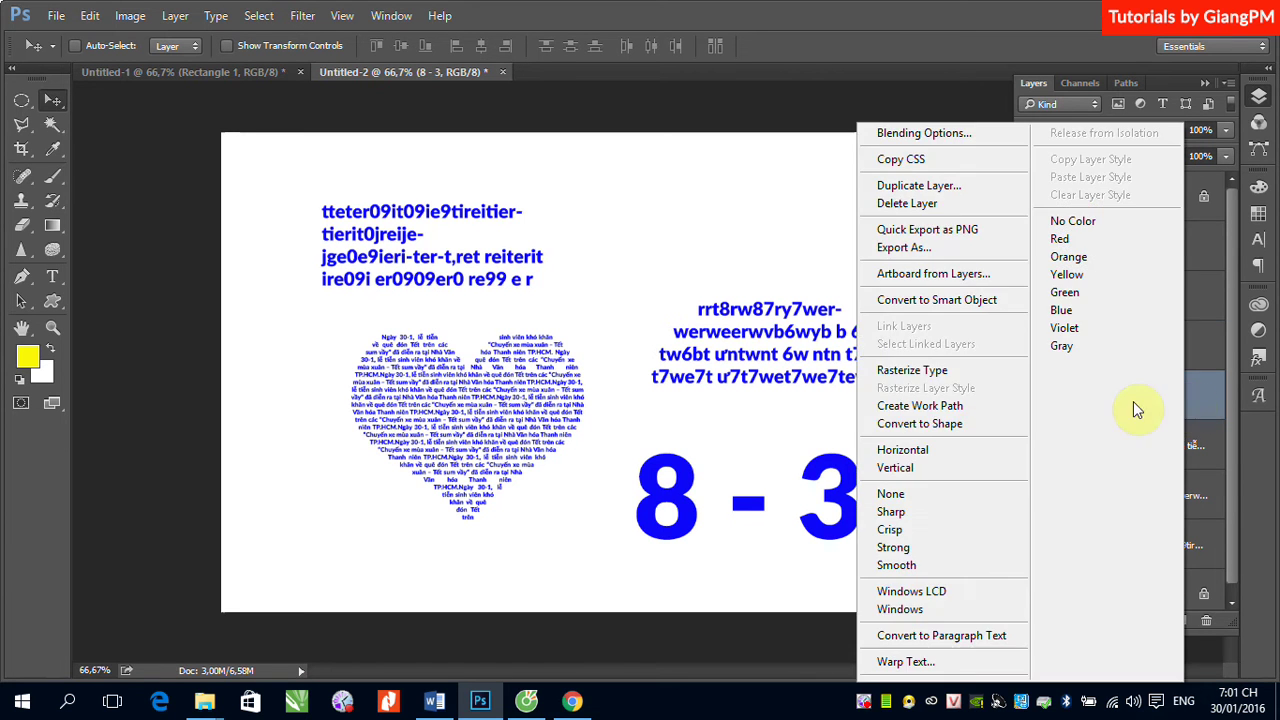
click(935, 426)
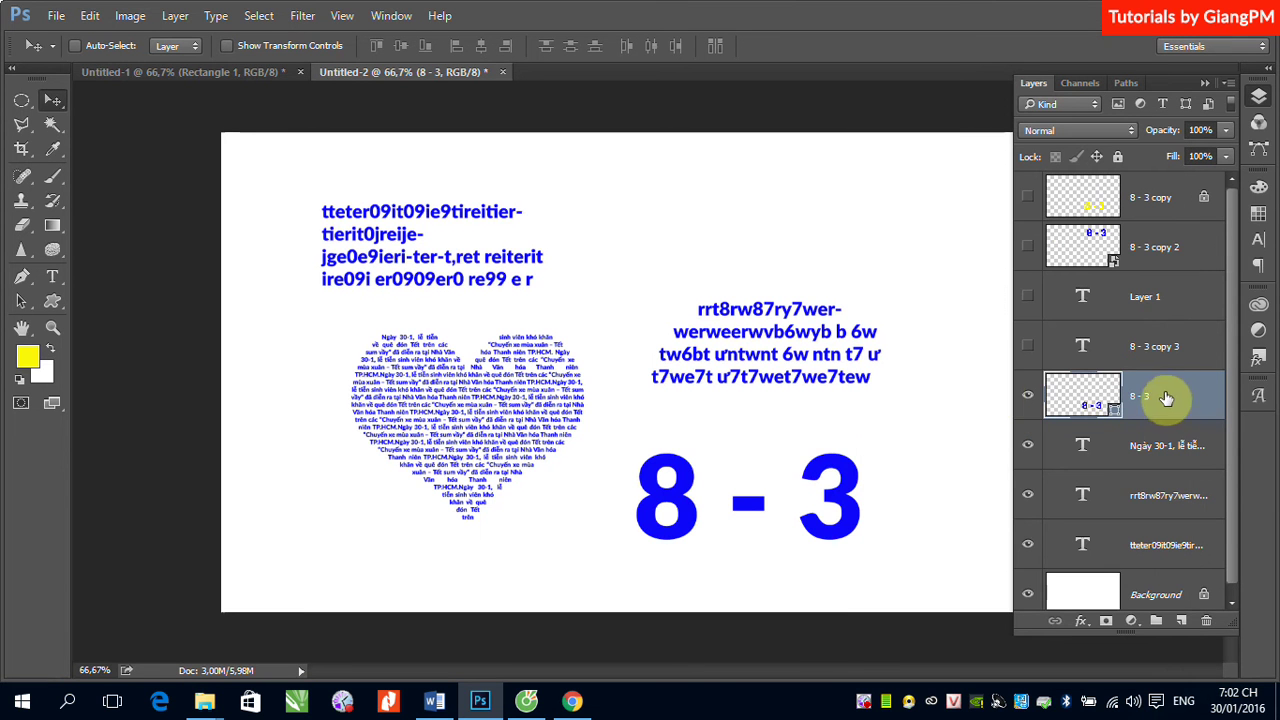
drag(808, 263, 783, 203)
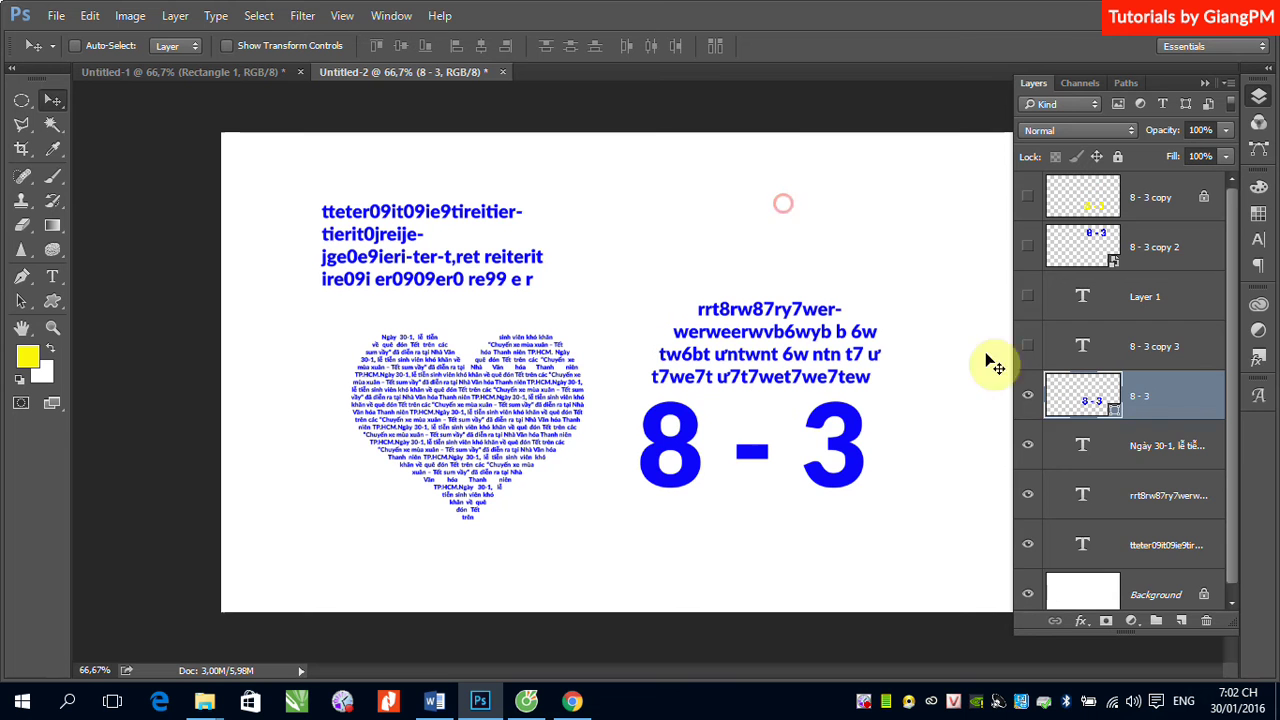
click(853, 468)
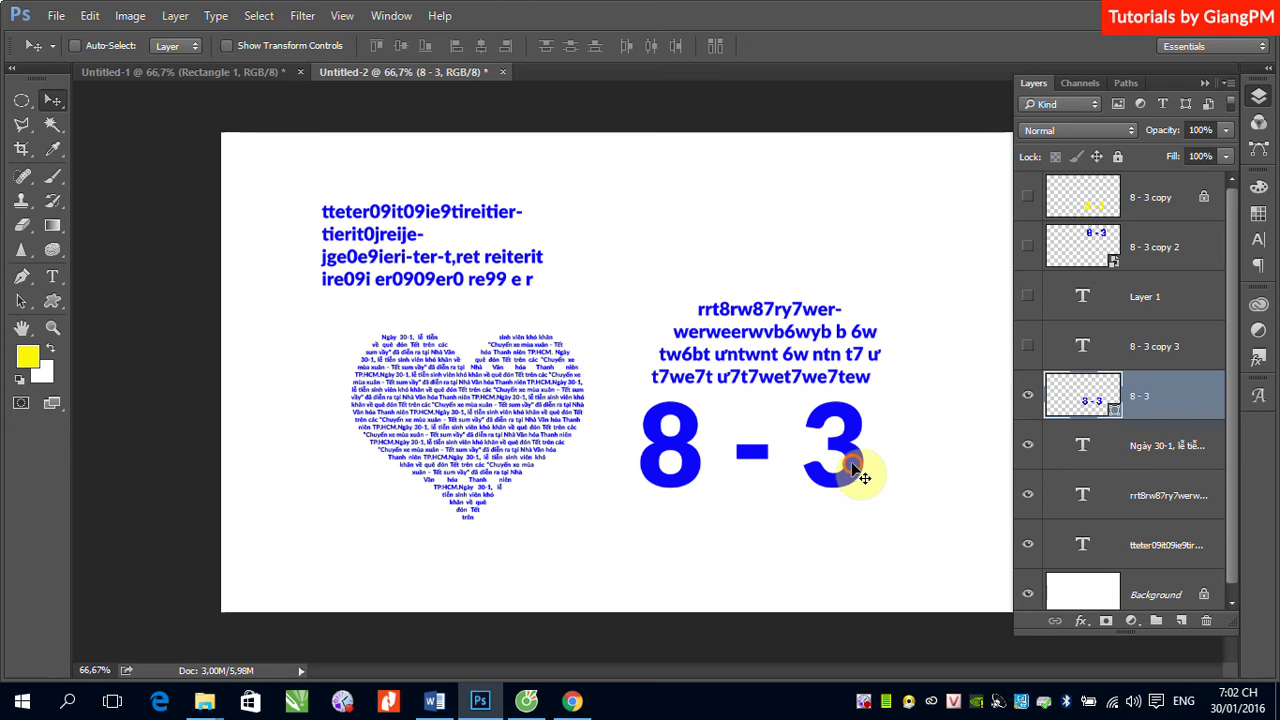
drag(853, 468, 847, 248)
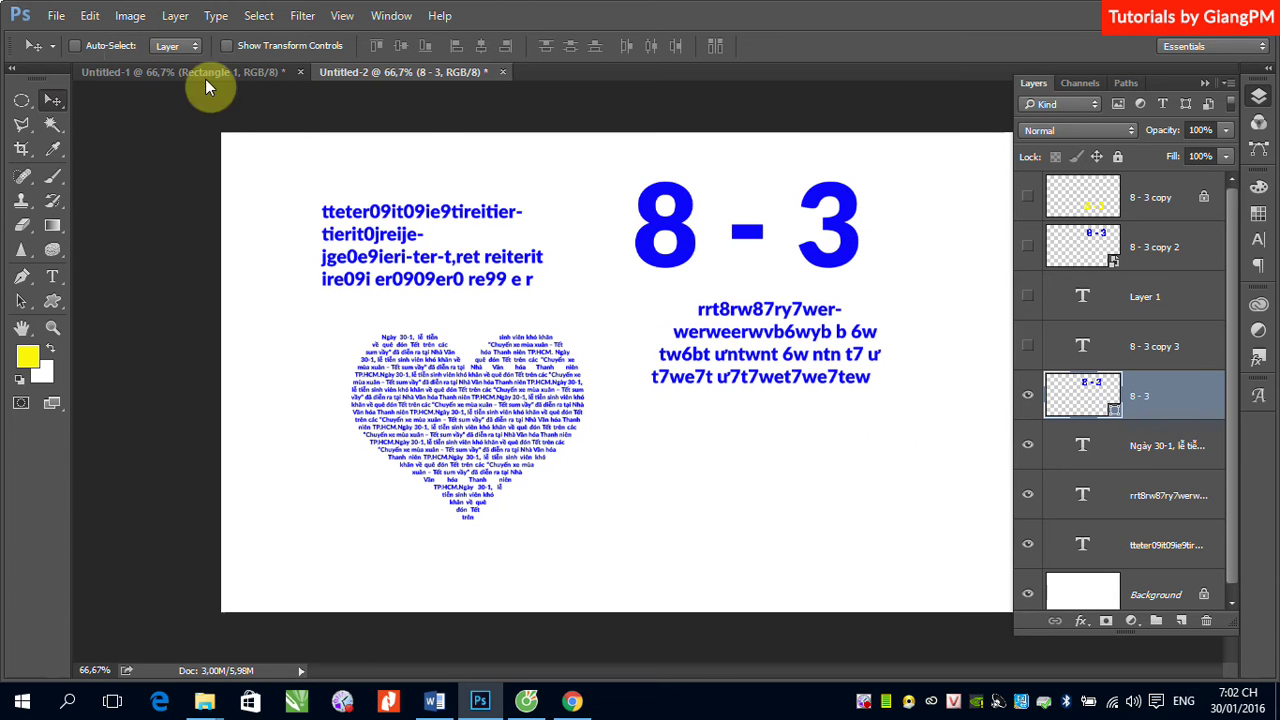
drag(747, 224, 745, 220)
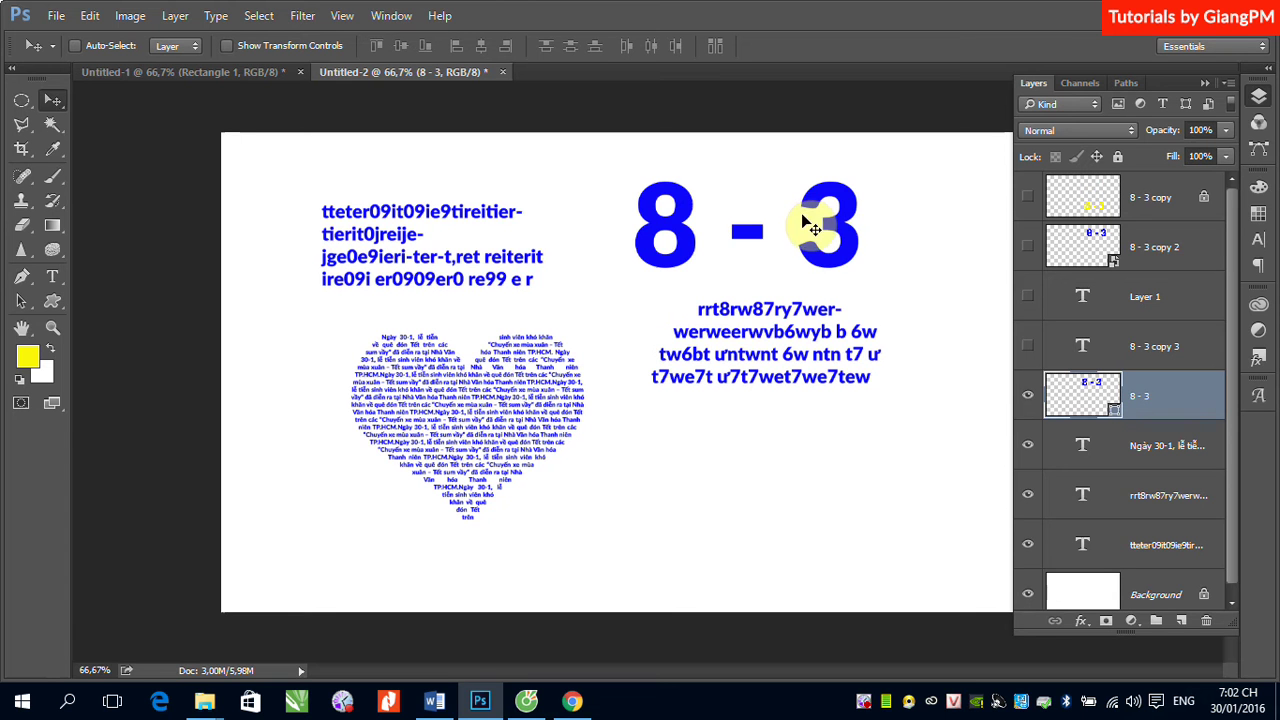
drag(846, 234, 879, 249)
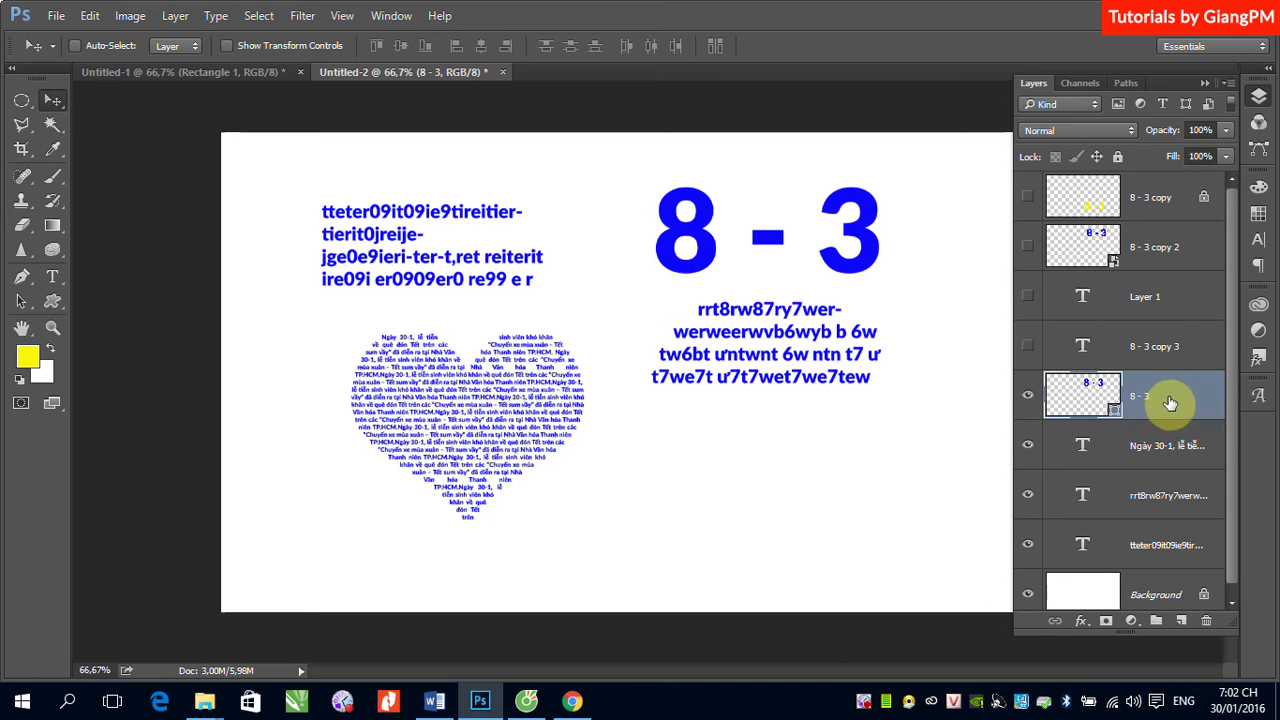
click(1204, 84)
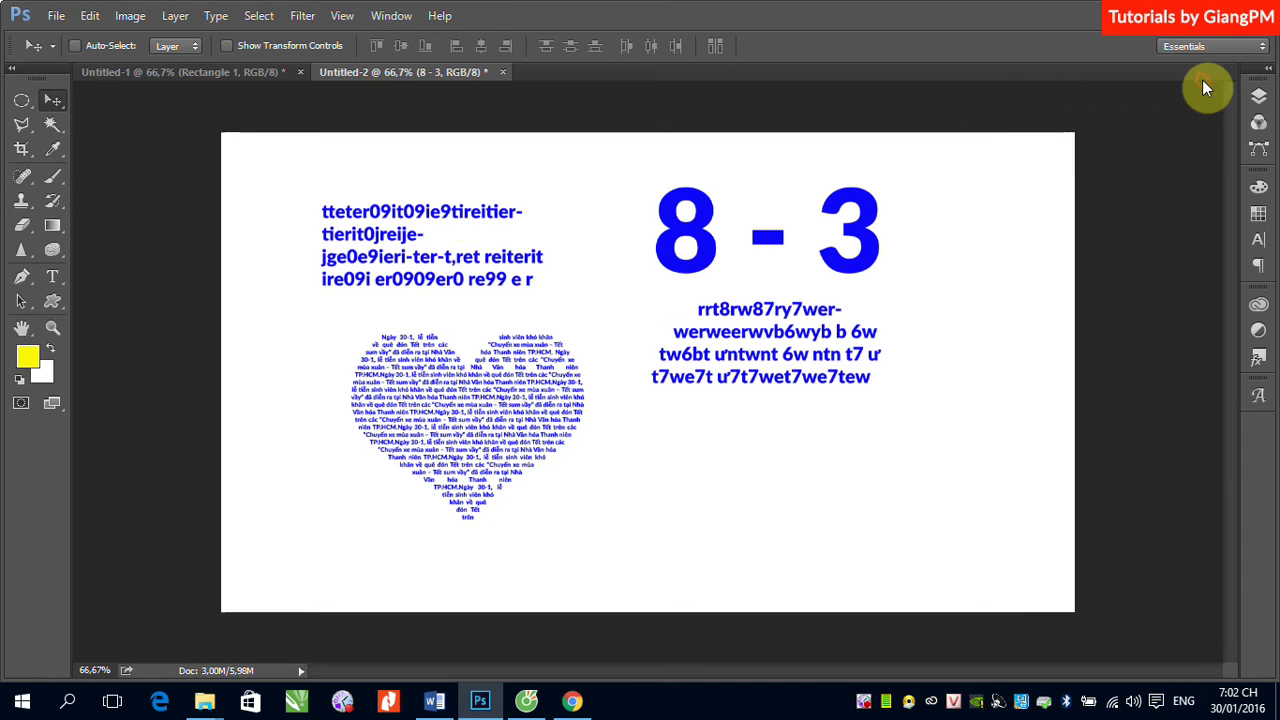
- Create a new document with the default settings
click(56, 17)
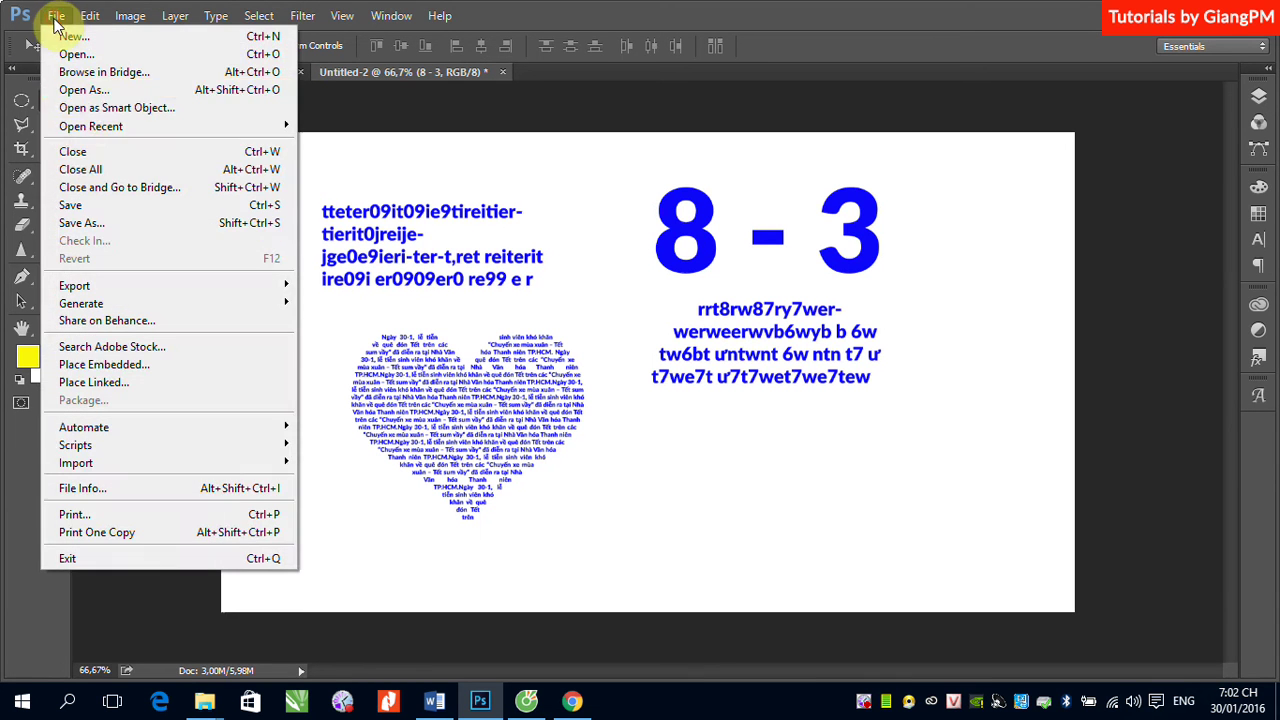
click(700, 228)
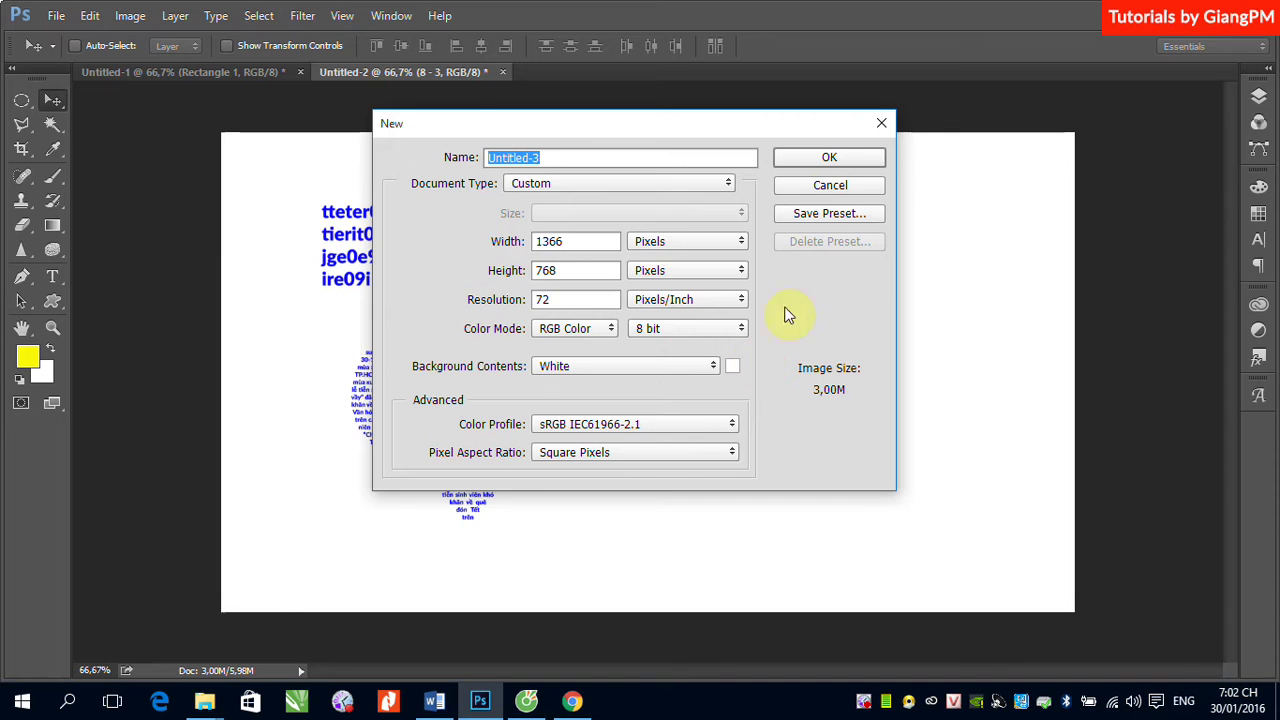
click(826, 160)
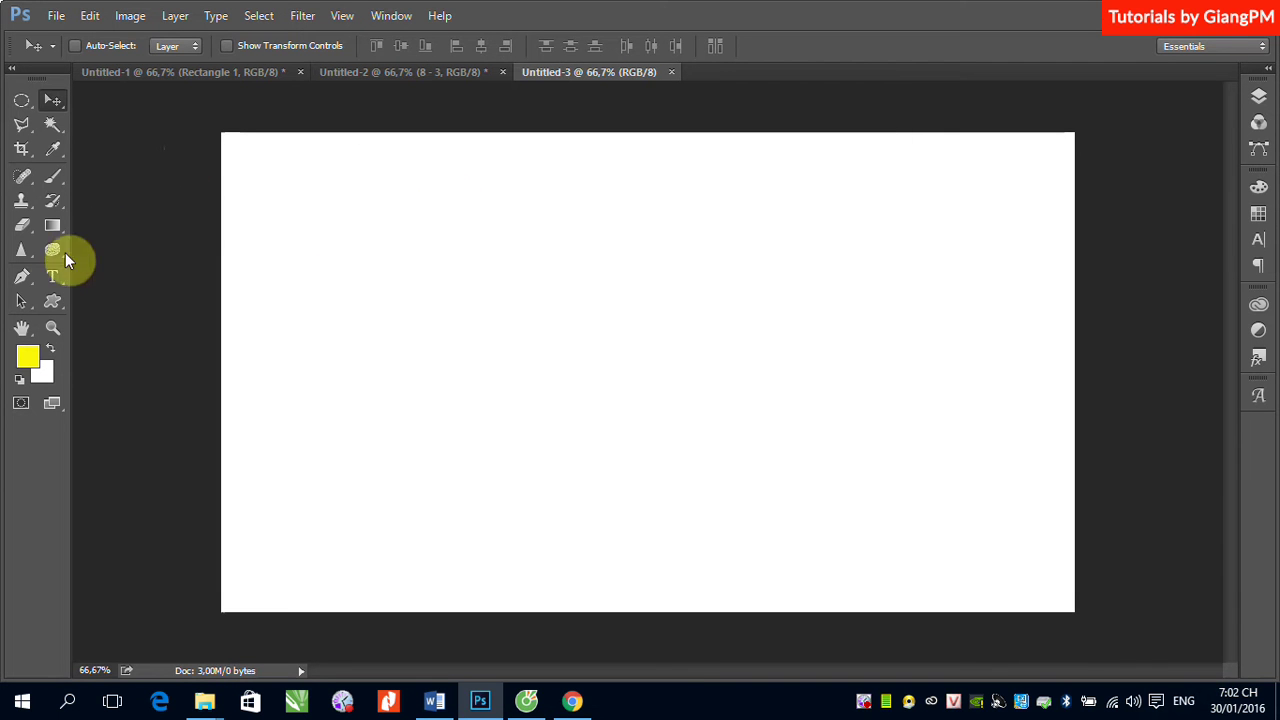
- Type the heading 'HIỆU CHỈNH TEXT TRONG ADOBE PHOTOSHOP' near the top left and commit it
click(53, 276)
click(259, 200)
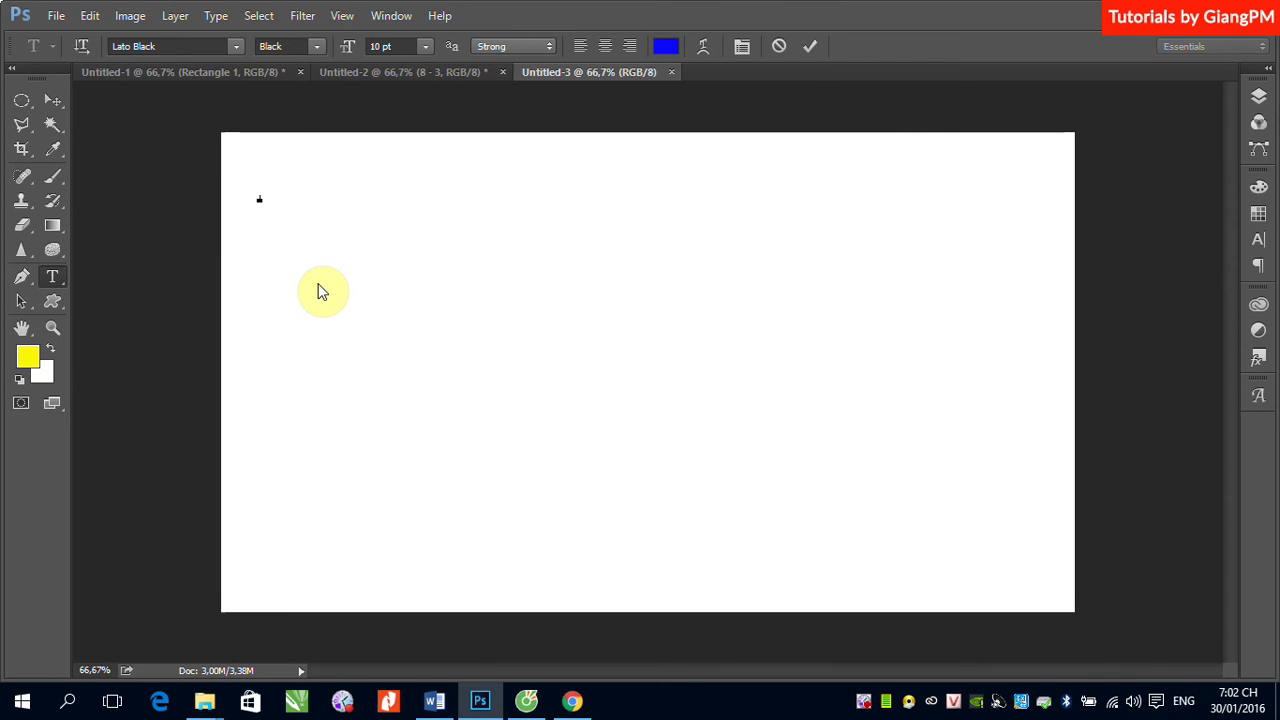
text(text)
text( CHỈNH TEXT)
text( TRO)
text(NG A)
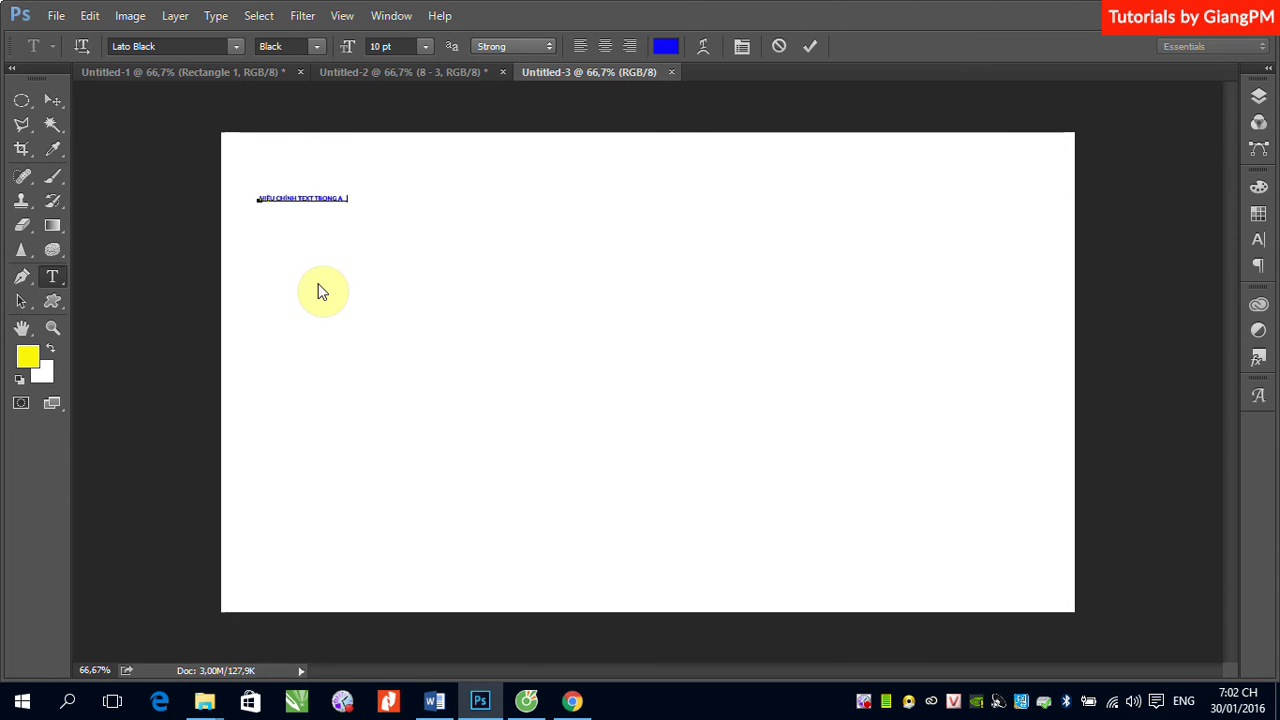
text(DOBE PHOTOSHO)
text(PHOTOSHOP)
click(55, 101)
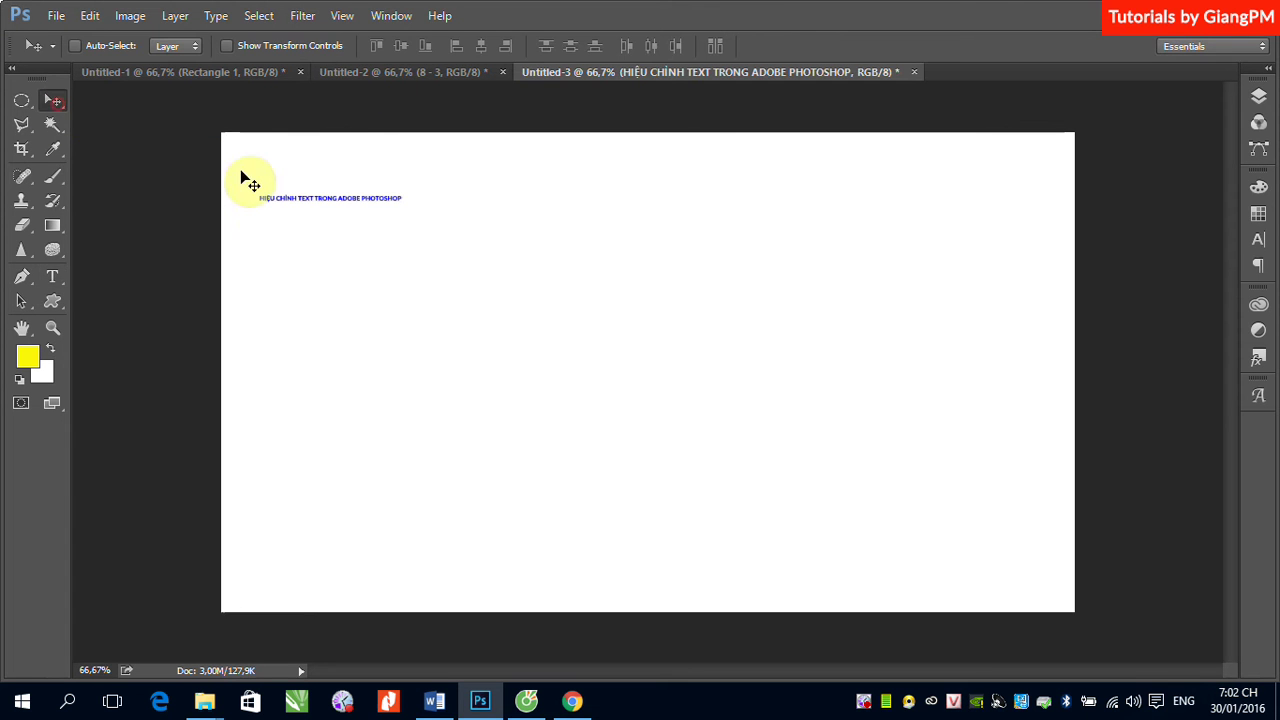
- Set the heading's font size to 36 pt from the options-bar size list
click(55, 277)
click(428, 47)
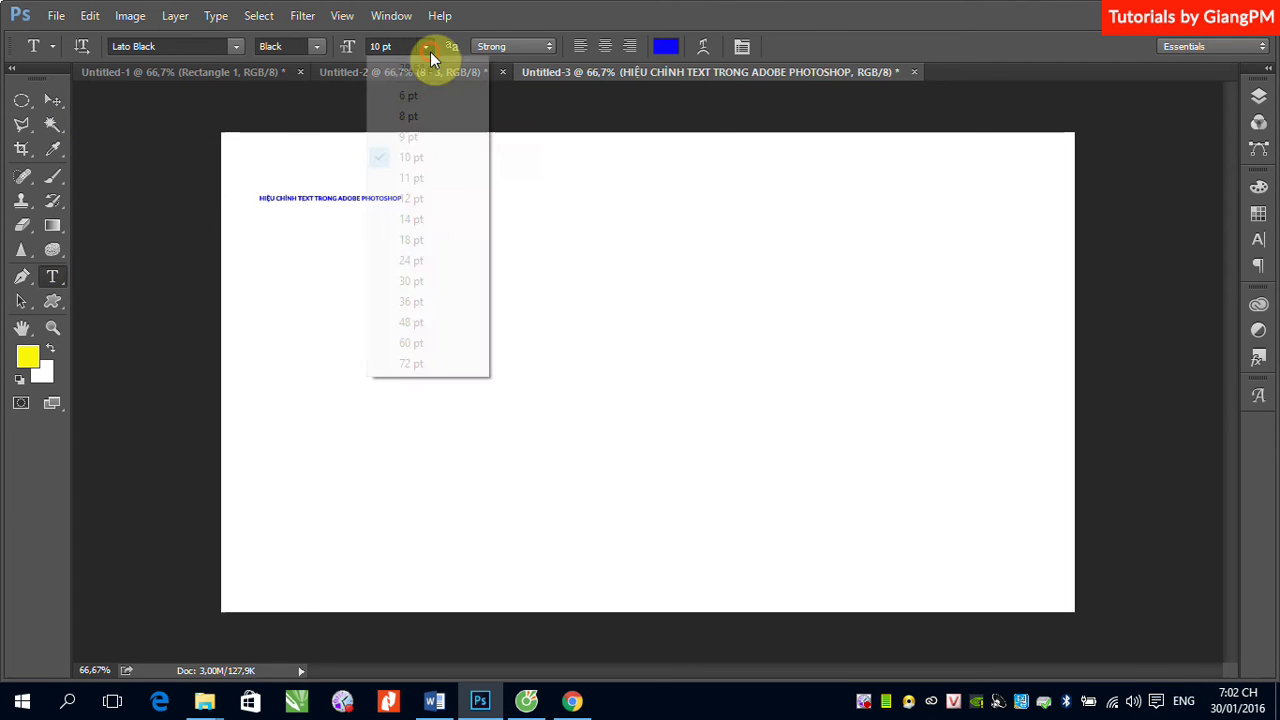
click(420, 302)
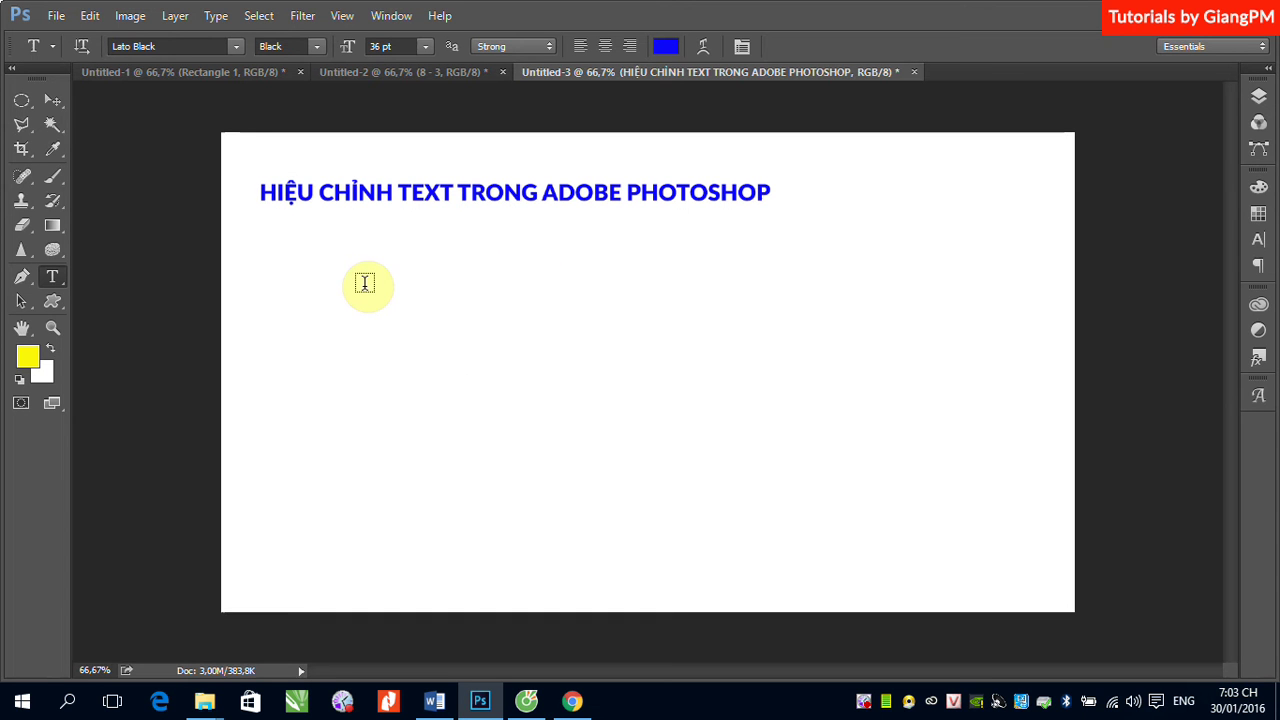
click(57, 97)
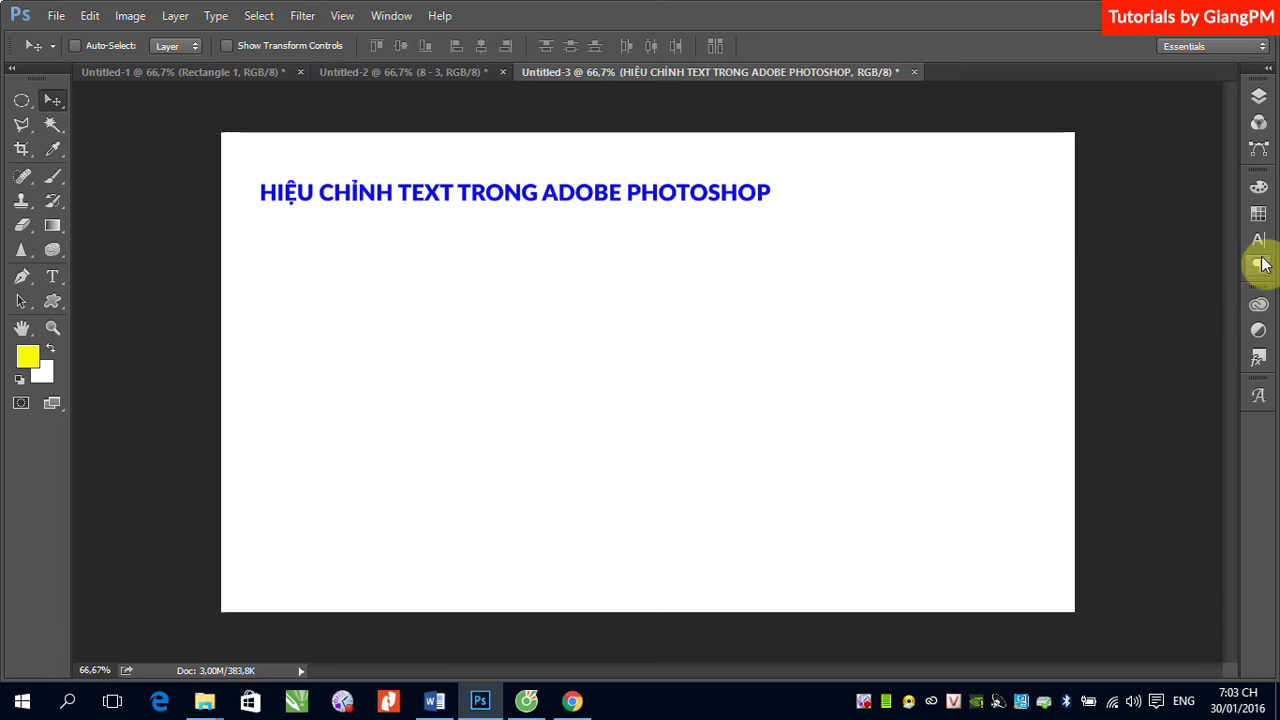
click(53, 276)
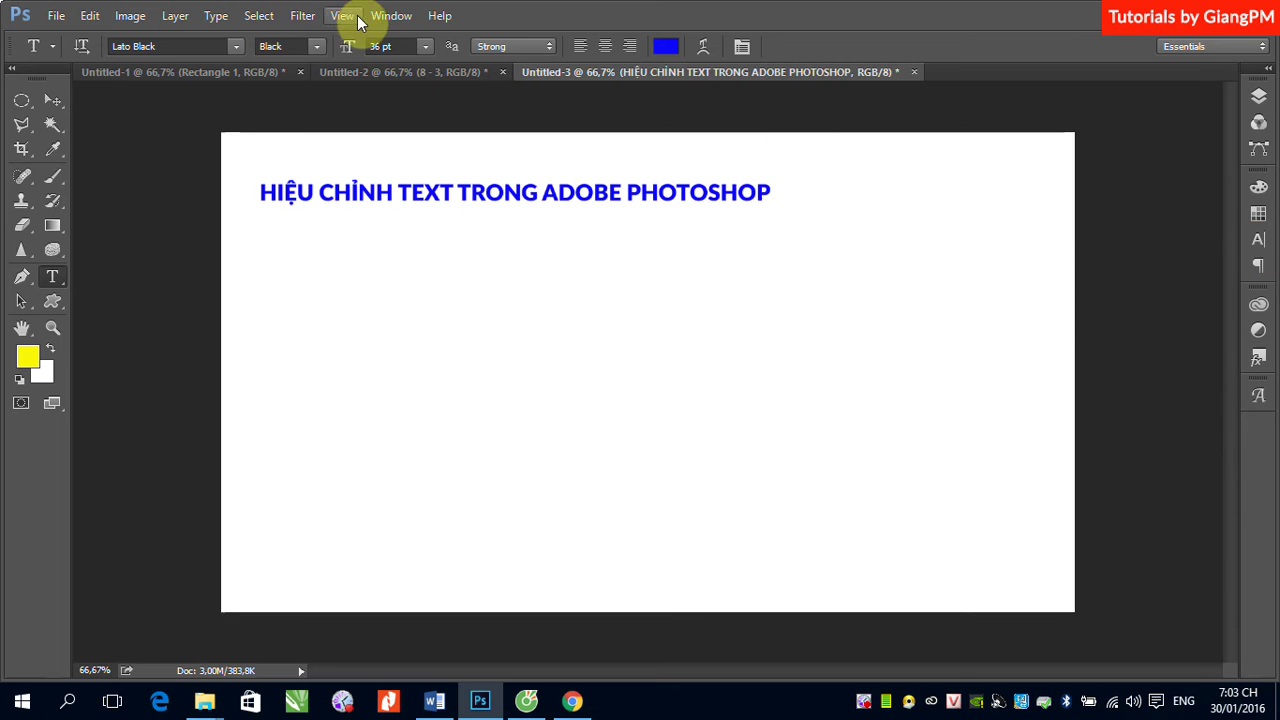
- Show the Character panel via Window > Character and focus its tracking field
click(386, 24)
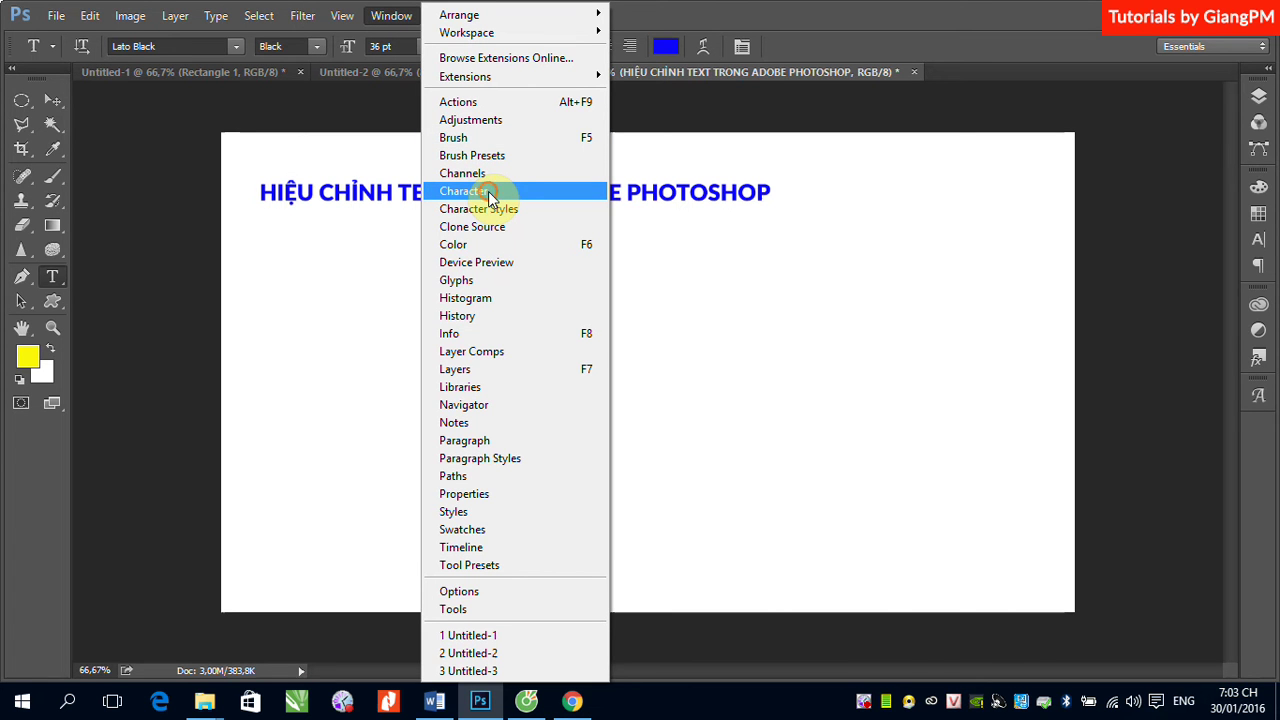
click(488, 191)
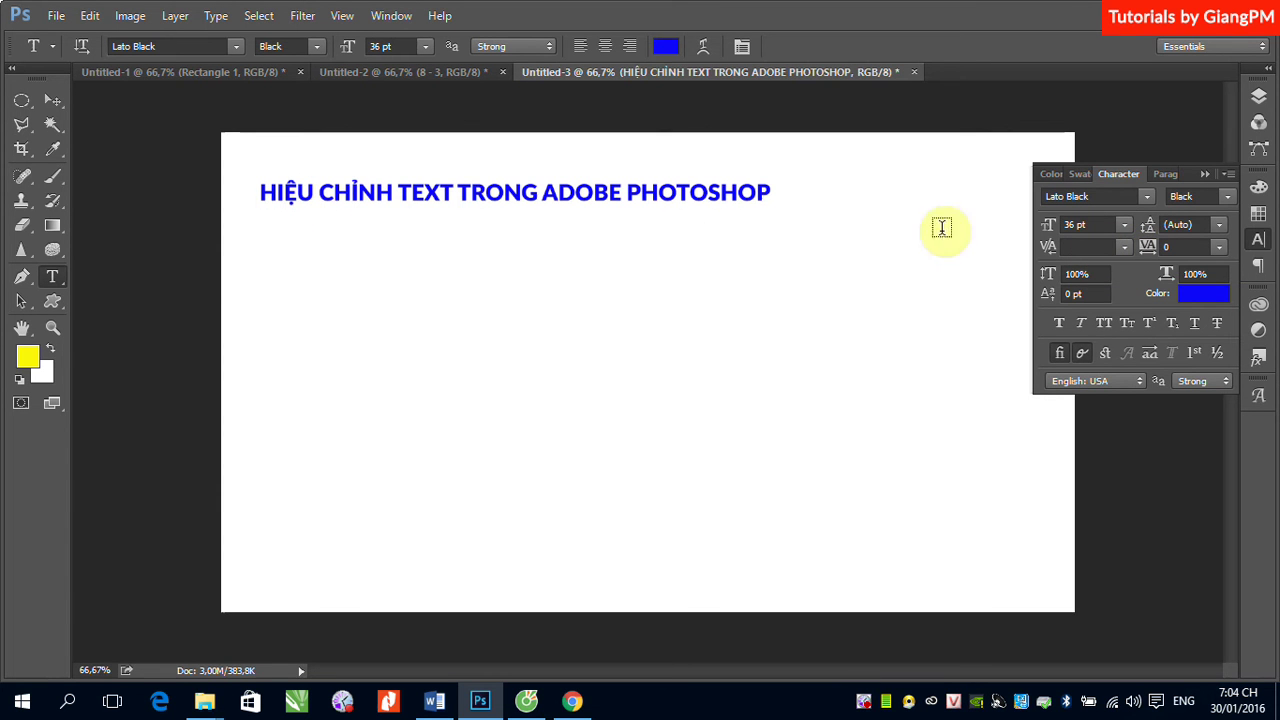
click(1166, 247)
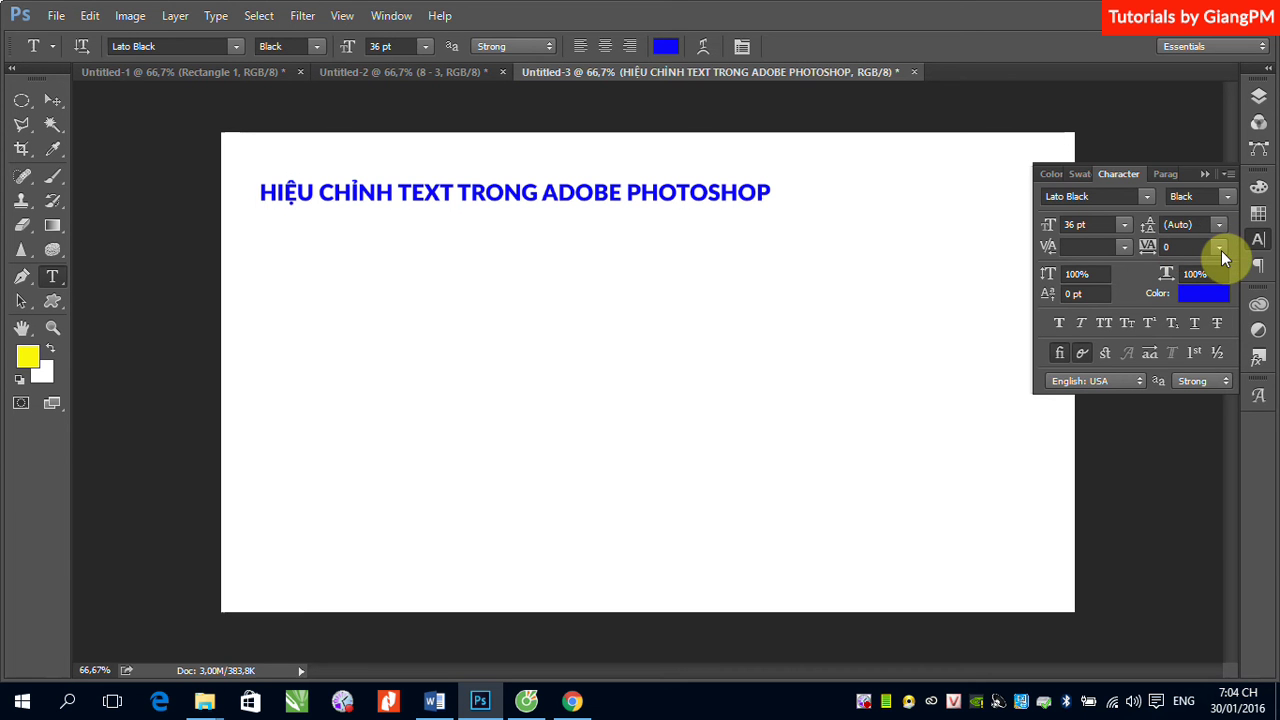
click(1220, 248)
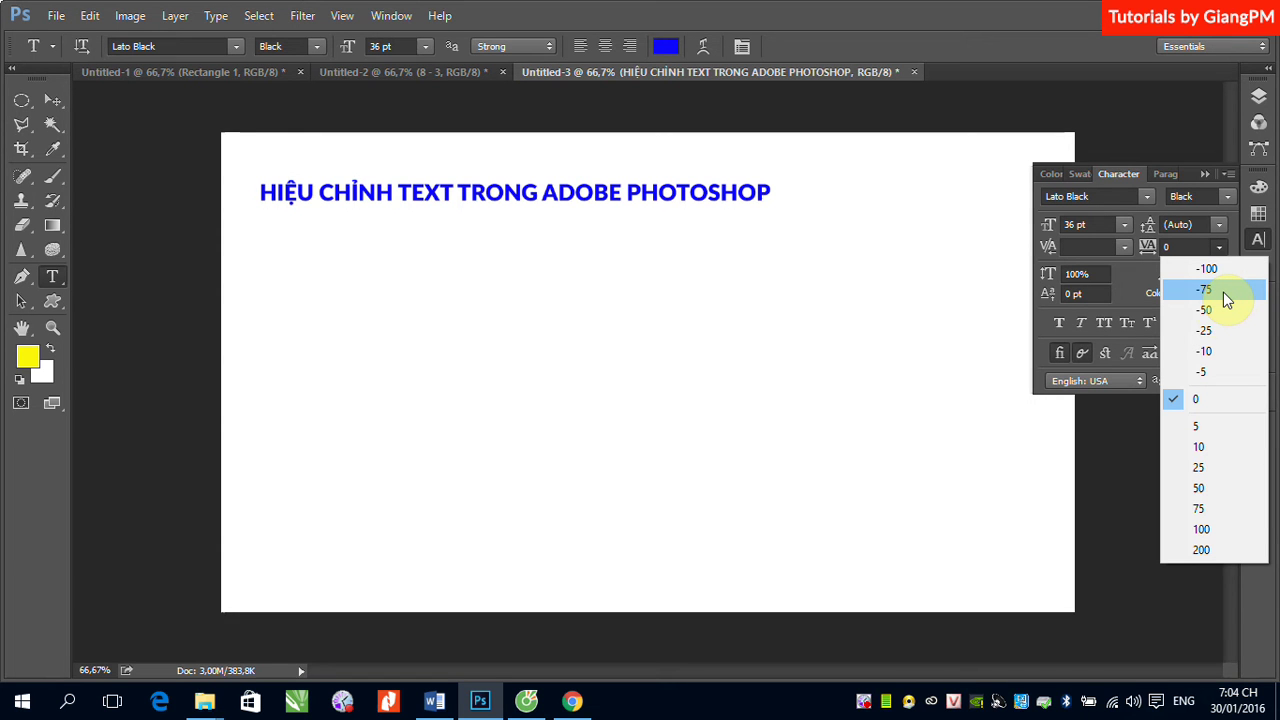
click(1206, 331)
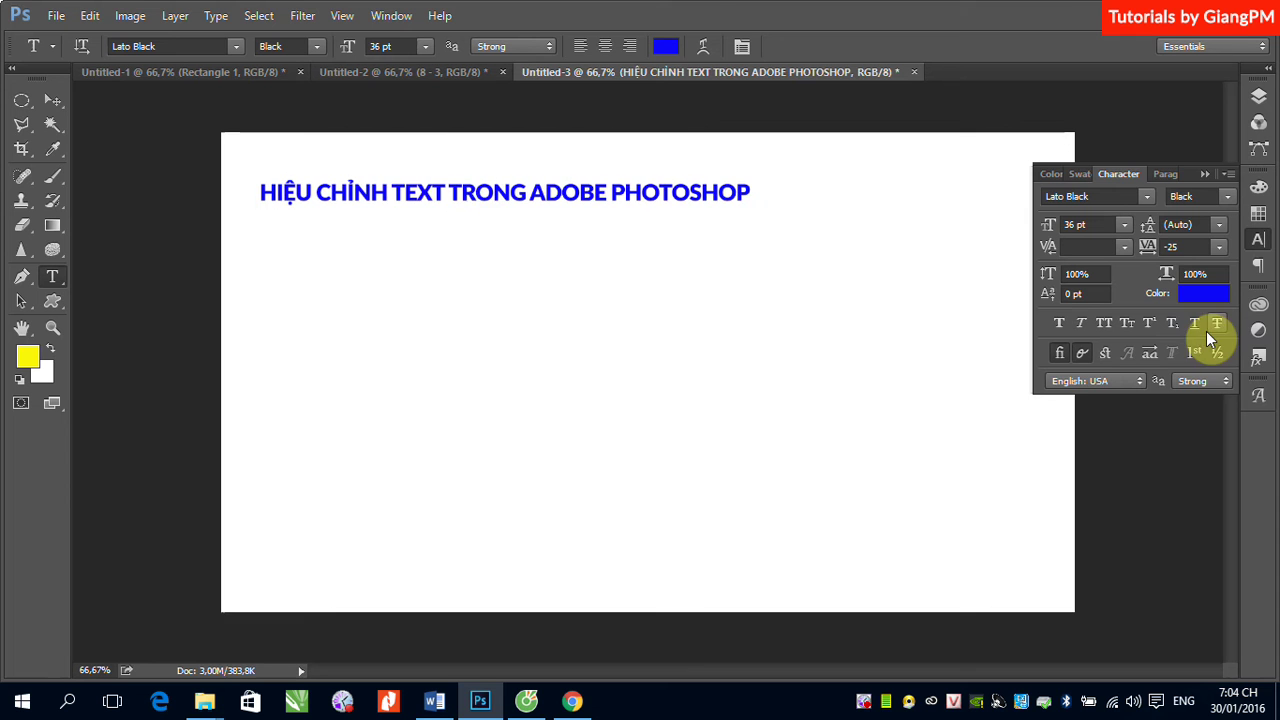
click(1217, 247)
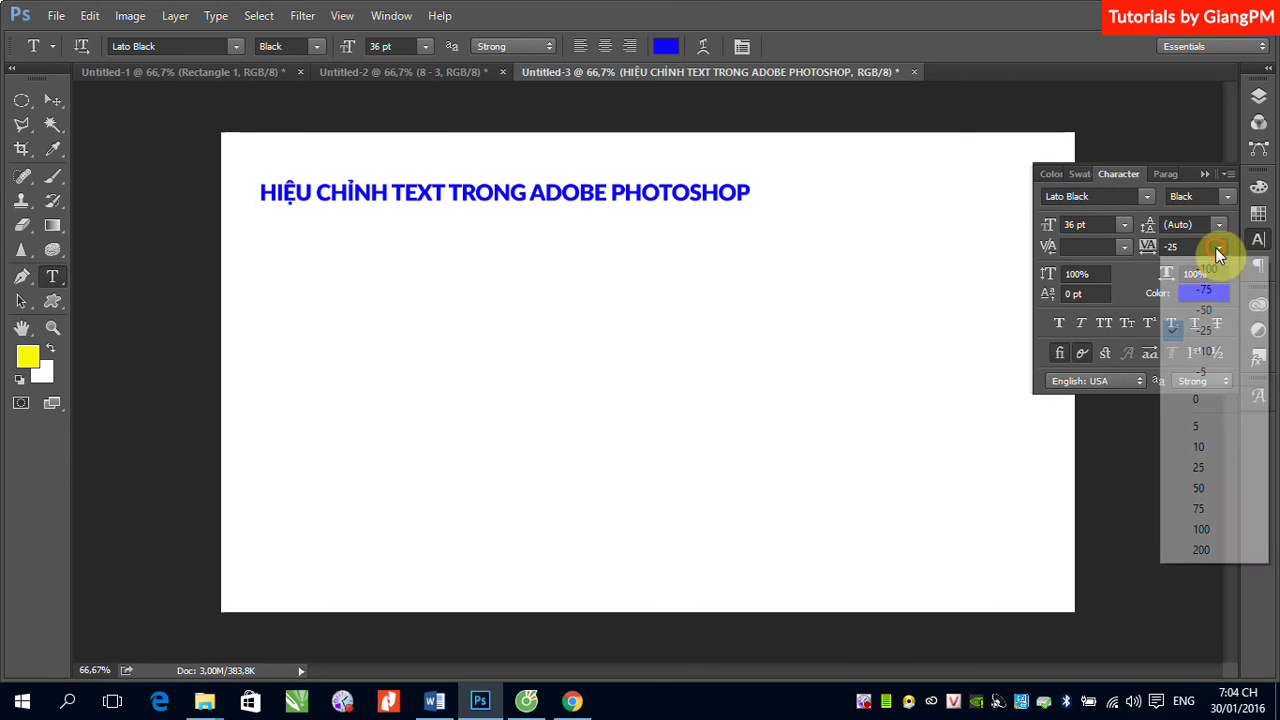
click(1208, 269)
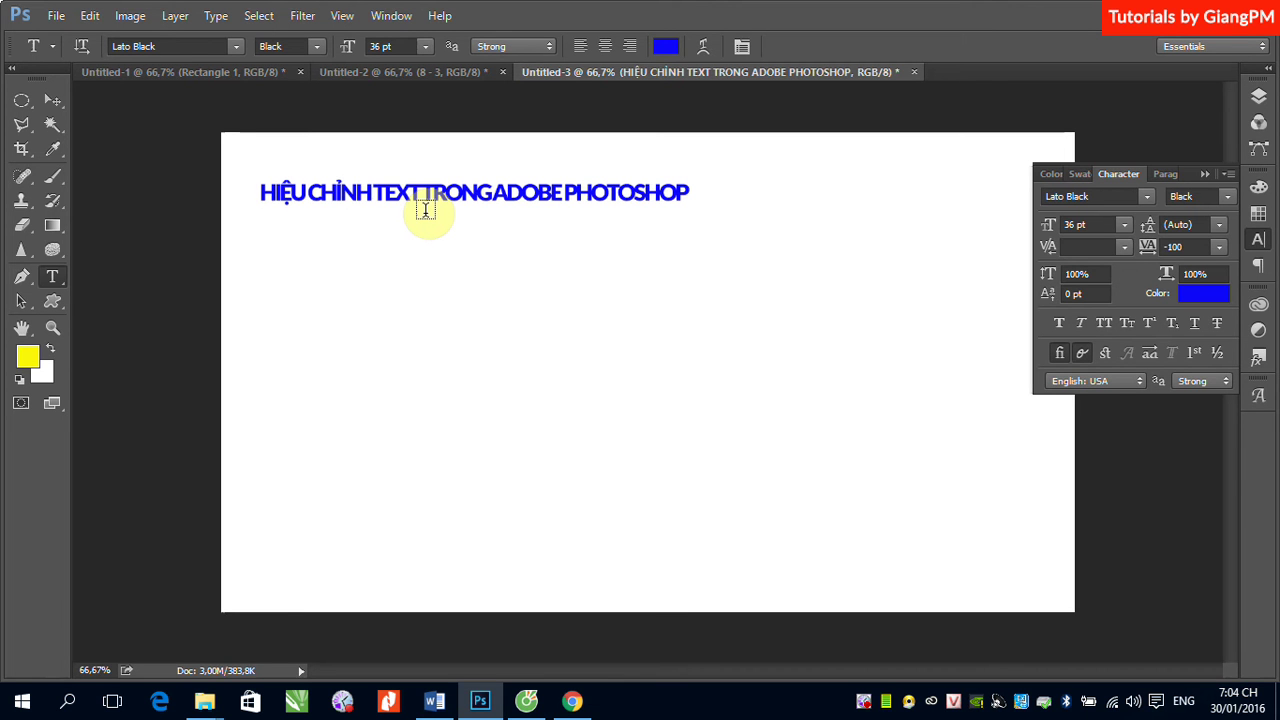
click(1220, 247)
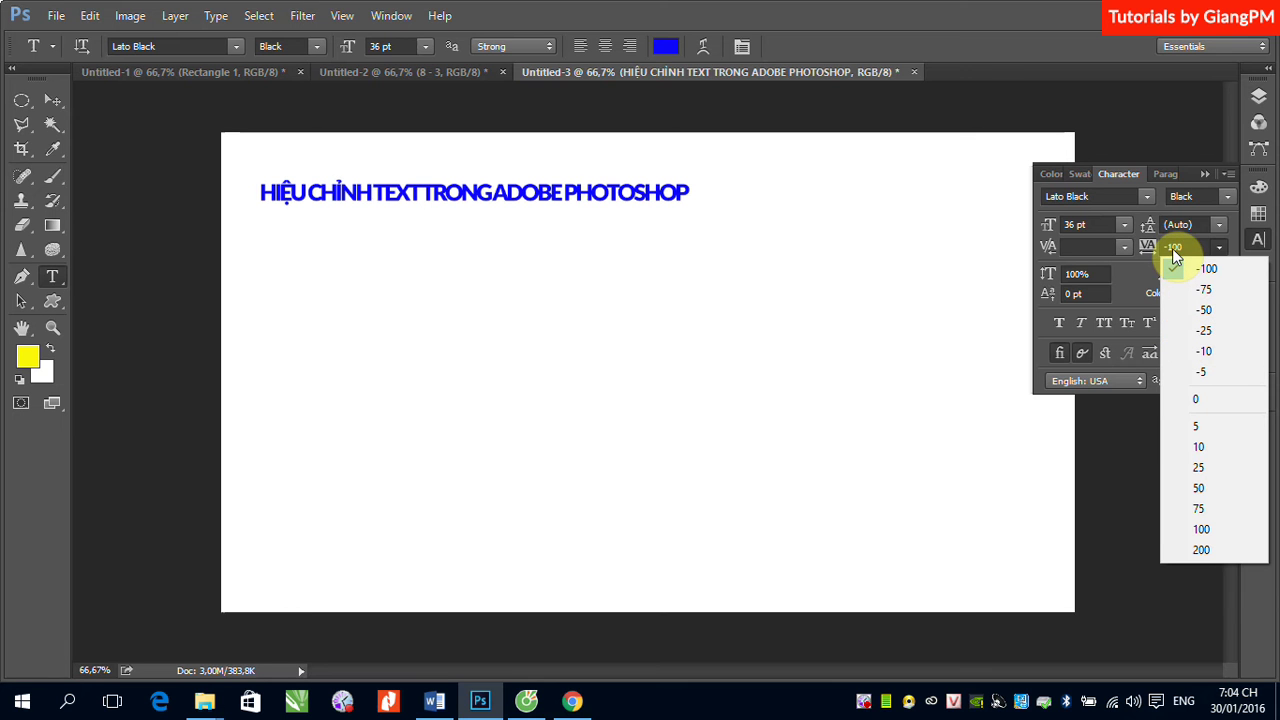
click(1206, 496)
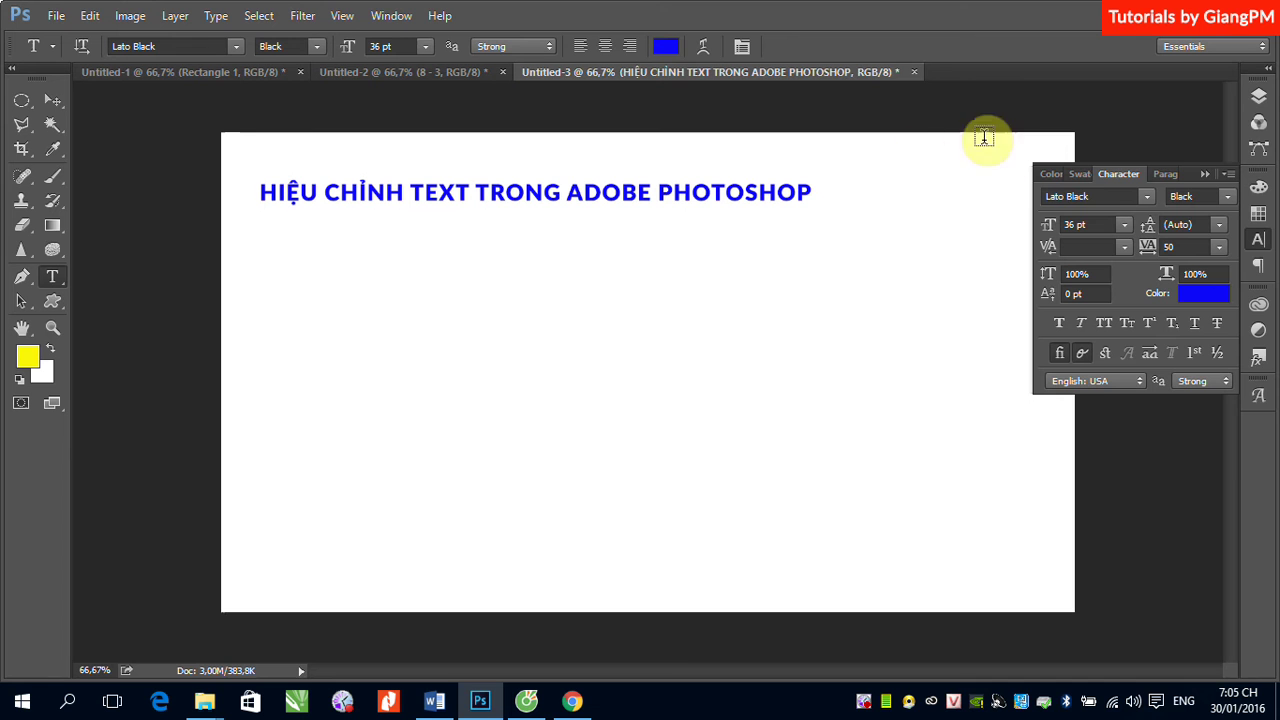
click(1220, 247)
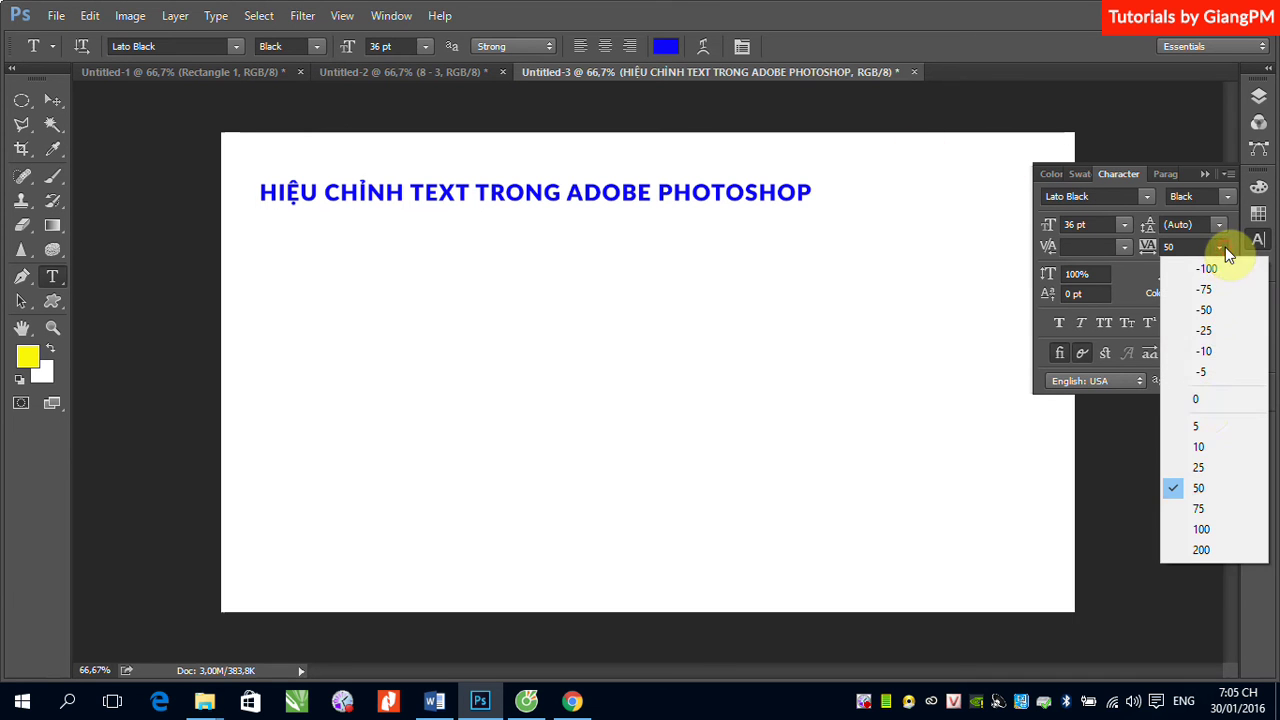
click(1197, 400)
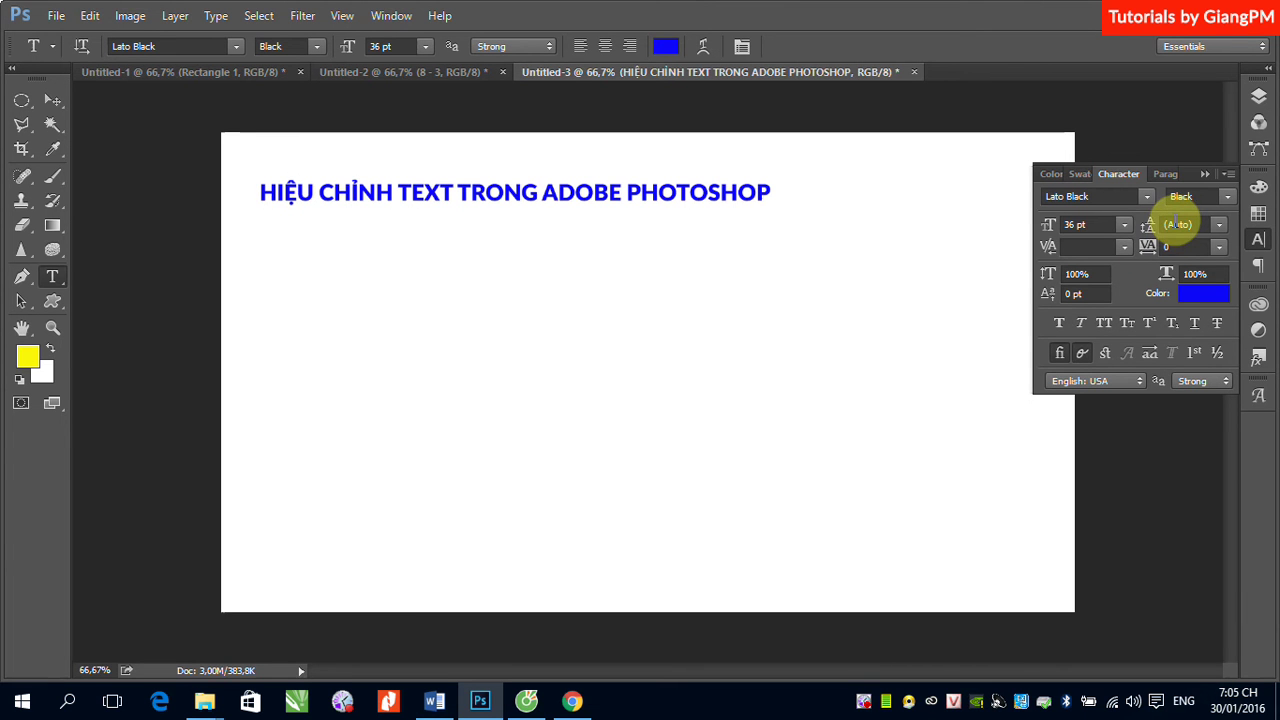
- Insert a line break before ADOBE so 'ADOBE PHOTOSHOP' moves to a second line
click(541, 192)
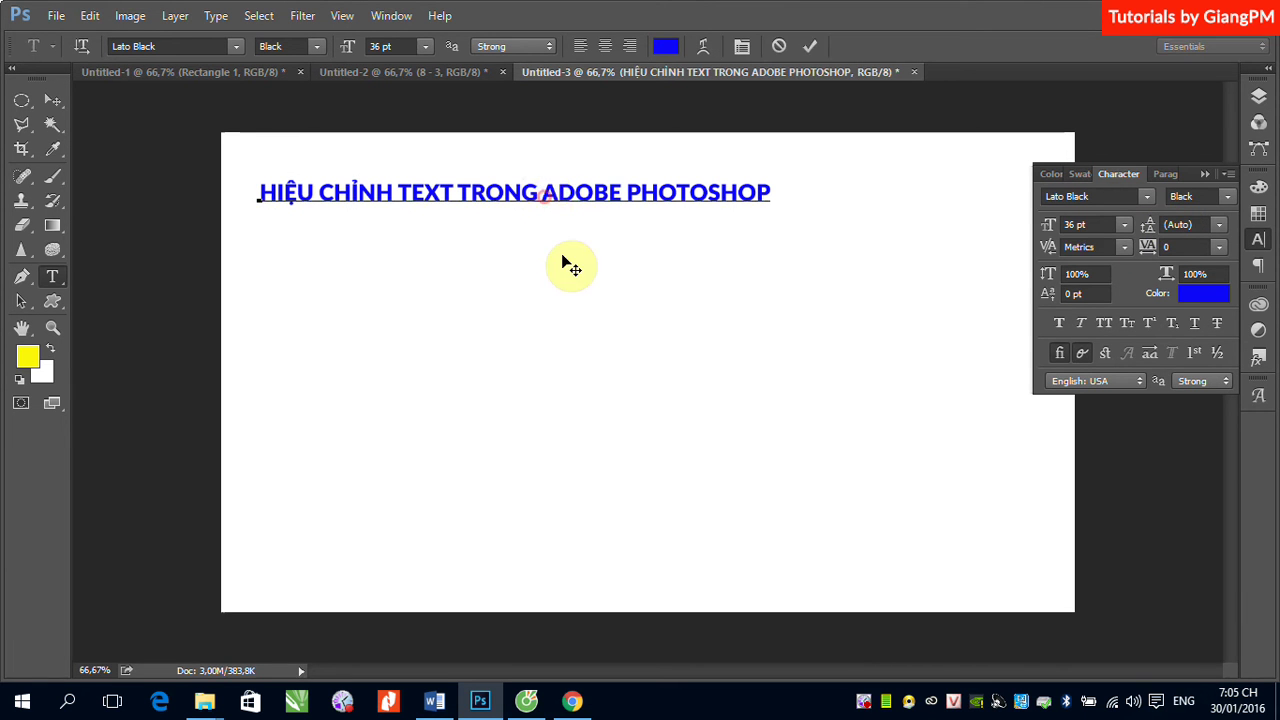
key(Return)
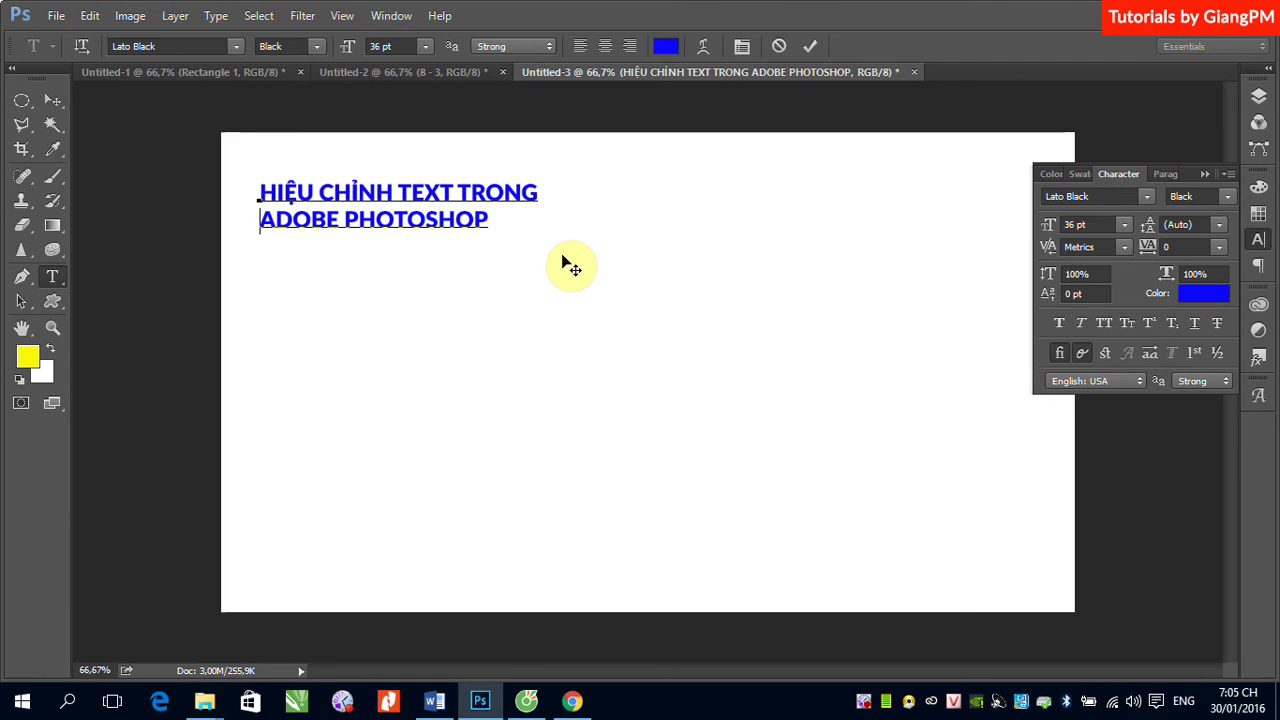
click(57, 100)
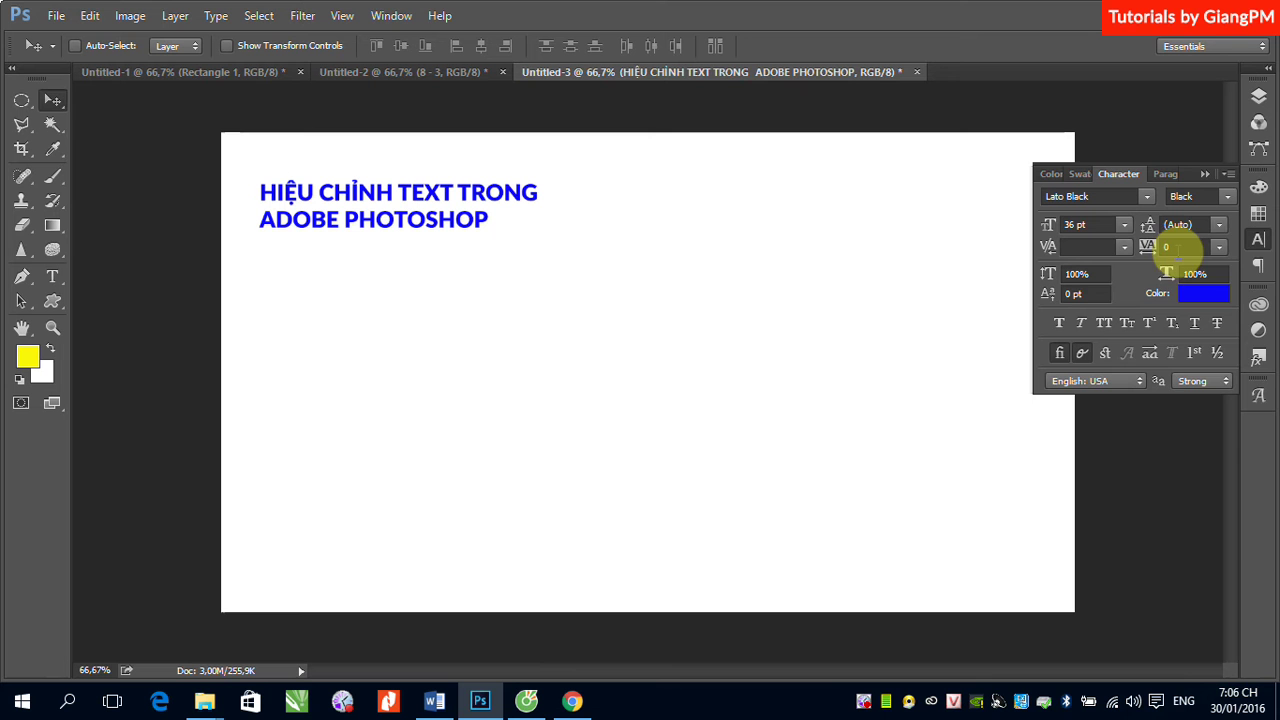
- Try leading values of 48, 60 and 24 pt from the Leading list
click(1222, 225)
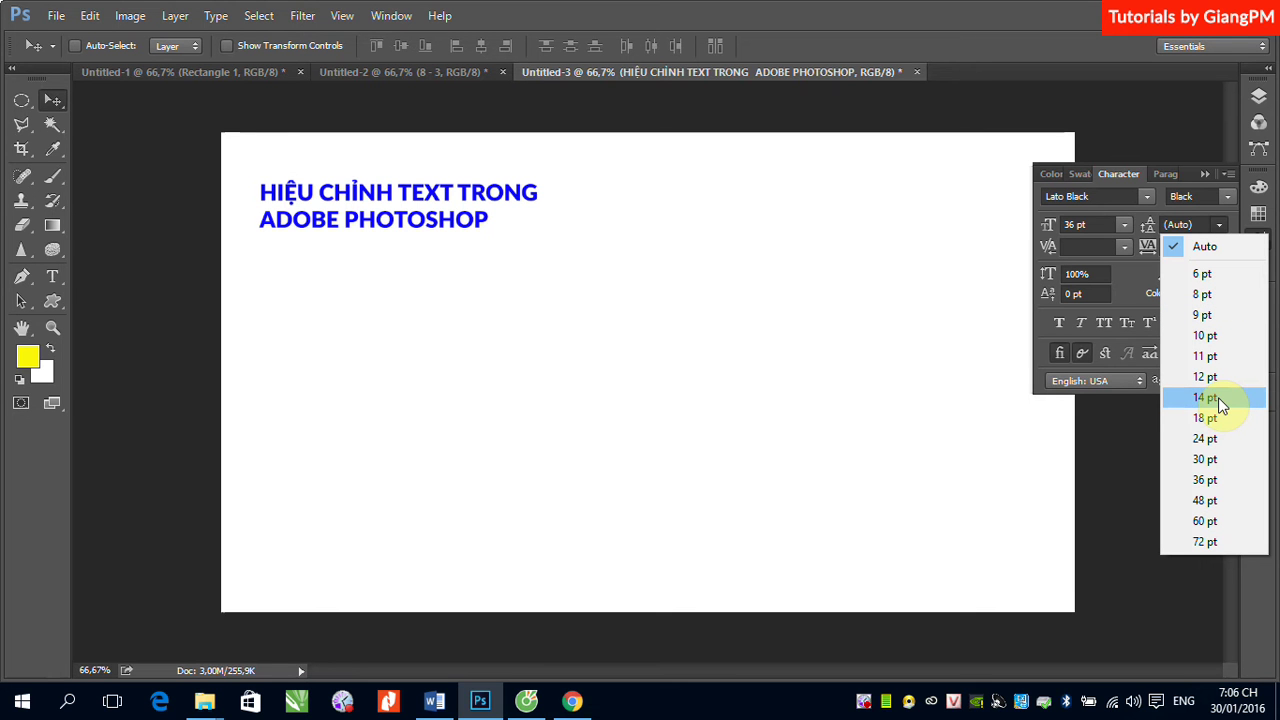
click(1219, 508)
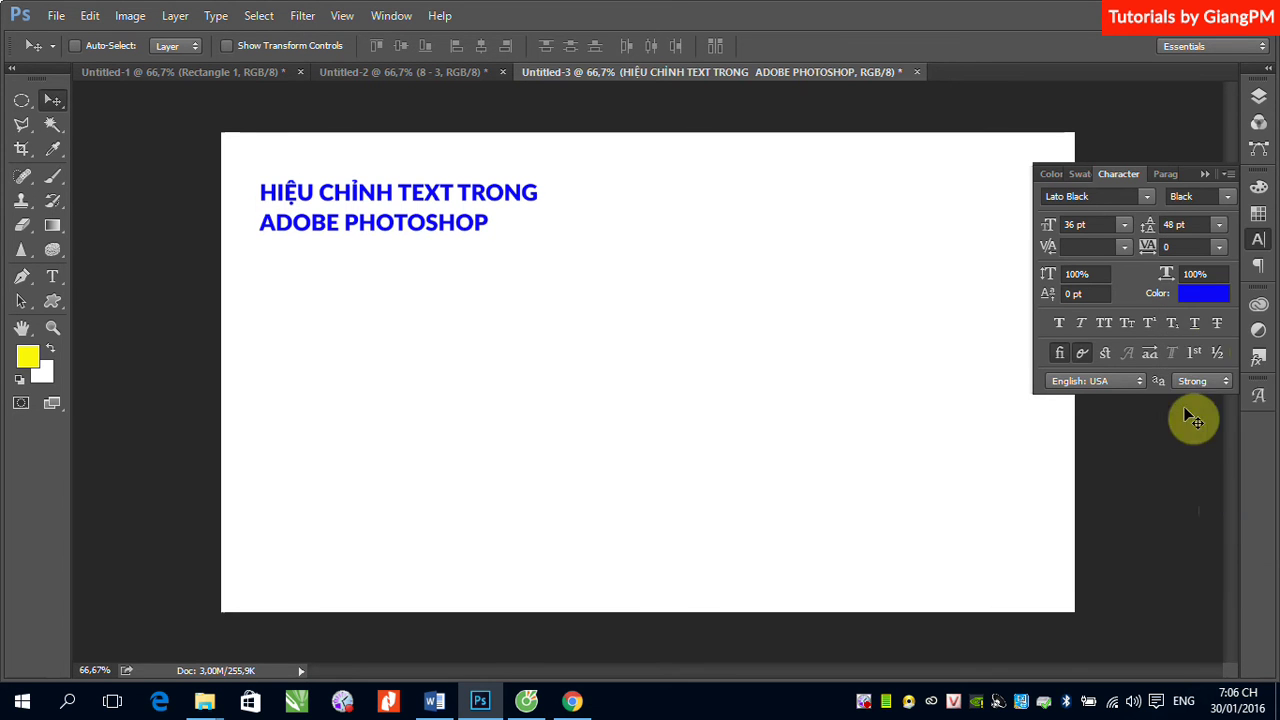
click(1226, 224)
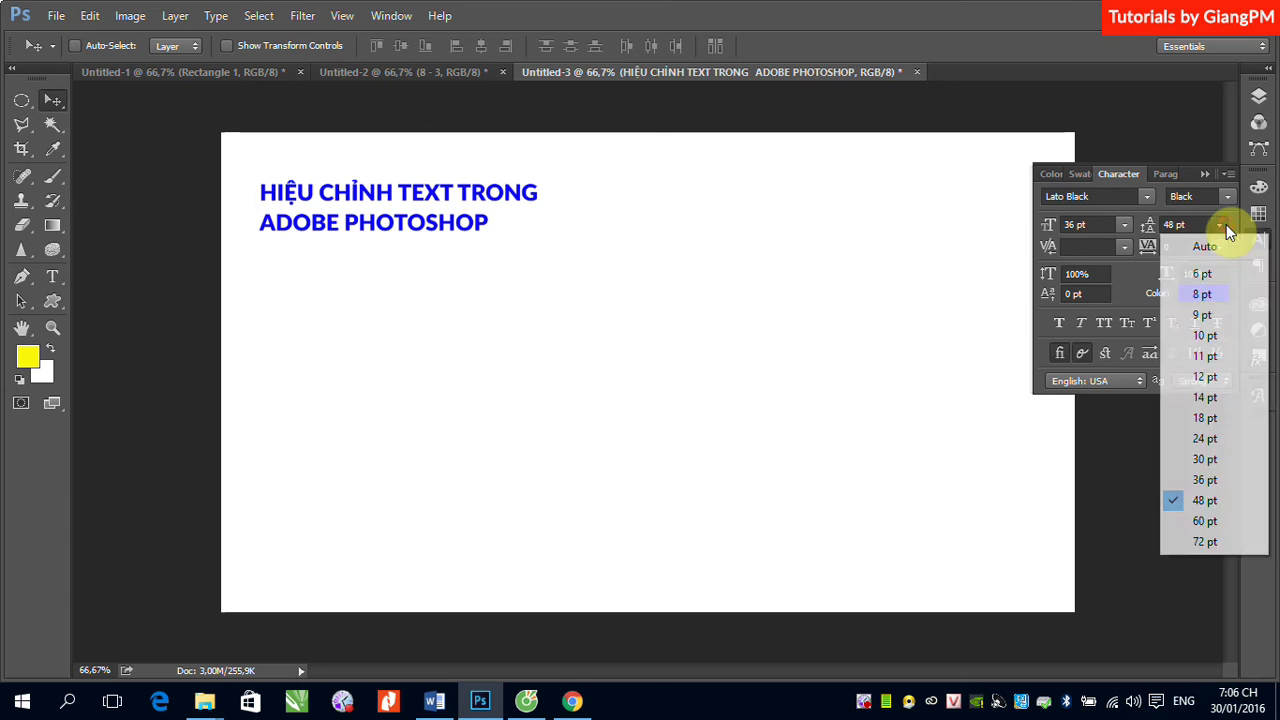
click(1214, 520)
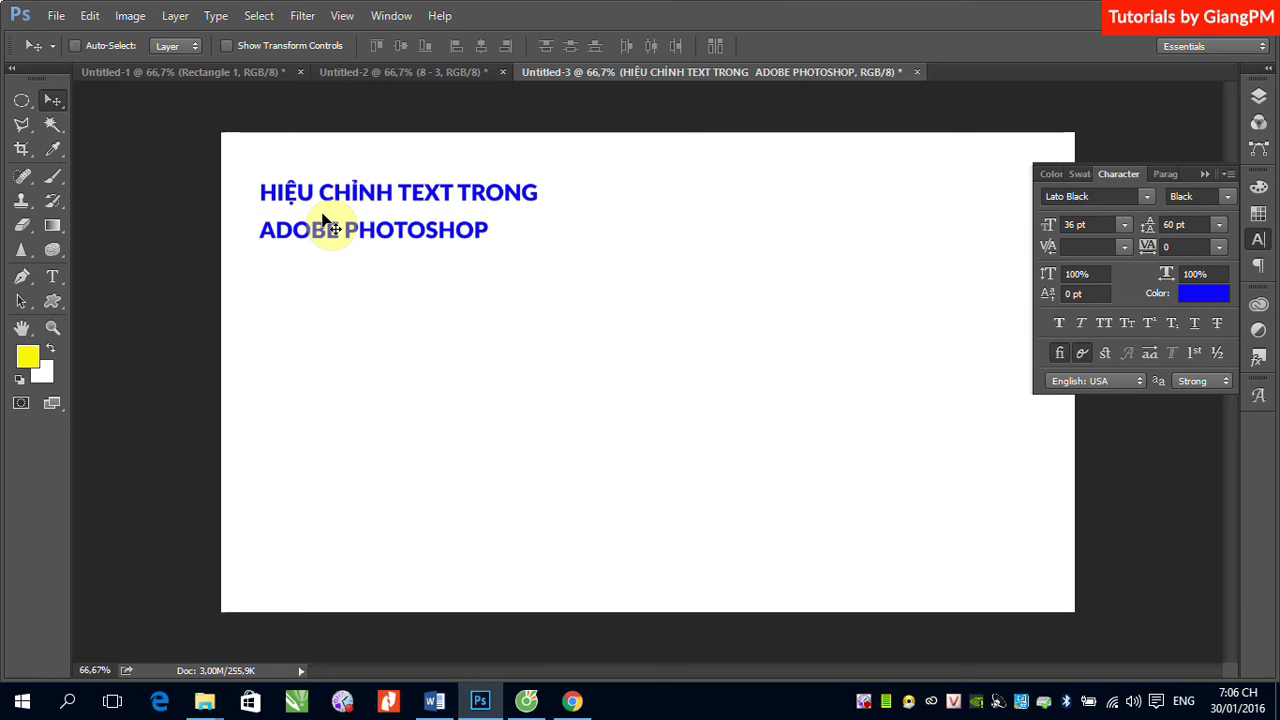
click(1219, 247)
click(1219, 224)
click(1219, 224)
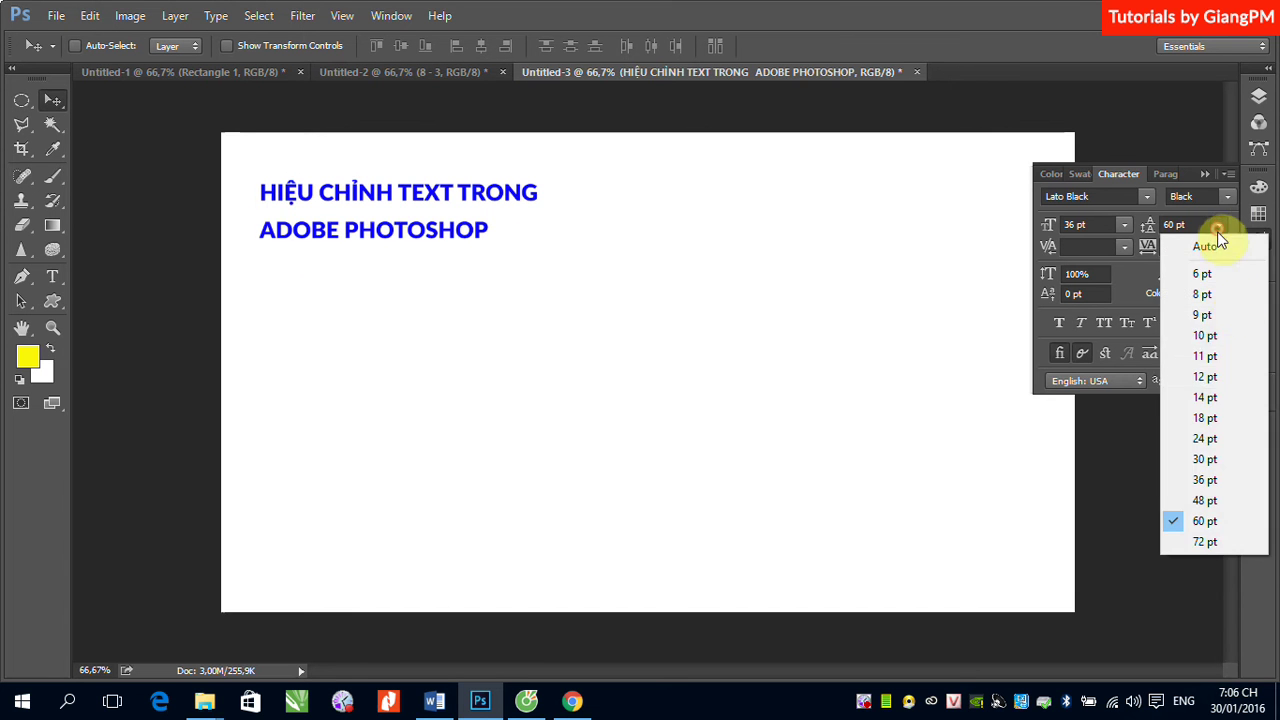
click(1223, 440)
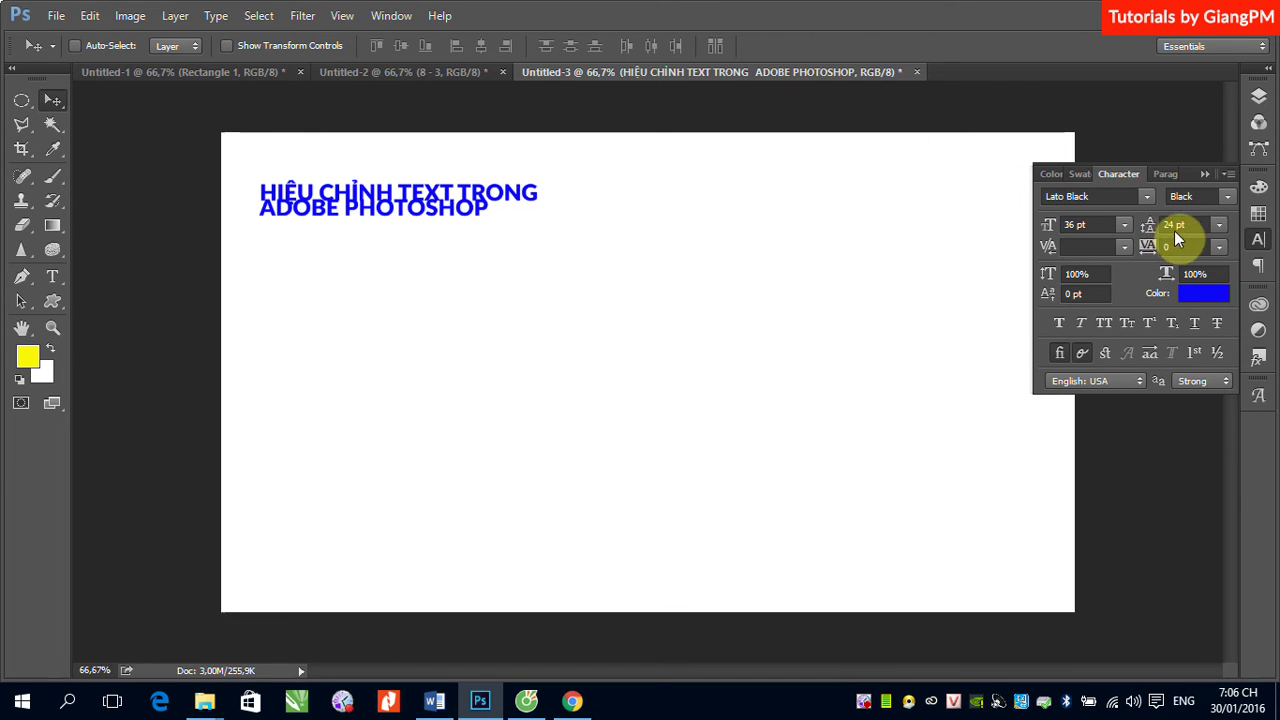
- Nudge the font size down to 35 pt, then restore it to 36 pt
drag(1062, 224, 1052, 224)
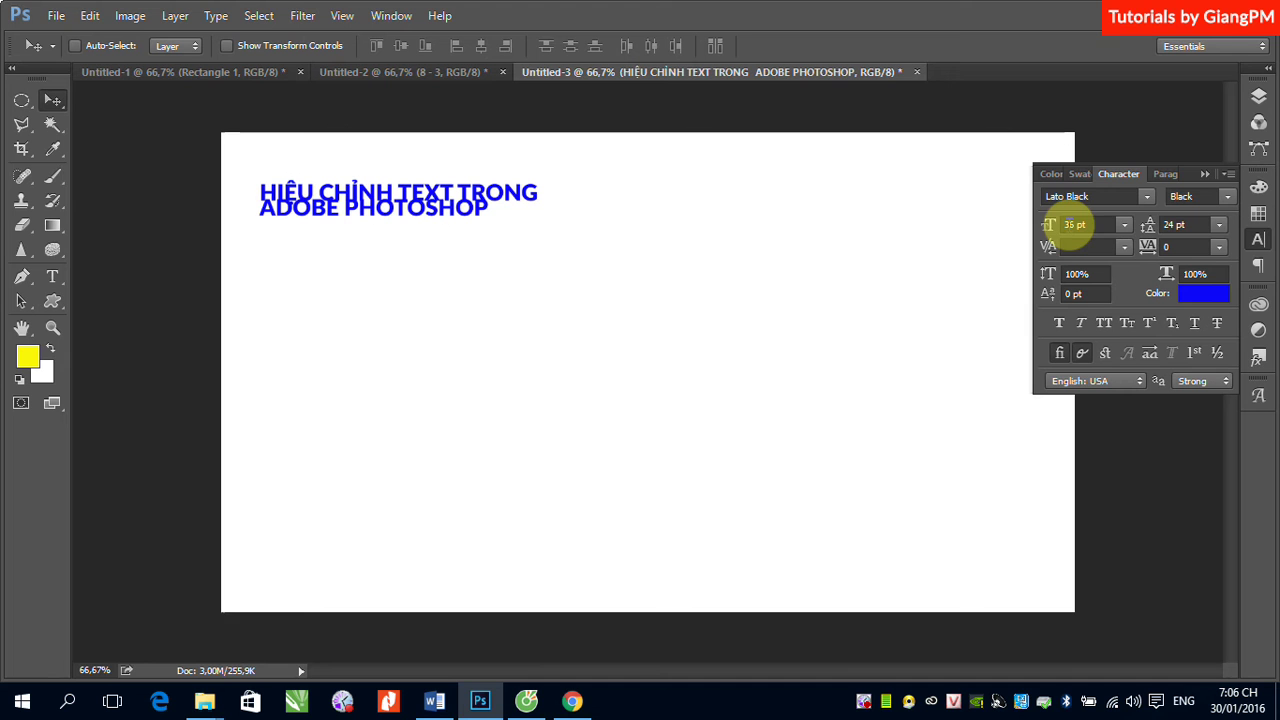
click(1064, 224)
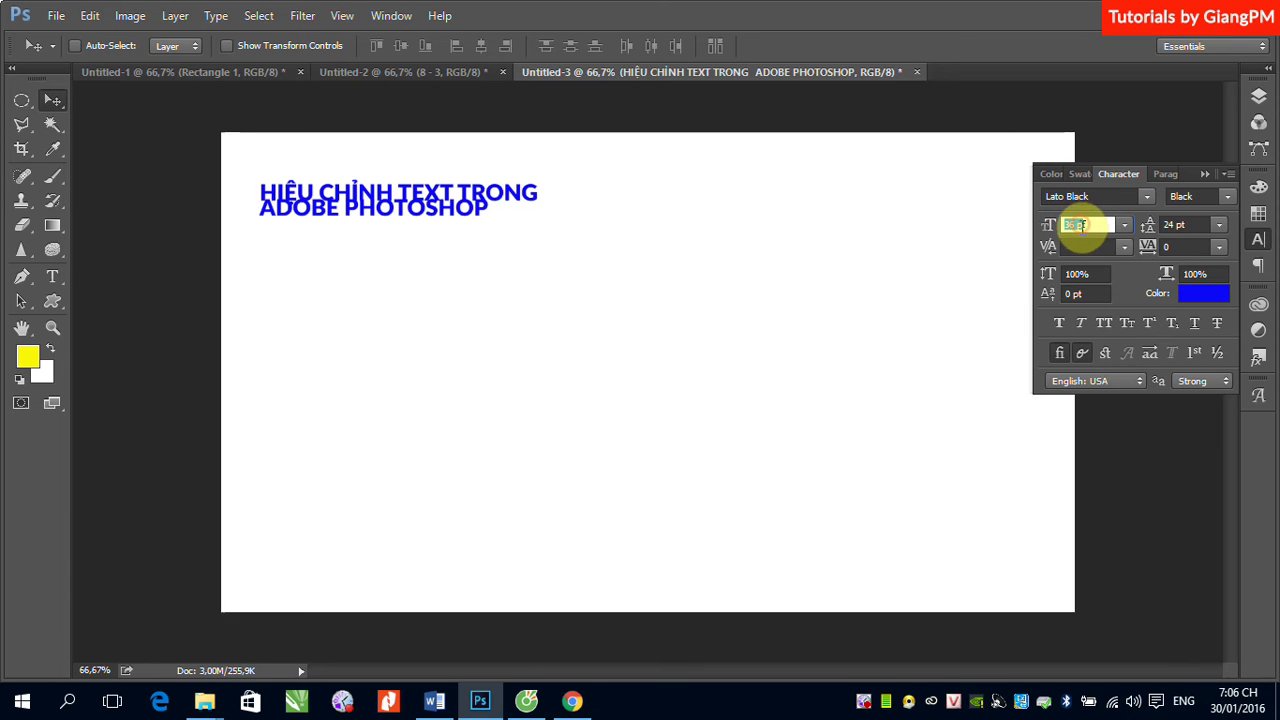
click(1072, 223)
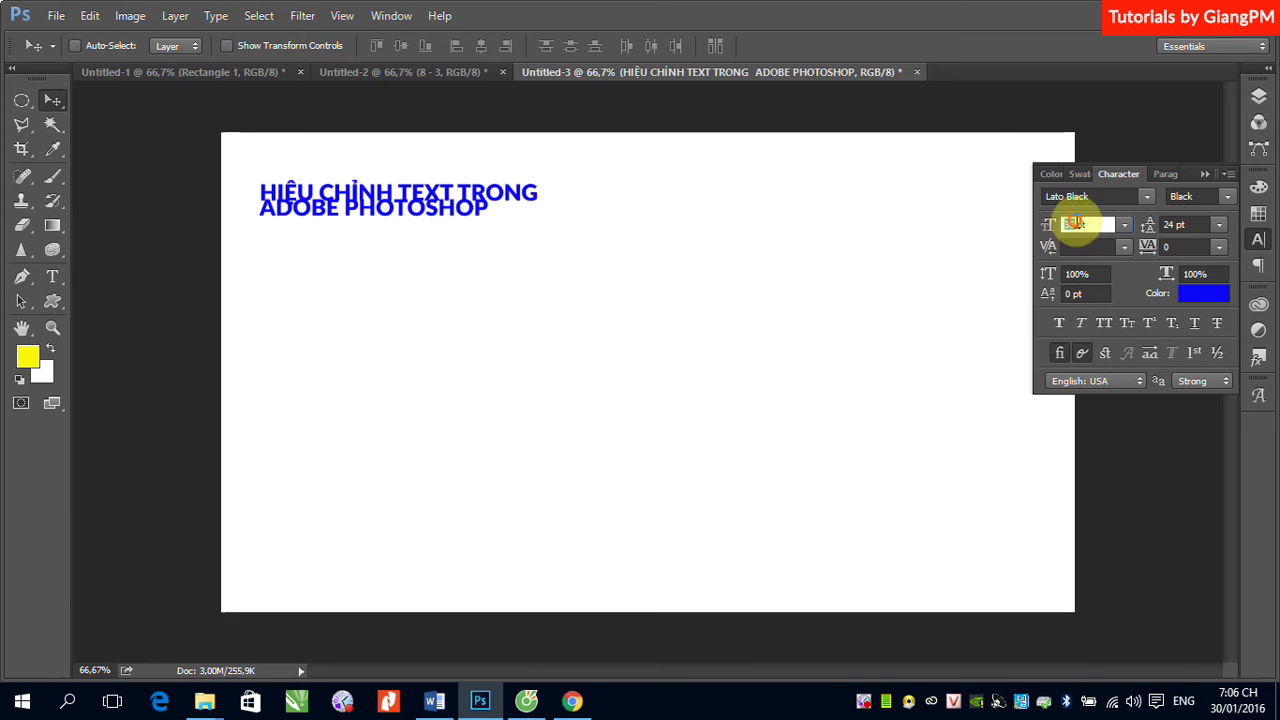
key(Up)
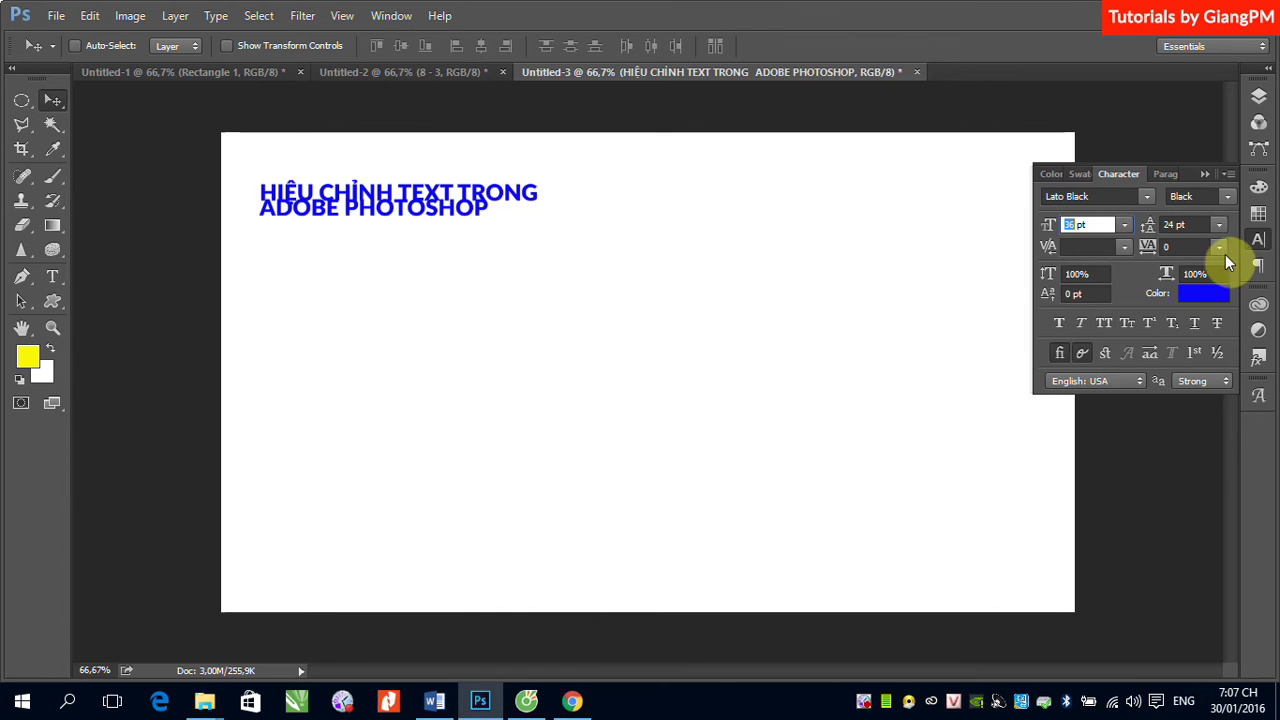
- Set leading to 48 pt, then enter 36 pt in the Leading field
click(1220, 226)
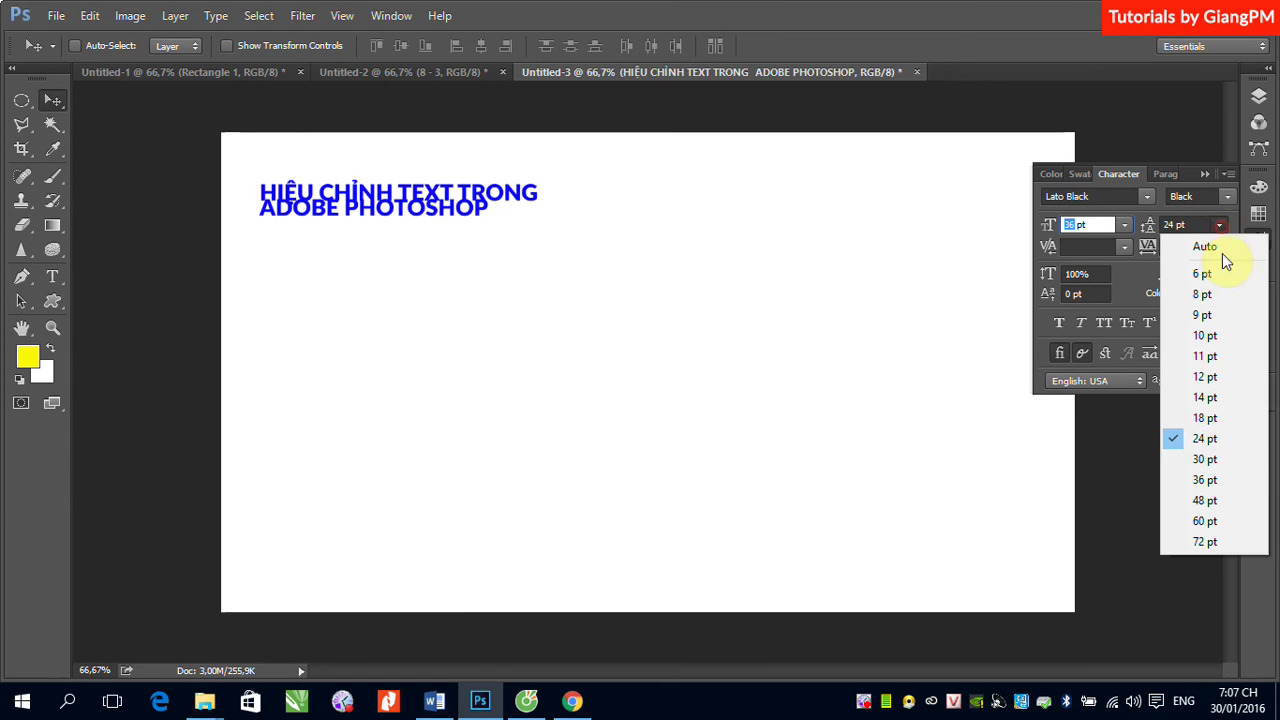
click(1206, 500)
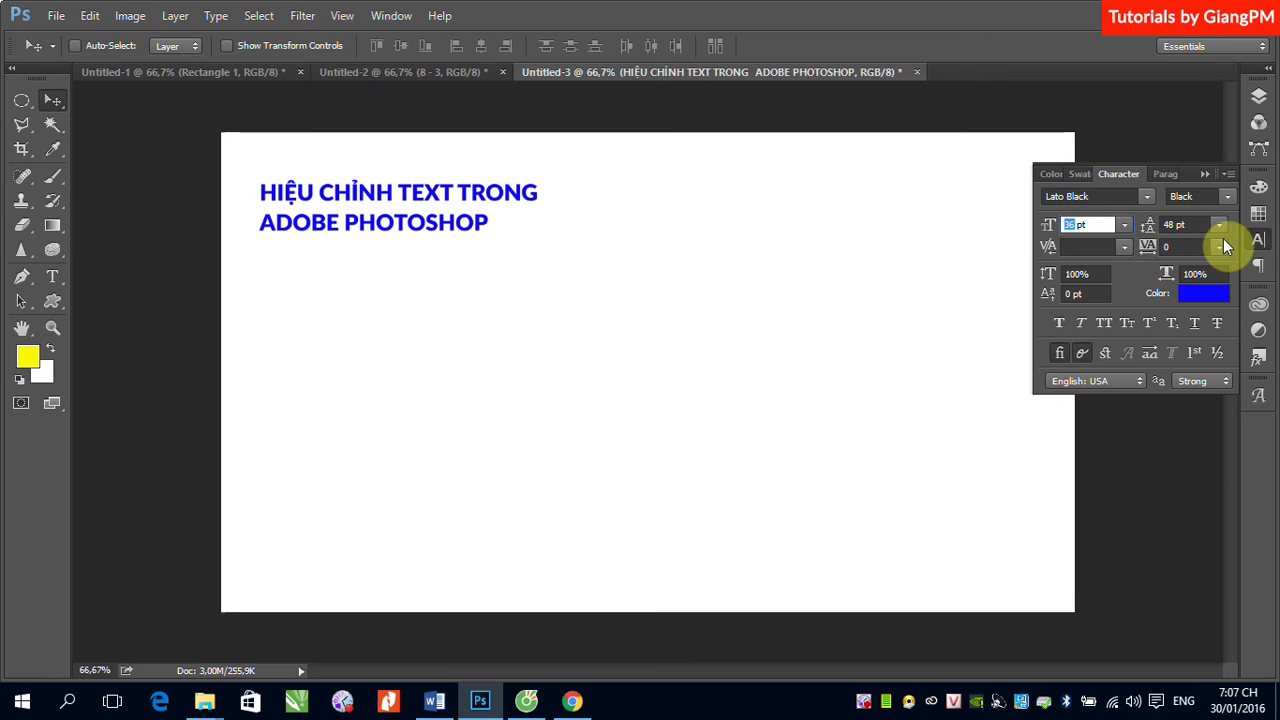
click(1165, 224)
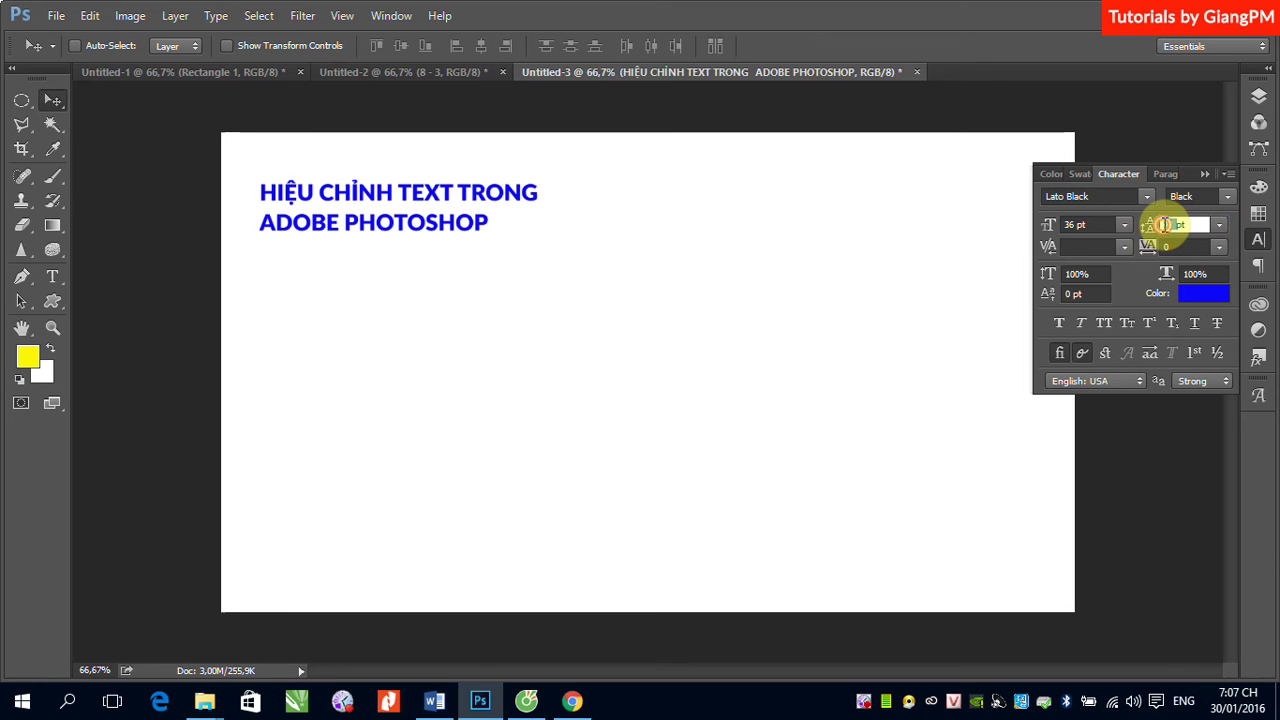
text(36)
key(Return)
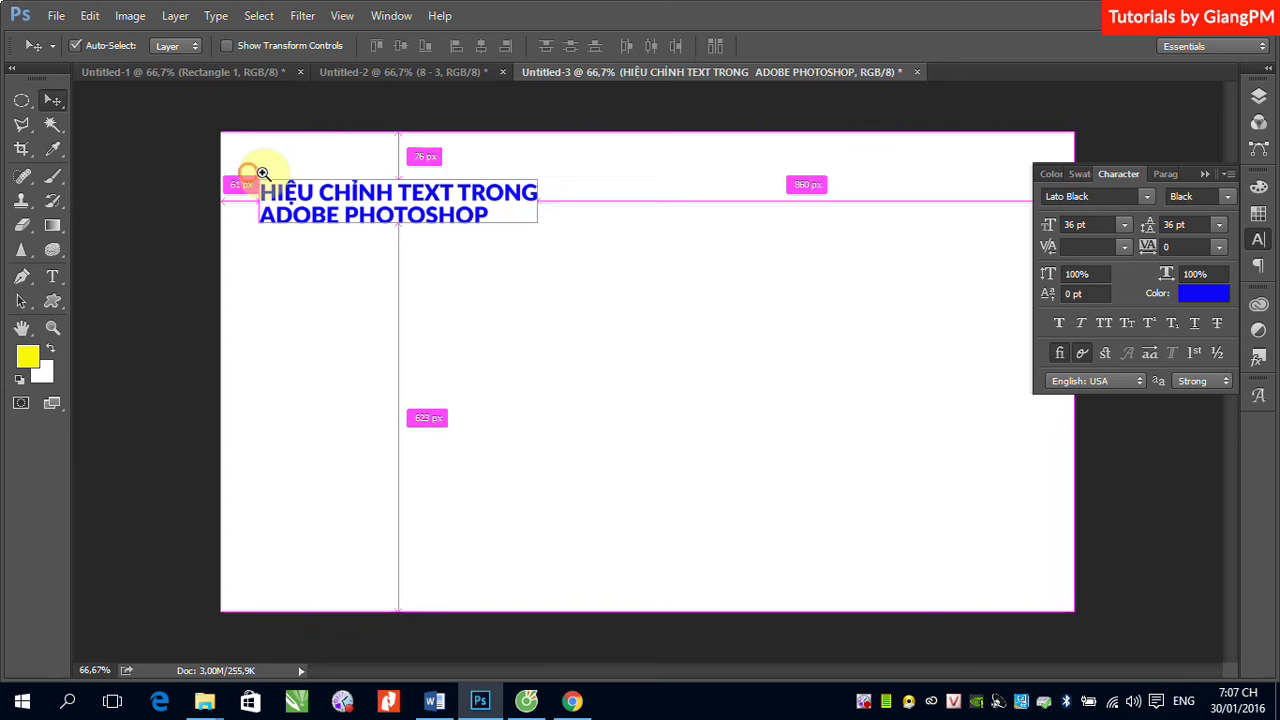
- Zoom in on the heading and place the text cursor between O and N of TRONG
drag(257, 171, 571, 249)
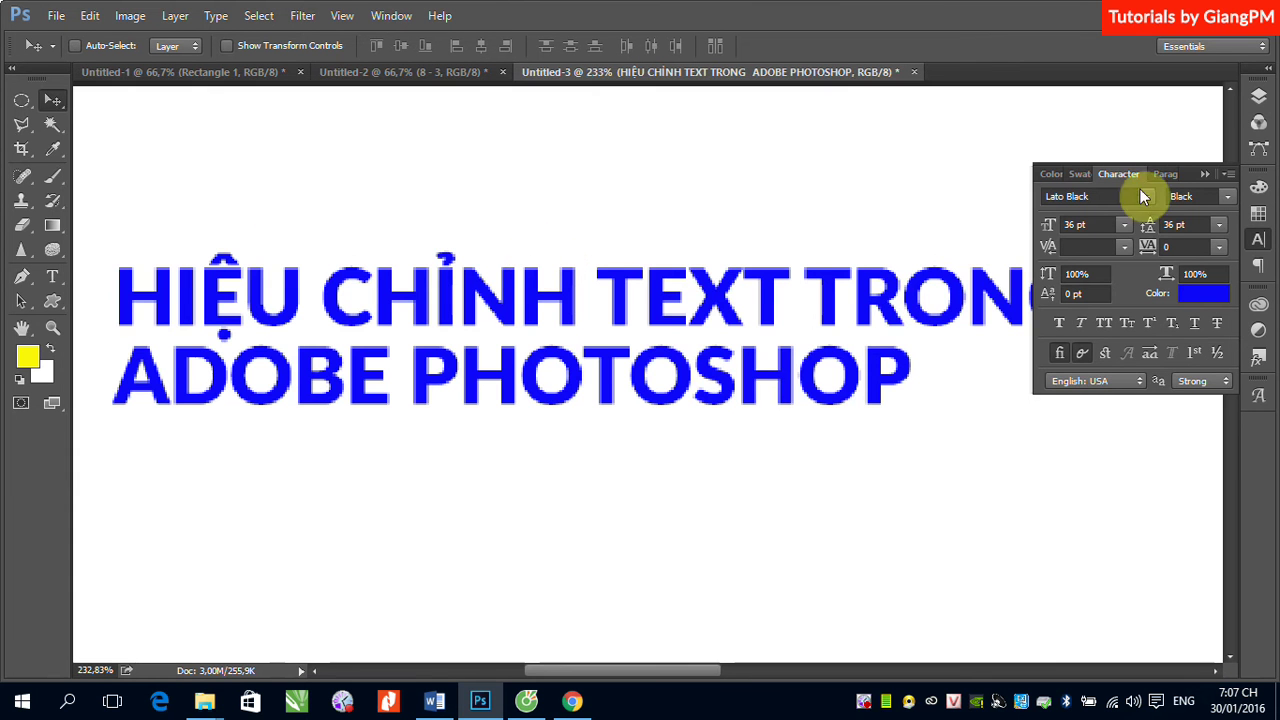
click(1205, 172)
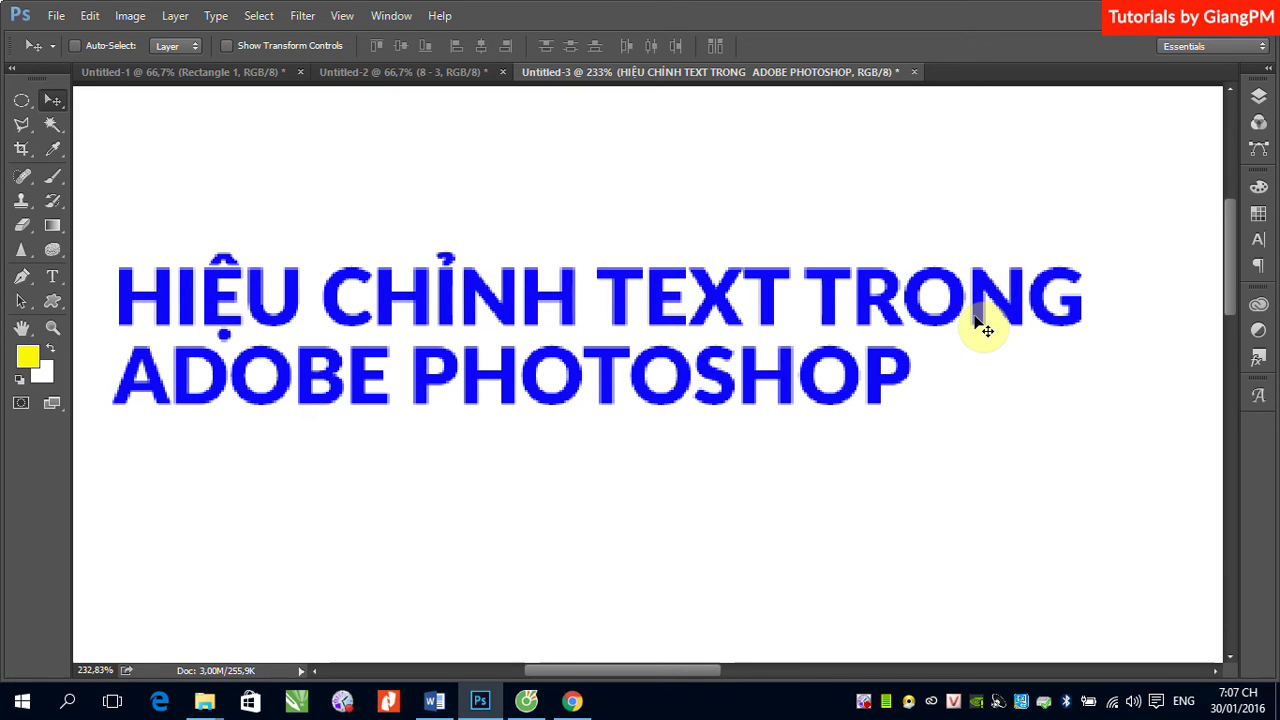
click(53, 277)
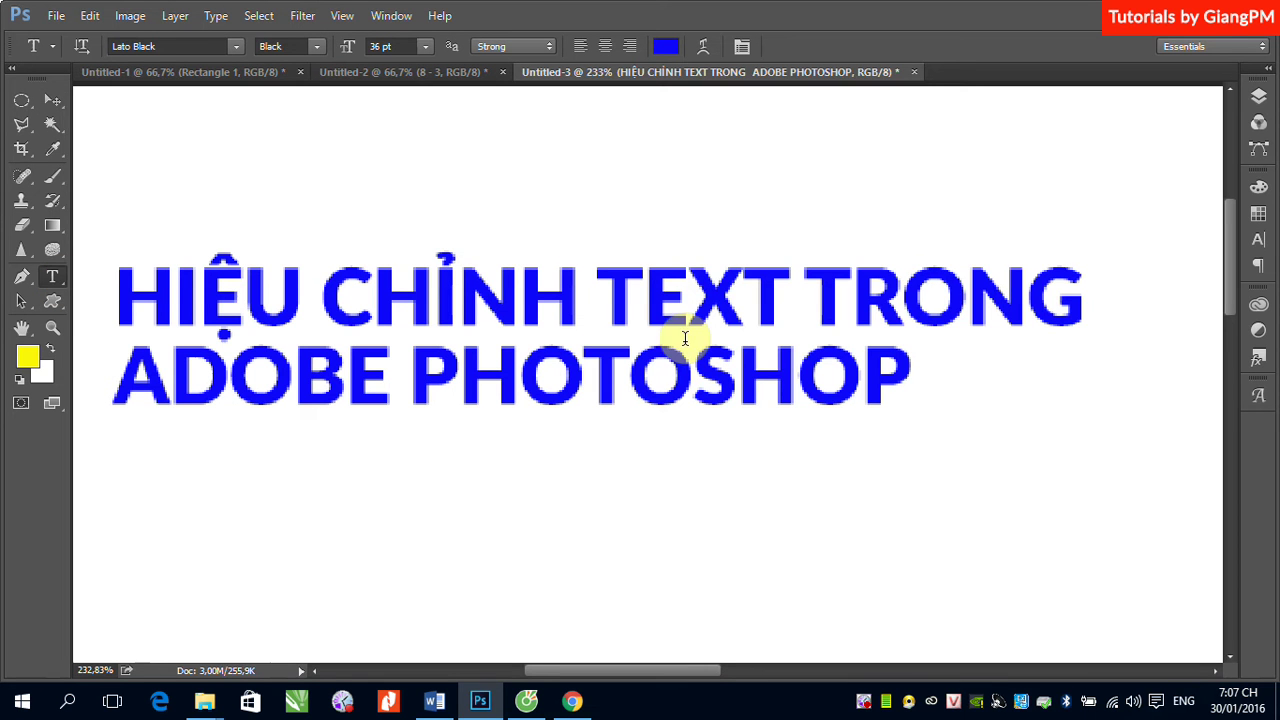
click(963, 295)
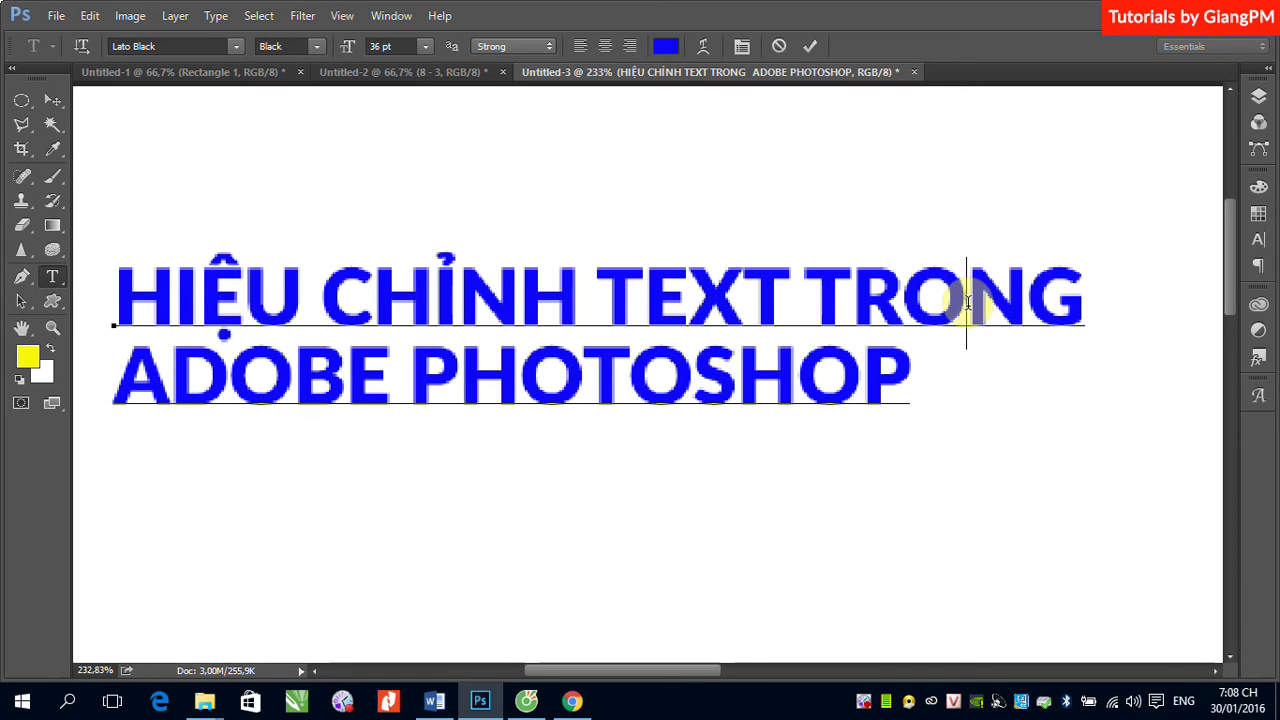
- Set the kerning between O and N to -50, then to 75
click(1262, 242)
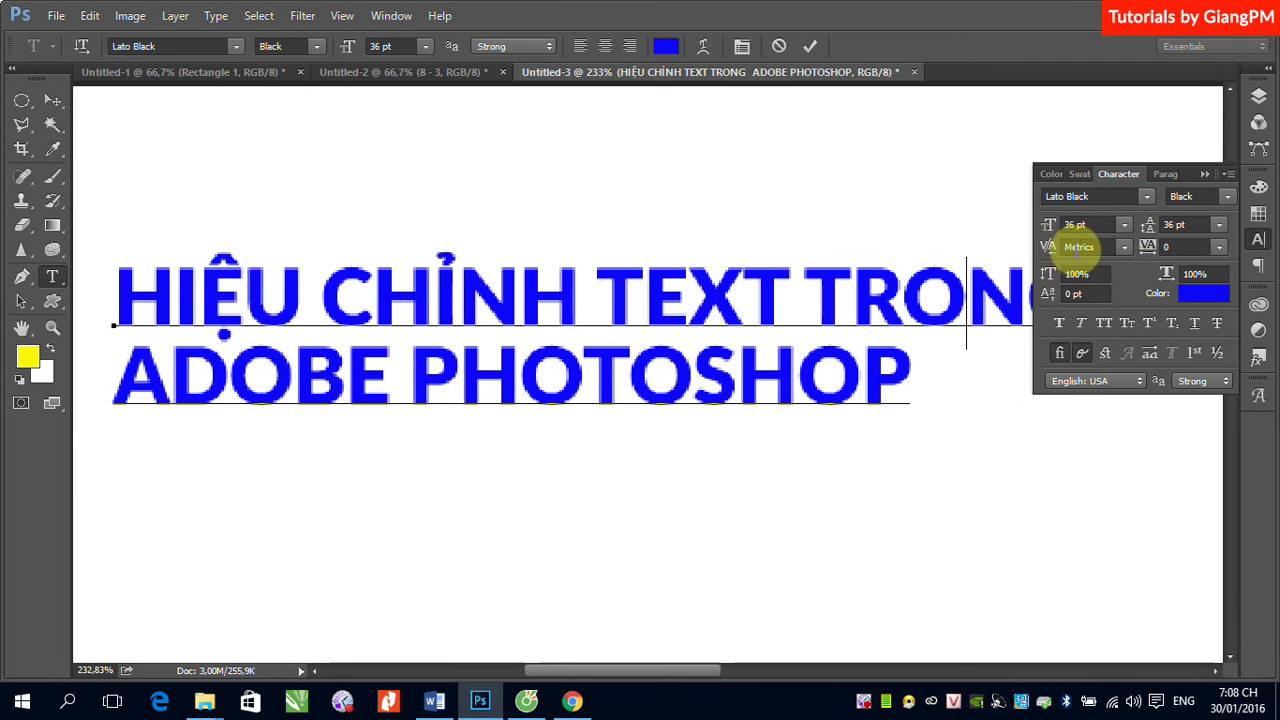
click(1122, 248)
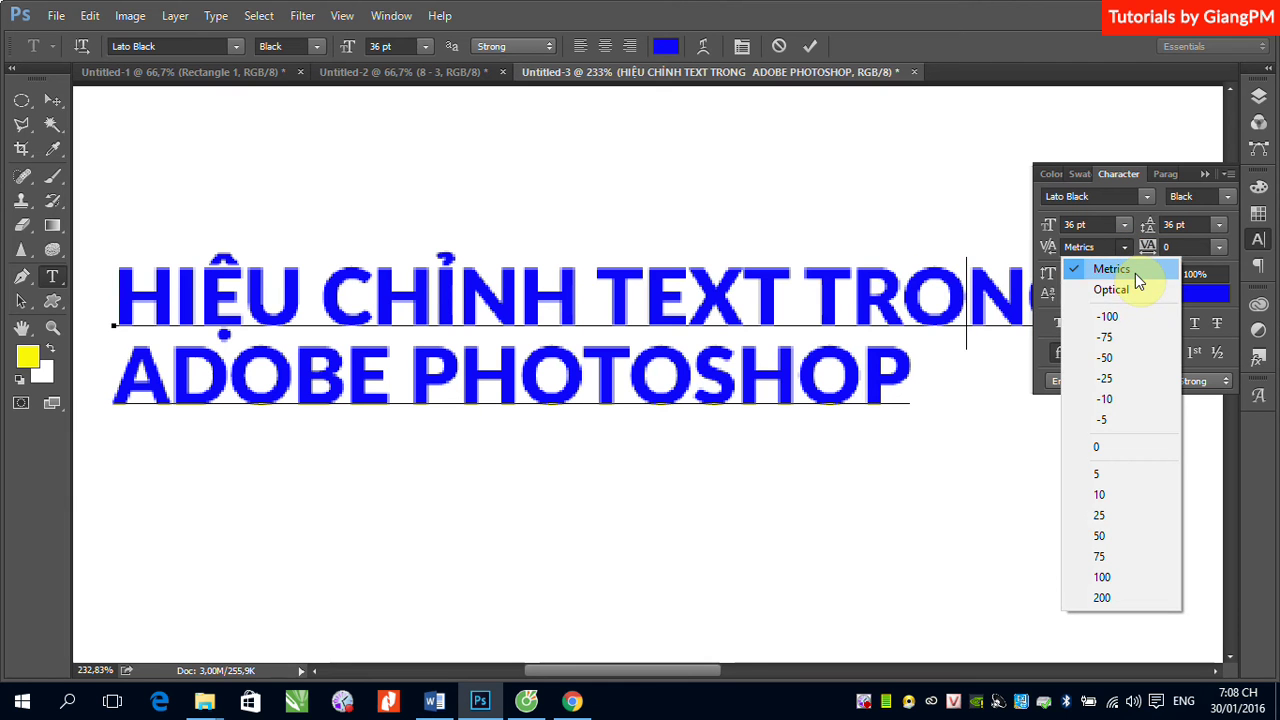
click(1108, 358)
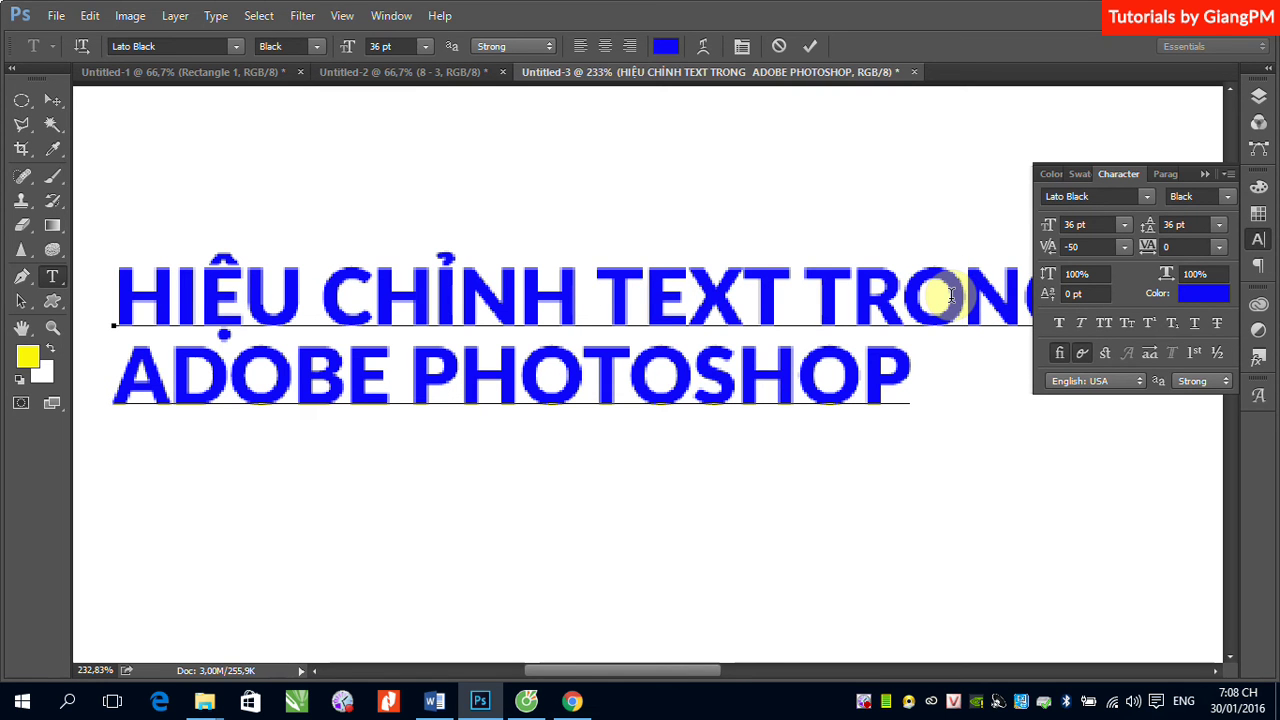
click(1124, 249)
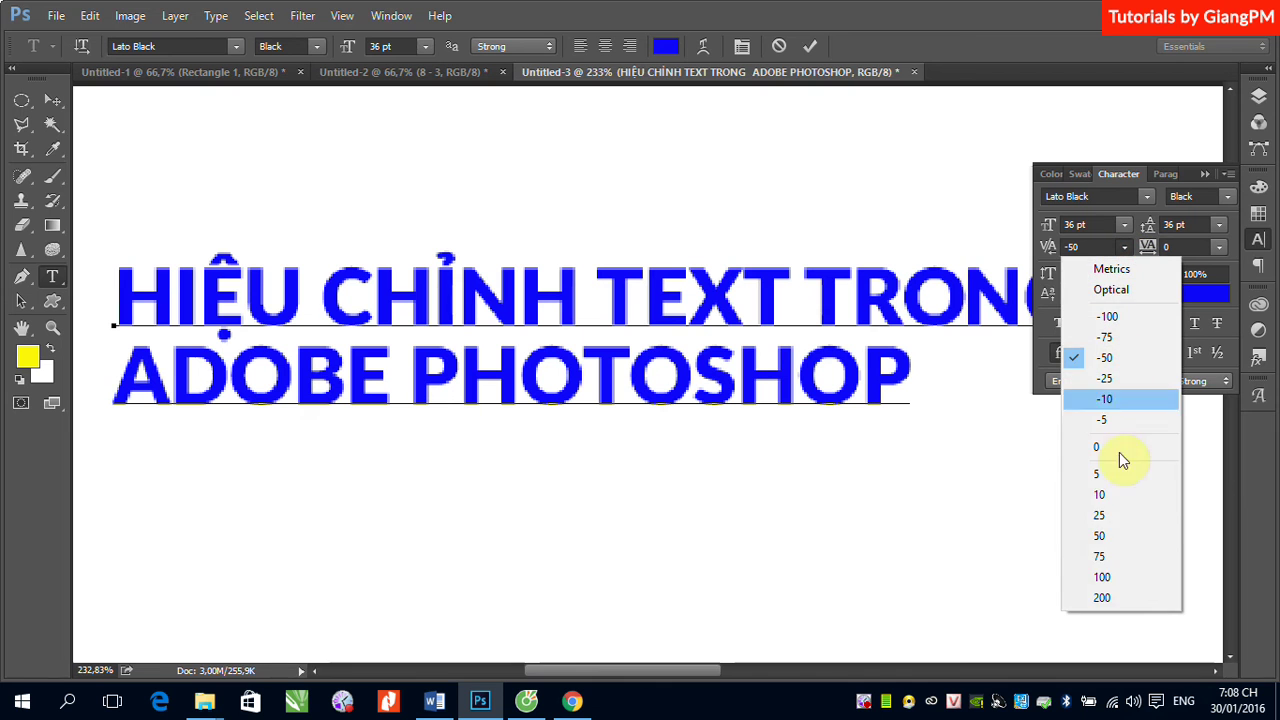
click(1129, 560)
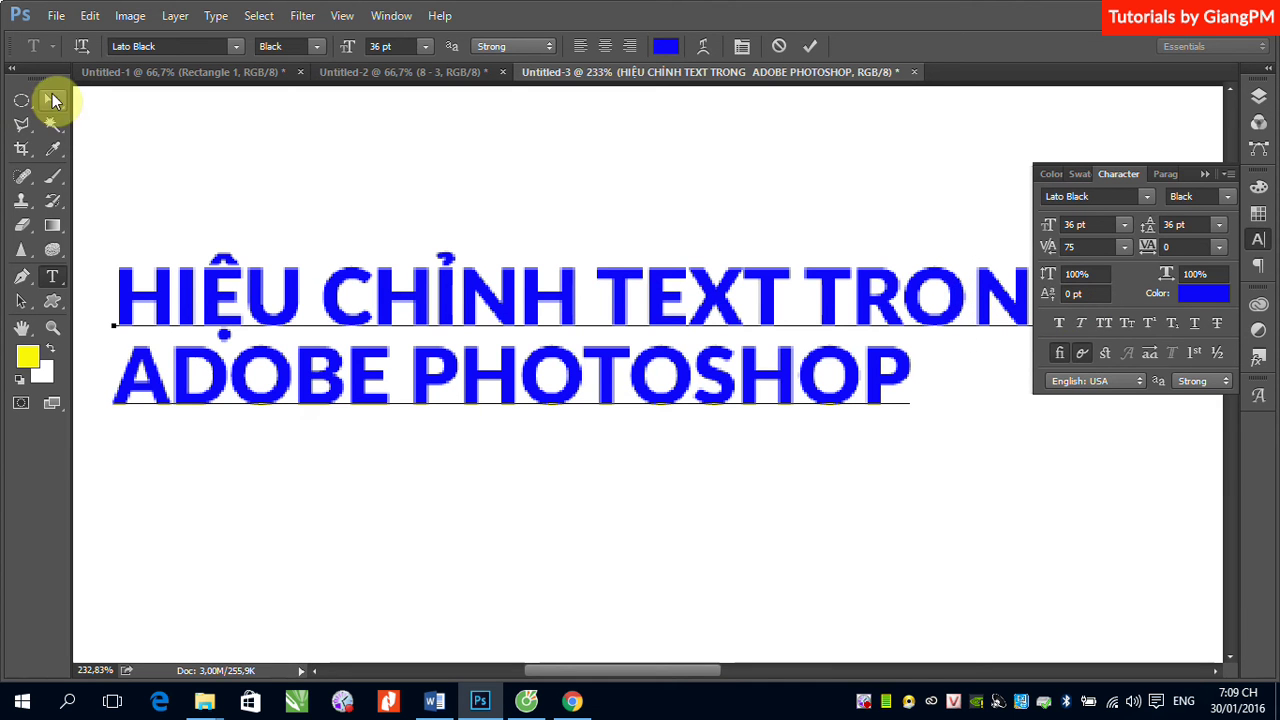
- Commit the text edit and try a 125% vertical scale on the heading
click(50, 100)
drag(1063, 276, 1095, 276)
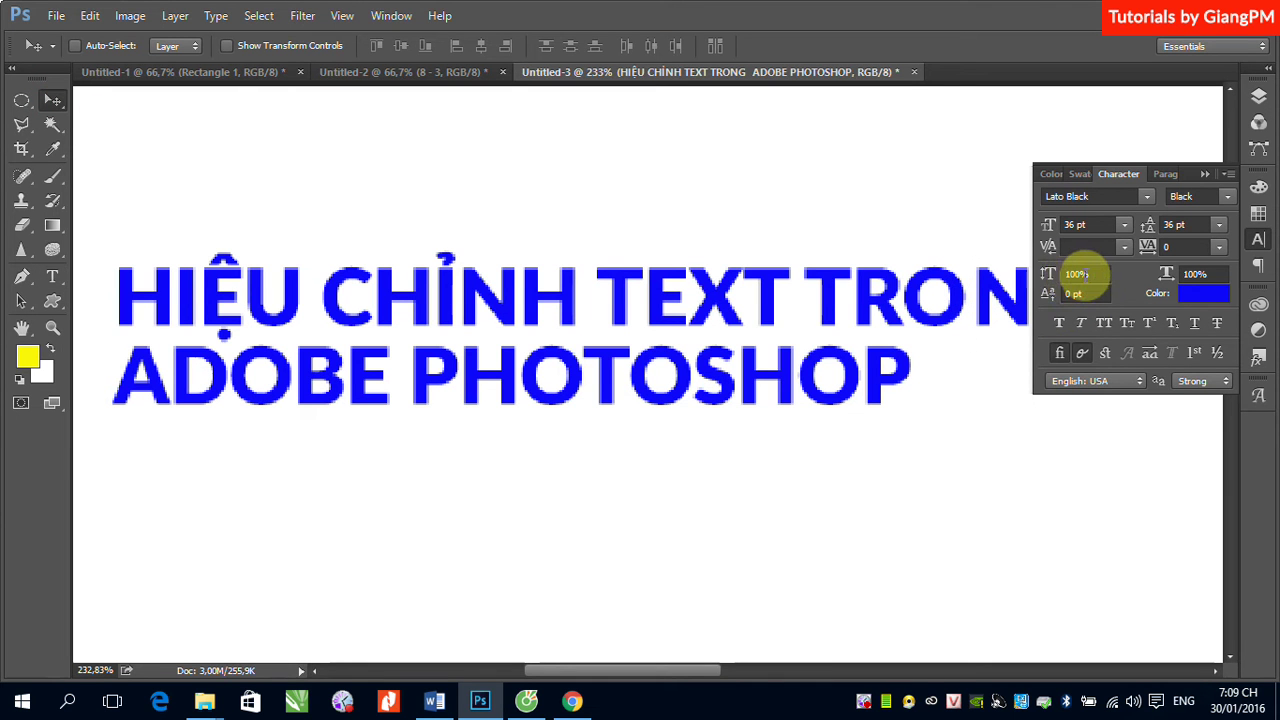
click(1065, 274)
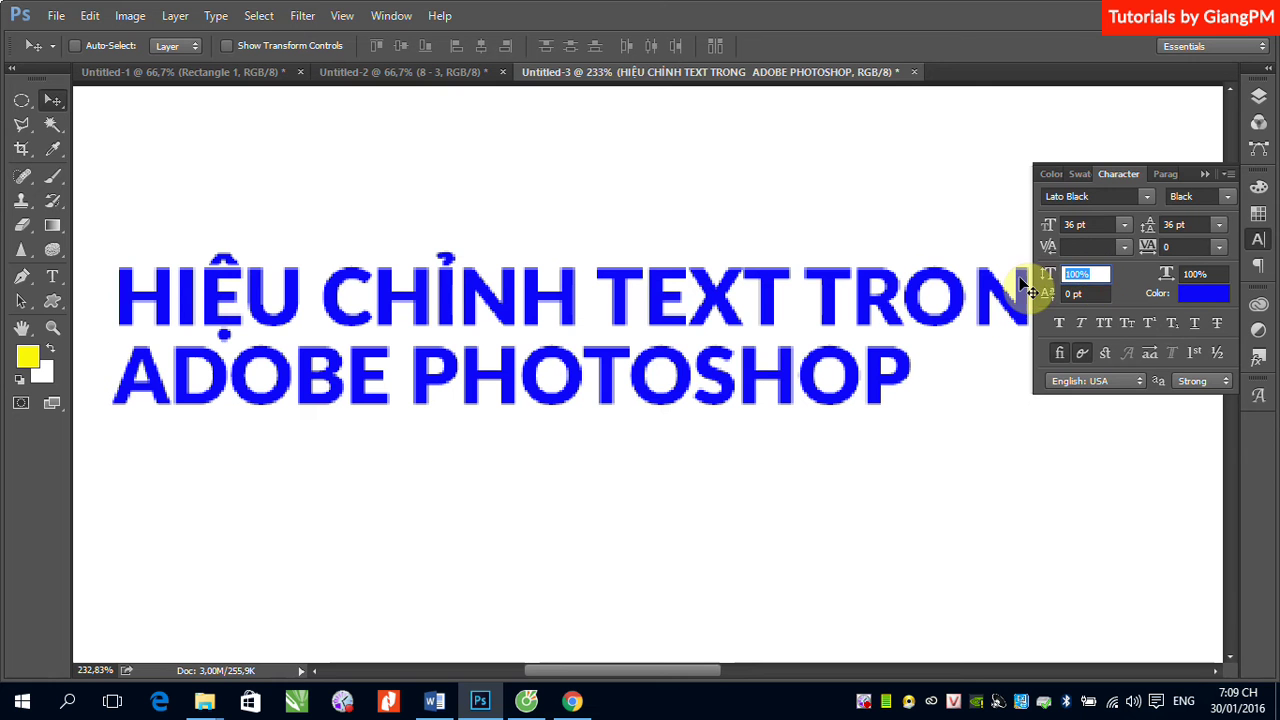
text(125)
key(Return)
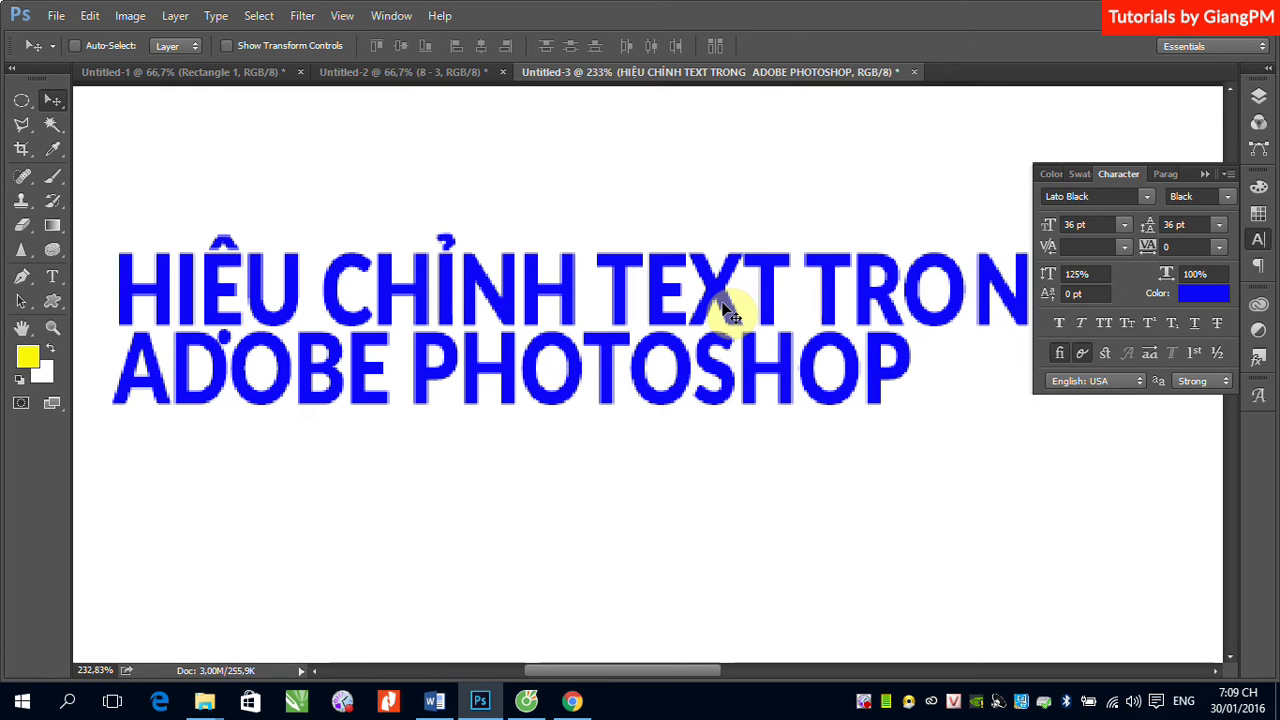
- Reset the heading's vertical scale to 100% and set its horizontal scale to 125%
click(1076, 274)
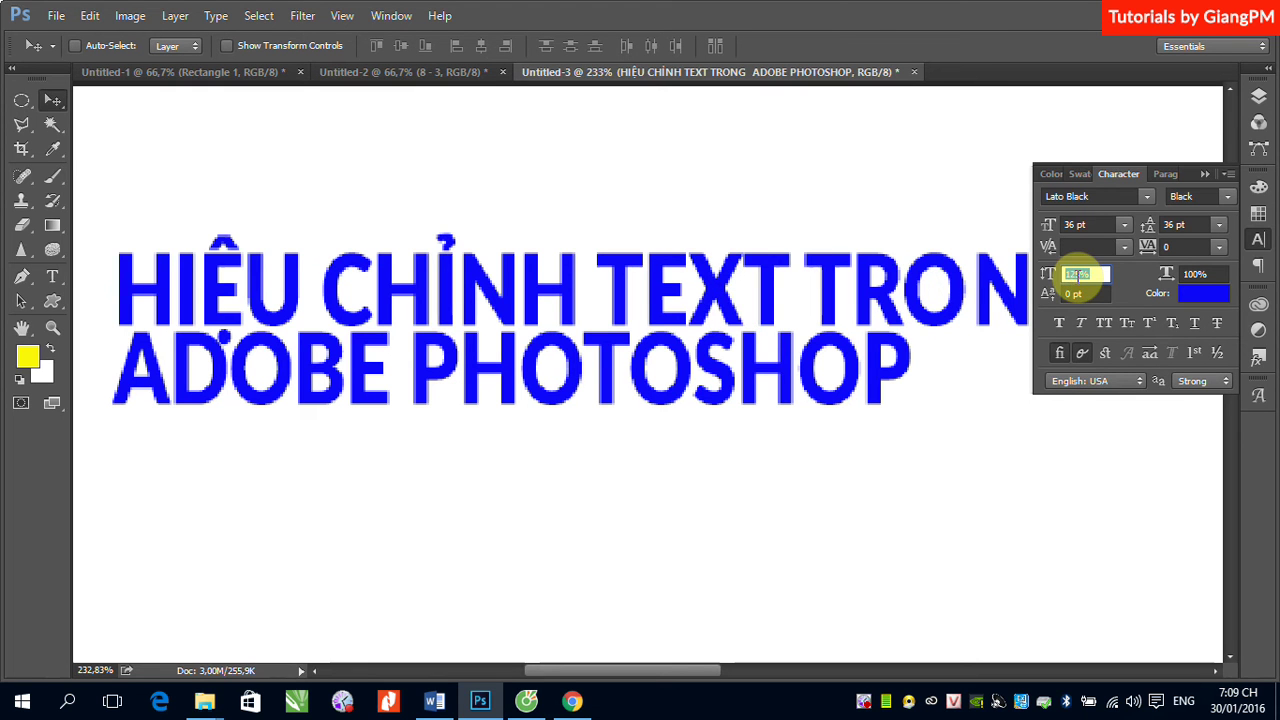
text(100)
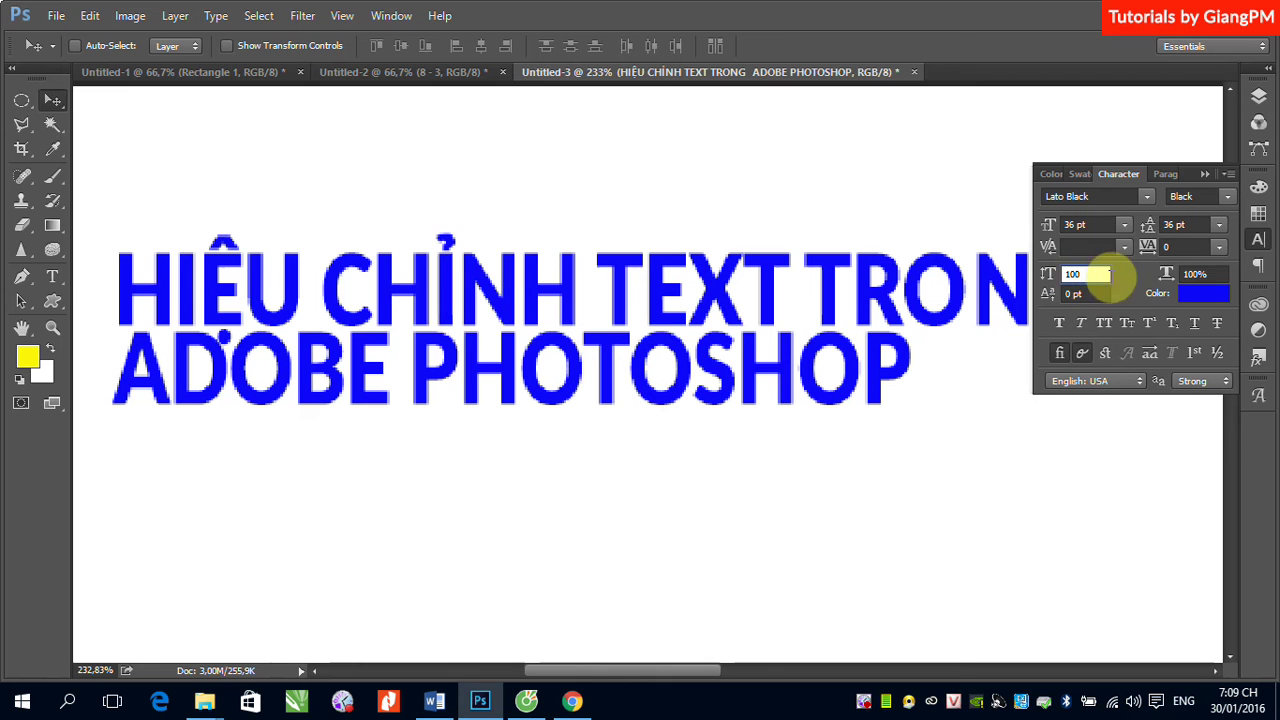
click(1195, 274)
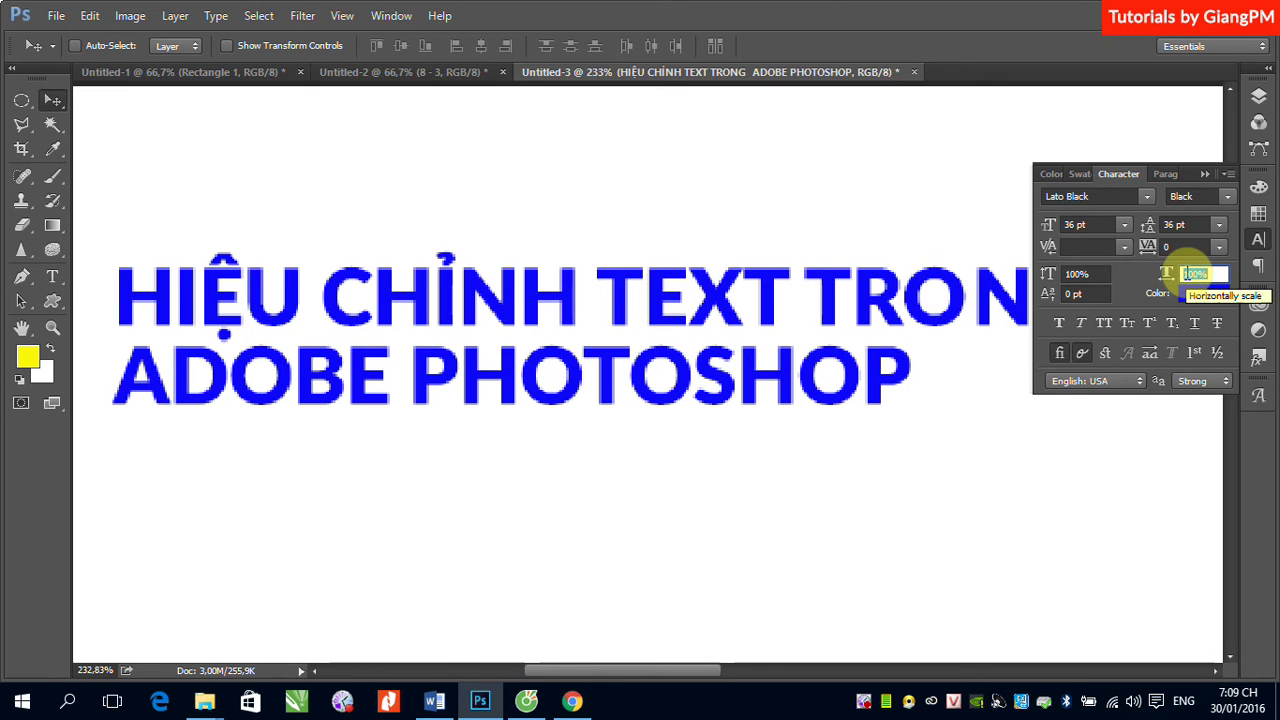
text(125)
key(Return)
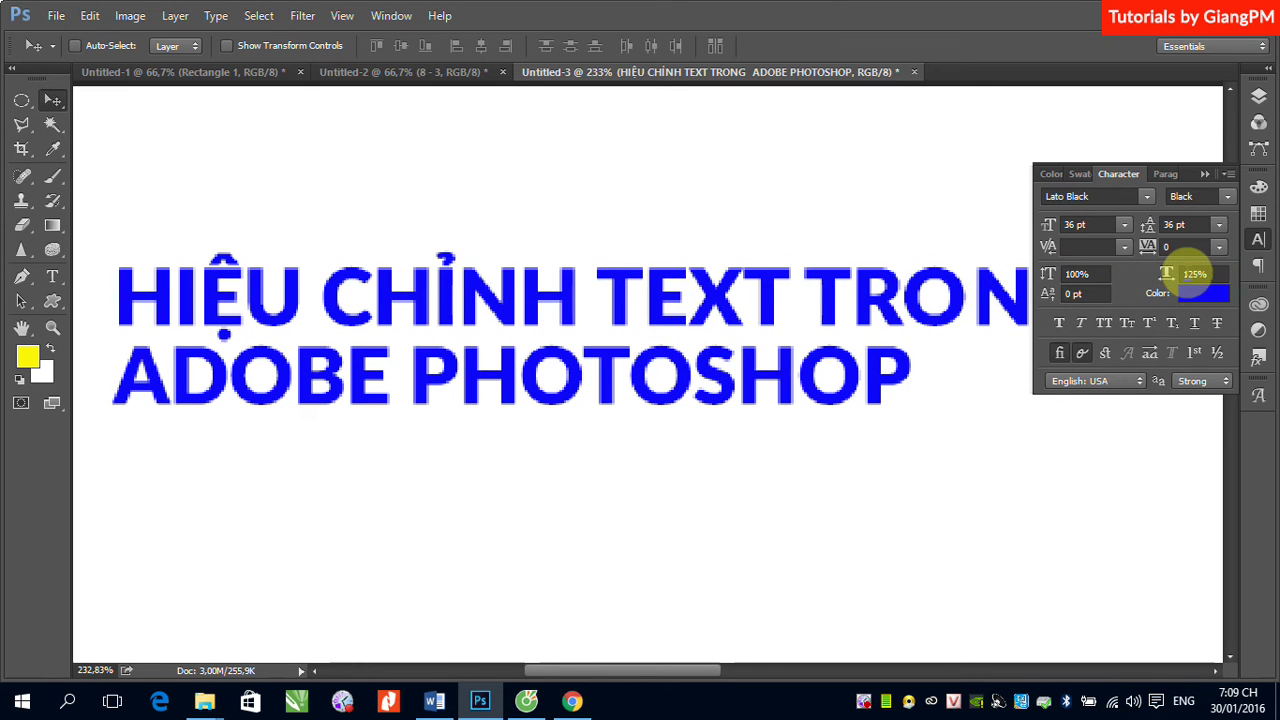
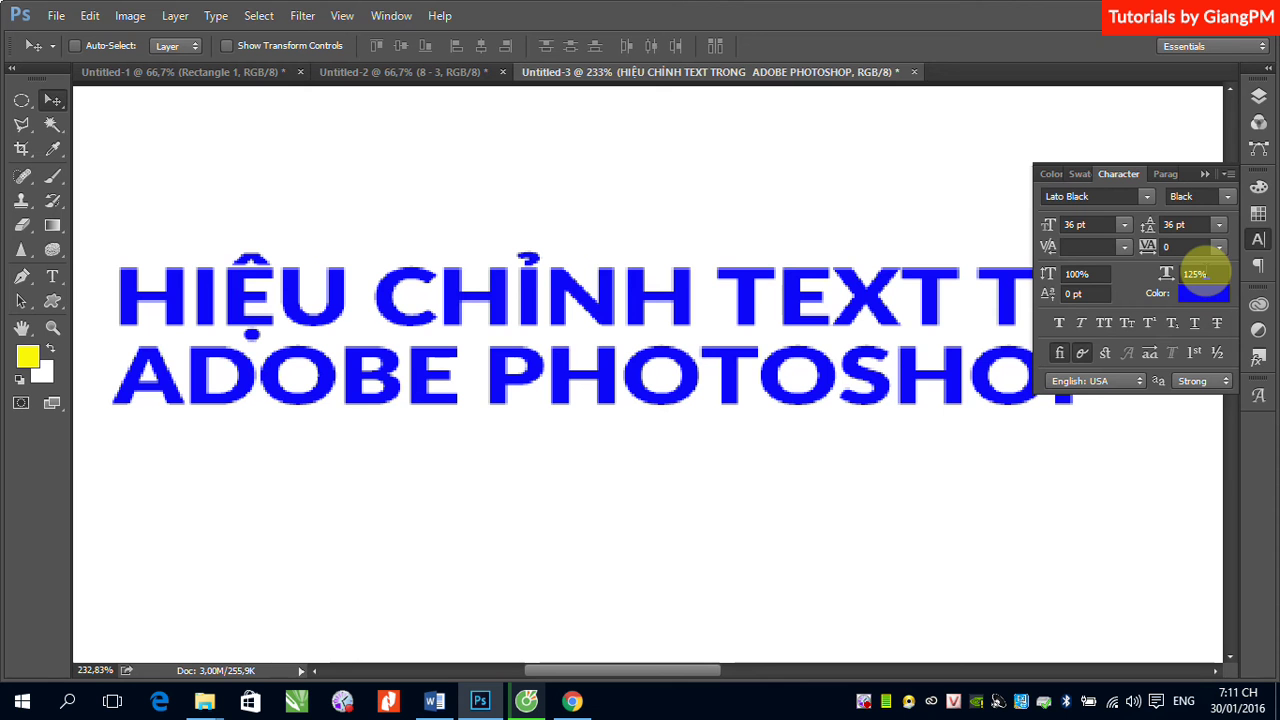
- Set the blue heading's horizontal scale from 125% back to 100% in the Character panel
key(Return)
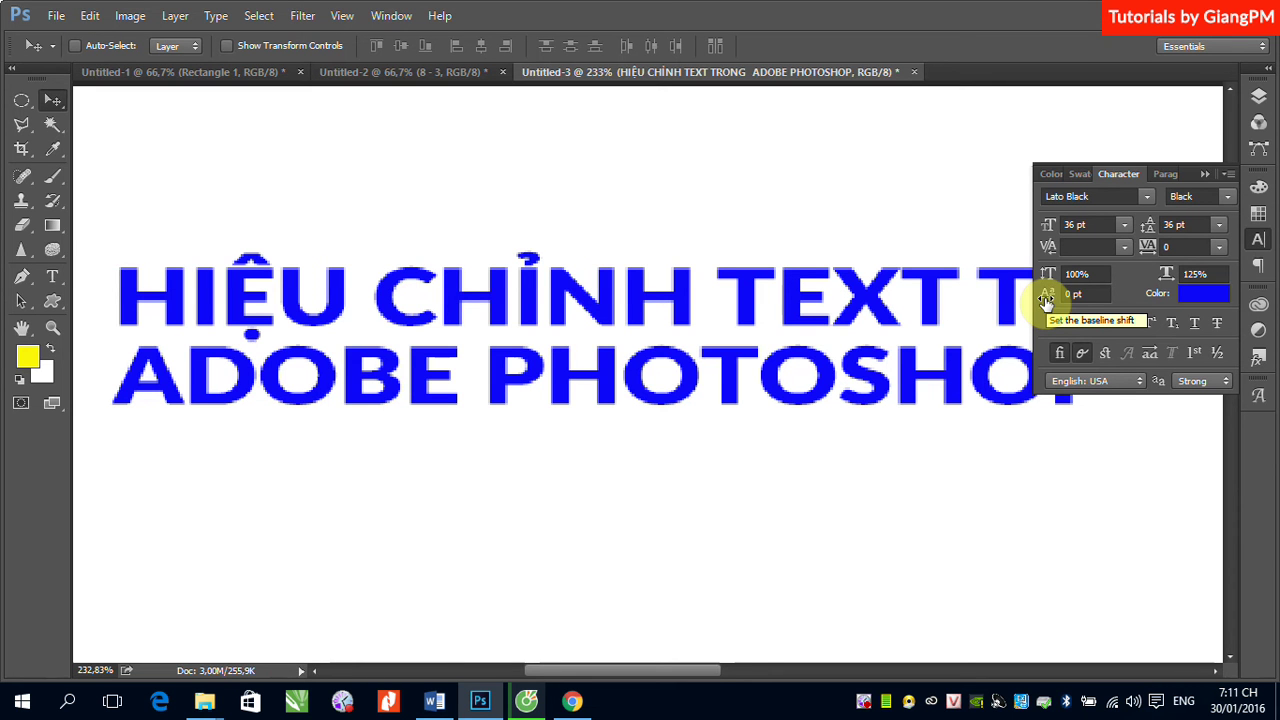
click(1191, 275)
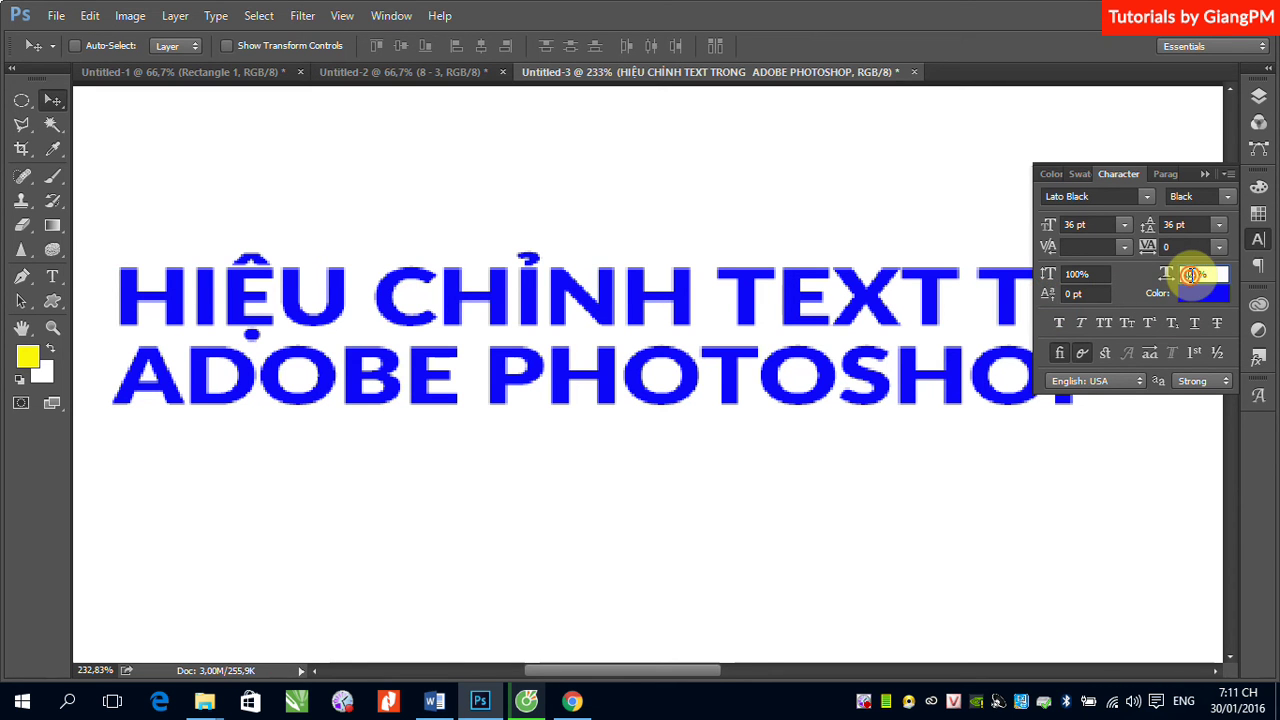
text(100)
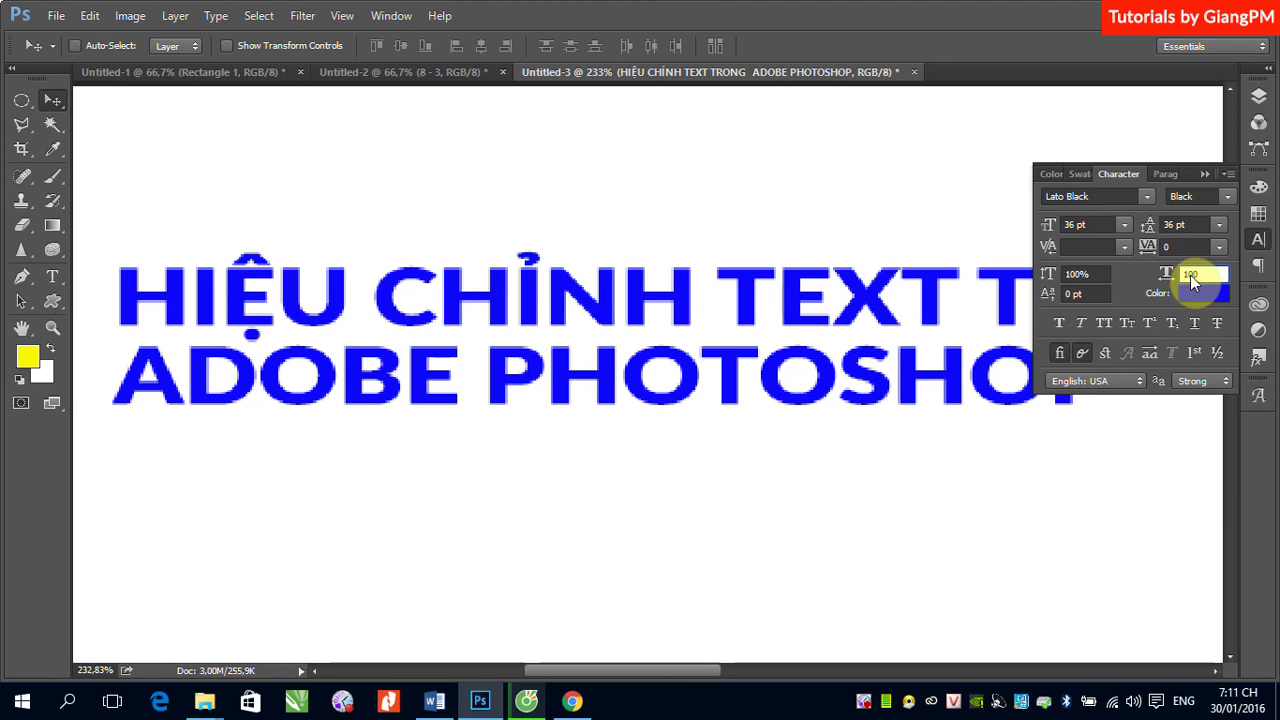
key(Return)
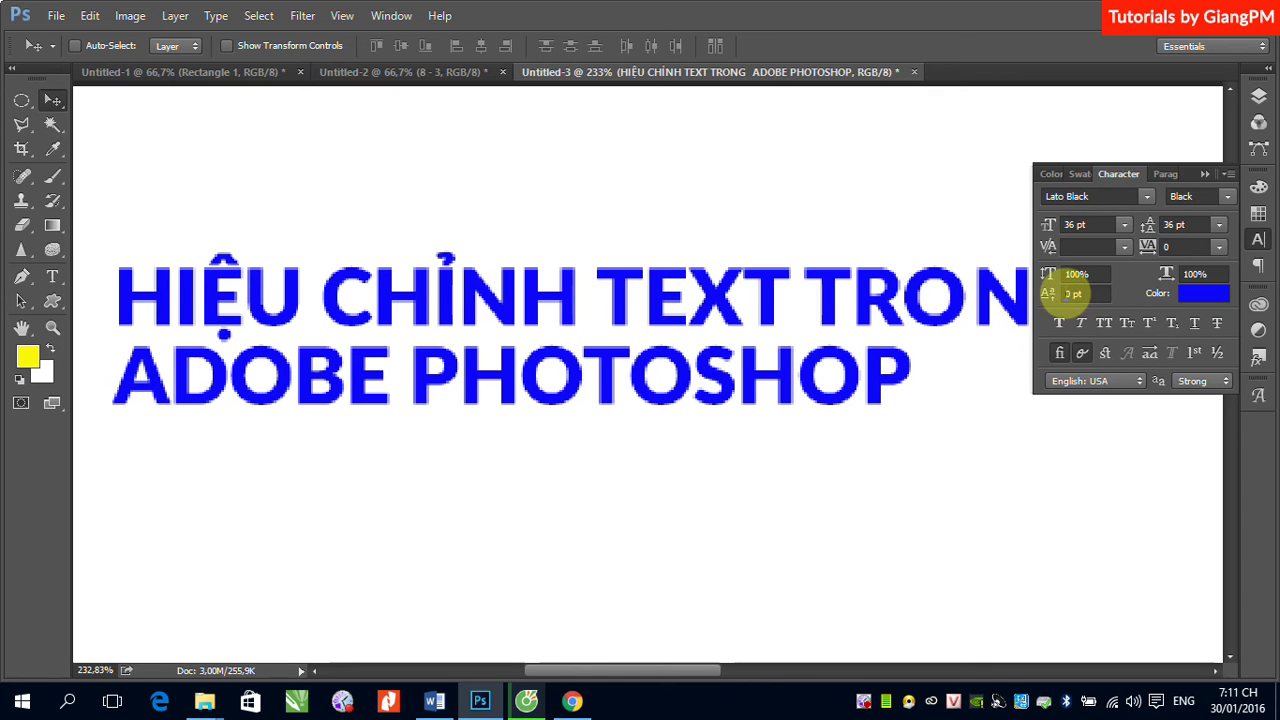
click(1072, 293)
text(1)
text(00)
key(Return)
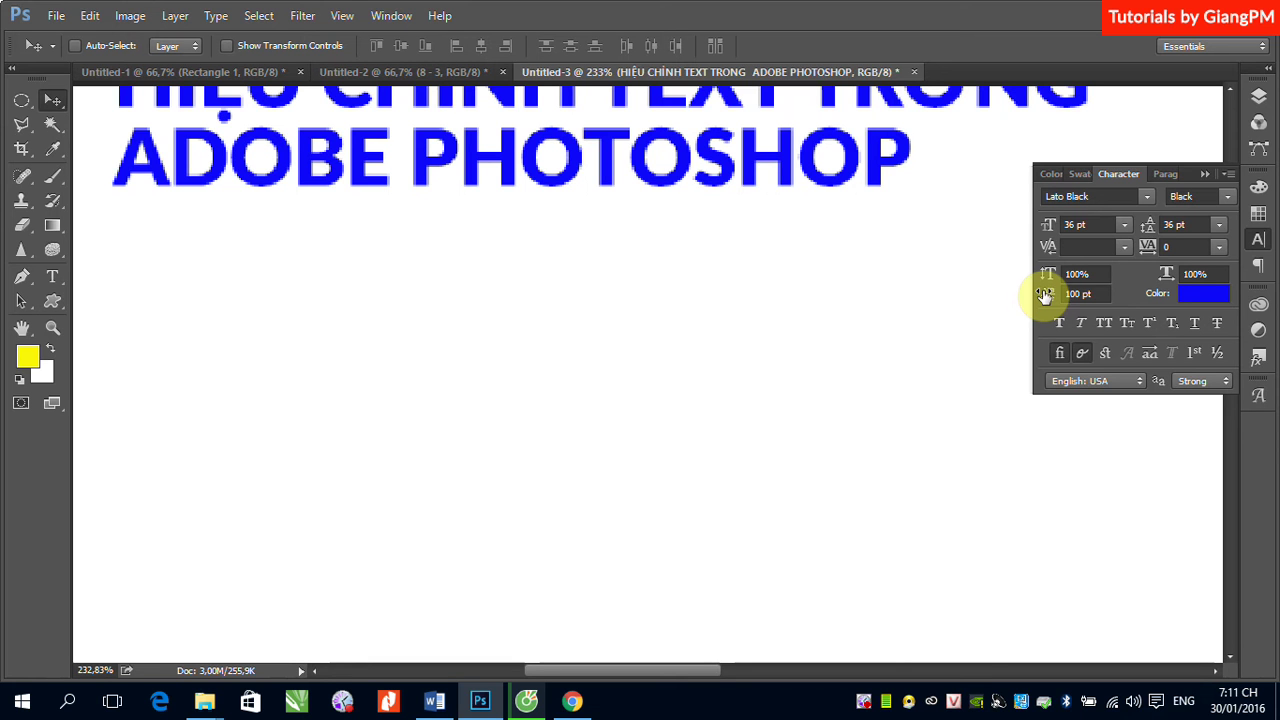
click(1074, 294)
text(-100)
key(Return)
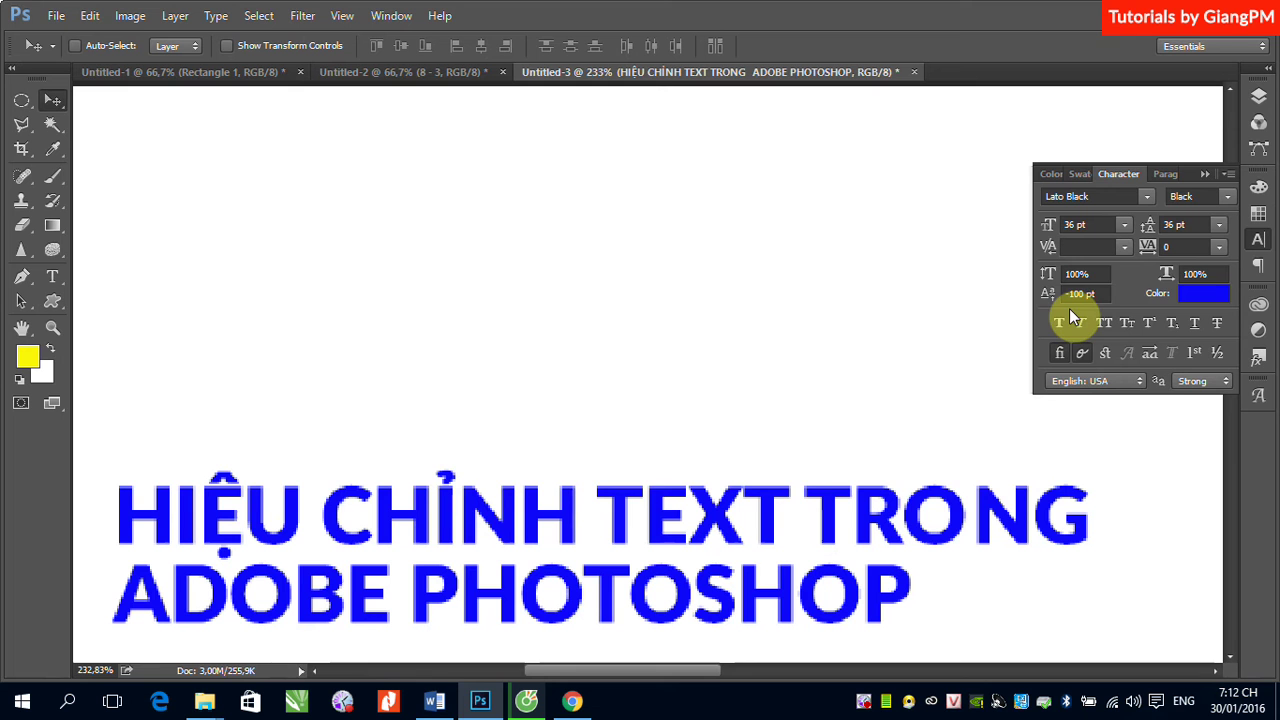
click(1072, 295)
key(BackSpace)
text(0)
key(Return)
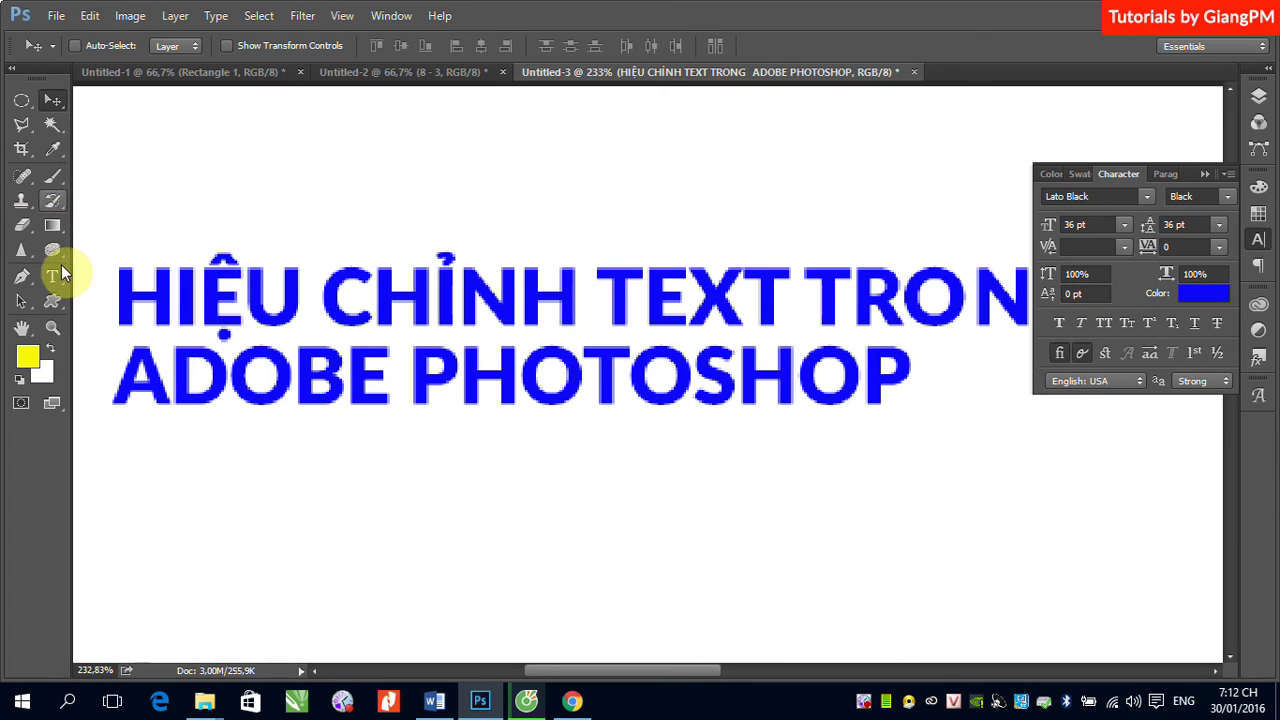
- Give the word HIỆU a baseline shift of -20 so it drops below the first line
click(53, 277)
drag(114, 295, 304, 300)
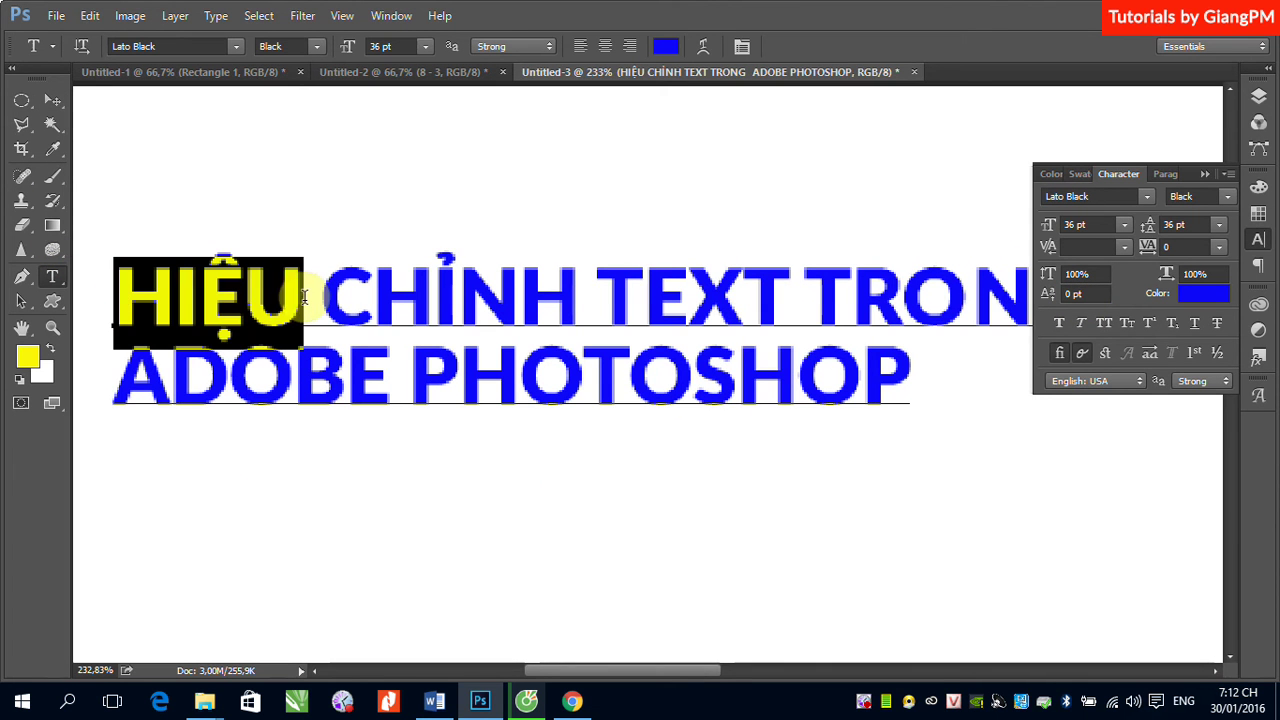
click(1072, 294)
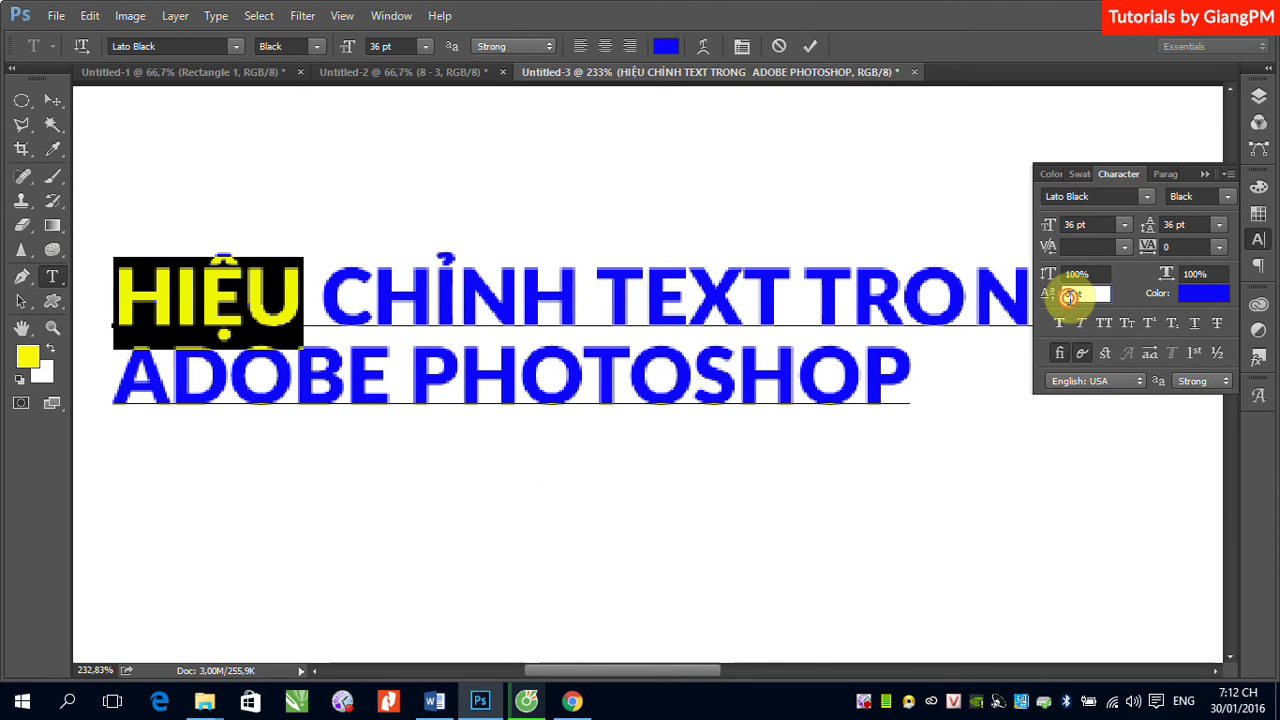
text(-20)
key(Return)
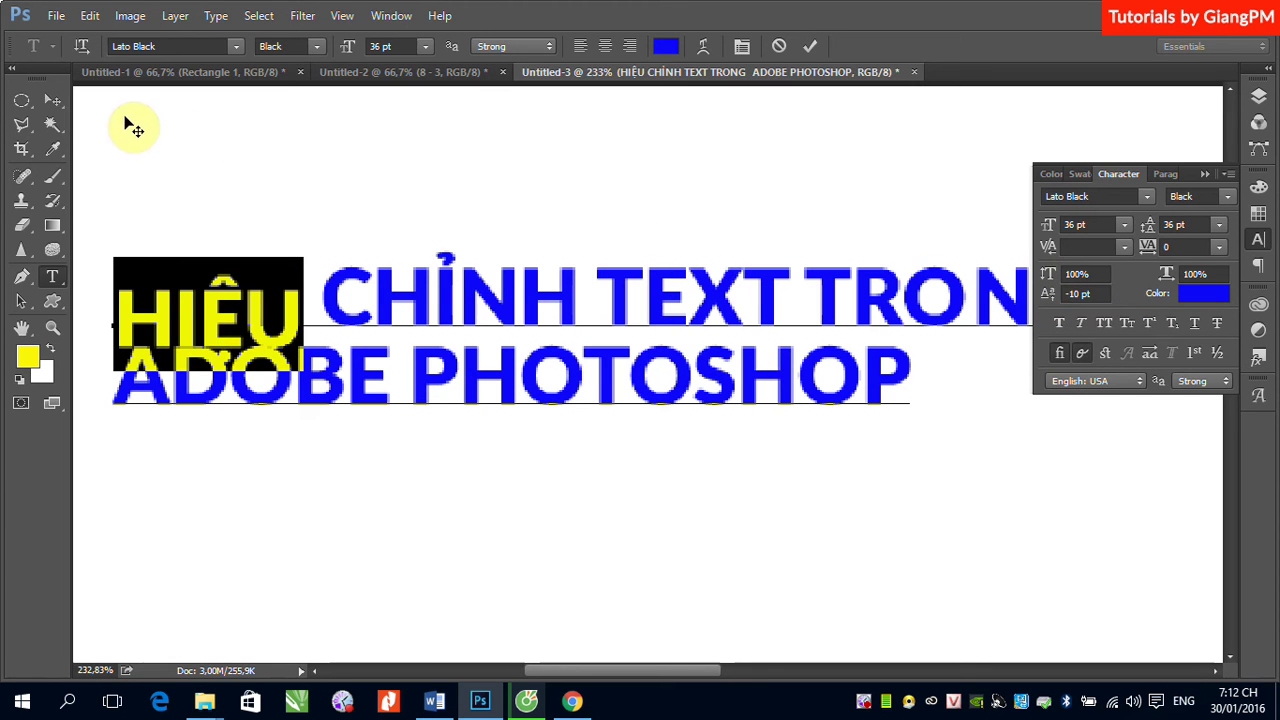
click(55, 101)
click(214, 390)
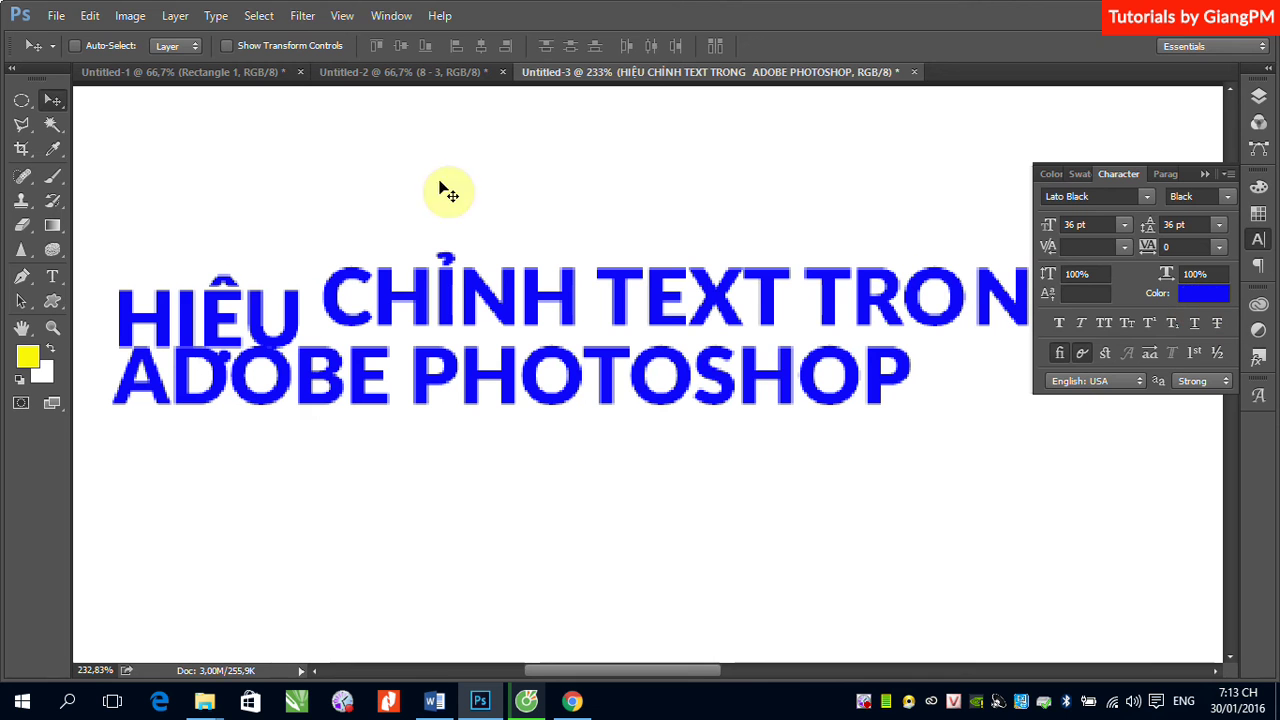
- Change the whole heading's text colour to red via the Character panel swatch
click(52, 277)
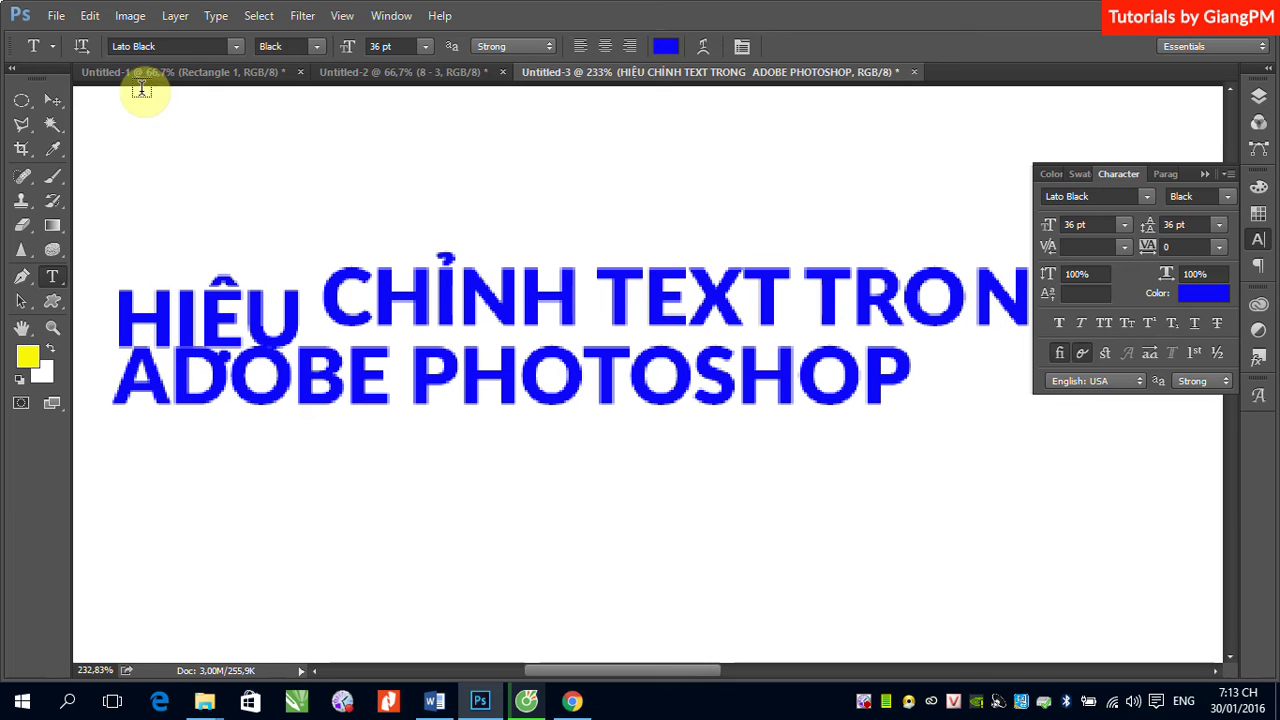
click(52, 101)
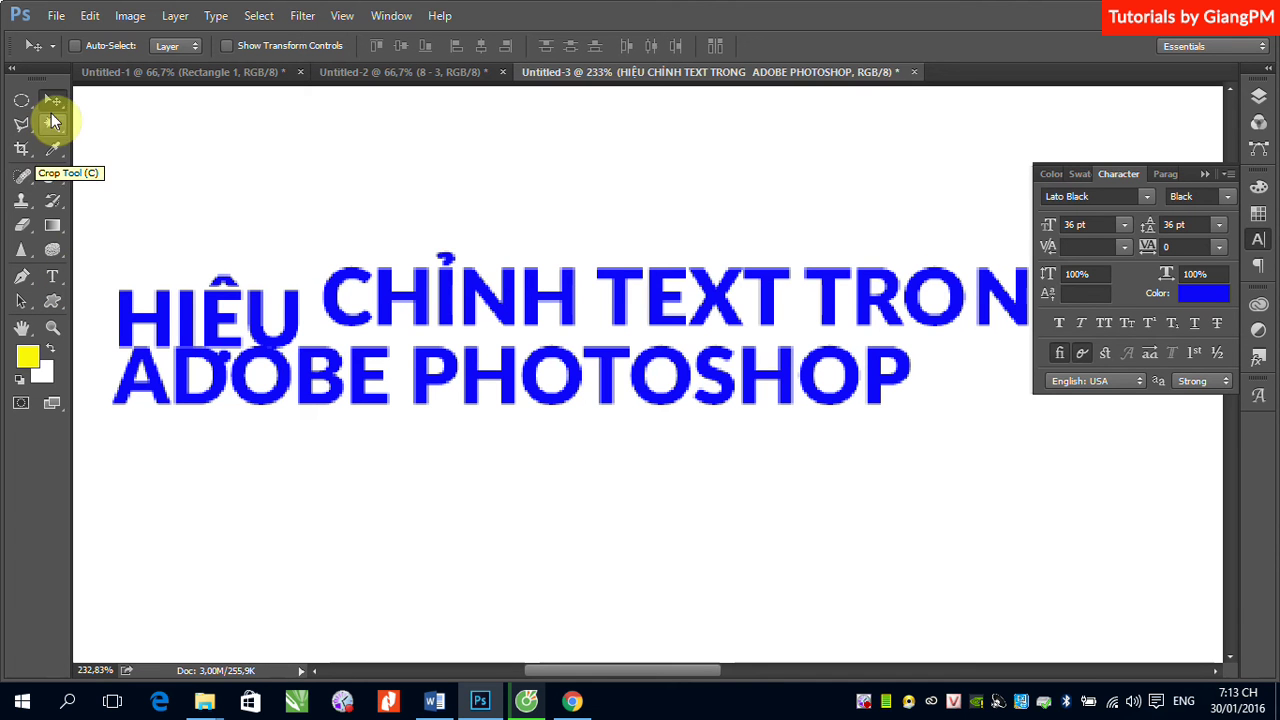
click(1259, 96)
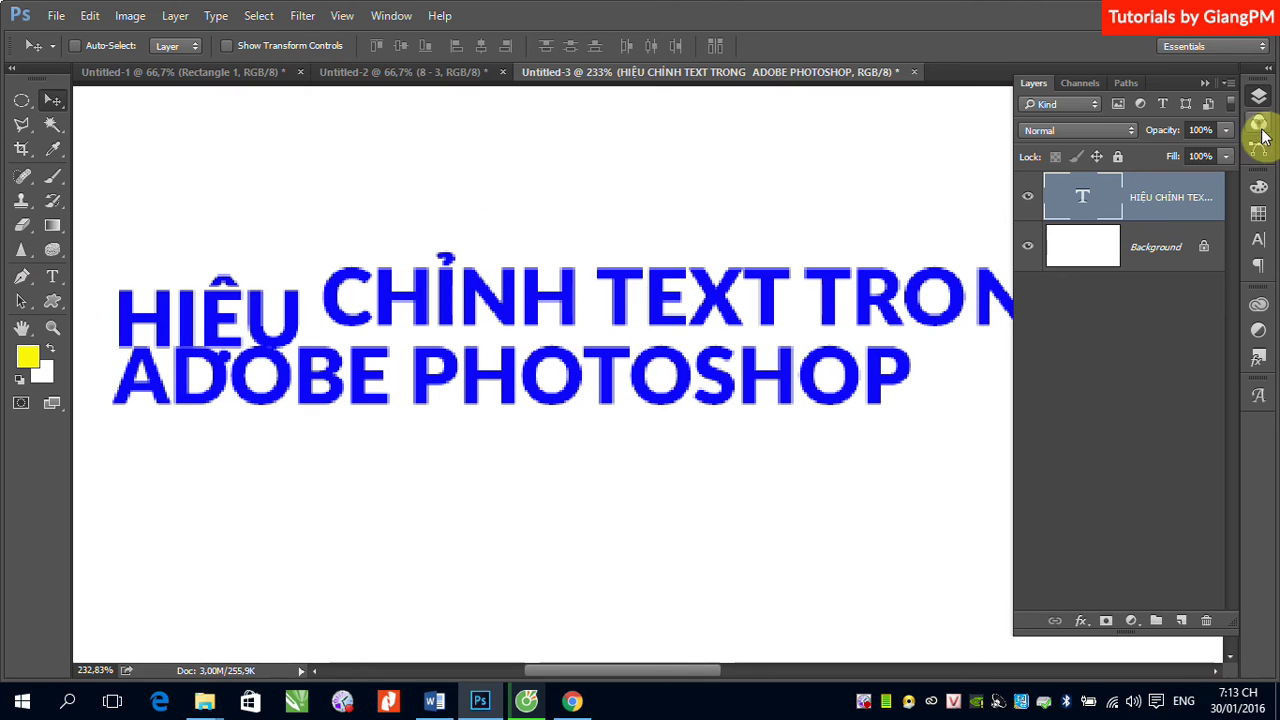
click(1205, 88)
click(1259, 240)
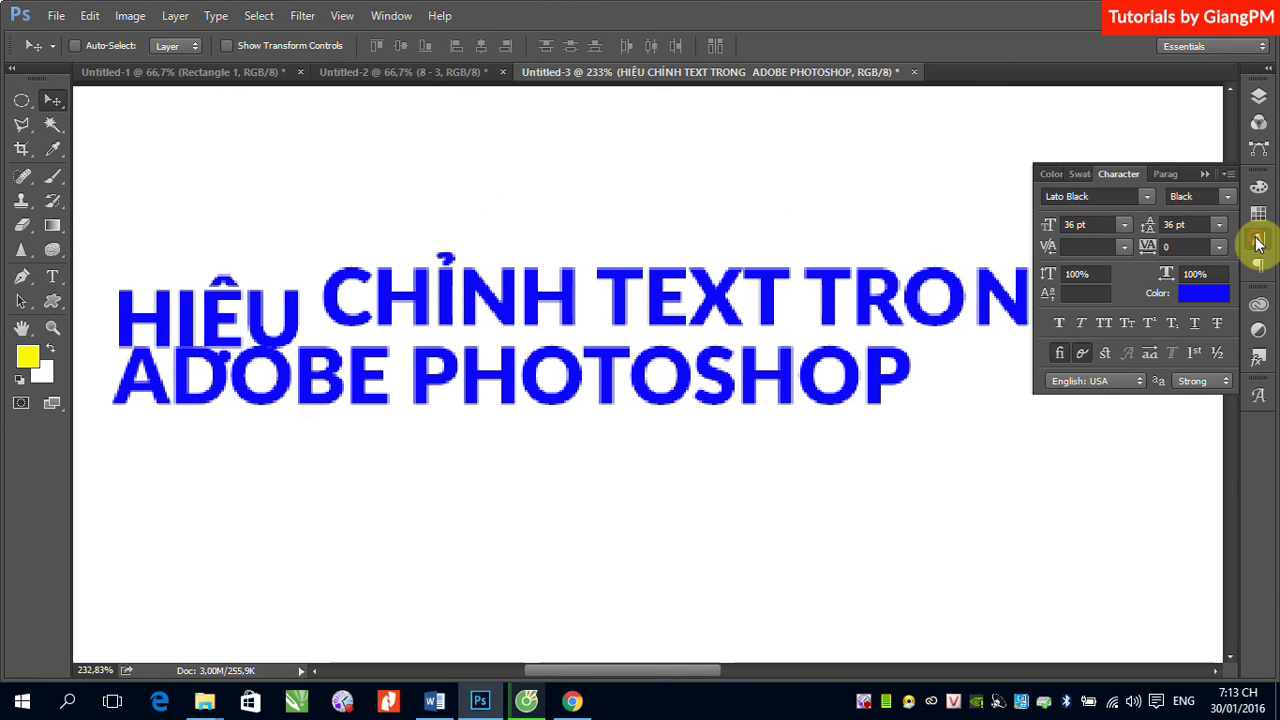
click(1214, 293)
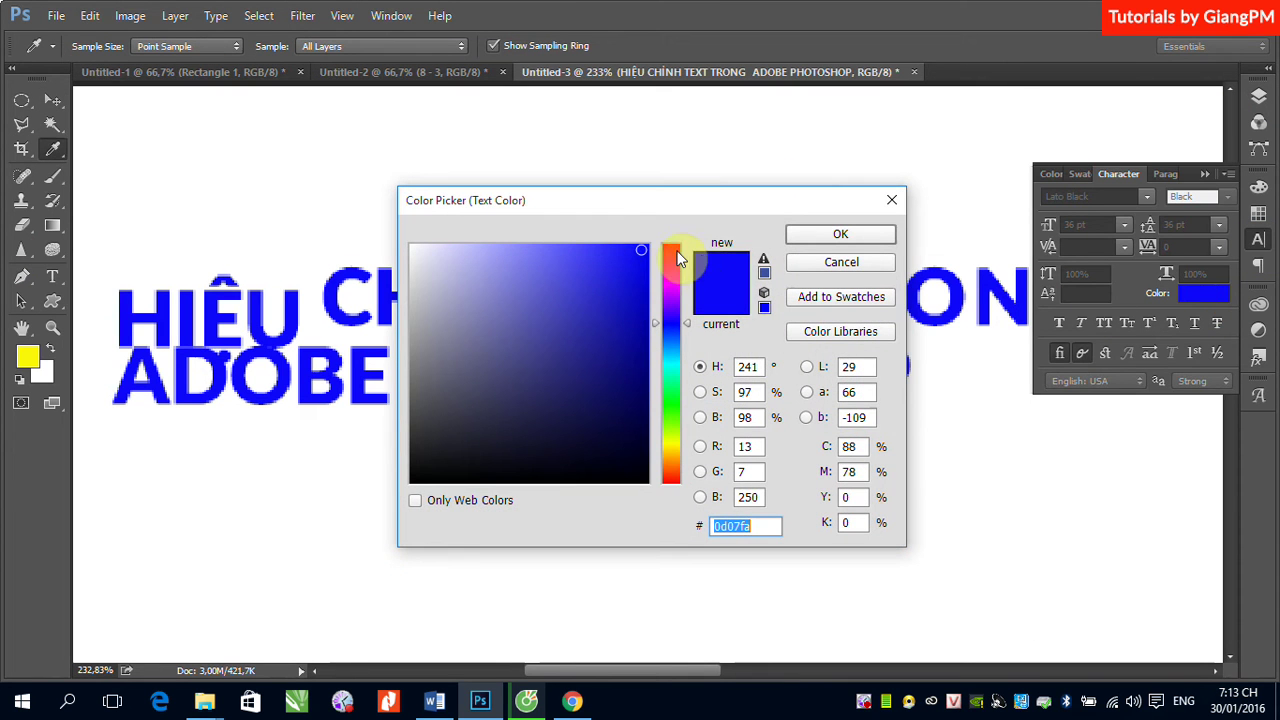
click(670, 250)
click(880, 238)
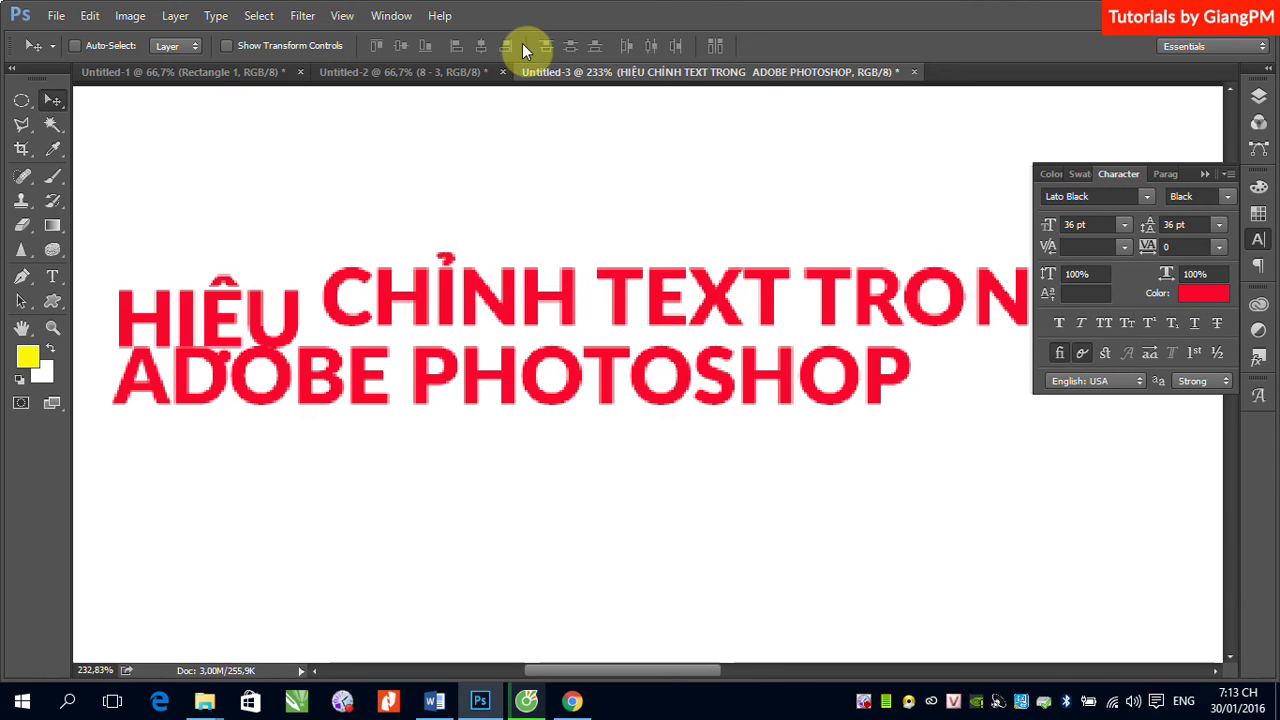
- Apply Faux Bold and Faux Italic to the heading, then start a text line below it
click(1060, 324)
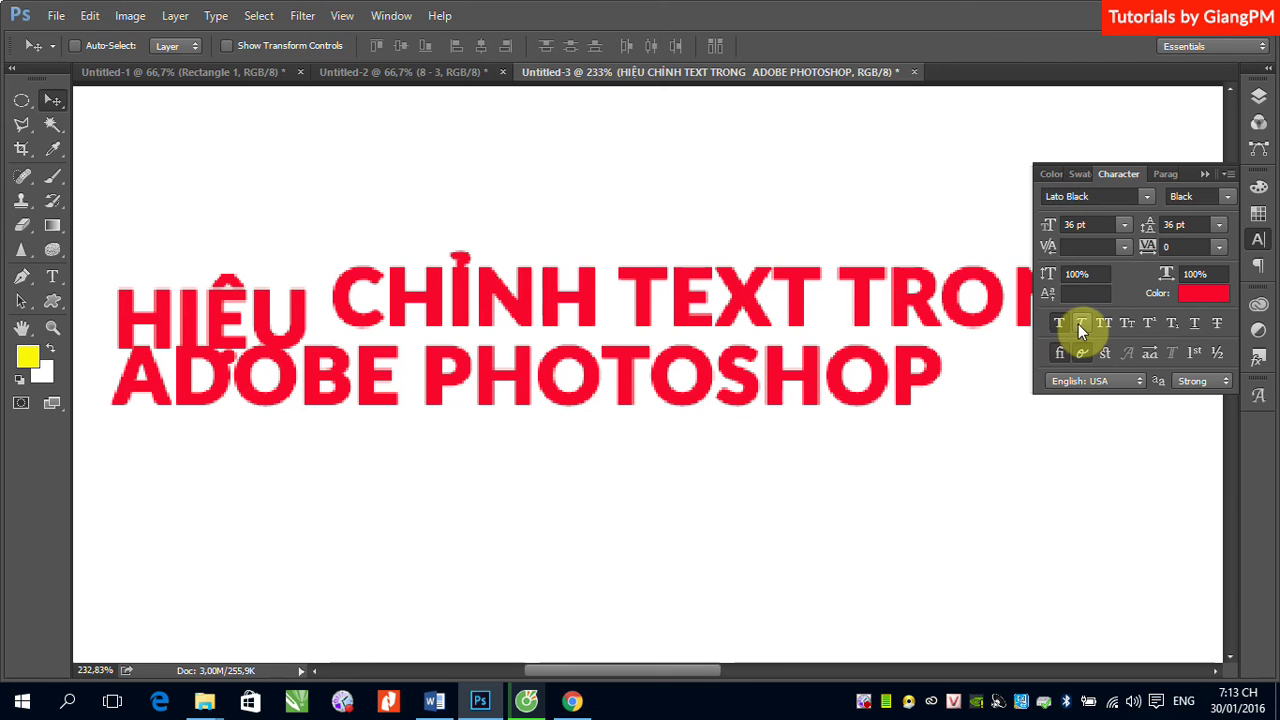
click(1080, 323)
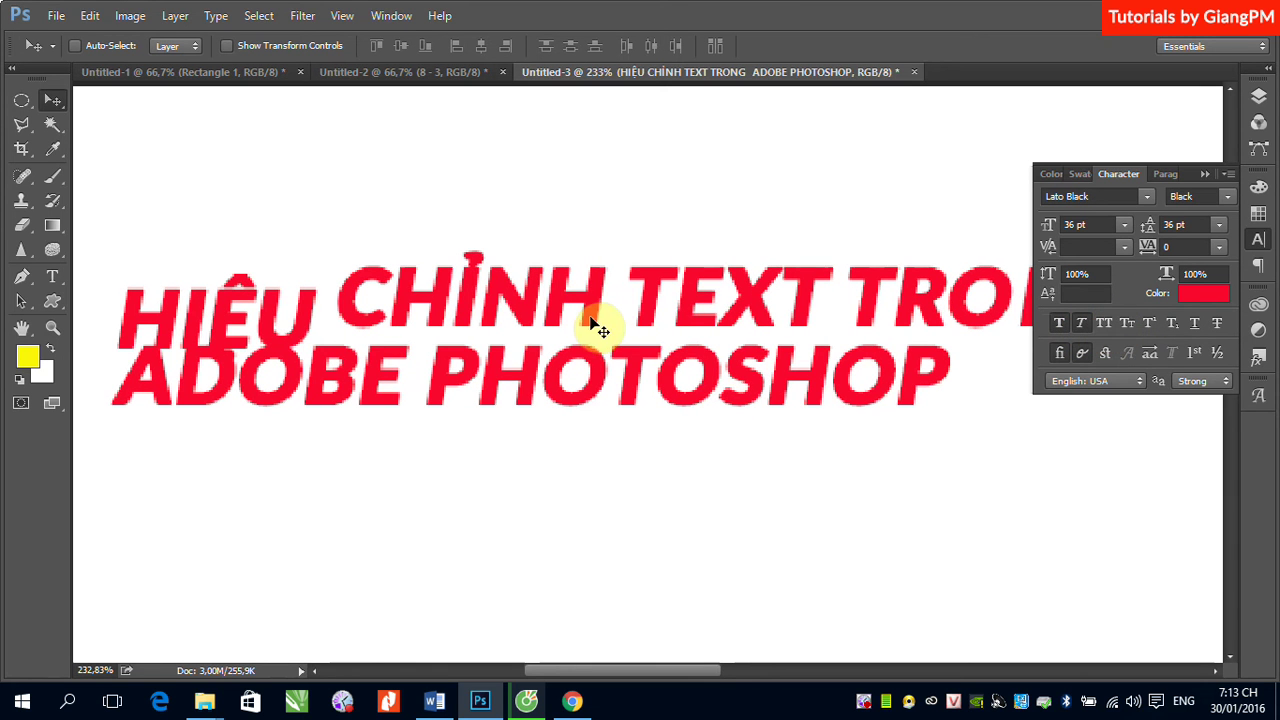
click(63, 280)
click(282, 562)
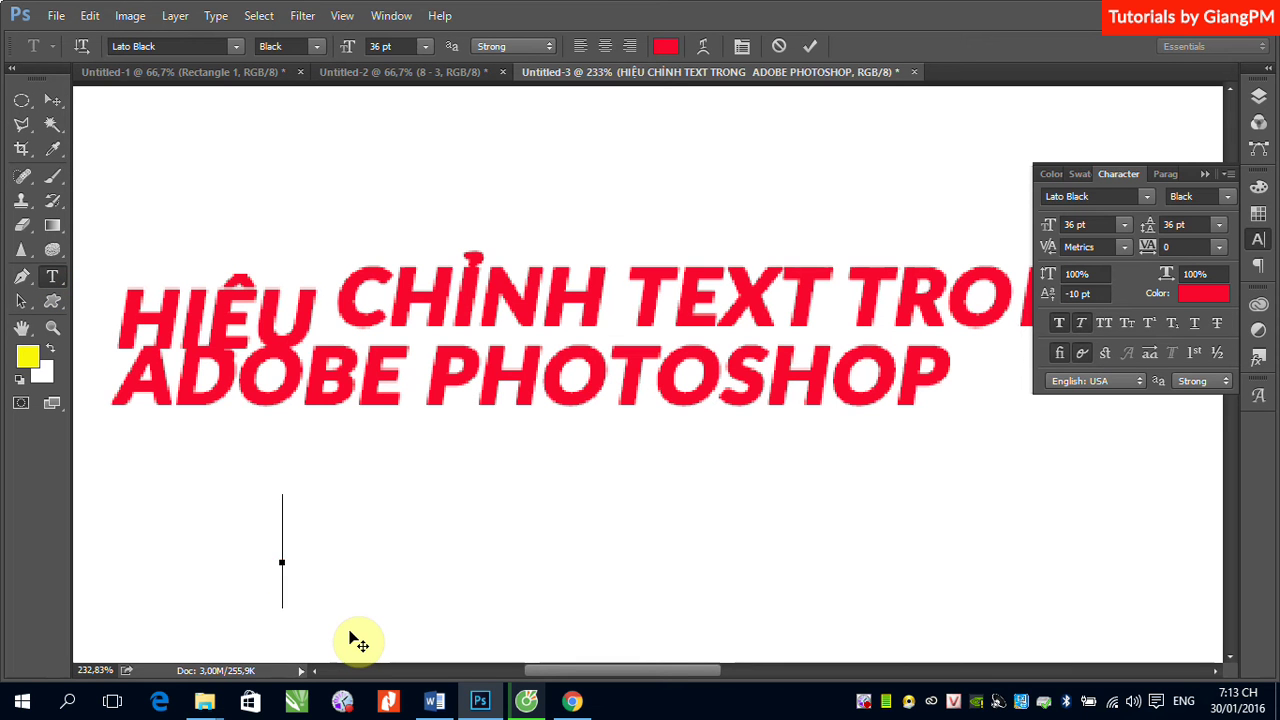
- Add 'Adobe Photoshop' beneath the heading, try All Caps and Small Caps, then keep normal case
text(Ad)
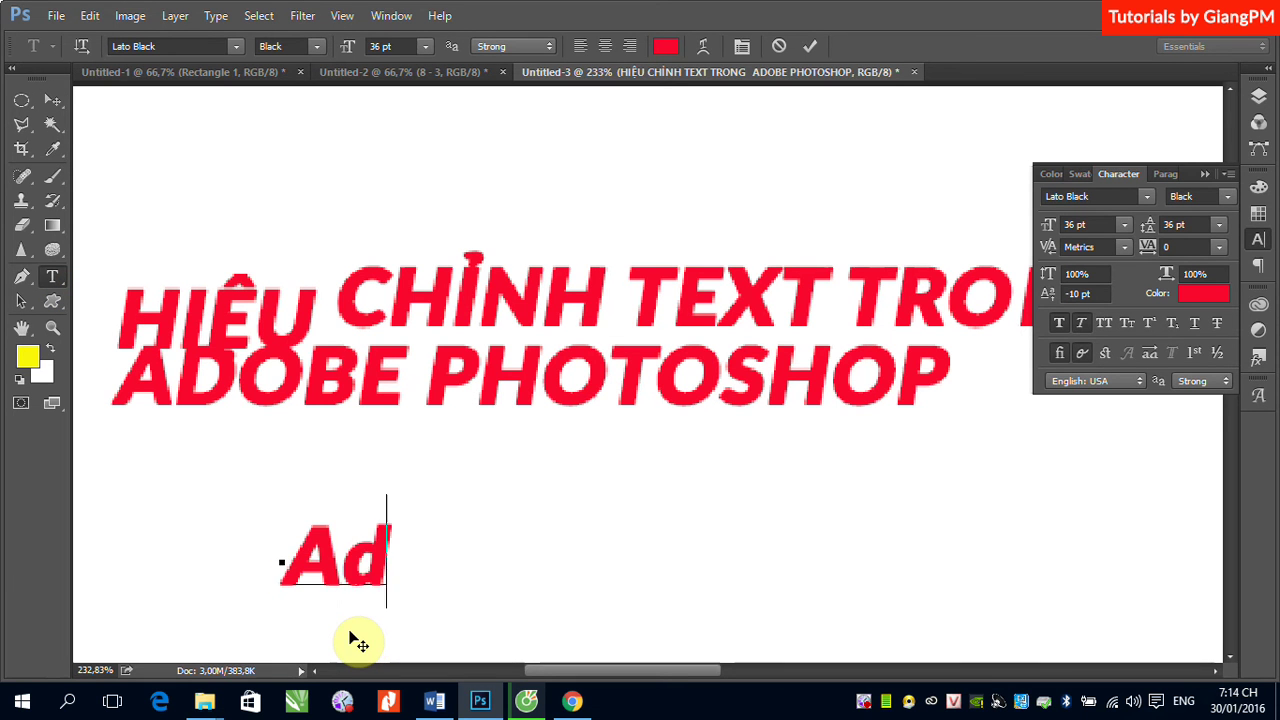
text(obe)
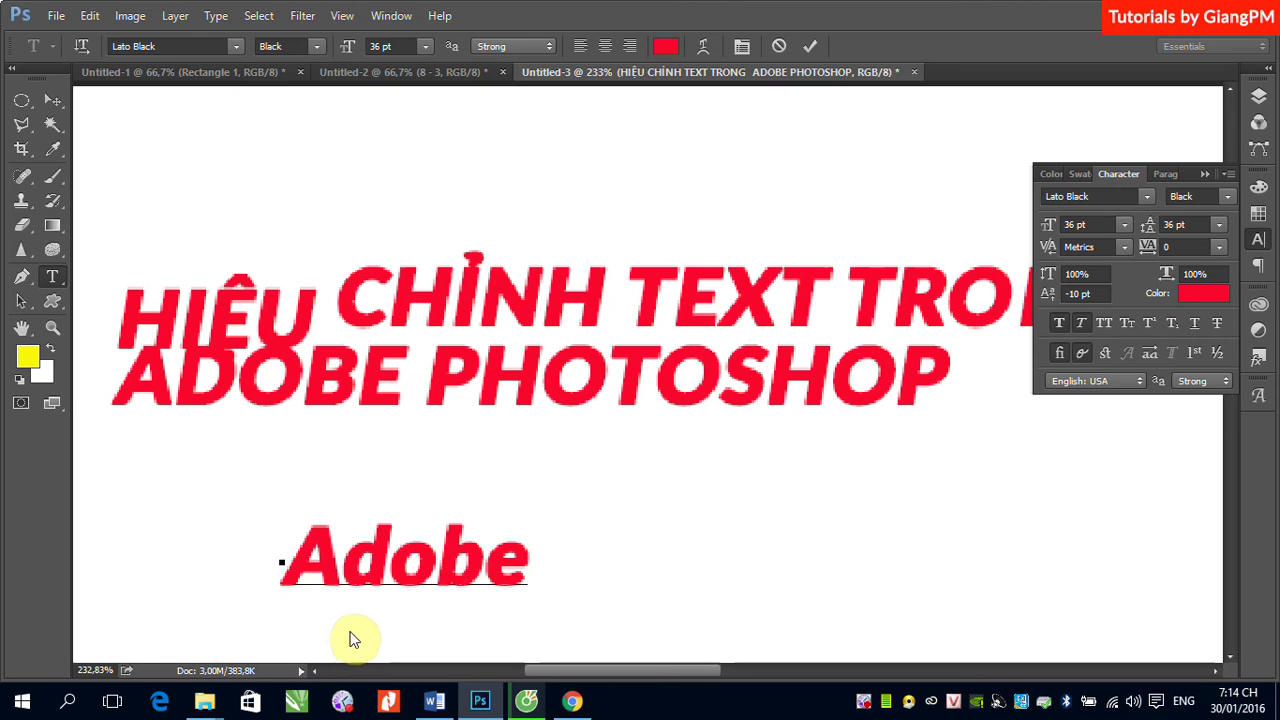
text(Phot)
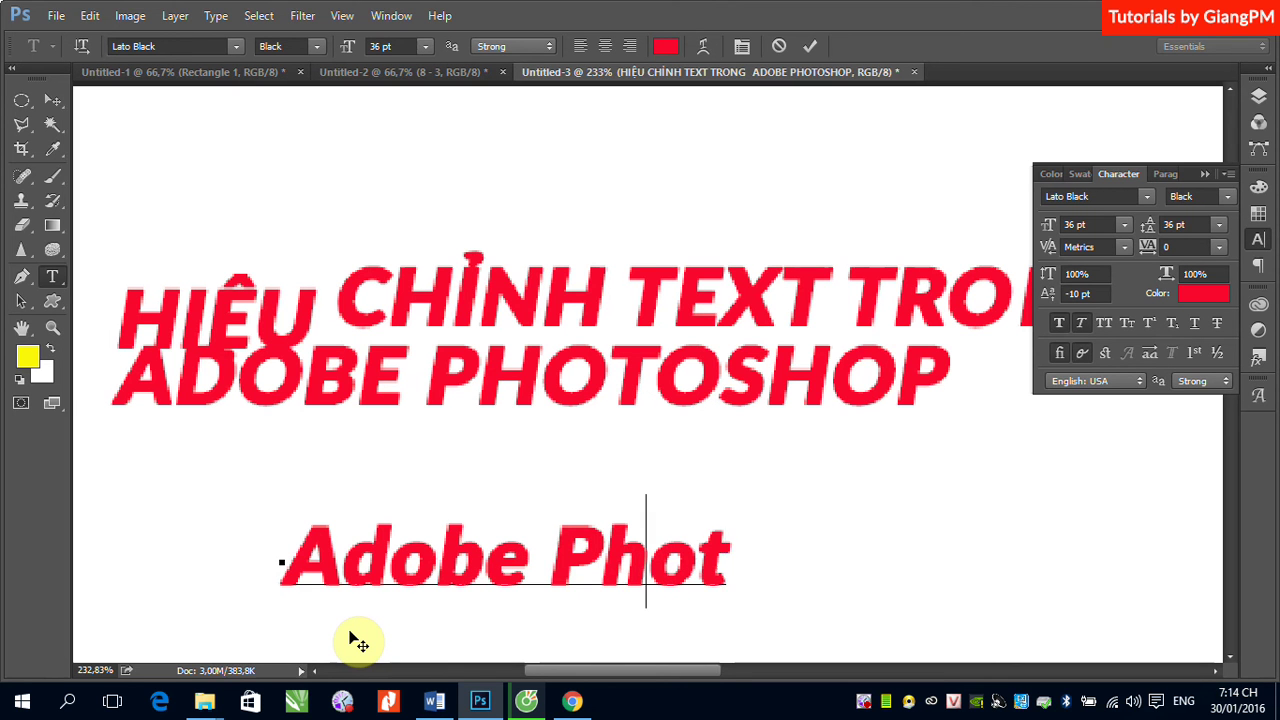
text(oosh)
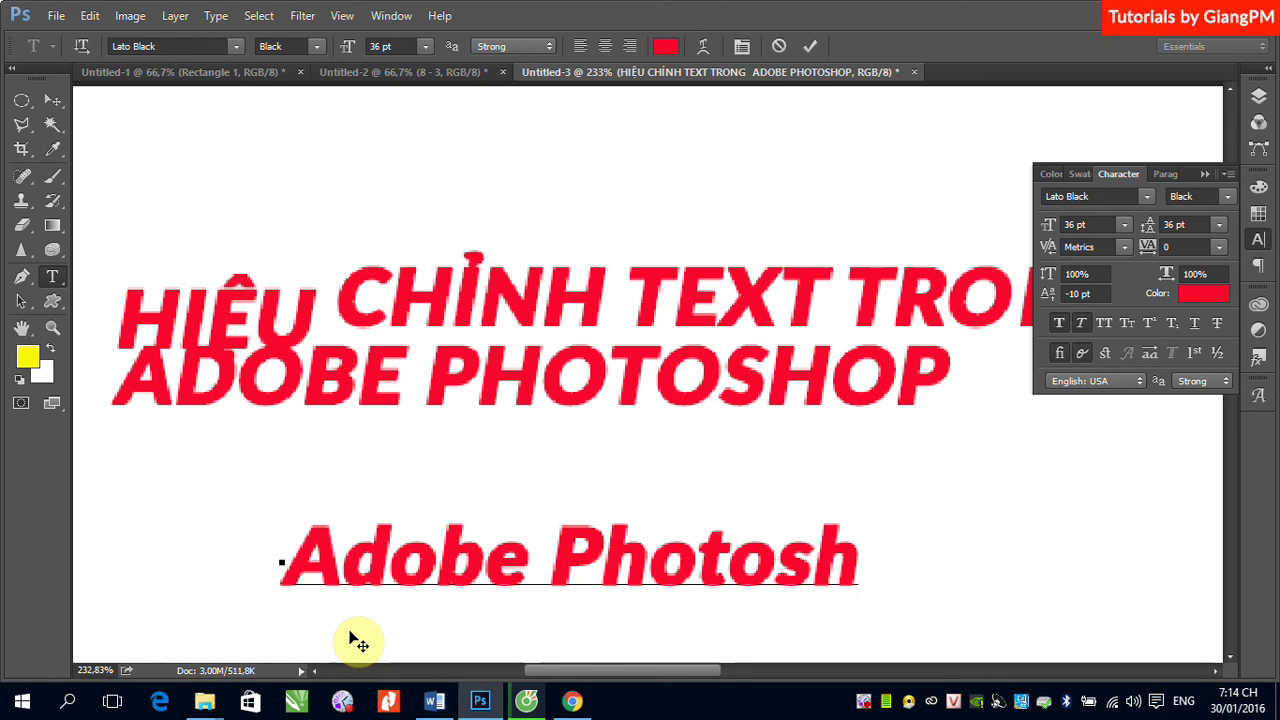
text(op)
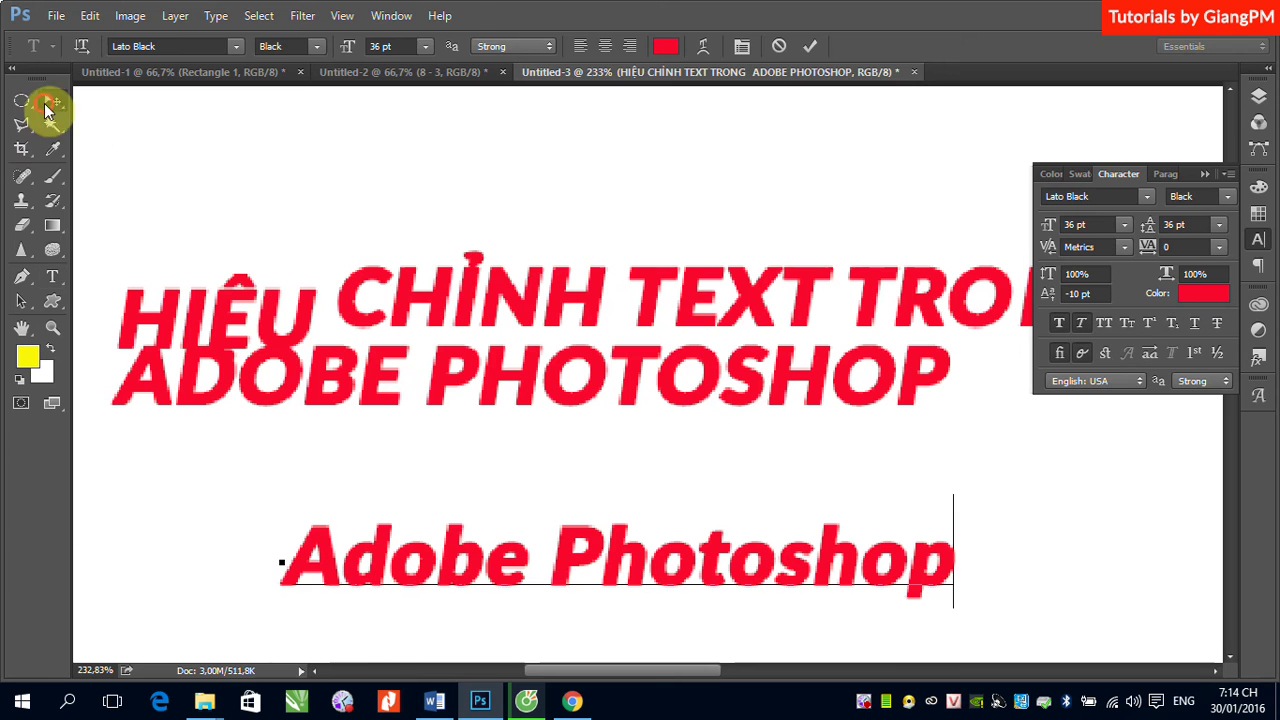
click(50, 102)
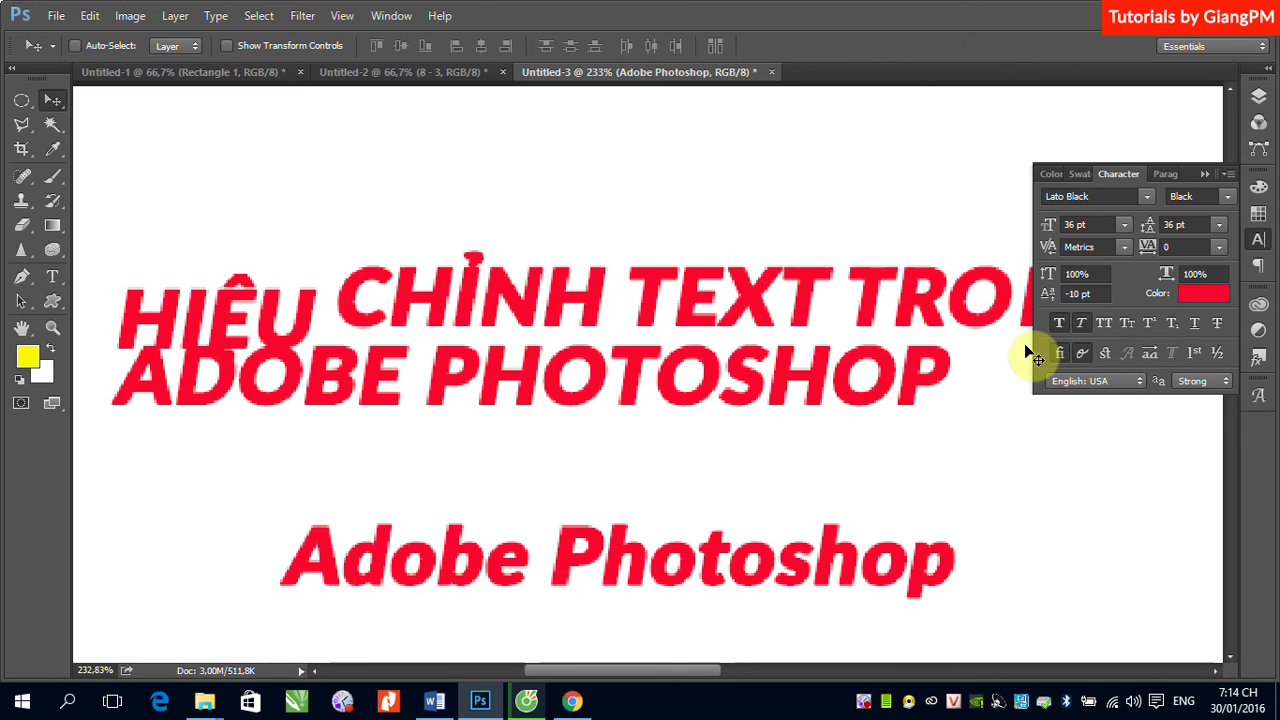
click(1082, 323)
click(1102, 323)
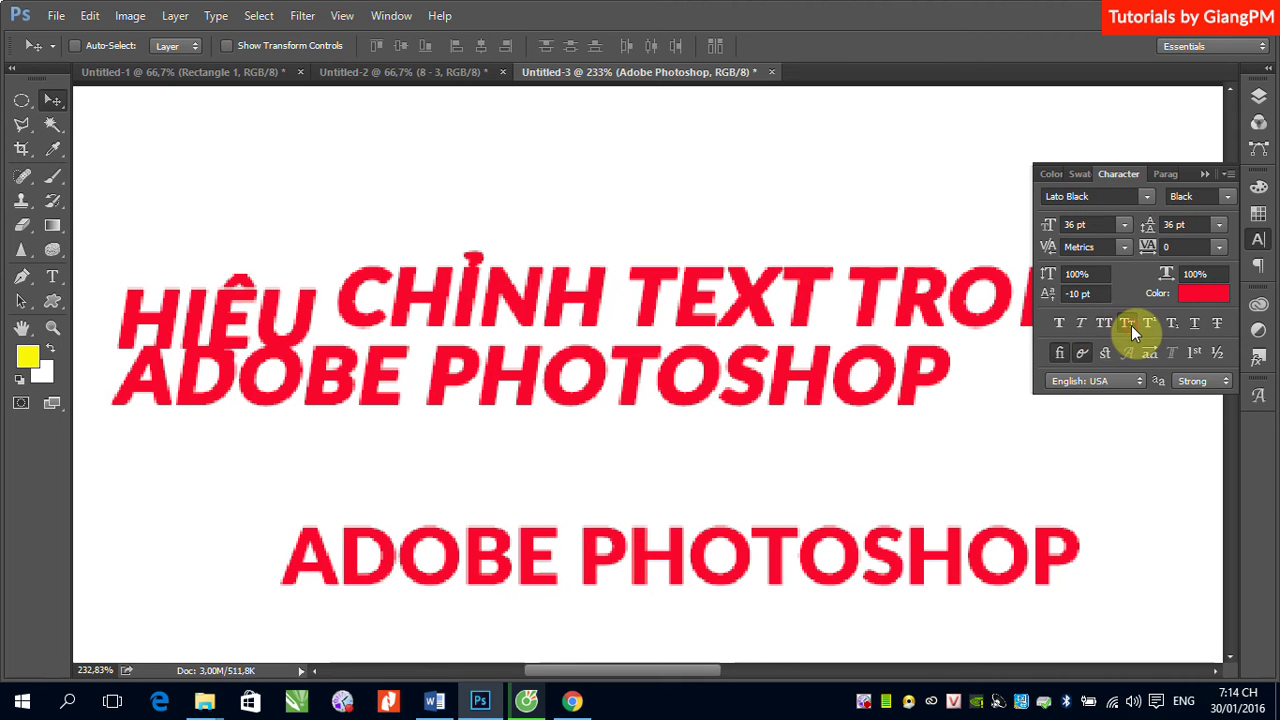
click(1131, 325)
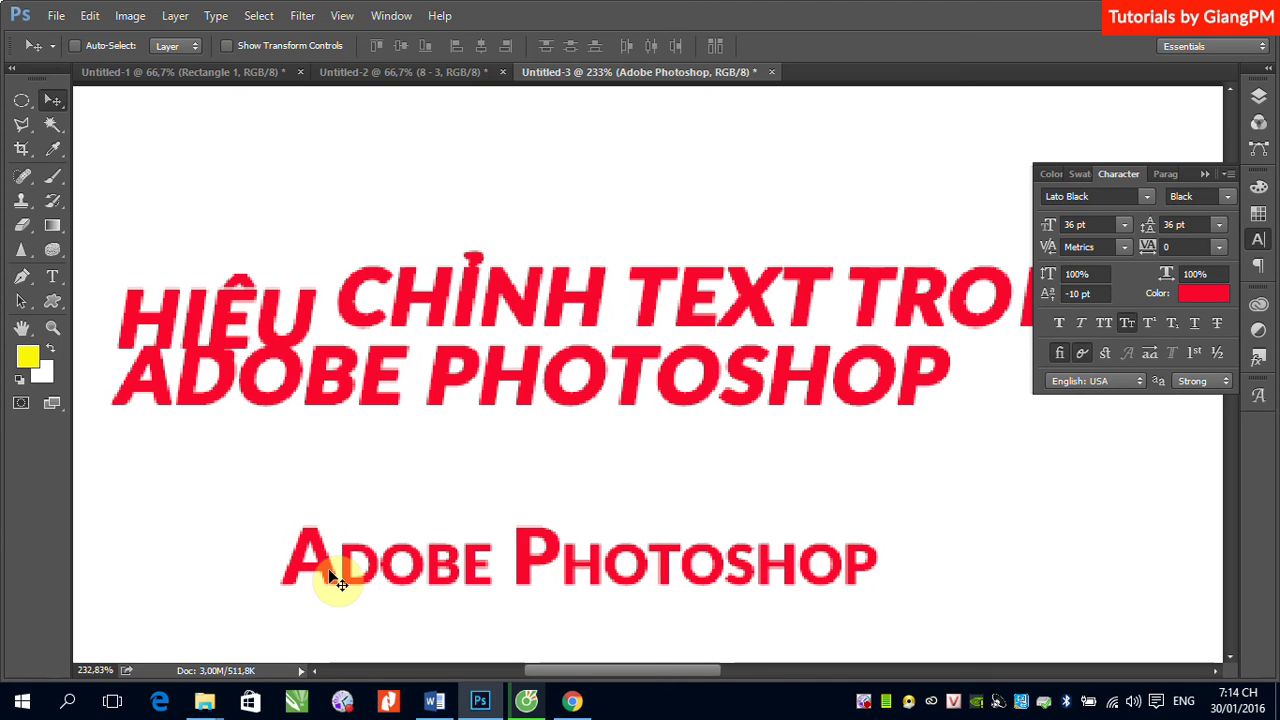
click(1128, 325)
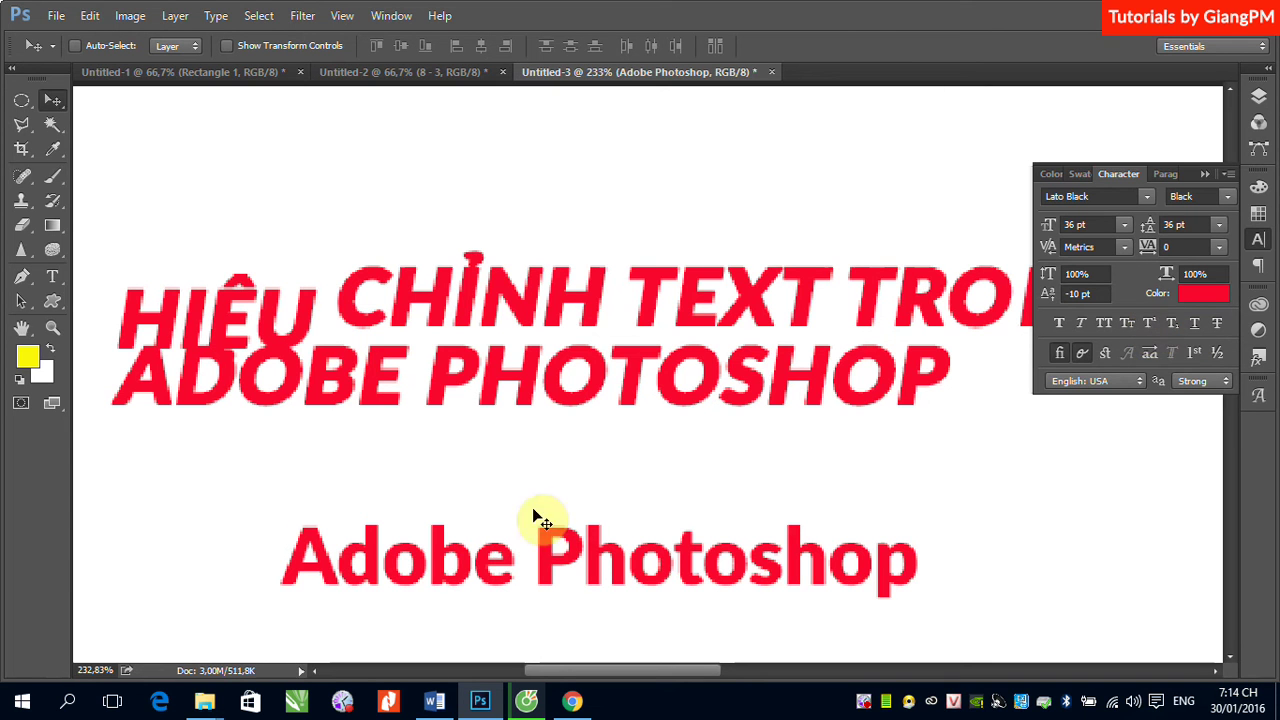
click(53, 277)
- Add an 'm2' label above the heading with the 2 set as superscript
click(250, 165)
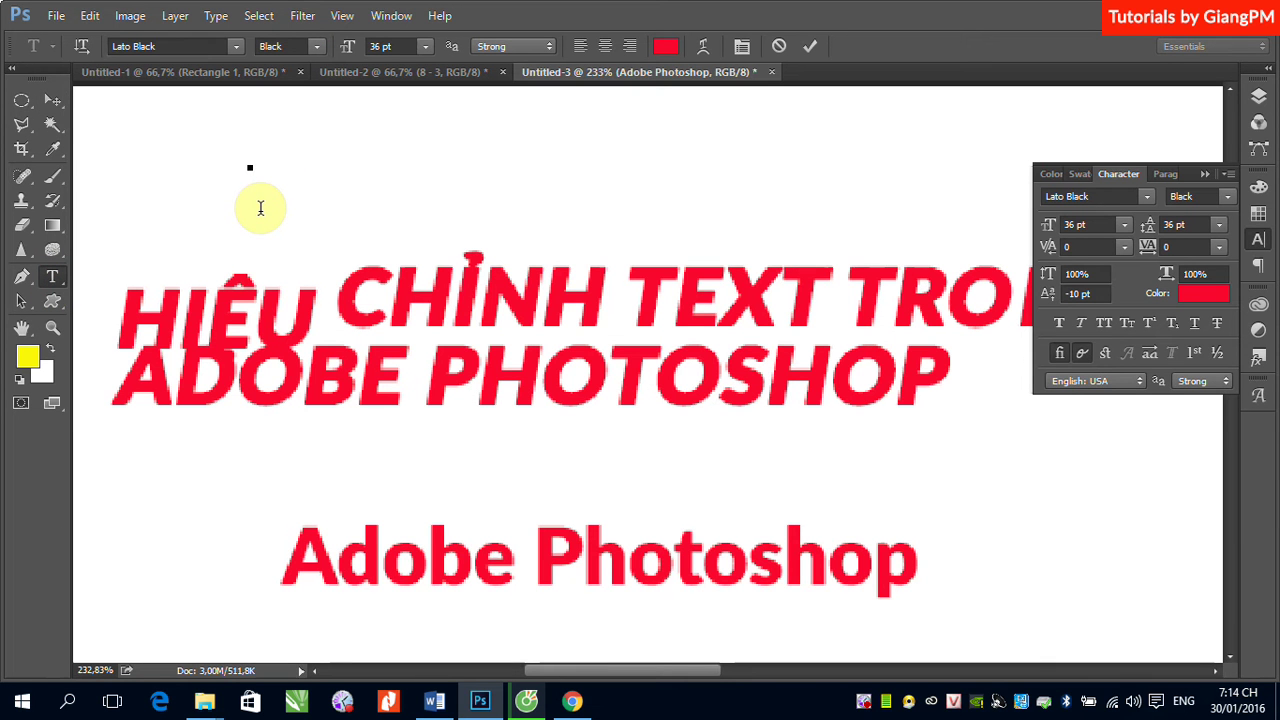
text(m2)
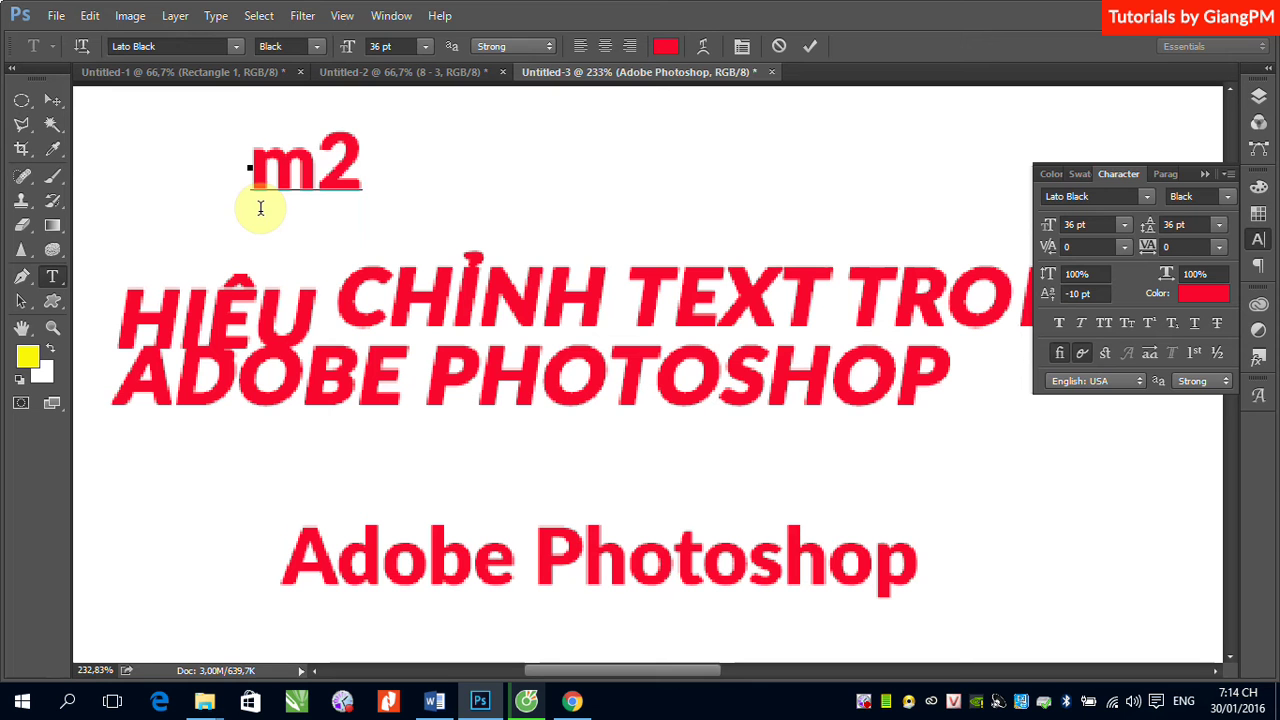
drag(318, 156, 352, 155)
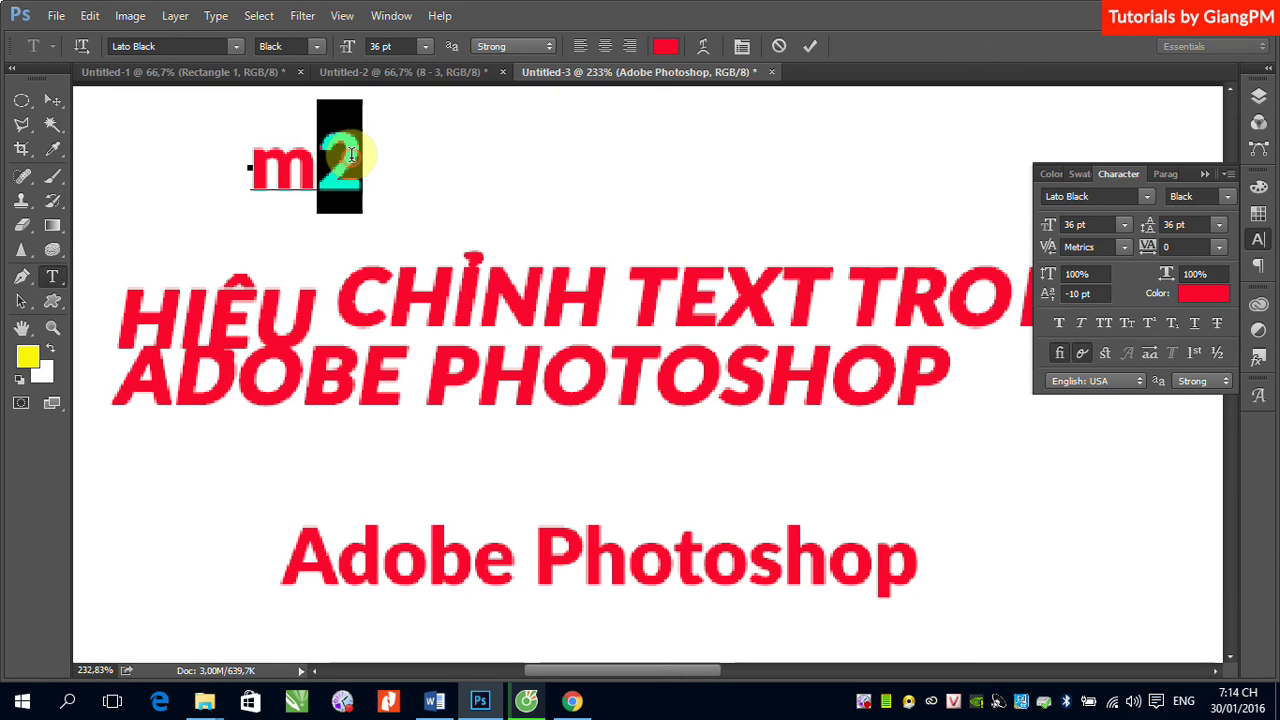
click(1147, 322)
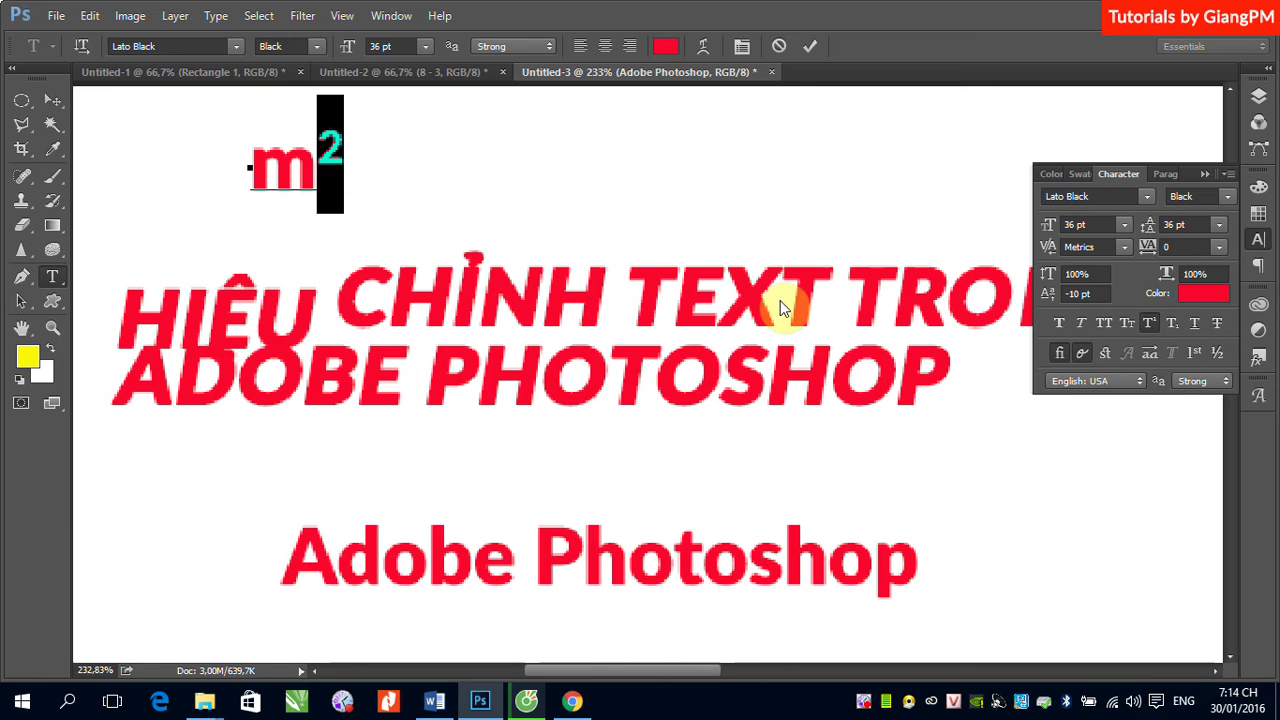
click(47, 110)
- Add an 'H2O' label, try Subscript on the 2, then turn Subscript off
click(52, 276)
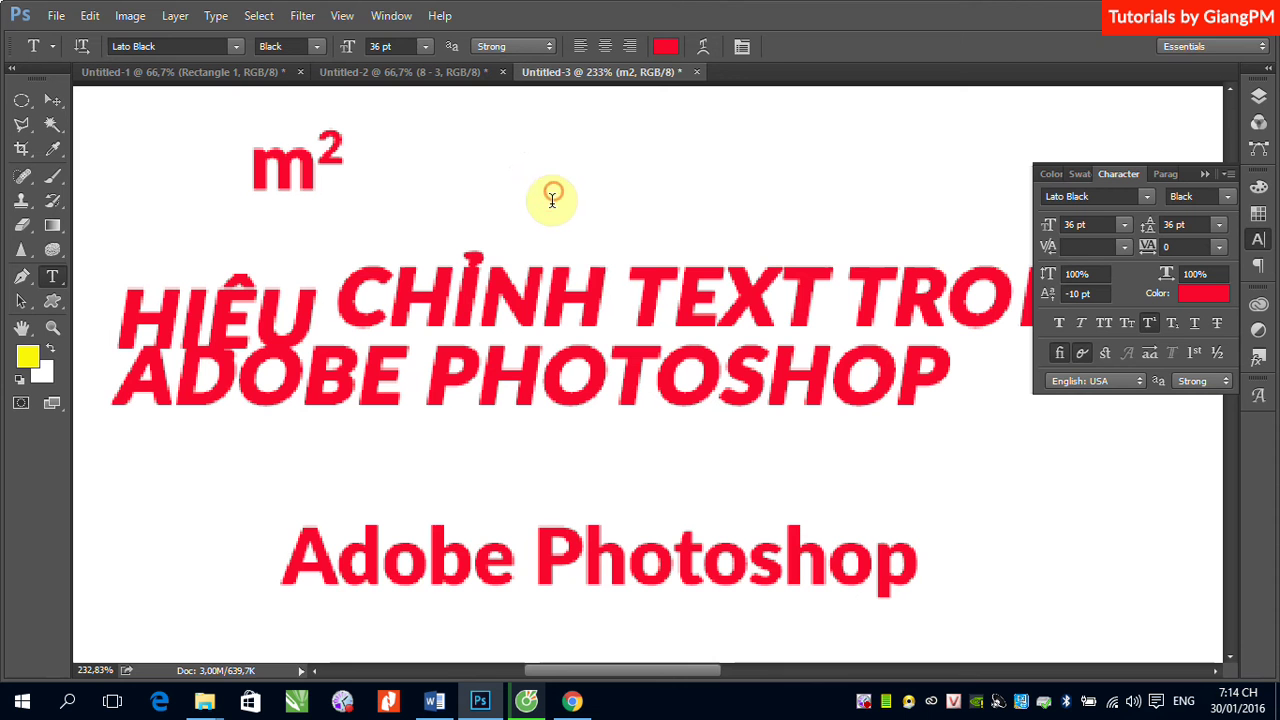
text(H2)
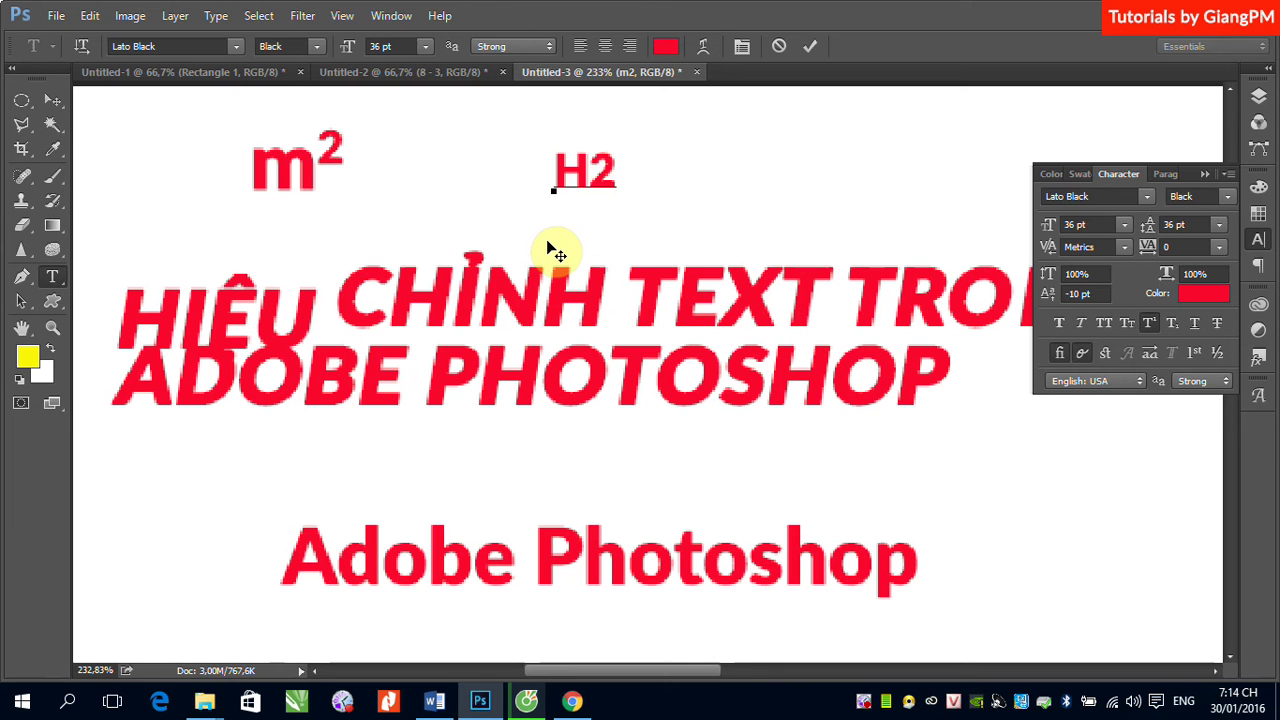
text(O)
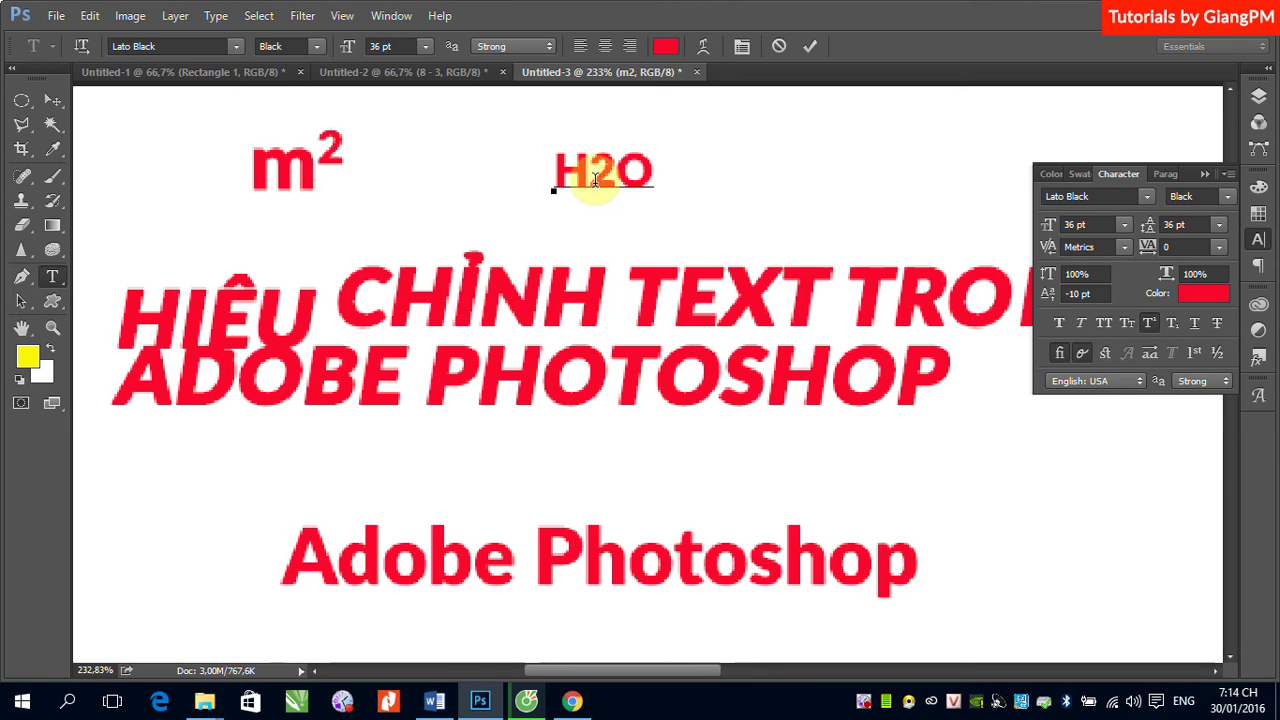
drag(586, 178, 608, 178)
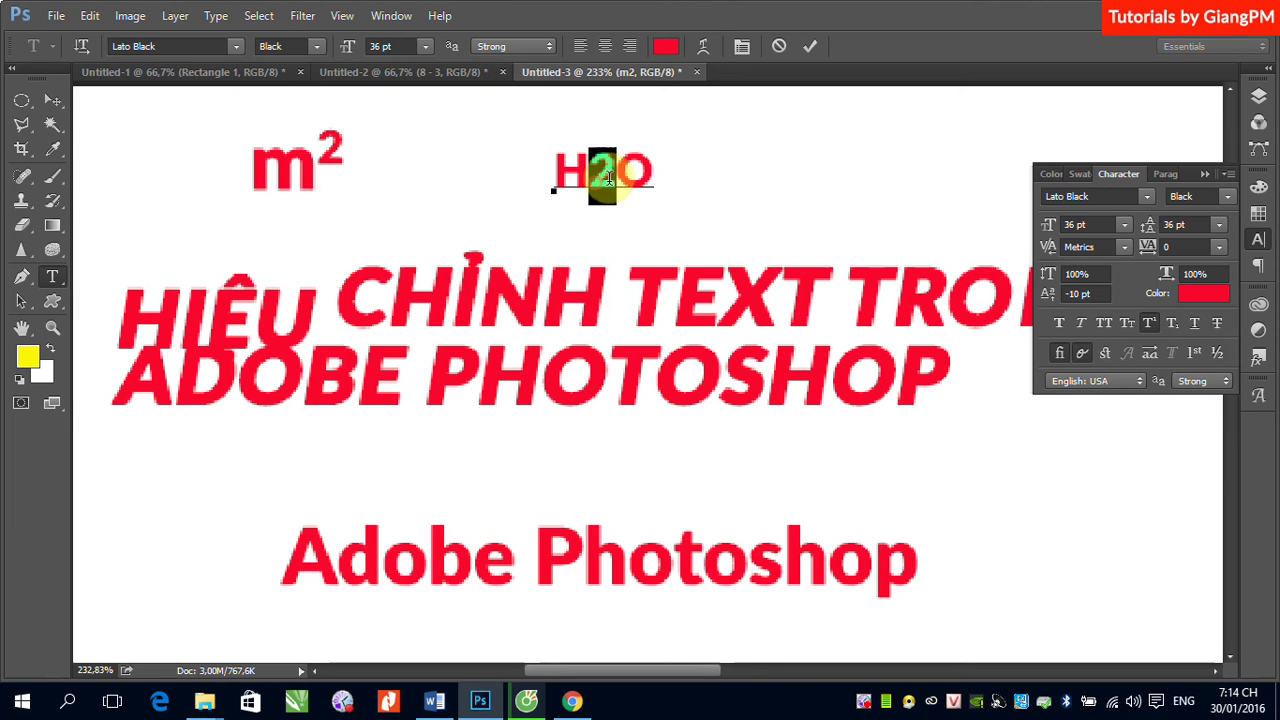
click(1172, 325)
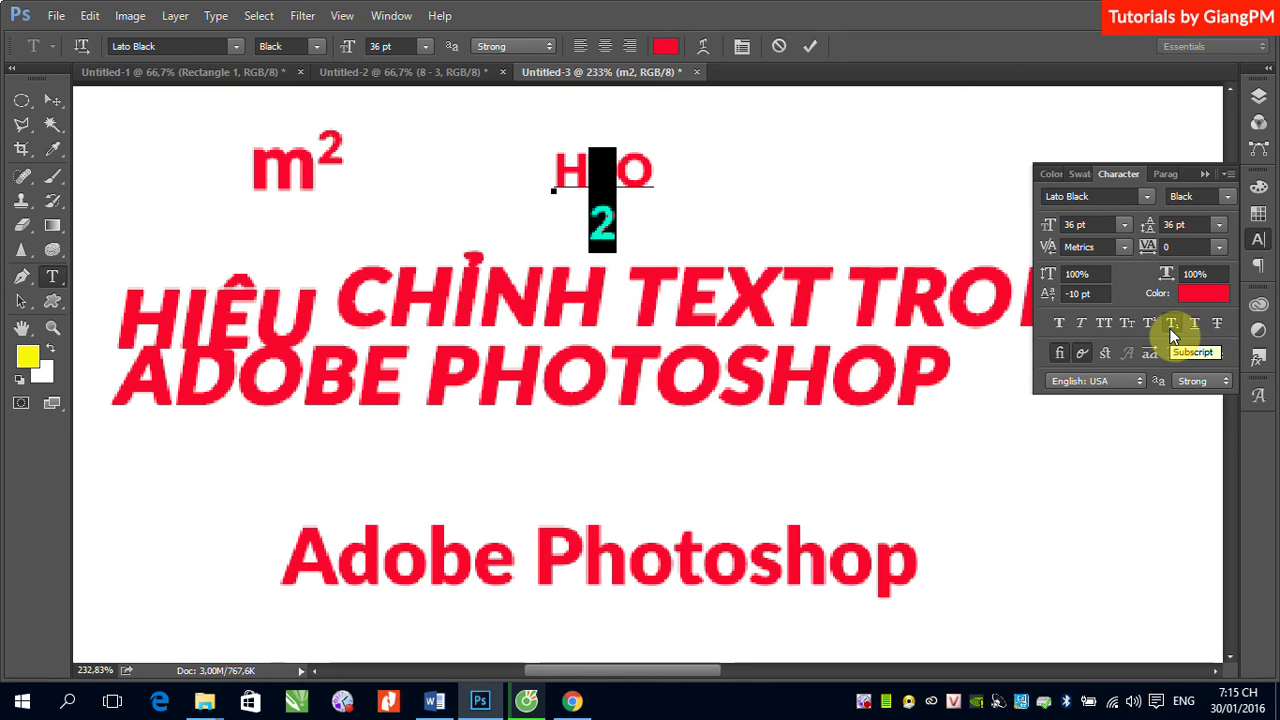
click(53, 100)
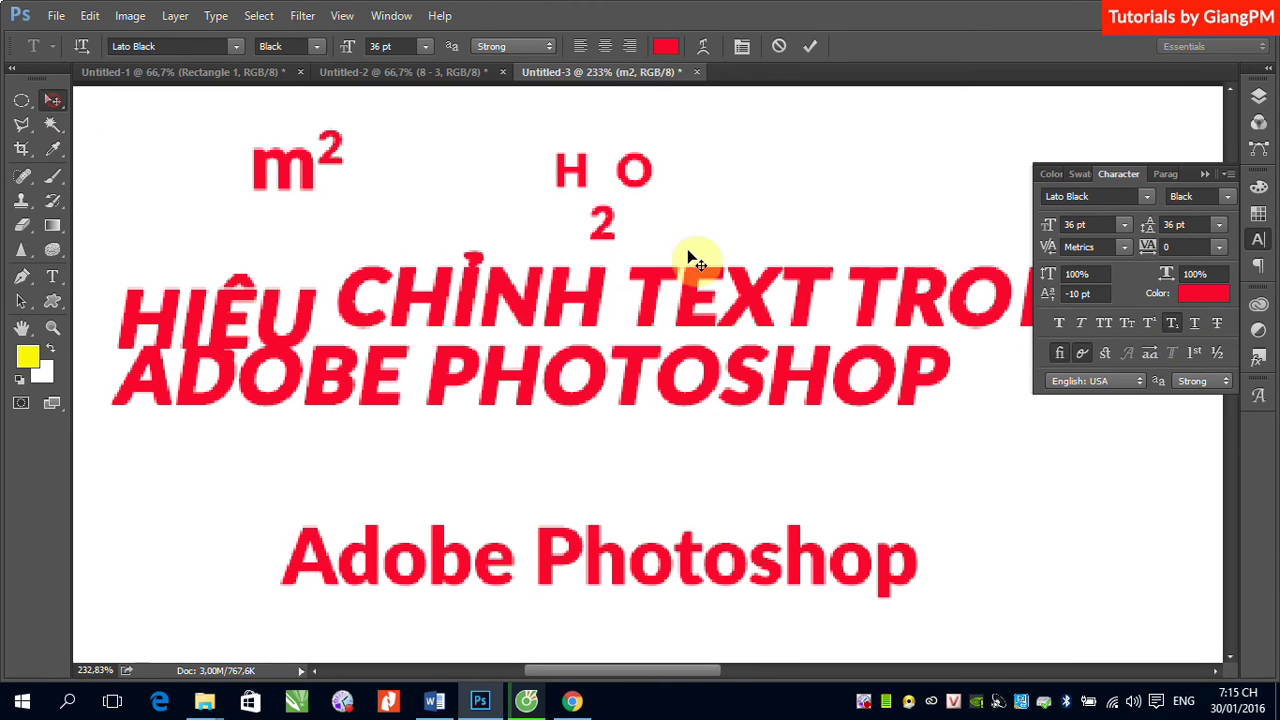
click(1172, 323)
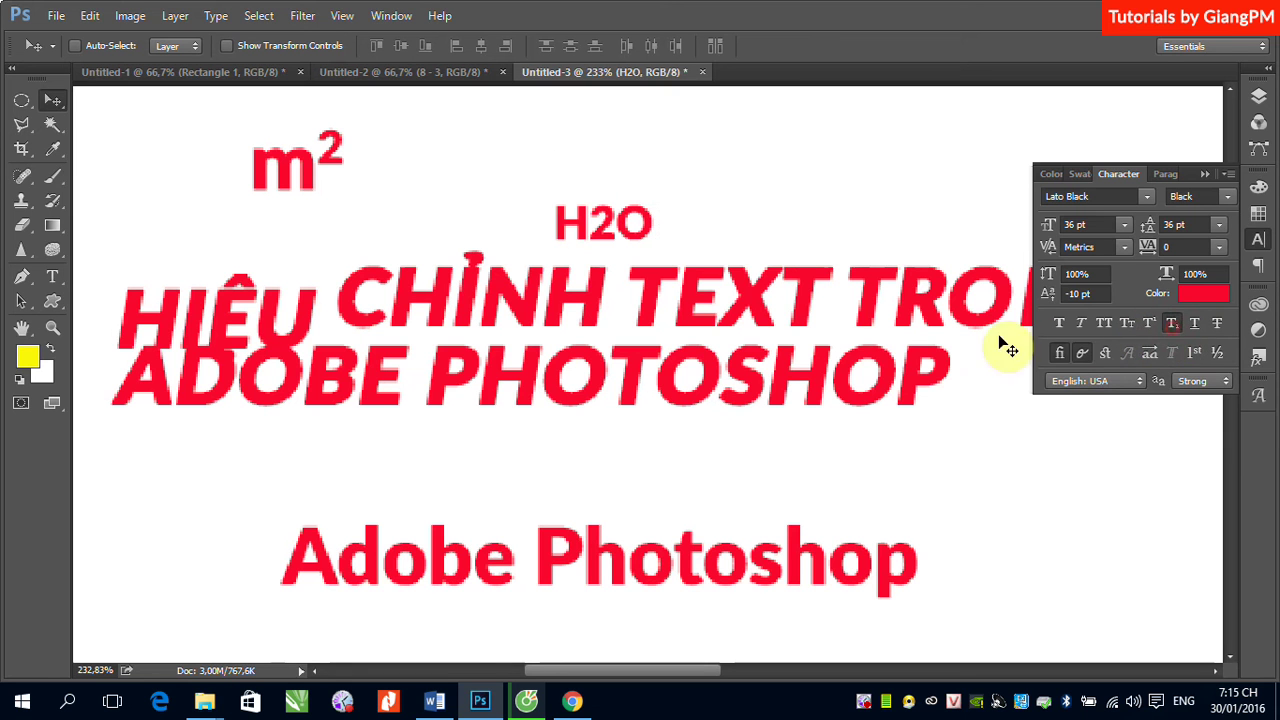
click(1177, 325)
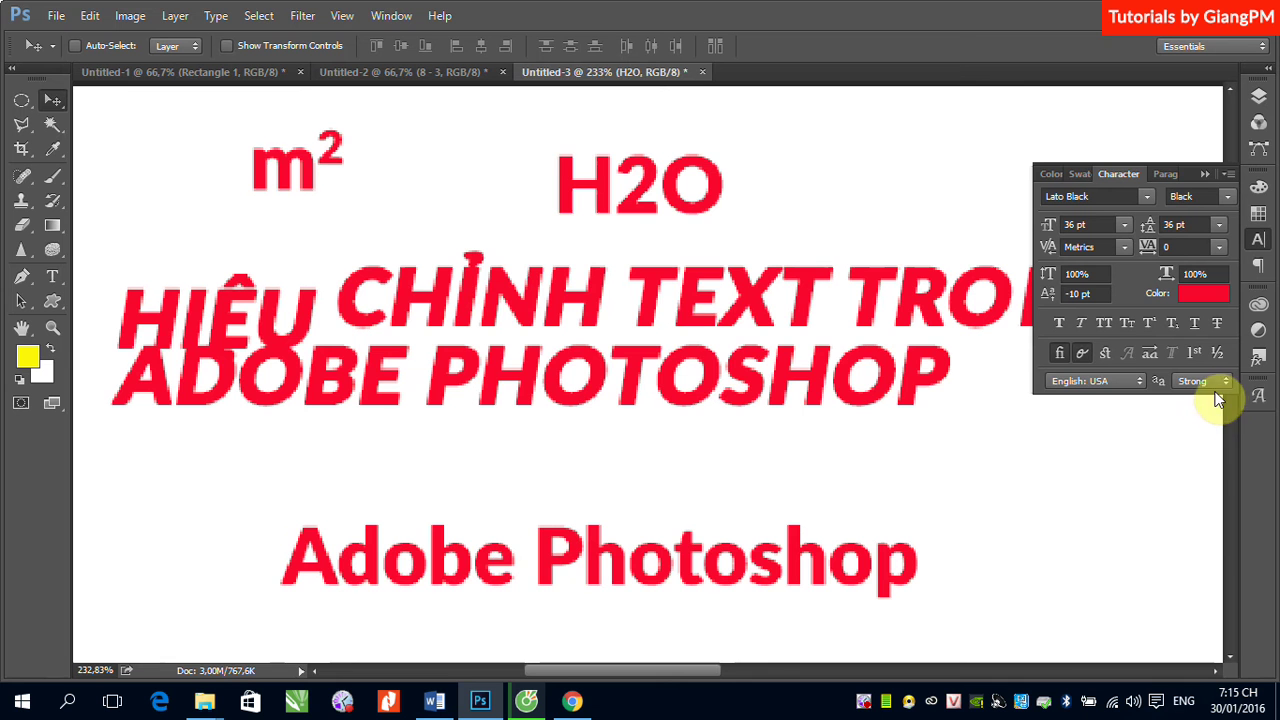
key(ctrl)
- Zoom in on H2O and cycle its anti-aliasing through None, Sharp and Crisp, ending on Strong
drag(537, 148, 814, 337)
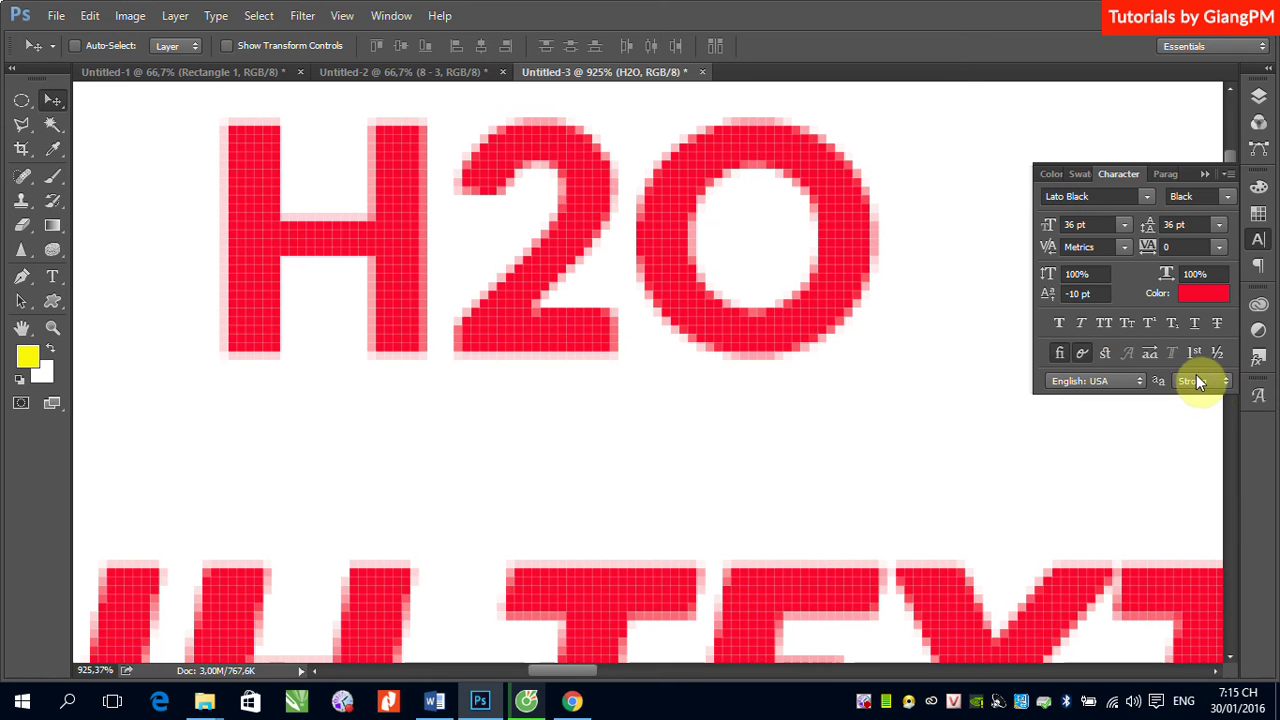
click(1224, 383)
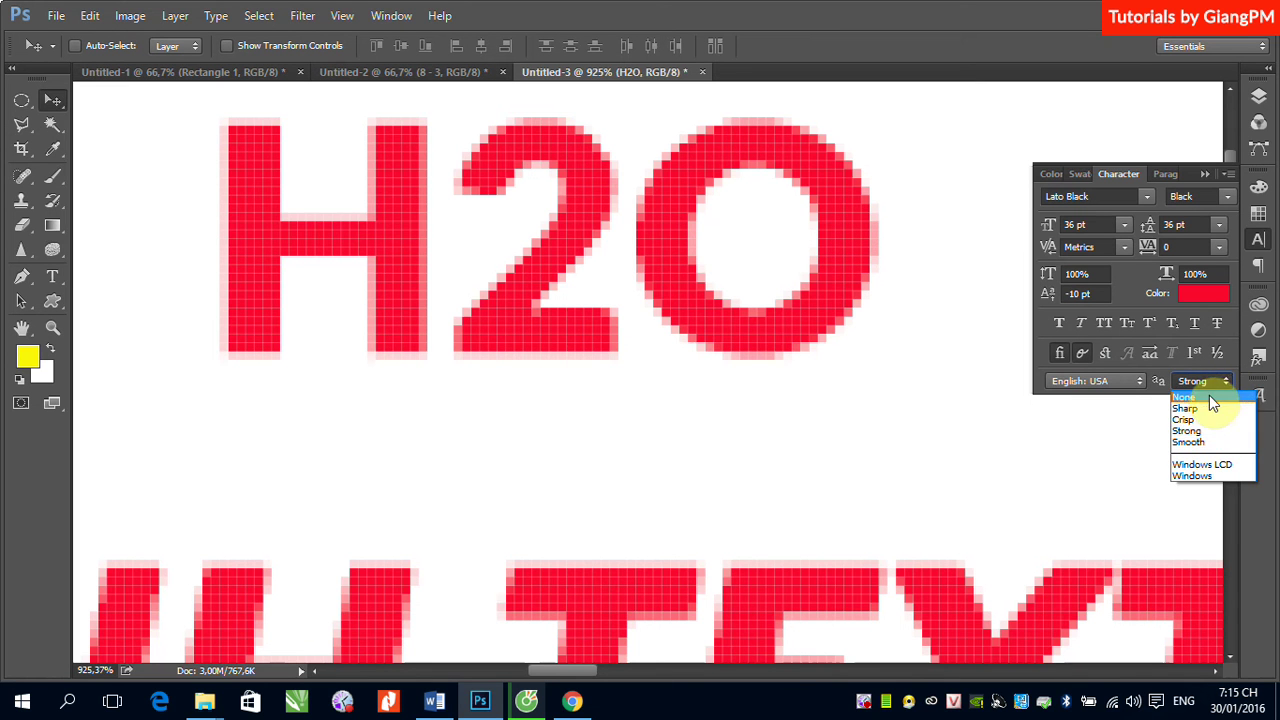
click(1209, 395)
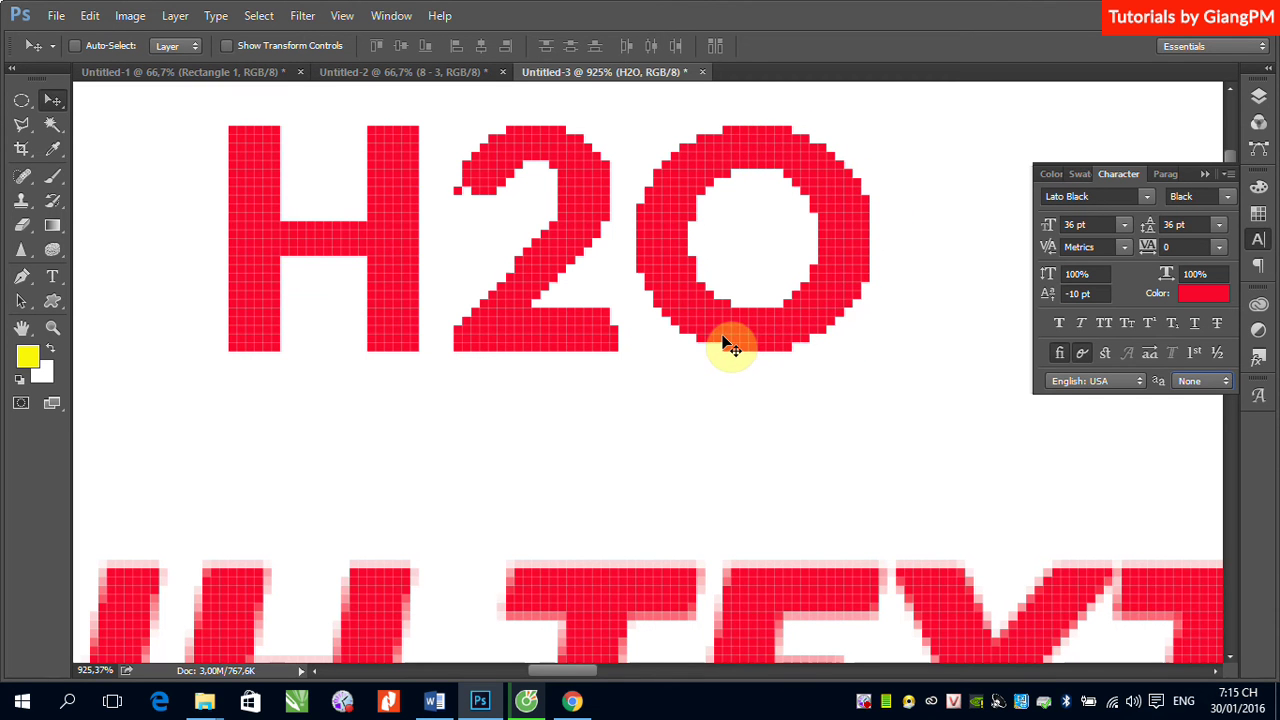
click(1220, 380)
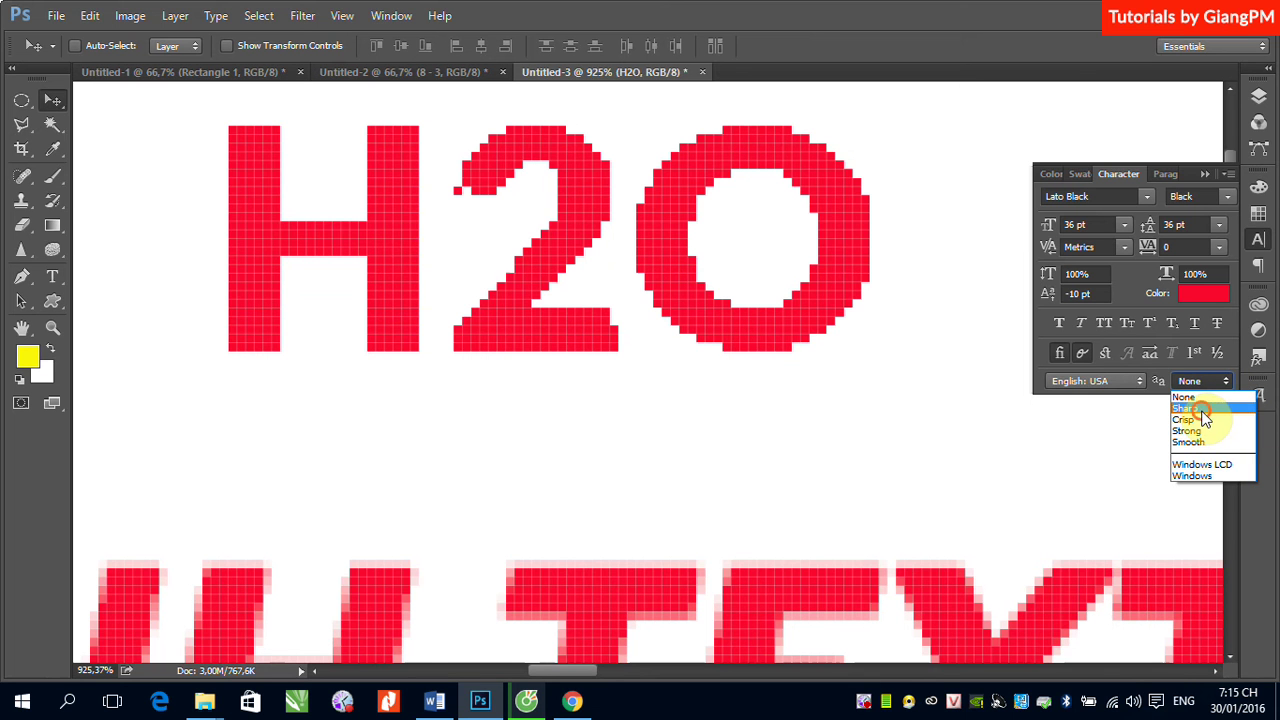
click(1200, 409)
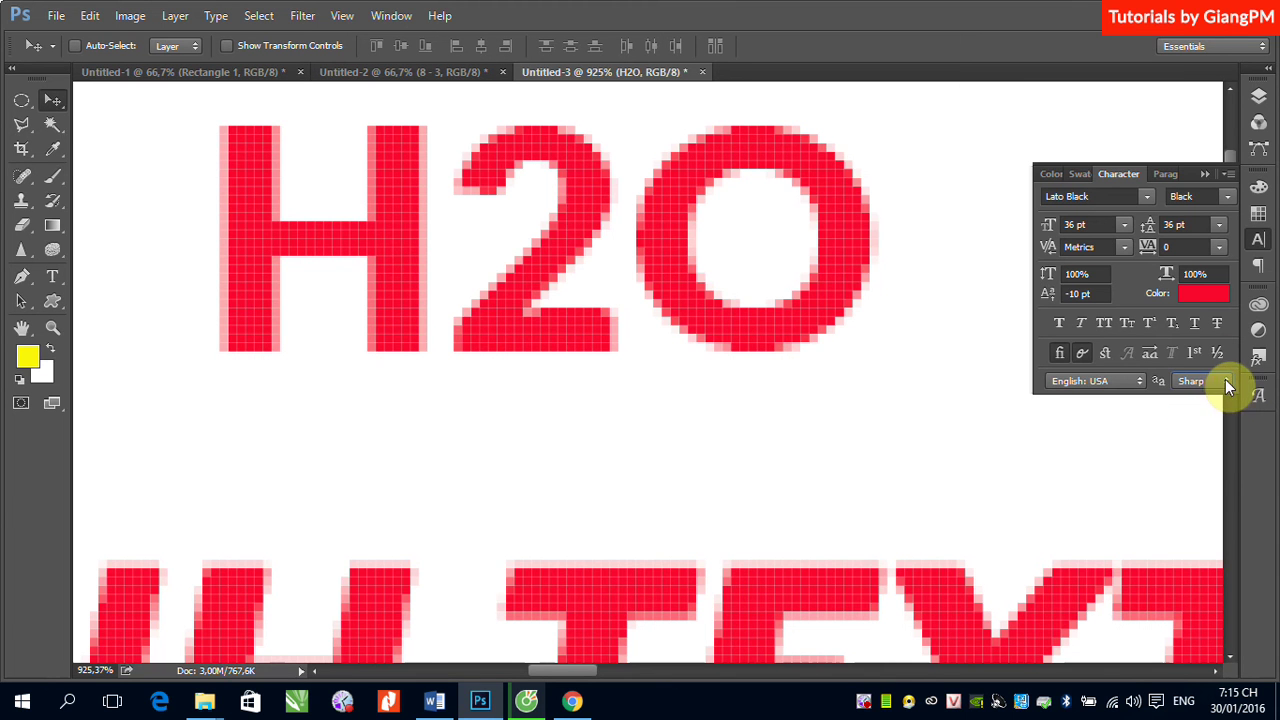
click(1225, 380)
click(1203, 421)
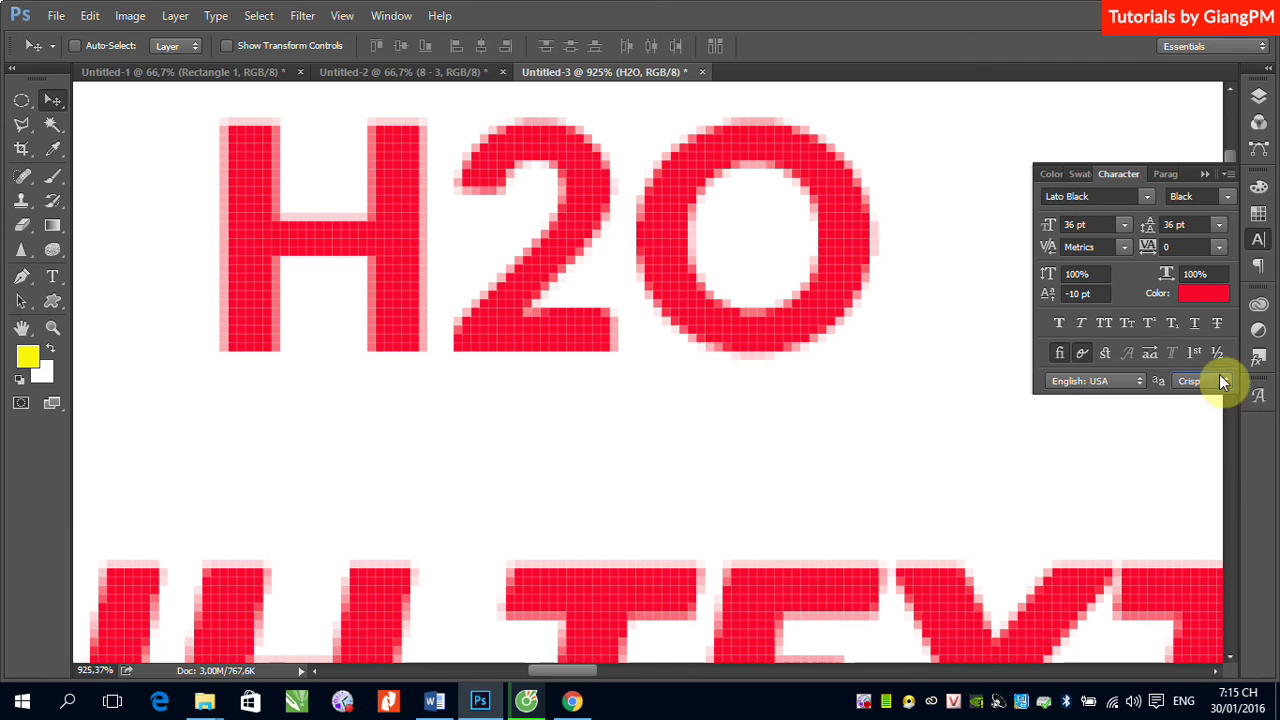
click(1222, 381)
click(1195, 433)
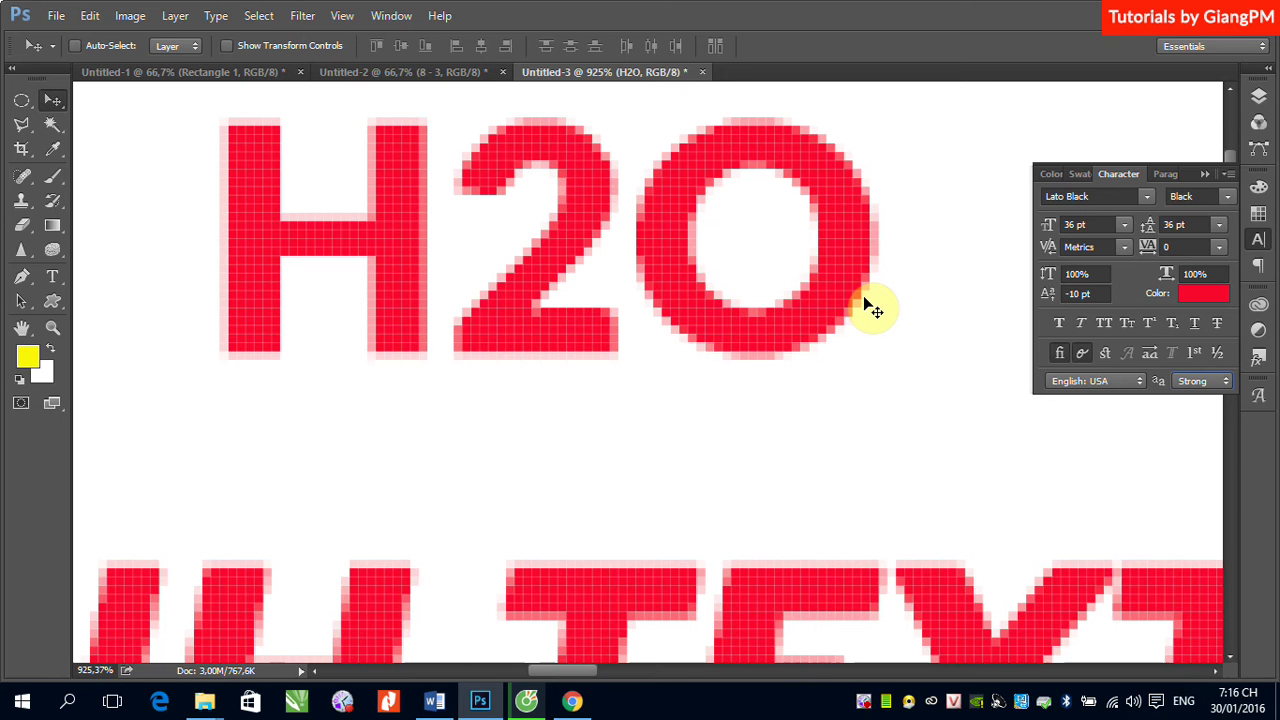
- Switch the panel group to the Paragraph tab to view indents, spacing and hyphenation
click(1167, 174)
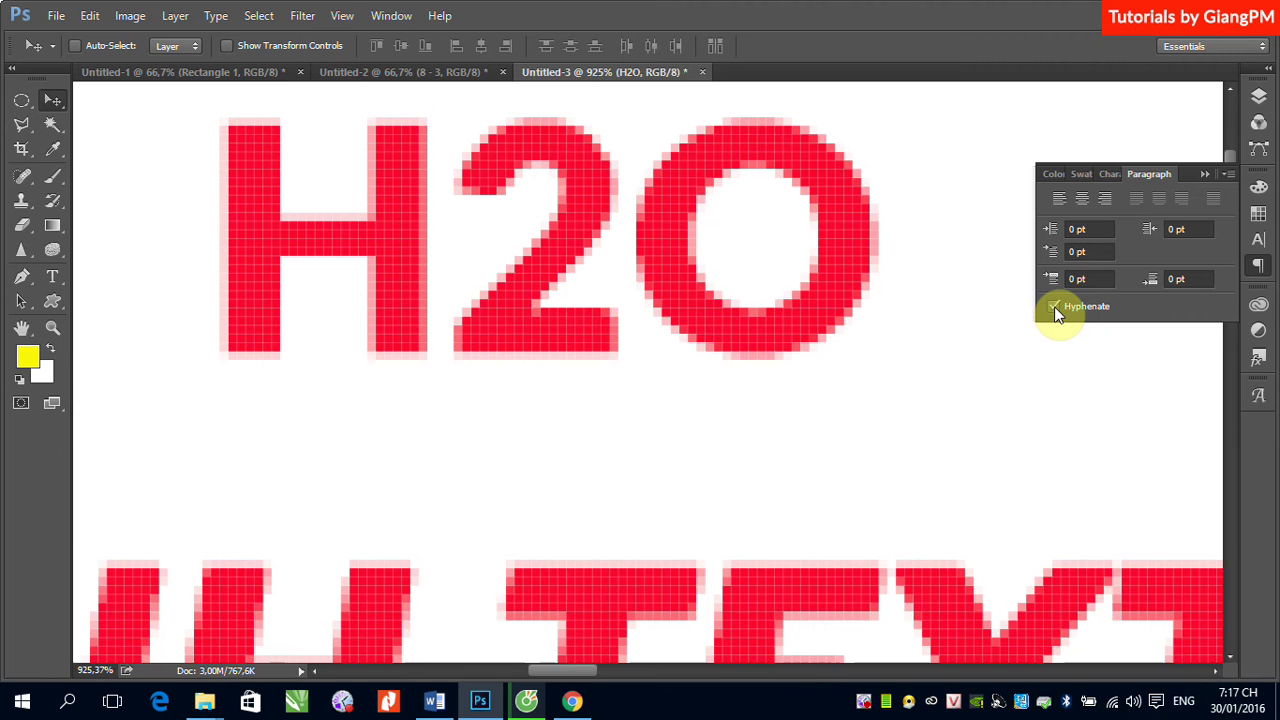
- Draw a paragraph text box below the other text and type 'Adobe Photoshop' in it
key(ctrl+0)
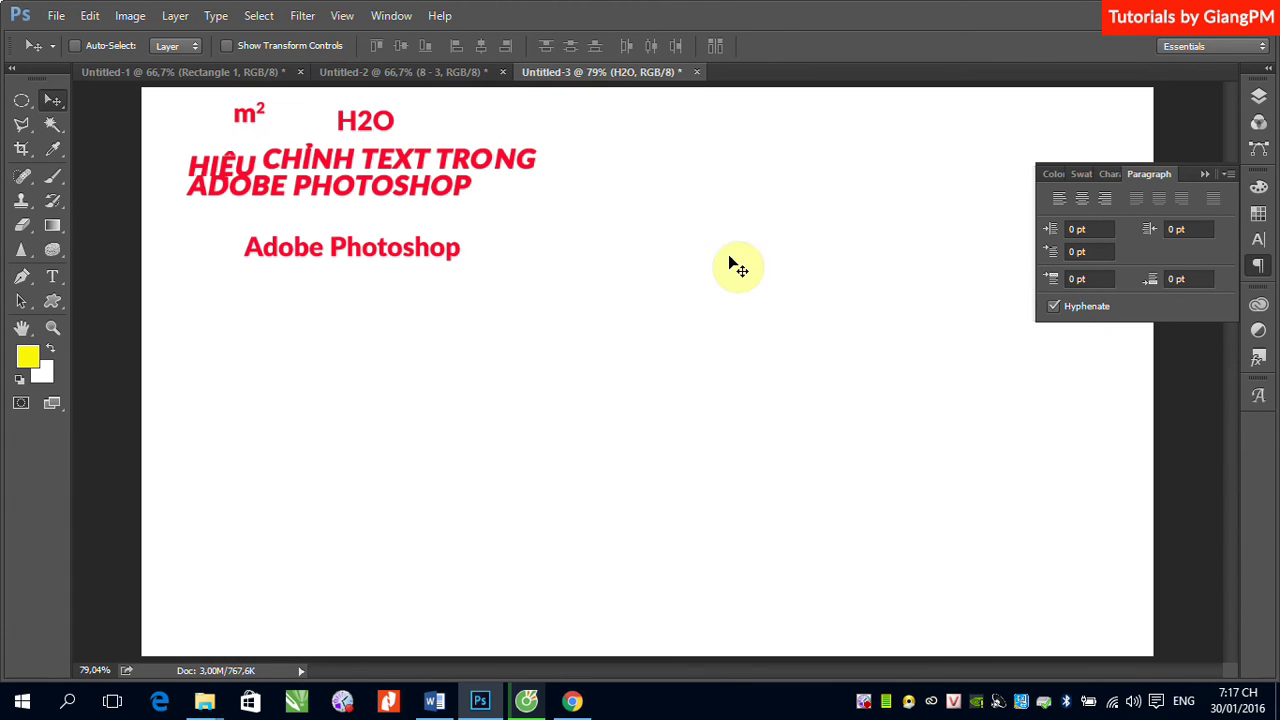
click(53, 277)
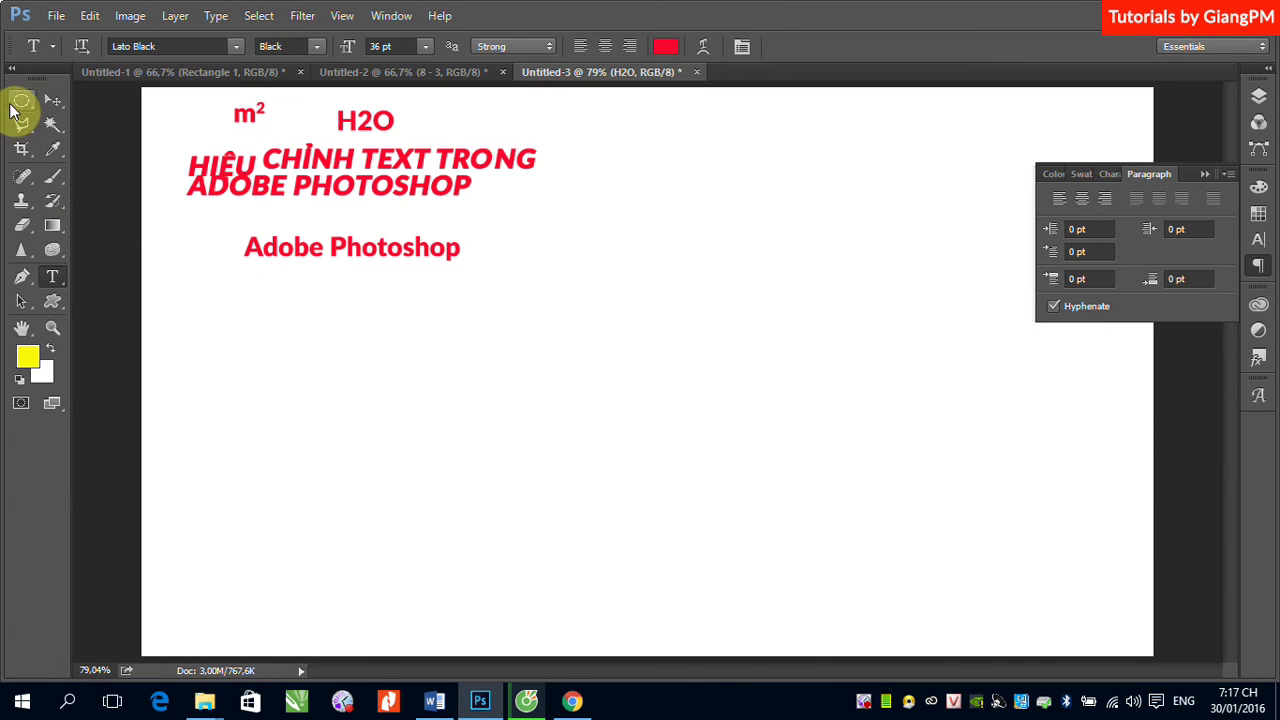
drag(280, 358, 481, 487)
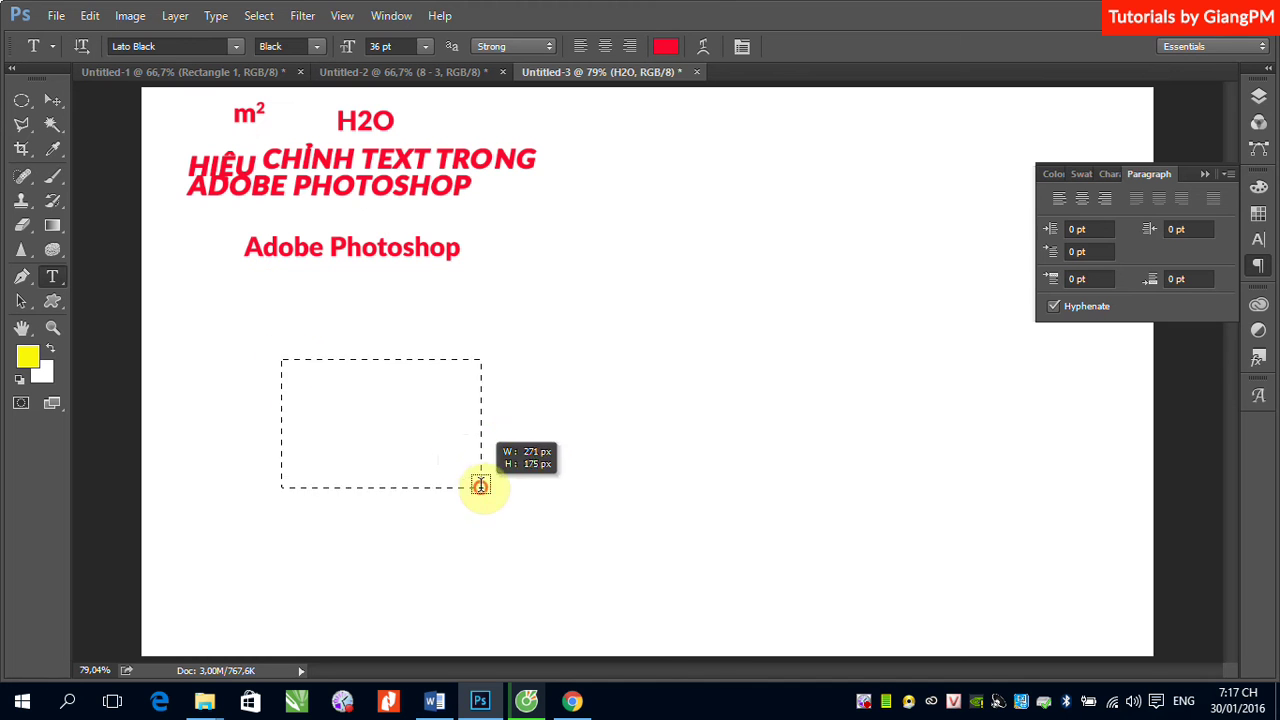
text(A)
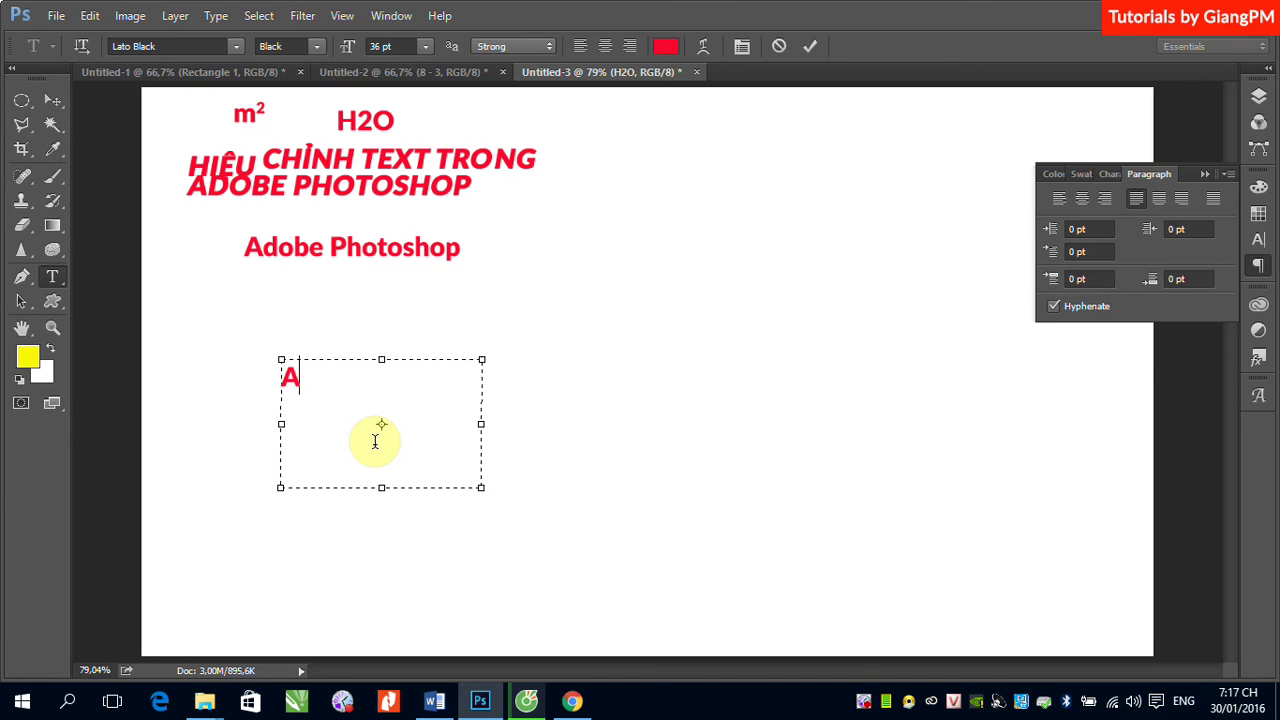
text(dobr)
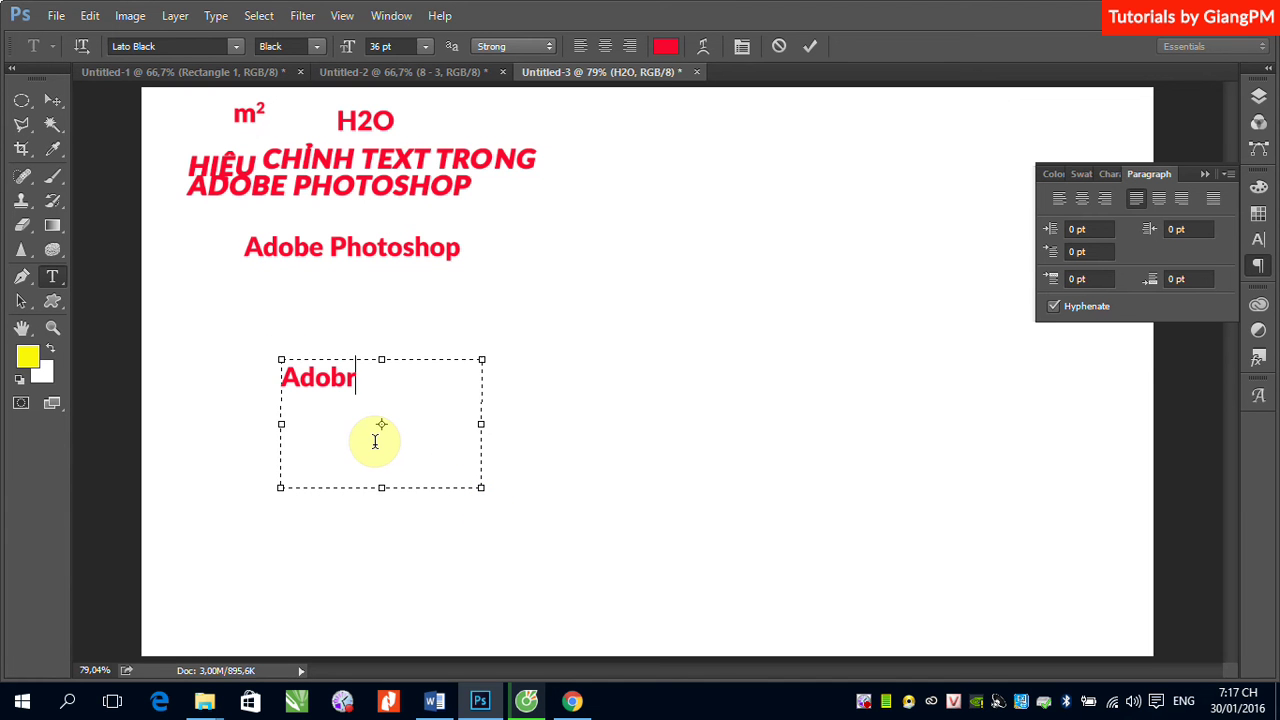
key(BackSpace)
text(e )
text(Photo)
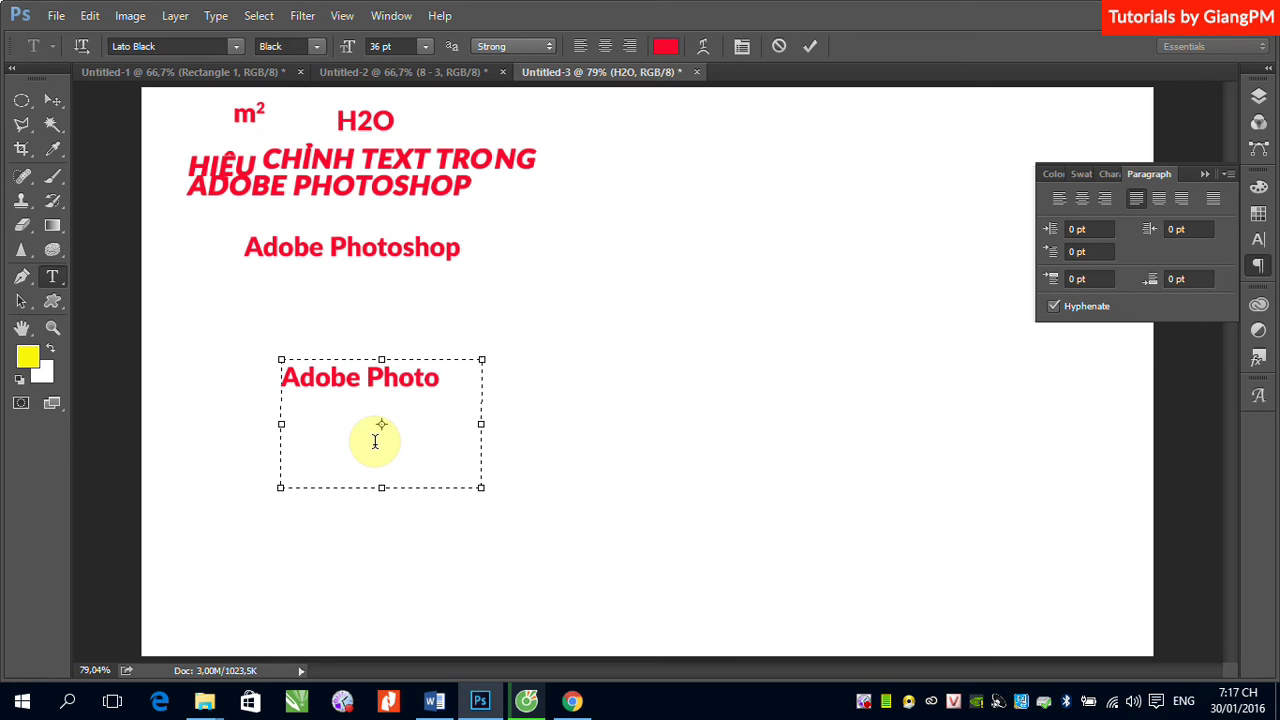
text(shop)
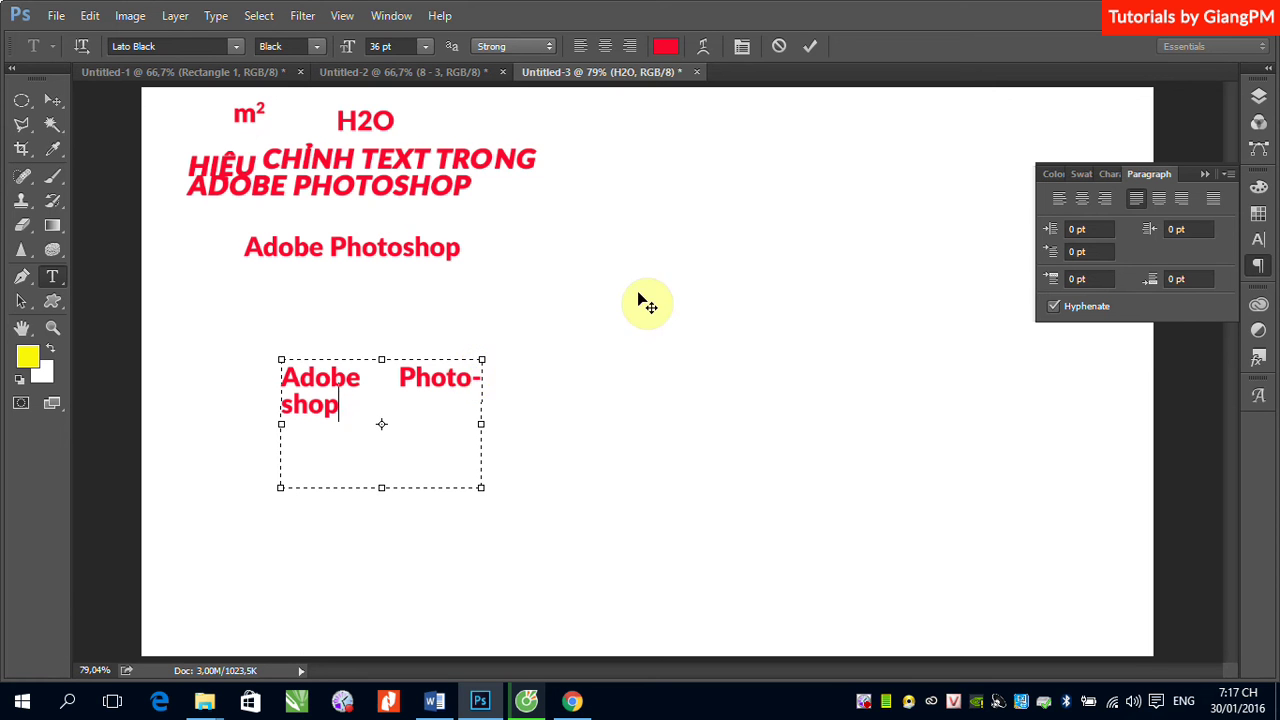
click(55, 100)
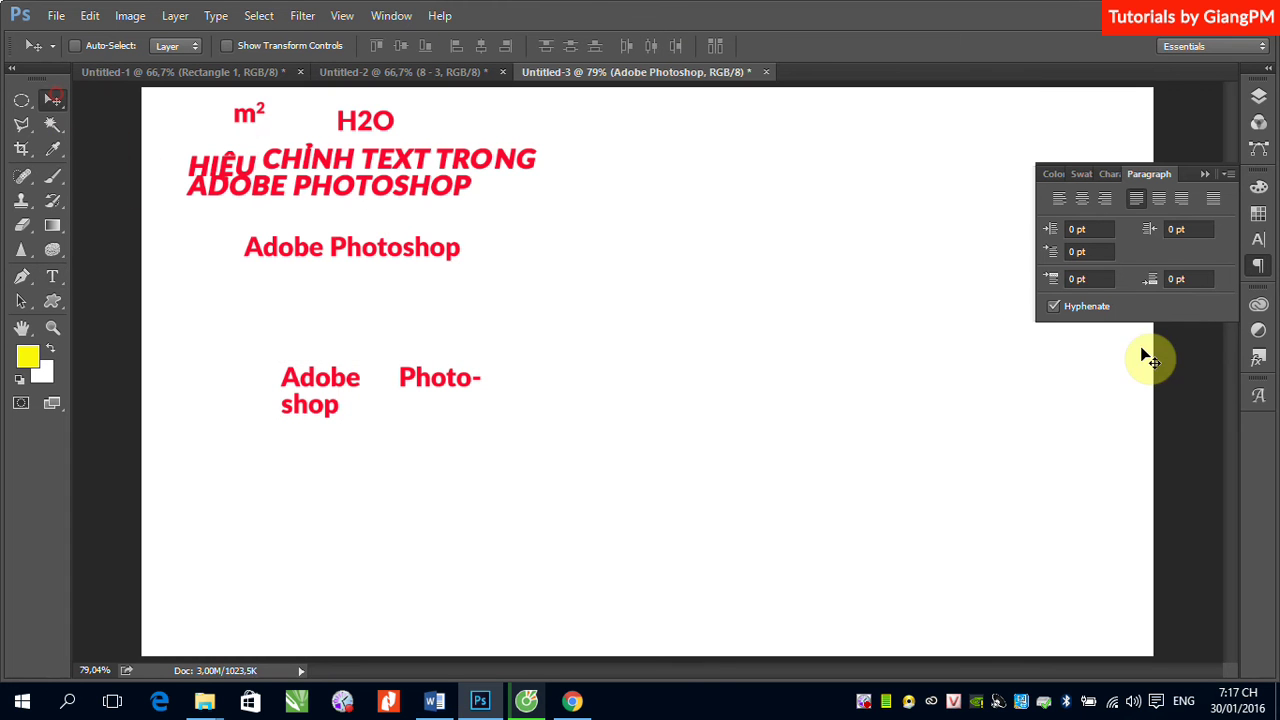
- Turn hyphenation off for the 'Adobe Photoshop' paragraph so it wraps onto two lines
click(1053, 306)
click(53, 275)
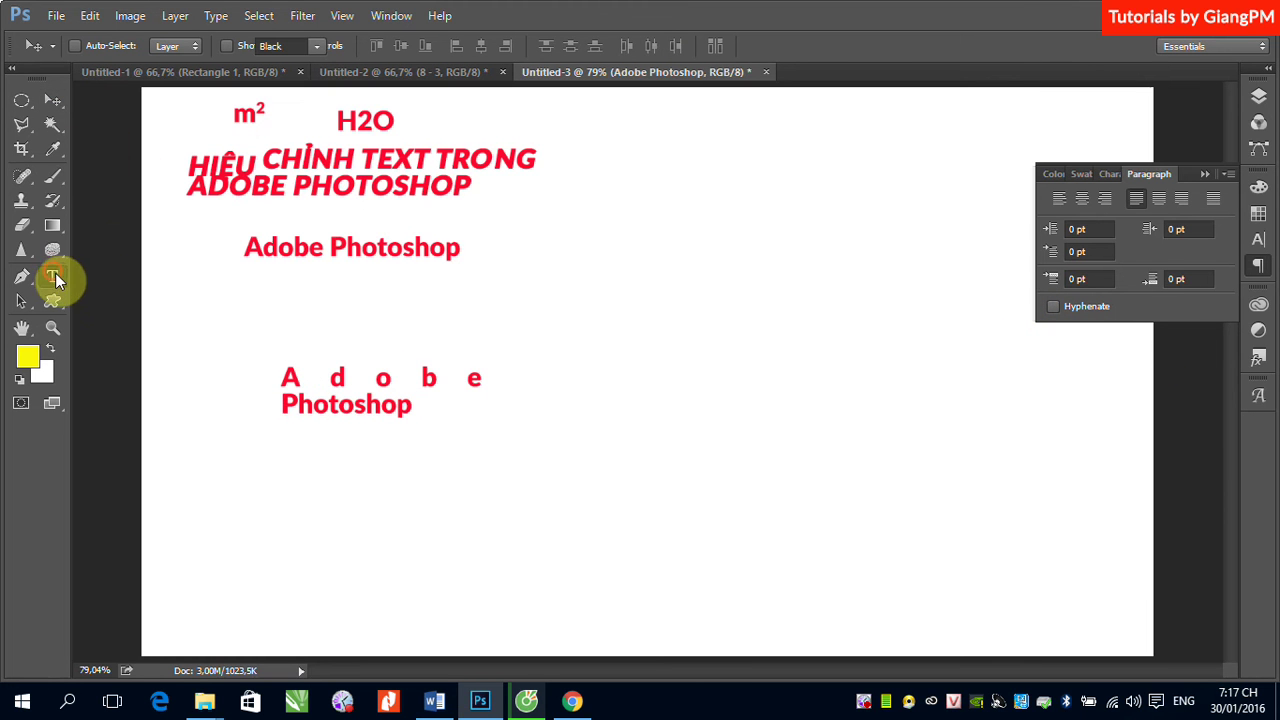
drag(285, 378, 495, 417)
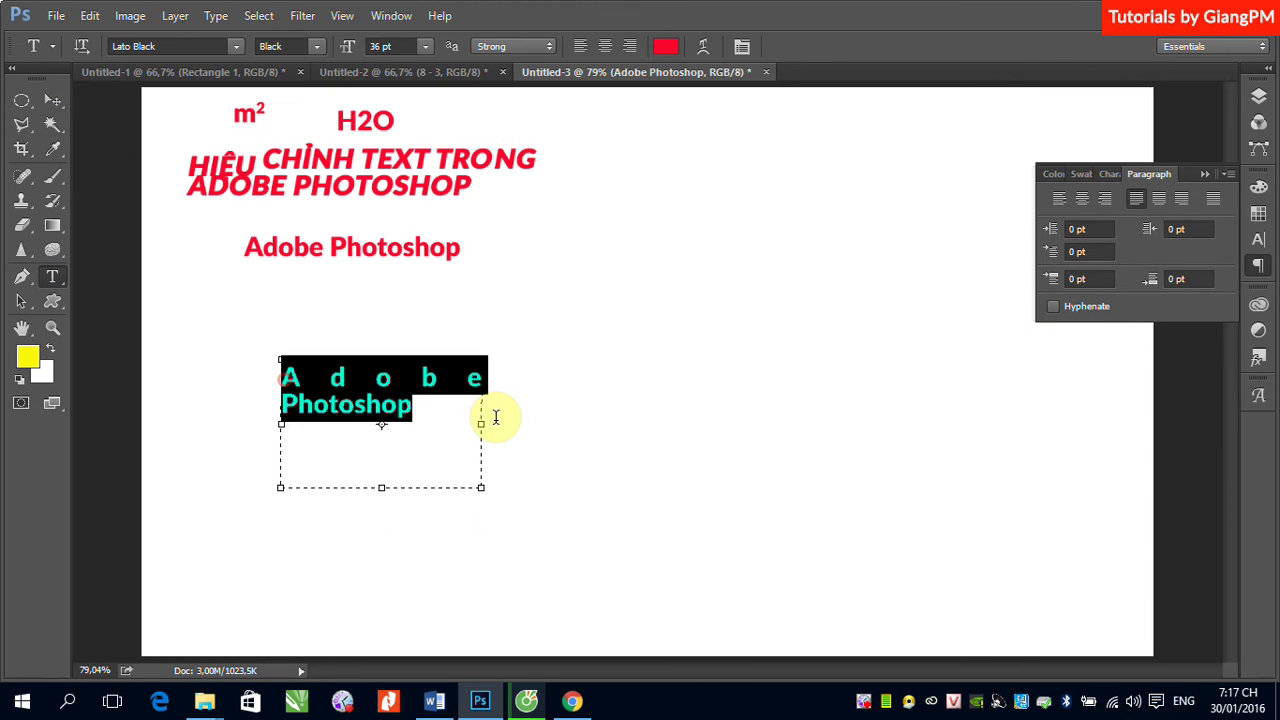
click(1053, 306)
click(1053, 306)
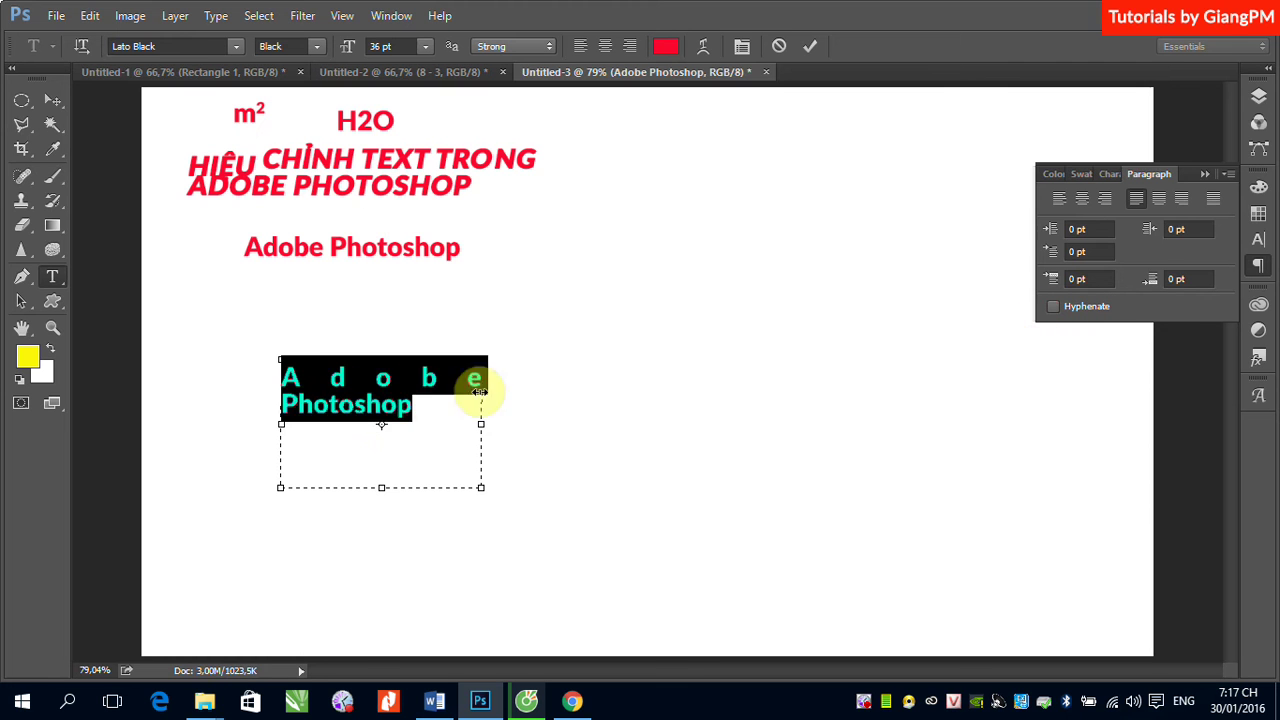
click(411, 426)
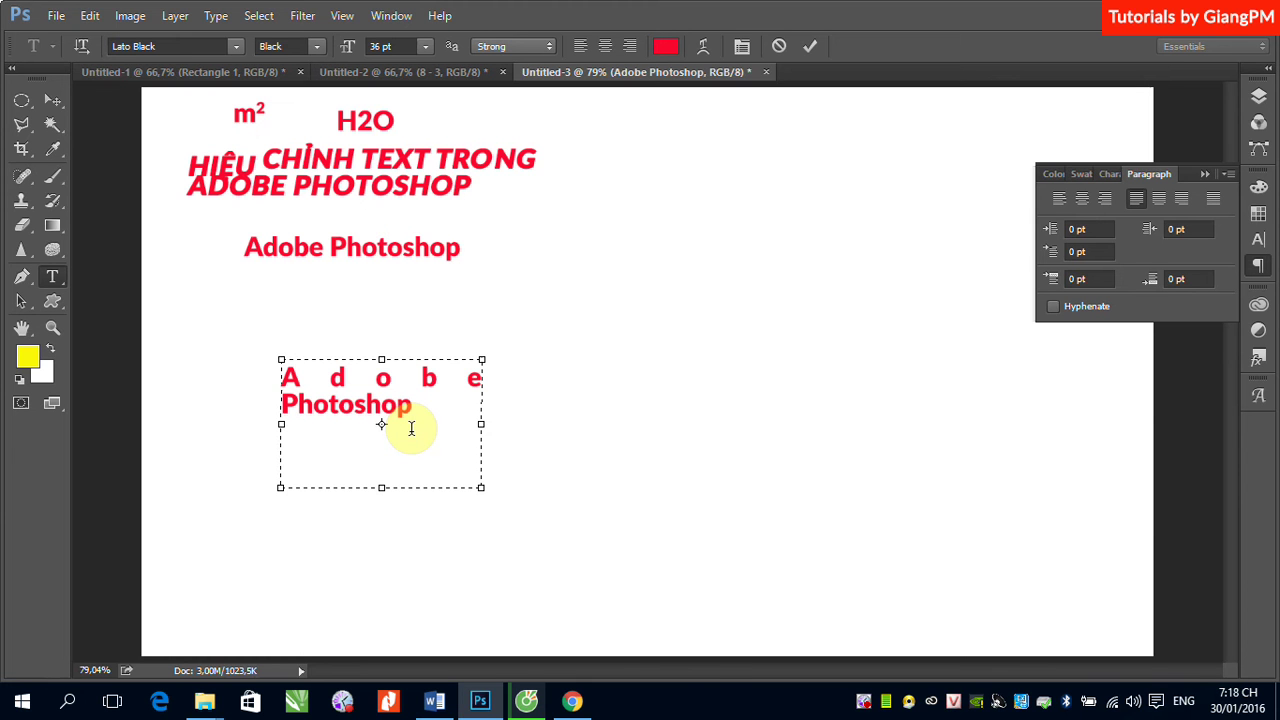
click(53, 100)
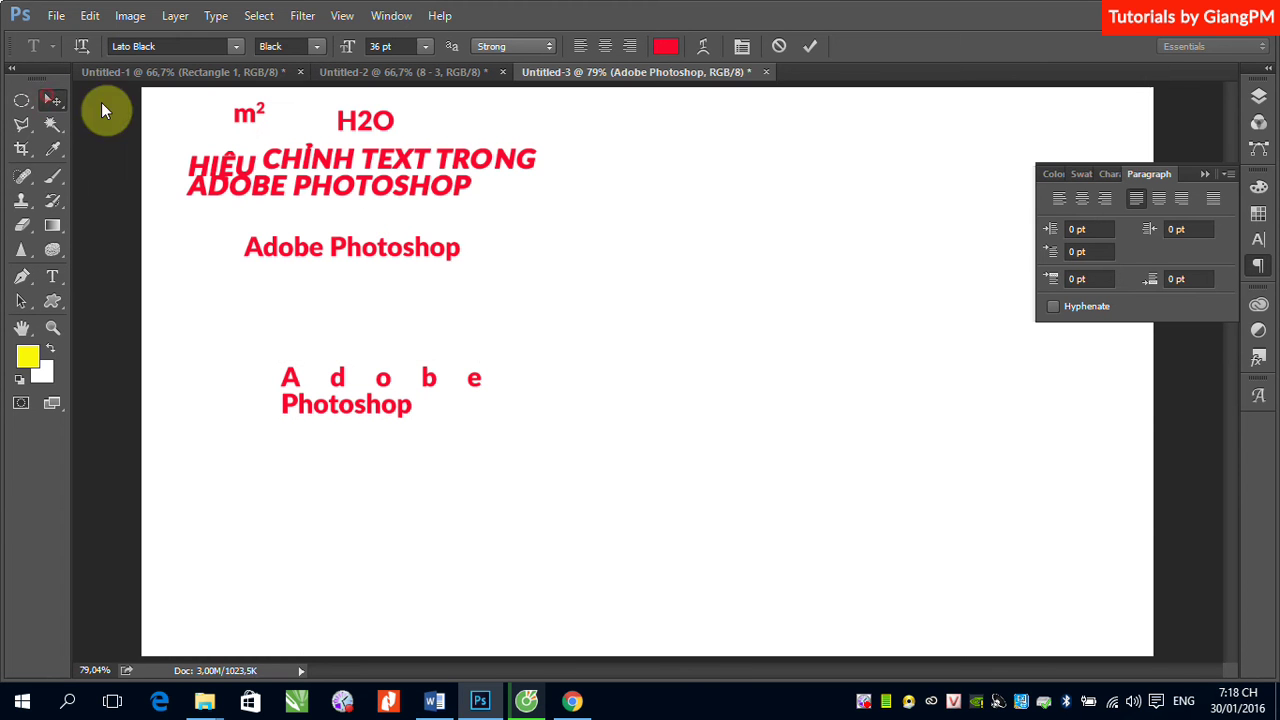
- Open the Type menu to reach the Panels submenu containing Glyphs Panel
click(213, 16)
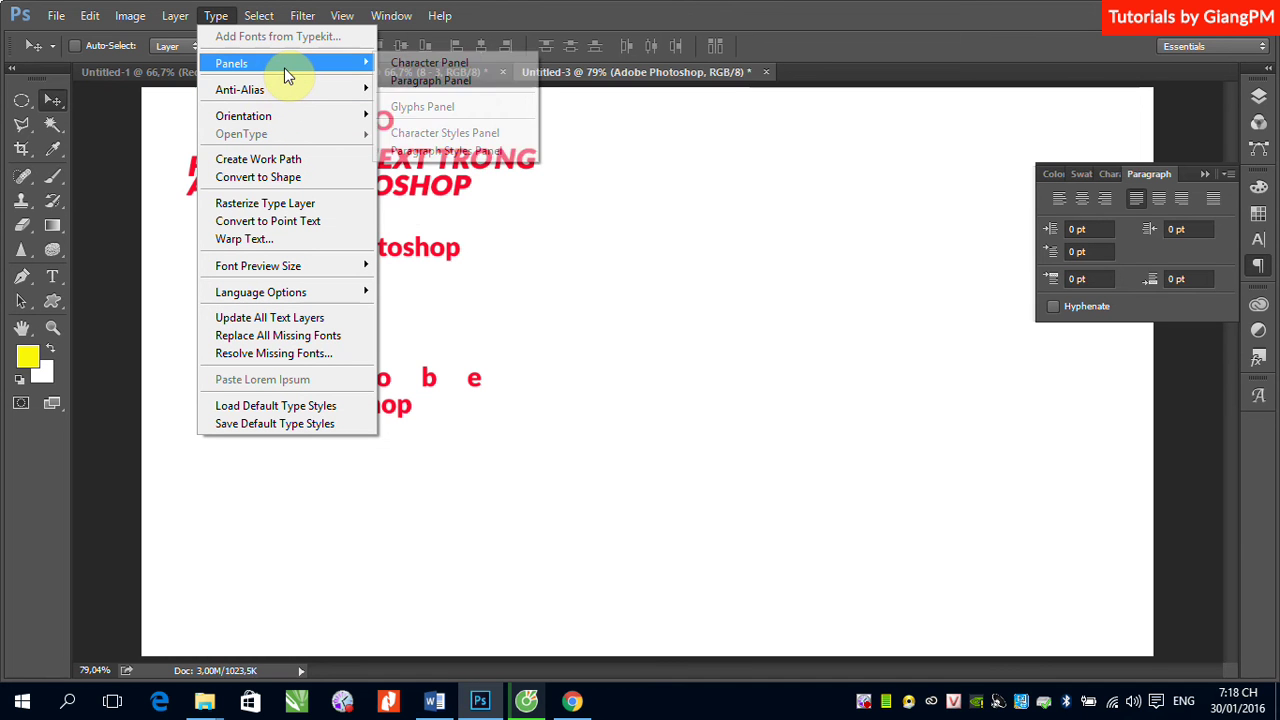
mouse_move(260, 63)
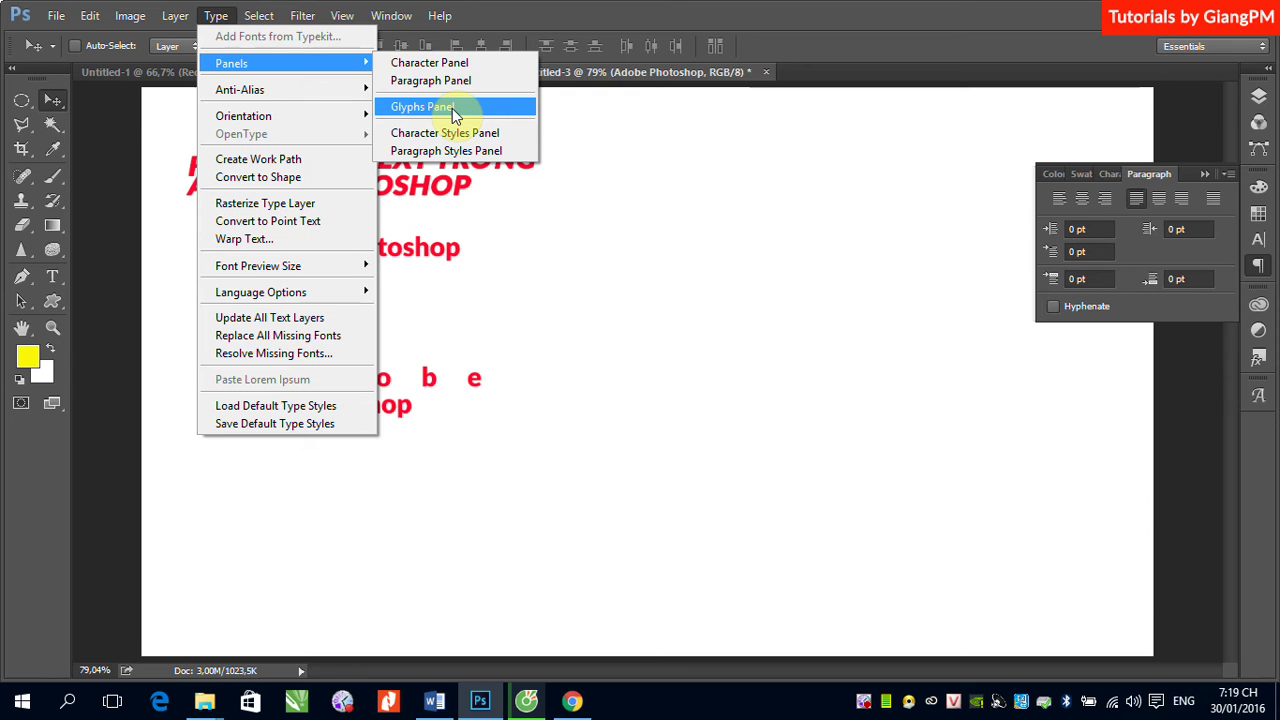
- Add a 'CỘNG HÒA' text line on the right of the canvas in Arial Regular
click(53, 275)
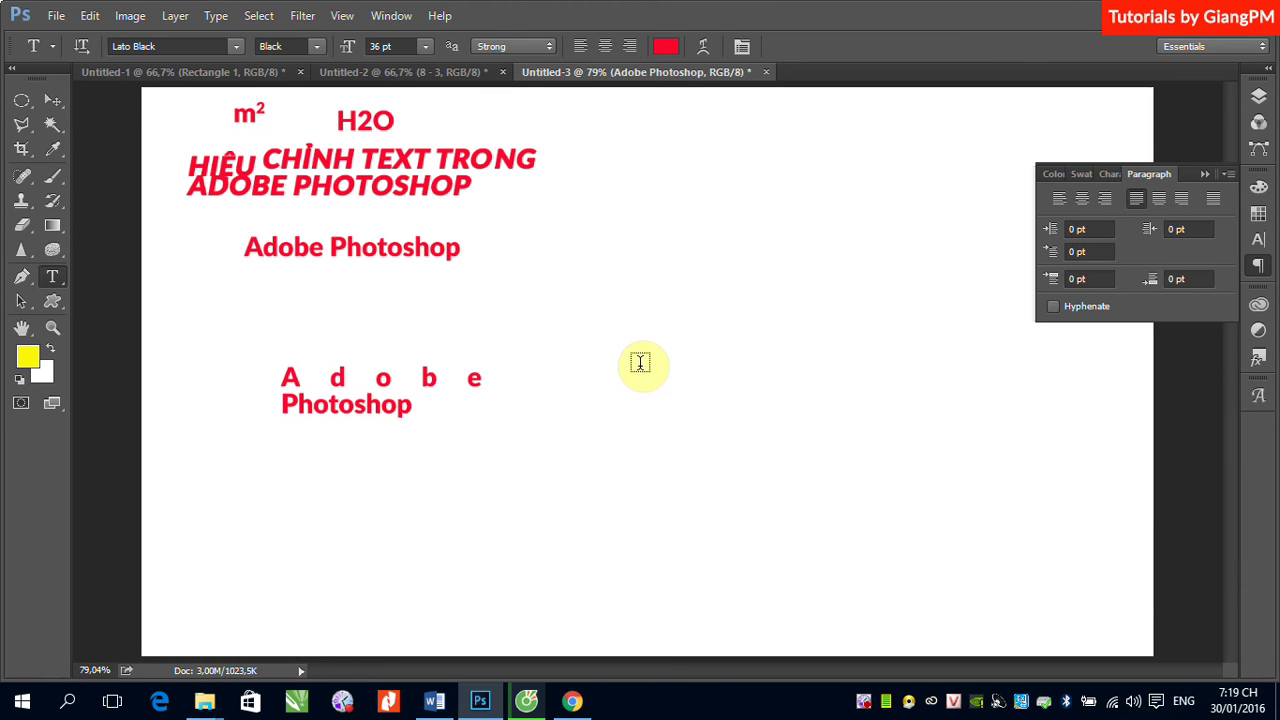
click(237, 46)
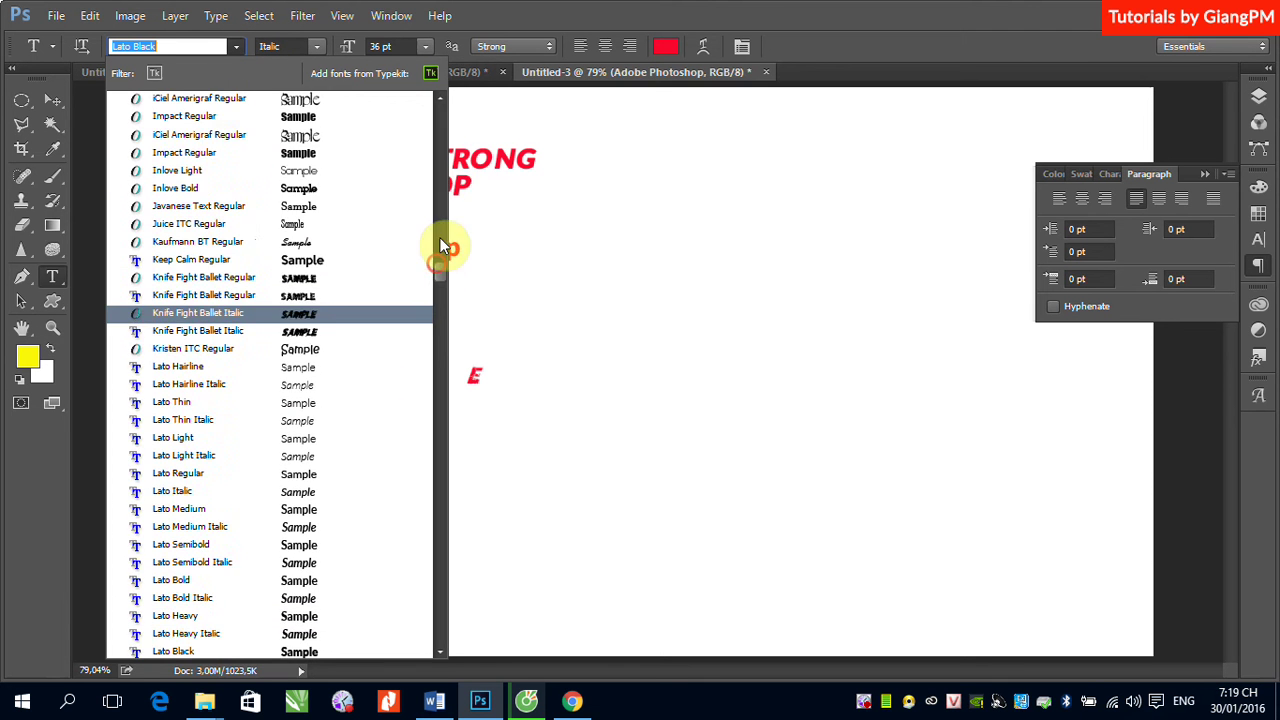
drag(439, 247, 432, 94)
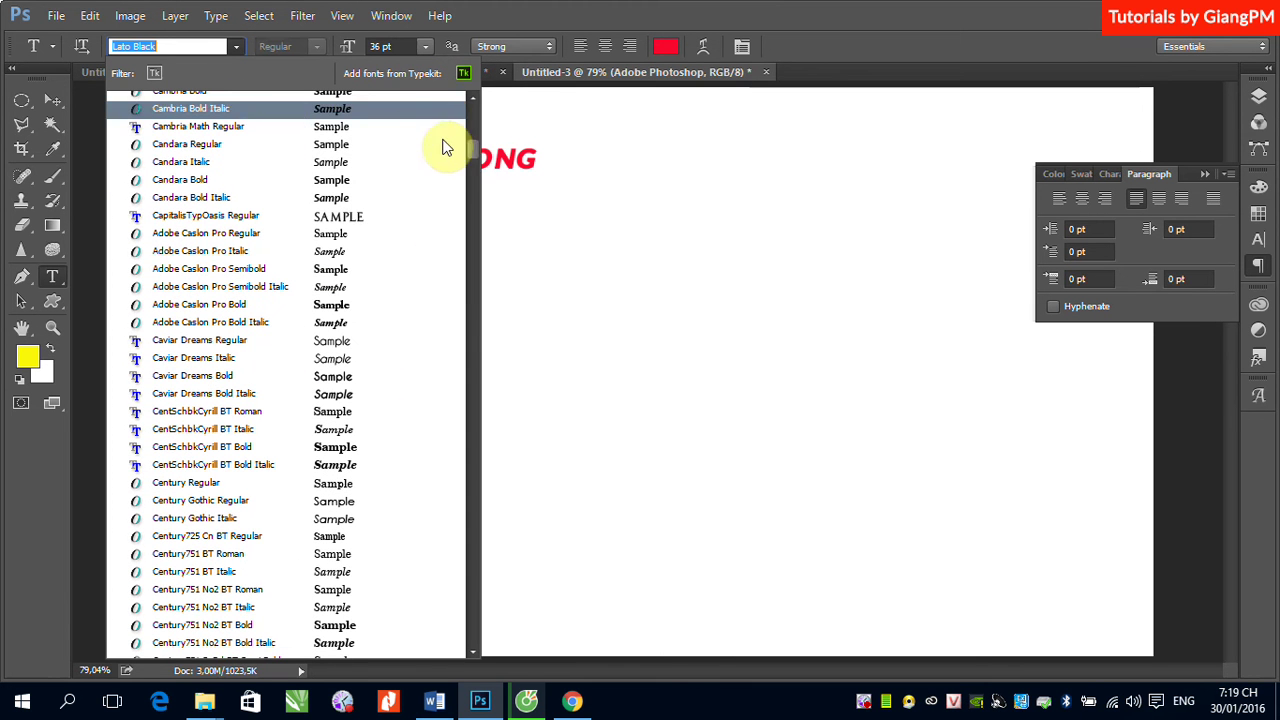
drag(472, 139, 470, 102)
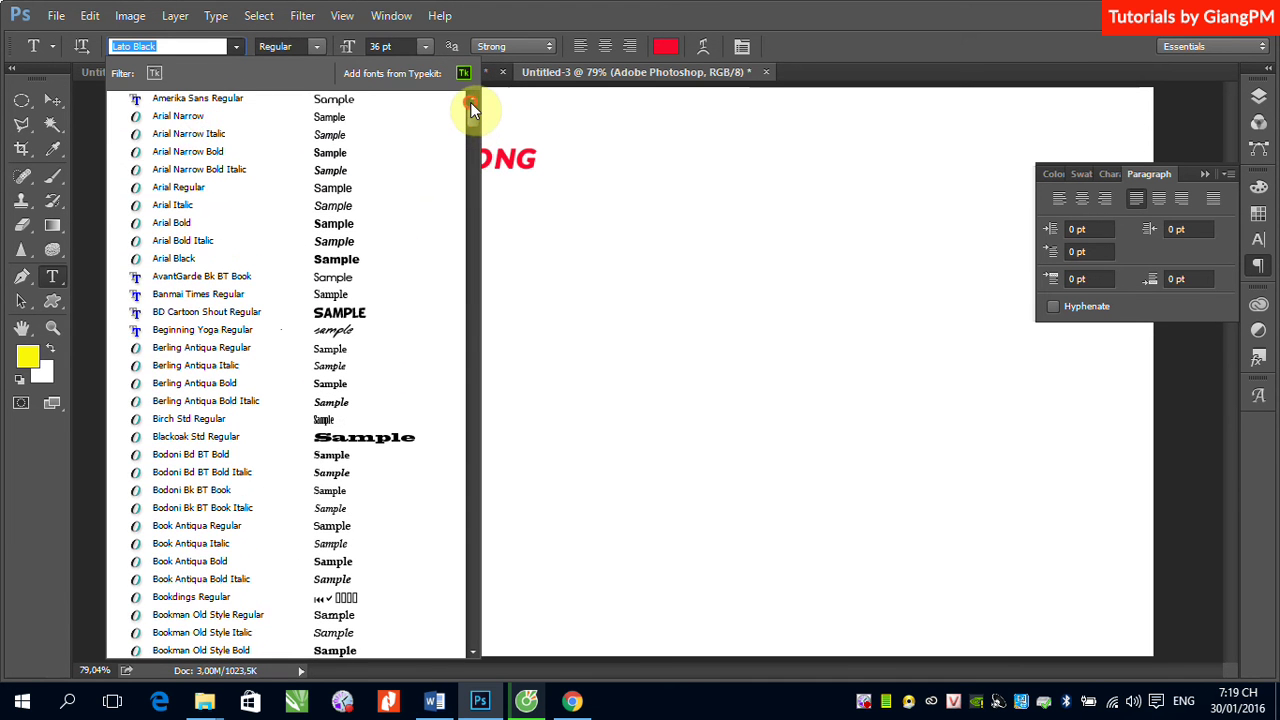
click(193, 187)
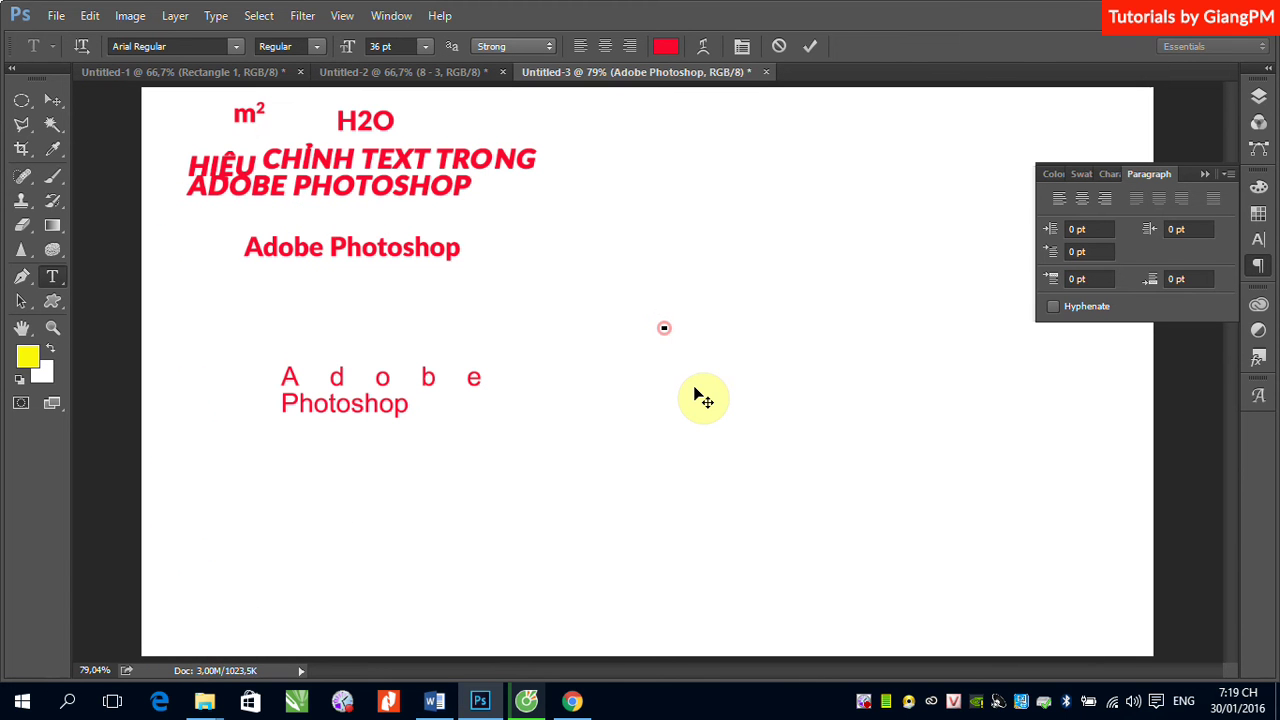
text(CO)
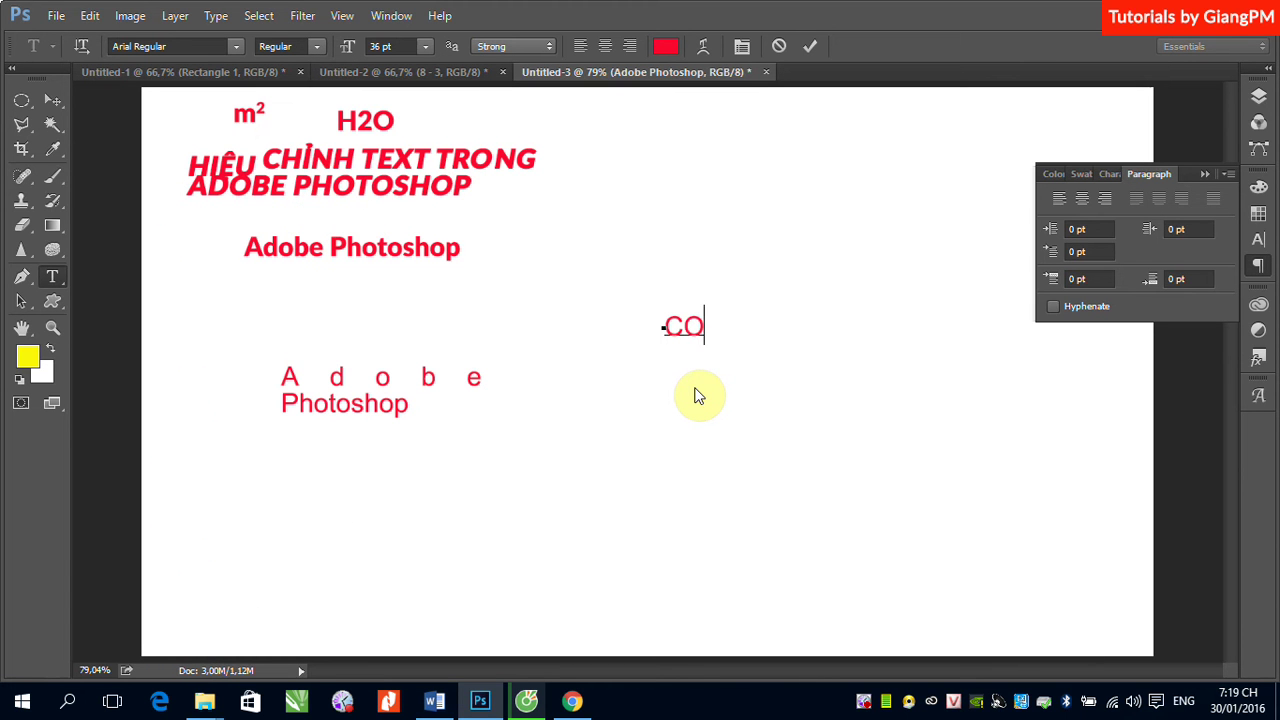
text(on)
text(GJ HOAF)
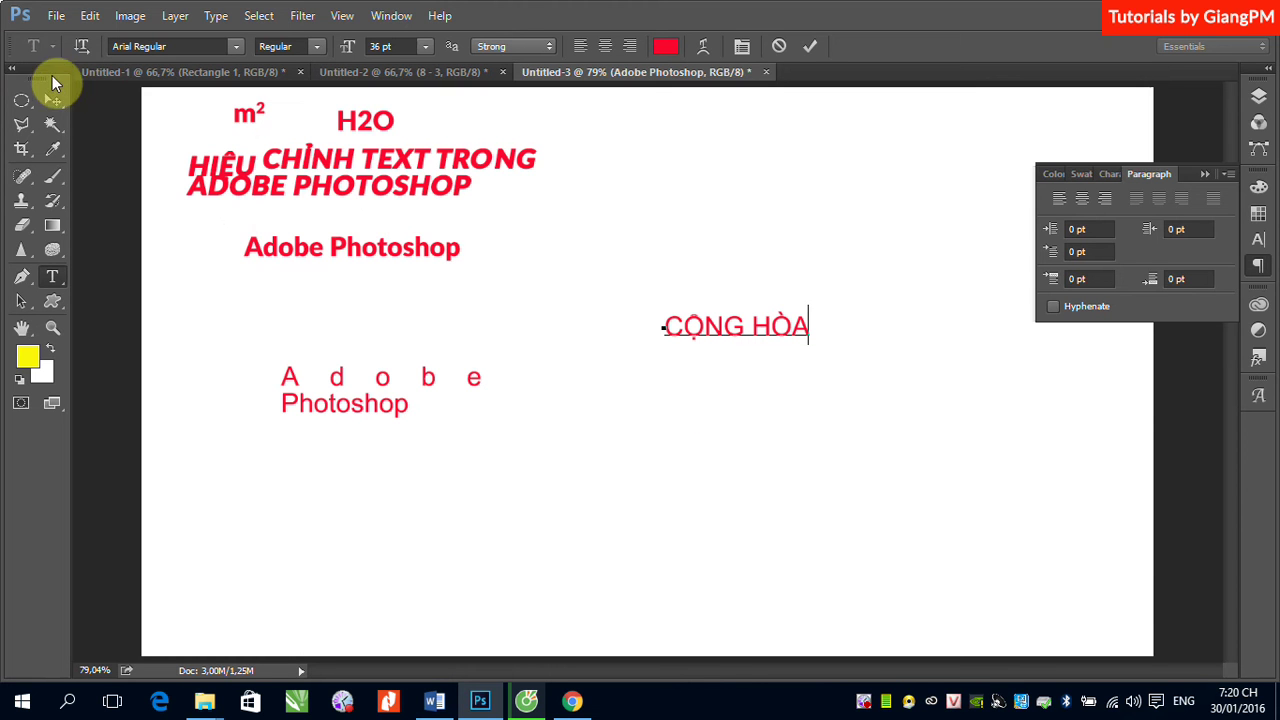
click(52, 103)
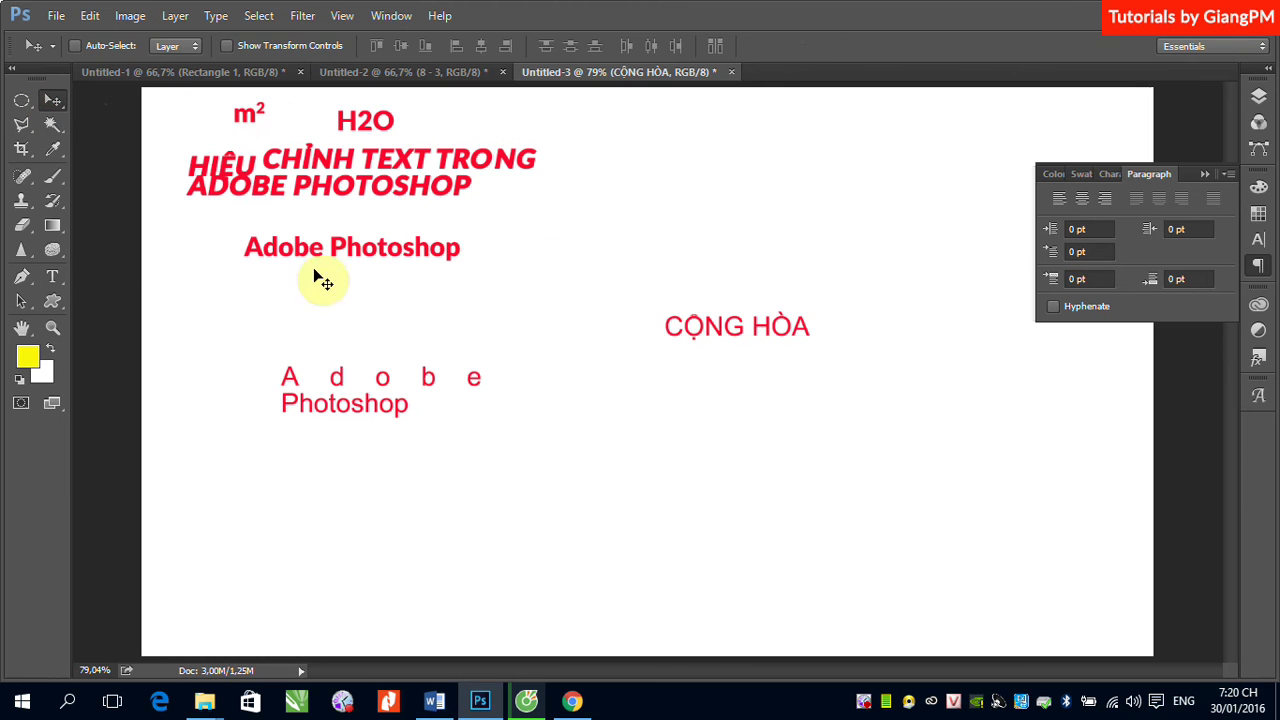
- Change the CỘNG HÒA font style to Bold after briefly trying Narrow
click(52, 275)
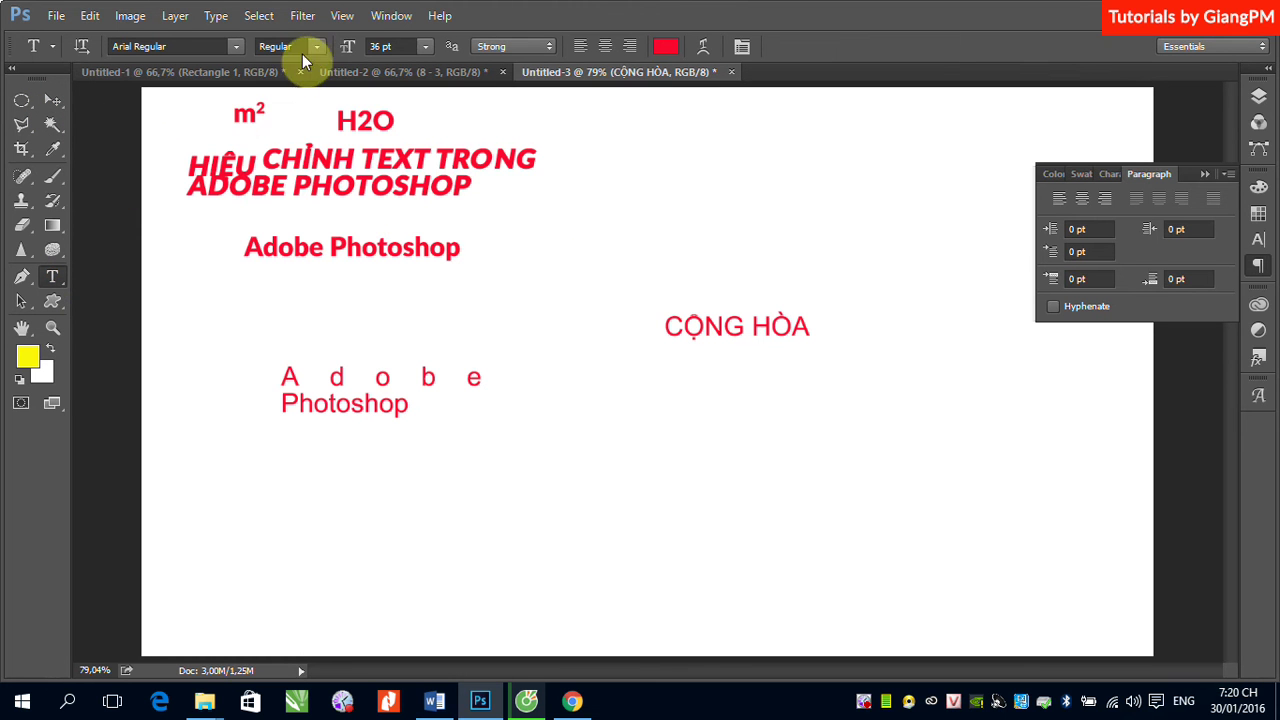
click(316, 48)
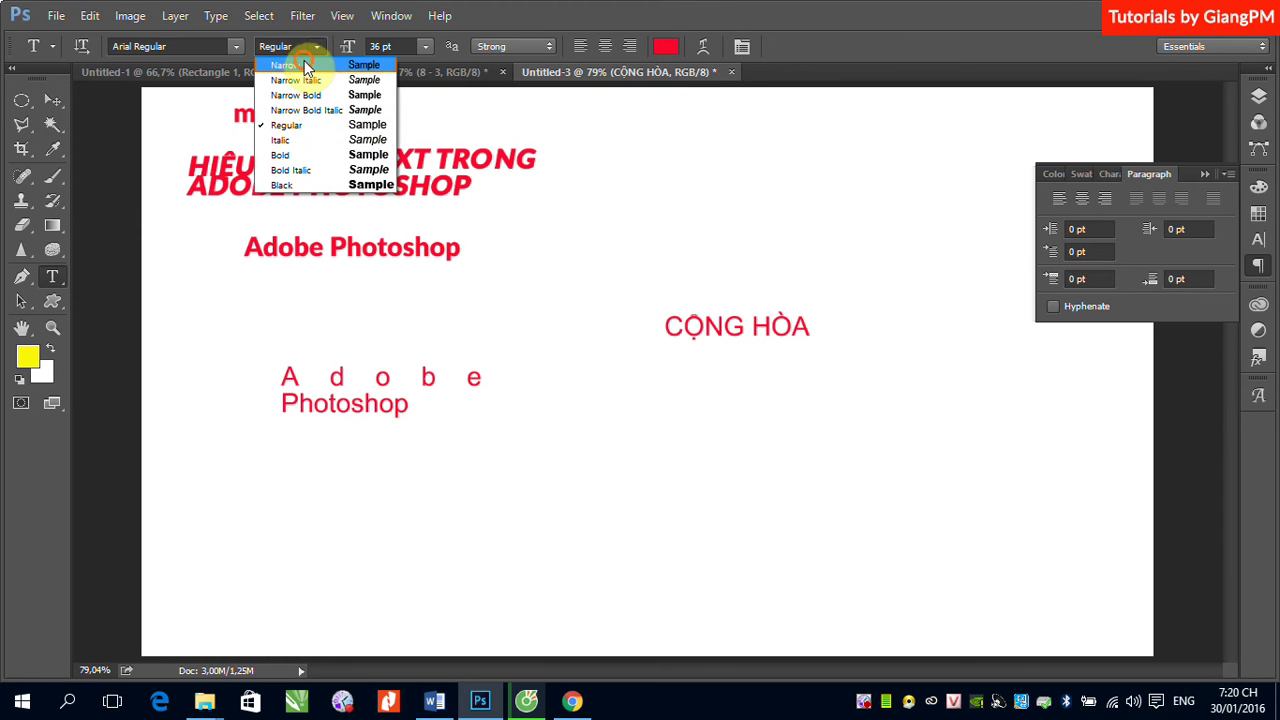
click(305, 58)
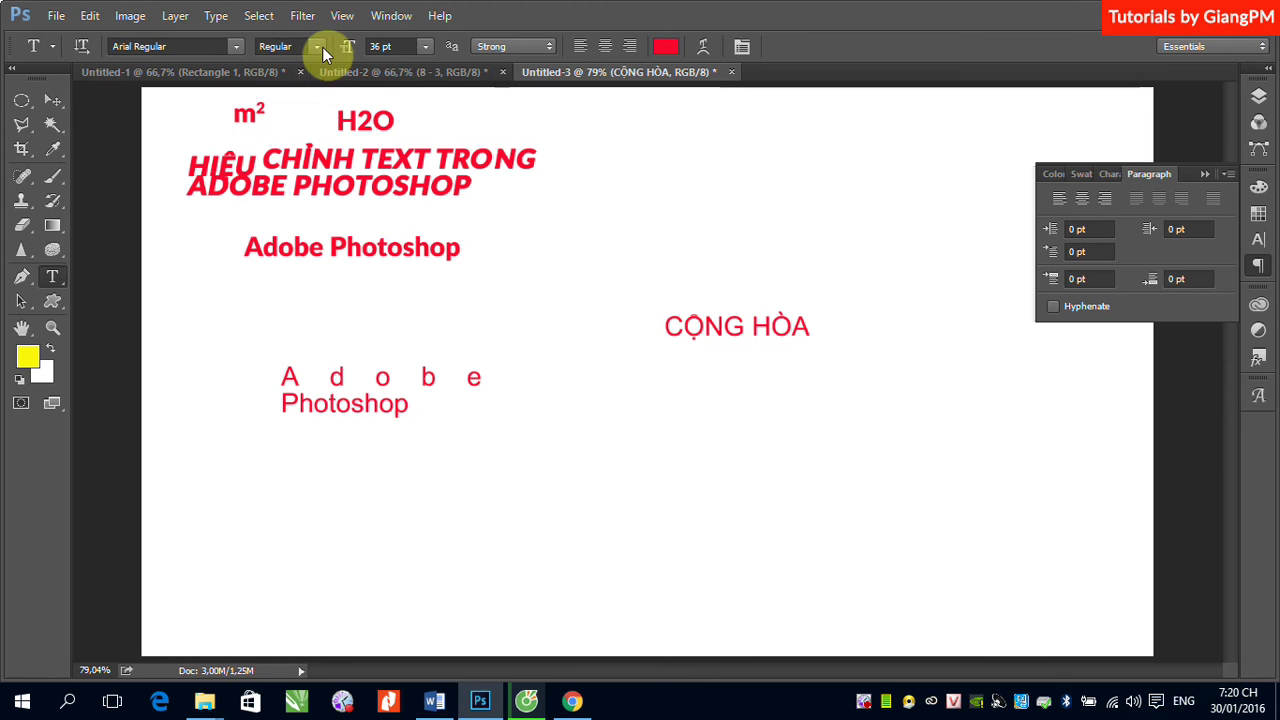
click(318, 47)
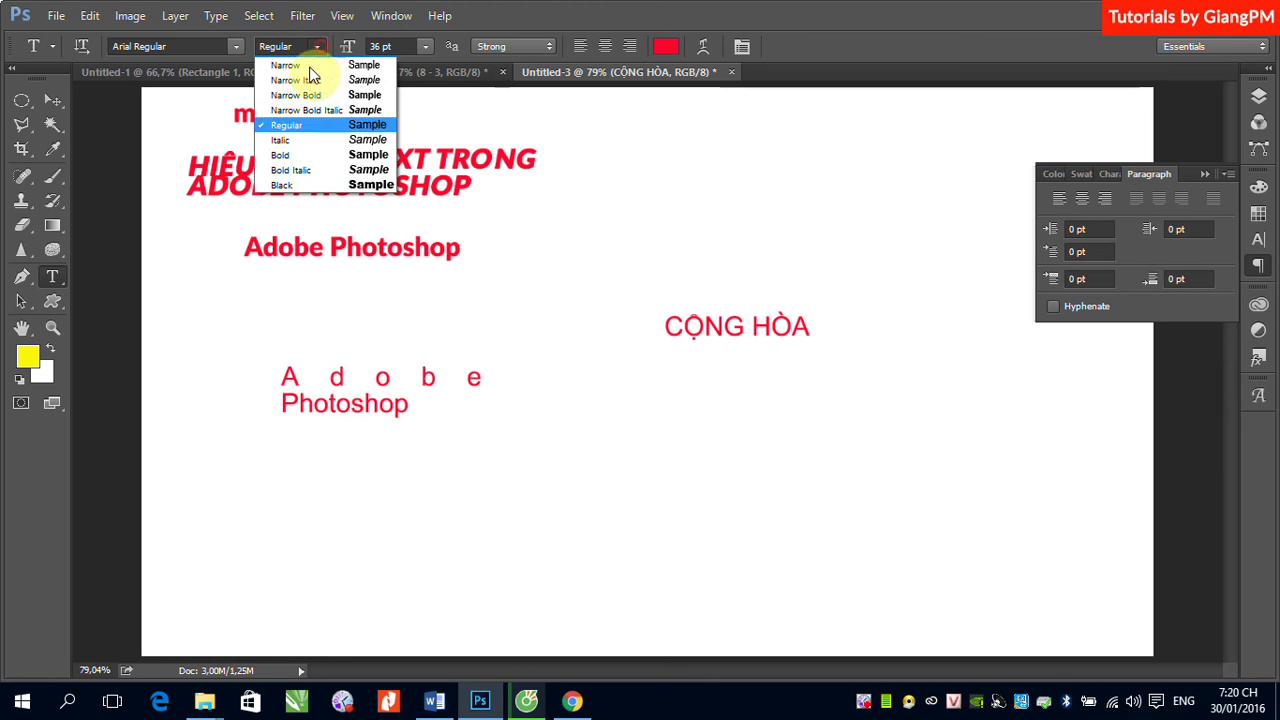
click(296, 152)
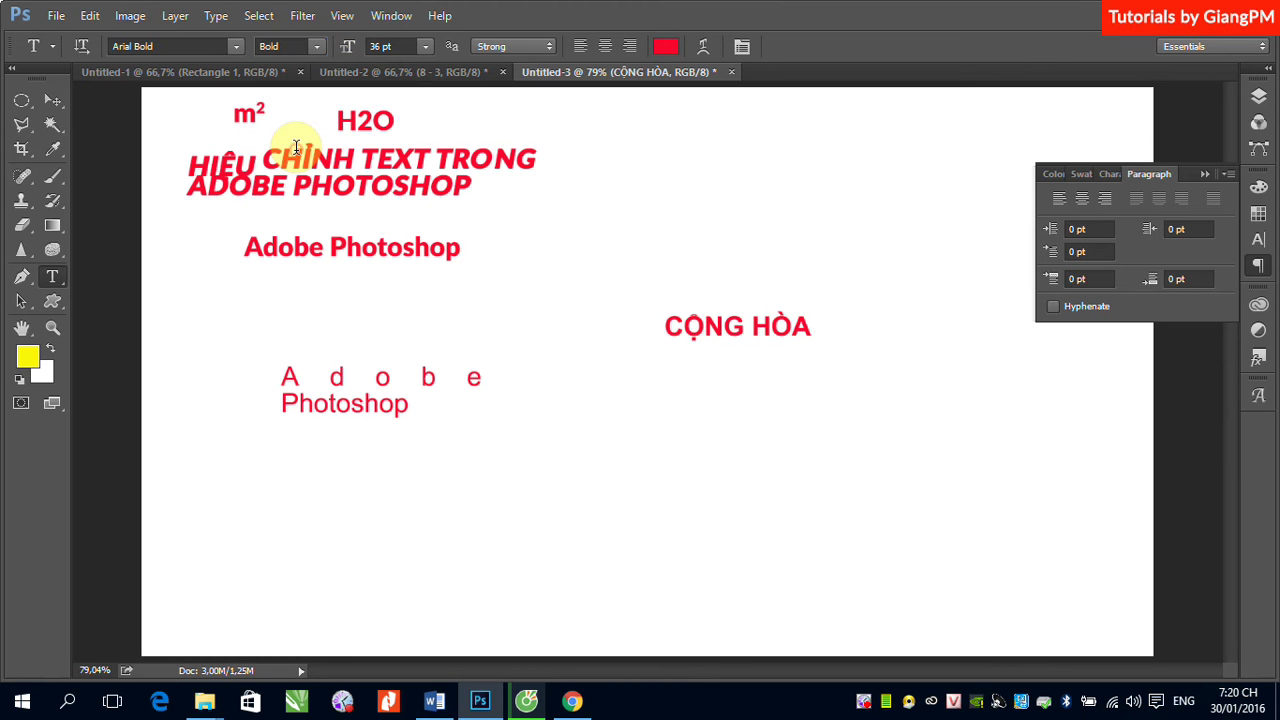
- Switch the CỘNG HÒA heading to the Arial Black style and zoom in on it
click(318, 47)
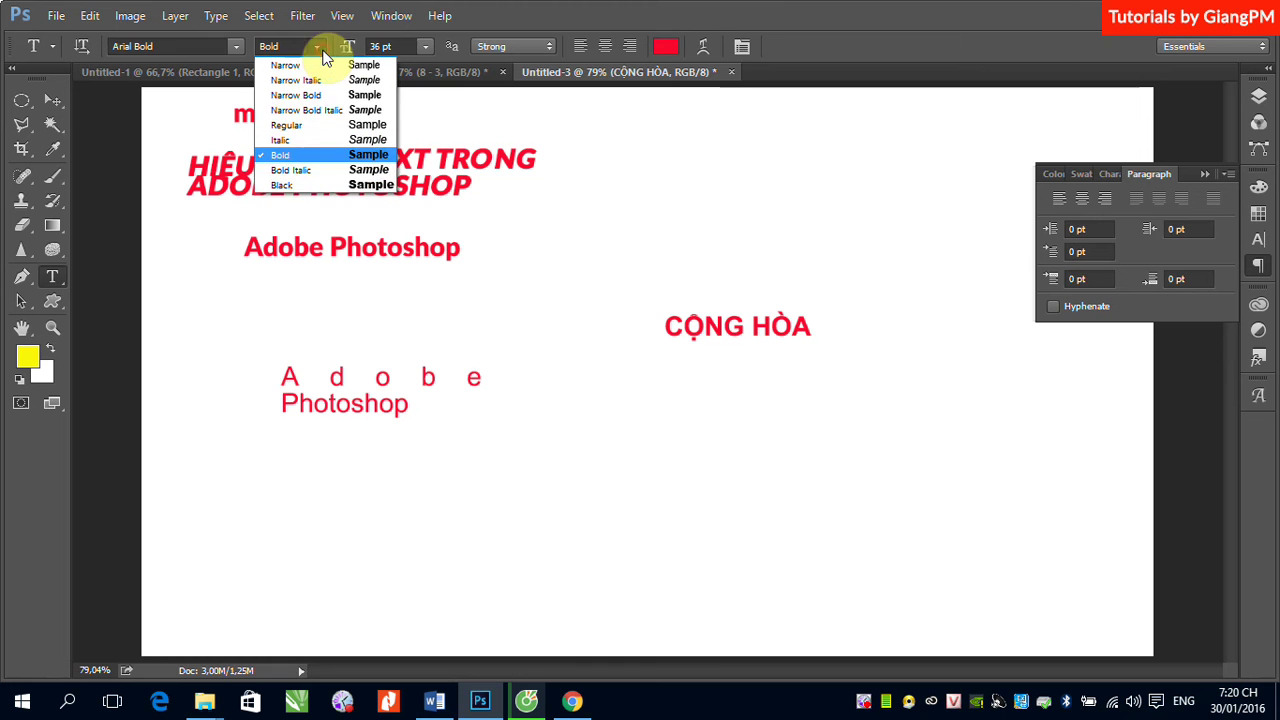
click(282, 185)
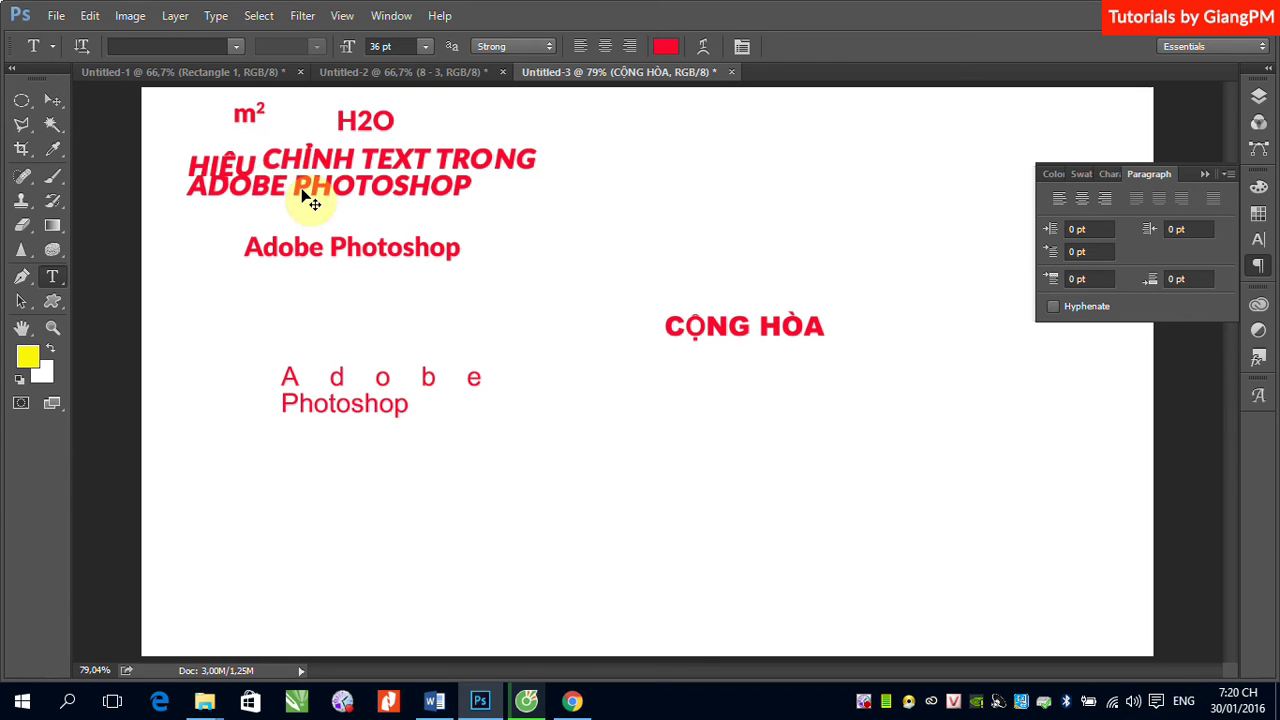
key(Return)
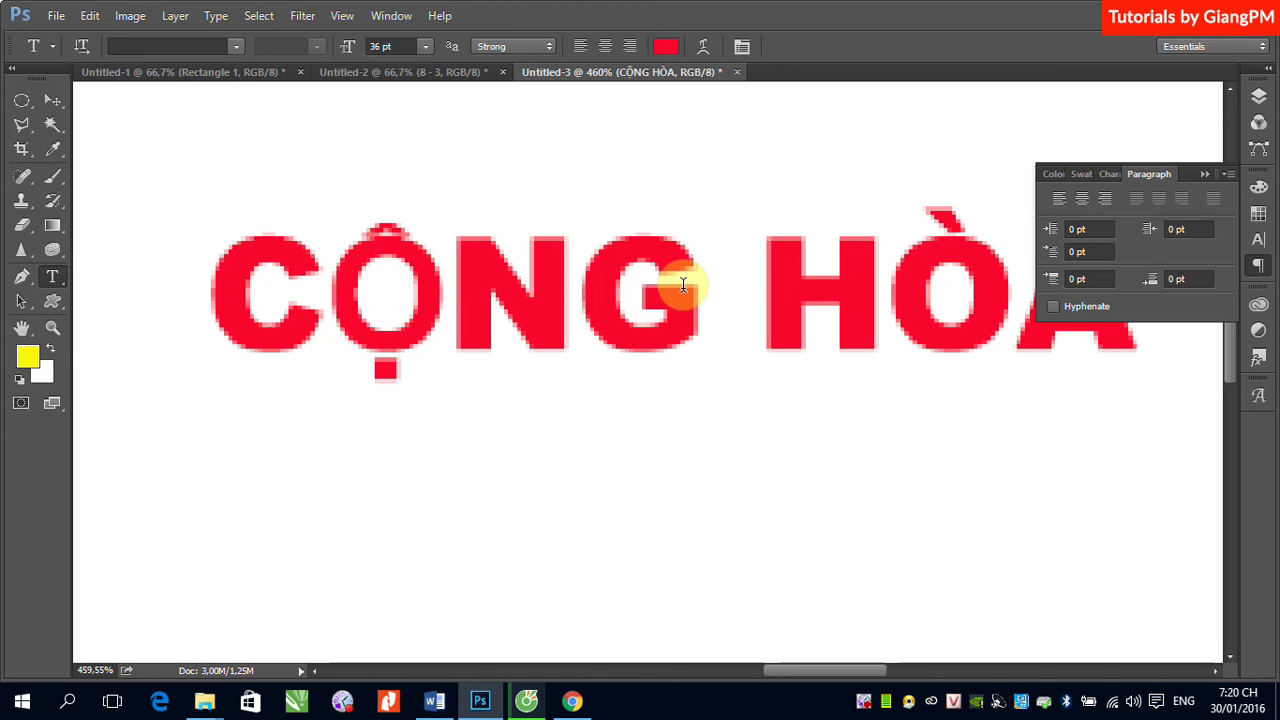
- Delete the accented Ộ from CỘNG and the Ò from HÒA
click(338, 298)
shift+click(421, 308)
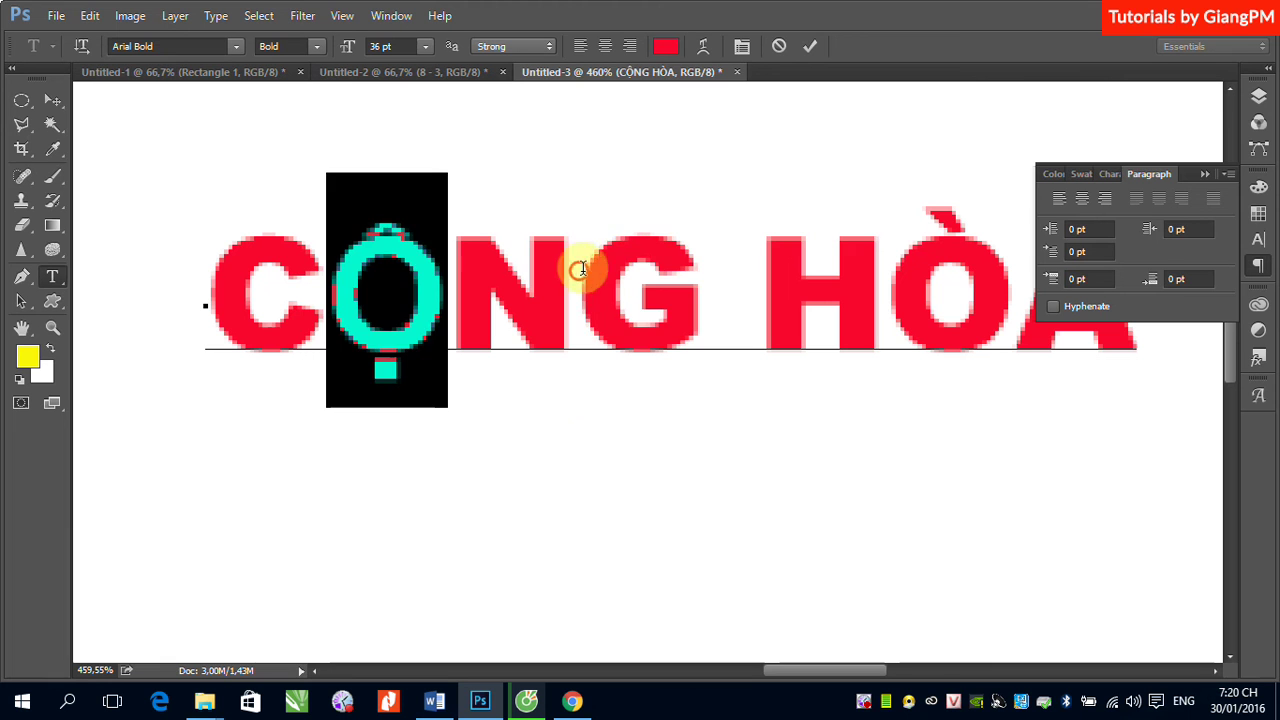
drag(578, 271, 703, 280)
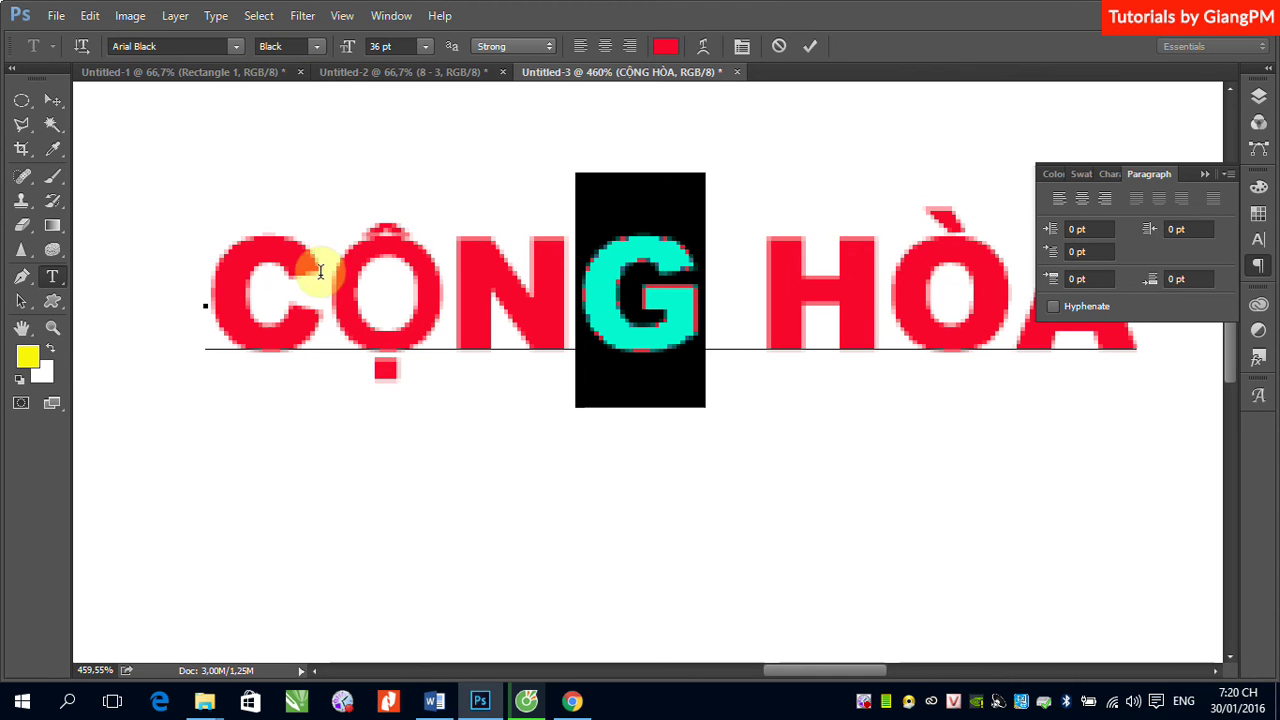
drag(322, 285, 411, 291)
key(BackSpace)
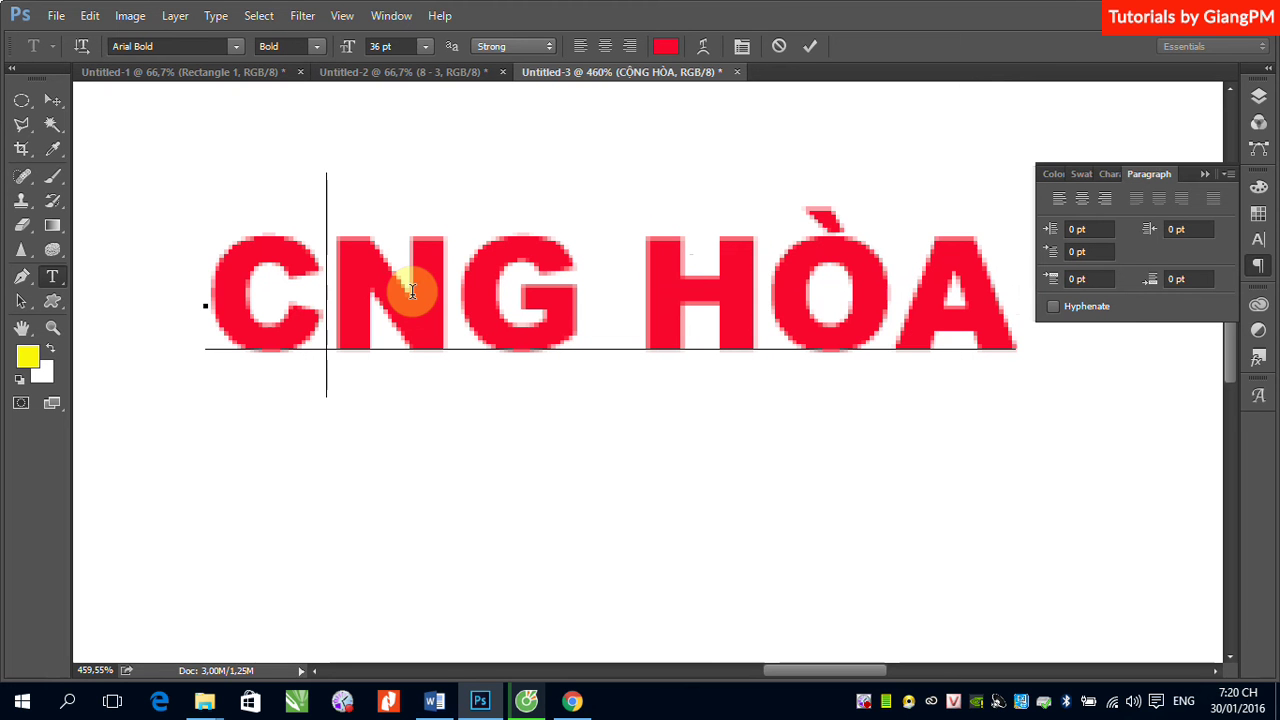
click(844, 240)
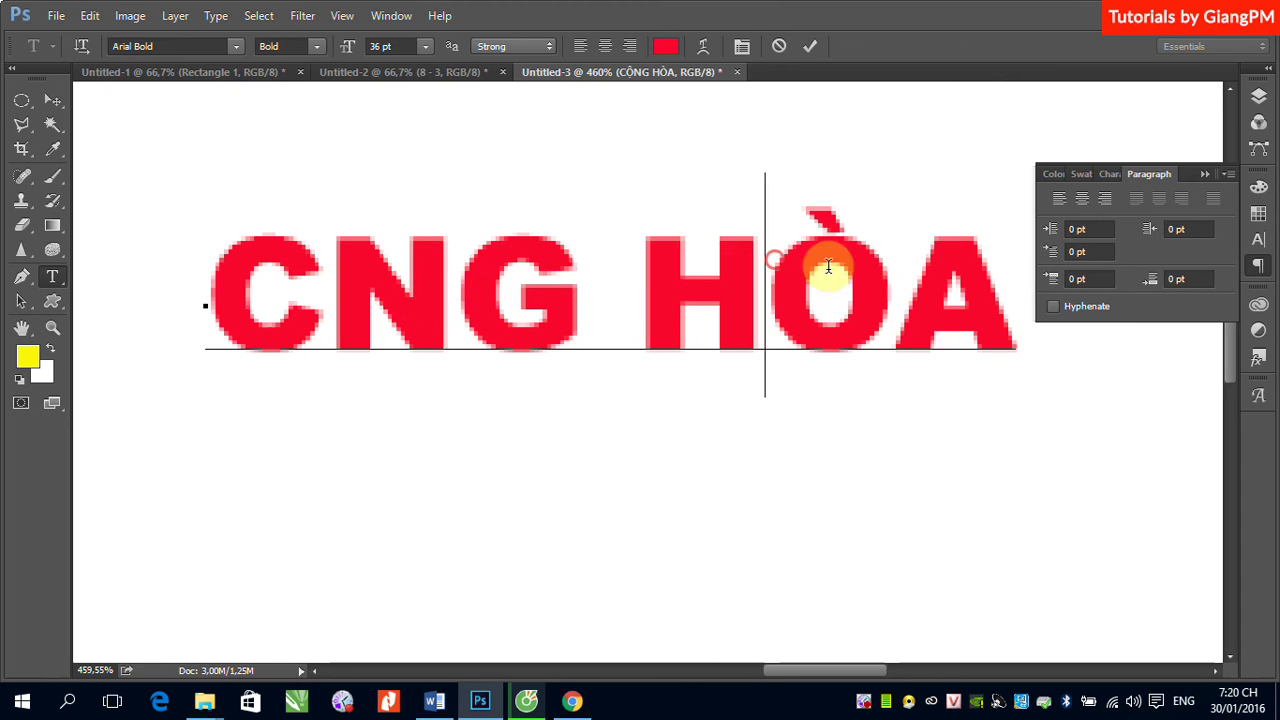
key(shift+Right)
key(Delete)
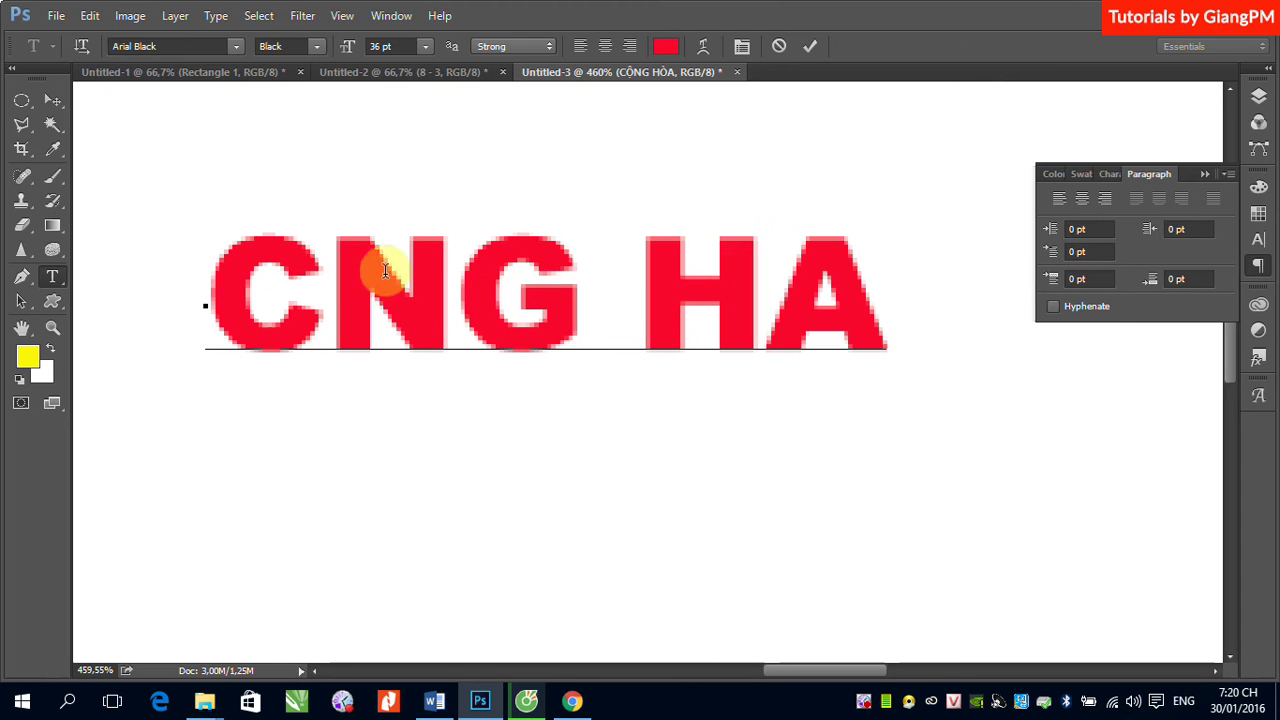
- Type a plain O in each gap so the heading reads 'CONG HOA', then commit
click(318, 289)
text(O)
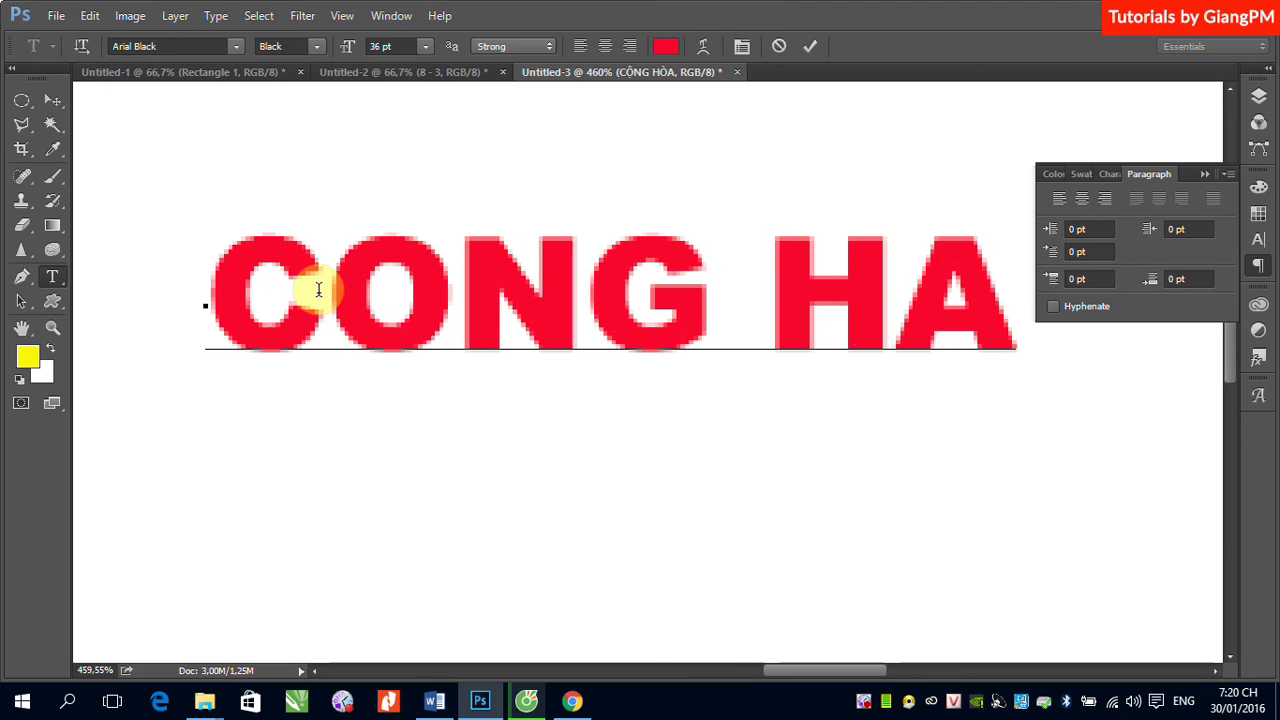
click(902, 296)
text(O)
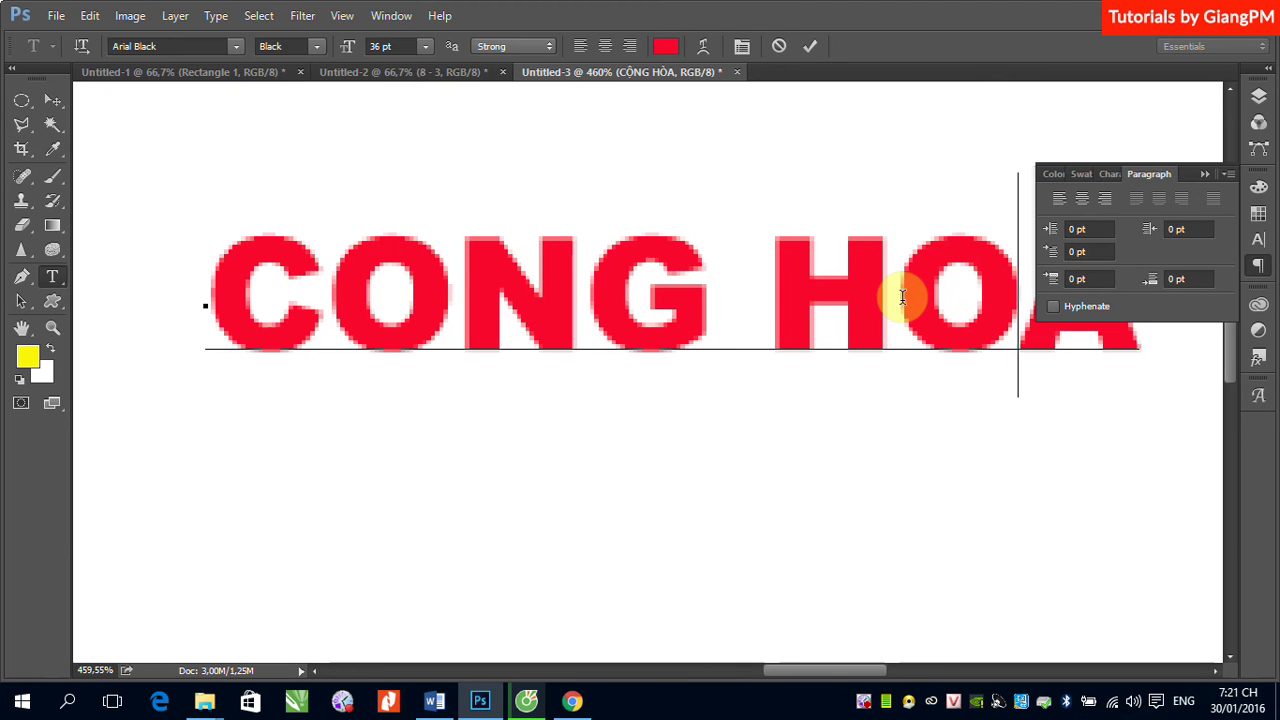
click(1207, 170)
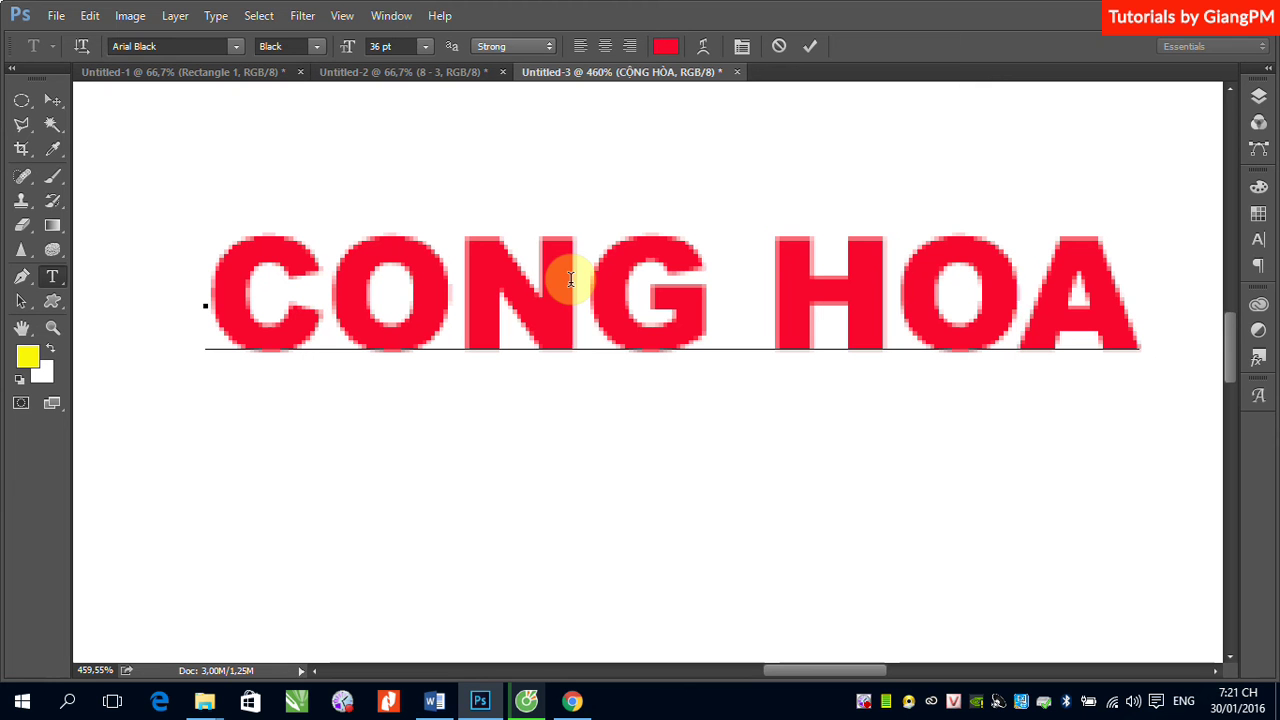
click(53, 102)
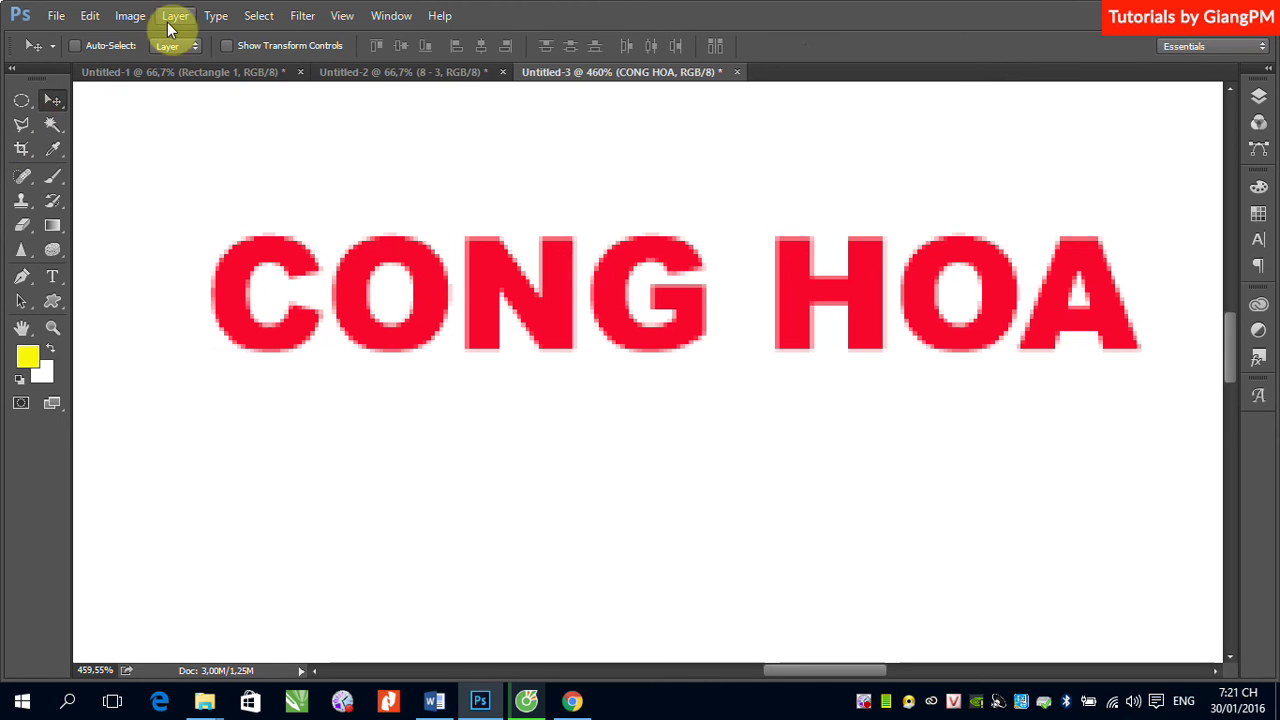
- Open the Glyphs panel from the Type menu and place it beside the CONG HOA heading
click(214, 18)
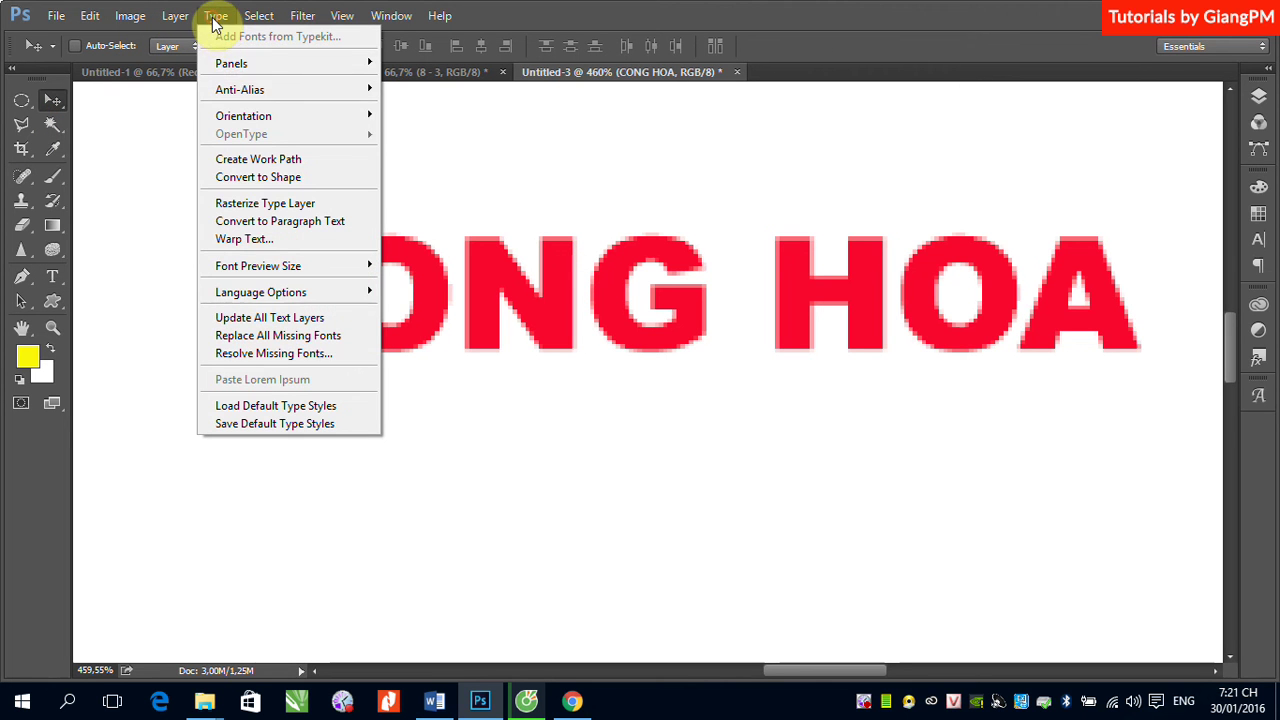
mouse_move(231, 63)
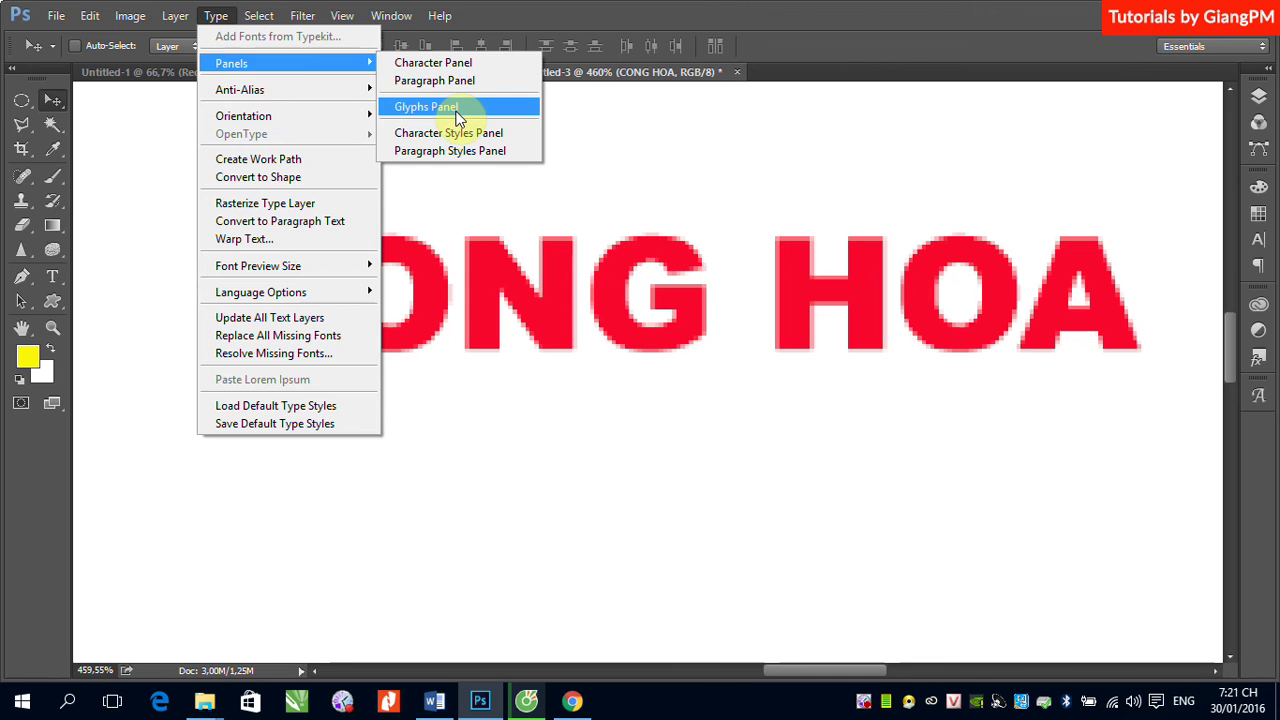
click(426, 107)
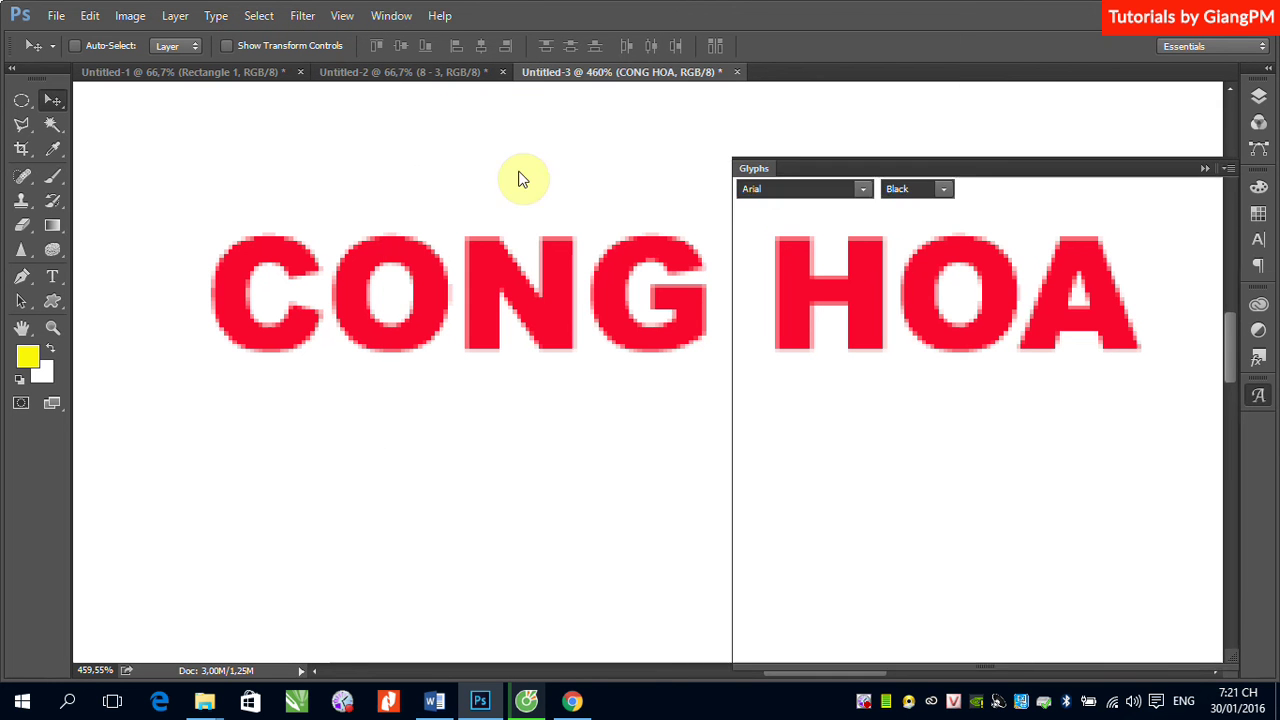
drag(922, 169, 856, 143)
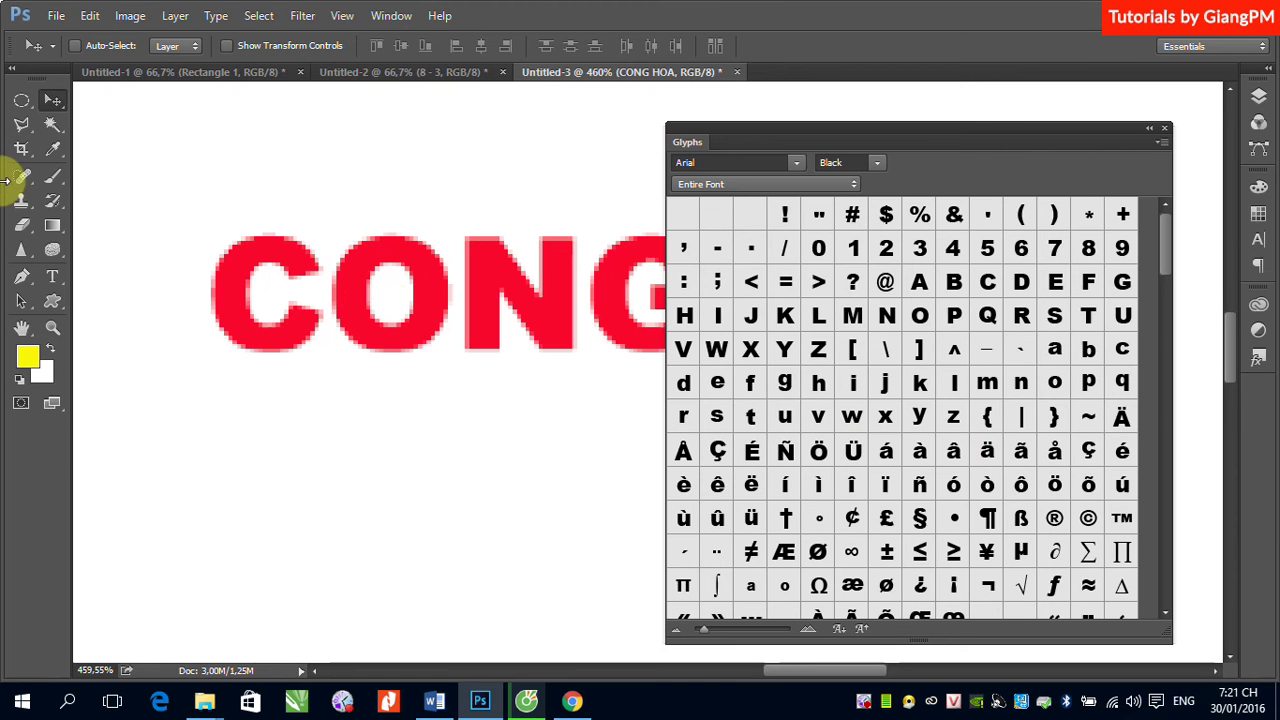
click(53, 278)
- Replace the O in CONG with Ô from the Glyphs panel
click(330, 300)
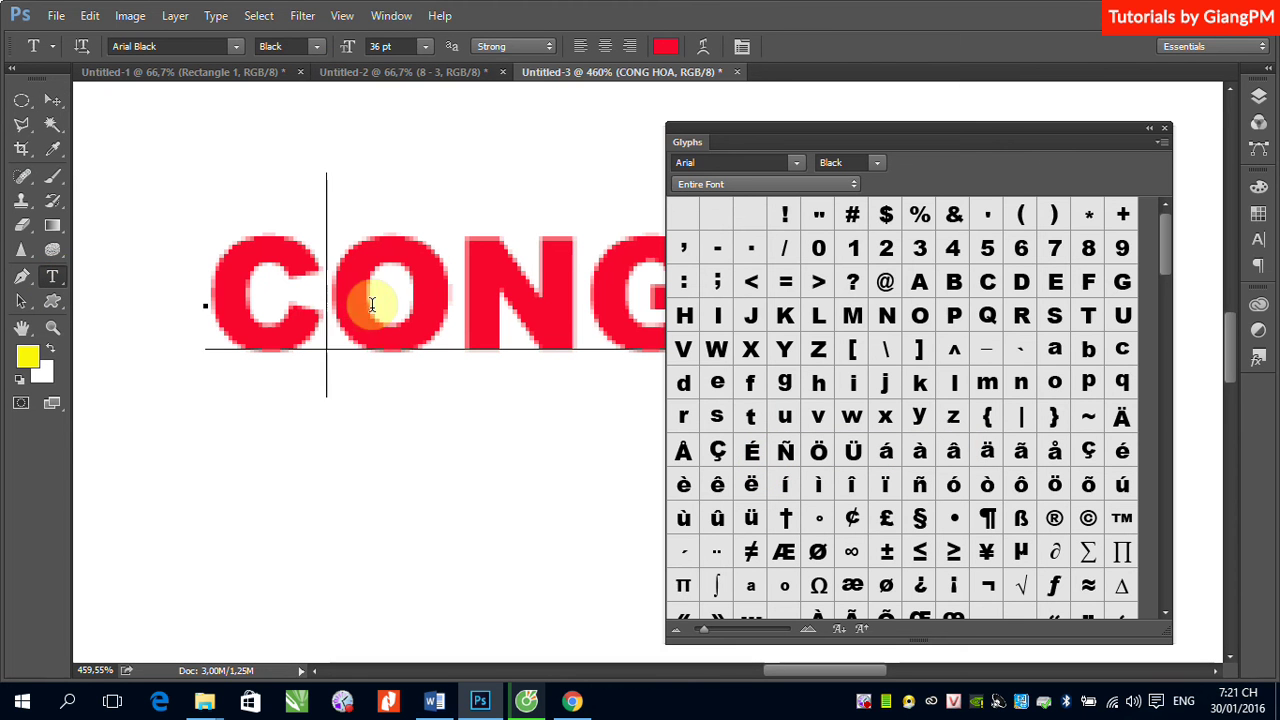
drag(330, 300, 452, 305)
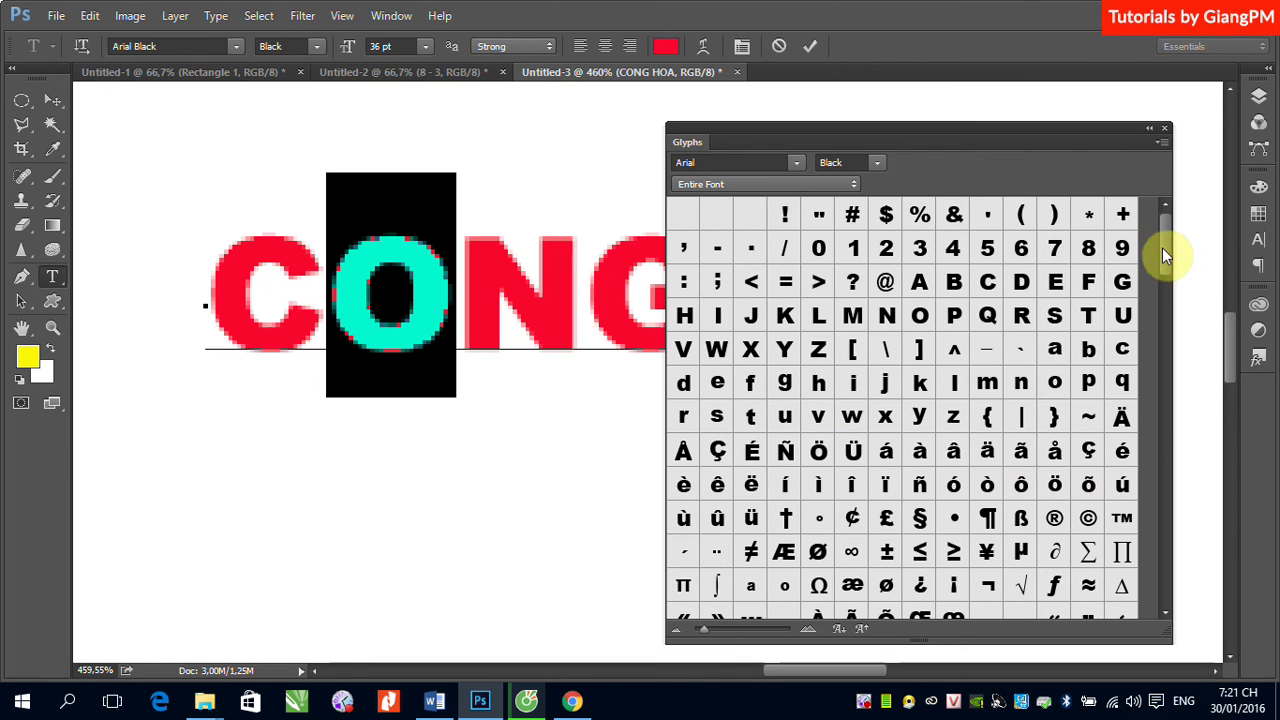
drag(1164, 240, 1172, 296)
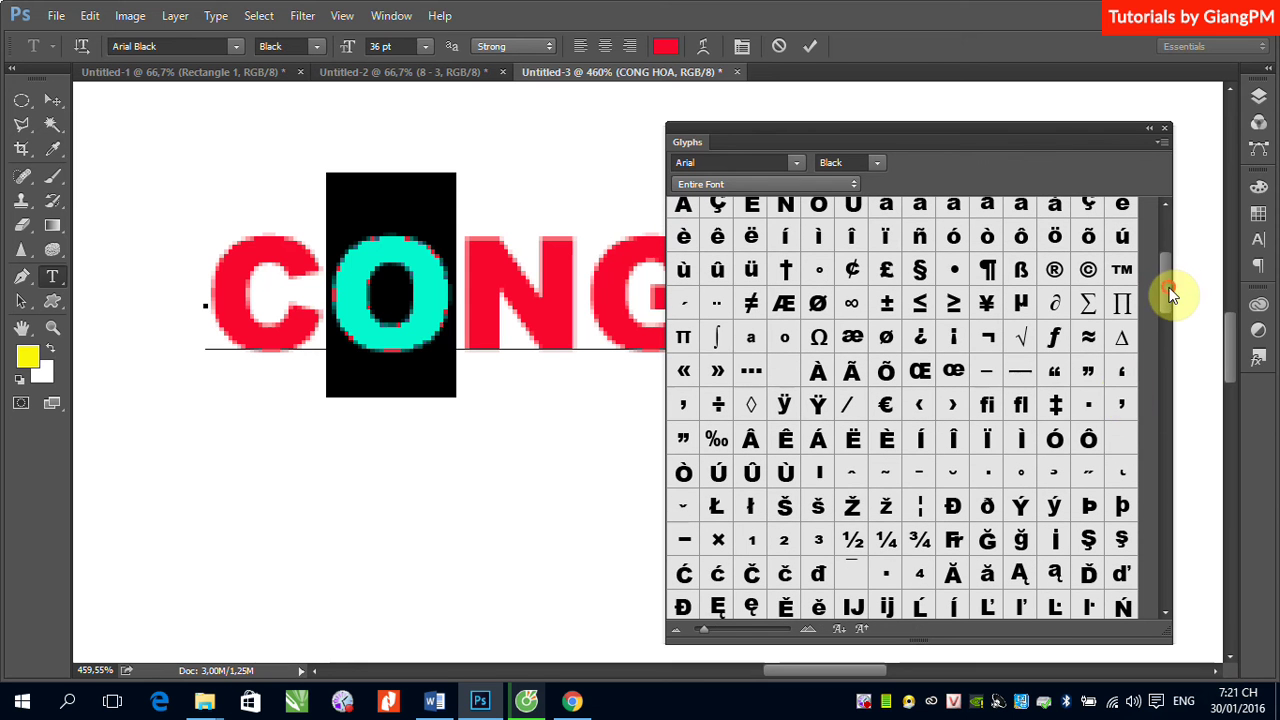
double_click(1084, 443)
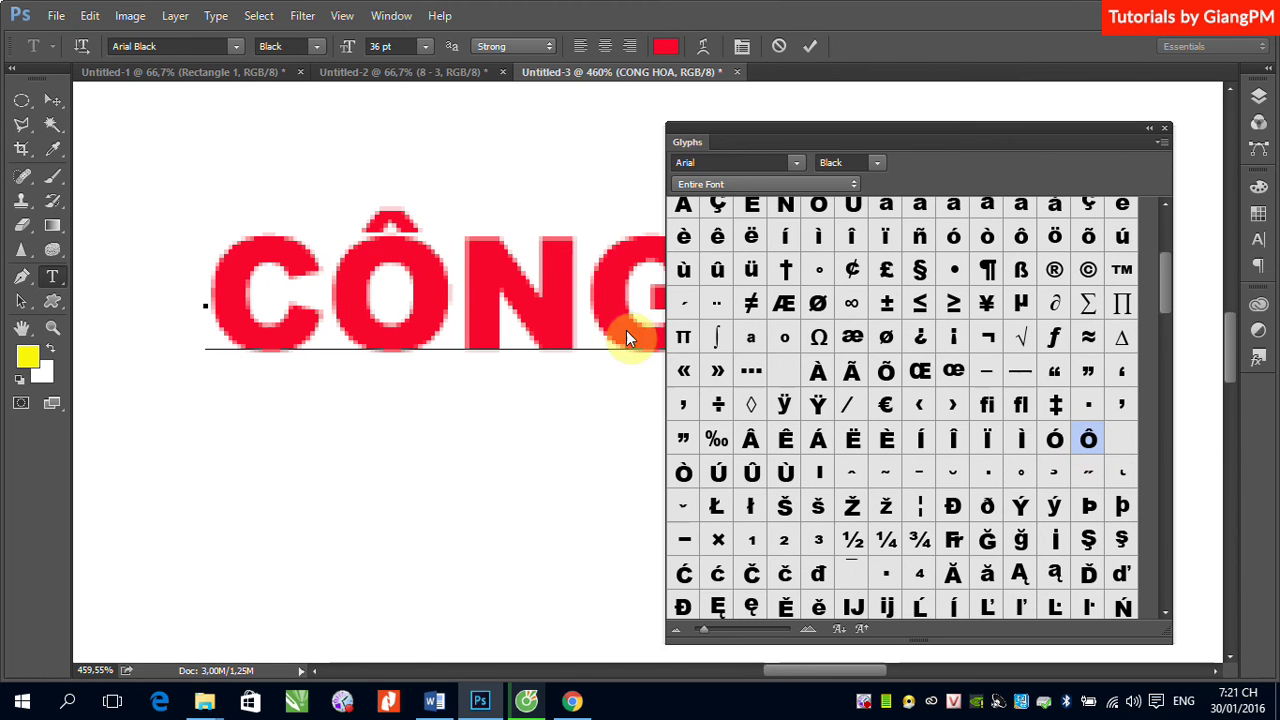
click(862, 133)
drag(862, 129, 1224, 142)
- Replace the O in HOA with Ò, narrow the Glyphs panel, and commit the text
click(918, 286)
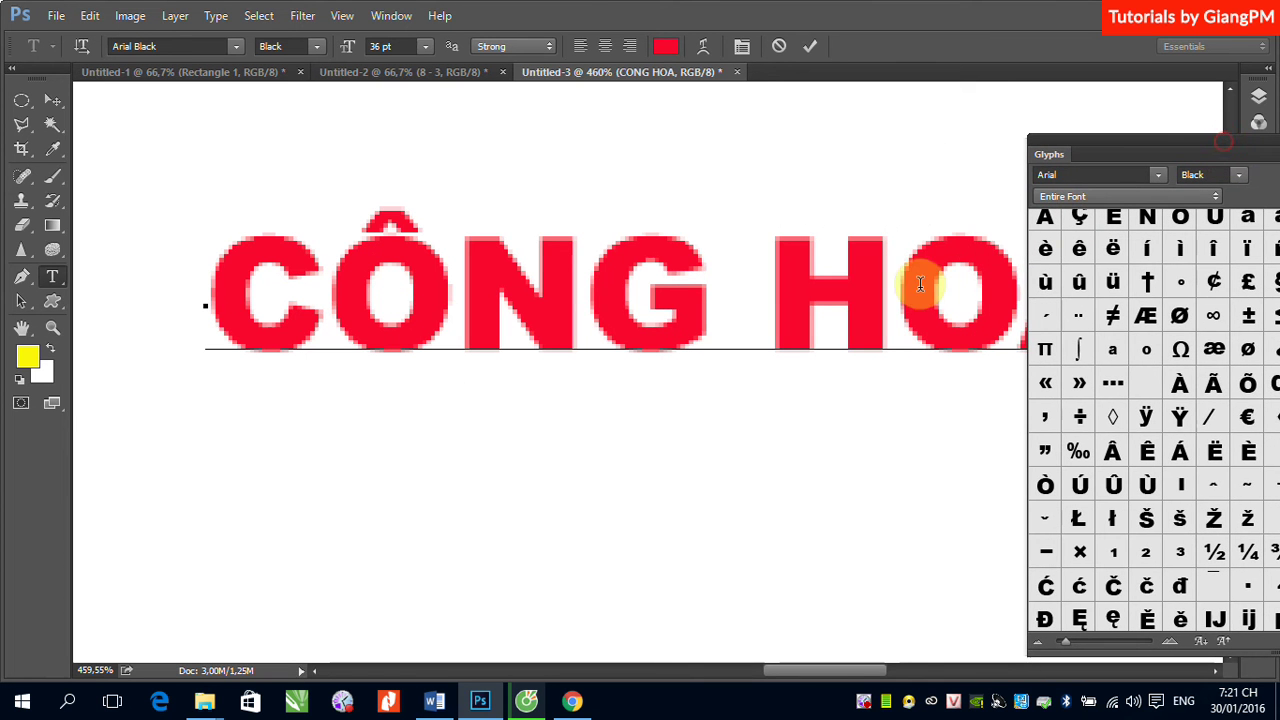
shift+click(1020, 290)
drag(1087, 149, 280, 28)
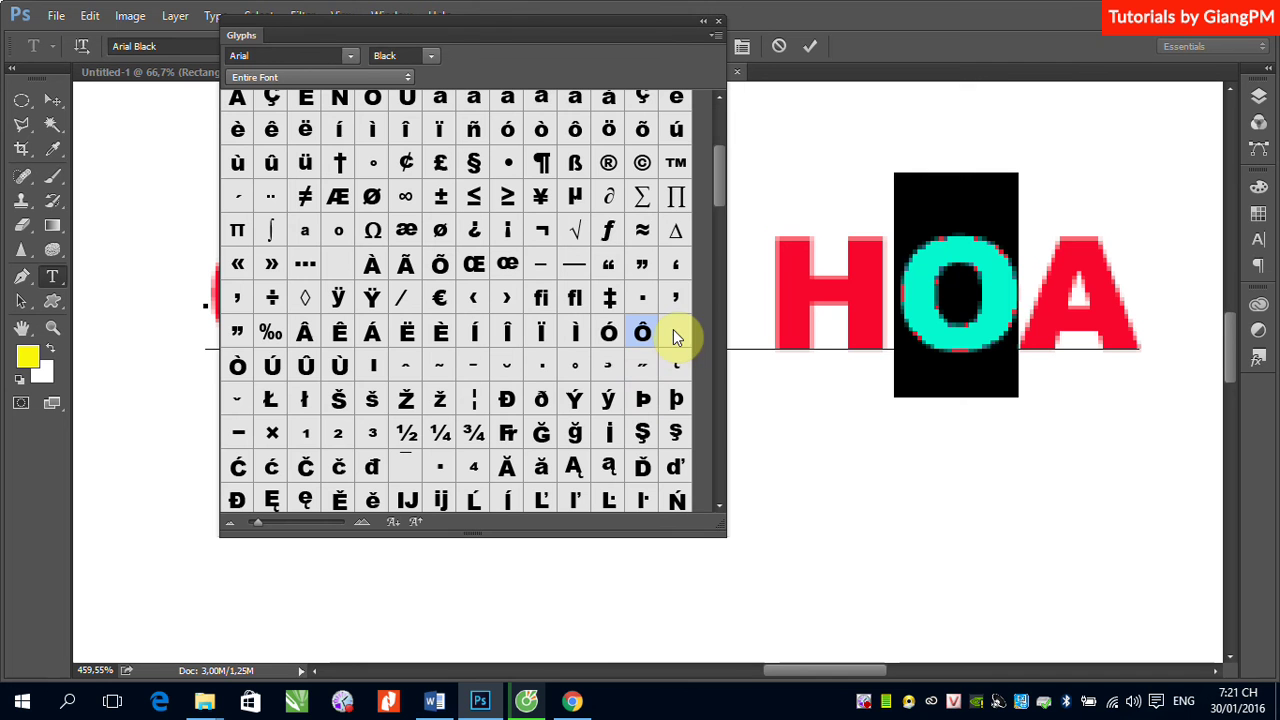
double_click(238, 368)
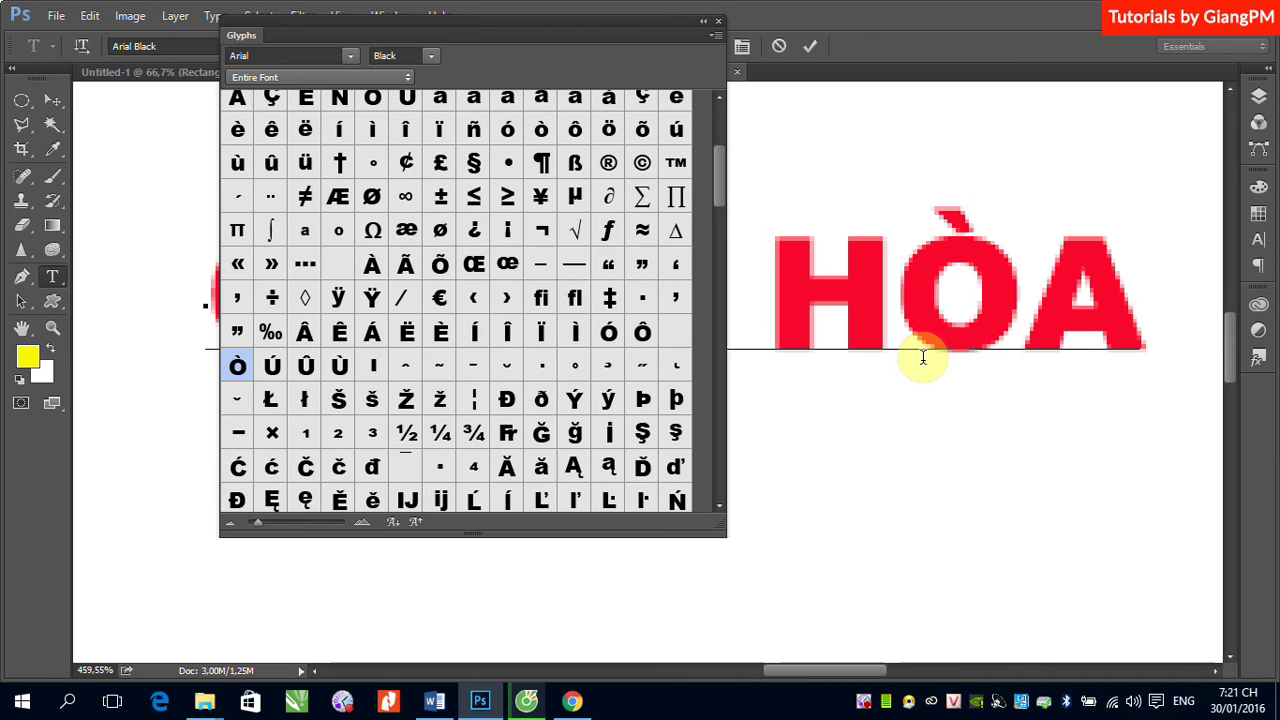
drag(720, 204, 716, 174)
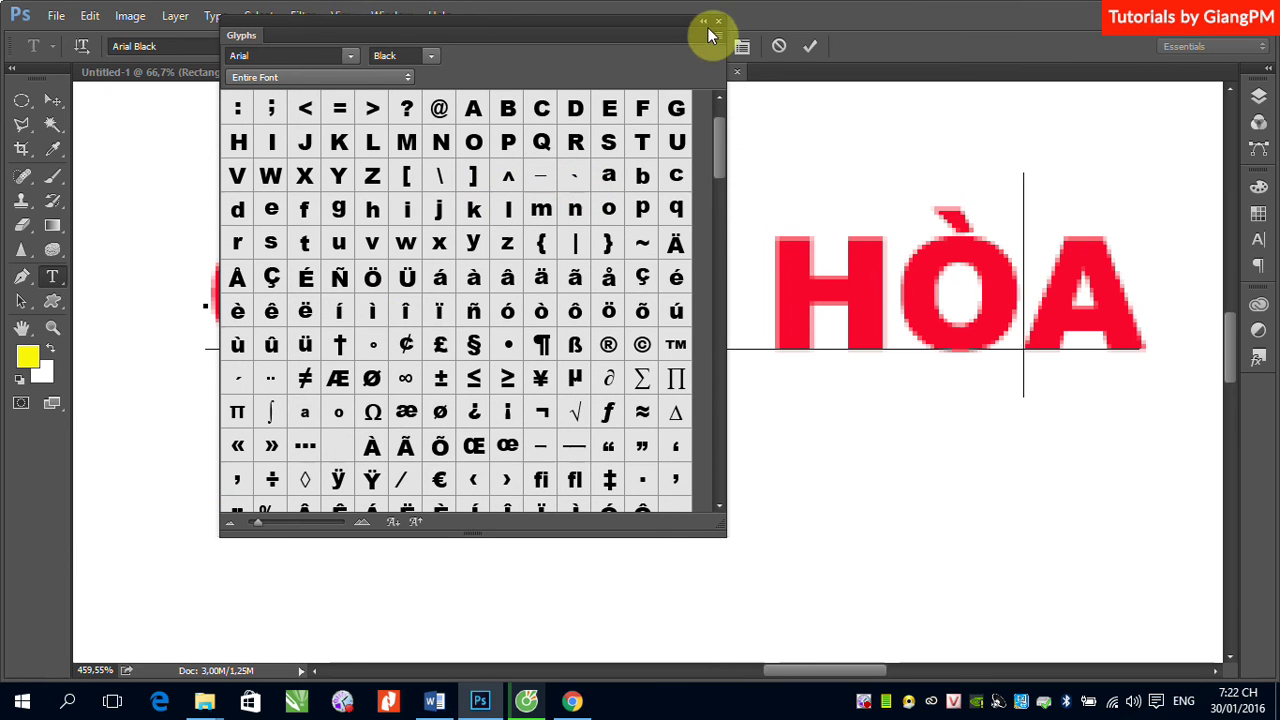
scroll(611, 214, down, 2)
drag(611, 214, 521, 209)
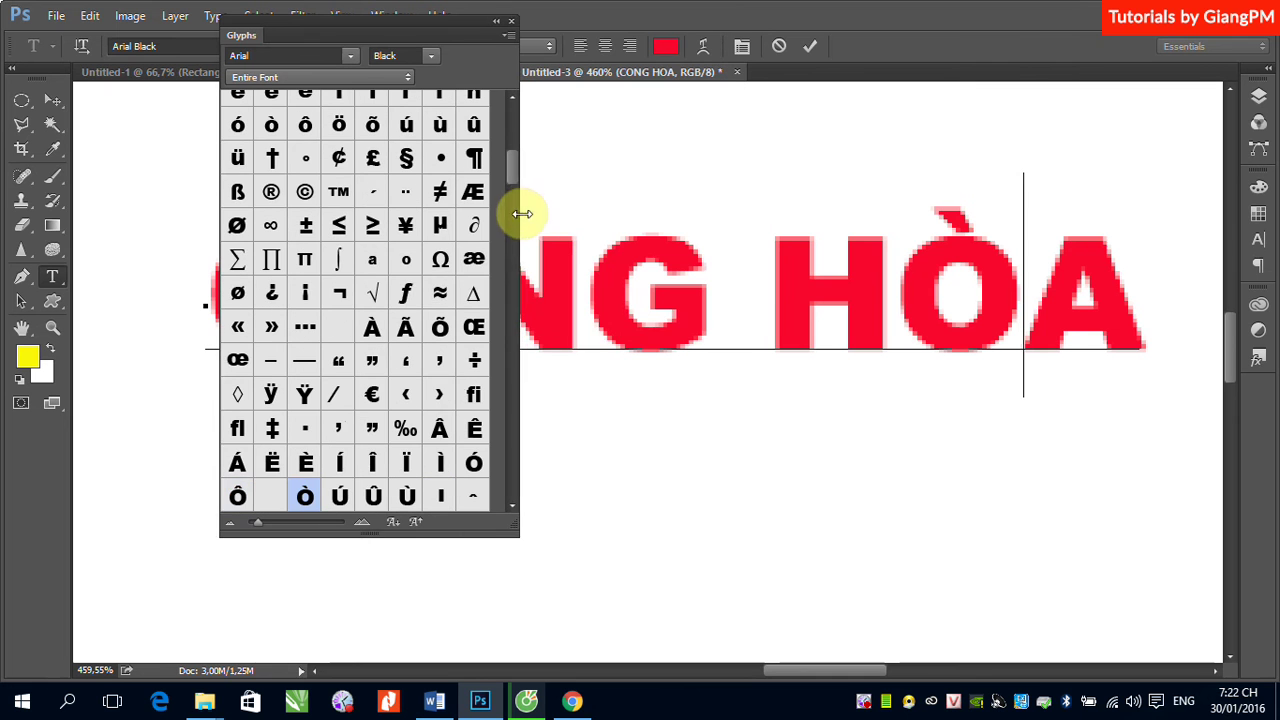
click(55, 105)
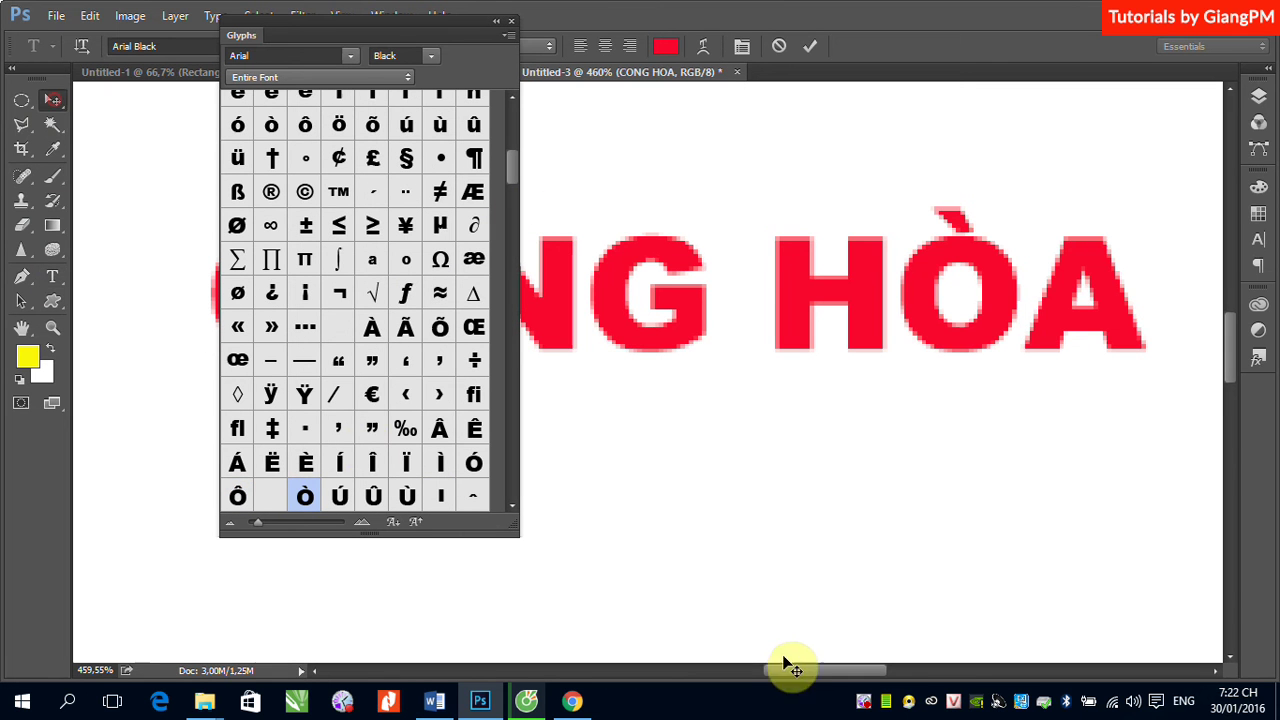
- Type a second 'CONG HOA' line below the heading and move it into place
click(658, 578)
text(CONG)
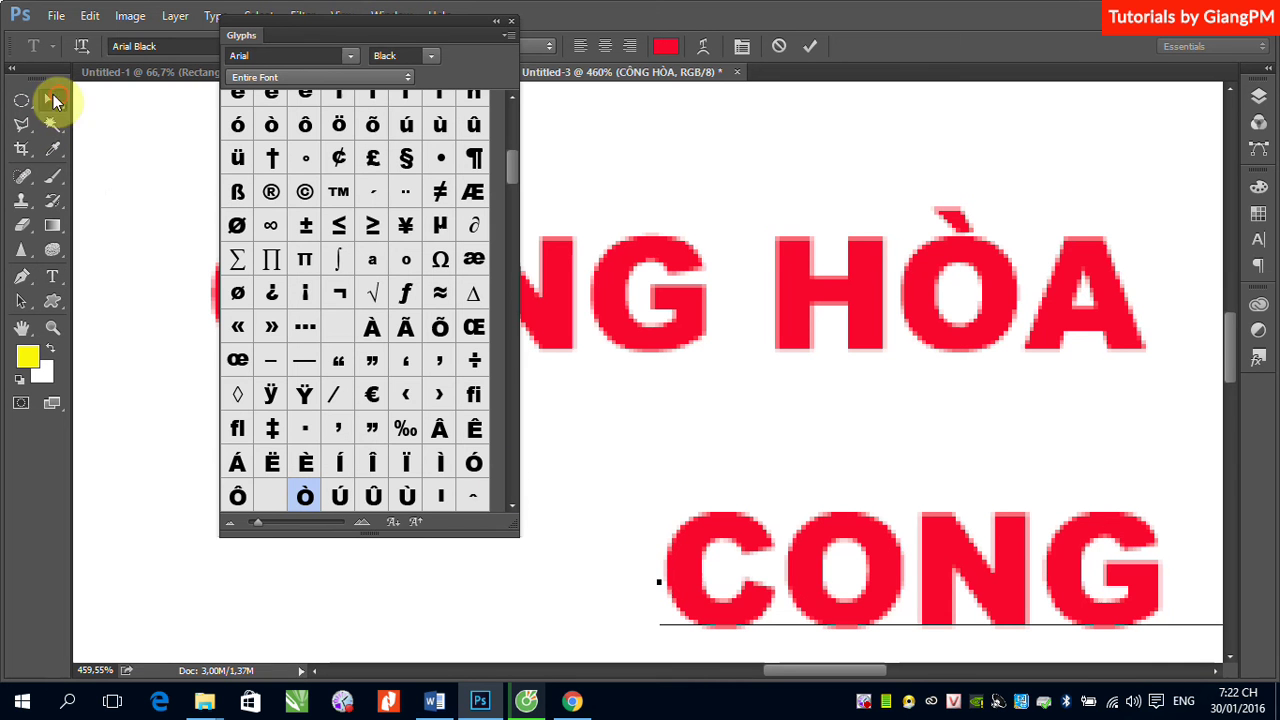
click(53, 101)
key(ctrl+minus)
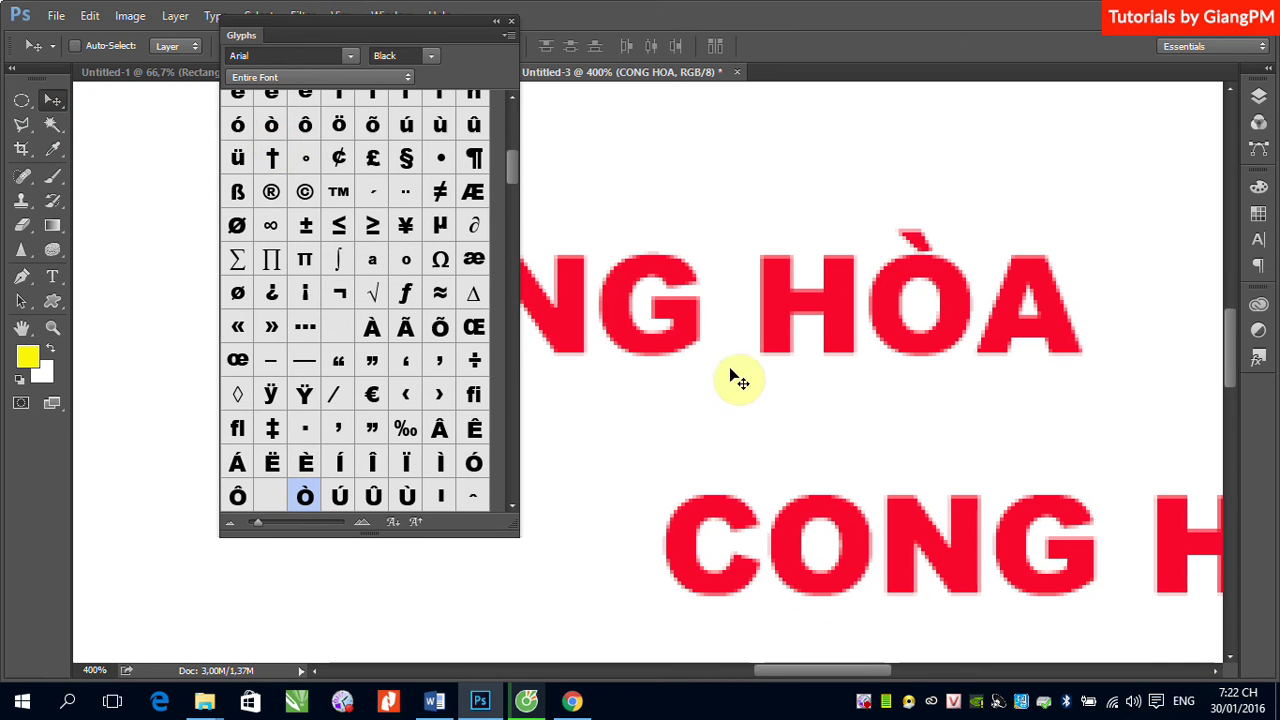
mouse_move(816, 522)
mouse_down()
mouse_move(784, 510)
mouse_move(510, 570)
mouse_up()
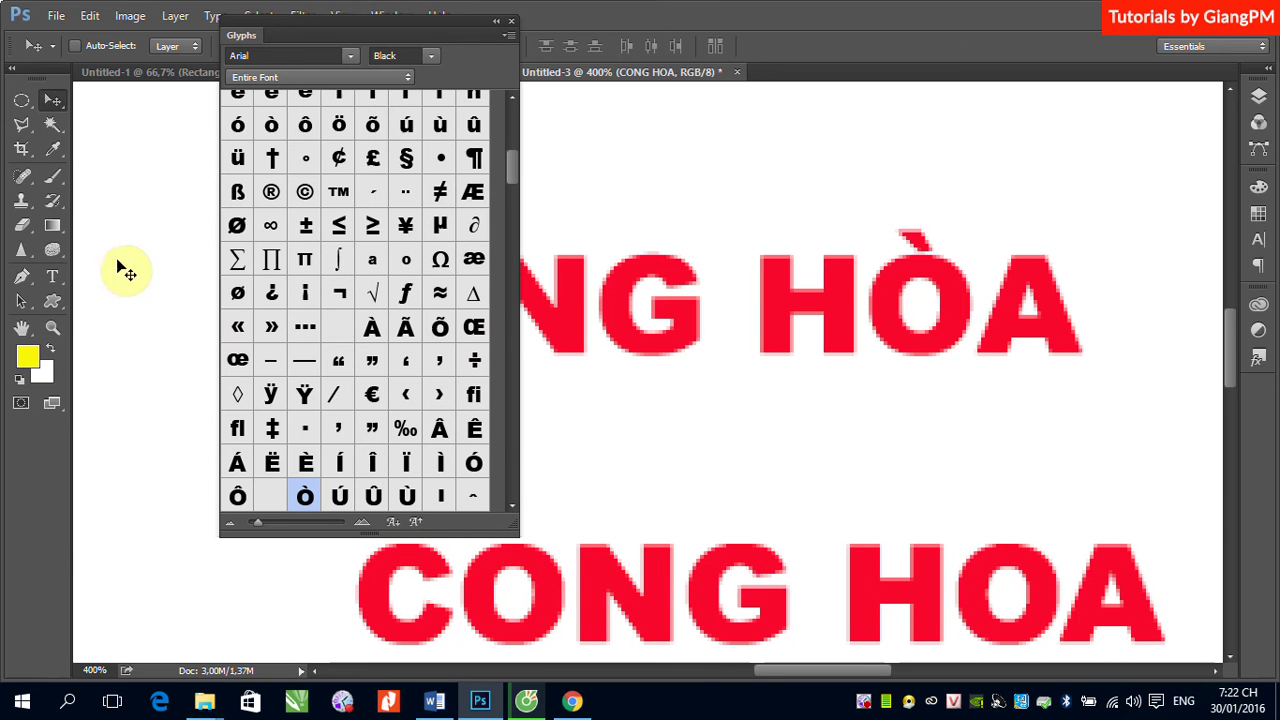
click(52, 276)
drag(855, 591, 921, 594)
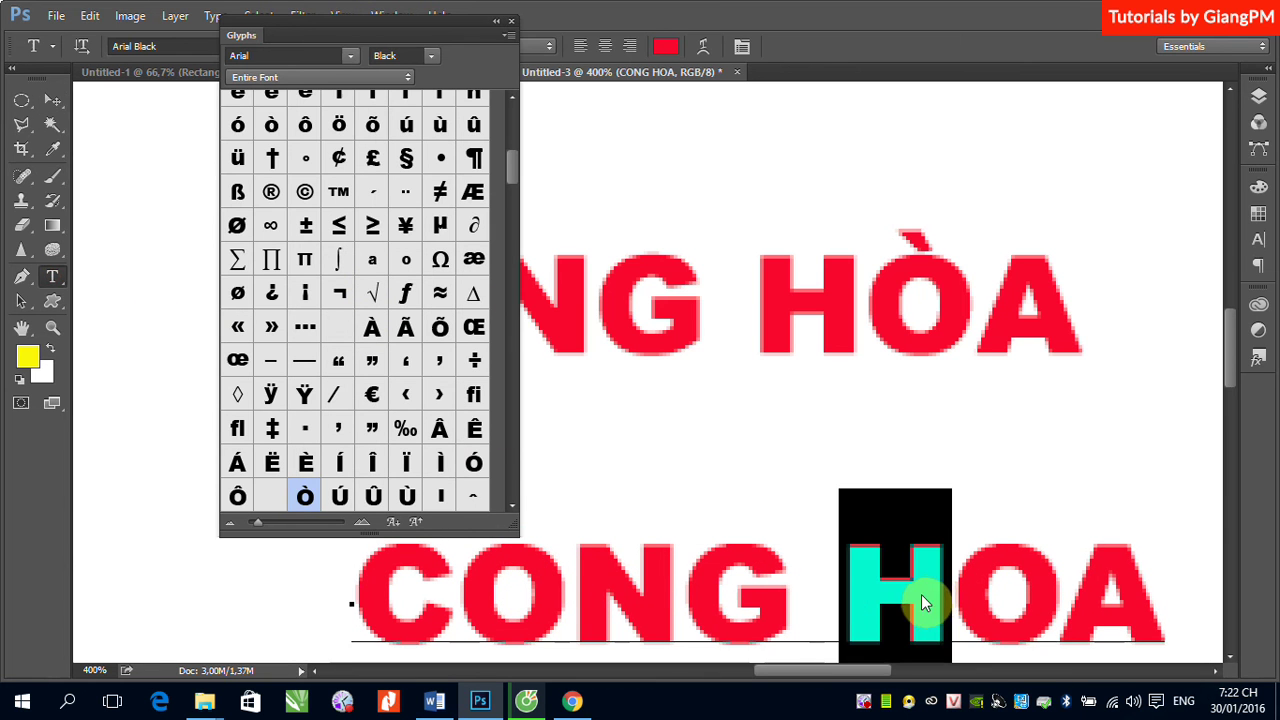
click(55, 107)
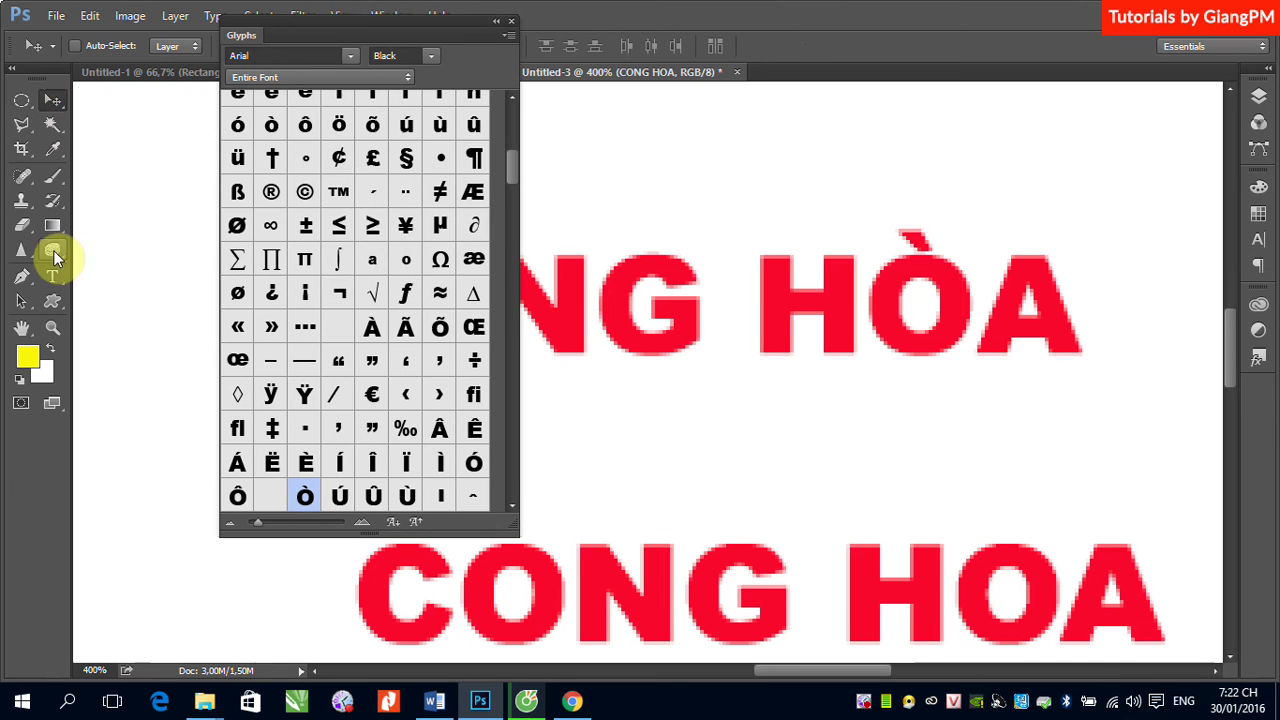
- Create a separate text item with an H and turn it into a grave accent glyph
click(718, 455)
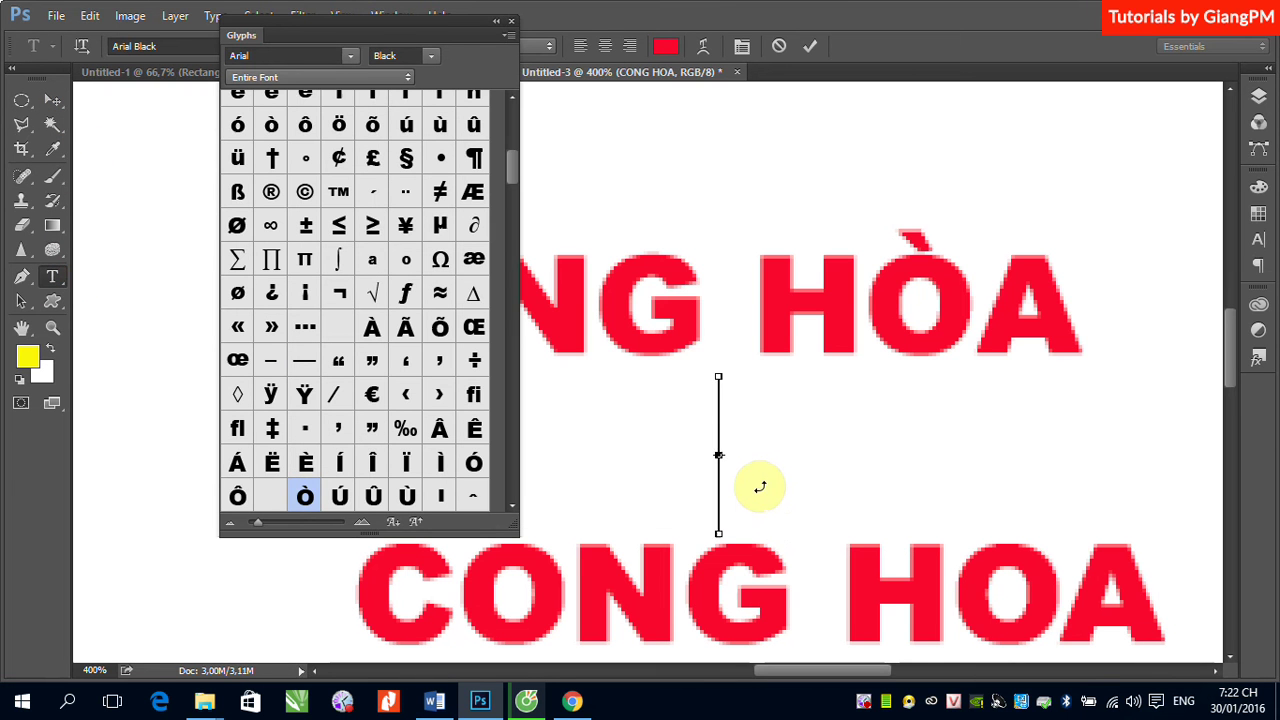
text(H)
double_click(803, 443)
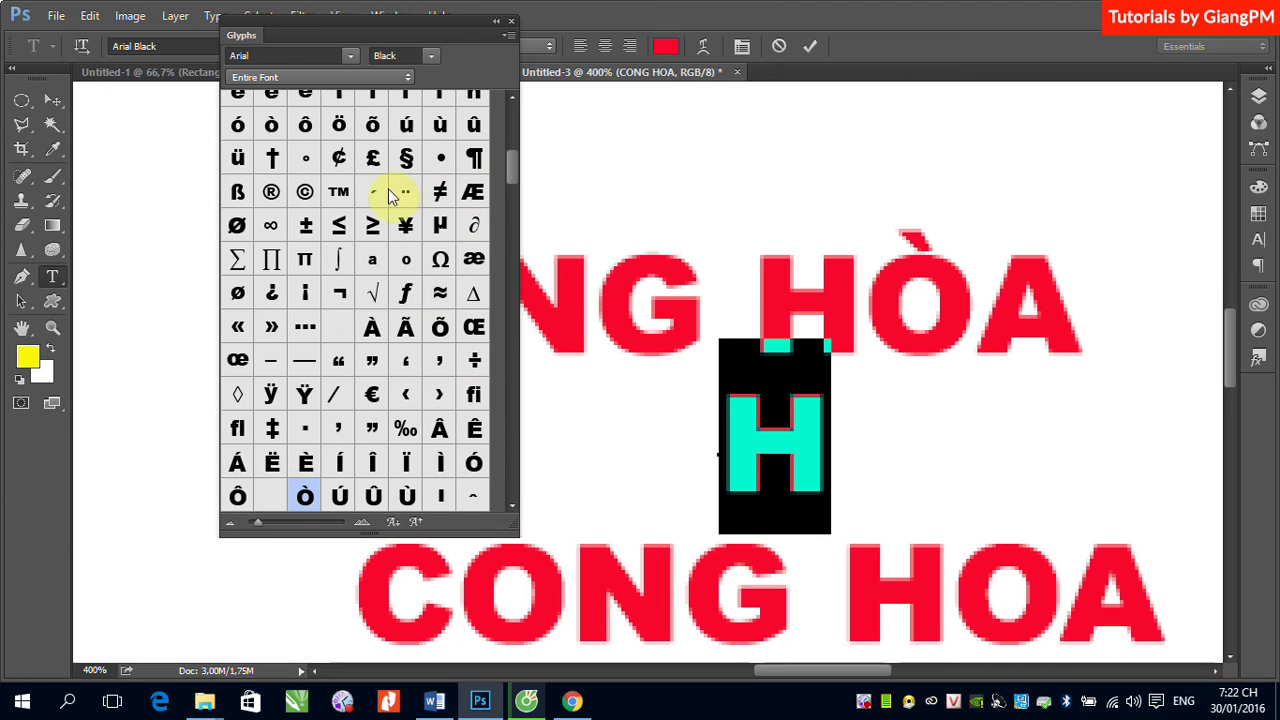
drag(512, 168, 515, 180)
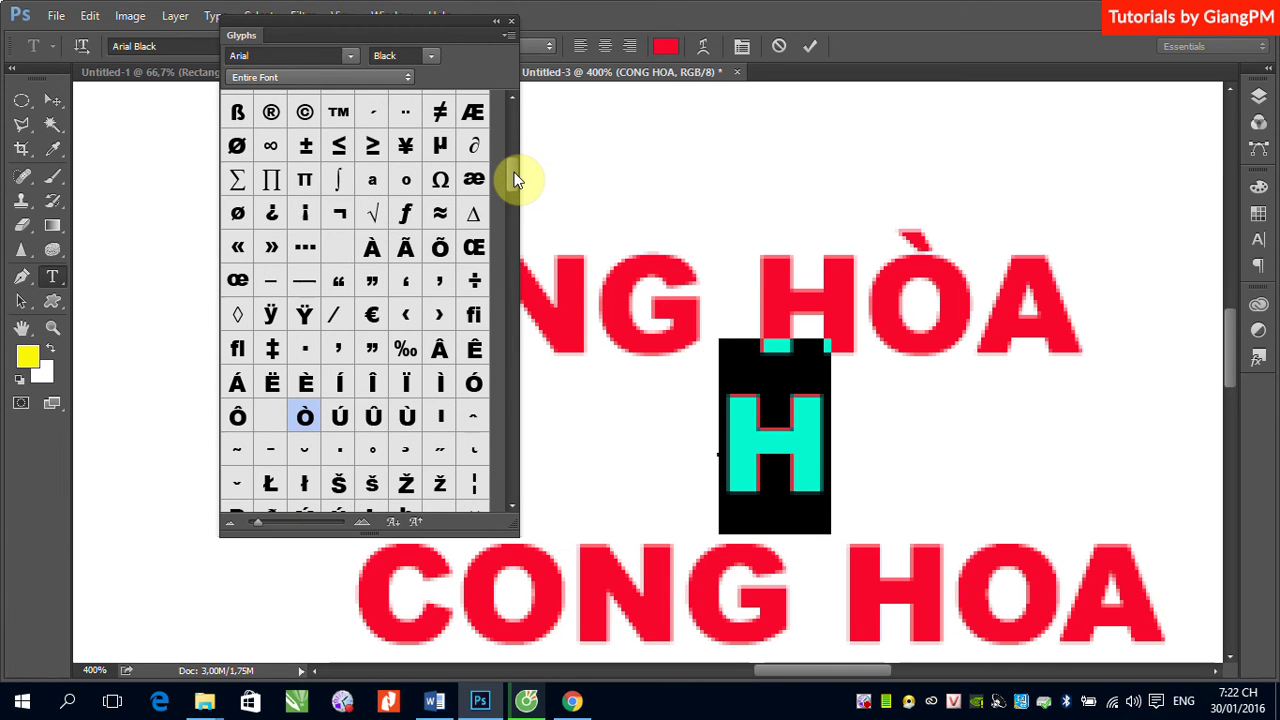
mouse_move(514, 180)
mouse_down()
mouse_move(517, 191)
mouse_move(508, 135)
mouse_up()
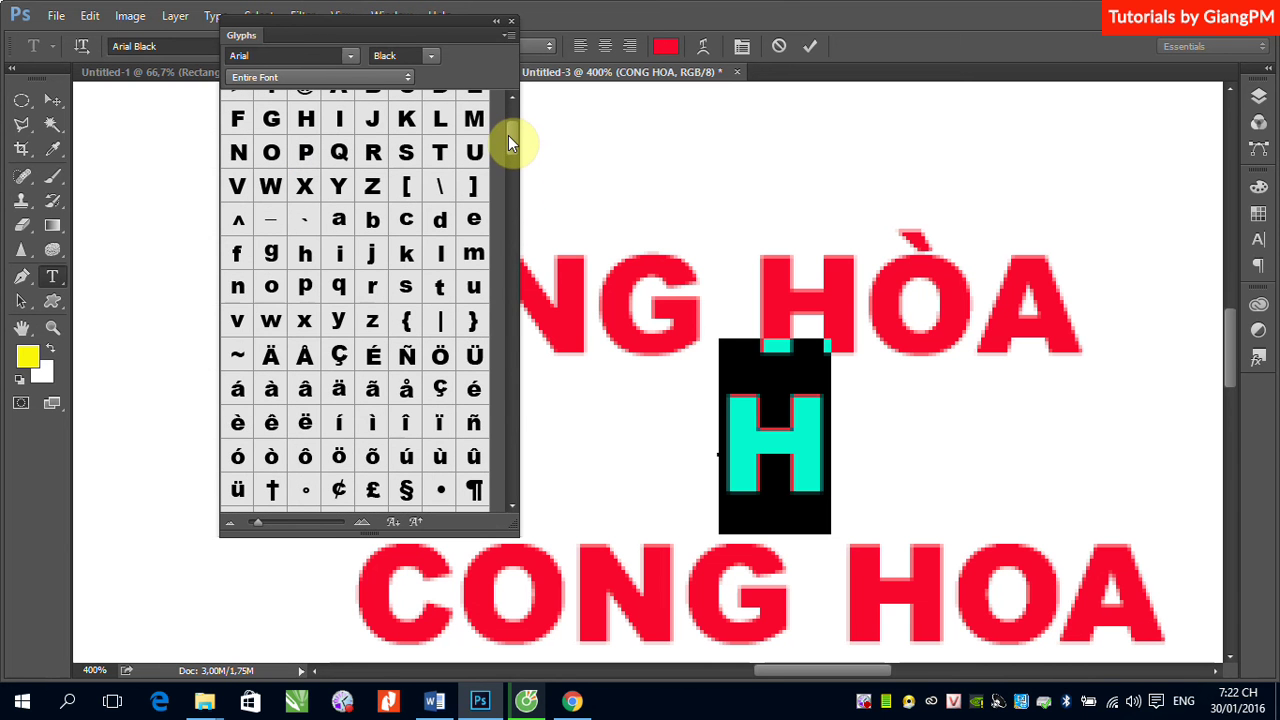
double_click(303, 223)
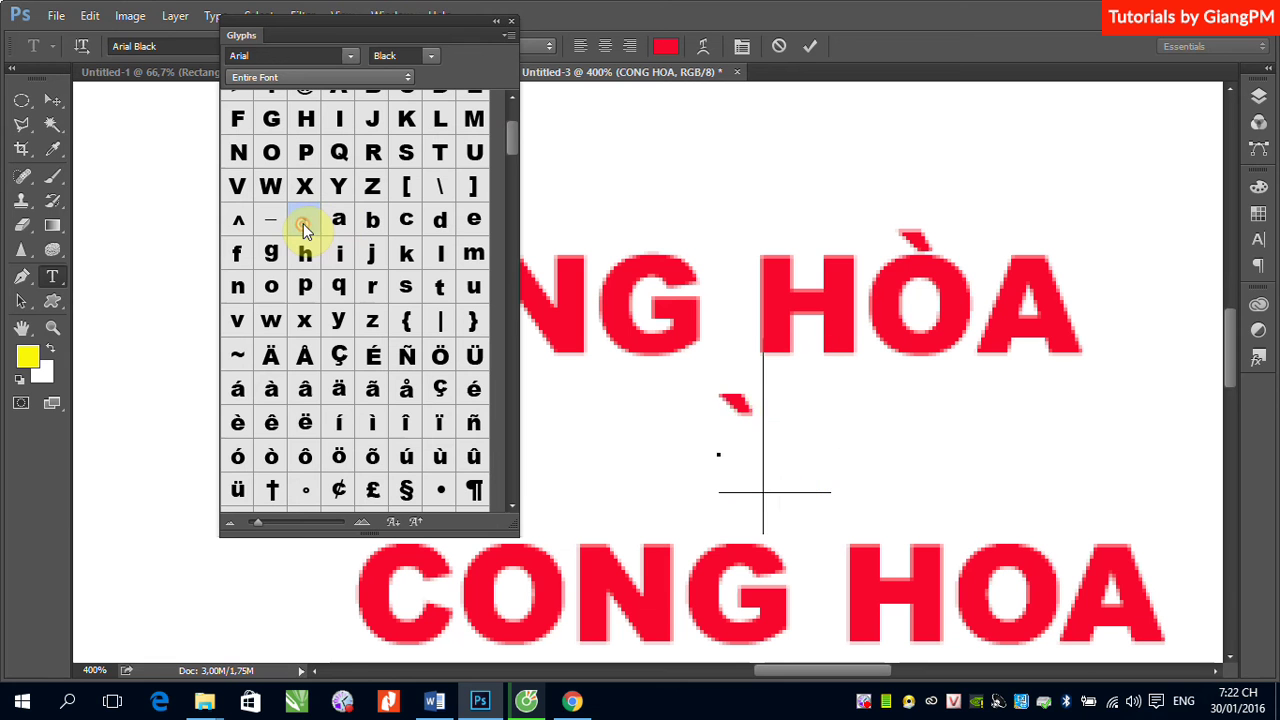
- Move the grave accent above the O of the lower HOA line
click(45, 105)
drag(747, 417, 994, 516)
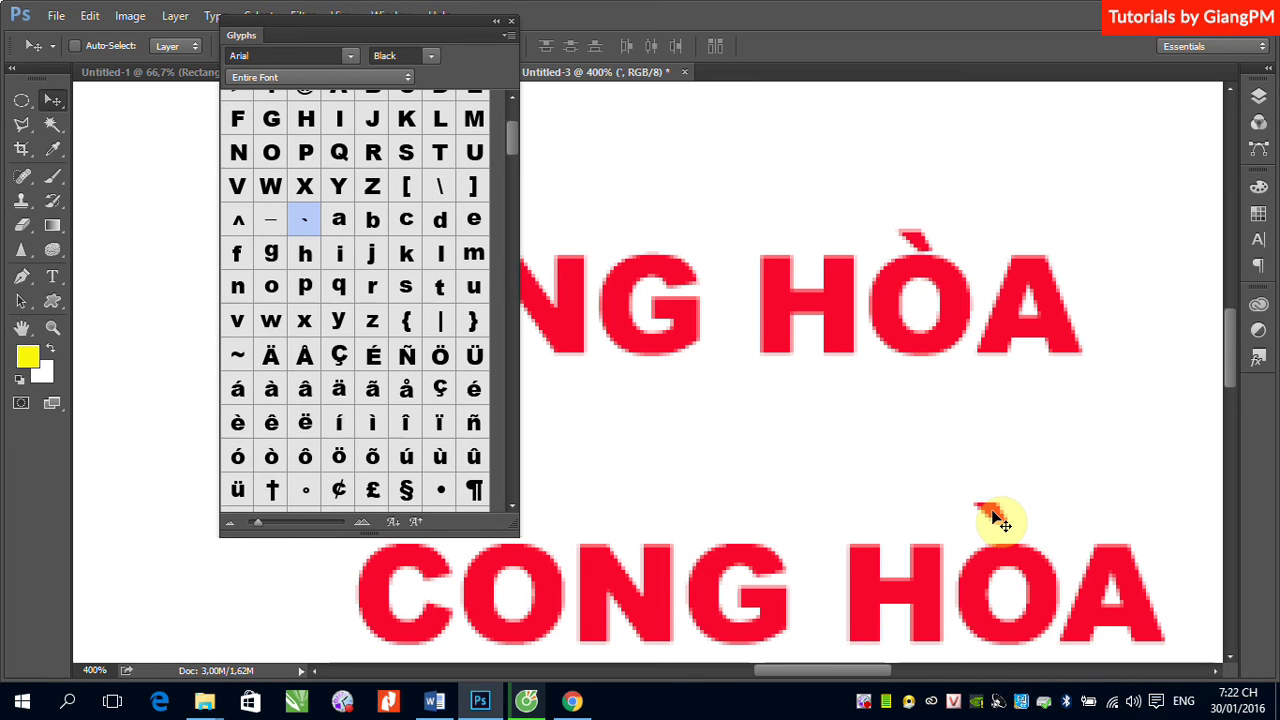
drag(444, 26, 824, 54)
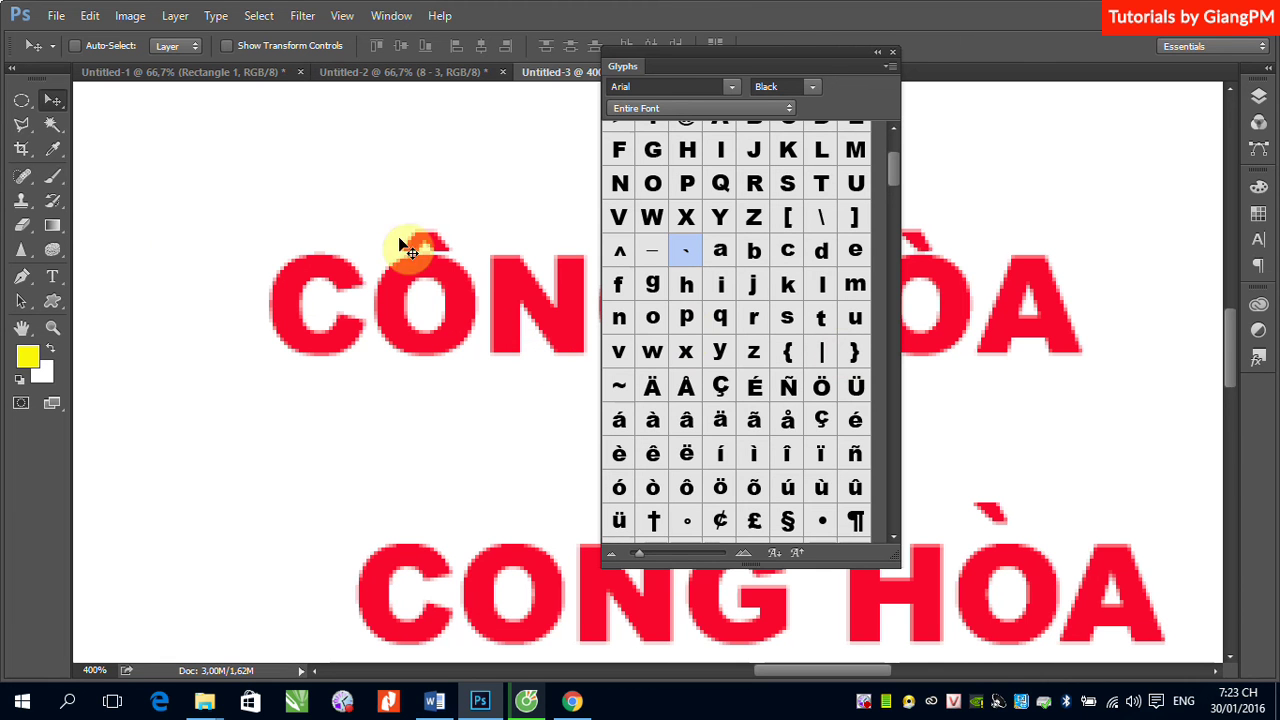
click(52, 276)
click(152, 203)
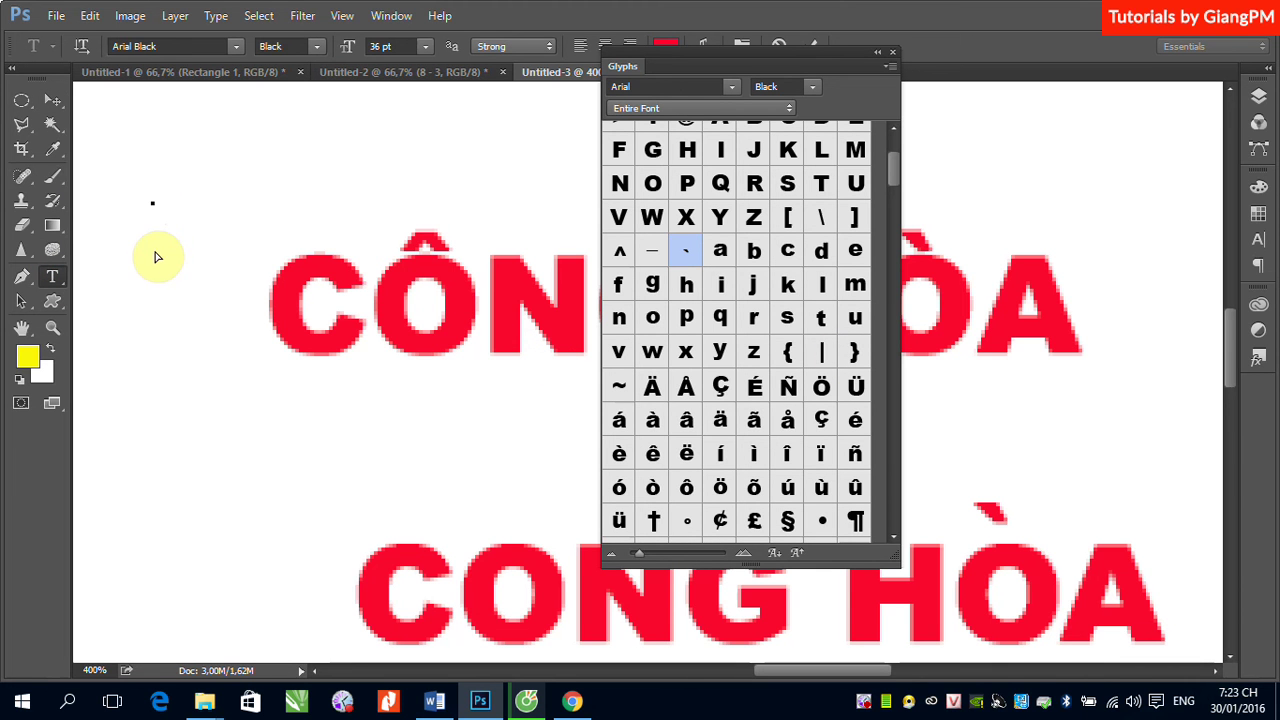
- Create a separate period glyph text item and move it below the Ô of CÔNG
text(H)
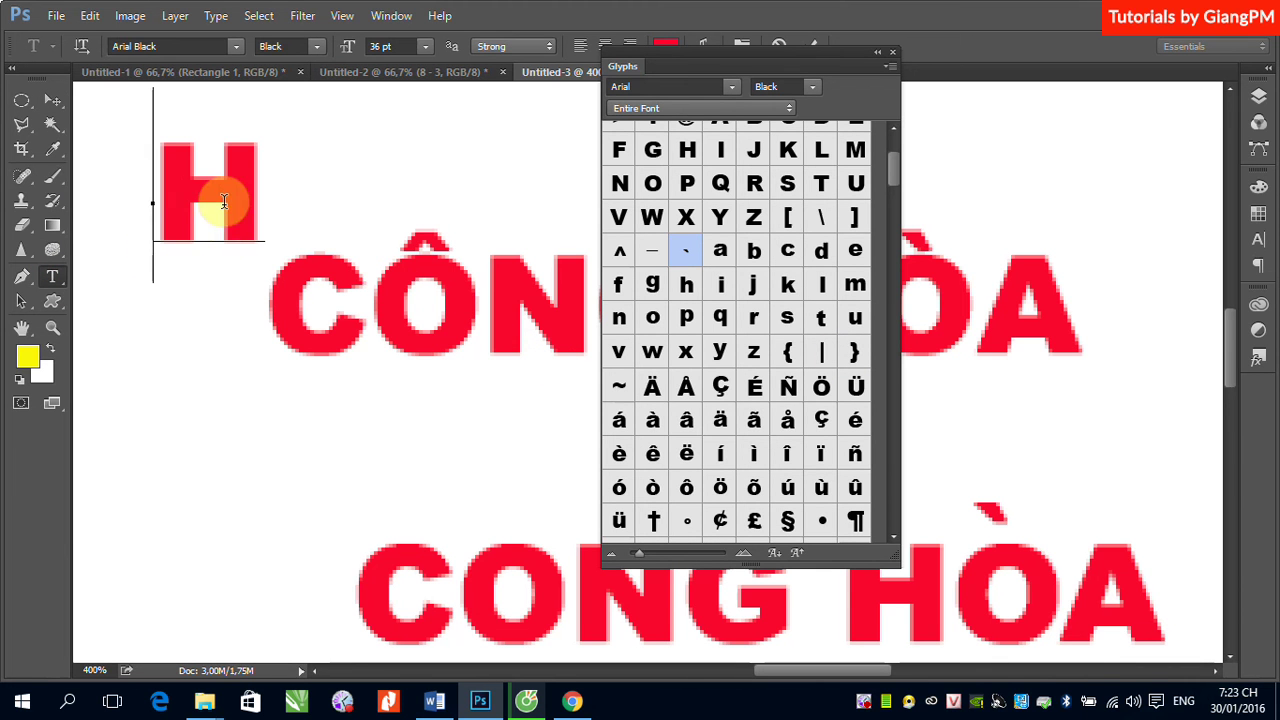
double_click(223, 206)
drag(892, 173, 891, 200)
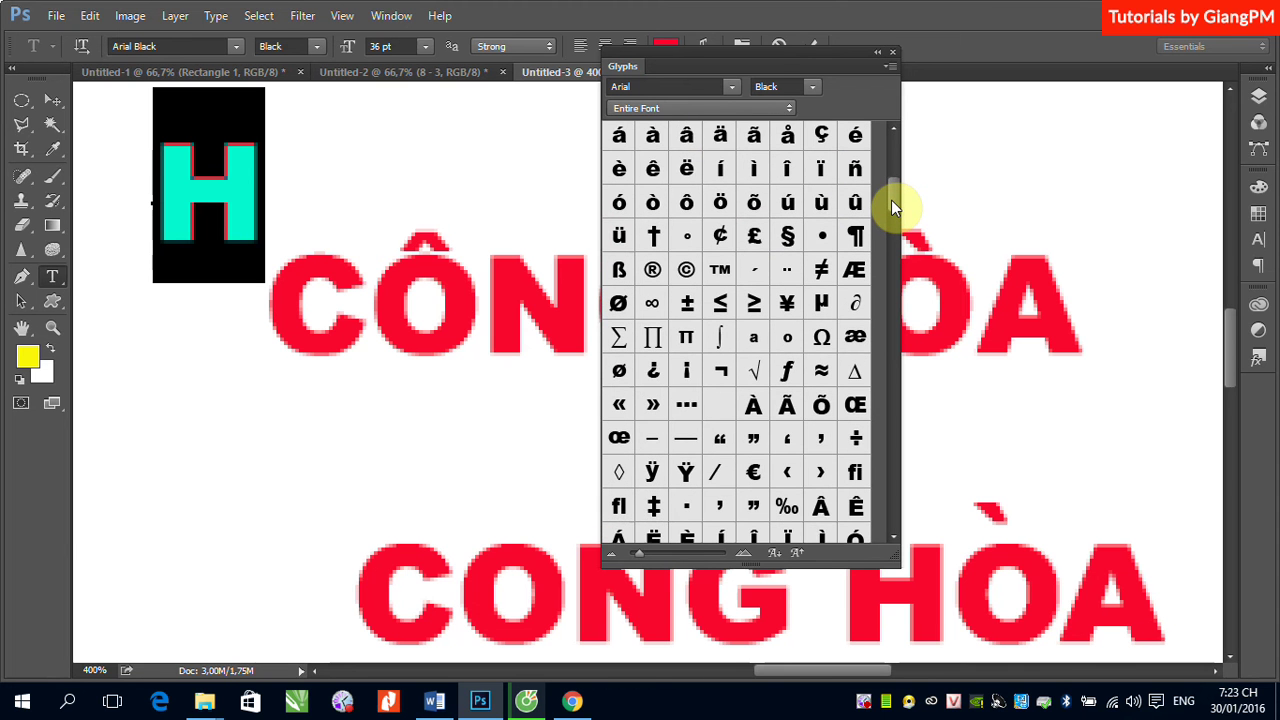
drag(891, 200, 888, 160)
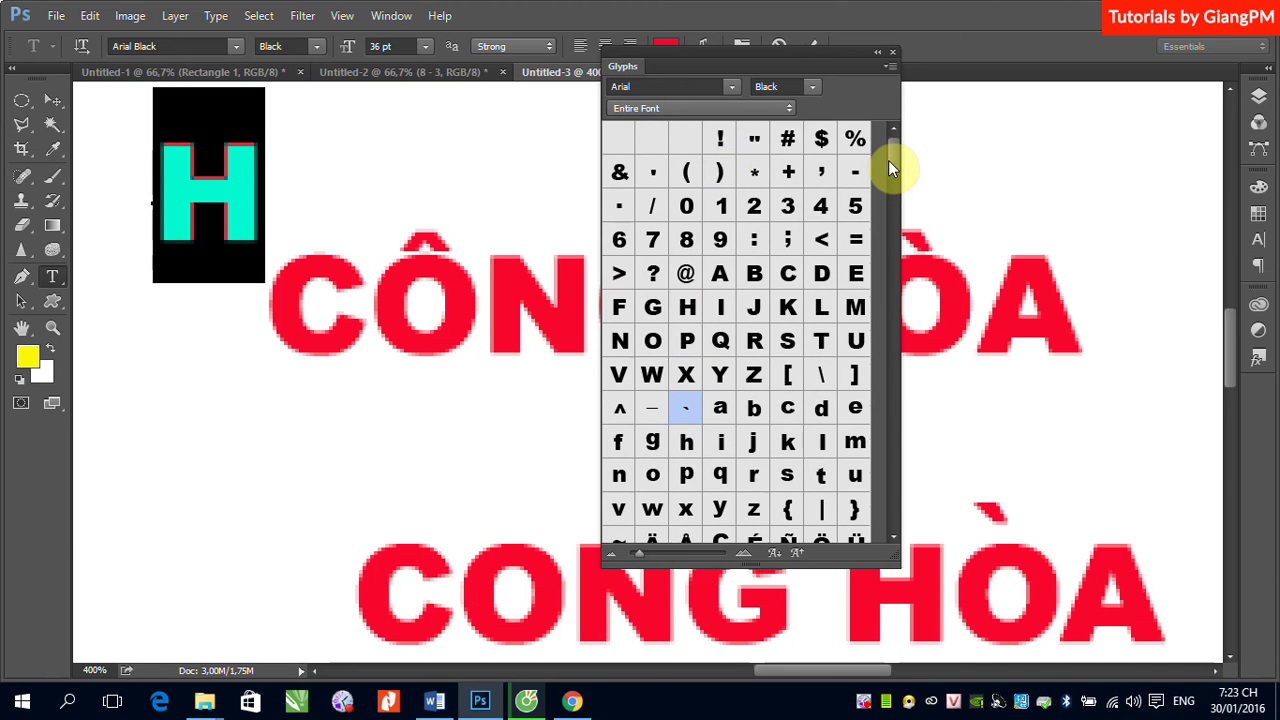
double_click(619, 207)
click(52, 101)
drag(184, 246, 420, 390)
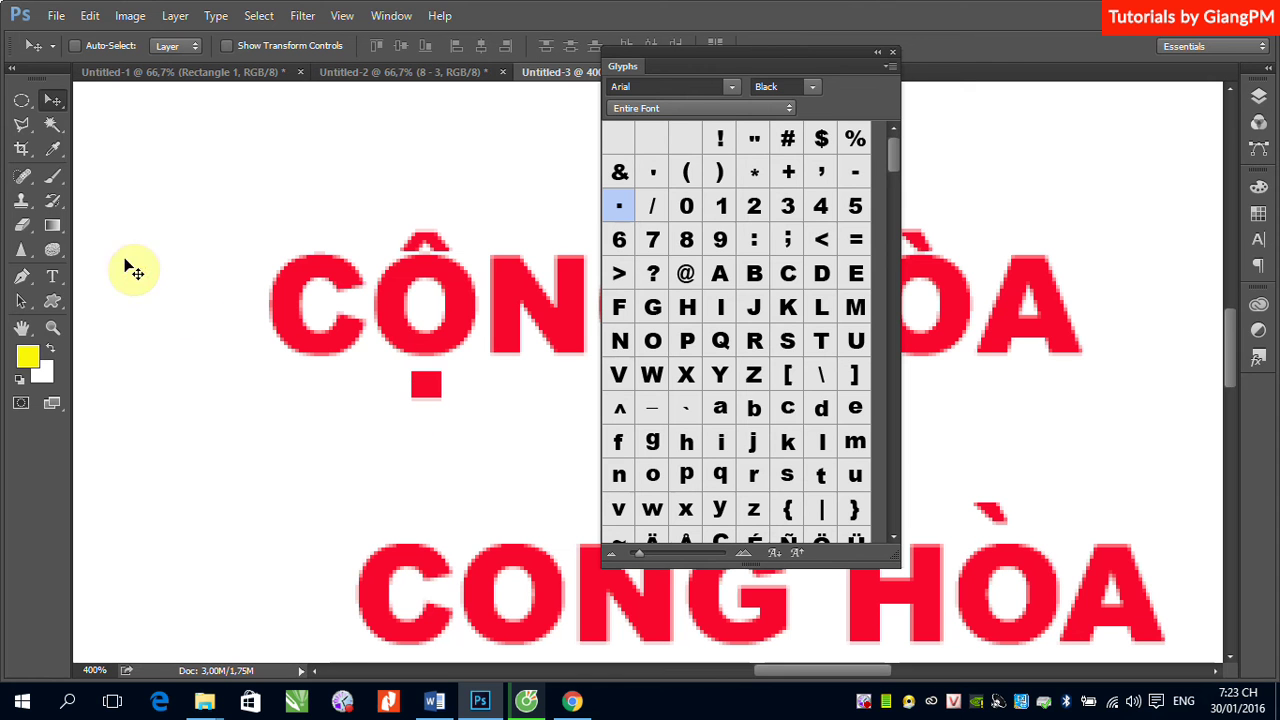
- Reduce the dot's font size from 36 pt to 30 pt
click(52, 277)
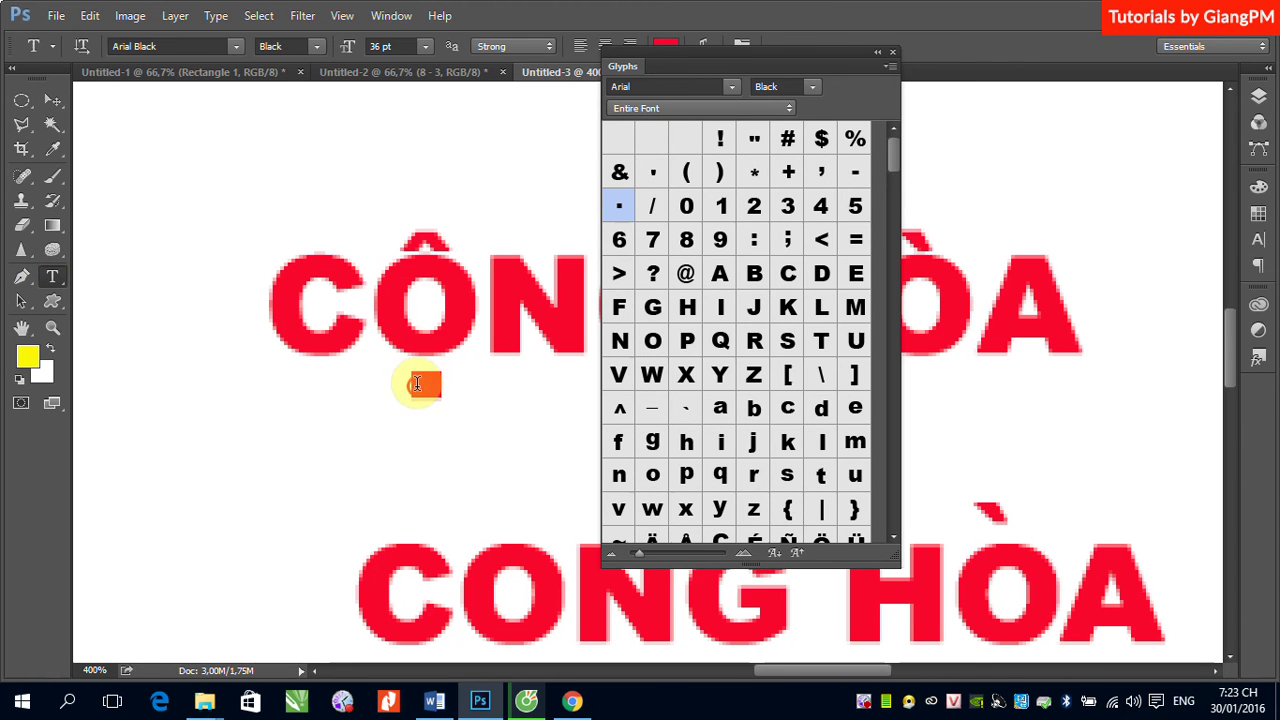
click(431, 396)
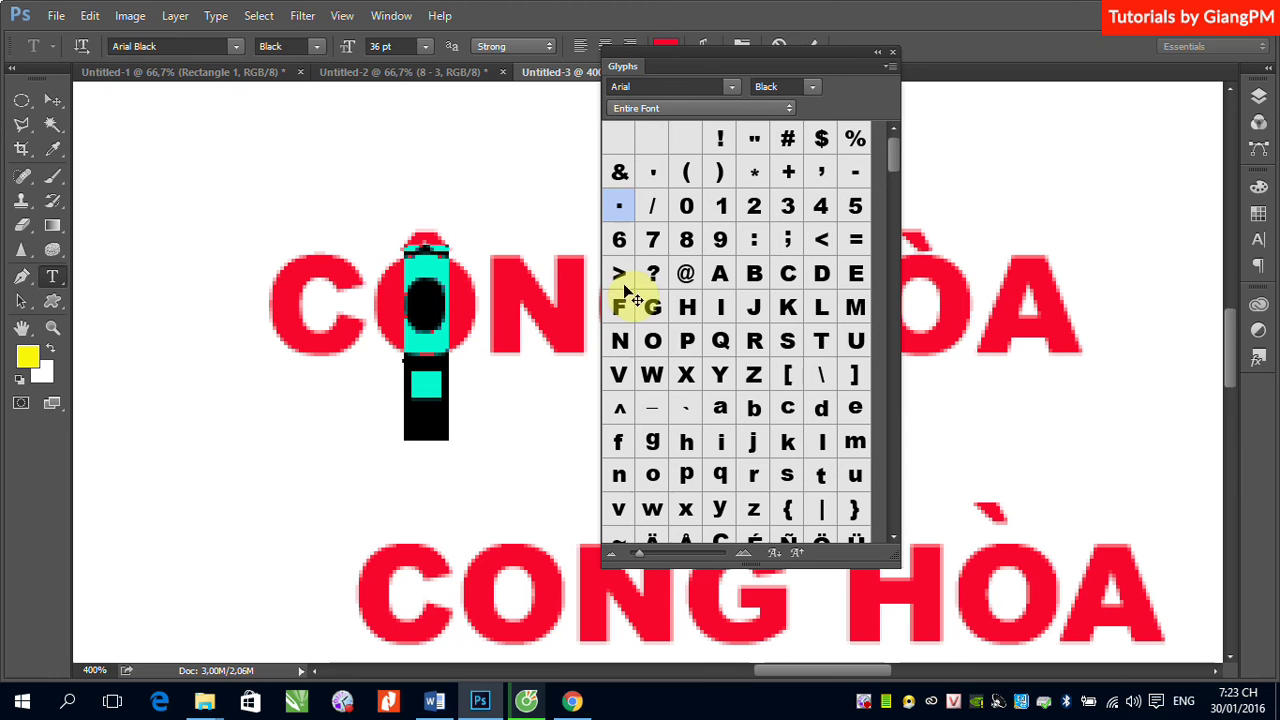
click(427, 48)
click(411, 281)
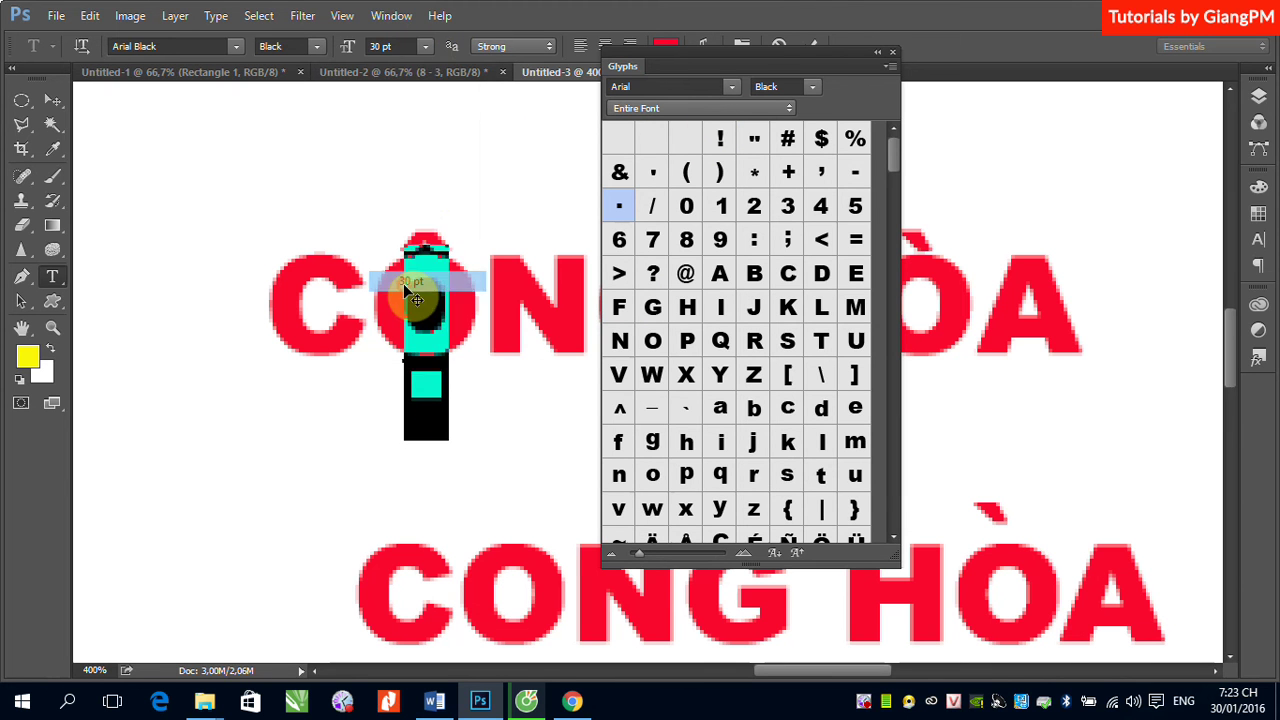
click(55, 102)
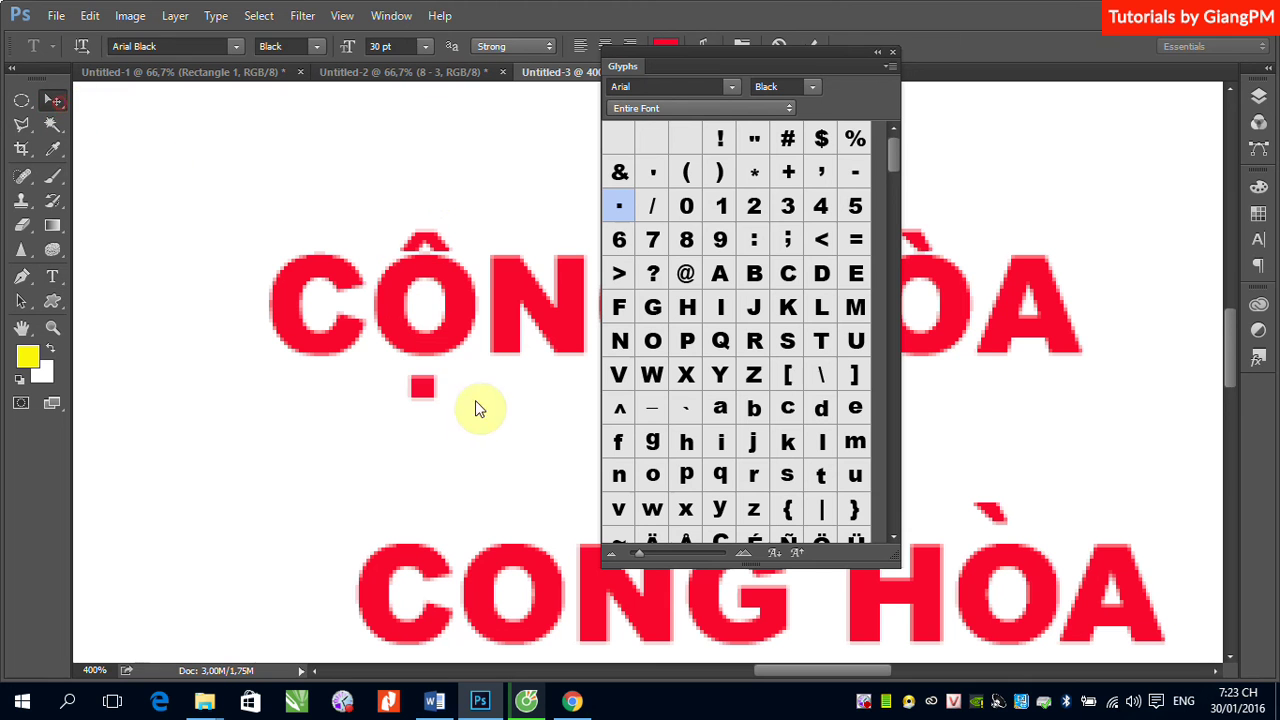
- Nudge the dot directly under the Ô to form CỘNG and close the Glyphs panel
drag(422, 393, 427, 384)
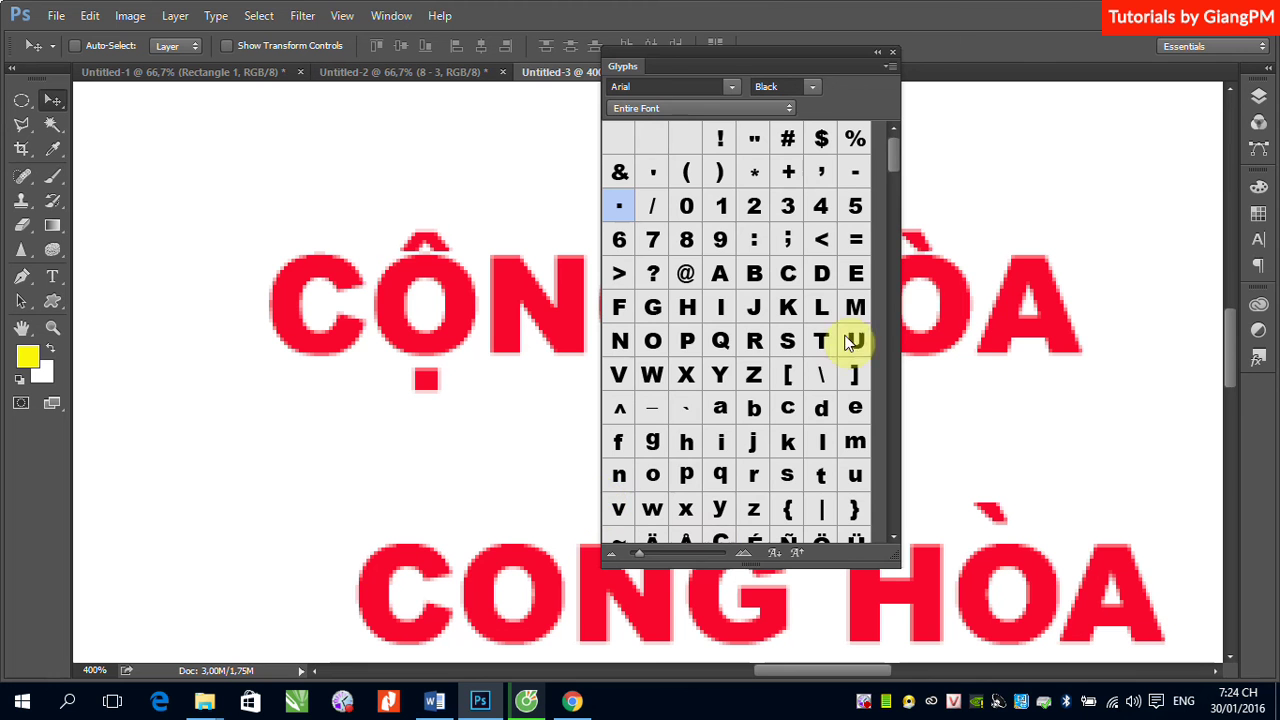
click(890, 53)
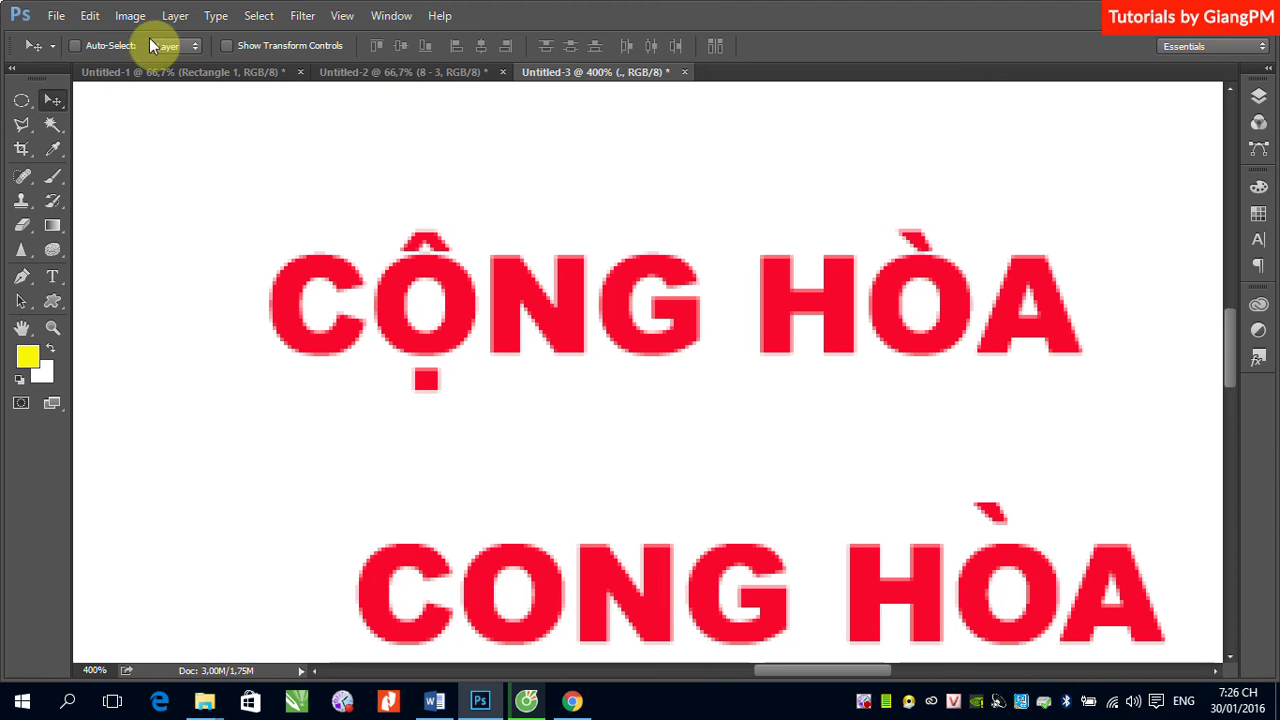
click(176, 16)
click(560, 17)
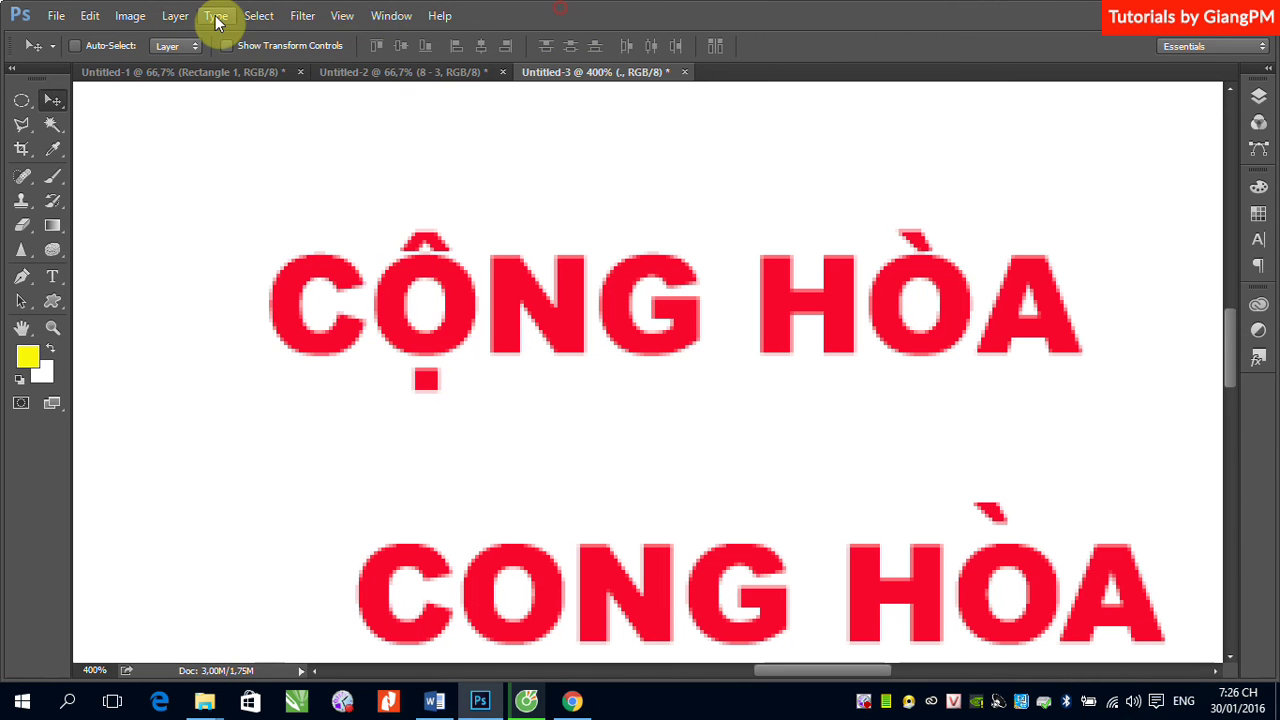
click(217, 16)
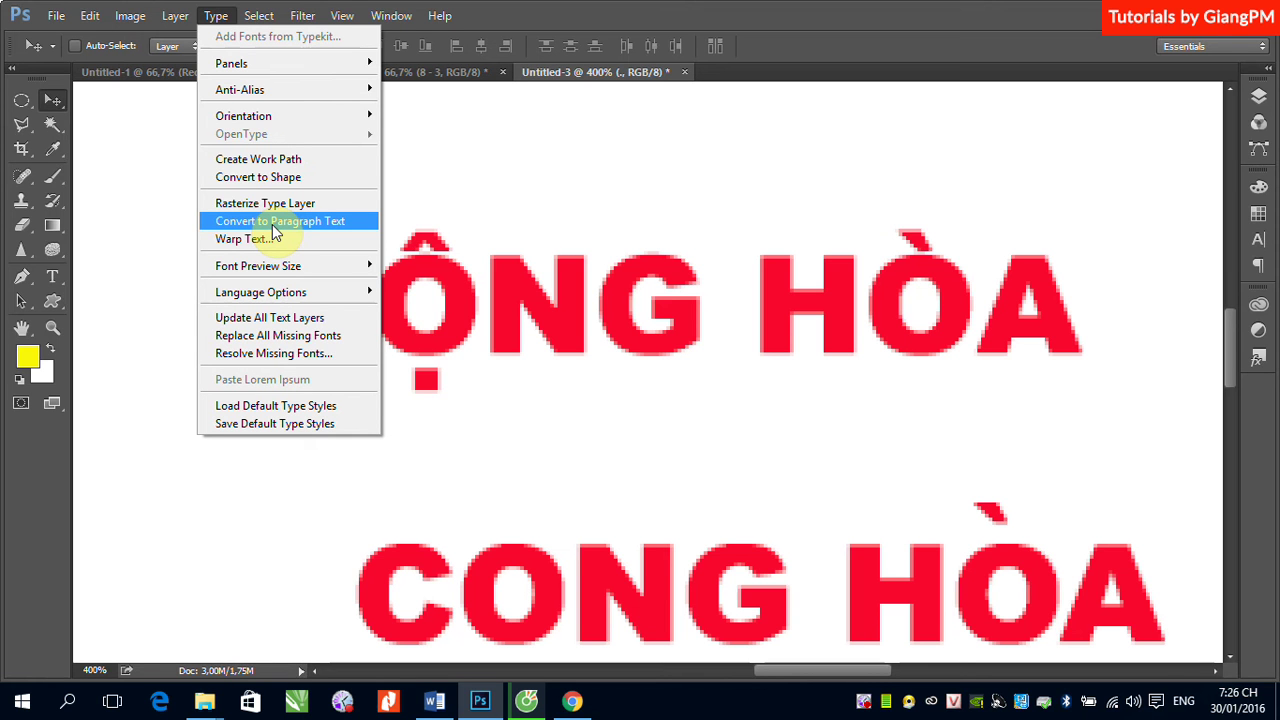
- Fit the document on screen and add an 'ADOBE PHOTOSHOP' text line below CONG HÒA
click(674, 212)
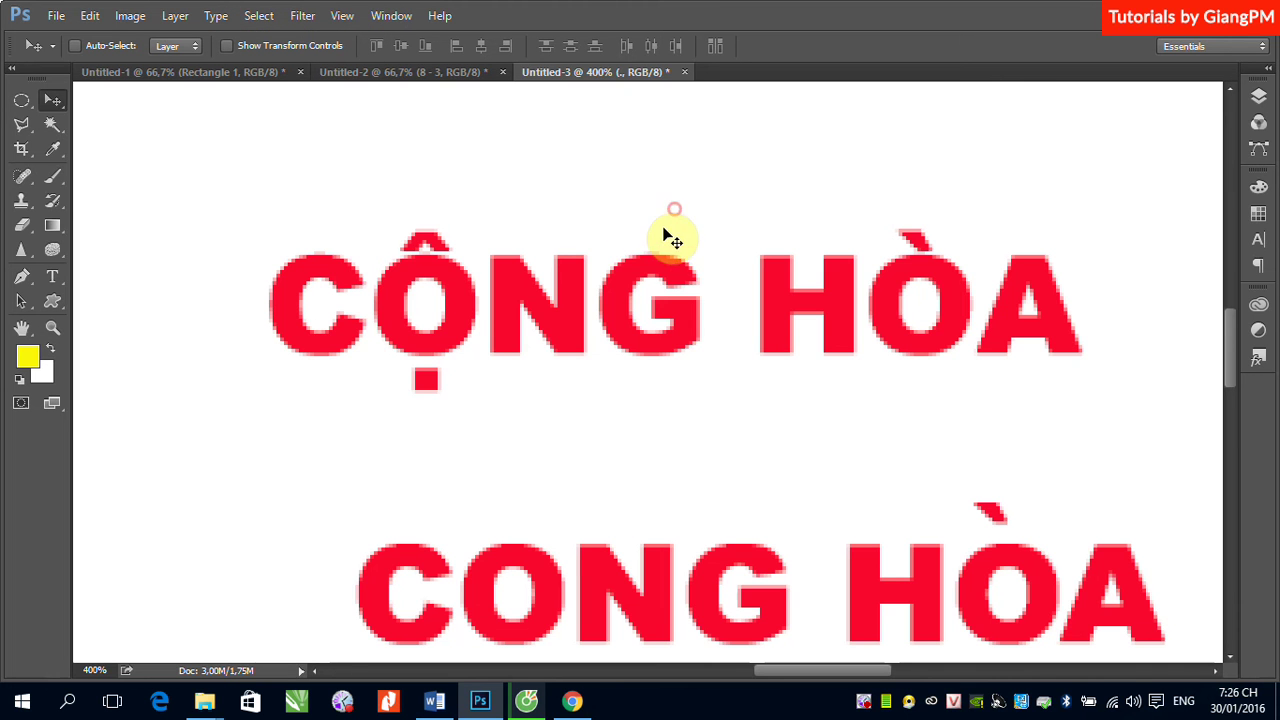
key(ctrl+0)
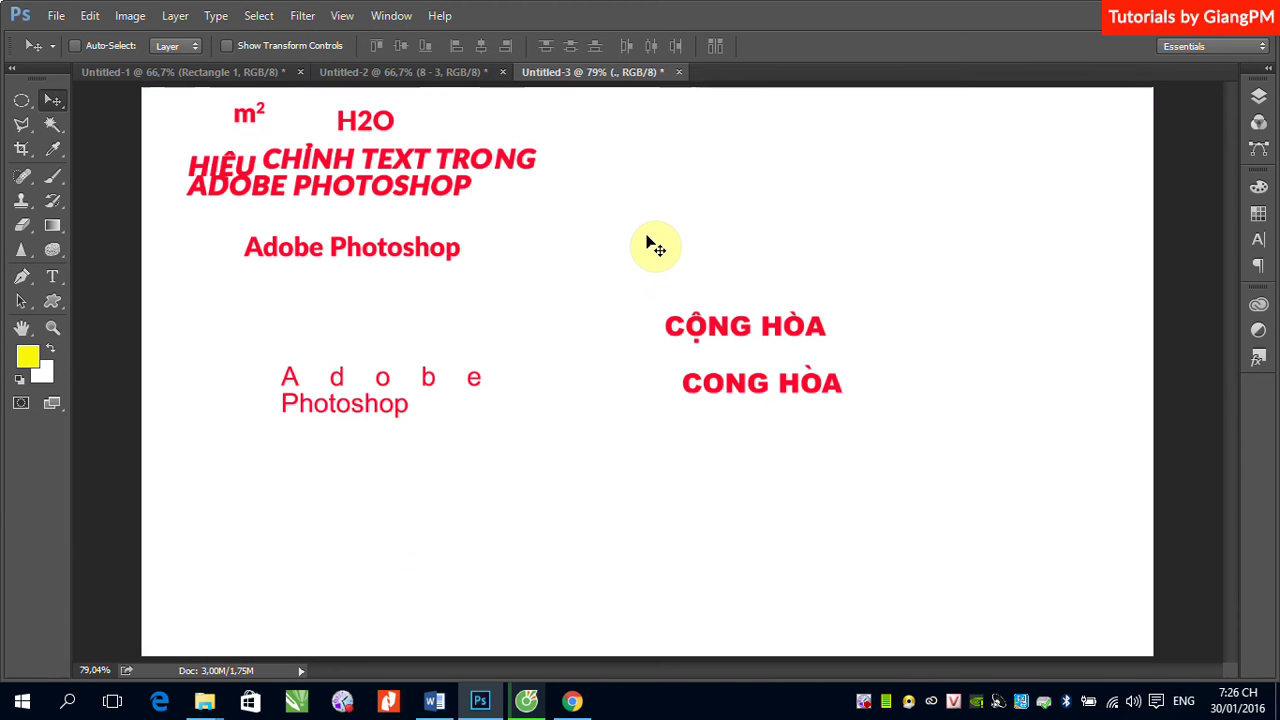
click(52, 276)
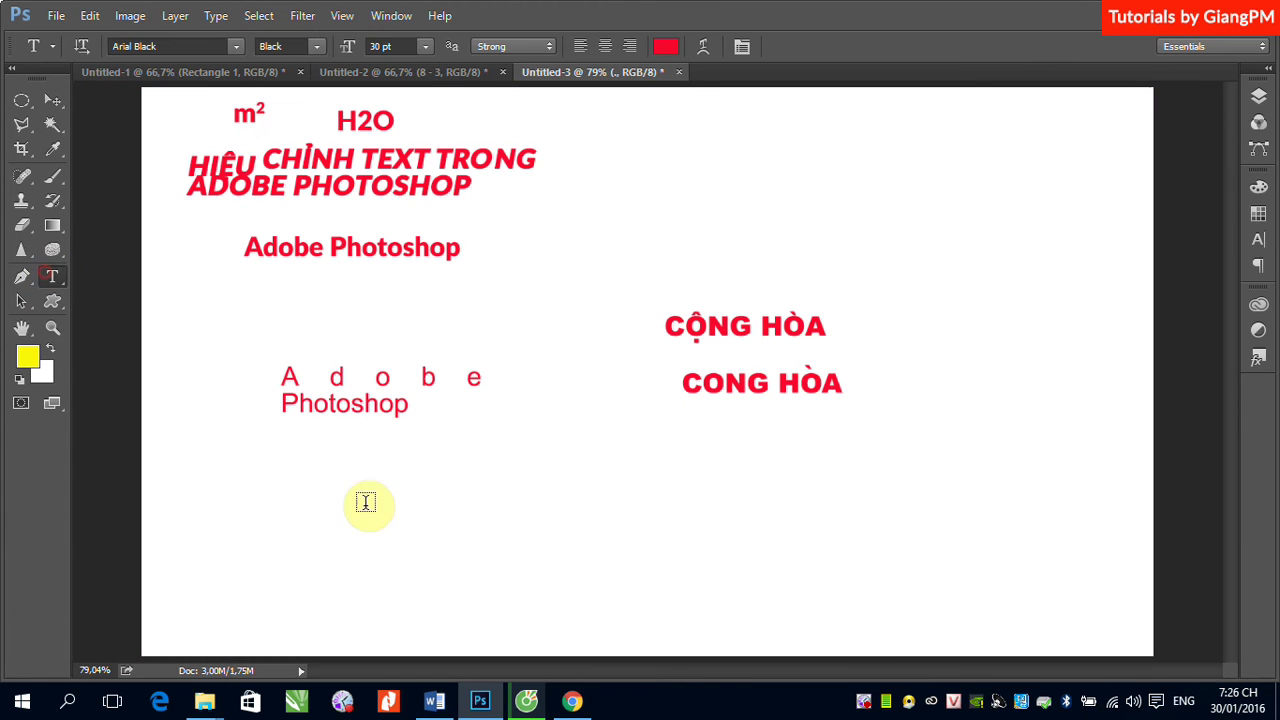
click(524, 492)
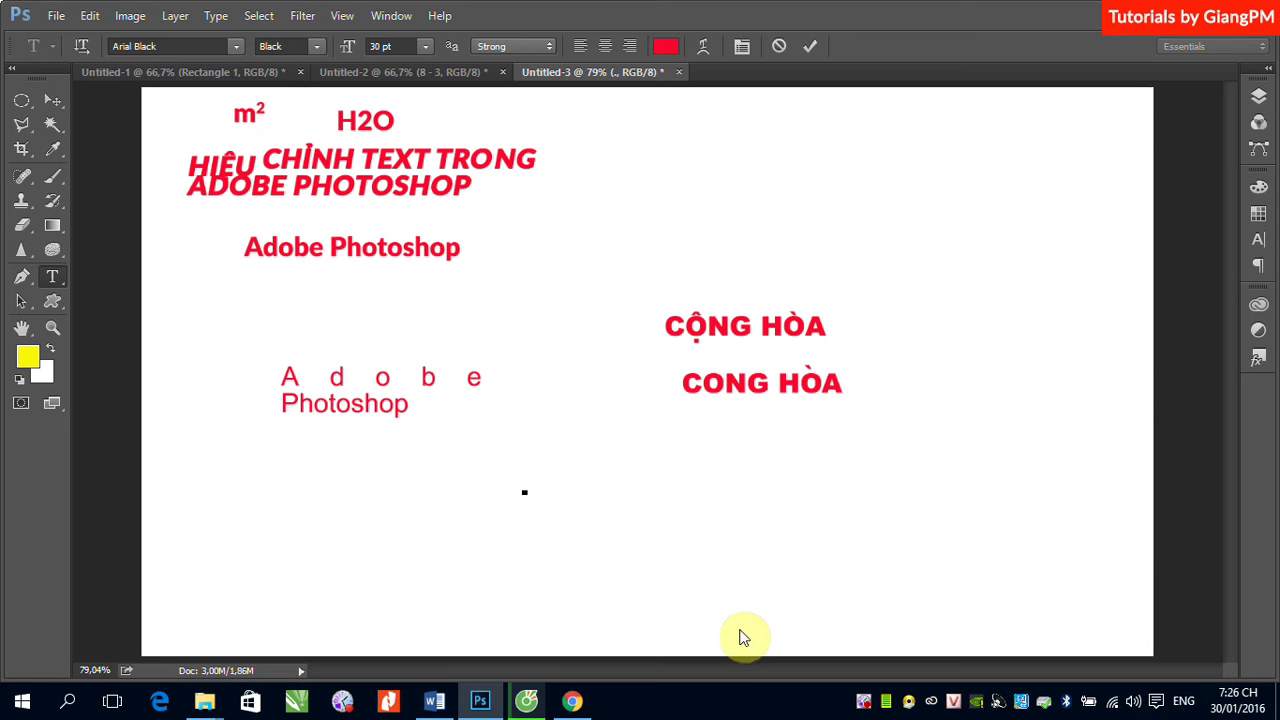
text(ADOBE)
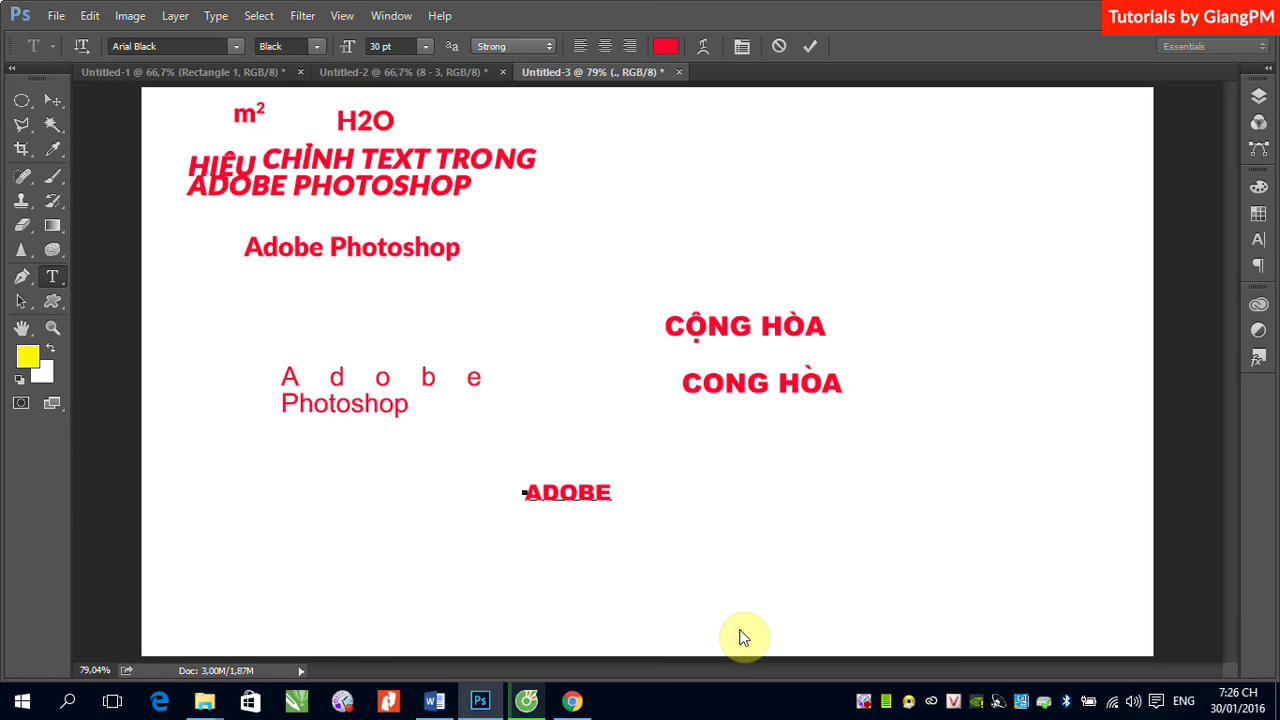
text( PHOTO)
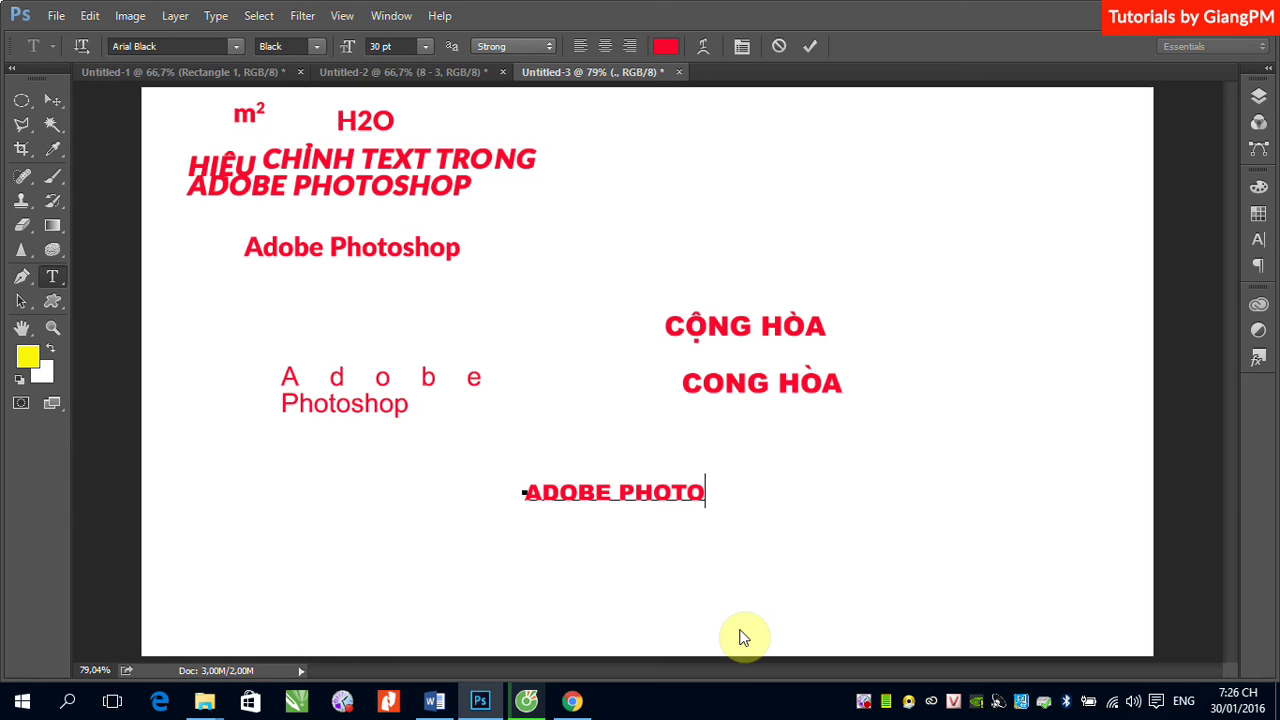
text(SHOP)
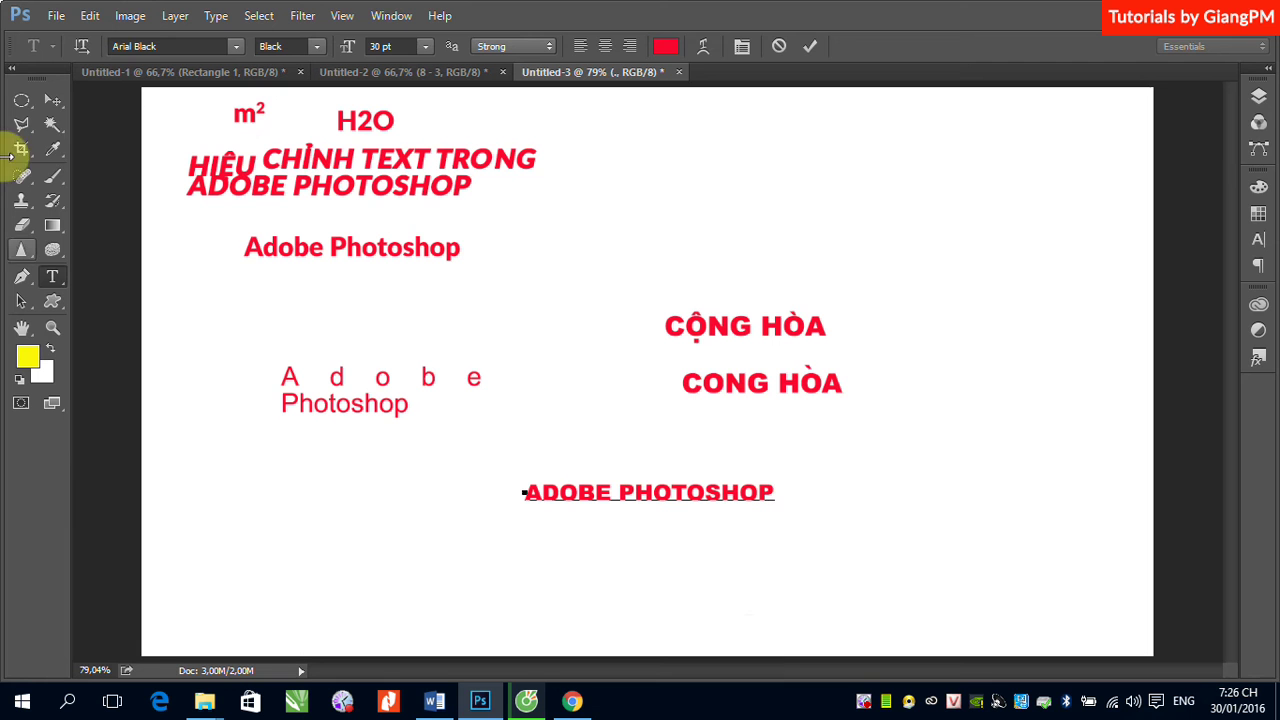
click(52, 100)
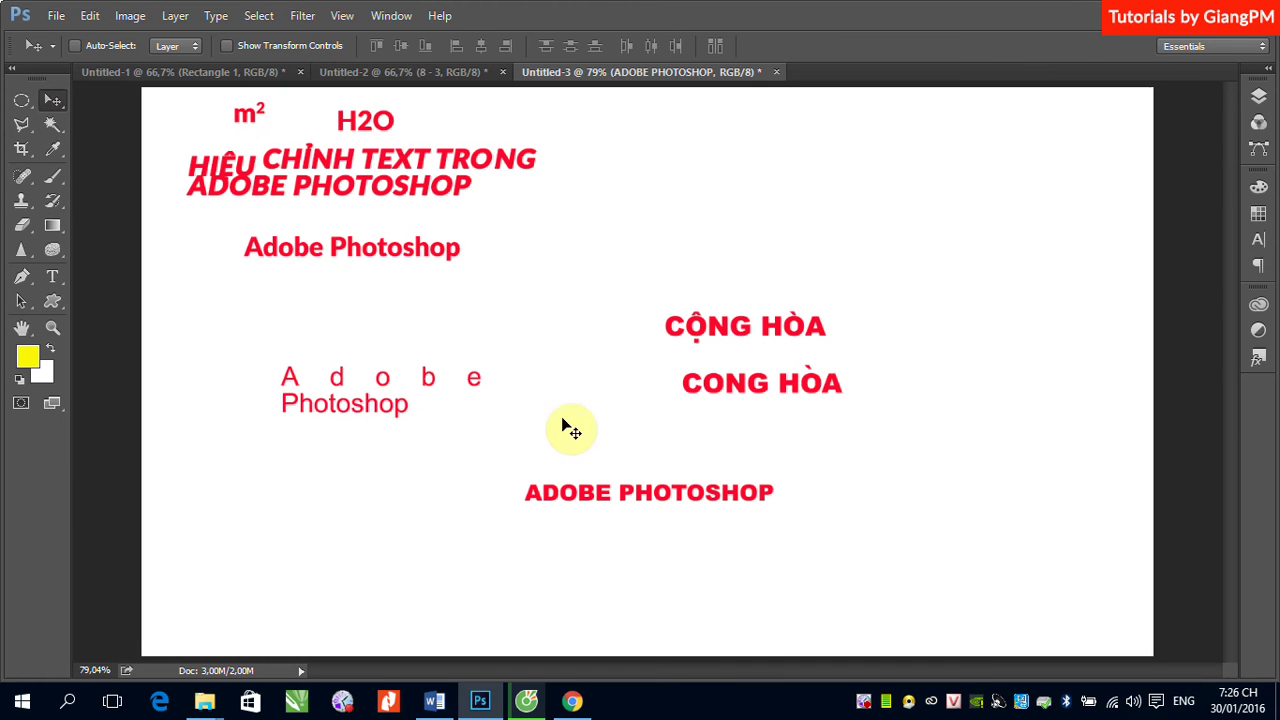
- Convert ADOBE PHOTOSHOP to paragraph text and narrow its box so PHOTOSHOP wraps below
click(1260, 104)
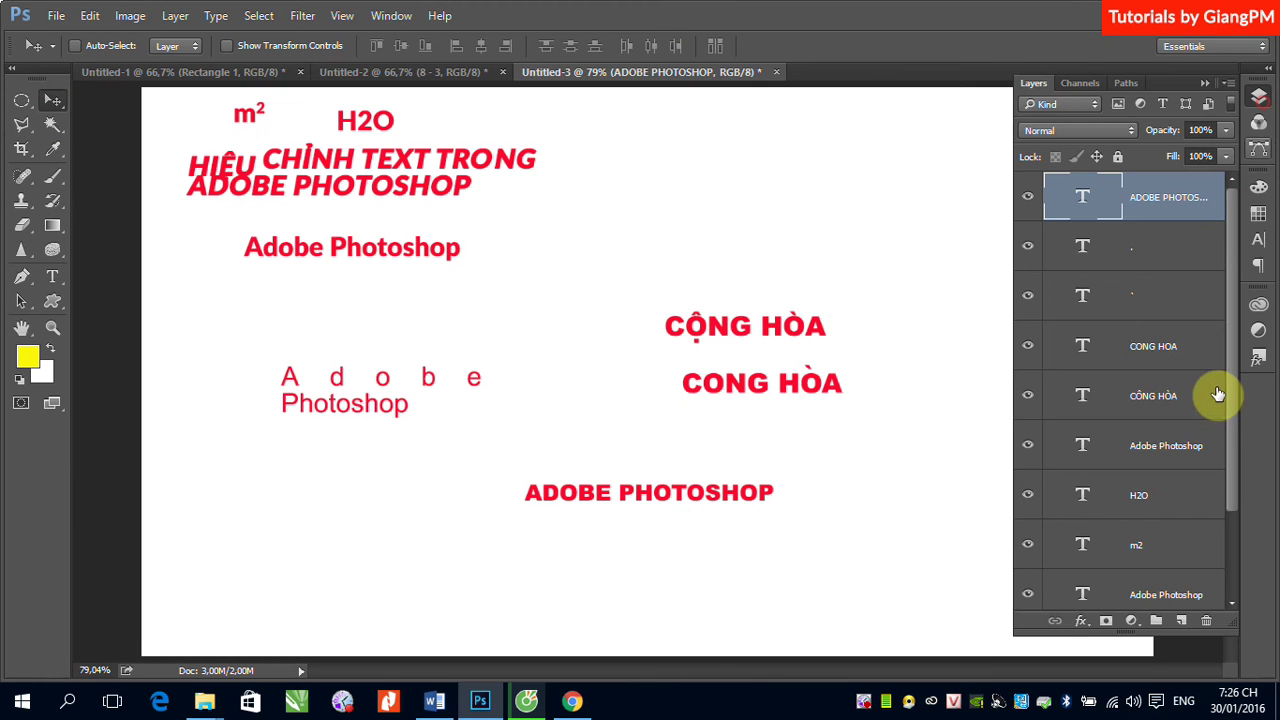
click(215, 16)
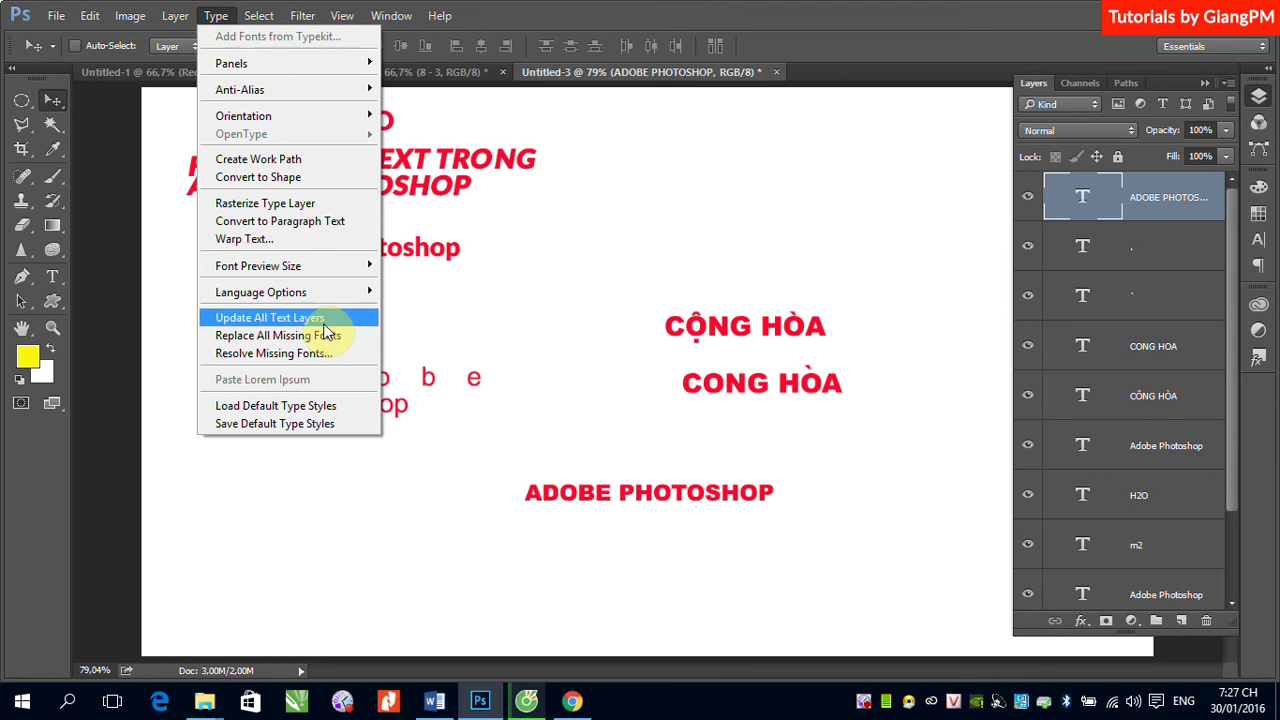
click(315, 223)
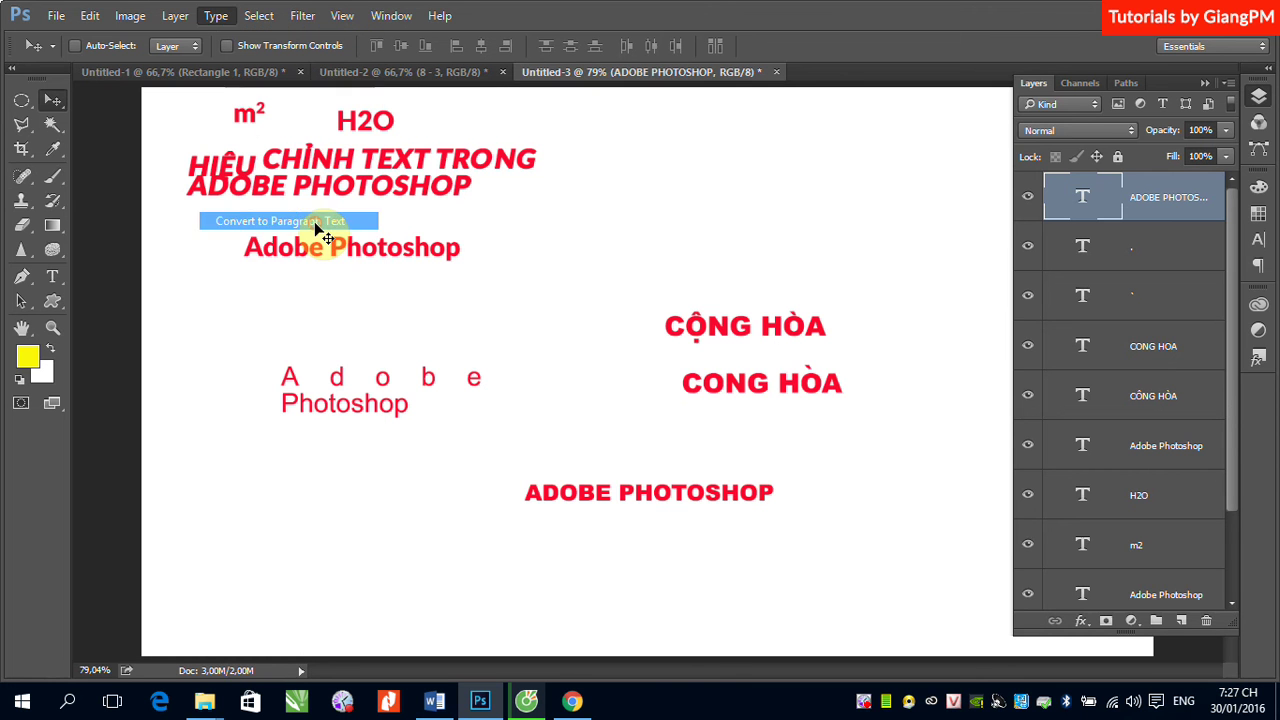
click(53, 276)
click(529, 512)
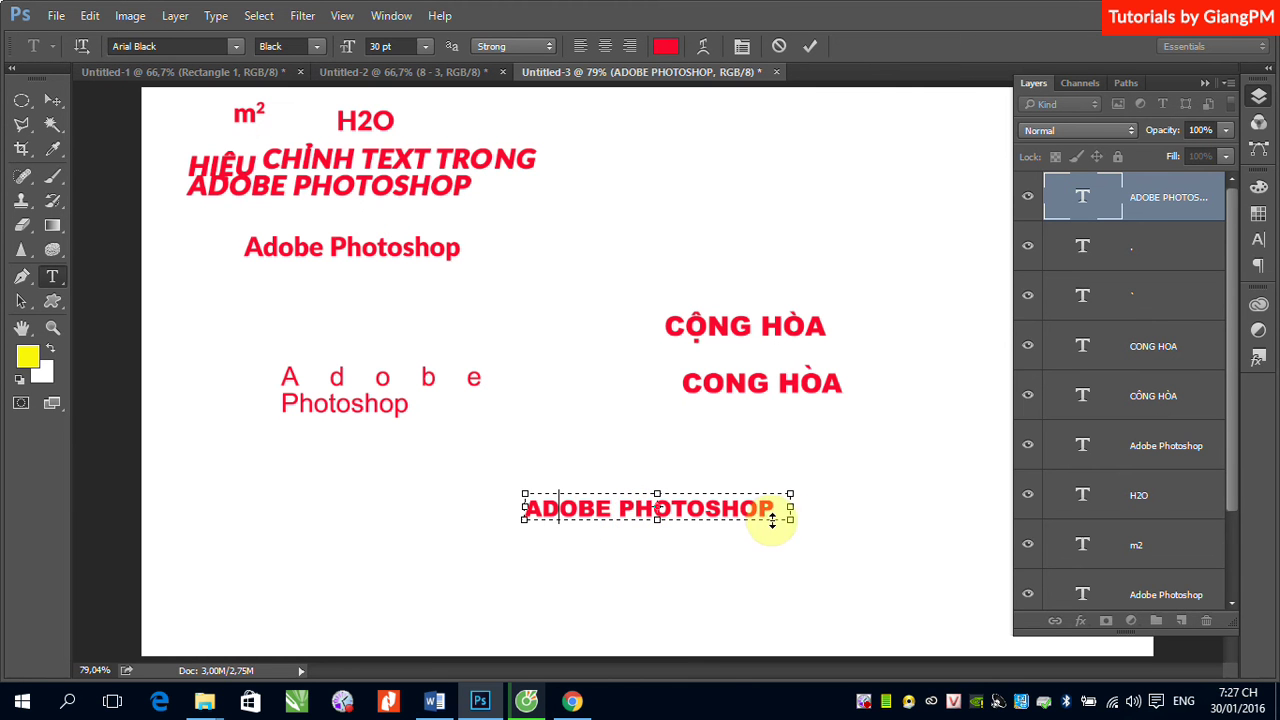
drag(789, 520, 722, 558)
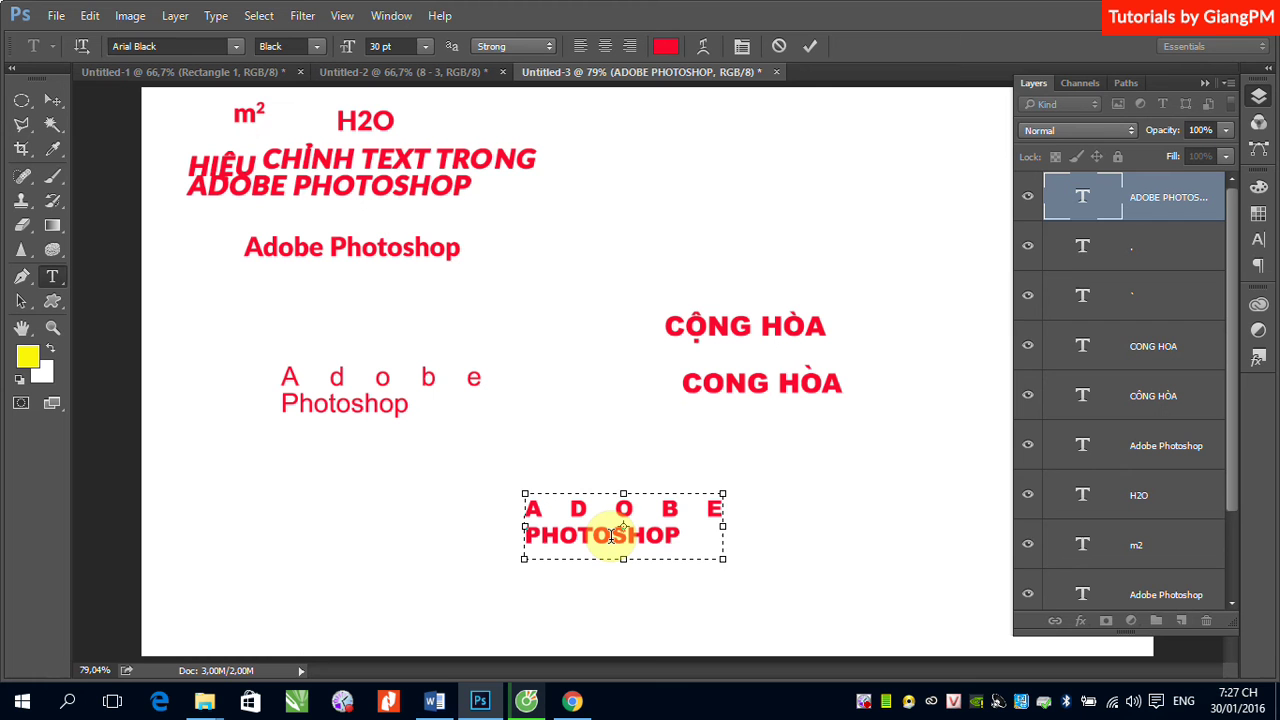
click(52, 103)
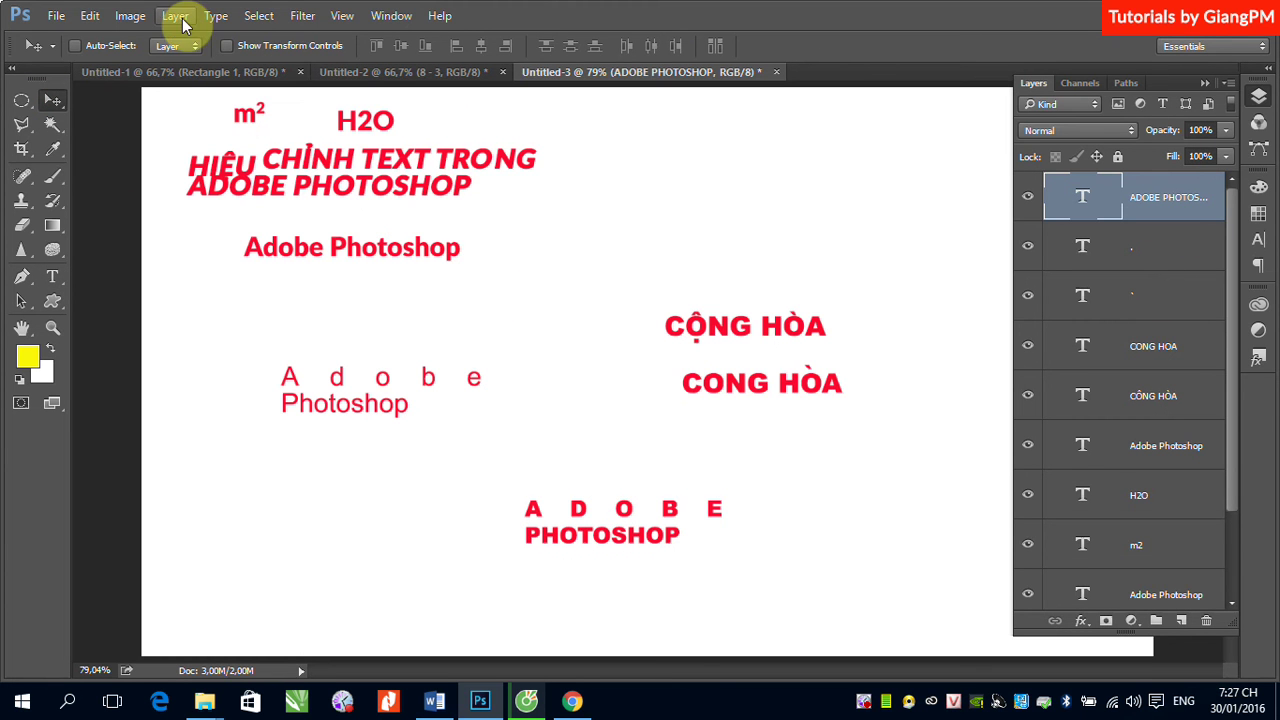
- Convert the ADOBE PHOTOSHOP paragraph to point text, leaving ADOBE left-aligned above PHOTOSHOP
click(216, 16)
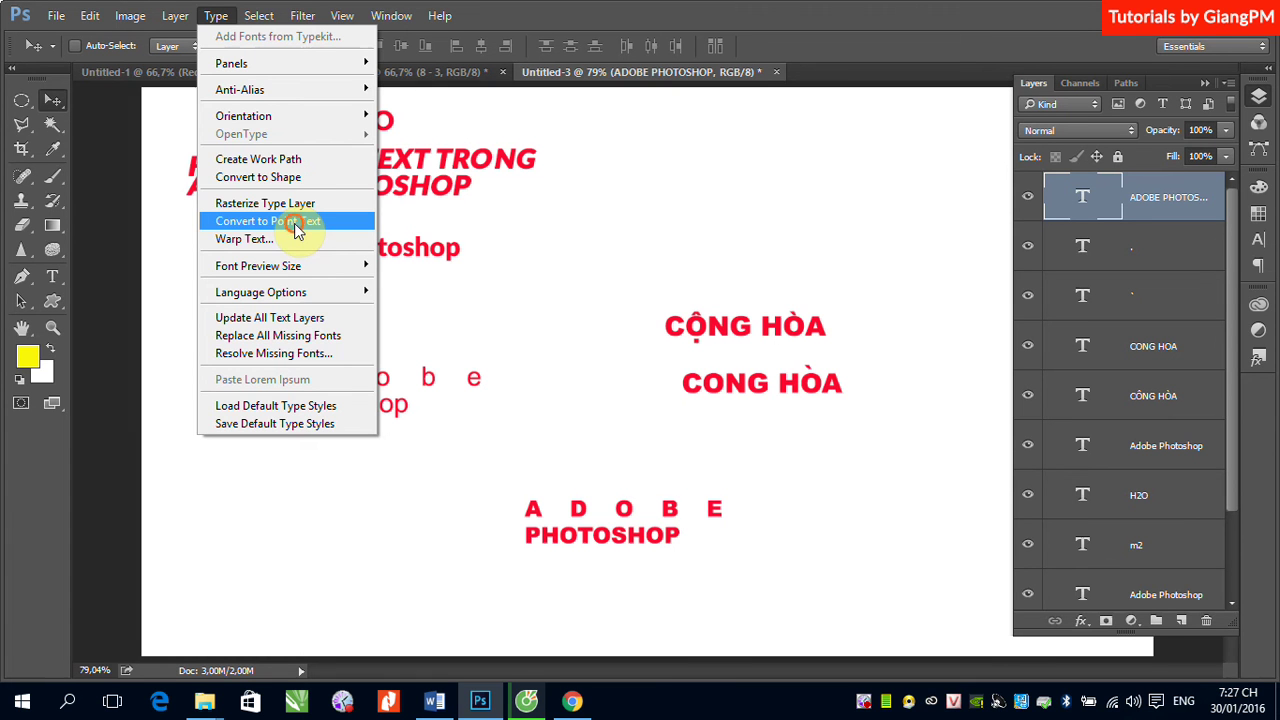
click(294, 223)
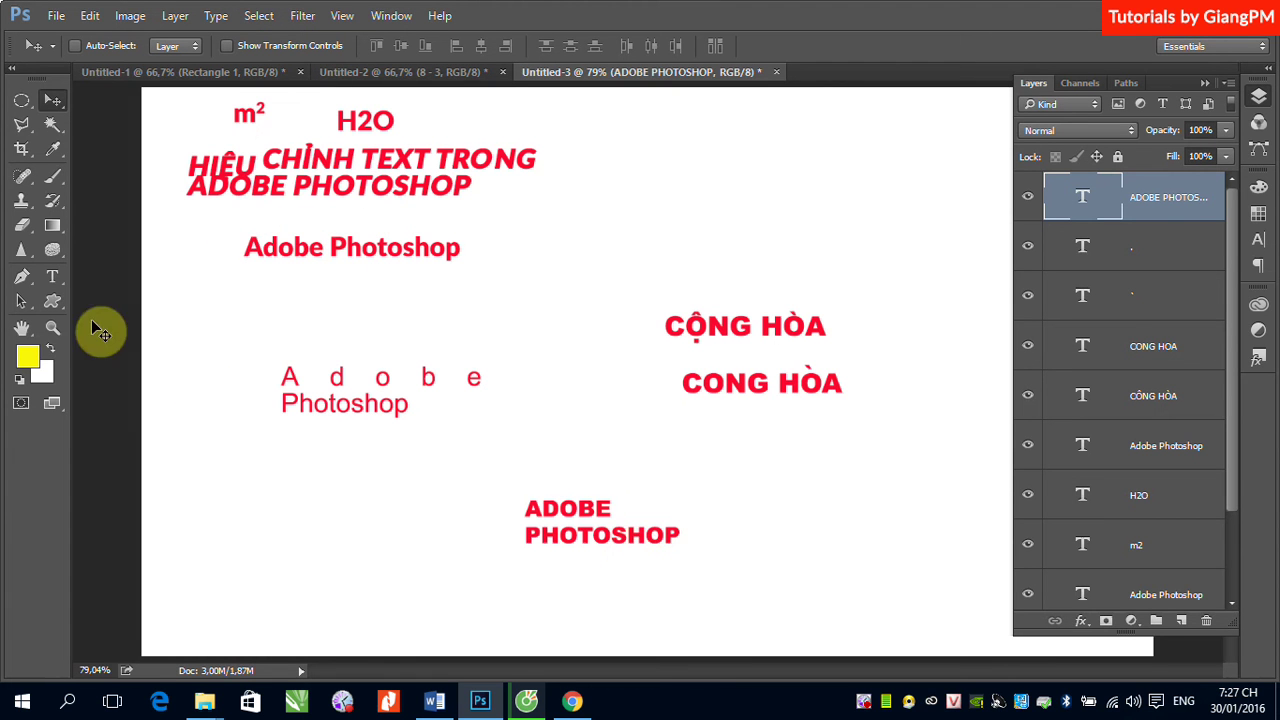
click(52, 277)
click(578, 510)
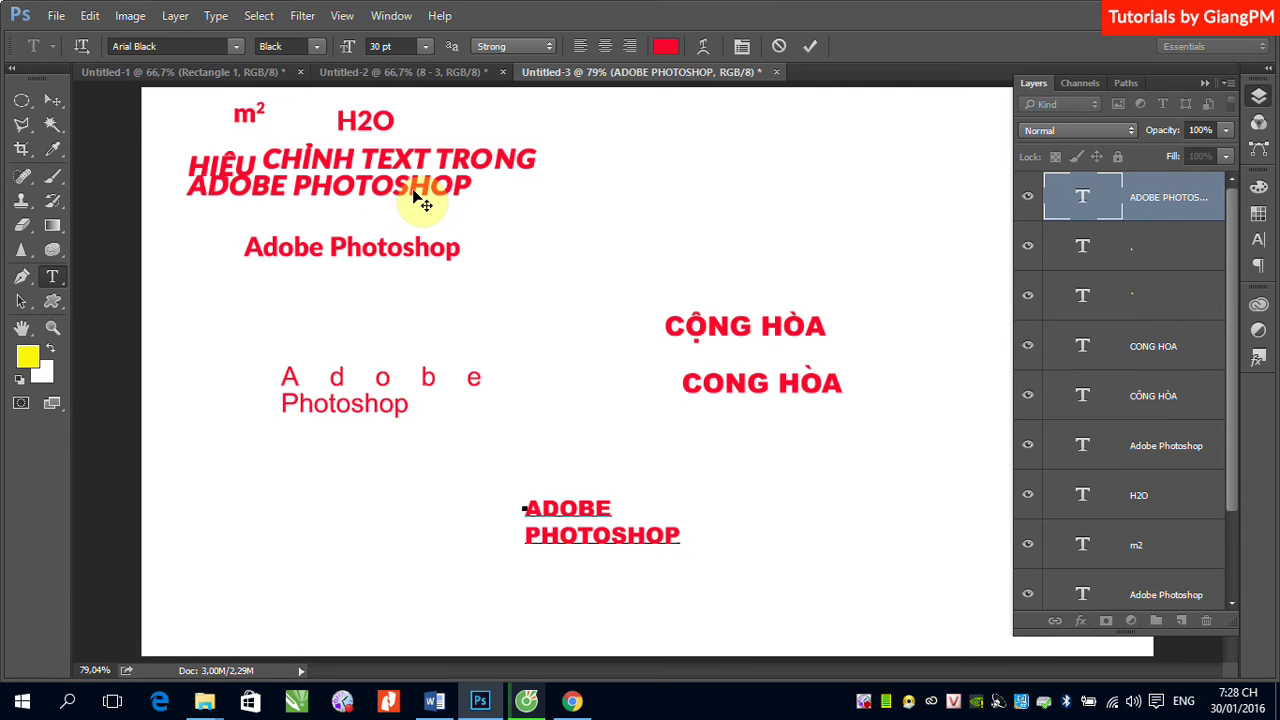
click(54, 98)
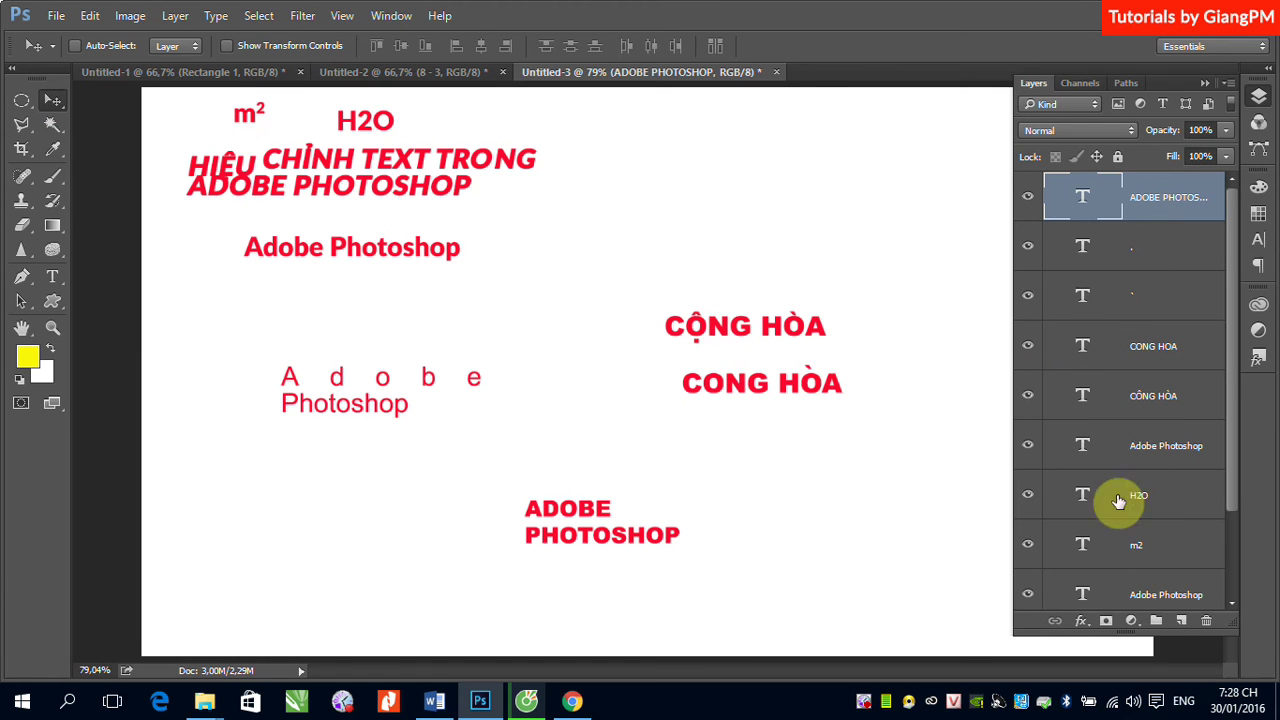
click(1106, 621)
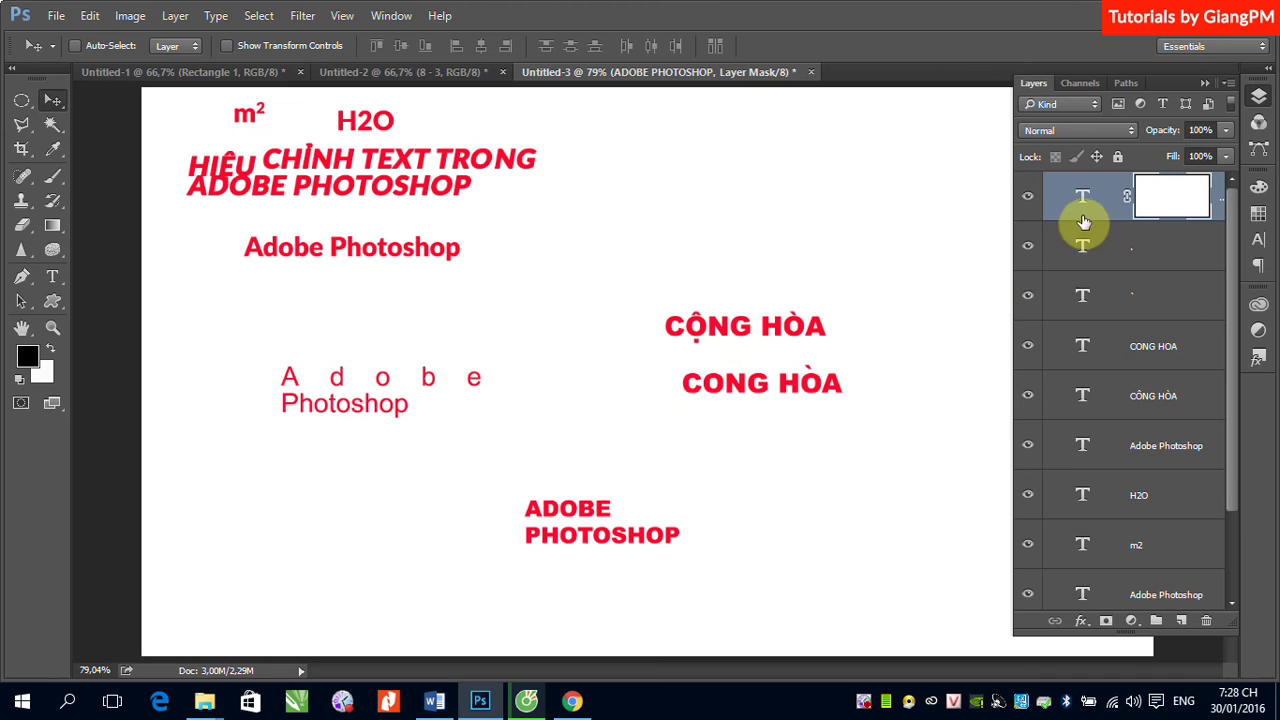
click(1030, 200)
click(1030, 200)
click(53, 177)
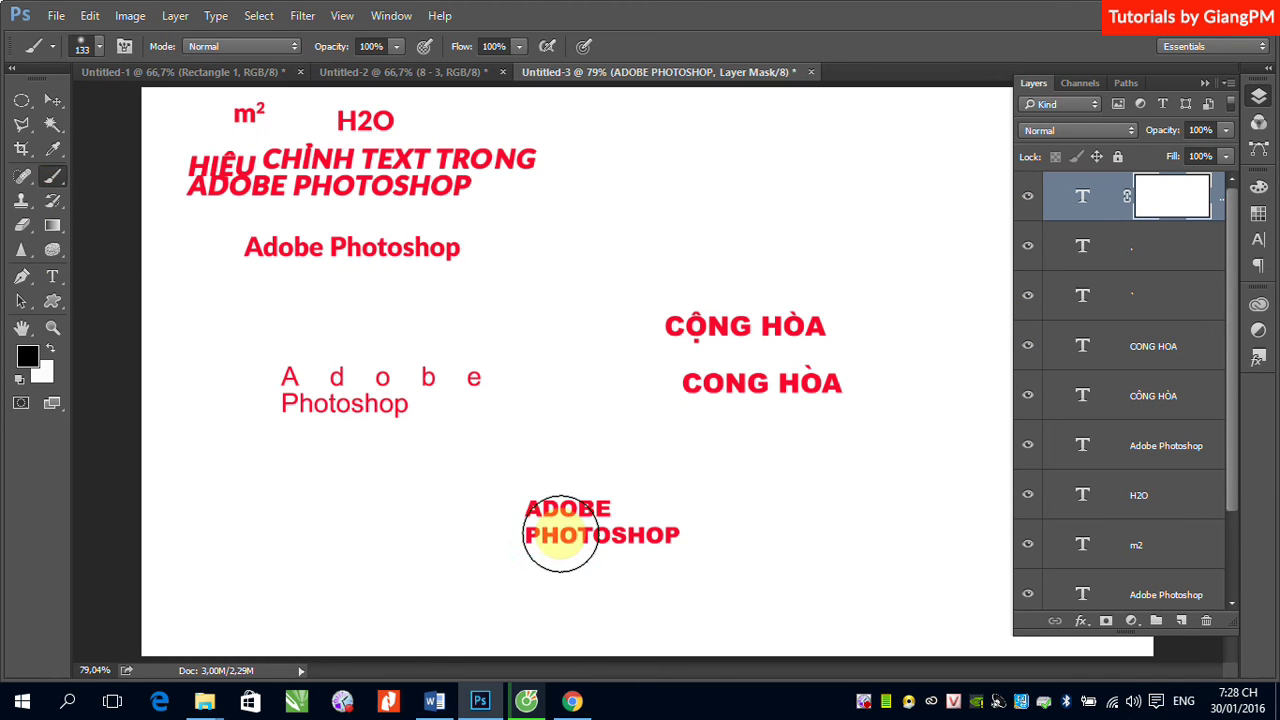
mouse_move(563, 531)
mouse_down()
mouse_move(578, 502)
mouse_move(410, 606)
mouse_up()
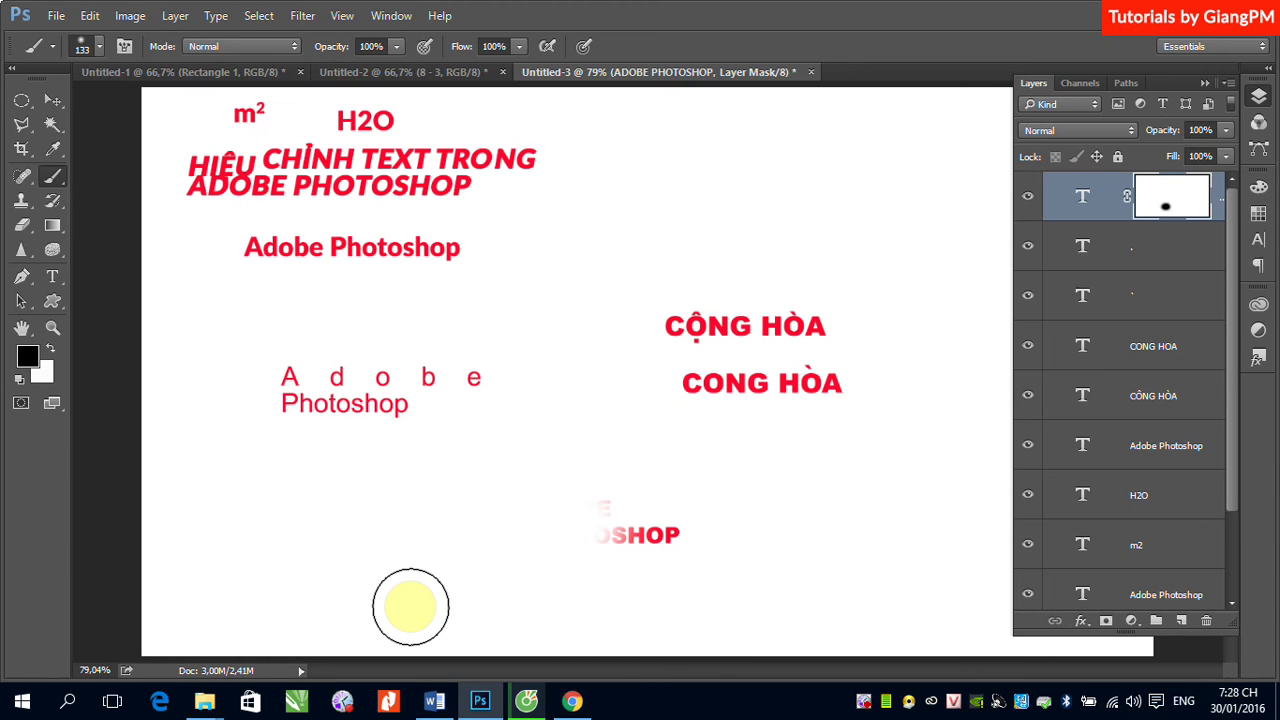
right_click(1185, 205)
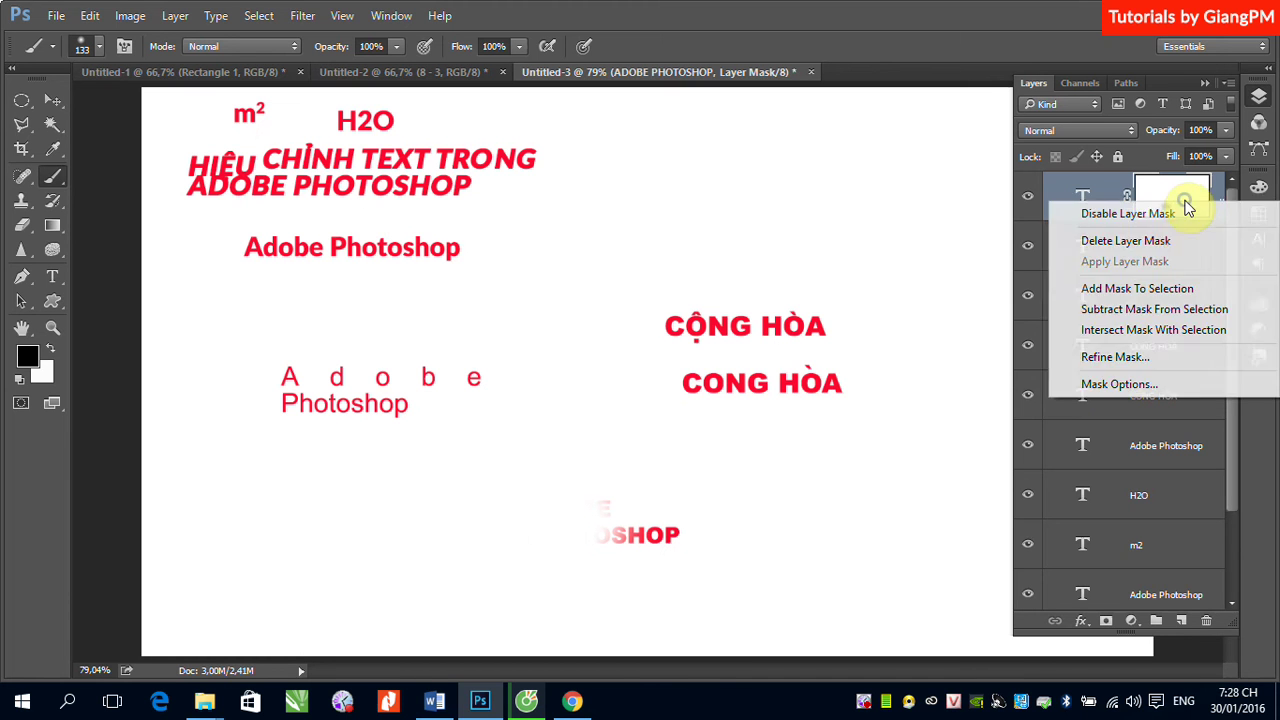
click(1125, 240)
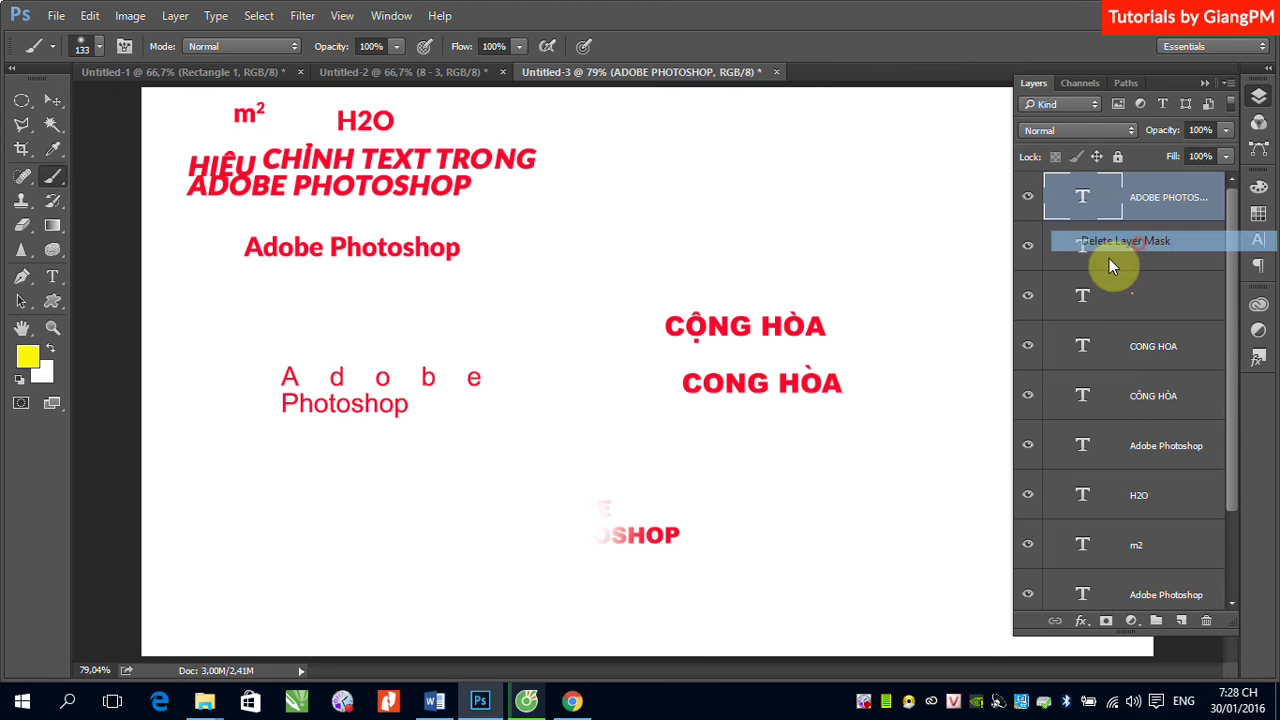
click(52, 100)
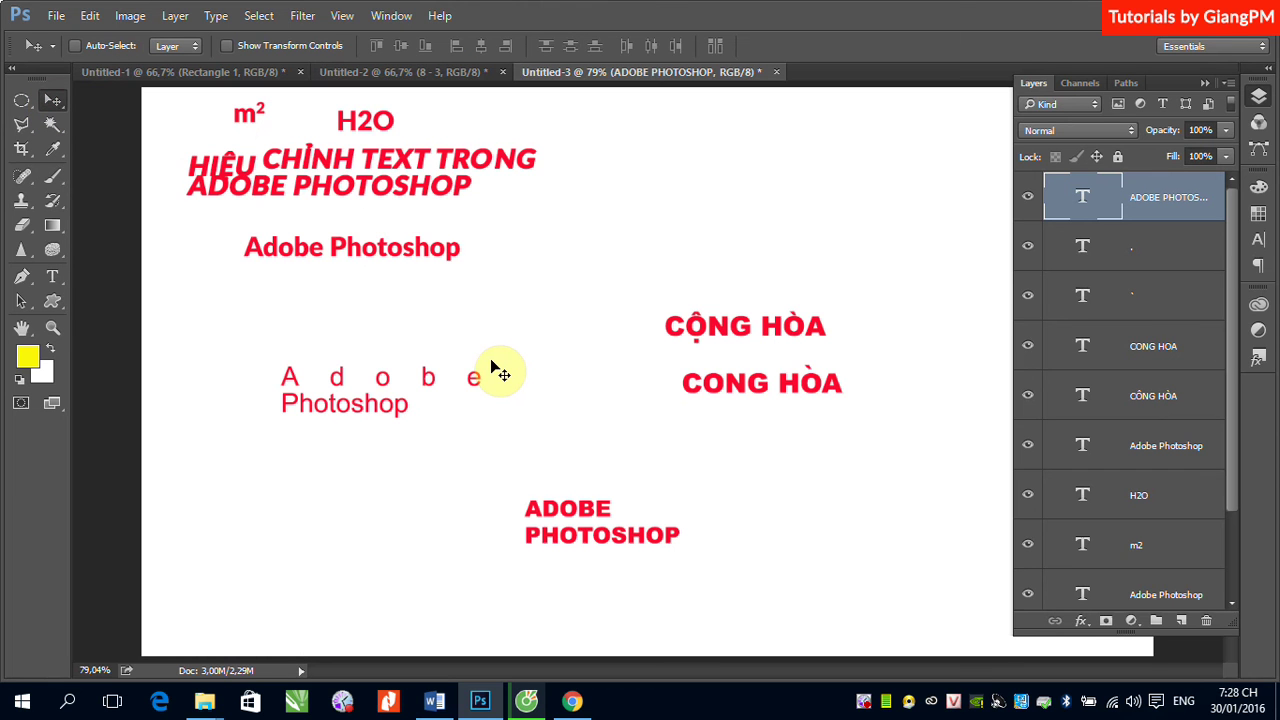